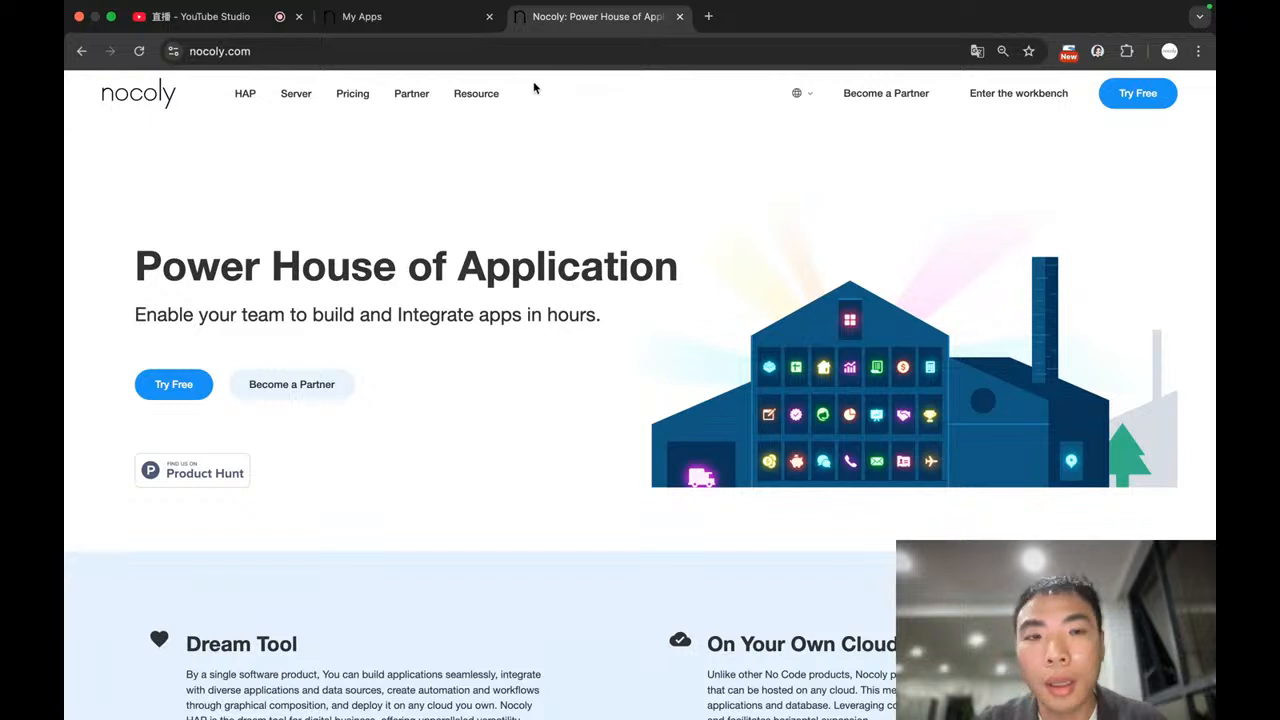
Step: Go from the Home dashboard to My Apps, where 1. Talent Management is listed
{"action": "left_click", "coordinate": [425, 22]}
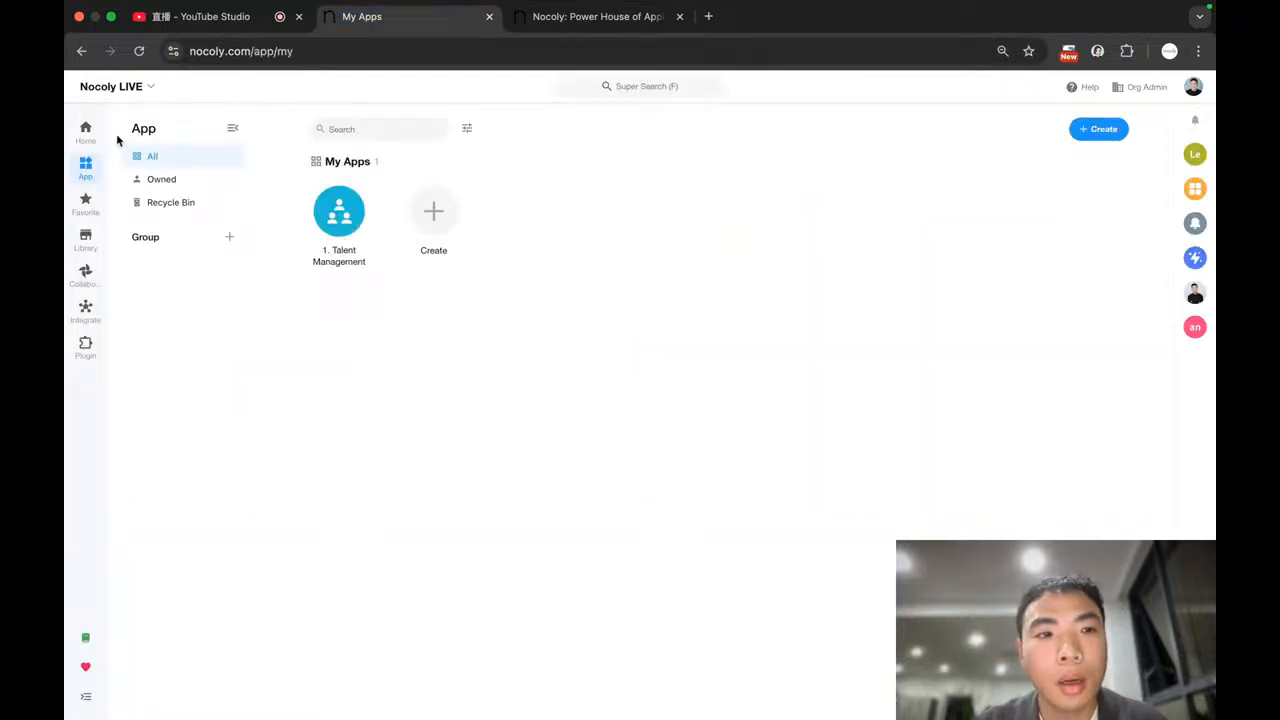
{"action": "left_click", "coordinate": [85, 131]}
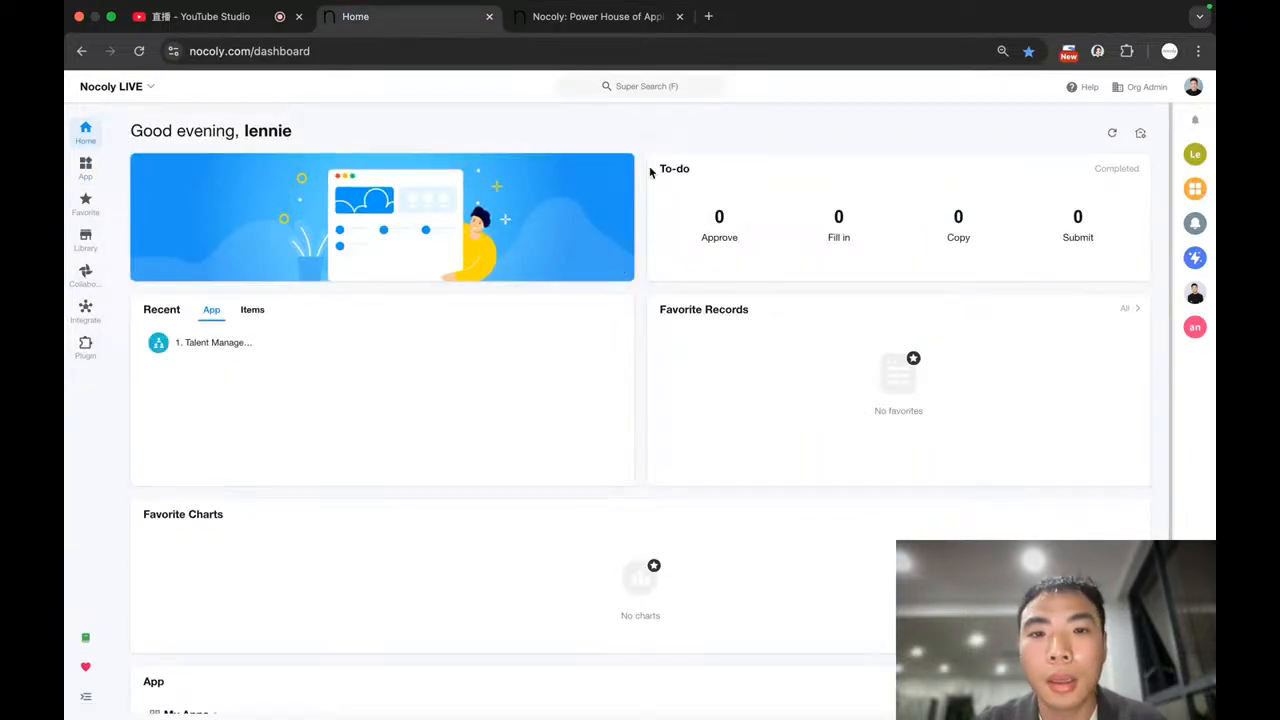
{"action": "scroll", "coordinate": [643, 210], "scroll_direction": "down", "scroll_amount": 3}
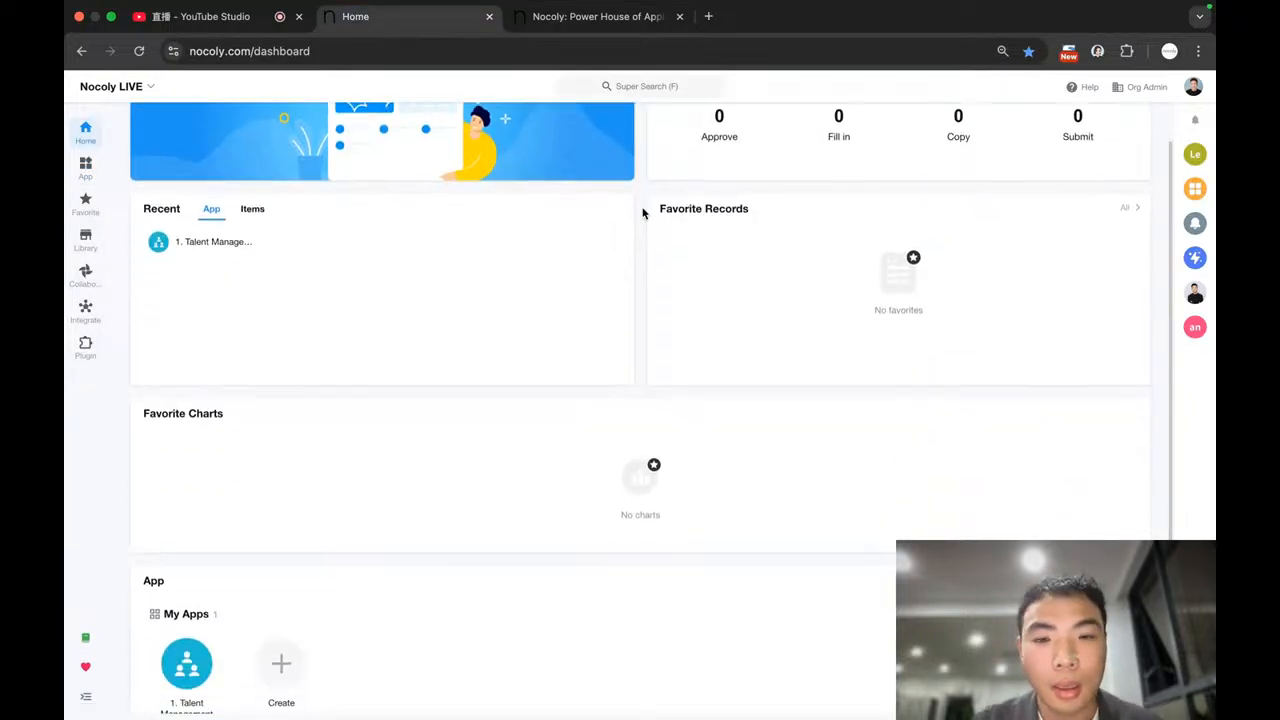
{"action": "left_click", "coordinate": [83, 175]}
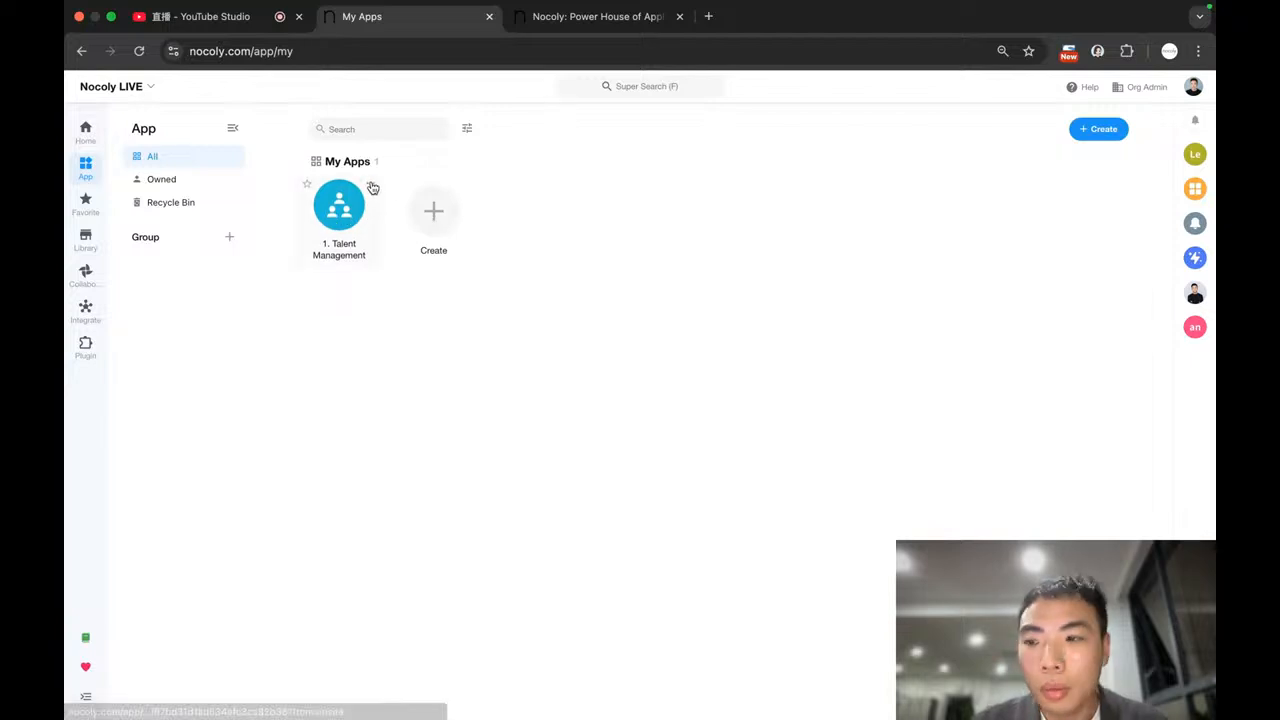
Step: Duplicate the 1. Talent Management app with Copy Application
{"action": "left_click", "coordinate": [372, 188]}
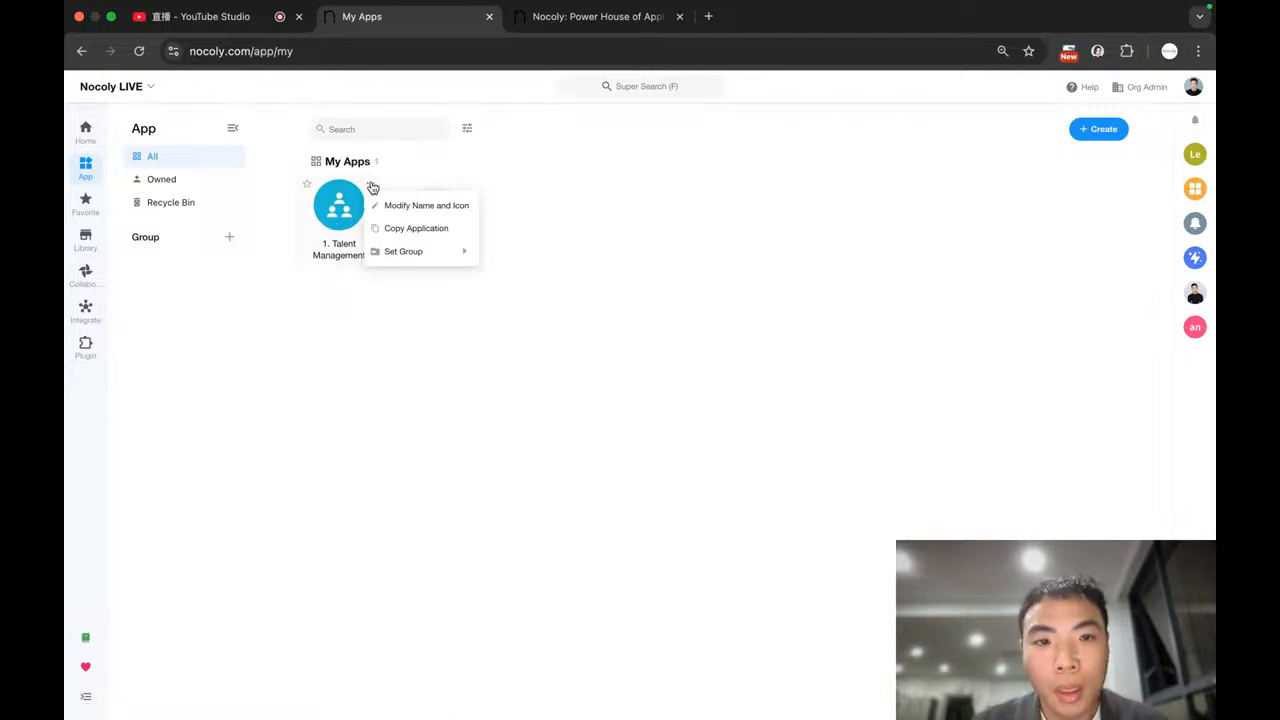
{"action": "left_click", "coordinate": [443, 232]}
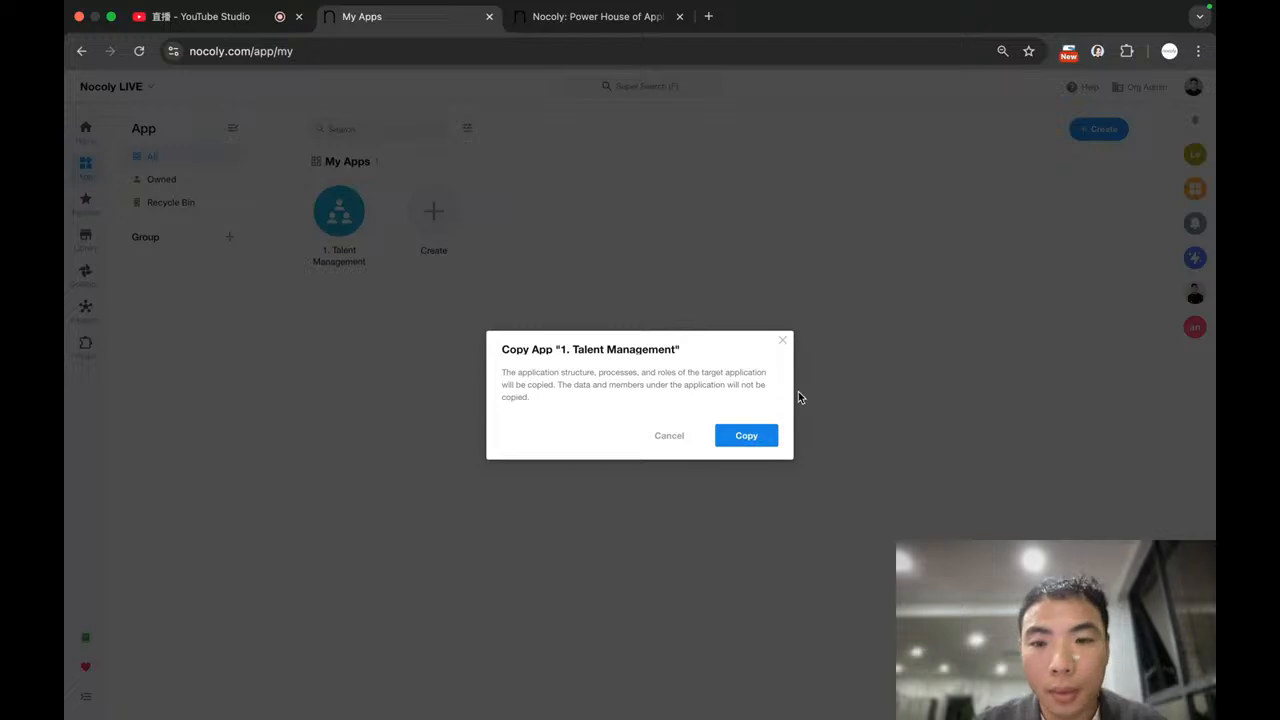
{"action": "left_click", "coordinate": [749, 437]}
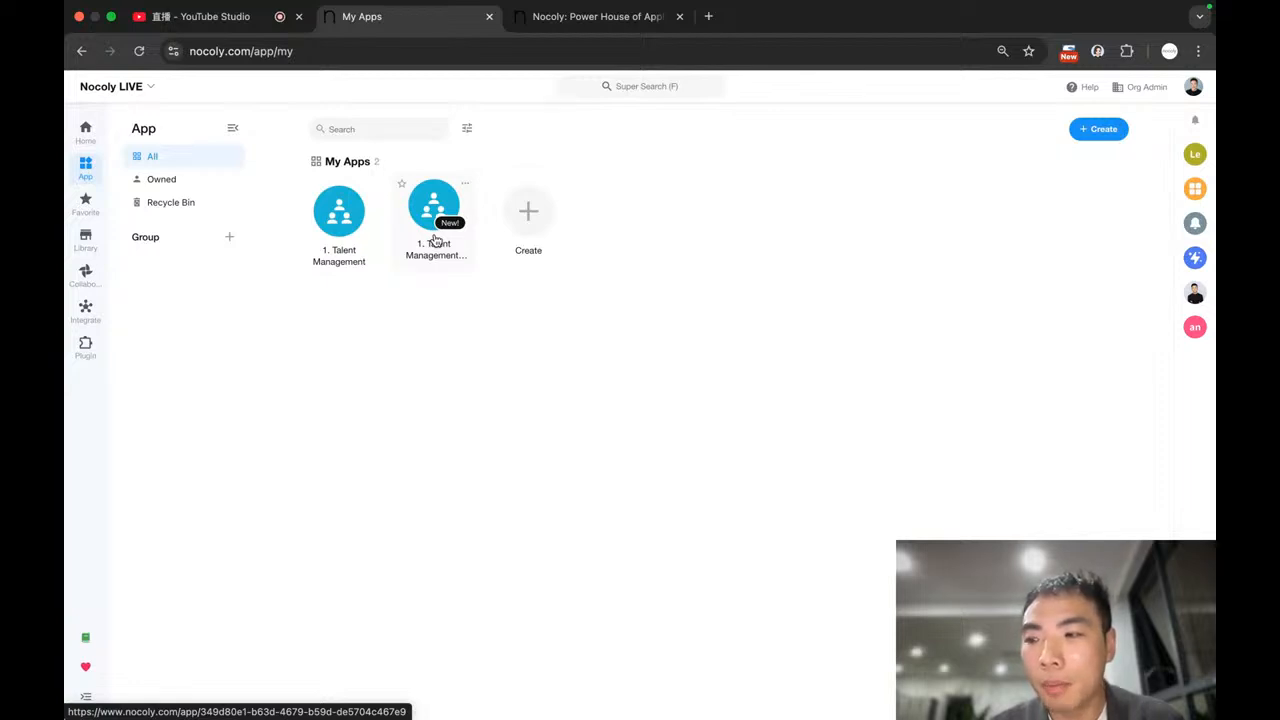
Step: Return via Home to the My Apps list showing both copies
{"action": "left_click", "coordinate": [436, 240]}
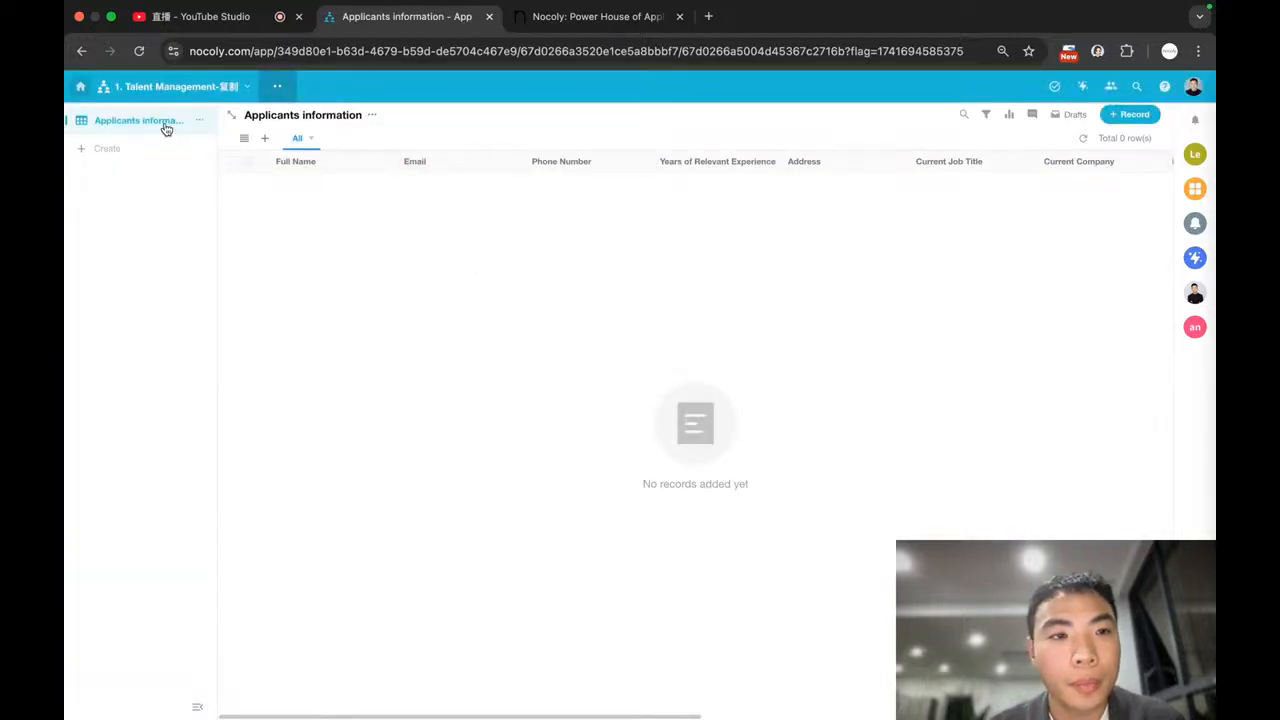
{"action": "left_click", "coordinate": [81, 87]}
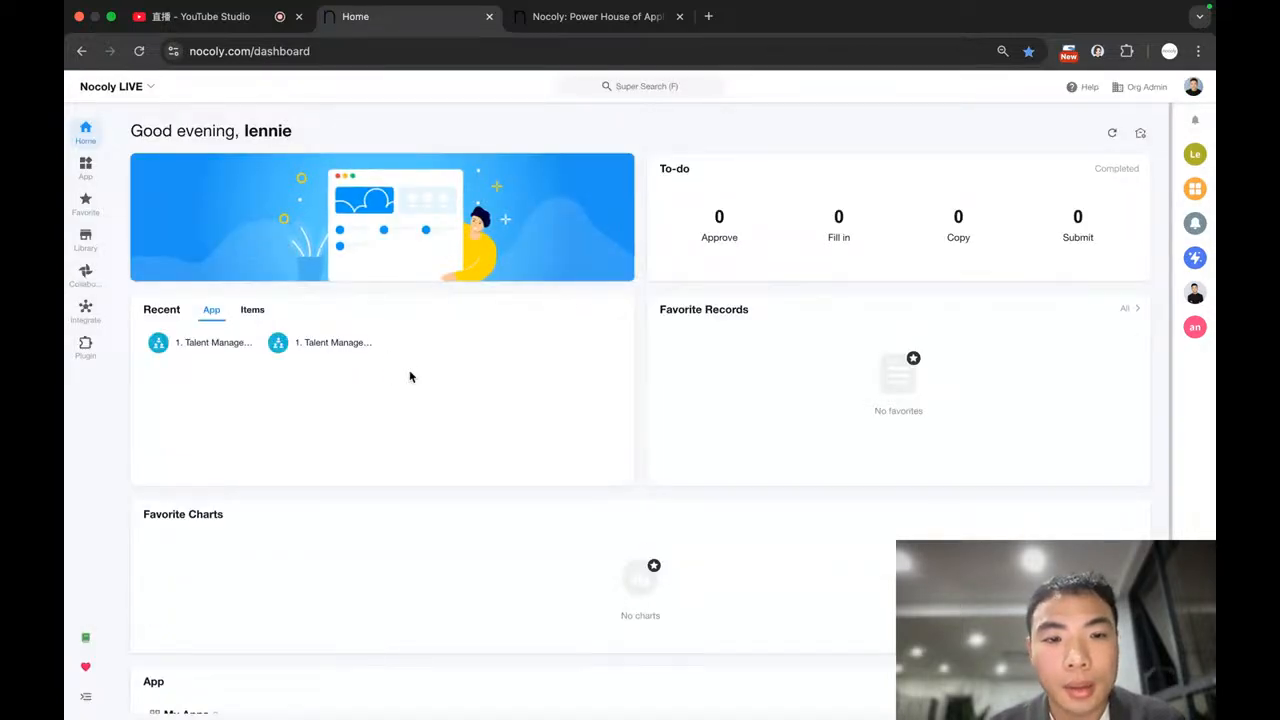
{"action": "scroll", "coordinate": [429, 474], "scroll_direction": "down", "scroll_amount": 2}
{"action": "left_click", "coordinate": [86, 168]}
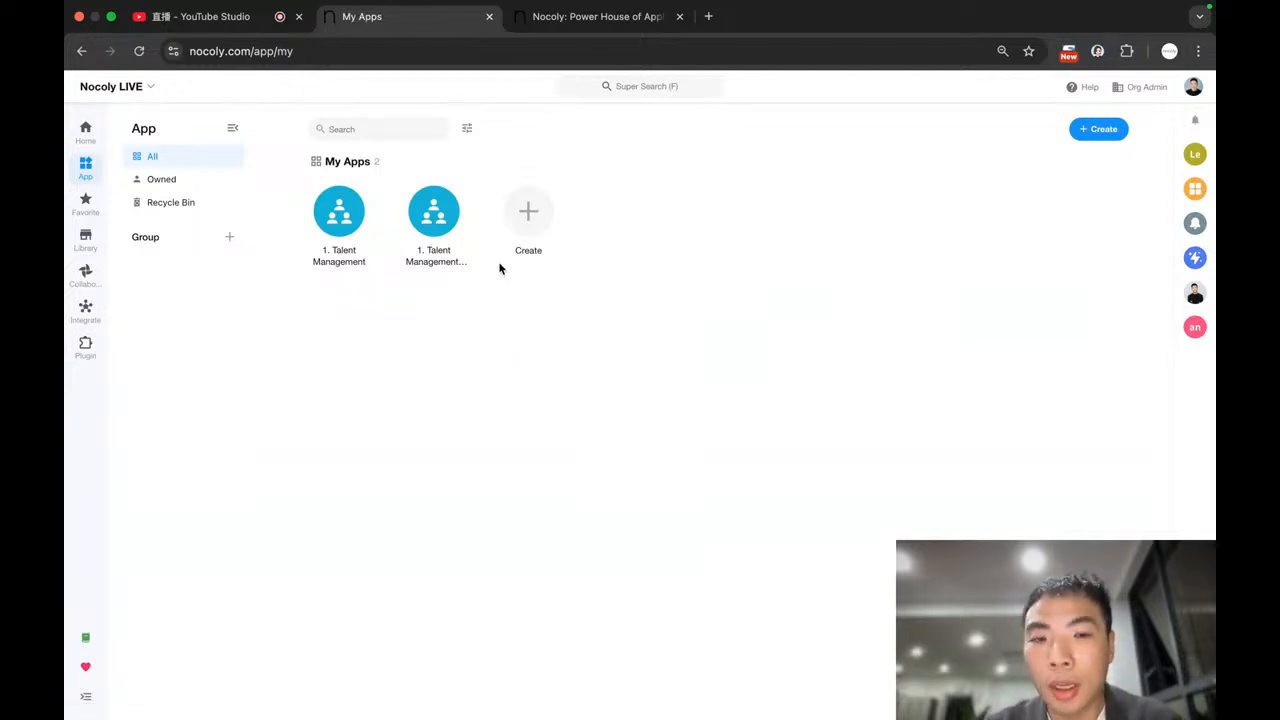
Step: Give the copied app a green theme colour and start replacing its name
{"action": "left_click", "coordinate": [465, 184]}
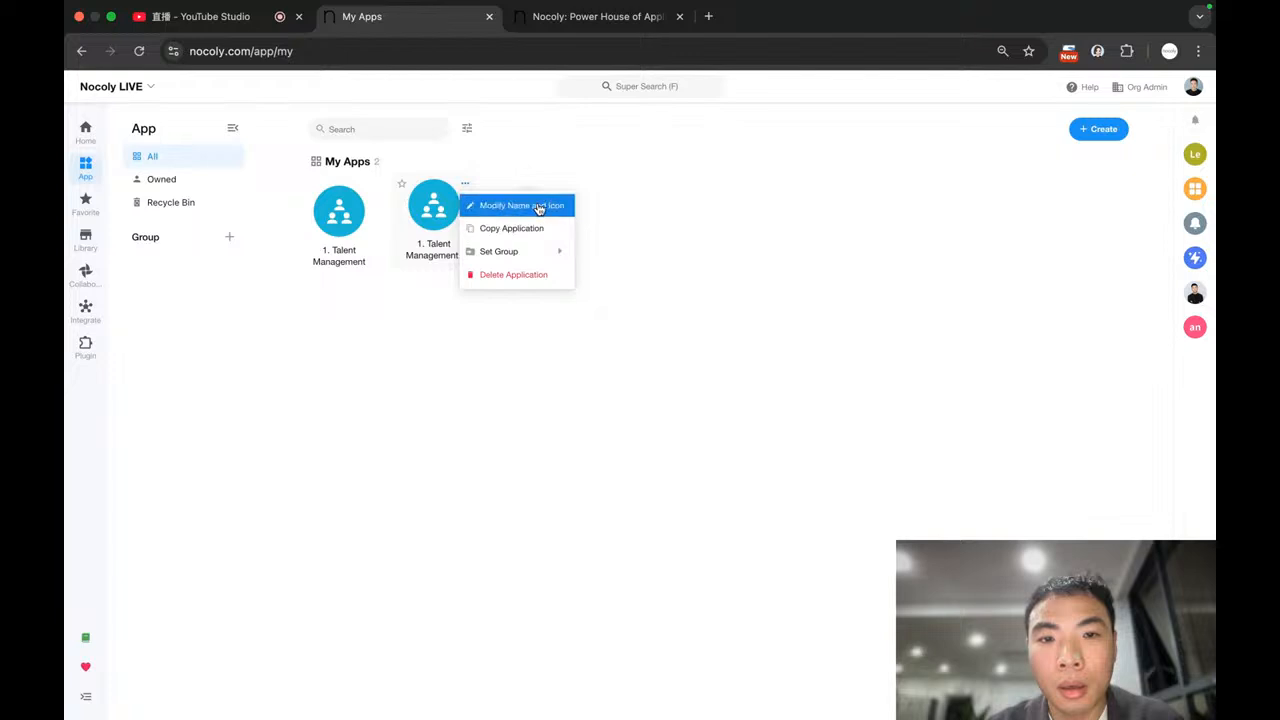
{"action": "left_click", "coordinate": [537, 206]}
{"action": "scroll", "coordinate": [711, 405], "scroll_direction": "down", "scroll_amount": 3}
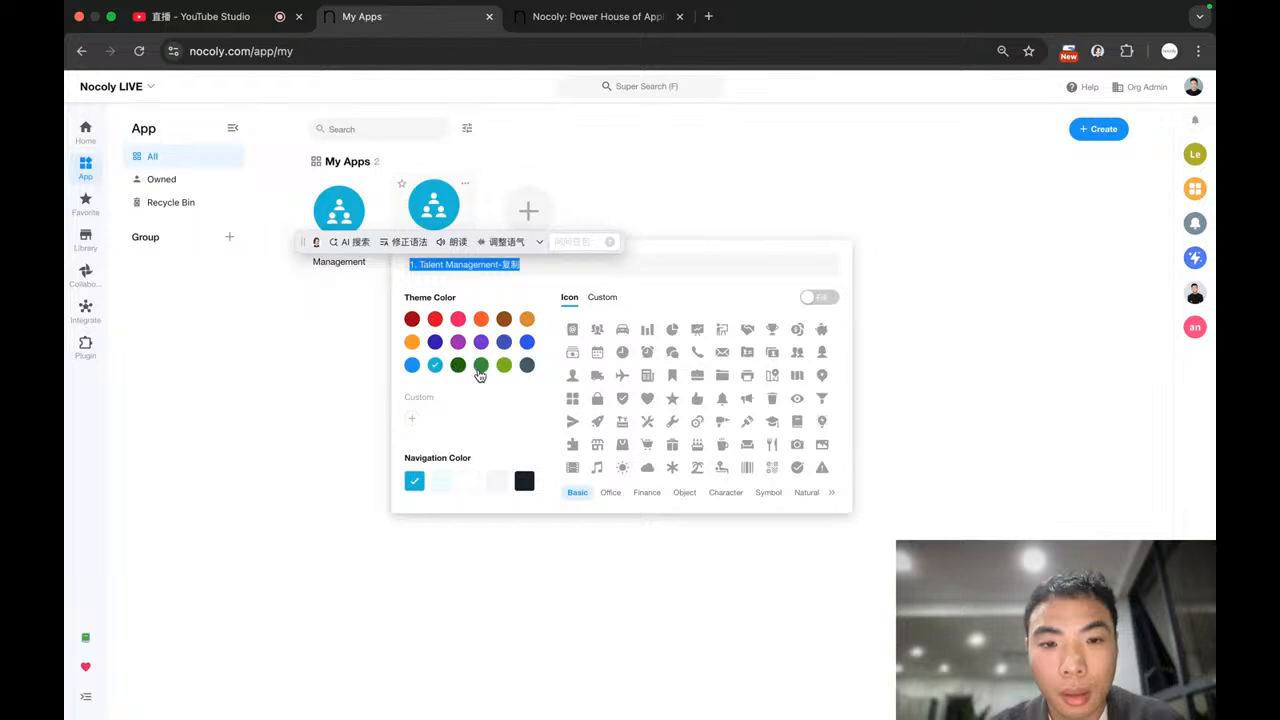
{"action": "left_click", "coordinate": [481, 364]}
{"action": "triple_click", "coordinate": [574, 264]}
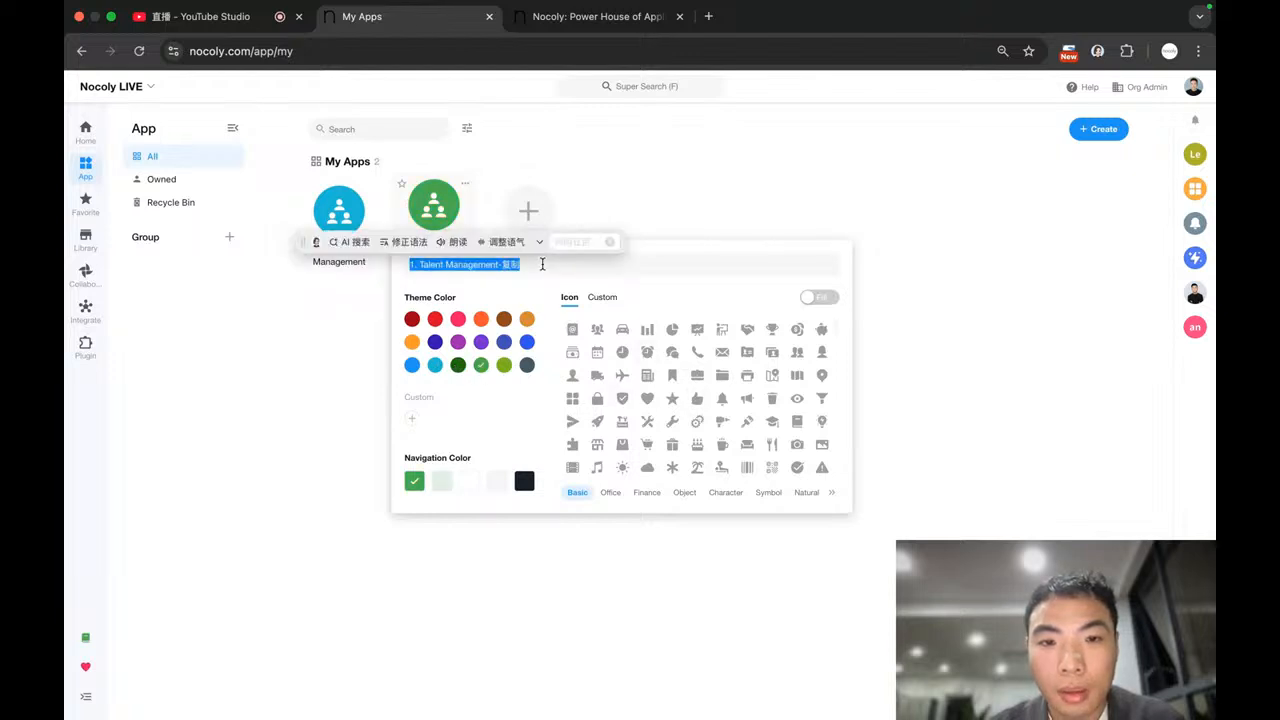
{"action": "type", "text": "2."}
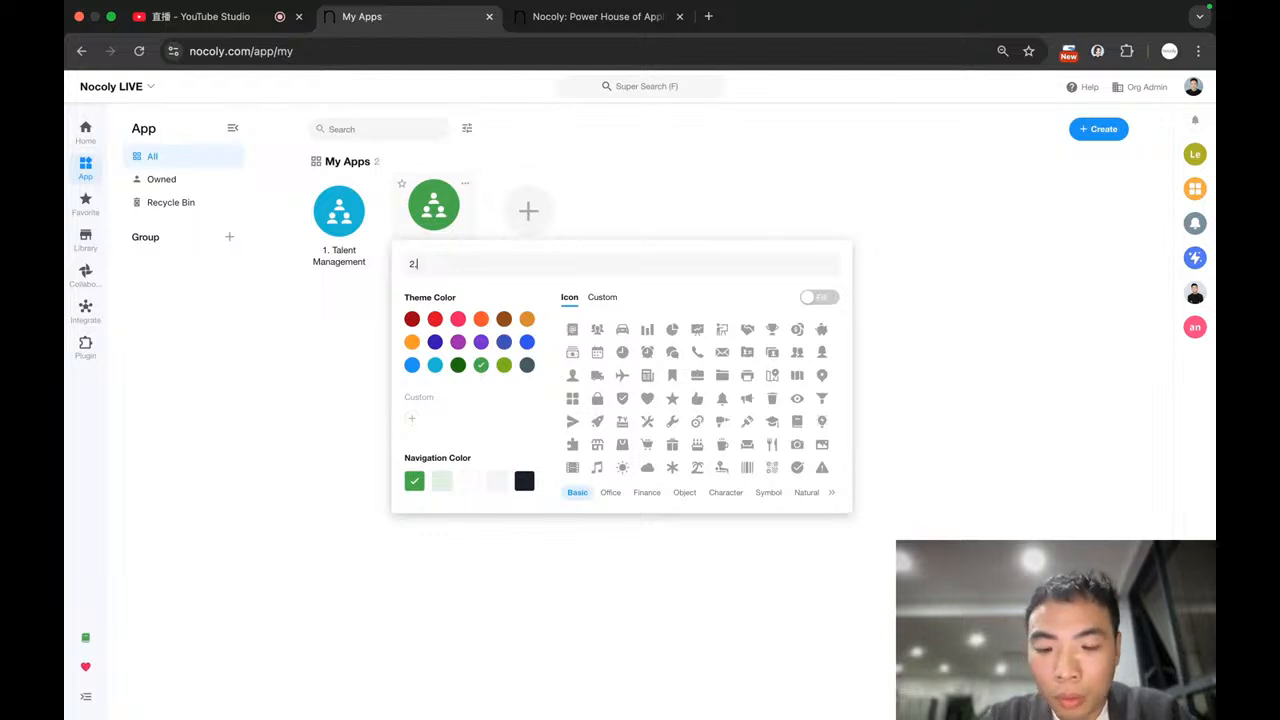
{"action": "type", "text": "Baic"}
{"action": "key", "text": "BackSpace"}
{"action": "key", "text": "BackSpace"}
{"action": "key", "text": "BackSpace"}
{"action": "key", "text": "Return"}
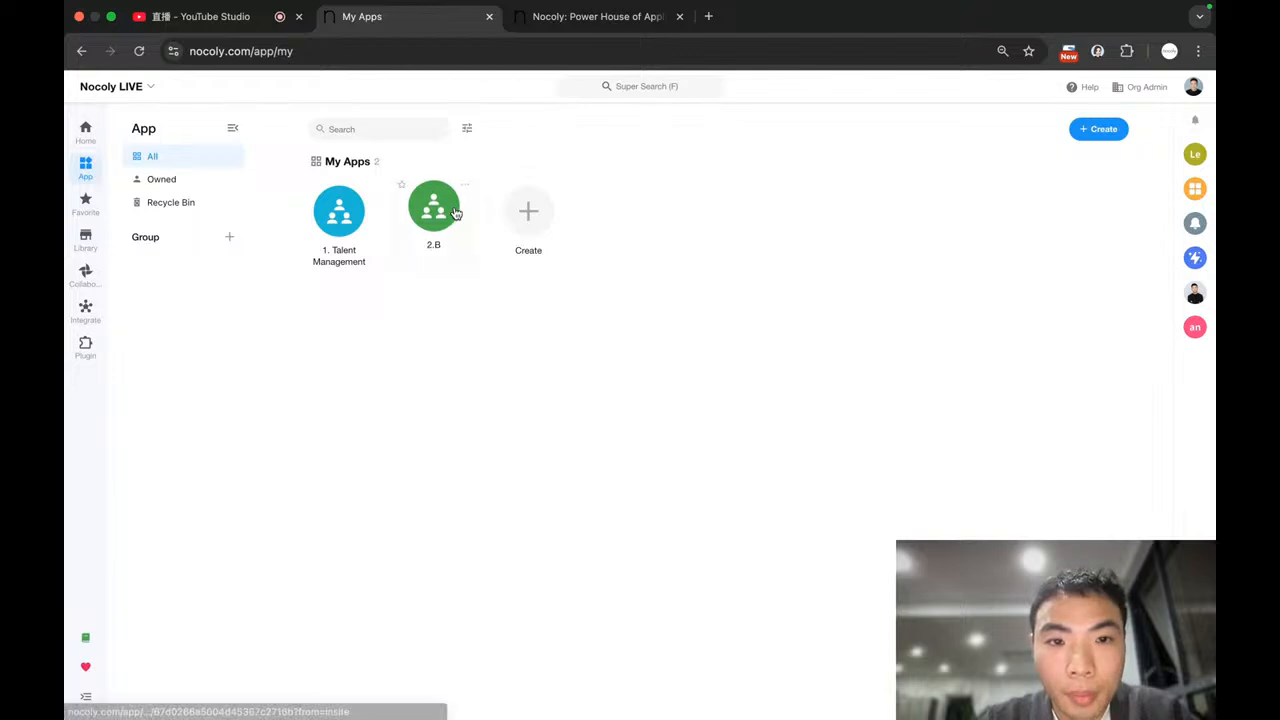
Step: Correct the copied app's name to '2. Basic Control' and save it
{"action": "left_click", "coordinate": [465, 185]}
{"action": "left_click", "coordinate": [514, 206]}
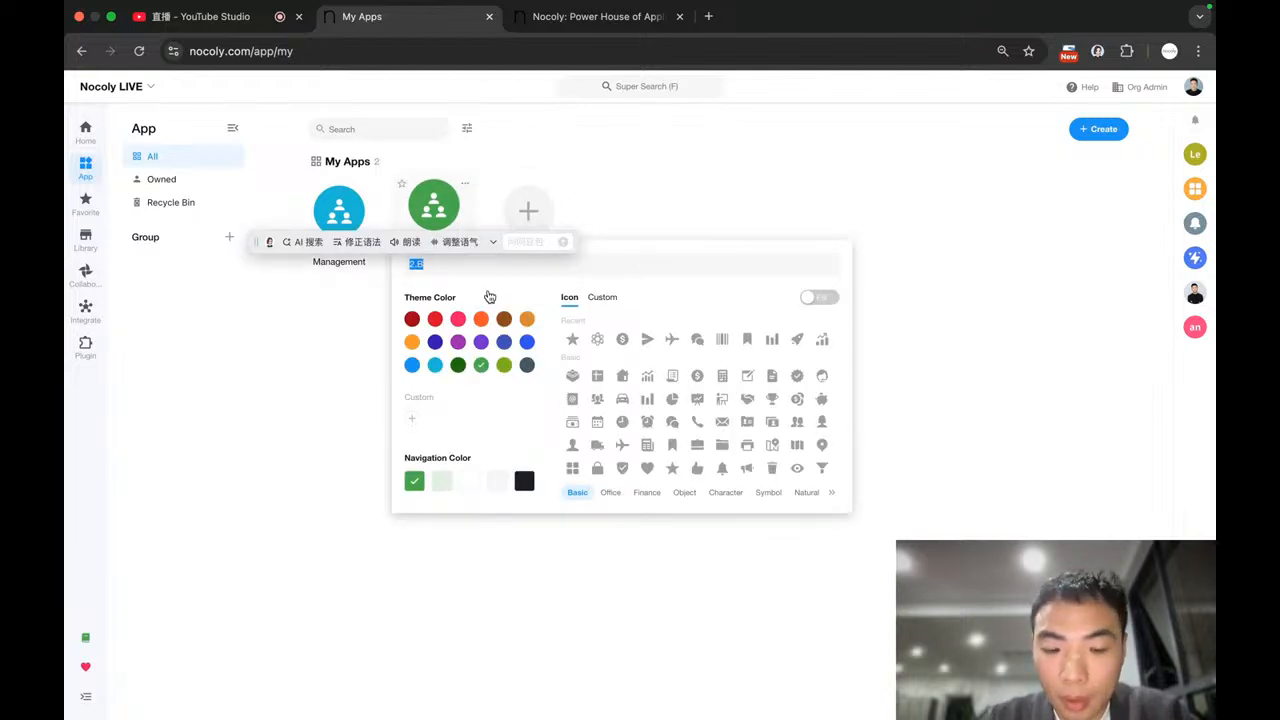
{"action": "type", "text": "2."}
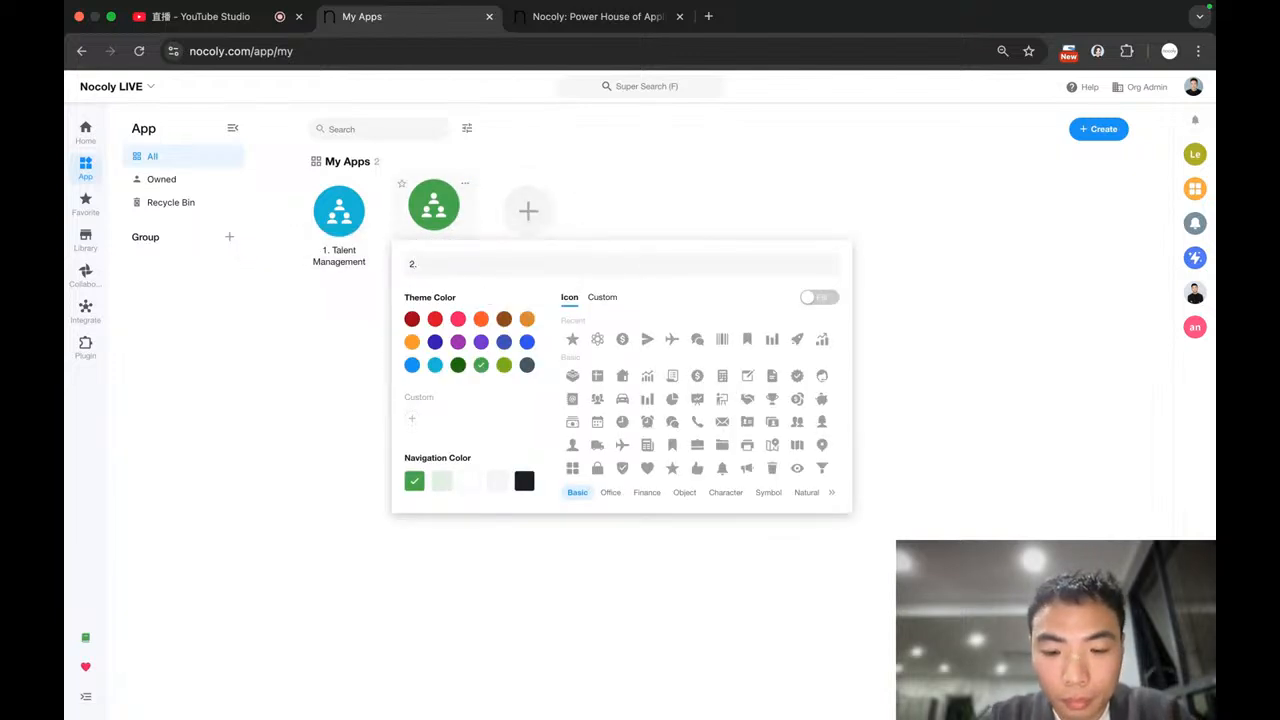
{"action": "type", "text": " BAsics"}
{"action": "key", "text": "Return"}
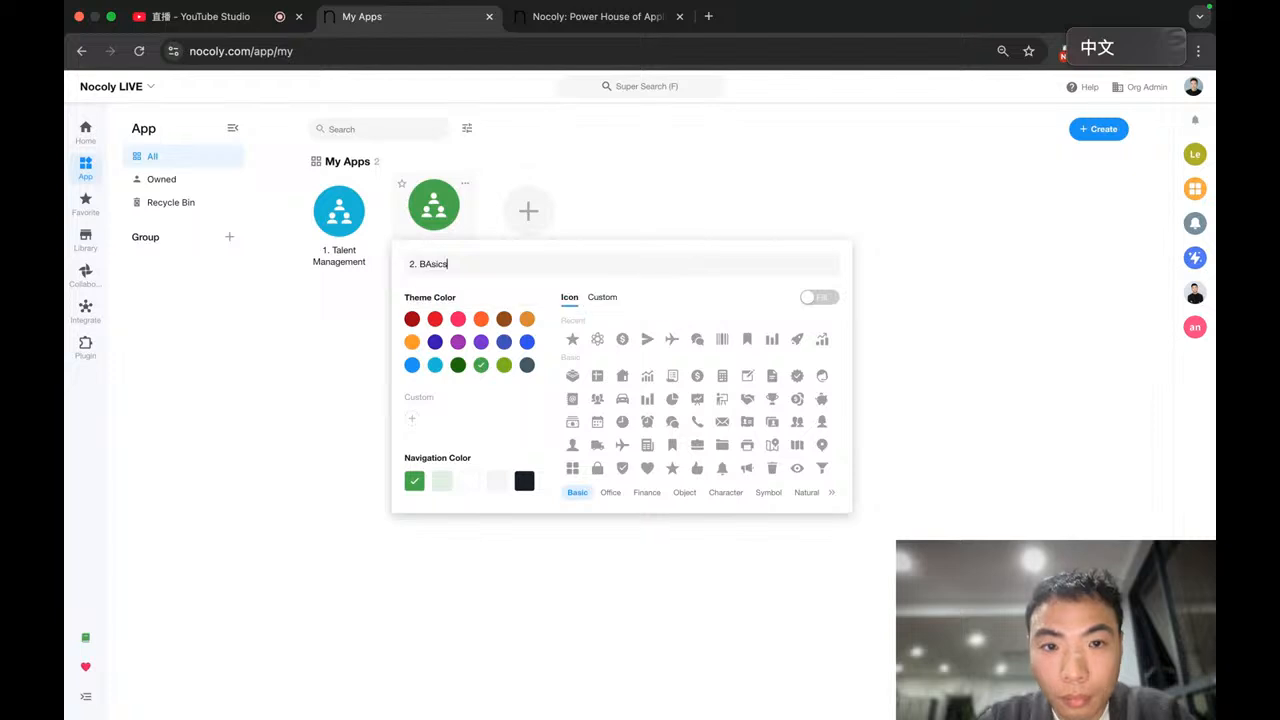
{"action": "key", "text": "ctrl+space"}
{"action": "key", "text": "BackSpace"}
{"action": "key", "text": "BackSpace"}
{"action": "key", "text": "BackSpace"}
{"action": "key", "text": "BackSpace"}
{"action": "key", "text": "BackSpace"}
{"action": "type", "text": "a"}
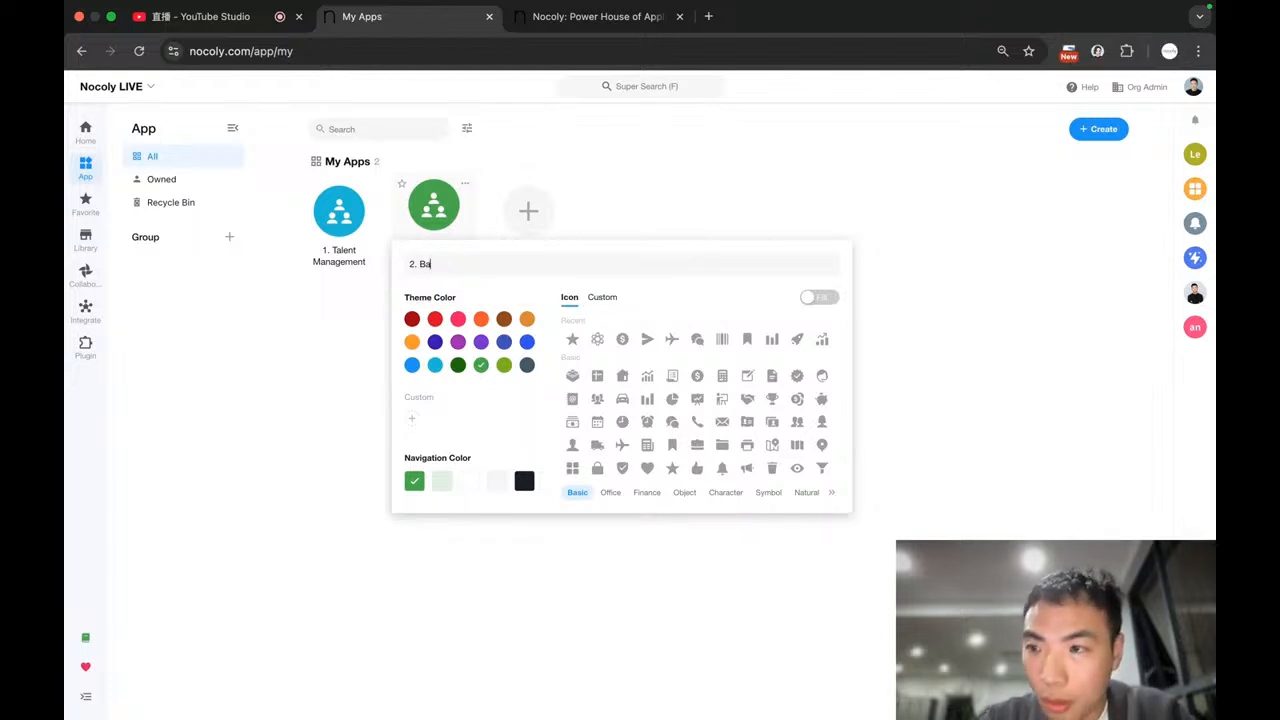
{"action": "type", "text": "sic "}
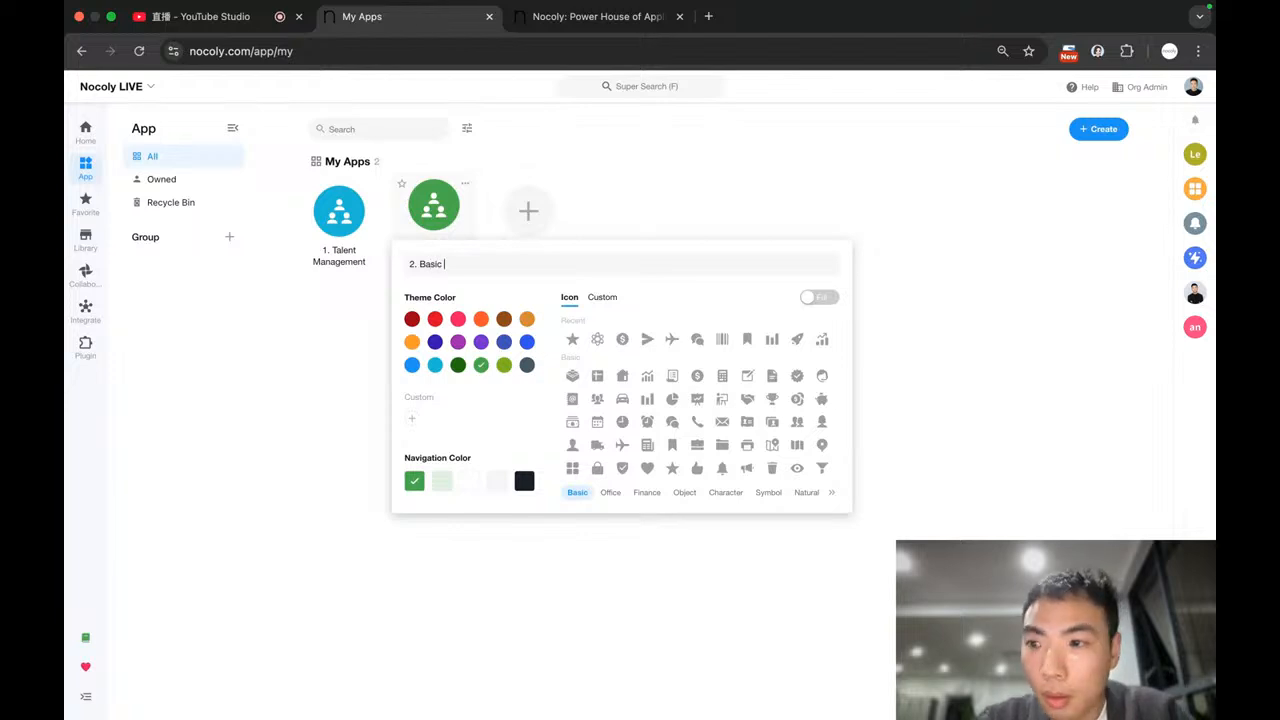
{"action": "type", "text": "Contr"}
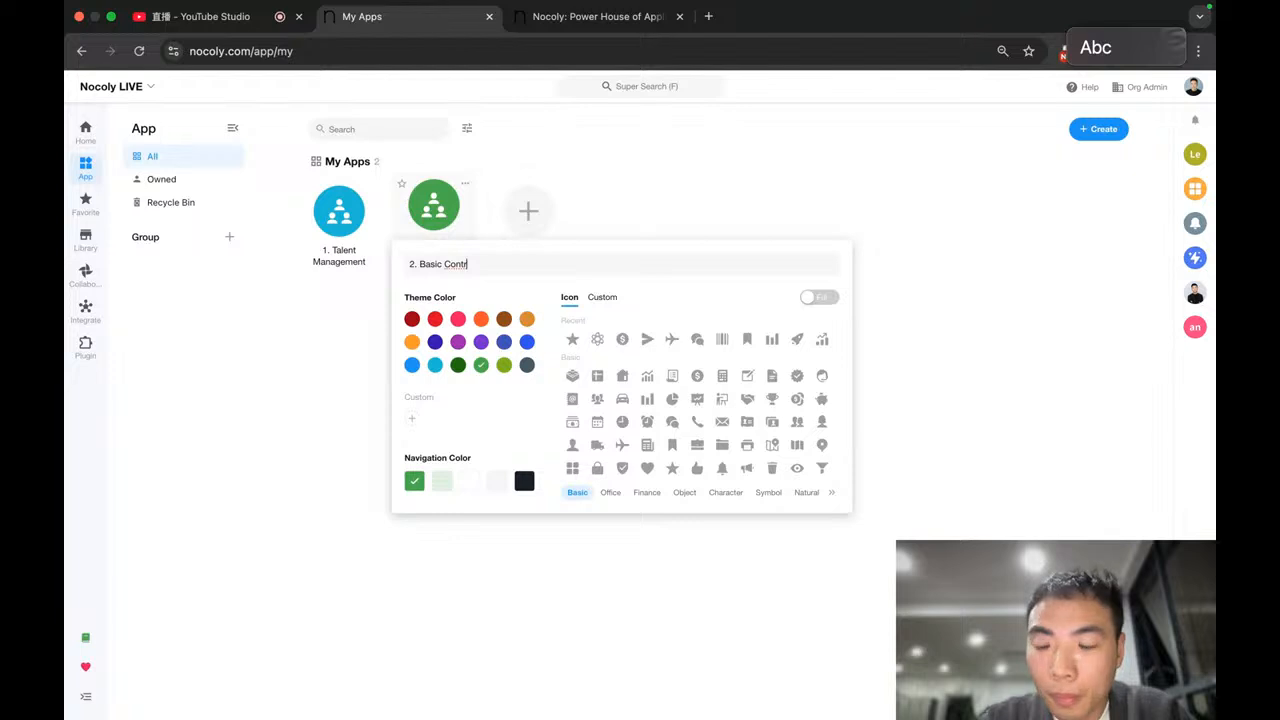
{"action": "type", "text": "ol"}
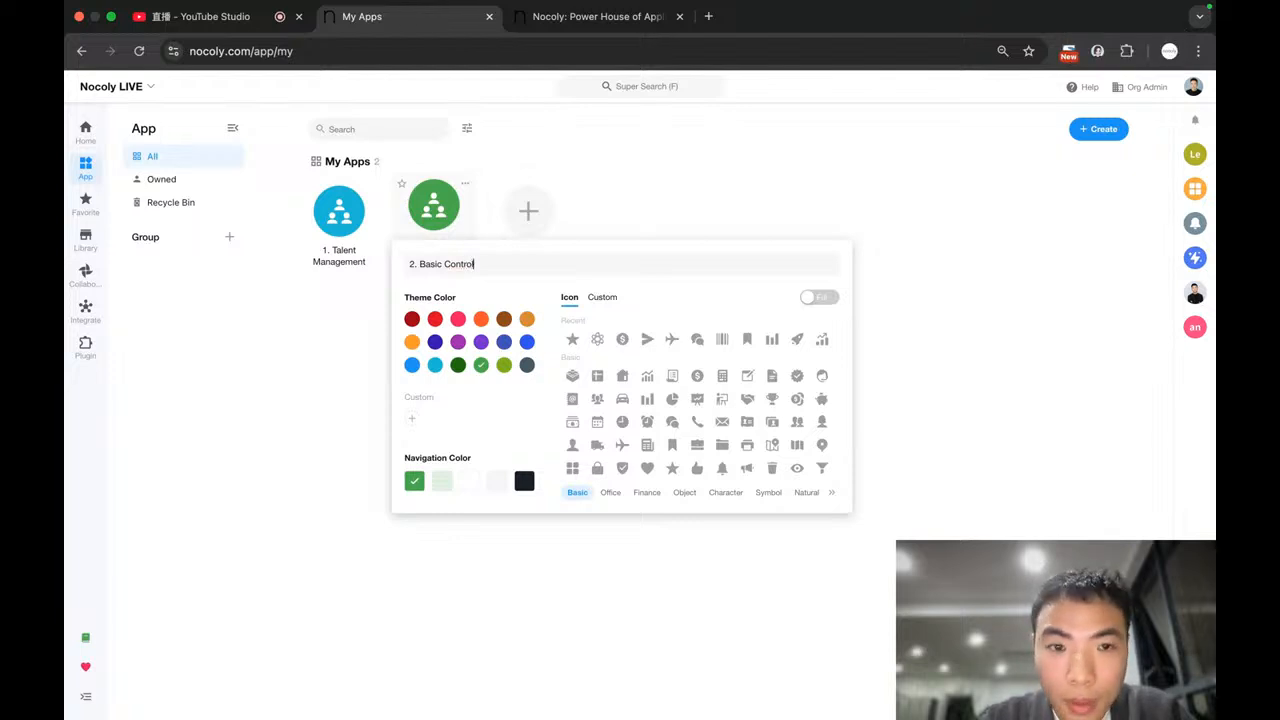
{"action": "left_click", "coordinate": [662, 220]}
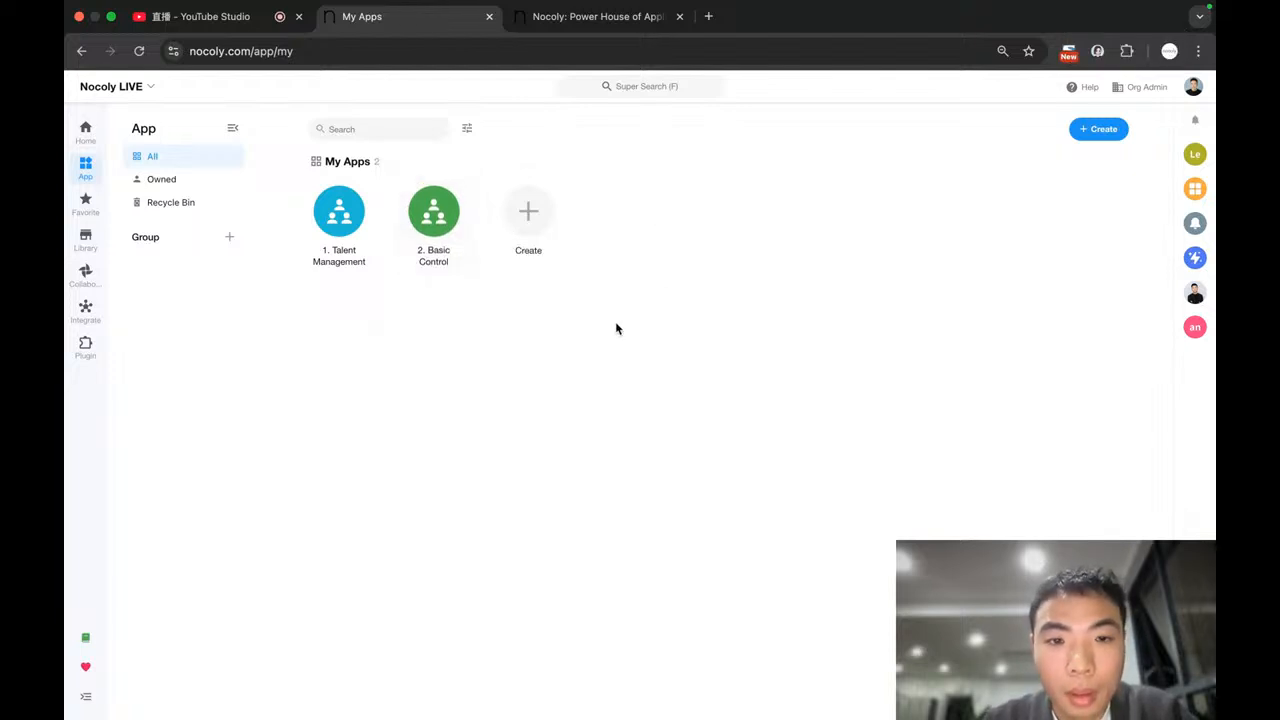
Step: Open the 2. Basic Control tile from My Apps, reopening it after a trip back Home
{"action": "left_click", "coordinate": [438, 243]}
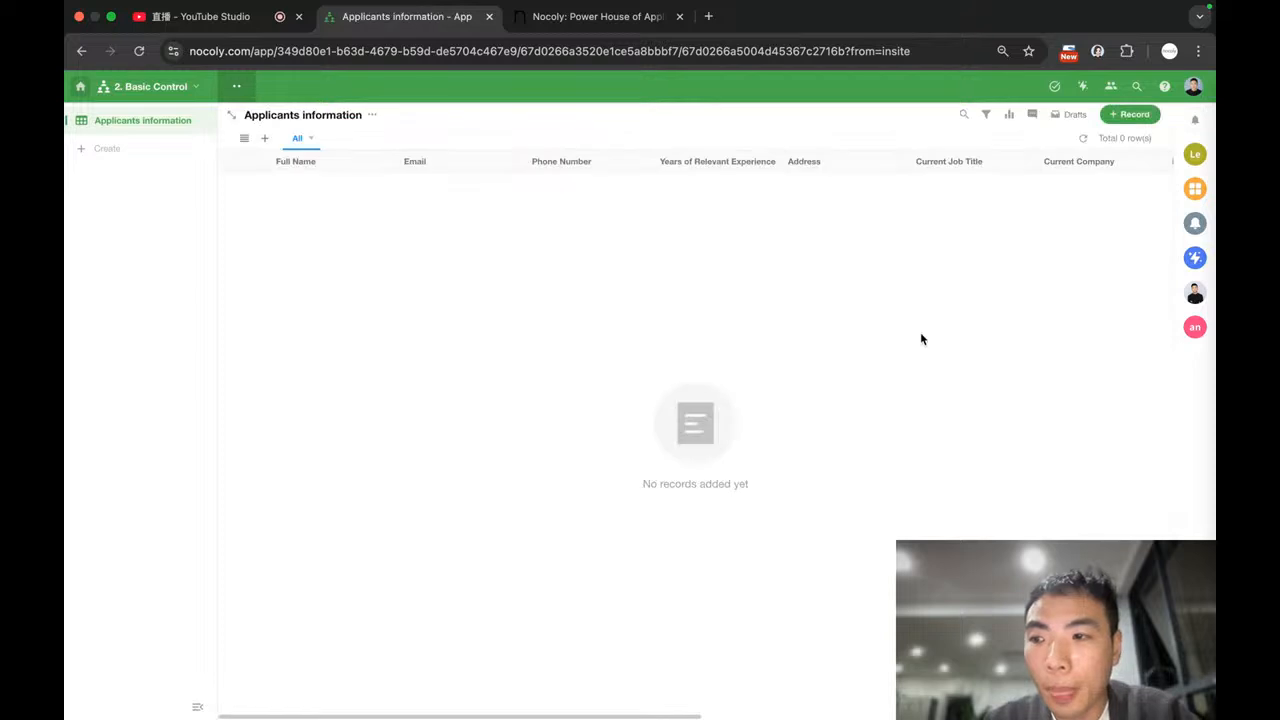
{"action": "left_click", "coordinate": [80, 86]}
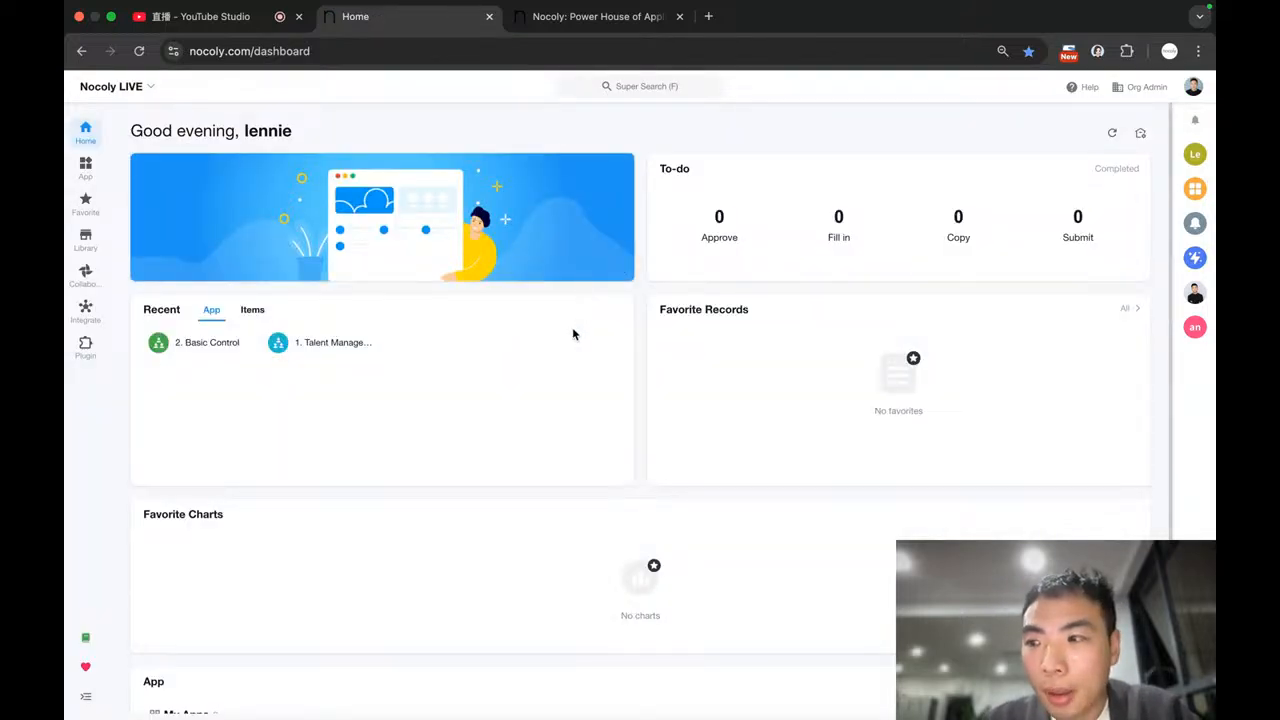
{"action": "scroll", "coordinate": [573, 333], "scroll_direction": "down", "scroll_amount": 3}
{"action": "left_click", "coordinate": [85, 167]}
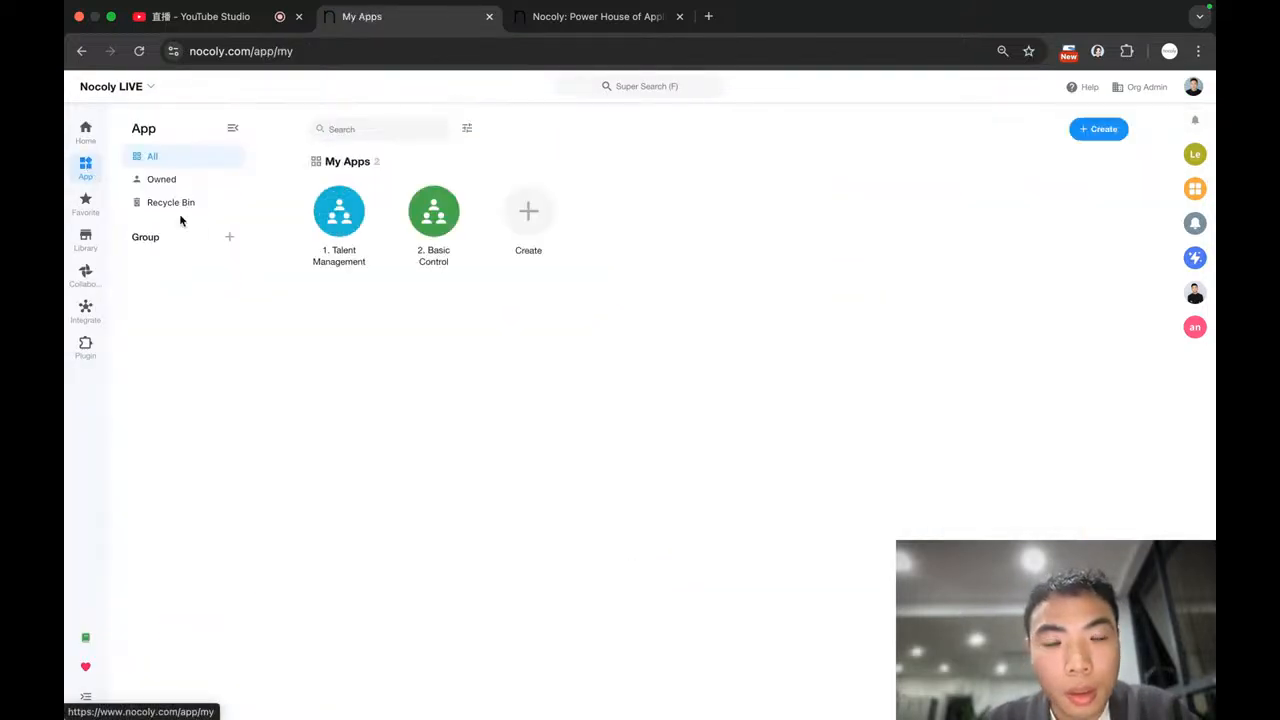
{"action": "left_click", "coordinate": [447, 241]}
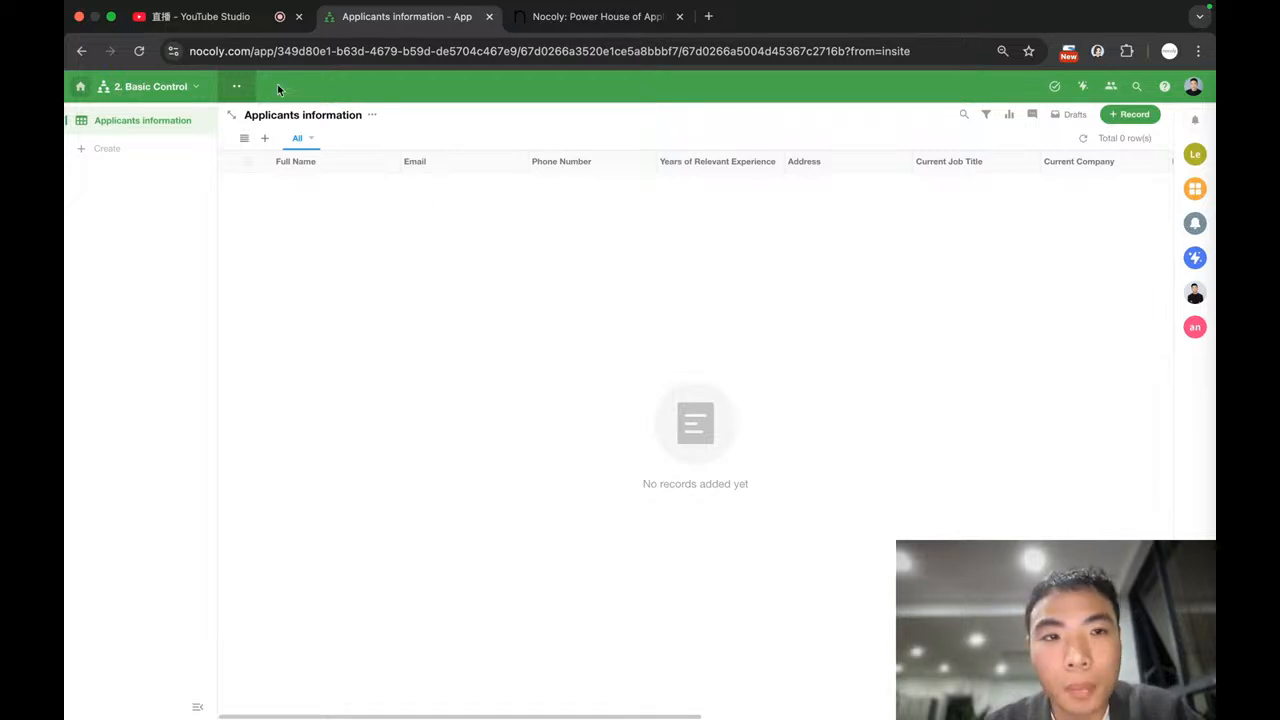
Step: Name the app's worksheet group 'Resume'
{"action": "left_click", "coordinate": [237, 87]}
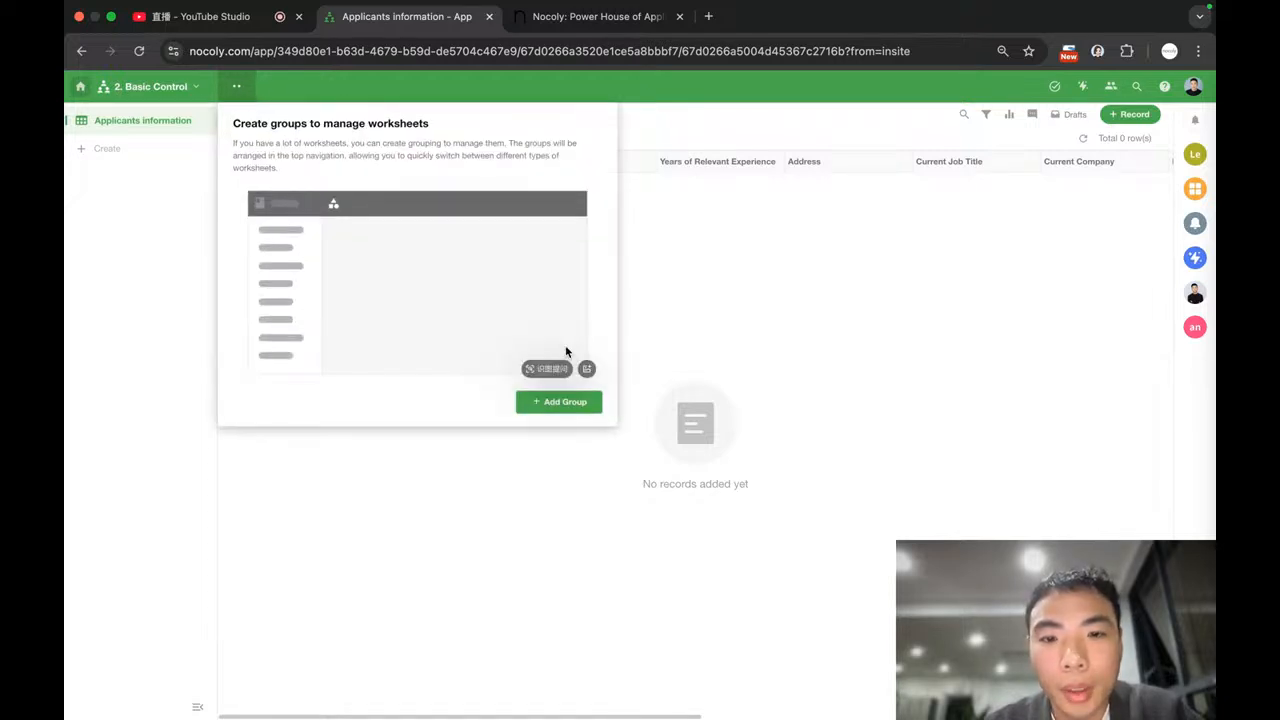
{"action": "left_click", "coordinate": [585, 402]}
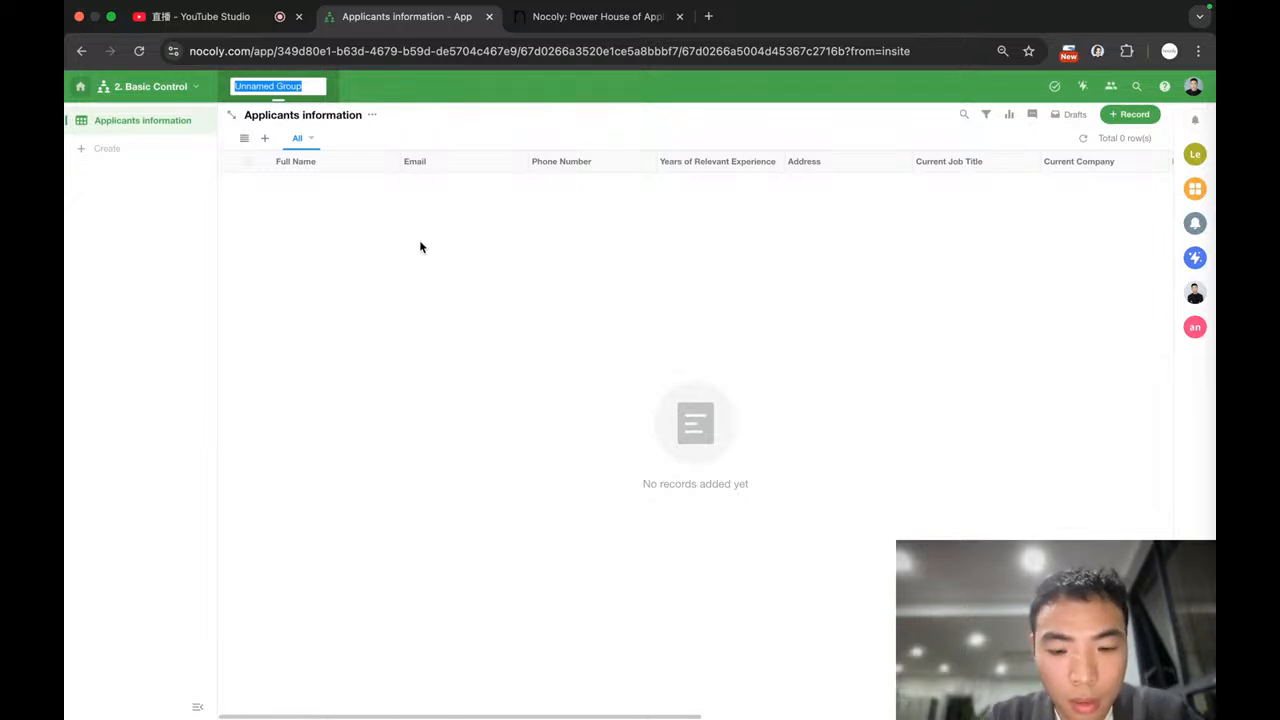
{"action": "key", "text": "Caps_Lock"}
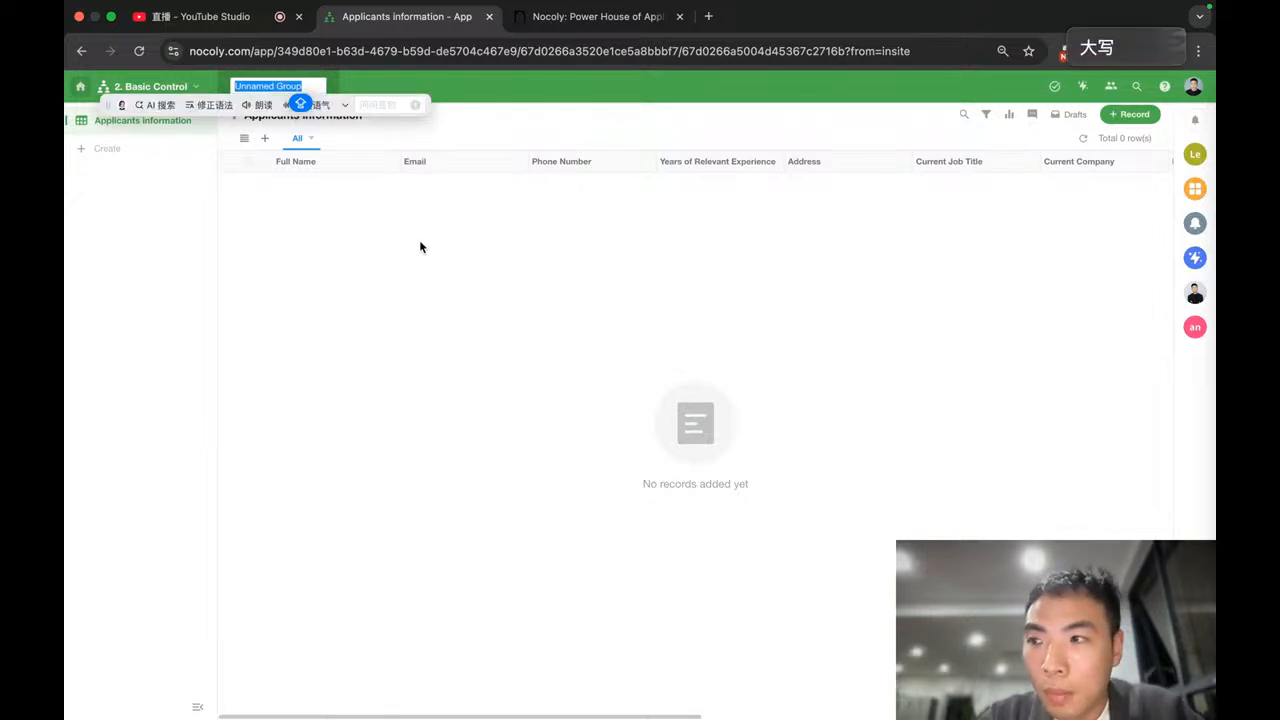
{"action": "type", "text": "R"}
{"action": "key", "text": "Caps_Lock"}
{"action": "type", "text": "e"}
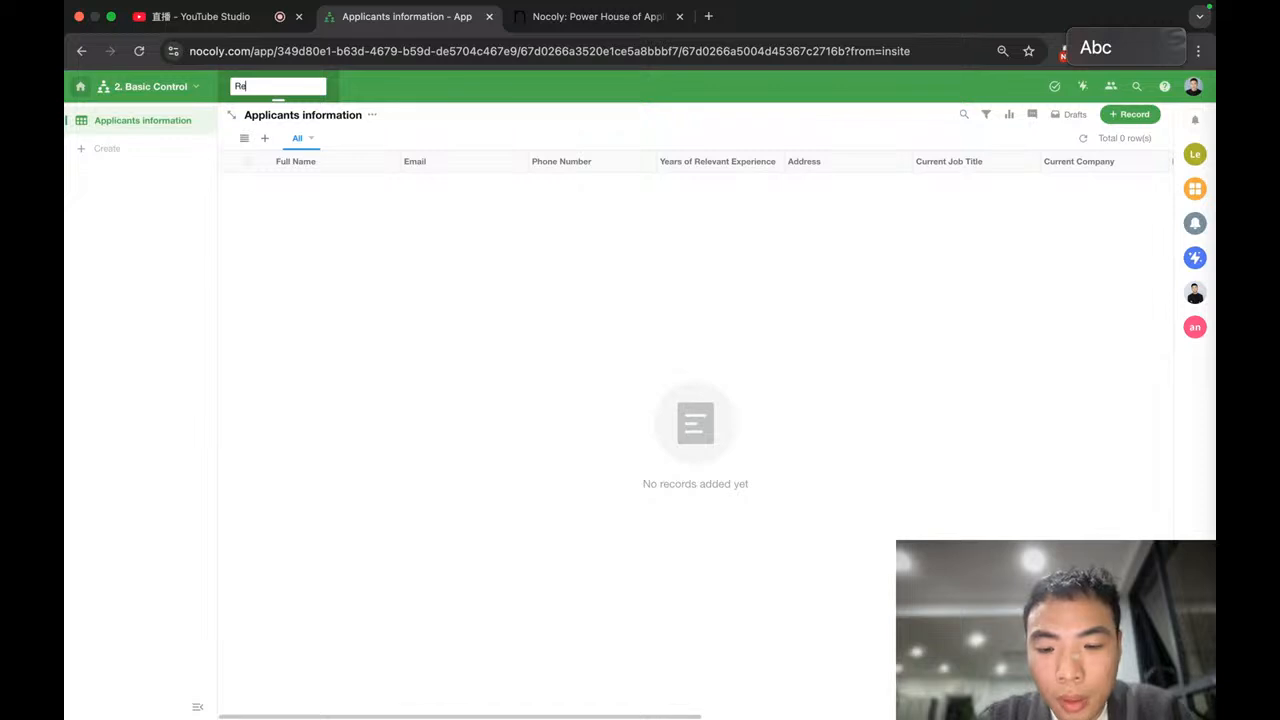
{"action": "type", "text": "sume"}
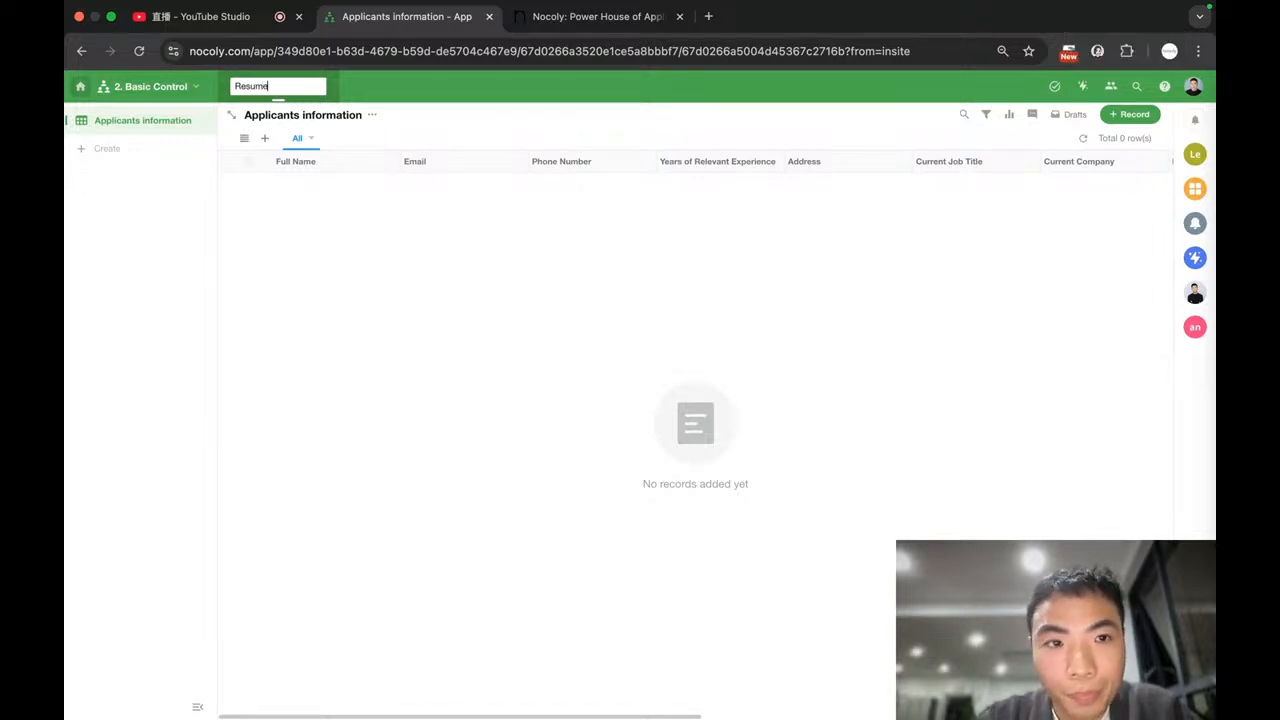
{"action": "key", "text": "Return"}
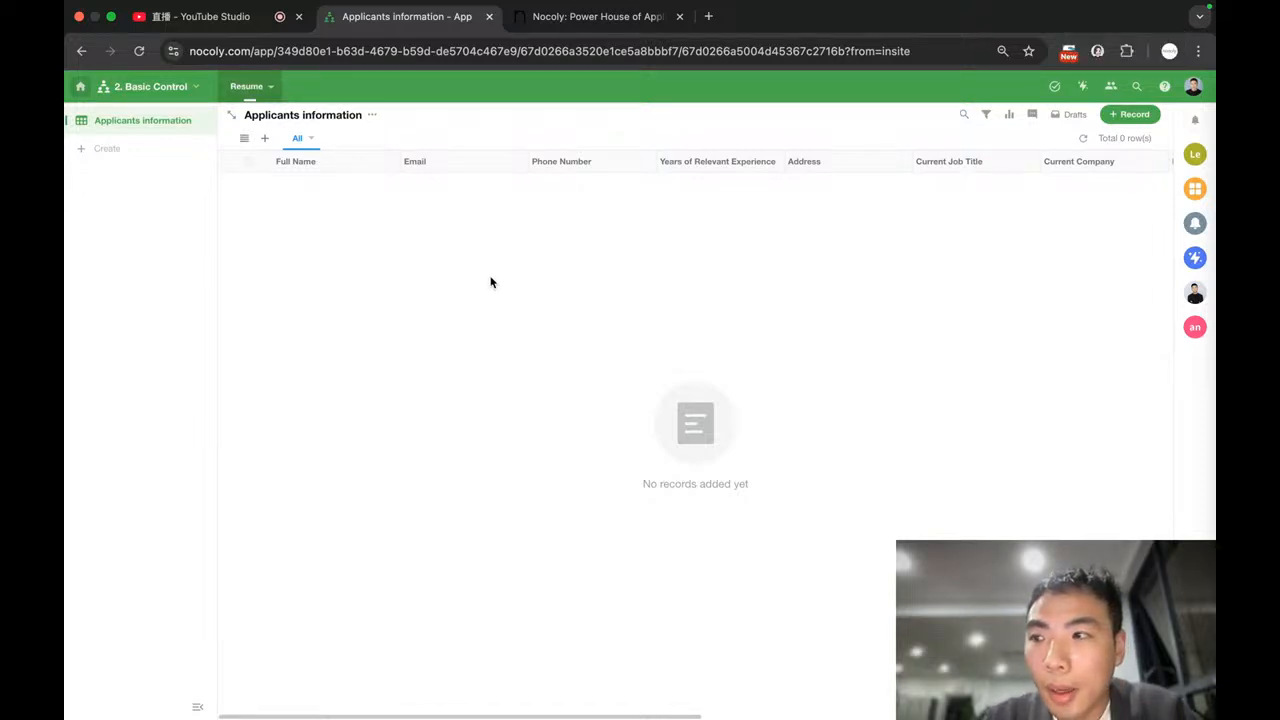
Step: Create a second top-level group named 'STAFF'
{"action": "left_click", "coordinate": [270, 88]}
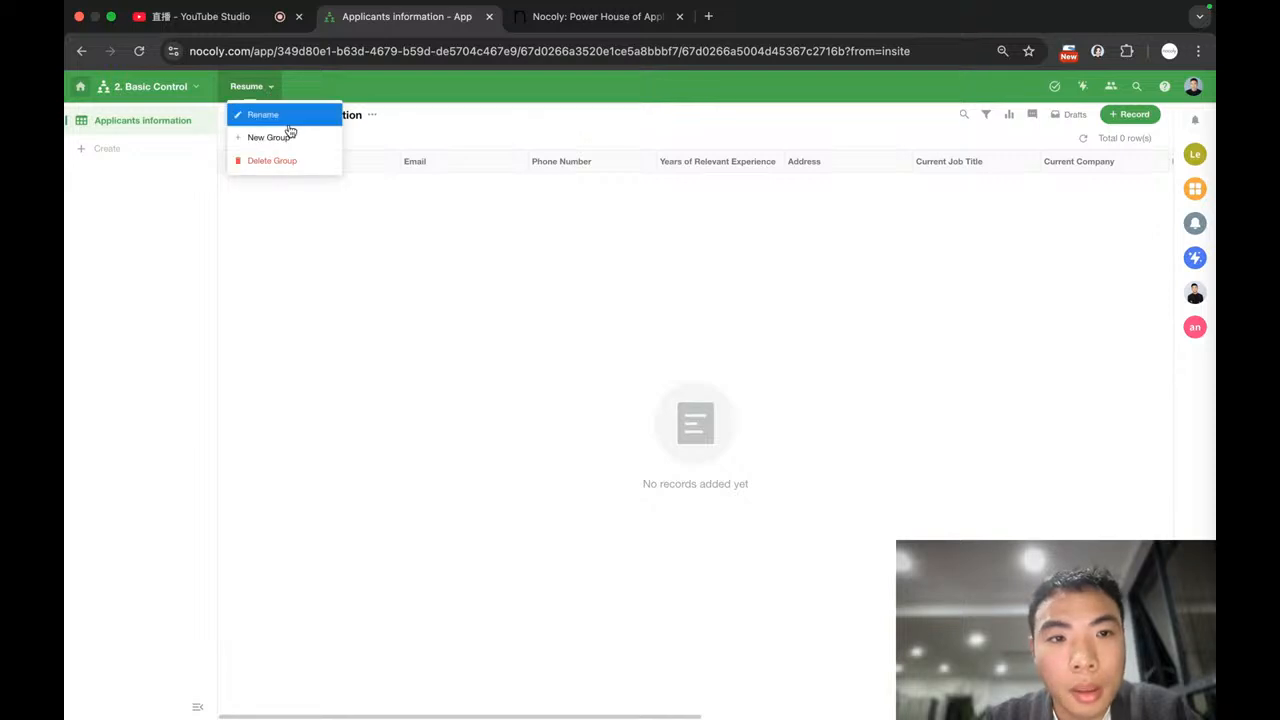
{"action": "left_click", "coordinate": [285, 140]}
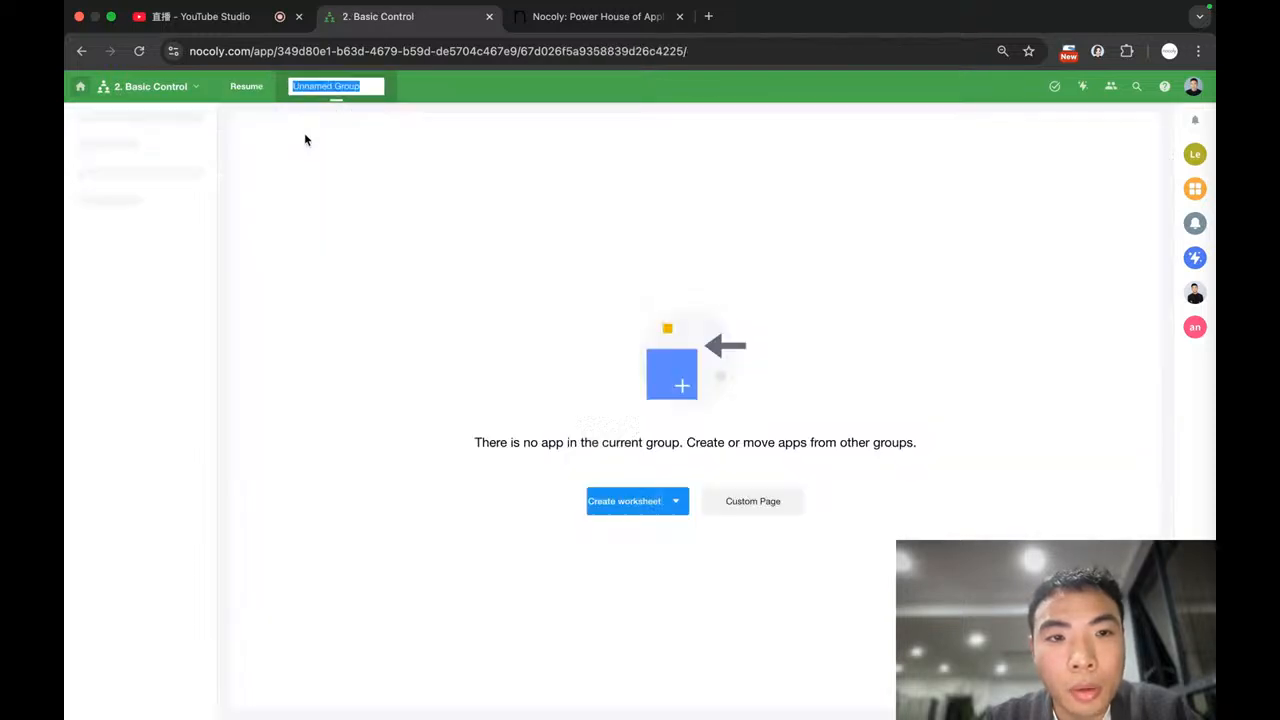
{"action": "key", "text": "Caps_Lock"}
{"action": "type", "text": "STAFF"}
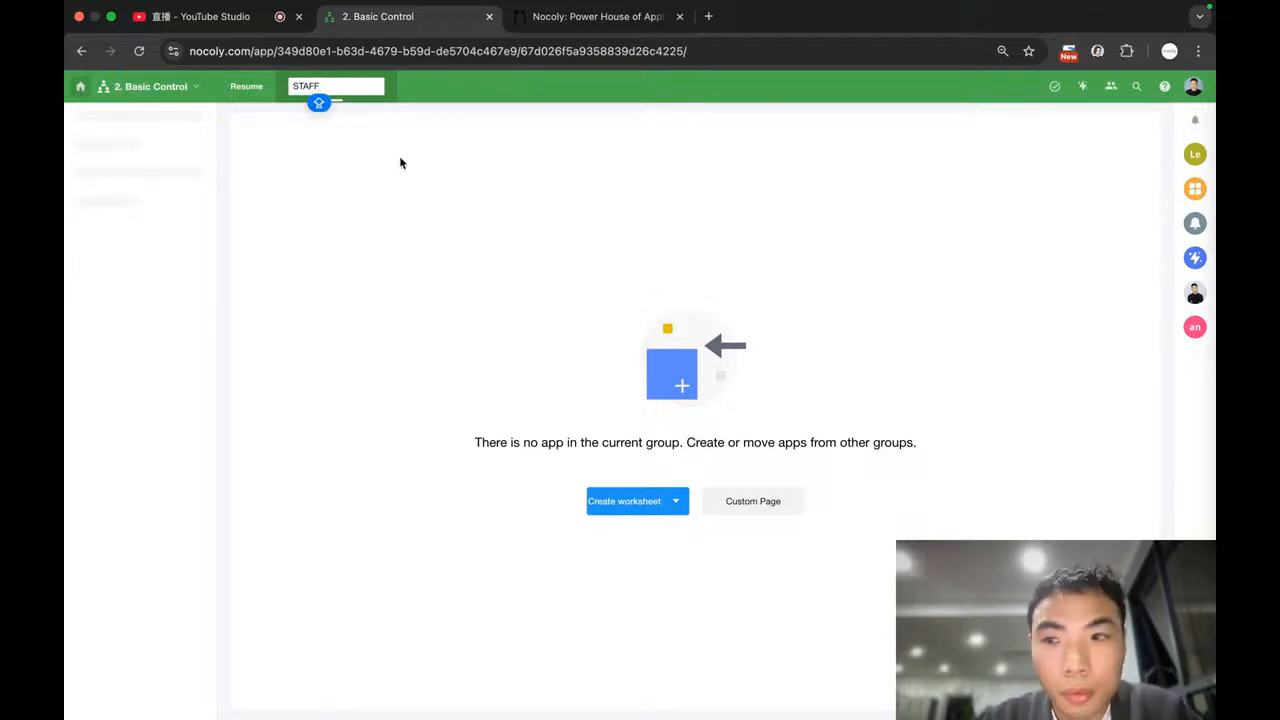
{"action": "key", "text": "Return"}
{"action": "key", "text": "Caps_Lock"}
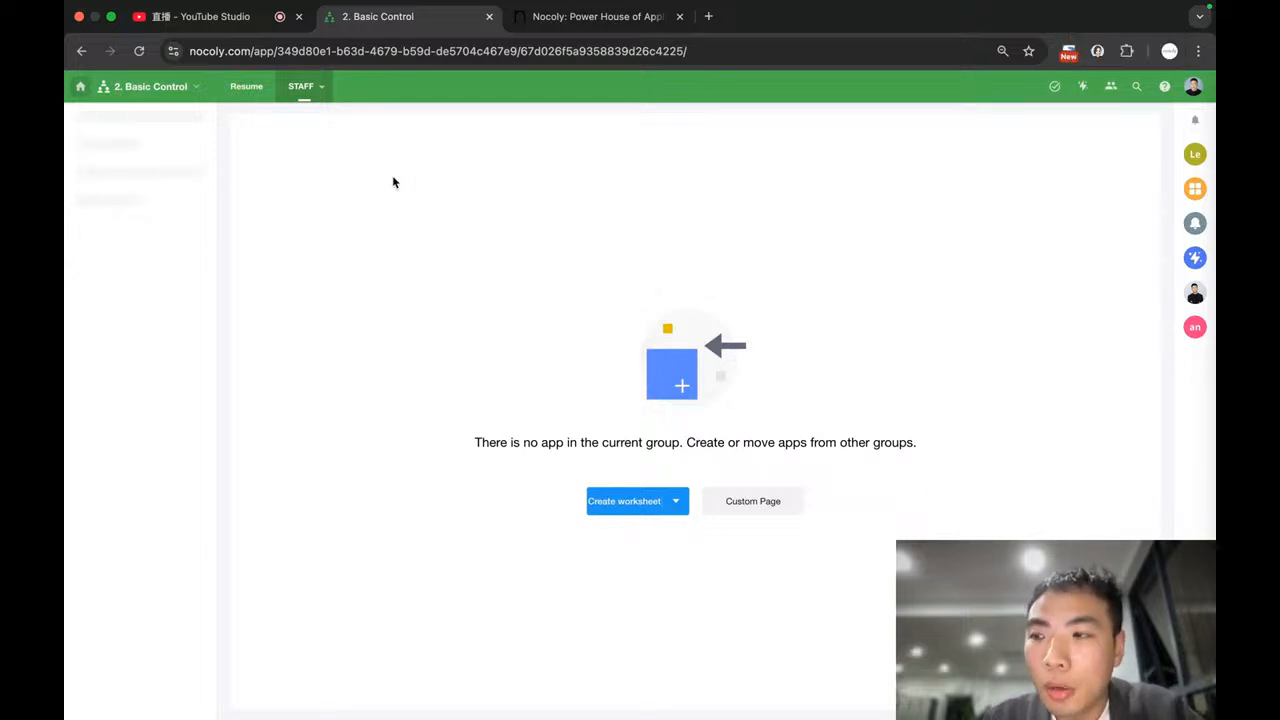
Step: In the Resume group, create a new sidebar group typed as 'application'
{"action": "left_click", "coordinate": [250, 90]}
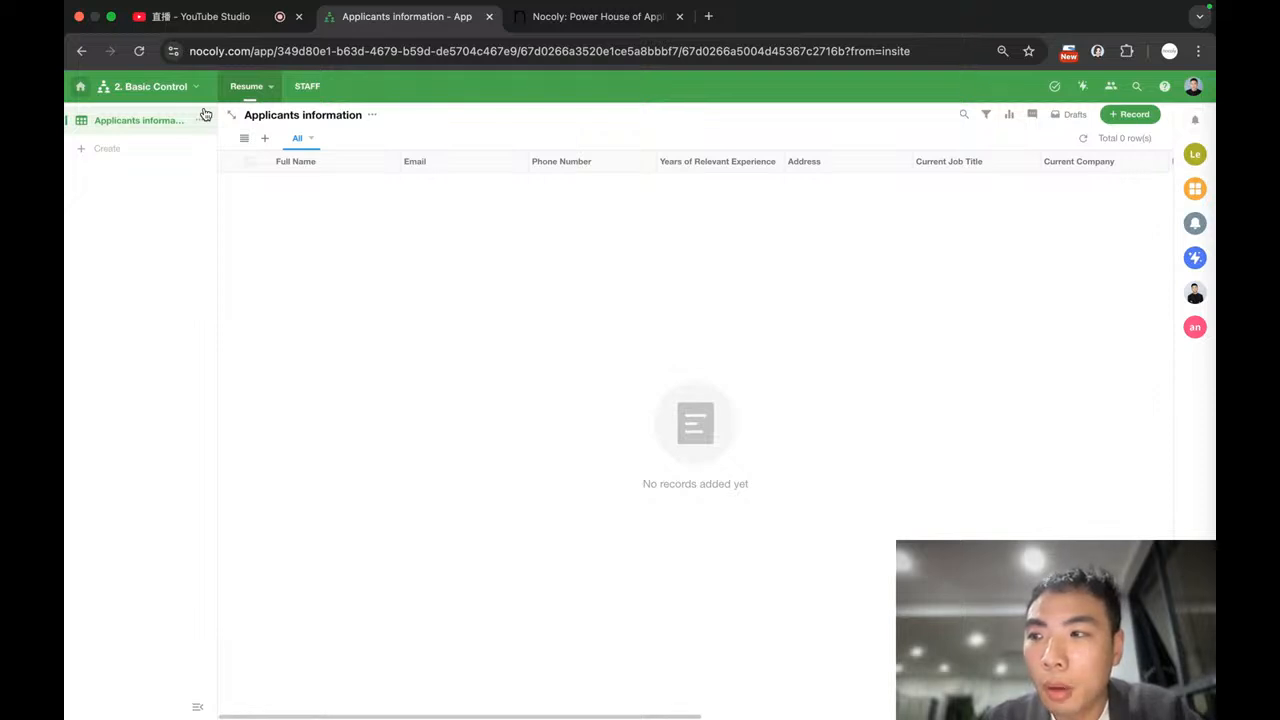
{"action": "left_click", "coordinate": [117, 157]}
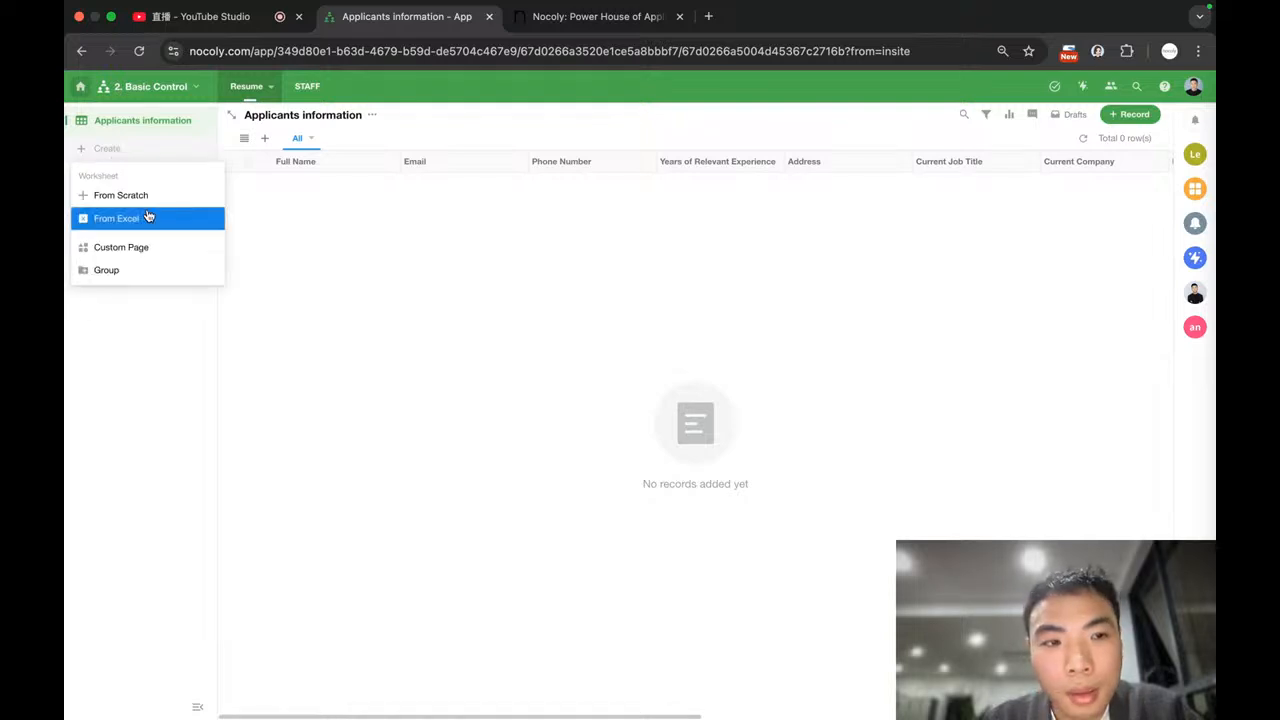
{"action": "left_click", "coordinate": [160, 272]}
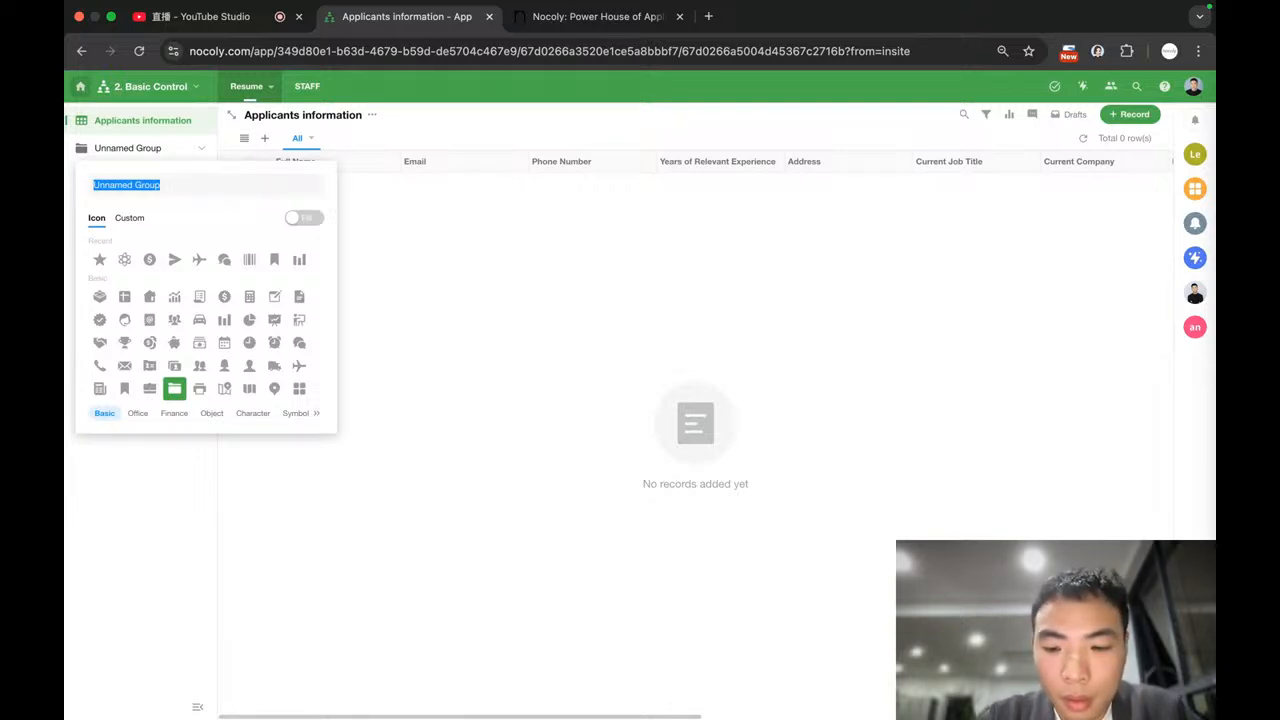
{"action": "type", "text": "applicatin"}
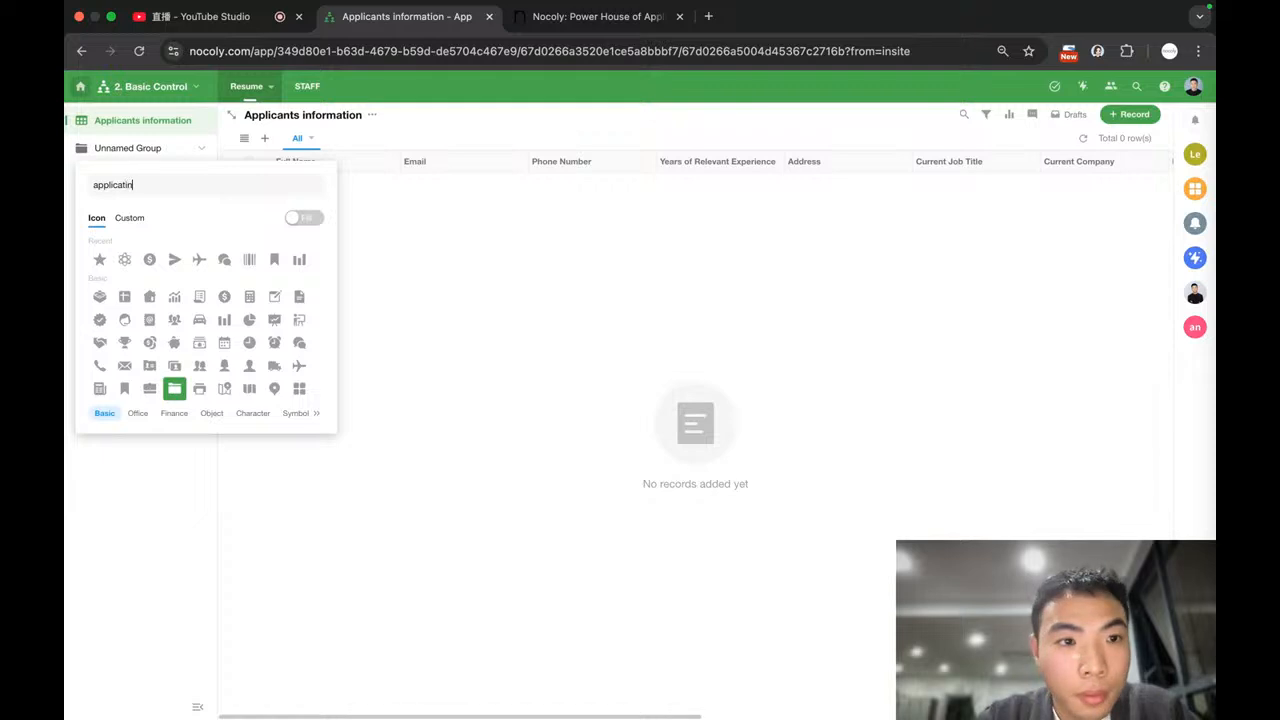
{"action": "key", "text": "BackSpace"}
{"action": "type", "text": "on"}
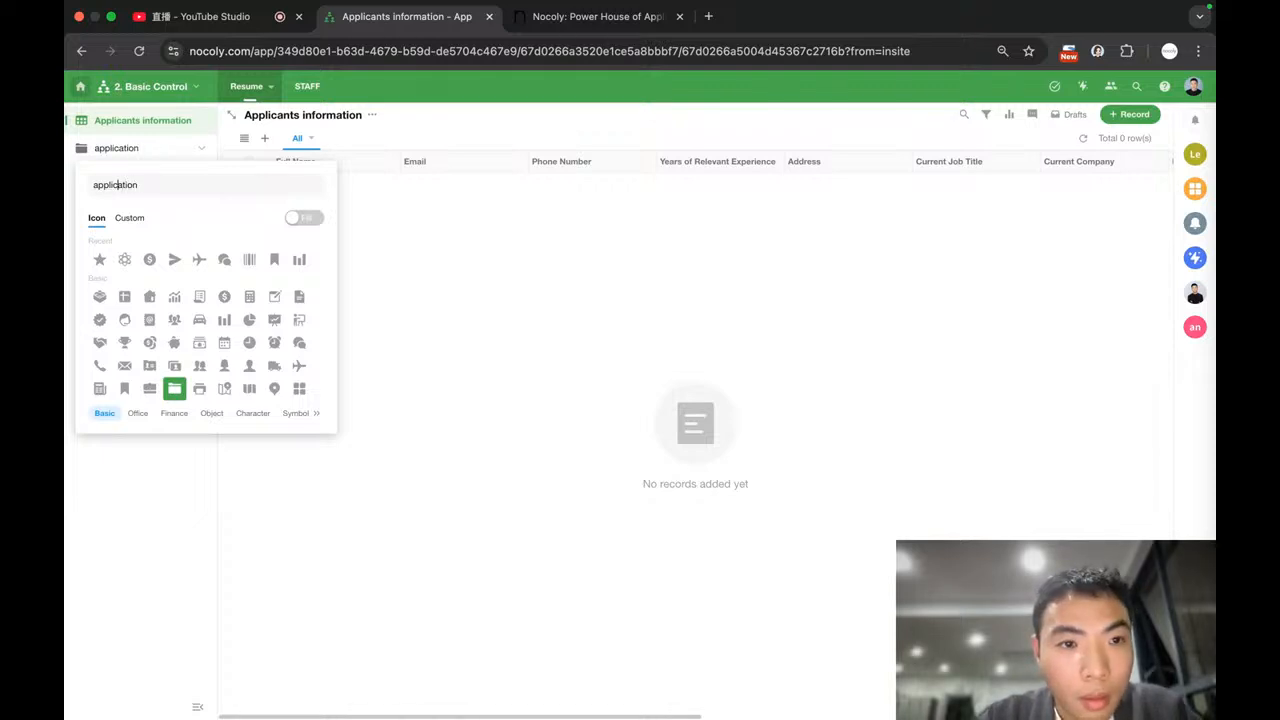
Step: Capitalise the group name to 'Application' and give it a person icon
{"action": "key", "text": "Left"}
{"action": "key", "text": "Left"}
{"action": "key", "text": "Left"}
{"action": "key", "text": "Right"}
{"action": "key", "text": "BackSpace"}
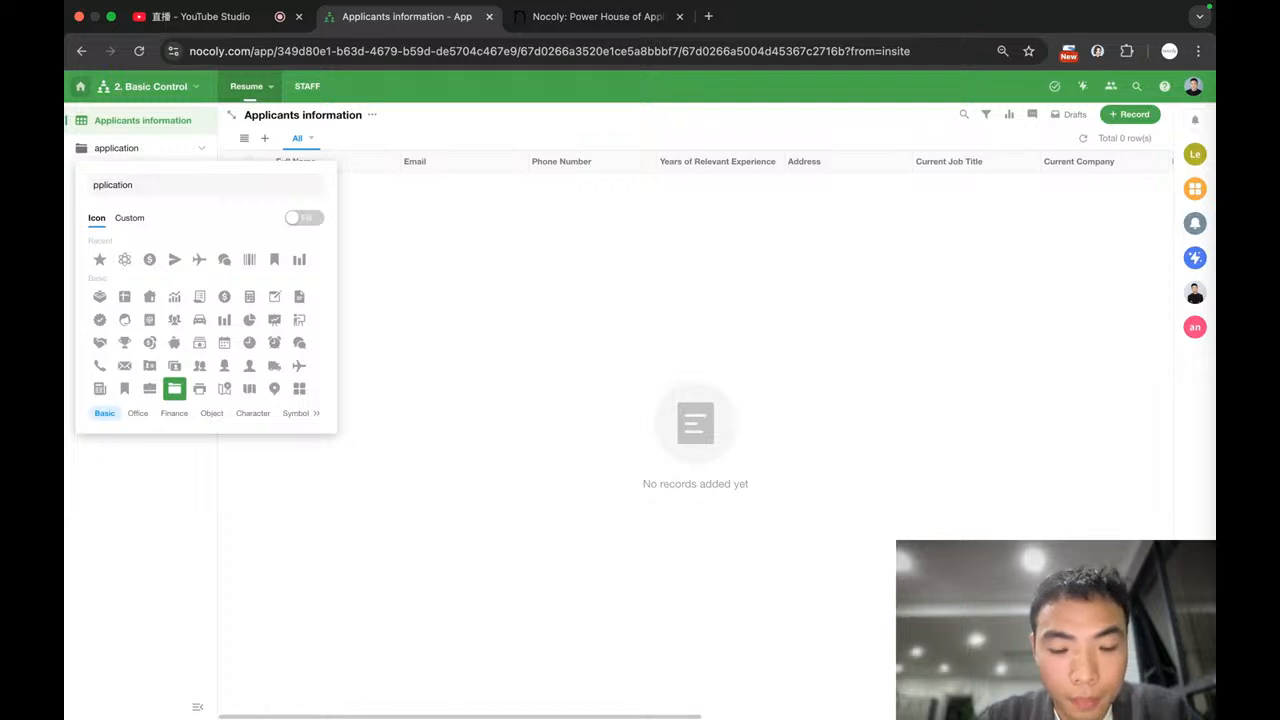
{"action": "key", "text": "Caps_Lock"}
{"action": "type", "text": "A"}
{"action": "key", "text": "Caps_Lock"}
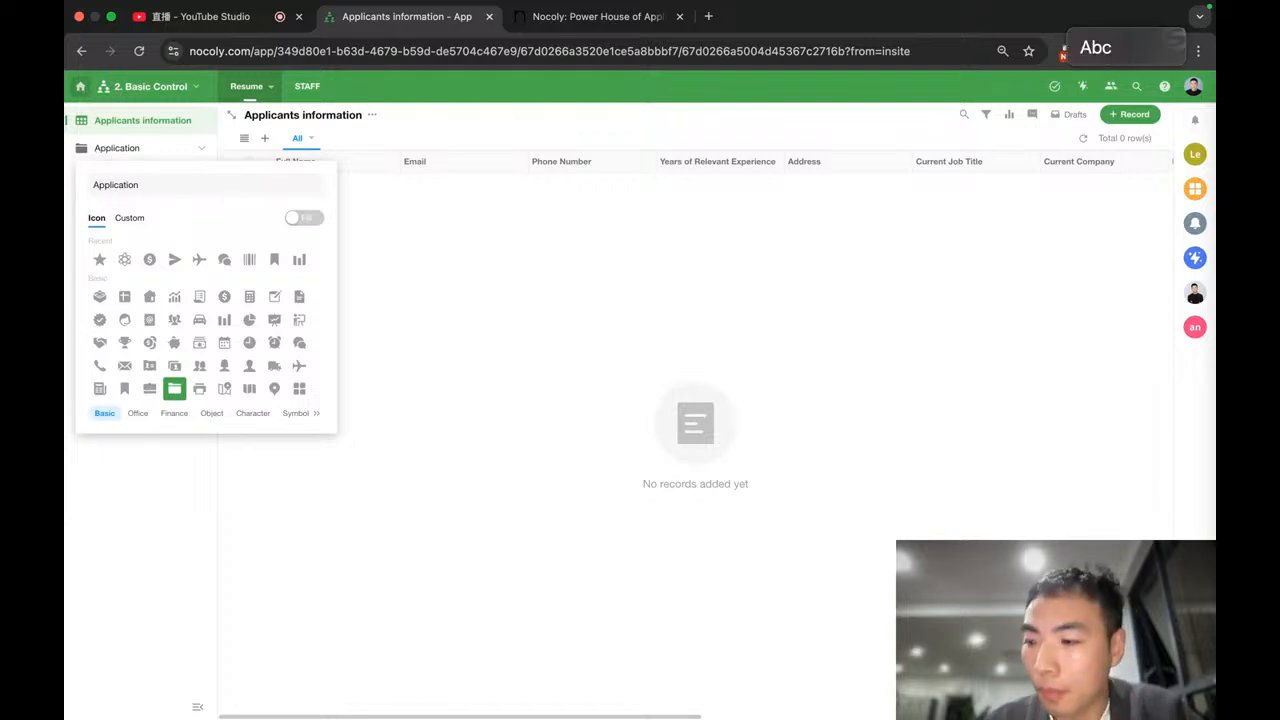
{"action": "left_click", "coordinate": [249, 365]}
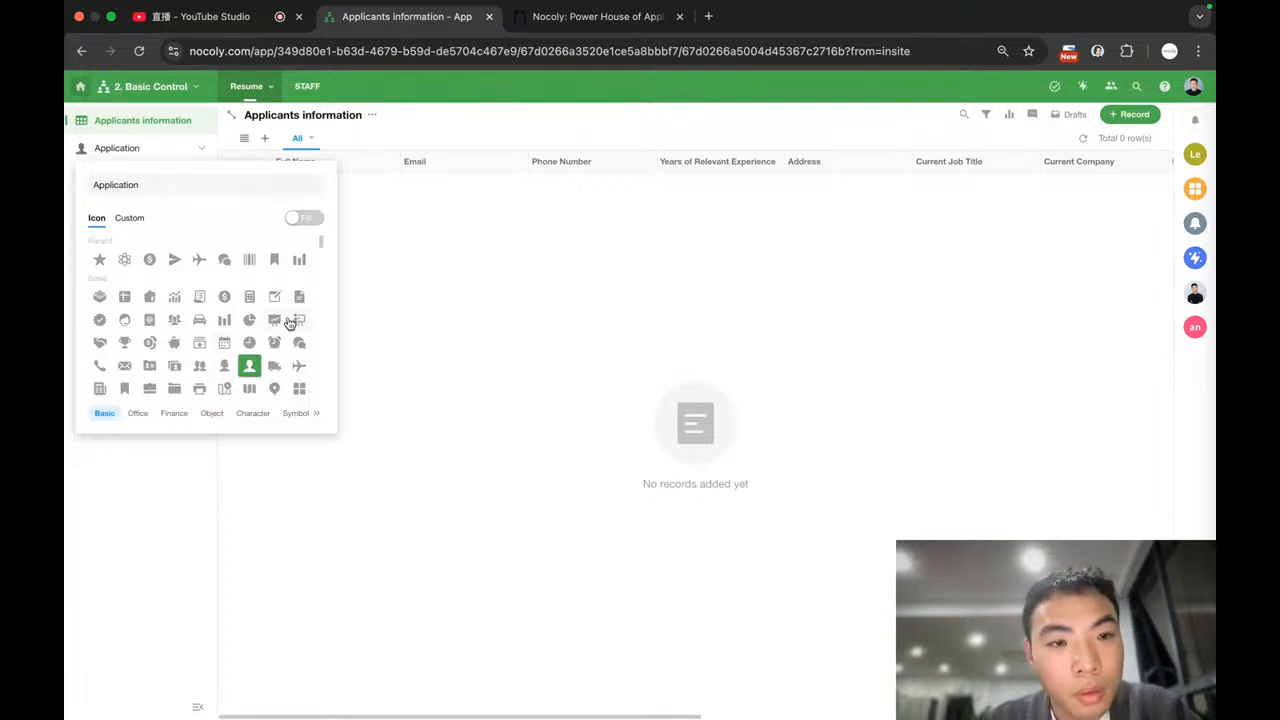
{"action": "left_click", "coordinate": [363, 334]}
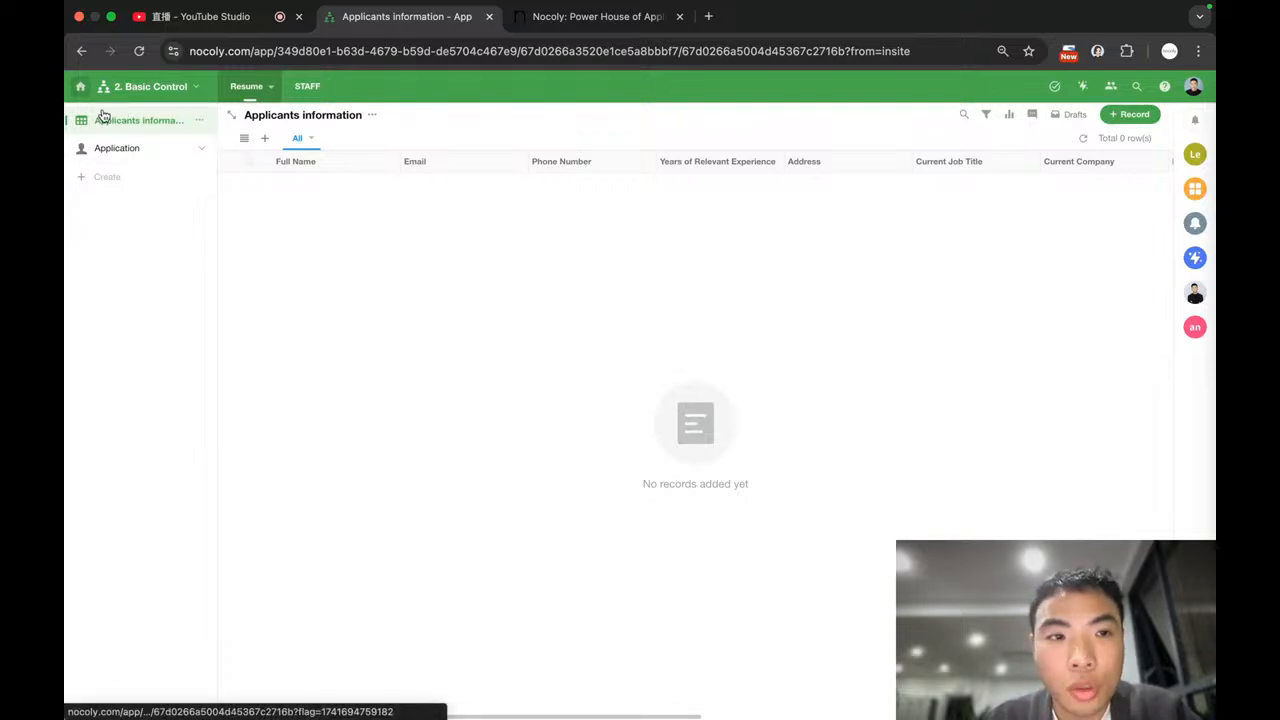
Step: Drag Applicants information into the Application group and open it there
{"action": "left_click_drag", "start_coordinate": [116, 121], "coordinate": [133, 150]}
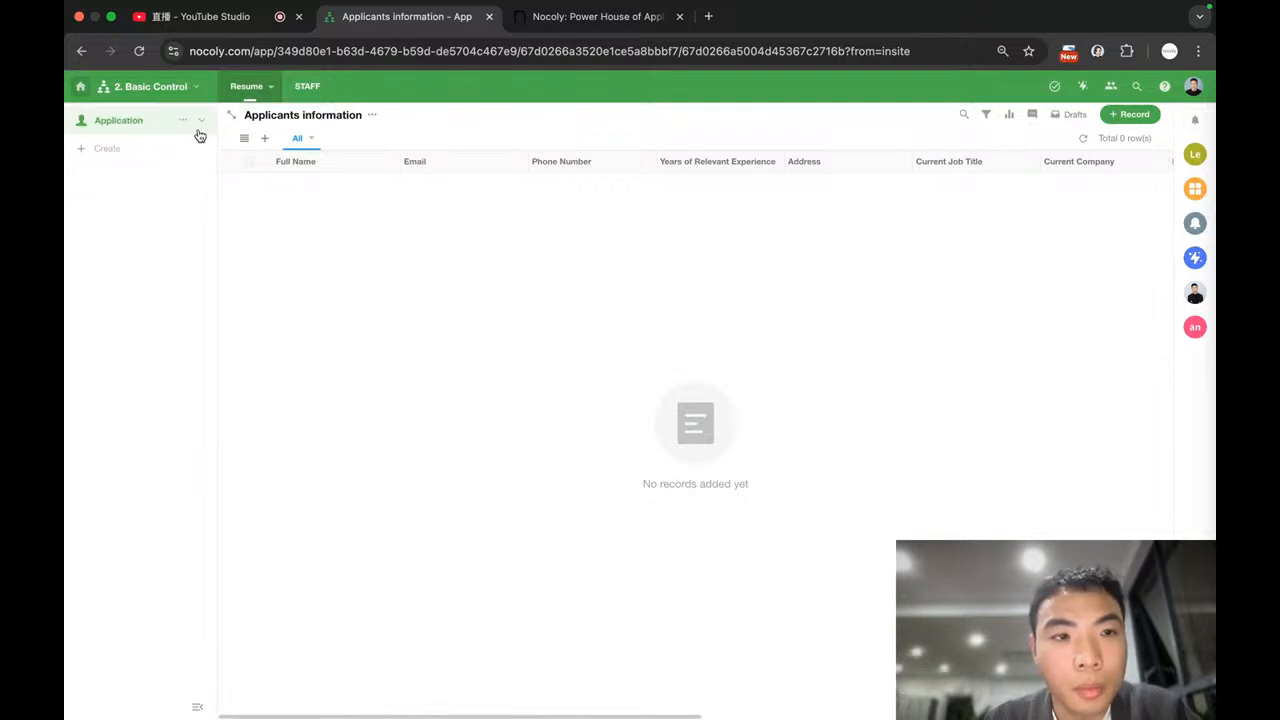
{"action": "left_click", "coordinate": [201, 122]}
{"action": "left_click", "coordinate": [150, 154]}
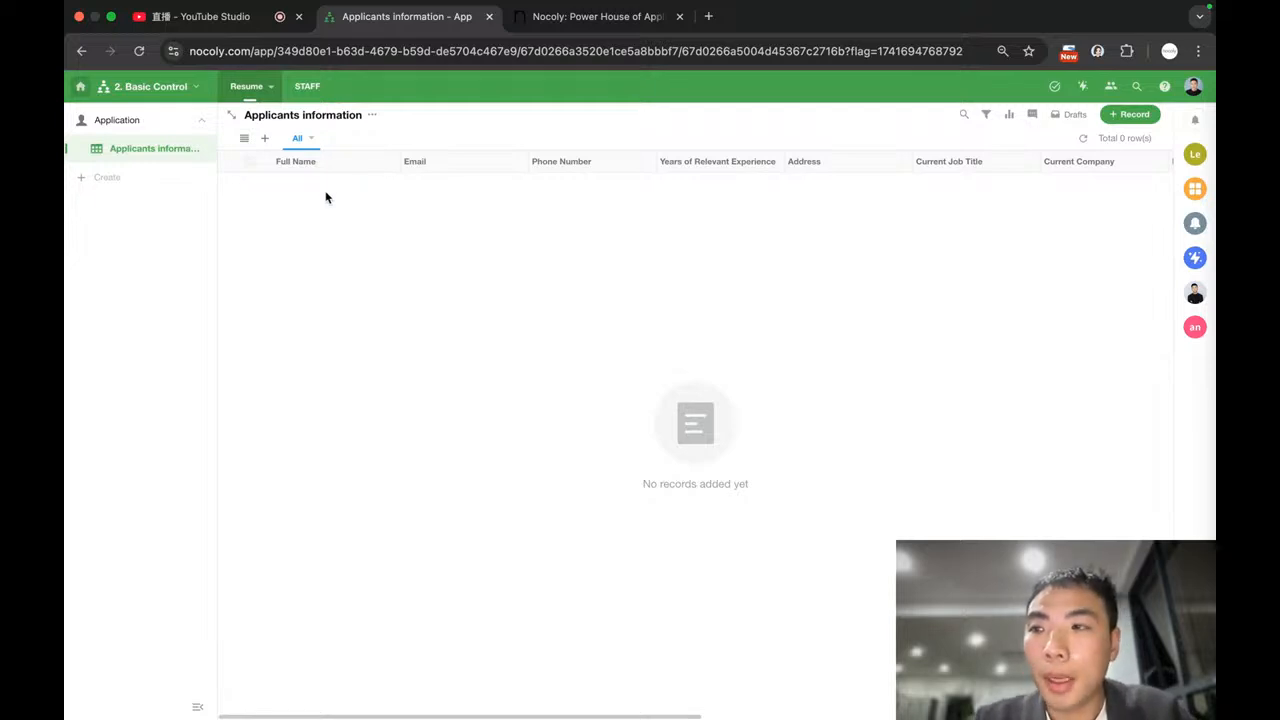
{"action": "left_click", "coordinate": [131, 151]}
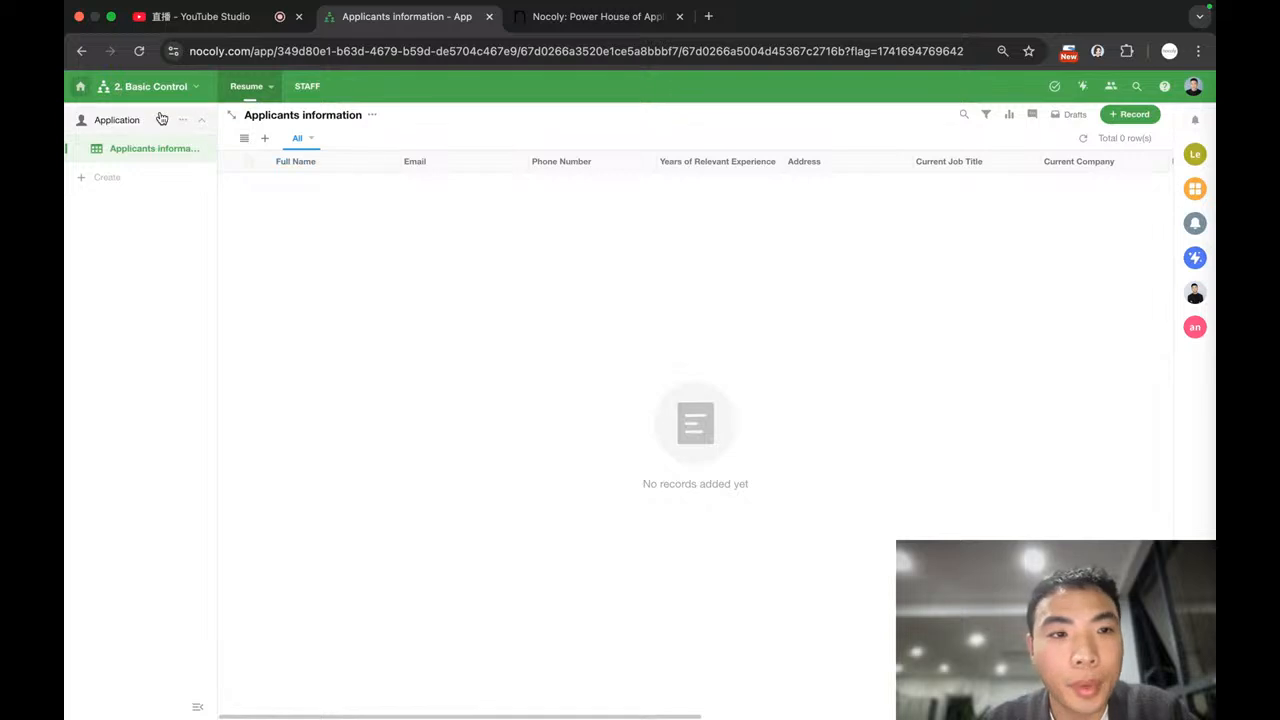
Step: Upload Nocoly HAP LIVE 2.xlsx through Import from Excel, then switch to the desktop
{"action": "left_click", "coordinate": [373, 116]}
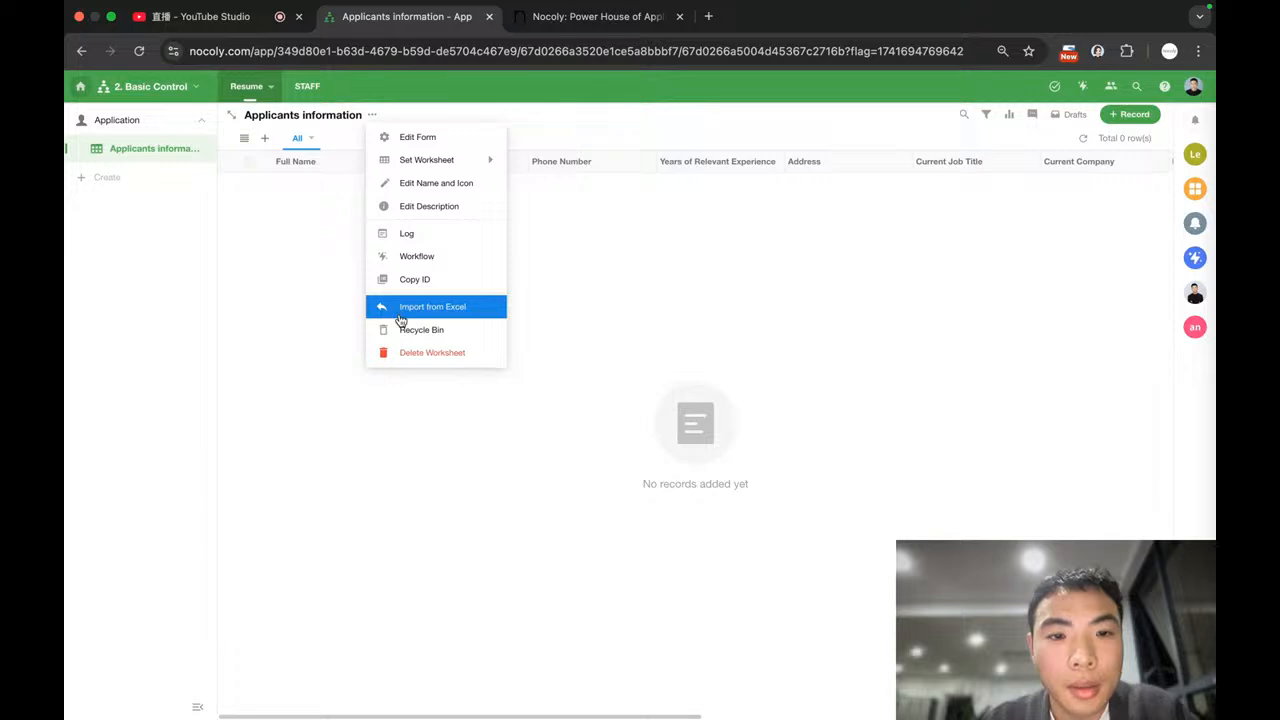
{"action": "left_click", "coordinate": [457, 317]}
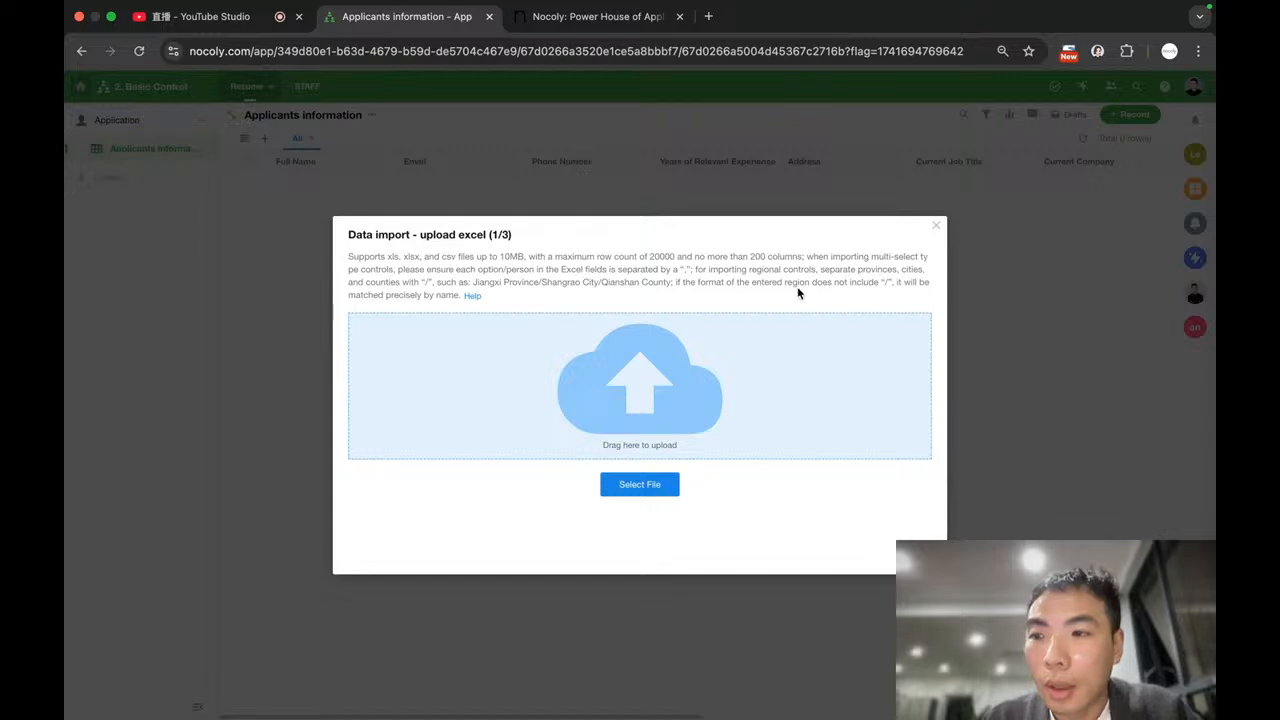
{"action": "triple_click", "coordinate": [782, 234]}
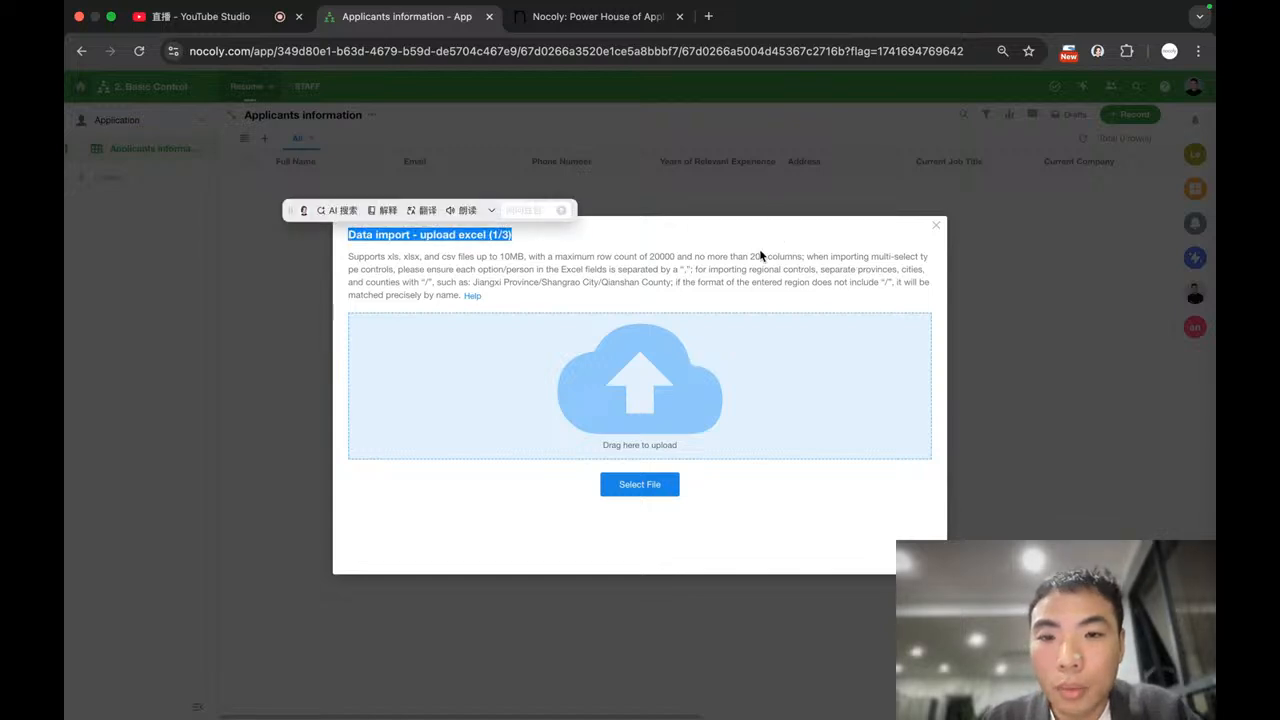
{"action": "left_click", "coordinate": [758, 243]}
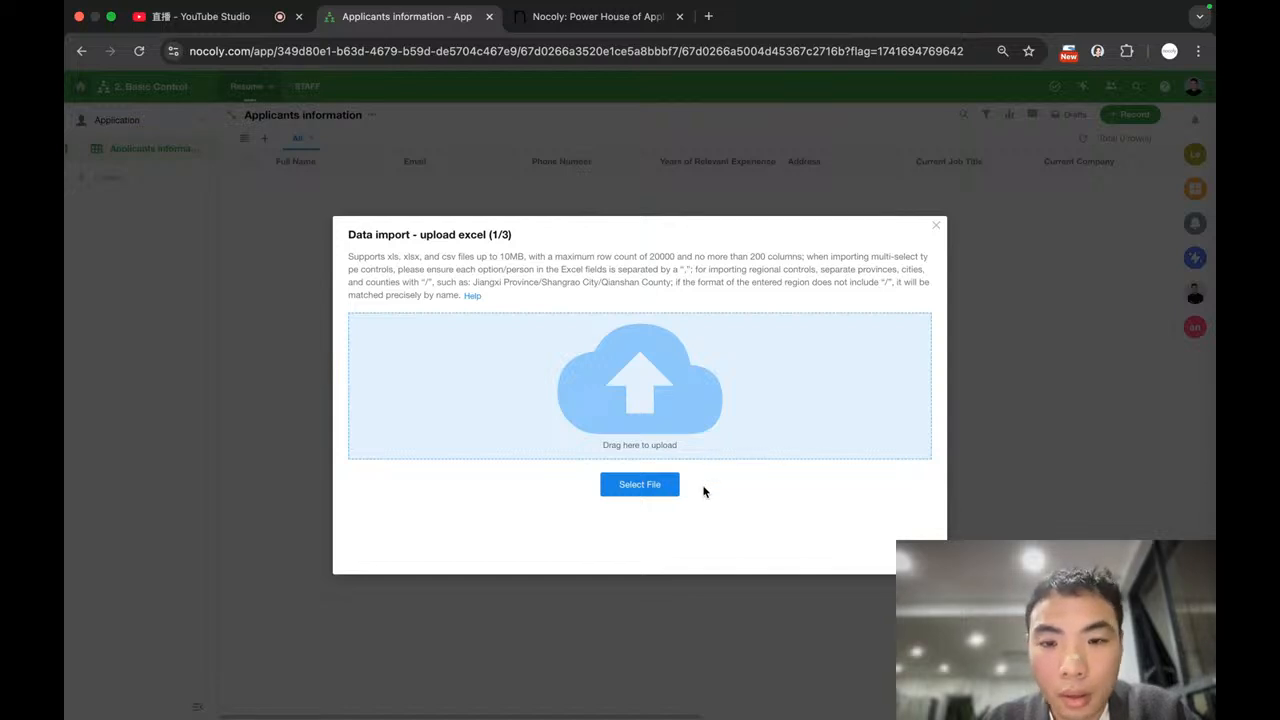
{"action": "left_click", "coordinate": [650, 488]}
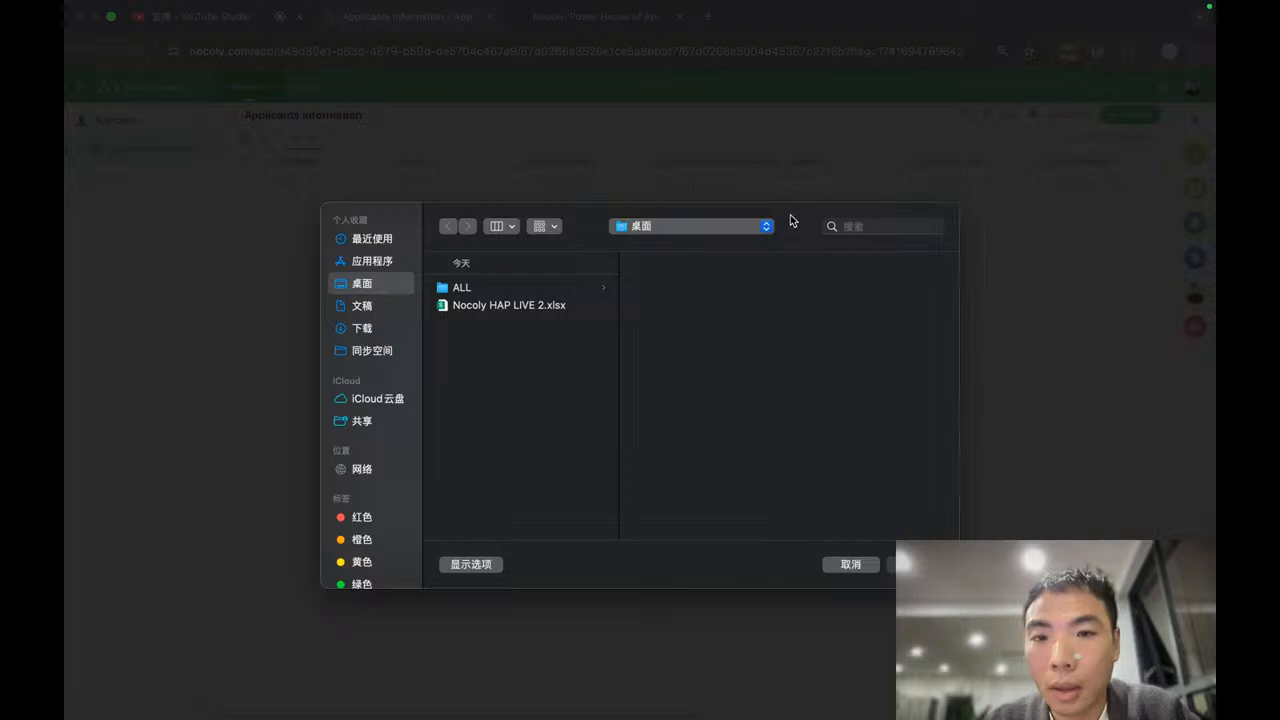
{"action": "left_click", "coordinate": [548, 312]}
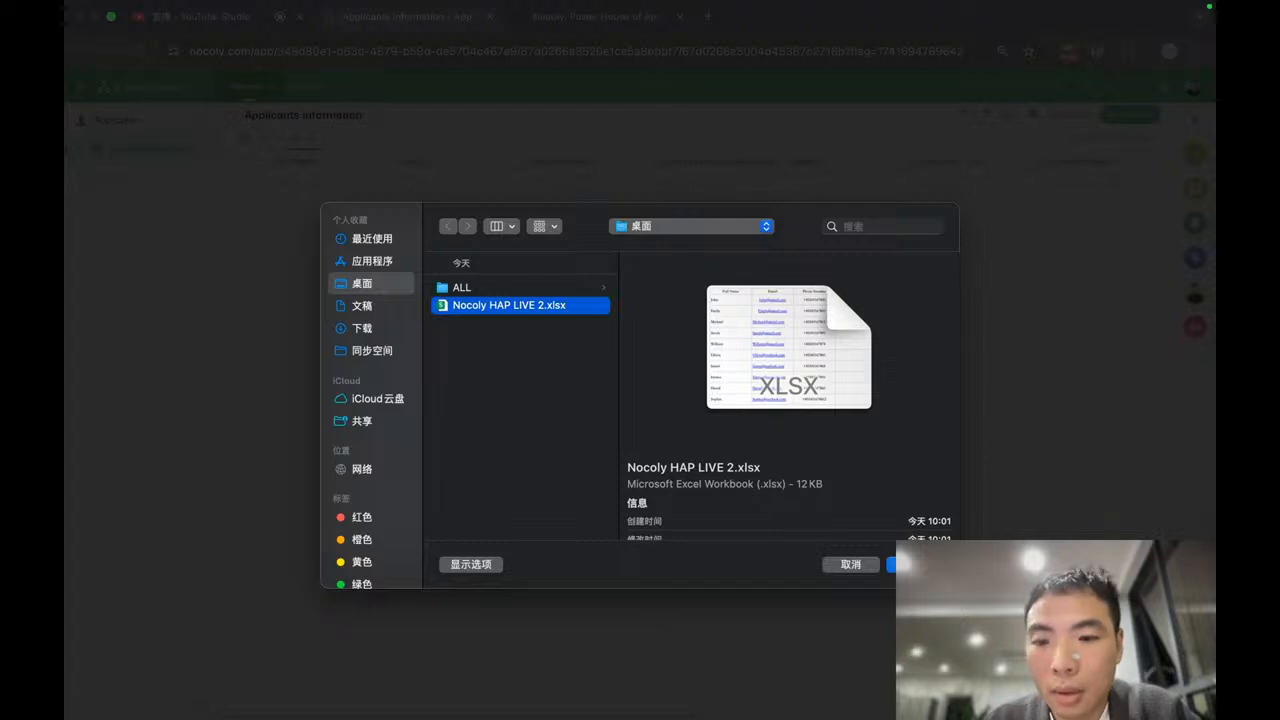
{"action": "left_click", "coordinate": [912, 564]}
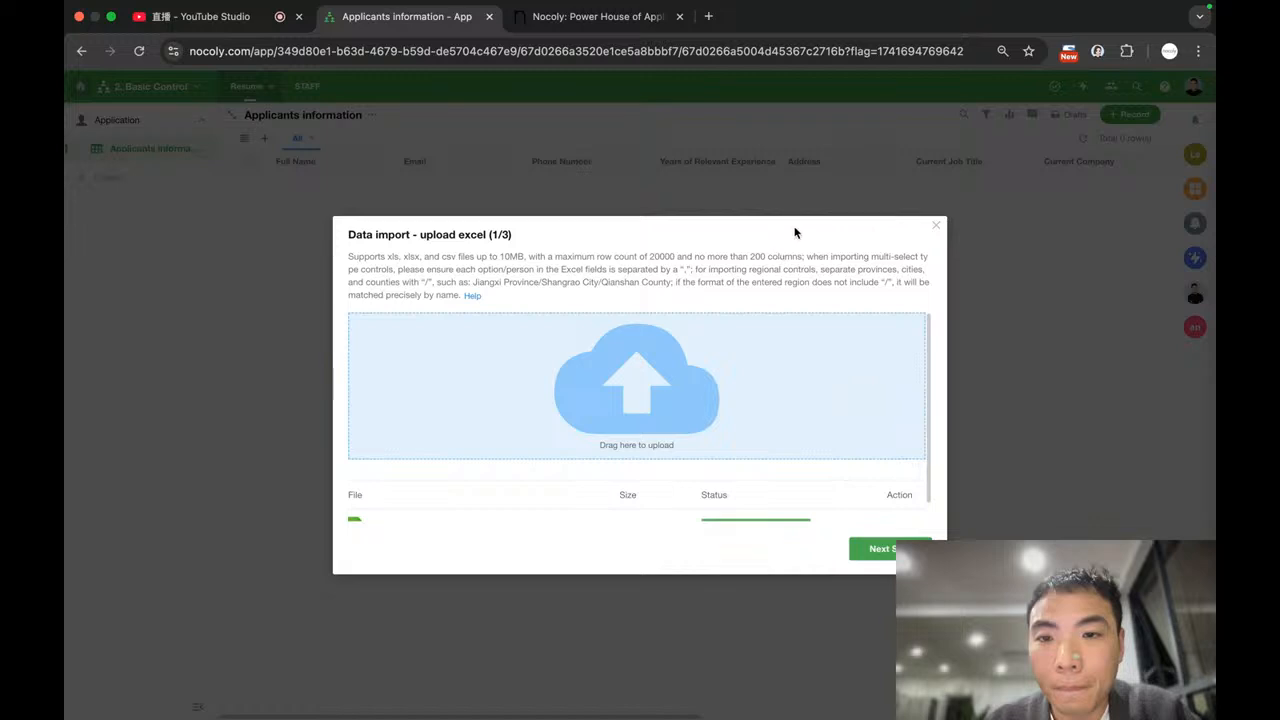
{"action": "key", "text": "ctrl+Left"}
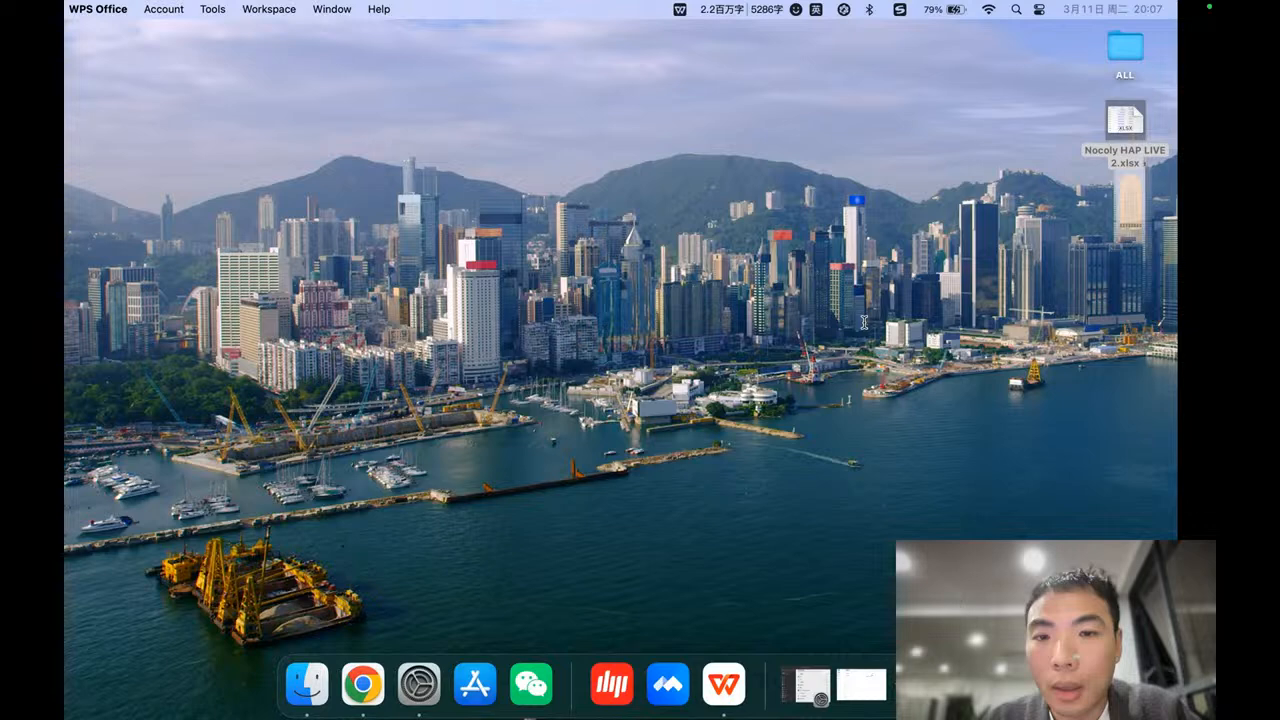
Step: Review the Full Name, Email, Current Job Title and Current Company column headers in the spreadsheet
{"action": "key", "text": "ctrl+Right"}
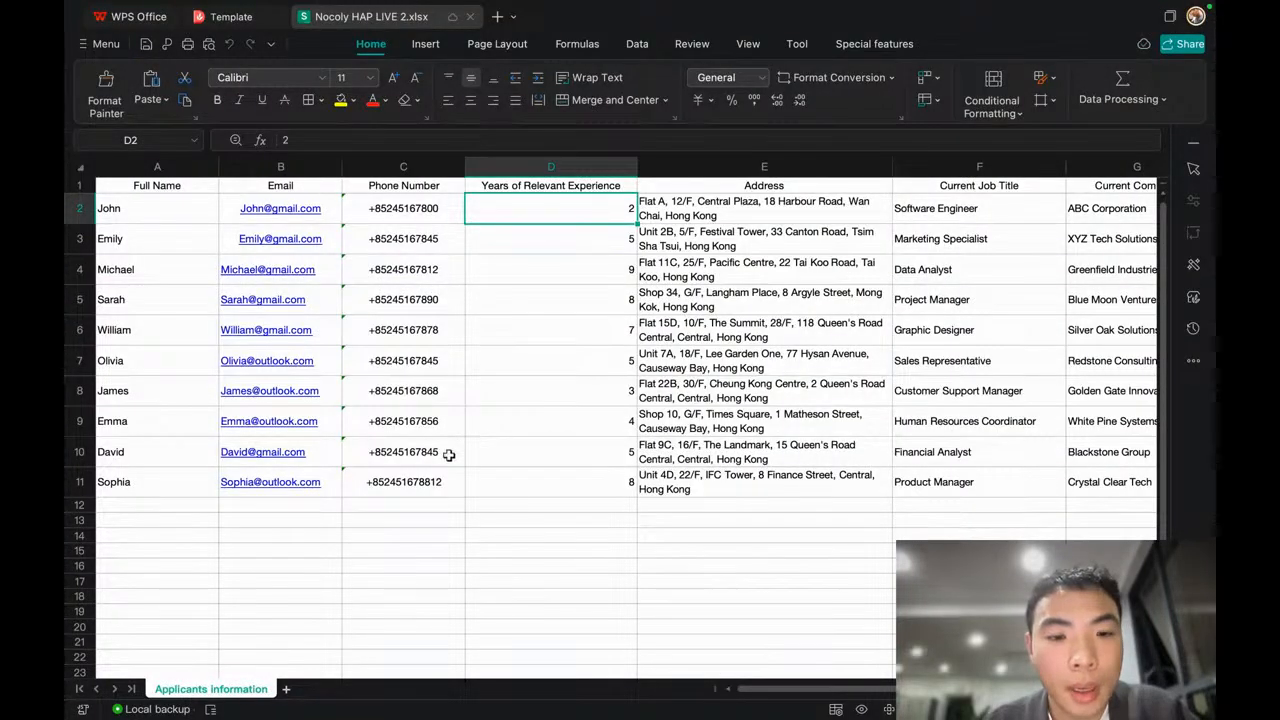
{"action": "left_click", "coordinate": [172, 167]}
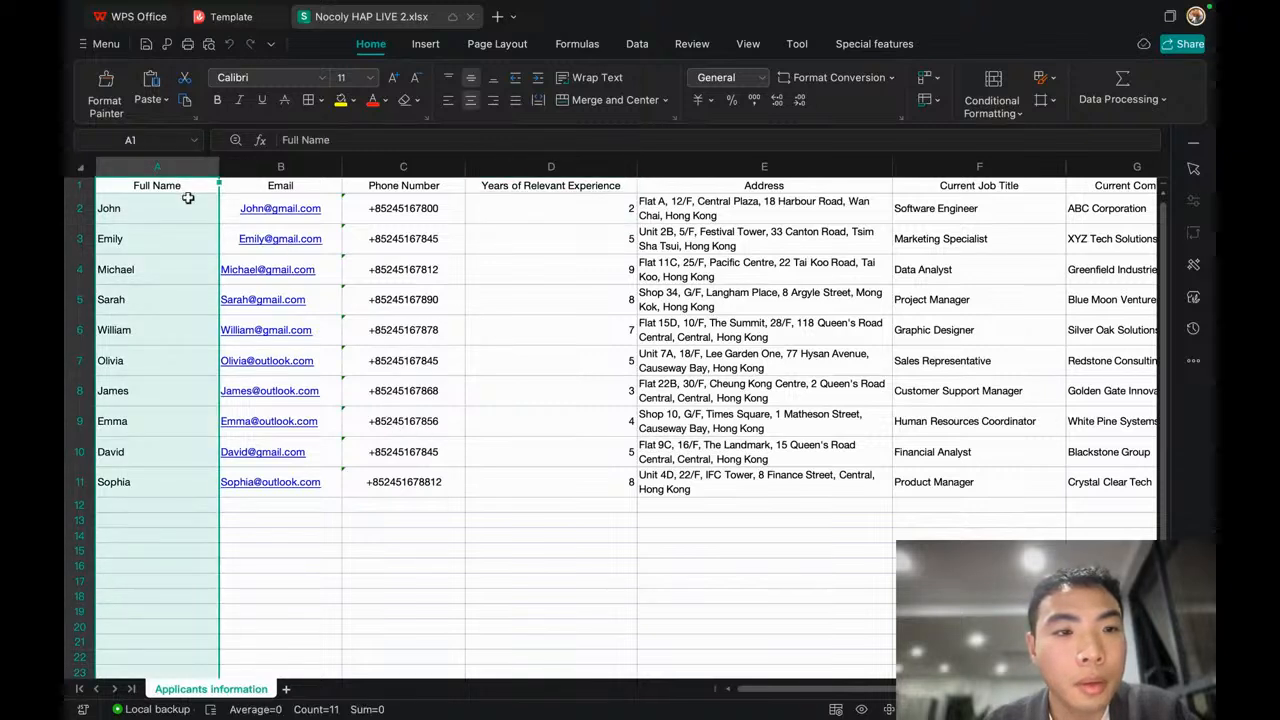
{"action": "left_click", "coordinate": [190, 188]}
{"action": "left_click", "coordinate": [306, 186]}
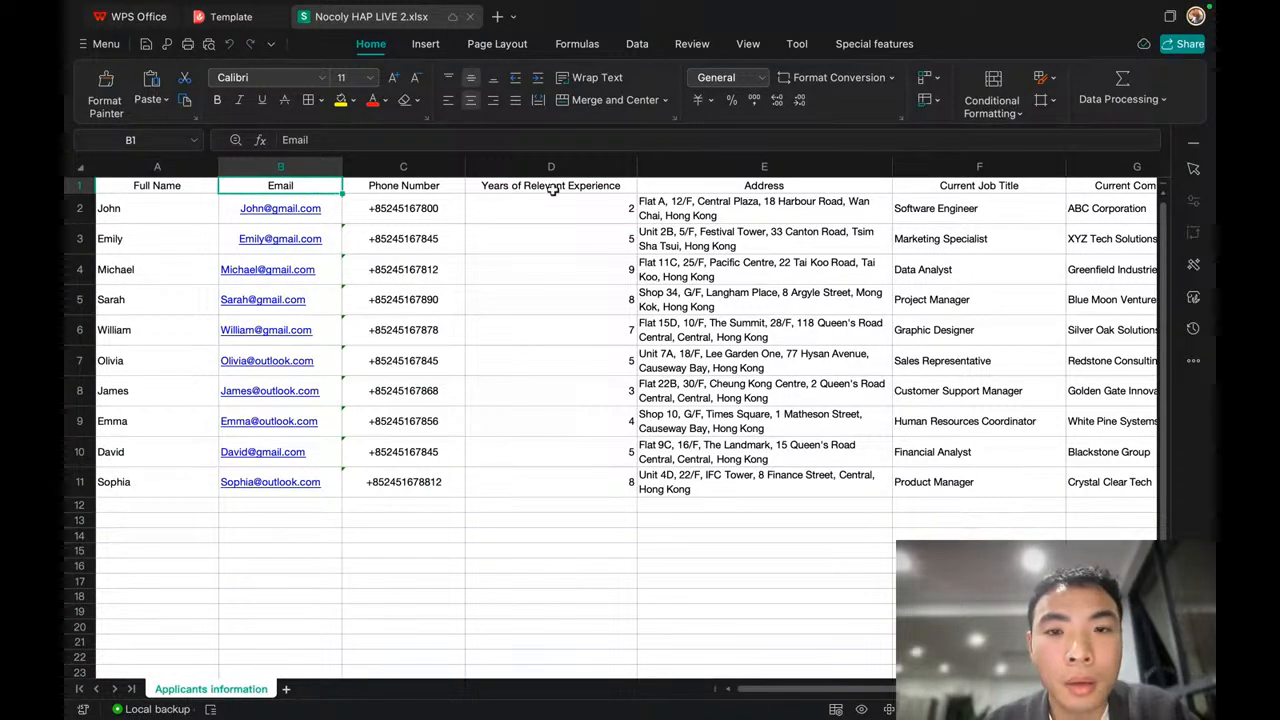
{"action": "scroll", "coordinate": [865, 224], "scroll_direction": "right", "scroll_amount": 2}
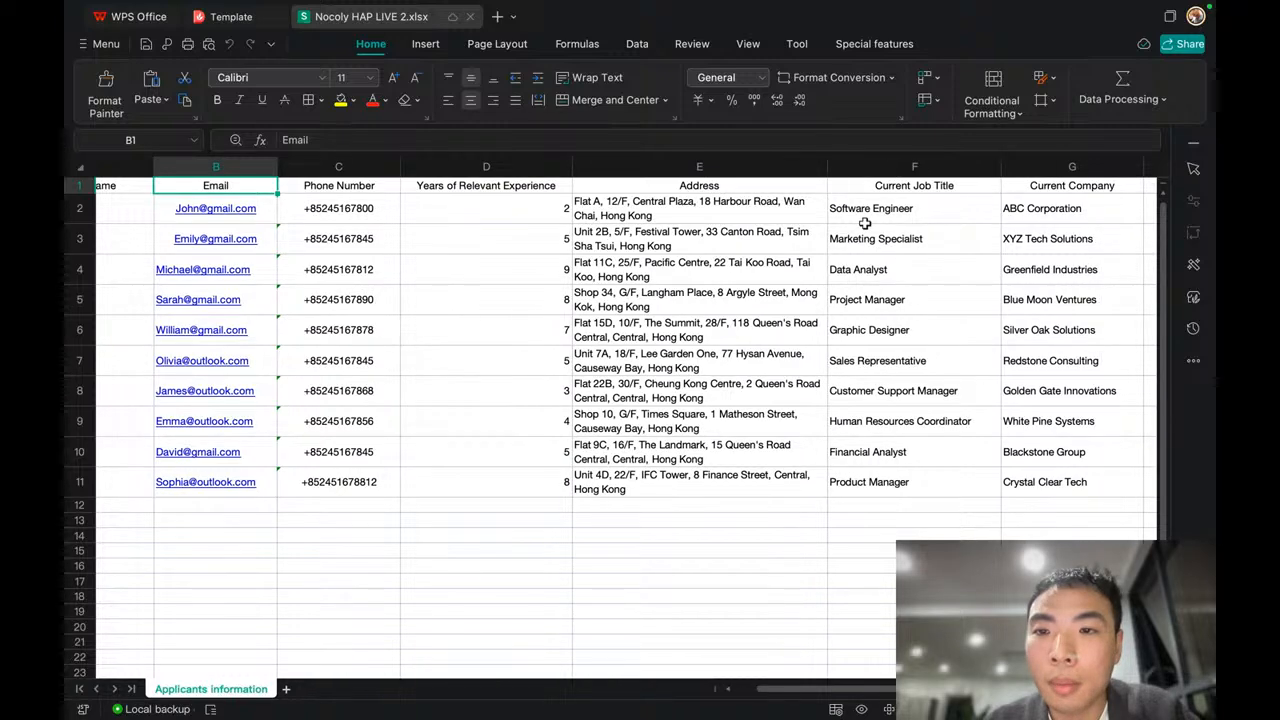
{"action": "left_click", "coordinate": [971, 185]}
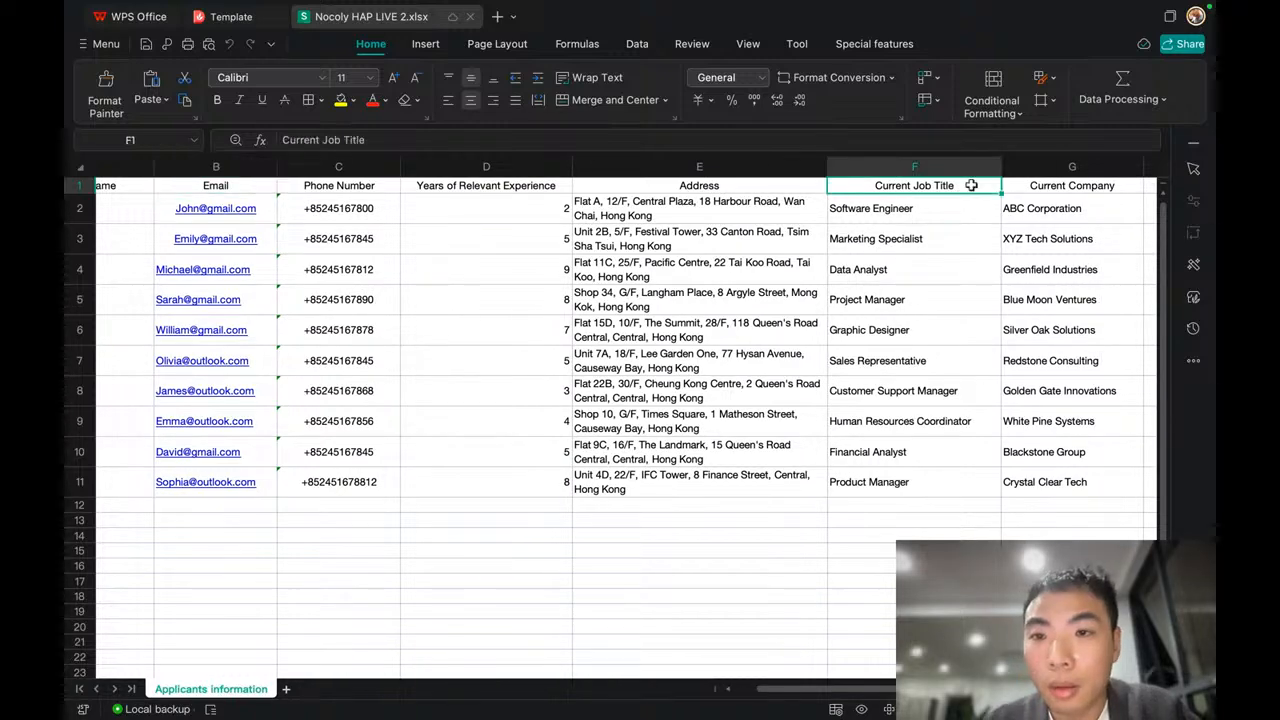
{"action": "scroll", "coordinate": [973, 210], "scroll_direction": "right", "scroll_amount": 2}
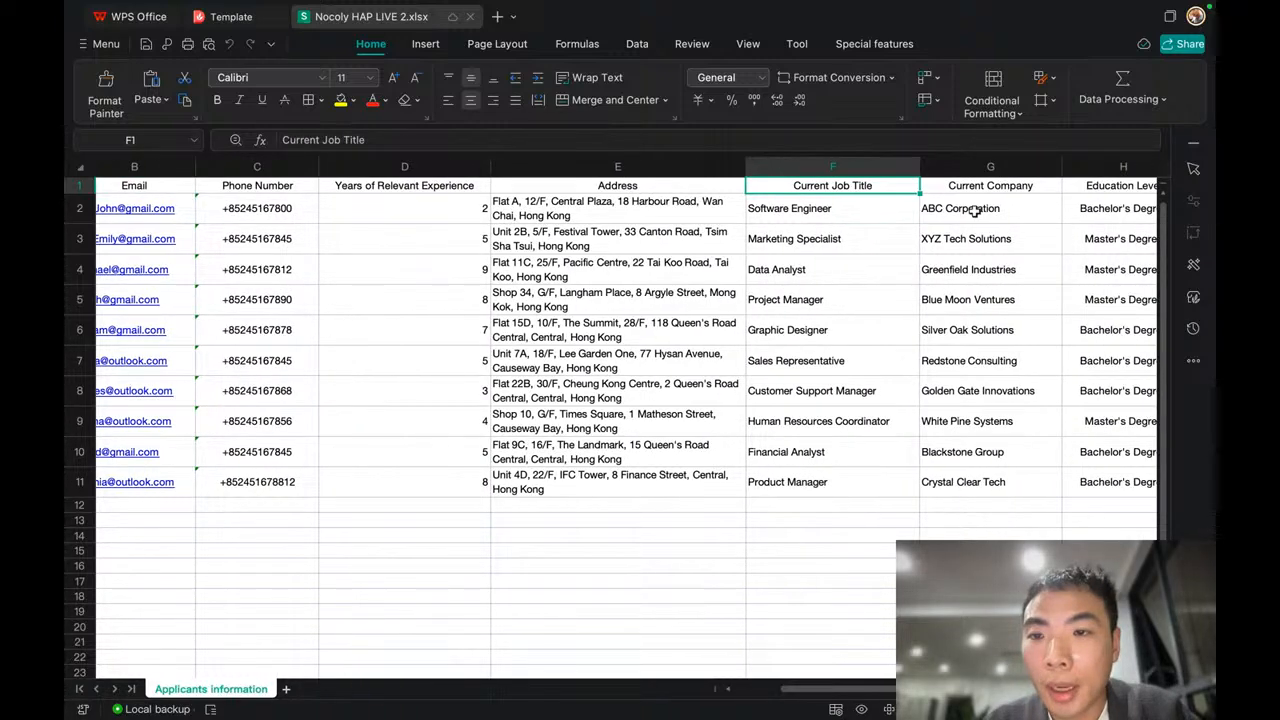
{"action": "left_click", "coordinate": [975, 186]}
{"action": "scroll", "coordinate": [579, 397], "scroll_direction": "left", "scroll_amount": 4}
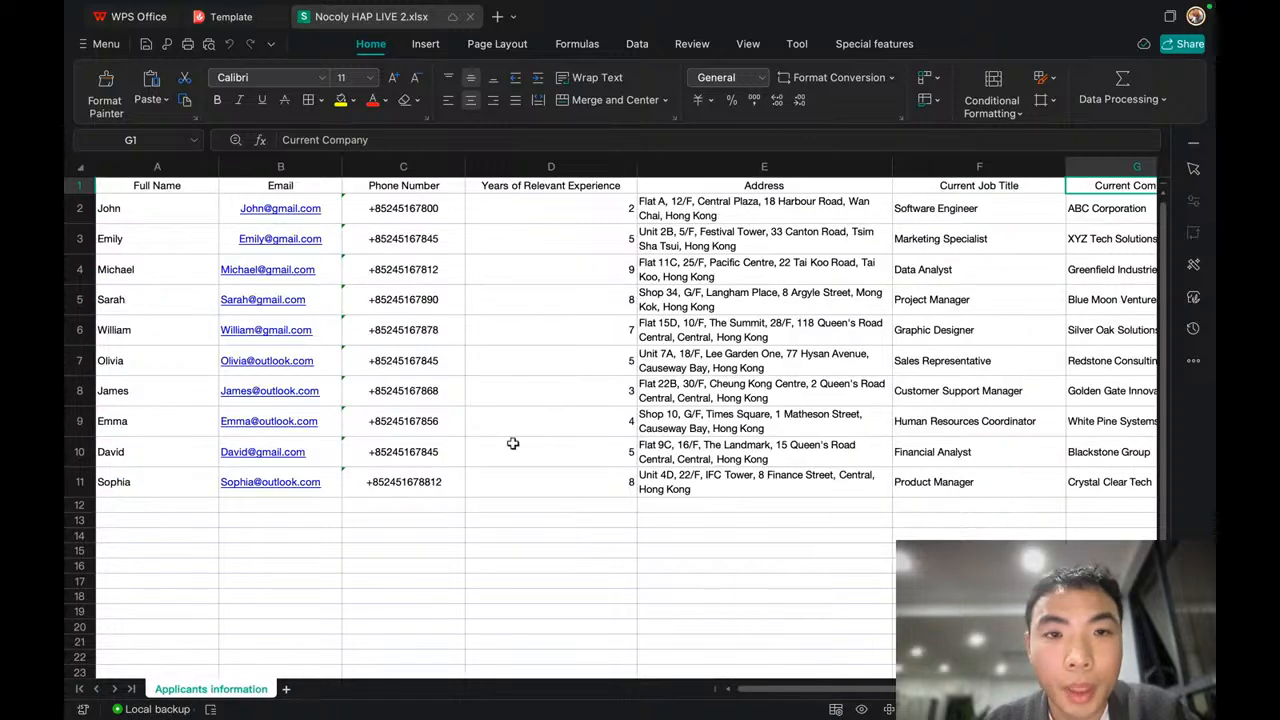
{"action": "key", "text": "ctrl+Left"}
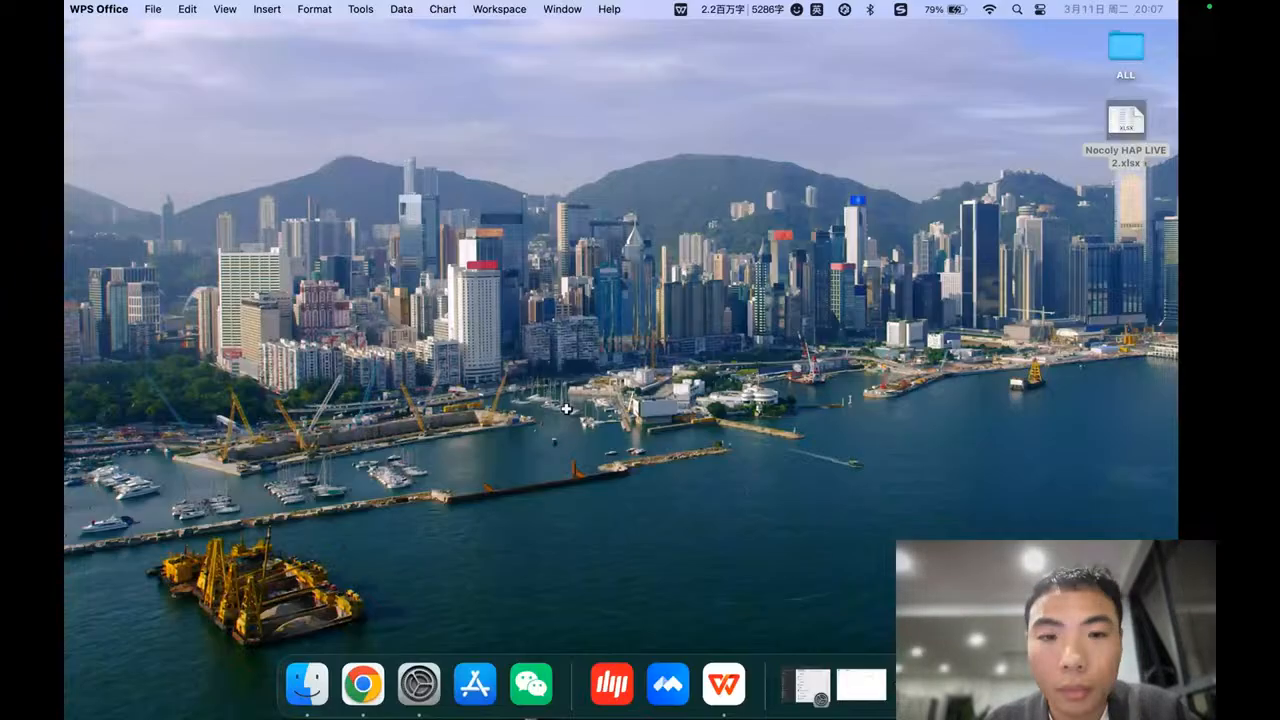
{"action": "key", "text": "ctrl+Right"}
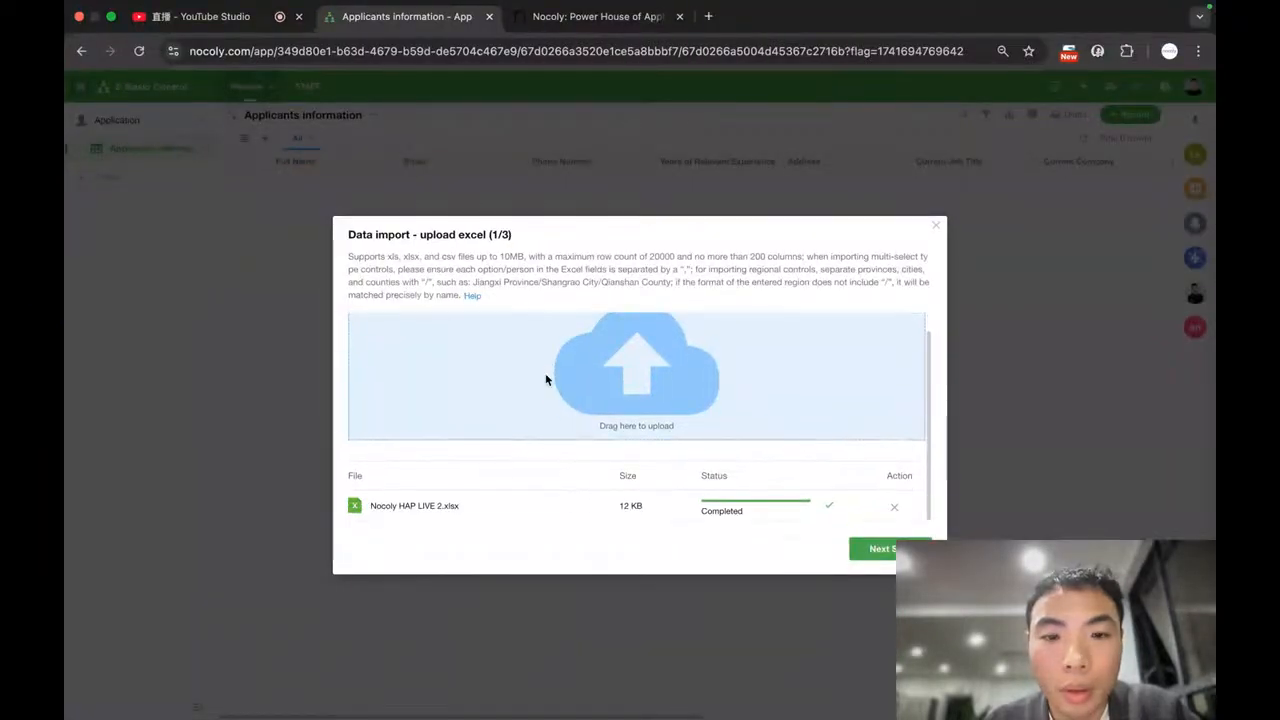
Step: Advance to the import preview and, after trying rows 3–5, keep row 1 as header
{"action": "left_click", "coordinate": [892, 550]}
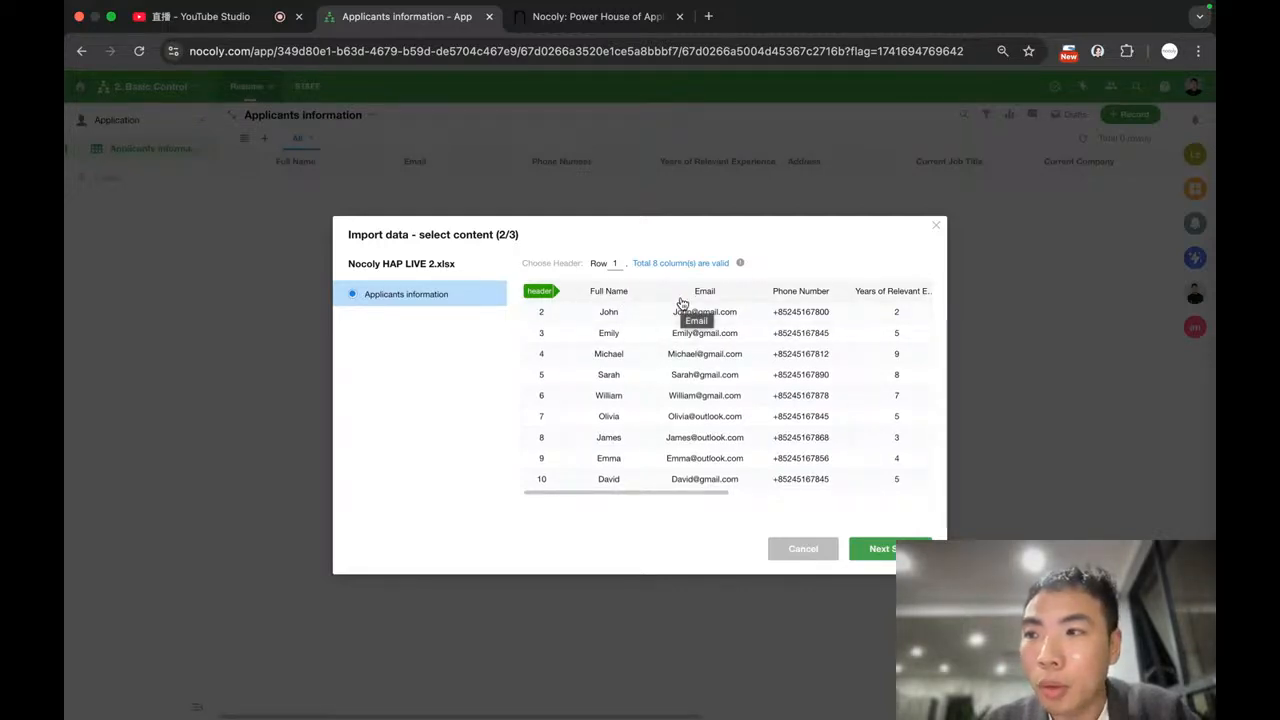
{"action": "left_click", "coordinate": [539, 335]}
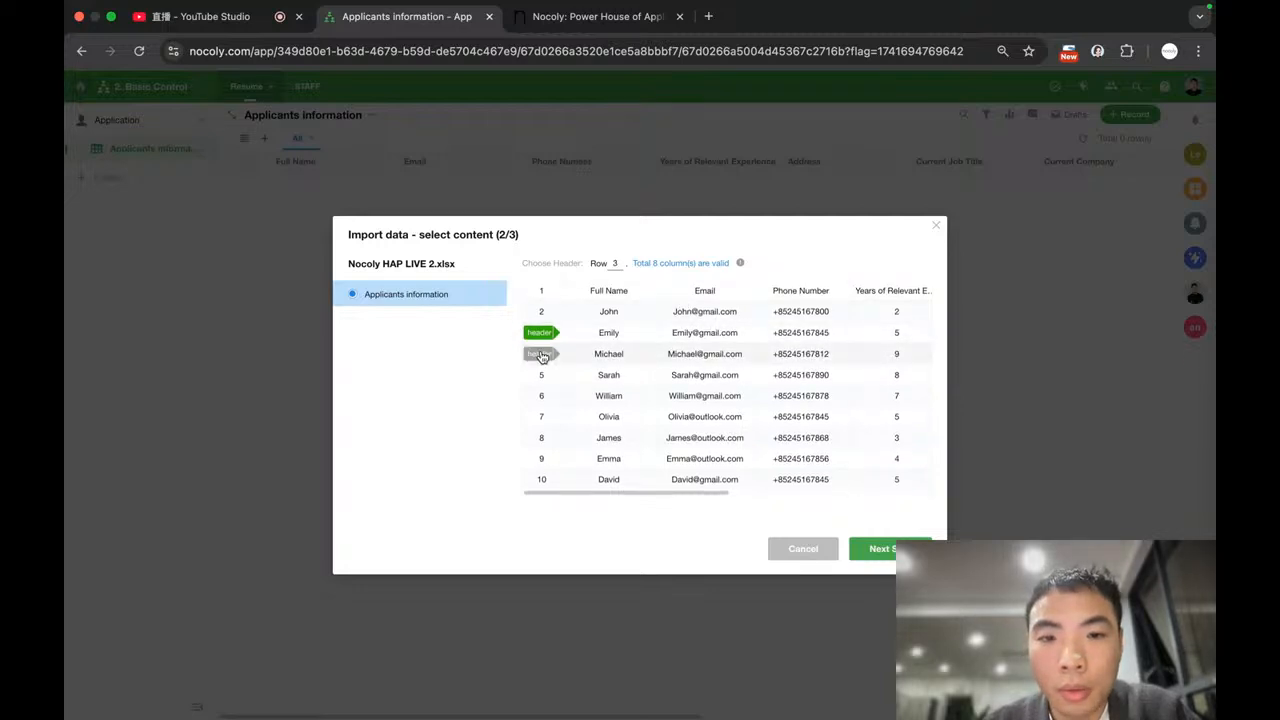
{"action": "left_click", "coordinate": [539, 354]}
{"action": "left_click", "coordinate": [539, 375]}
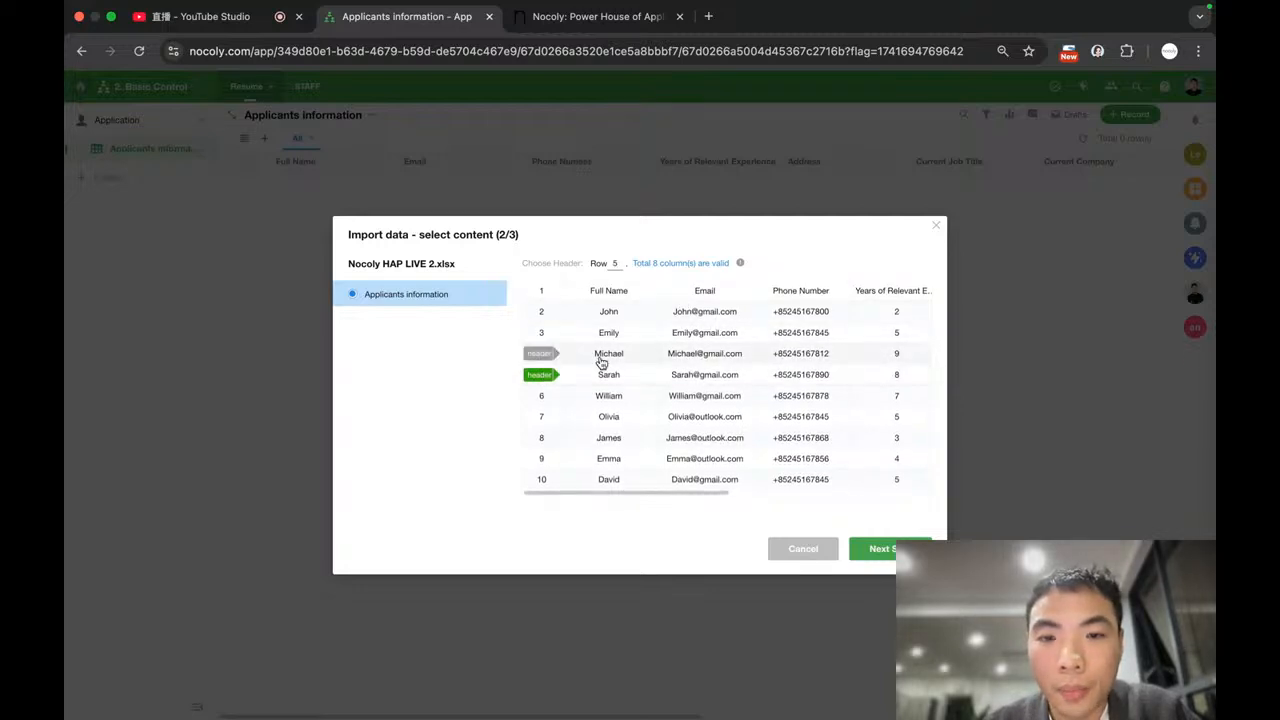
{"action": "left_click", "coordinate": [541, 293]}
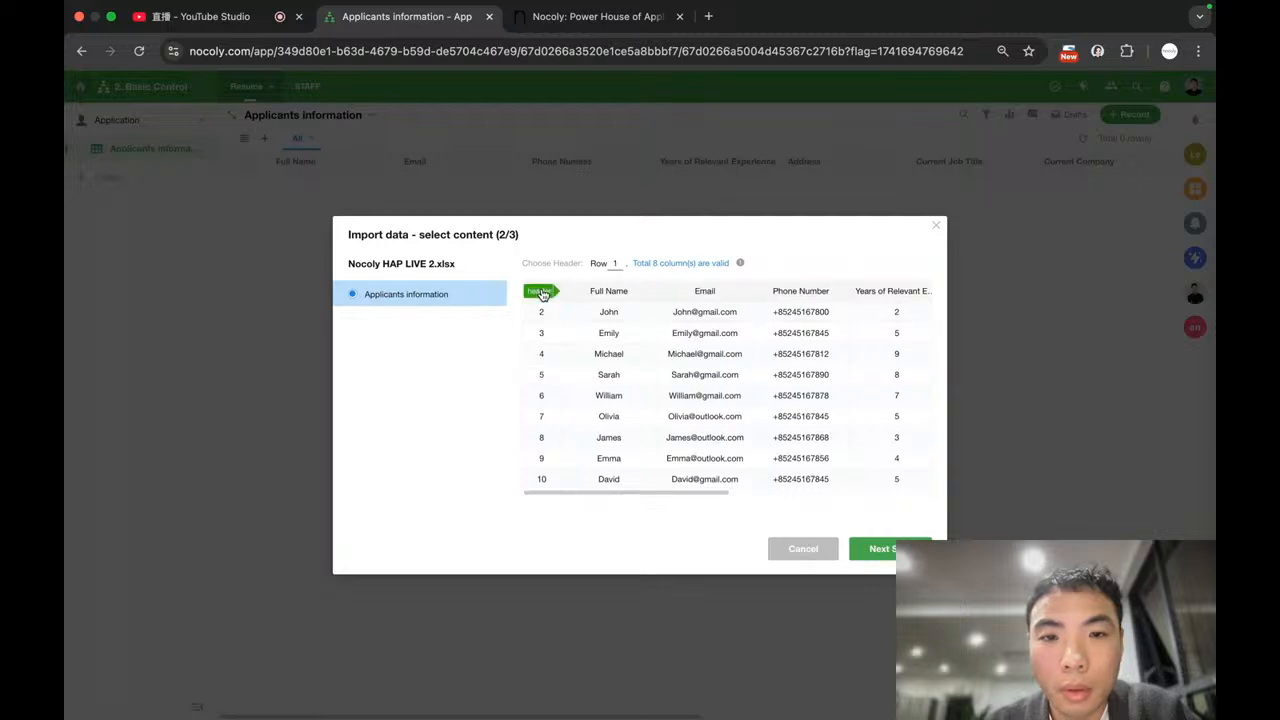
Step: Advance to field mapping and keep Full Name mapped to its own column
{"action": "left_click", "coordinate": [880, 549]}
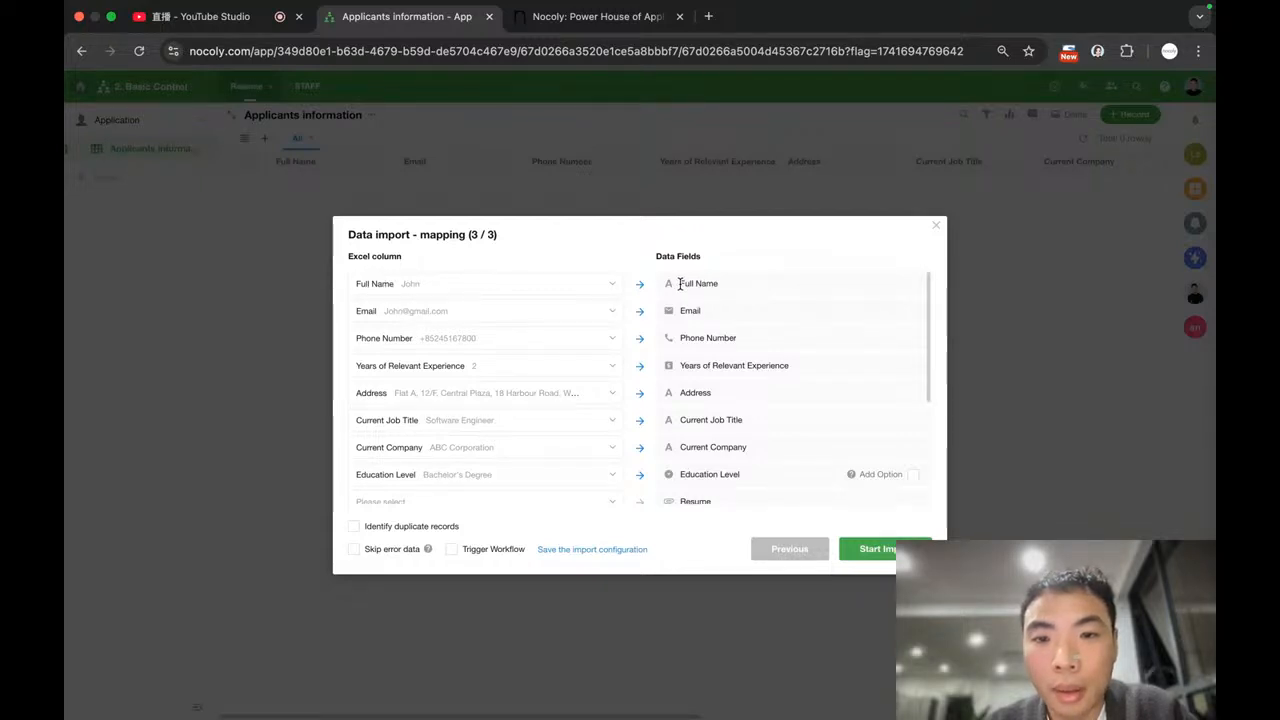
{"action": "left_click", "coordinate": [798, 247]}
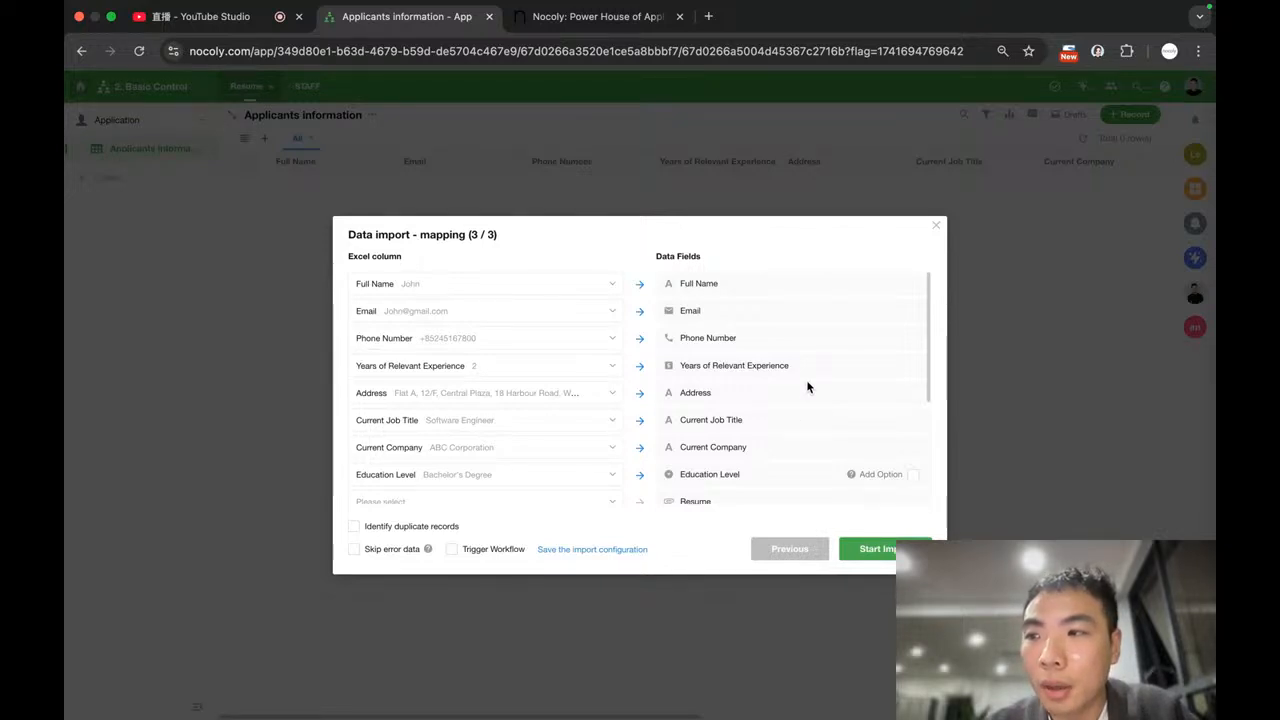
{"action": "left_click", "coordinate": [589, 290]}
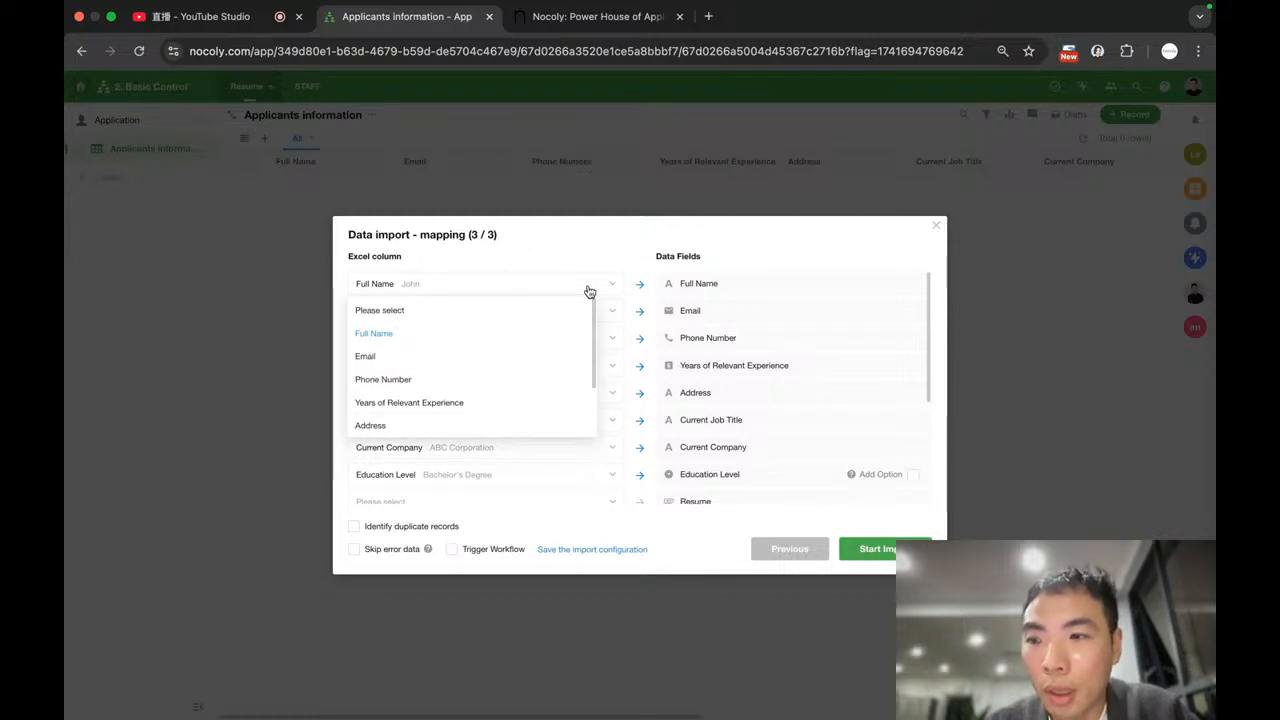
{"action": "left_click", "coordinate": [389, 360]}
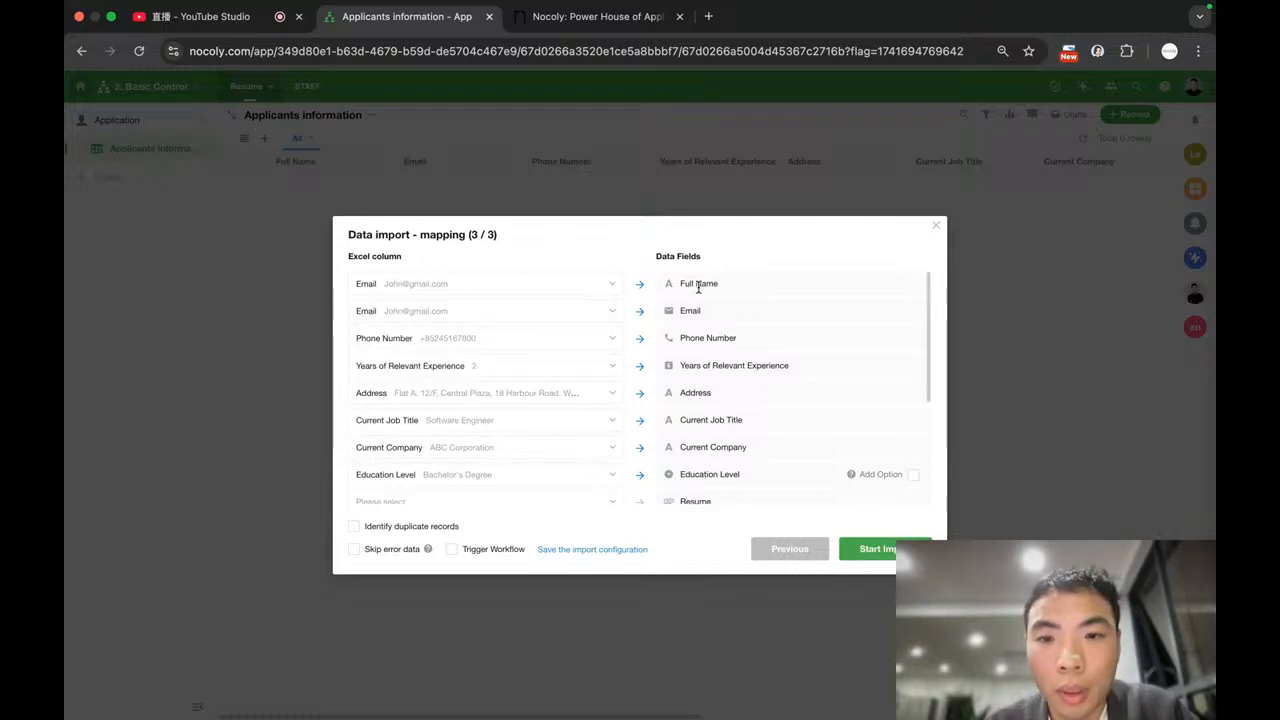
{"action": "left_click", "coordinate": [586, 288]}
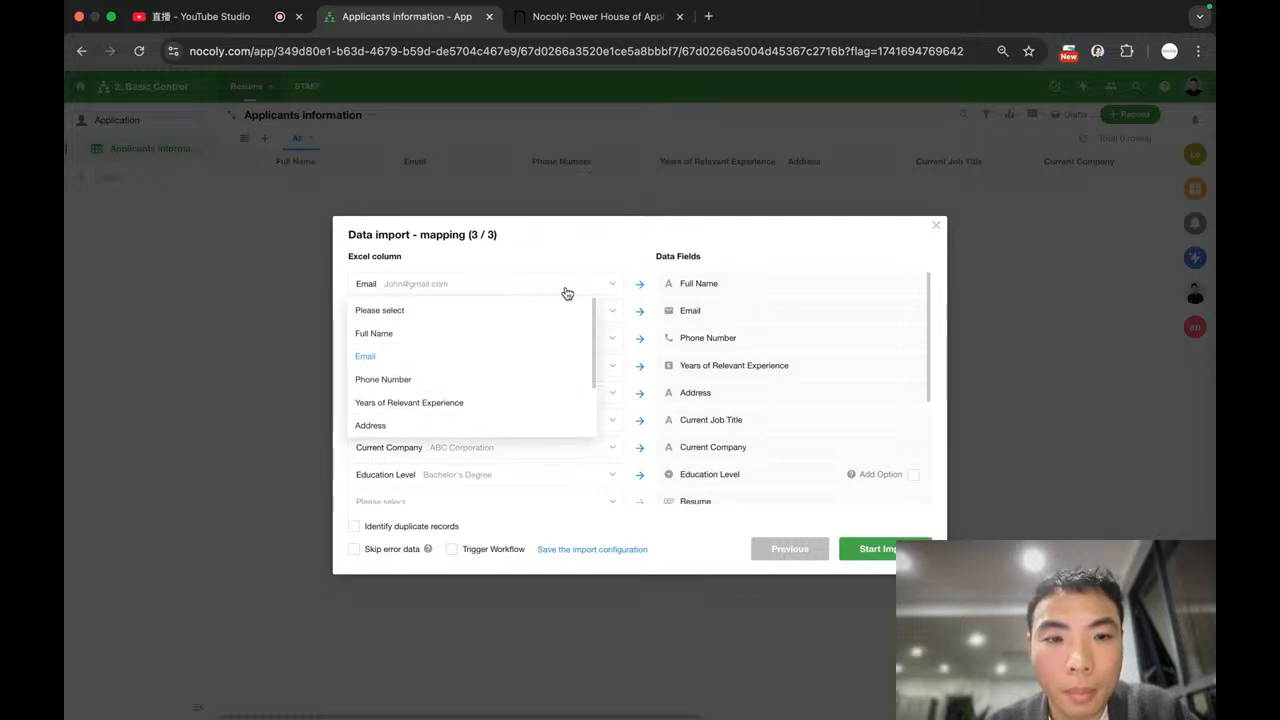
{"action": "left_click", "coordinate": [416, 336]}
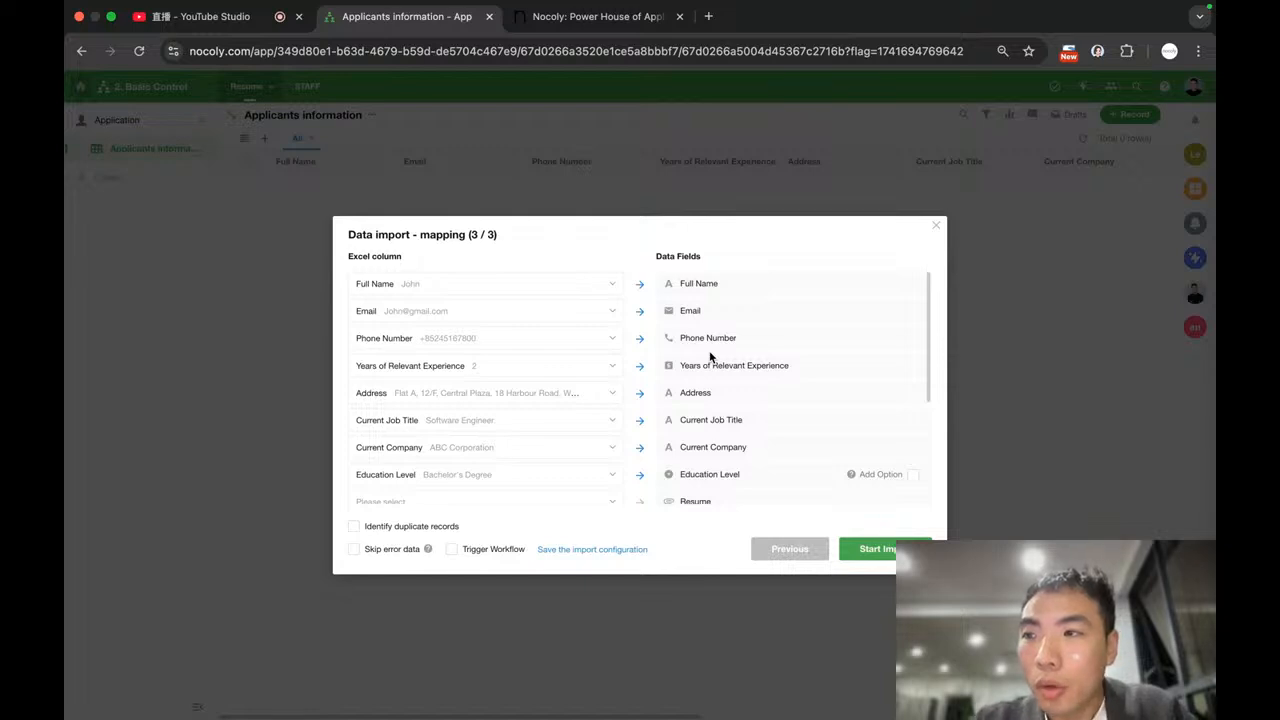
Step: Leave Add Option off for Education Level and turn on duplicate-record identification
{"action": "scroll", "coordinate": [727, 412], "scroll_direction": "down", "scroll_amount": 2}
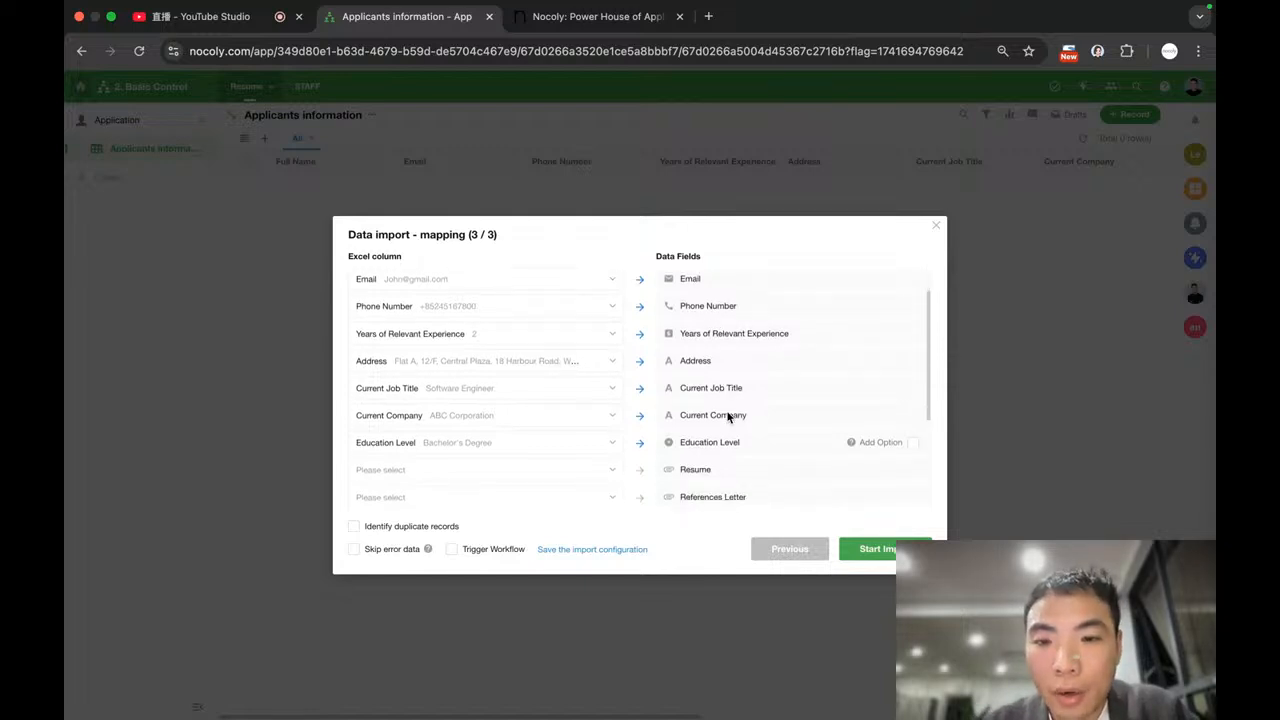
{"action": "scroll", "coordinate": [718, 420], "scroll_direction": "down", "scroll_amount": 1}
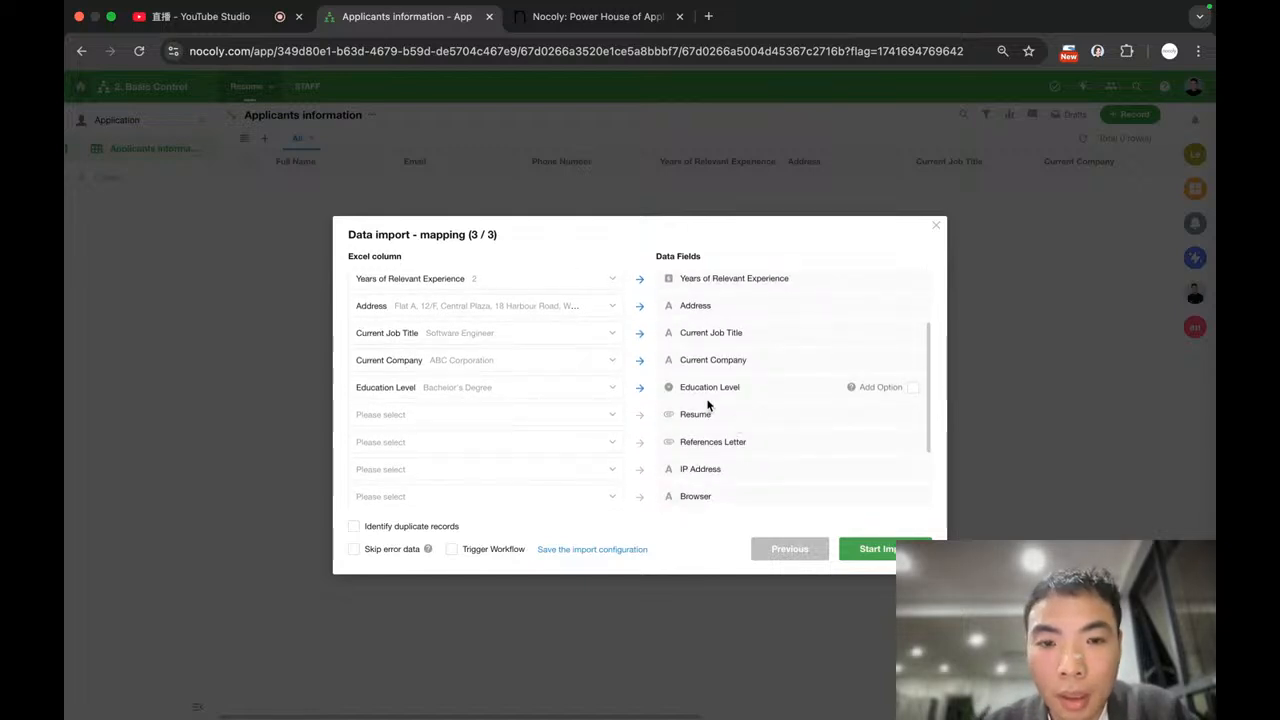
{"action": "scroll", "coordinate": [685, 393], "scroll_direction": "down", "scroll_amount": 1}
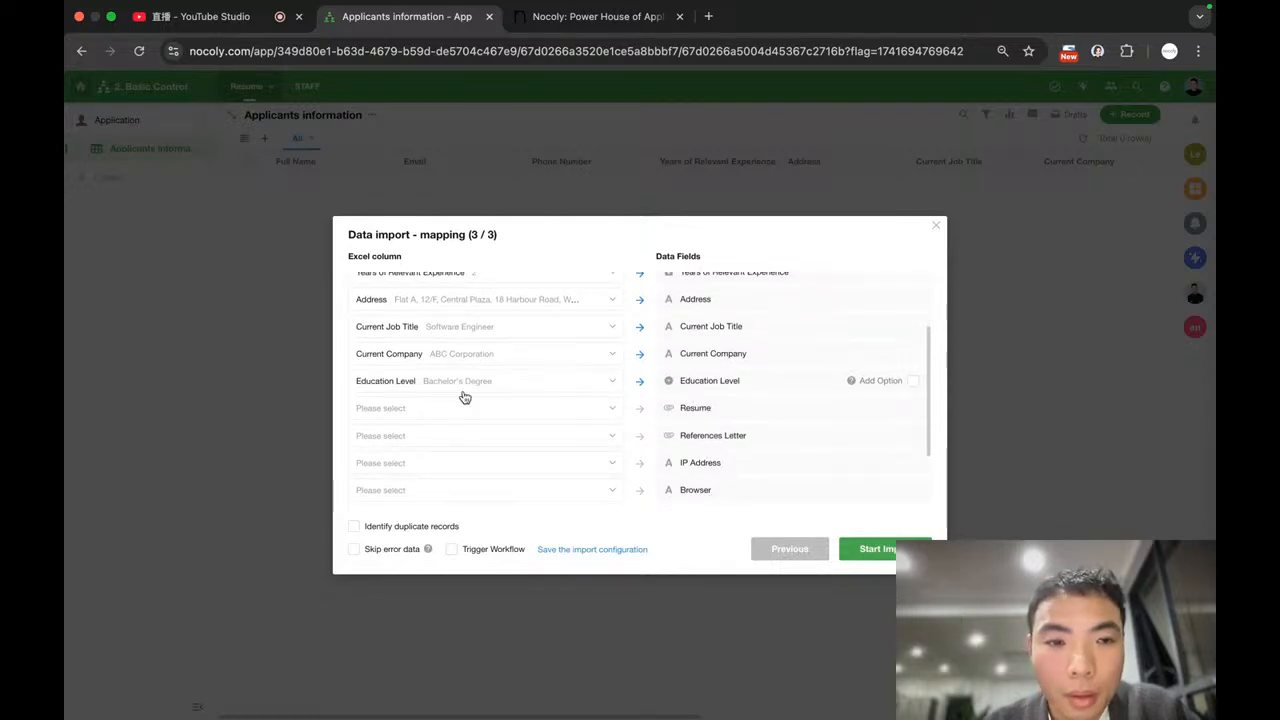
{"action": "scroll", "coordinate": [447, 385], "scroll_direction": "down", "scroll_amount": 1}
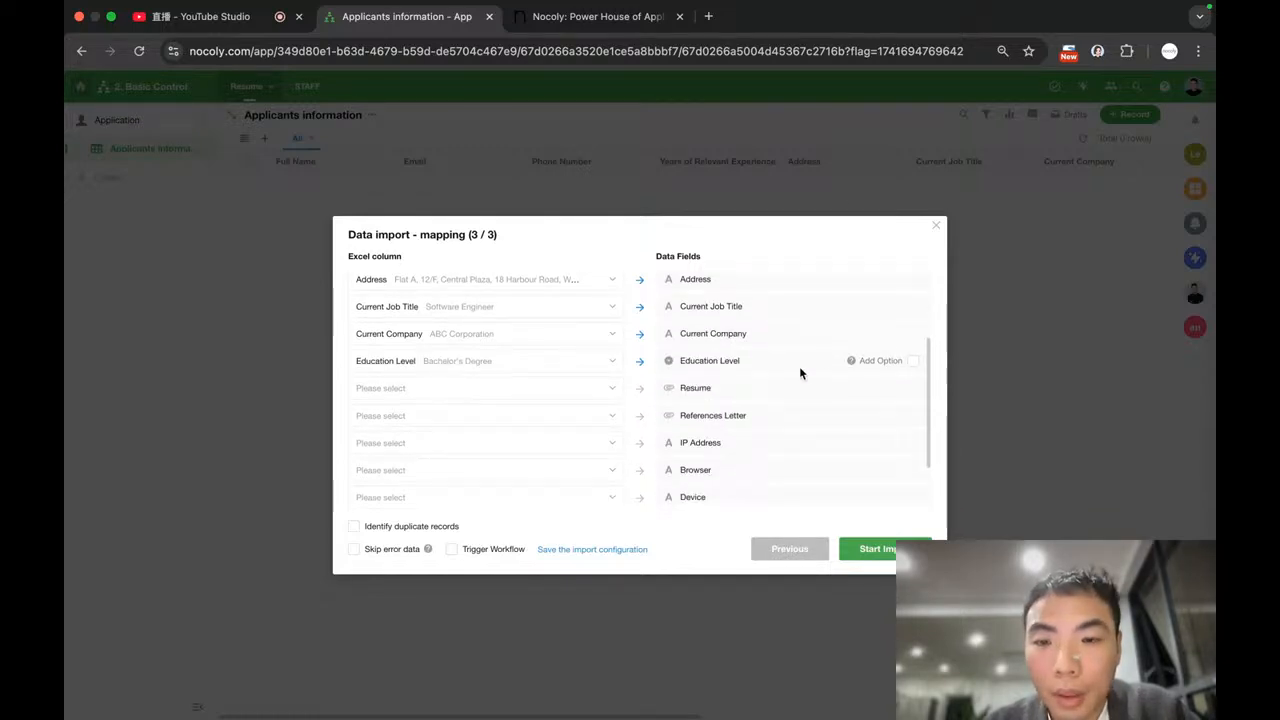
{"action": "left_click", "coordinate": [913, 363]}
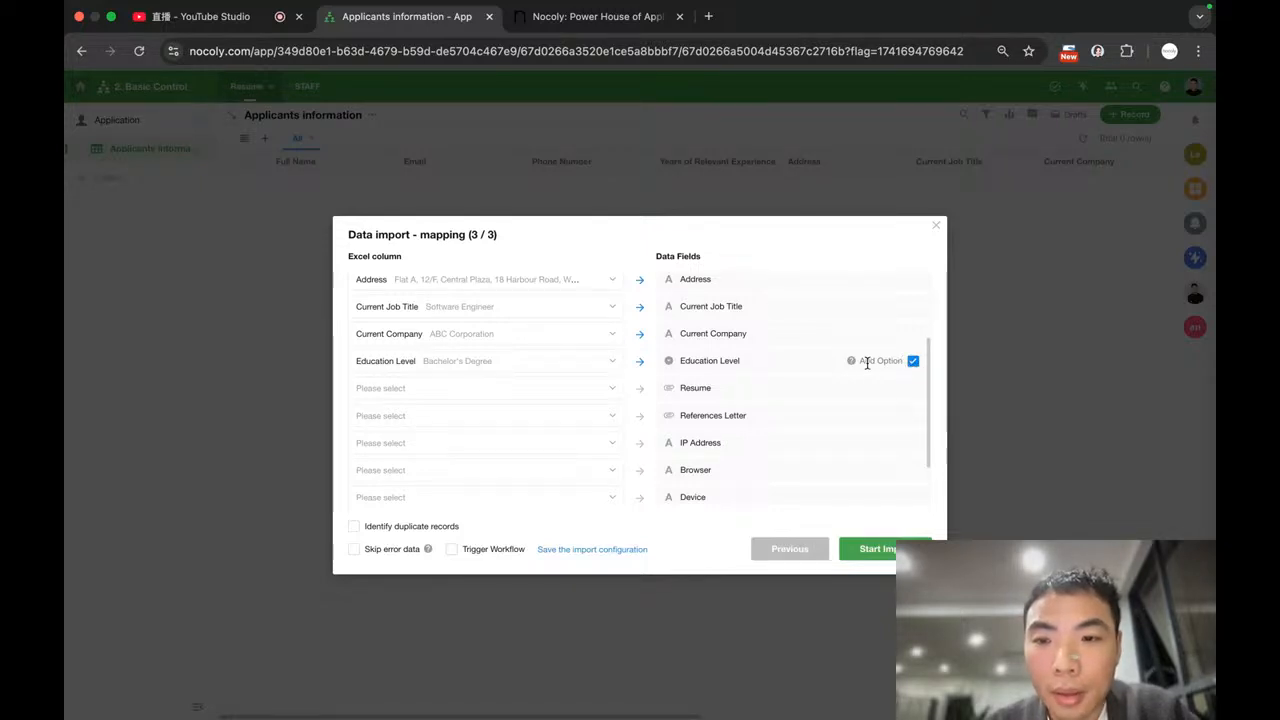
{"action": "mouse_move", "coordinate": [852, 365]}
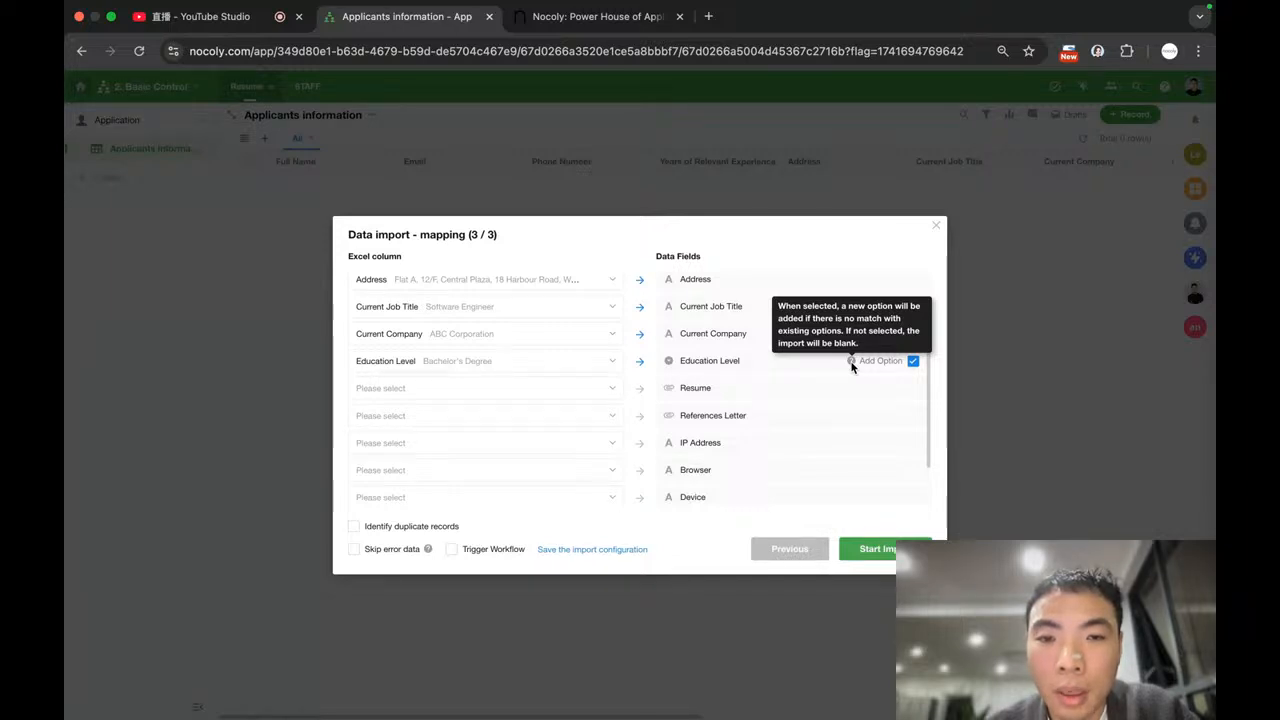
{"action": "left_click", "coordinate": [913, 362]}
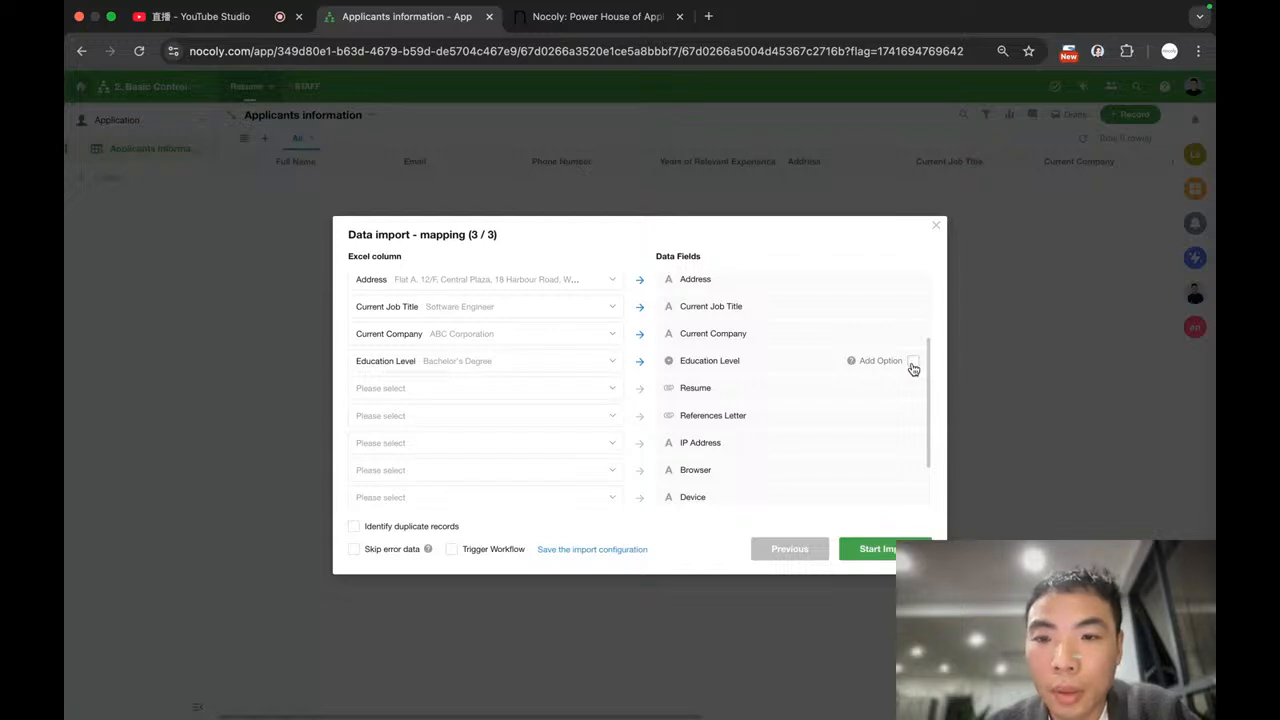
{"action": "scroll", "coordinate": [908, 369], "scroll_direction": "down", "scroll_amount": 2}
{"action": "scroll", "coordinate": [908, 369], "scroll_direction": "down", "scroll_amount": 1}
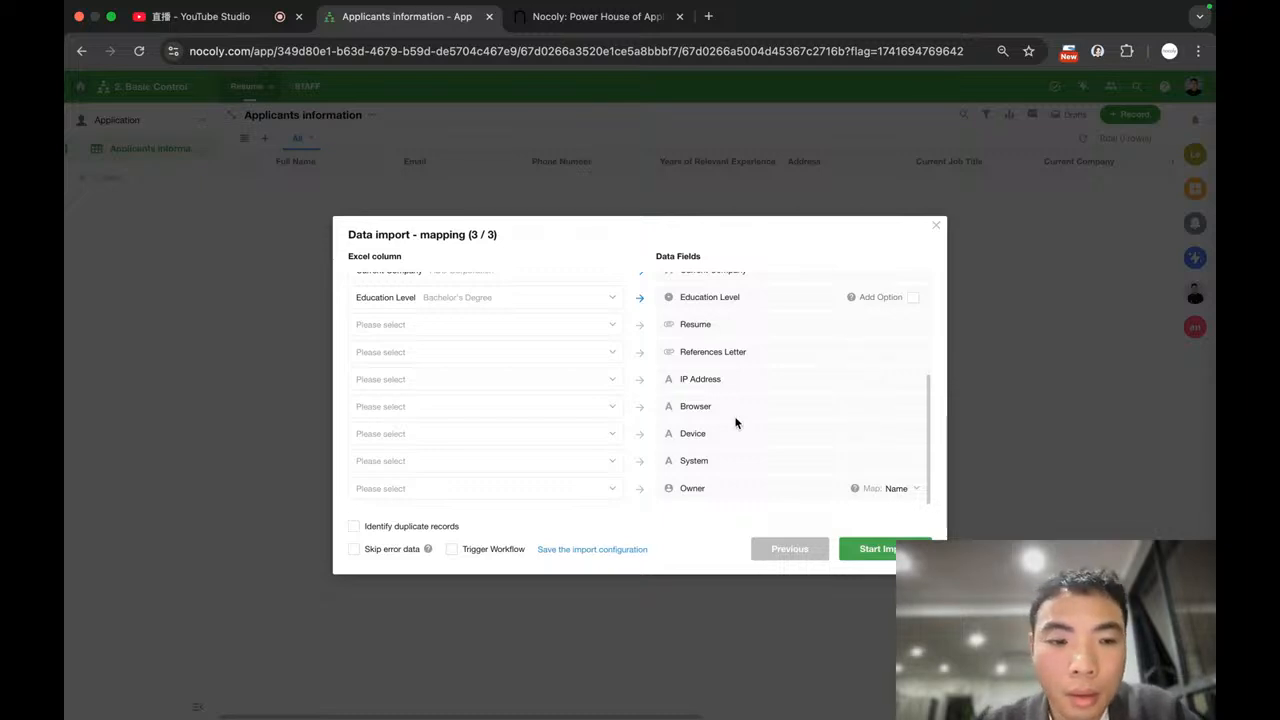
{"action": "left_click", "coordinate": [355, 528]}
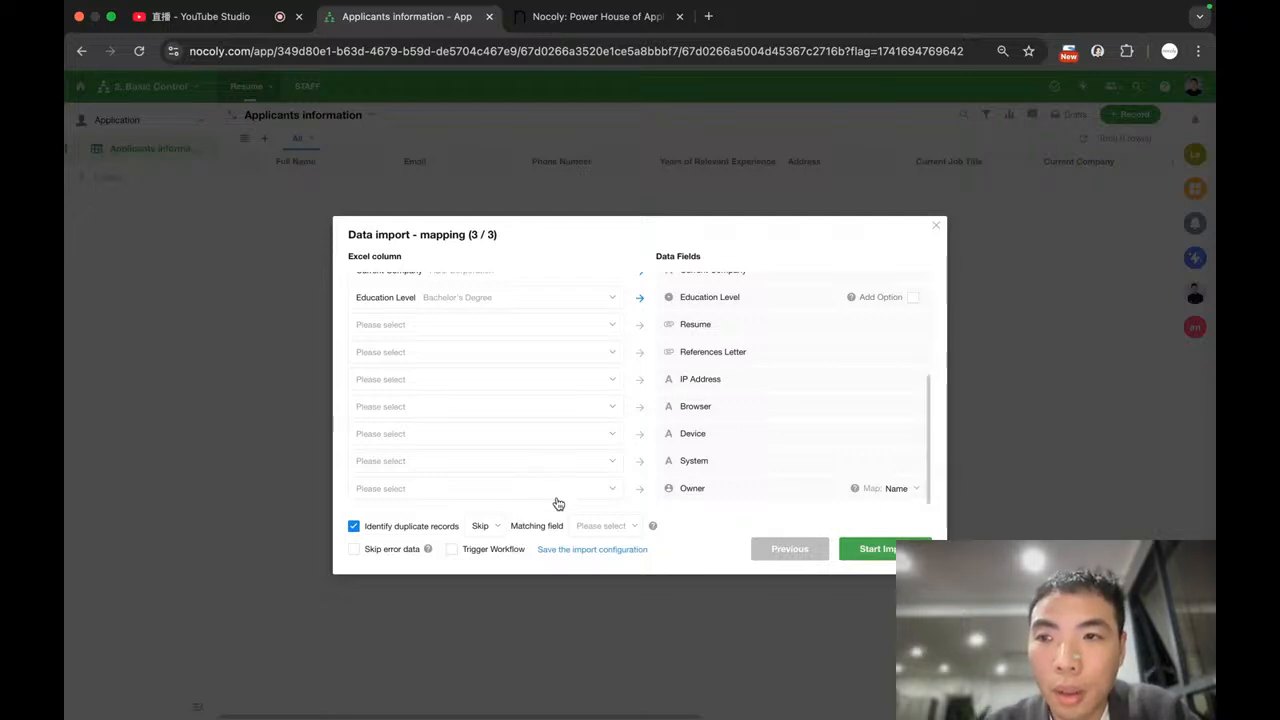
Step: Skip duplicate records matched on Phone Number, and also skip rows with error data
{"action": "left_click", "coordinate": [487, 527]}
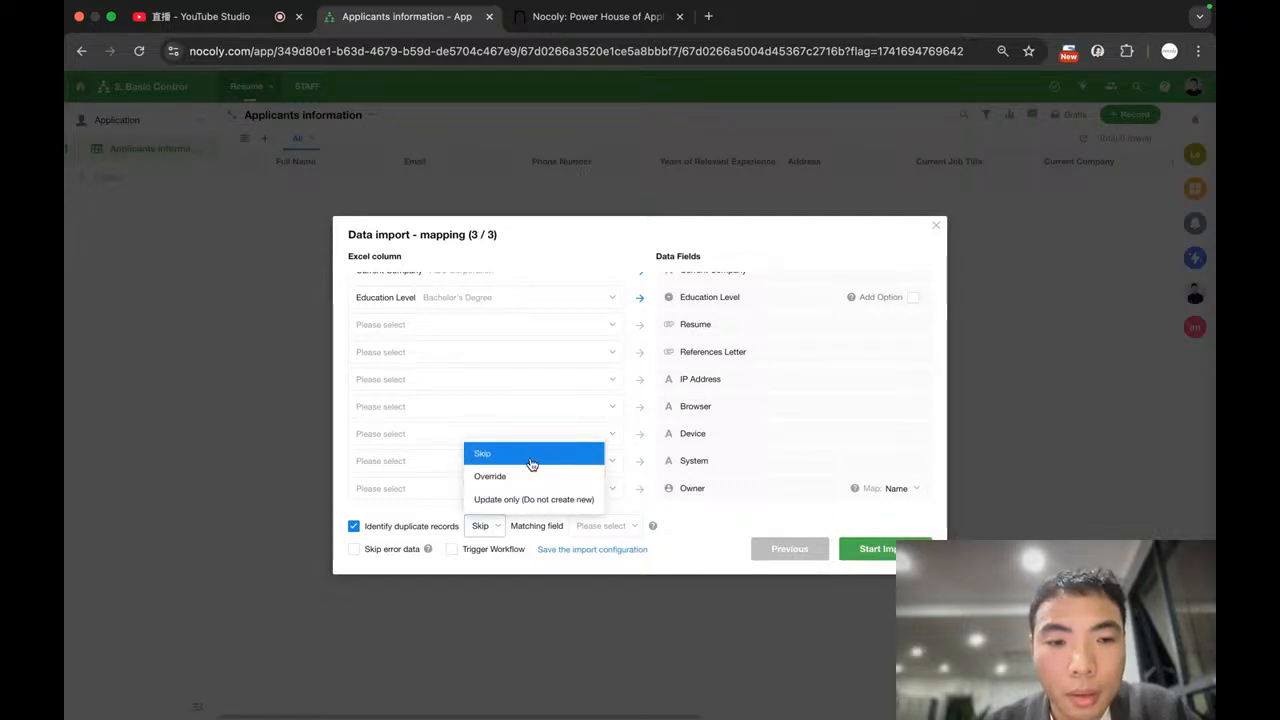
{"action": "left_click", "coordinate": [606, 527]}
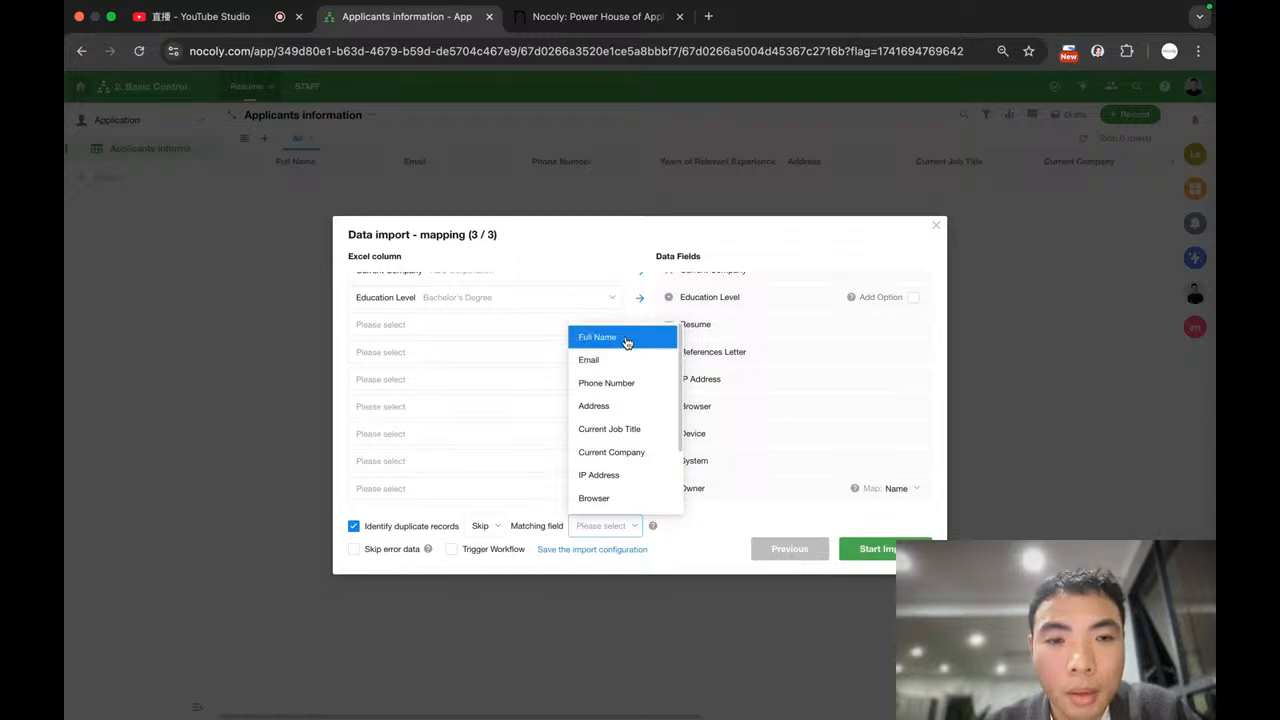
{"action": "left_click", "coordinate": [613, 362]}
{"action": "left_click", "coordinate": [595, 526]}
{"action": "left_click", "coordinate": [612, 383]}
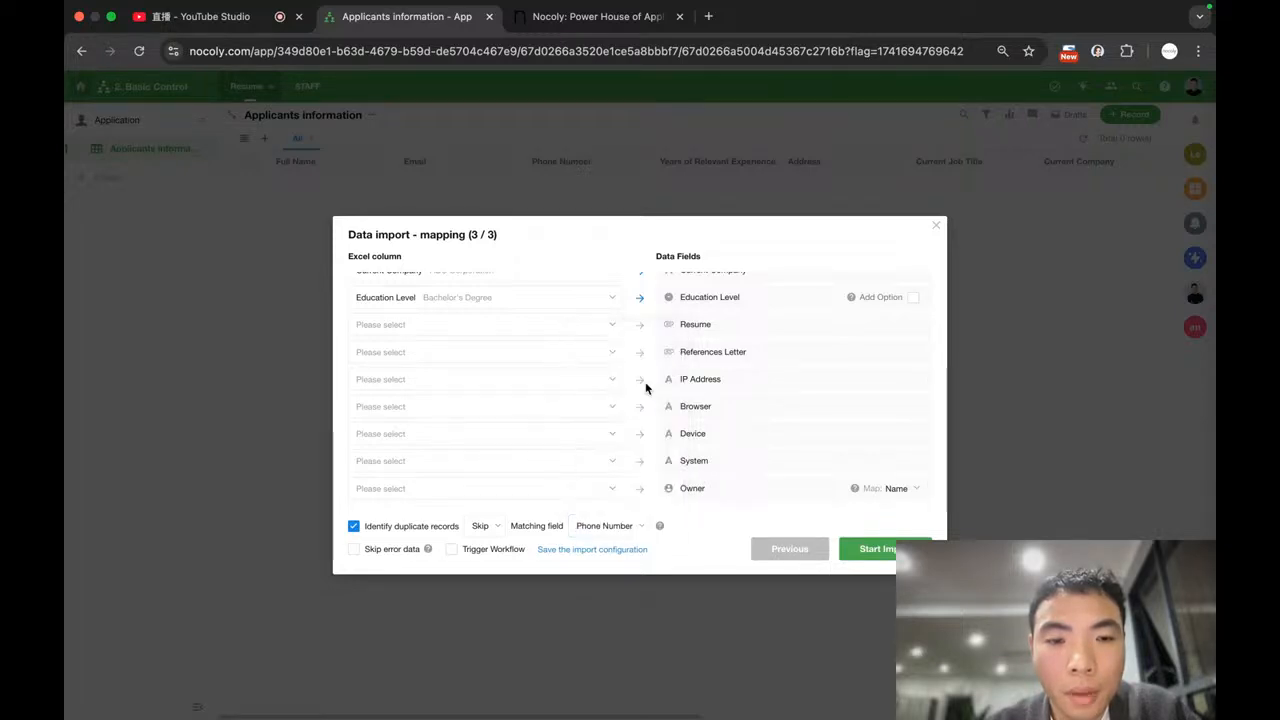
{"action": "left_click", "coordinate": [489, 530]}
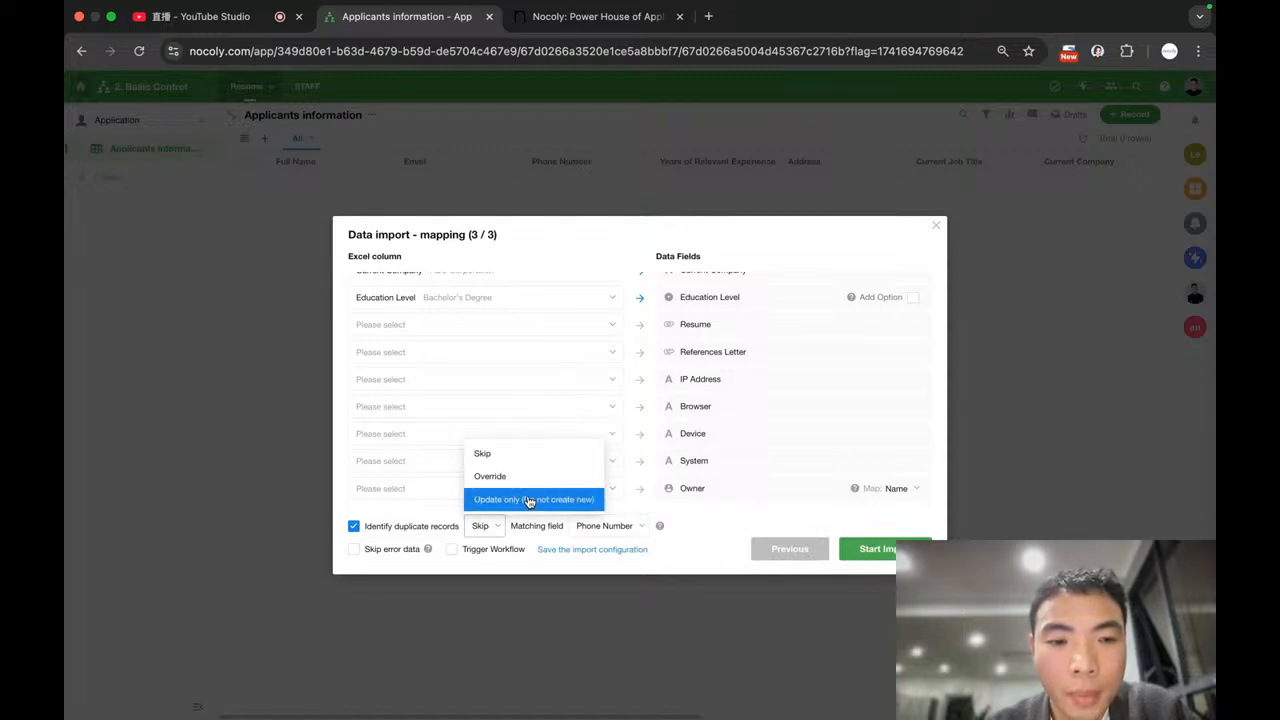
{"action": "left_click", "coordinate": [489, 528]}
{"action": "left_click", "coordinate": [486, 525]}
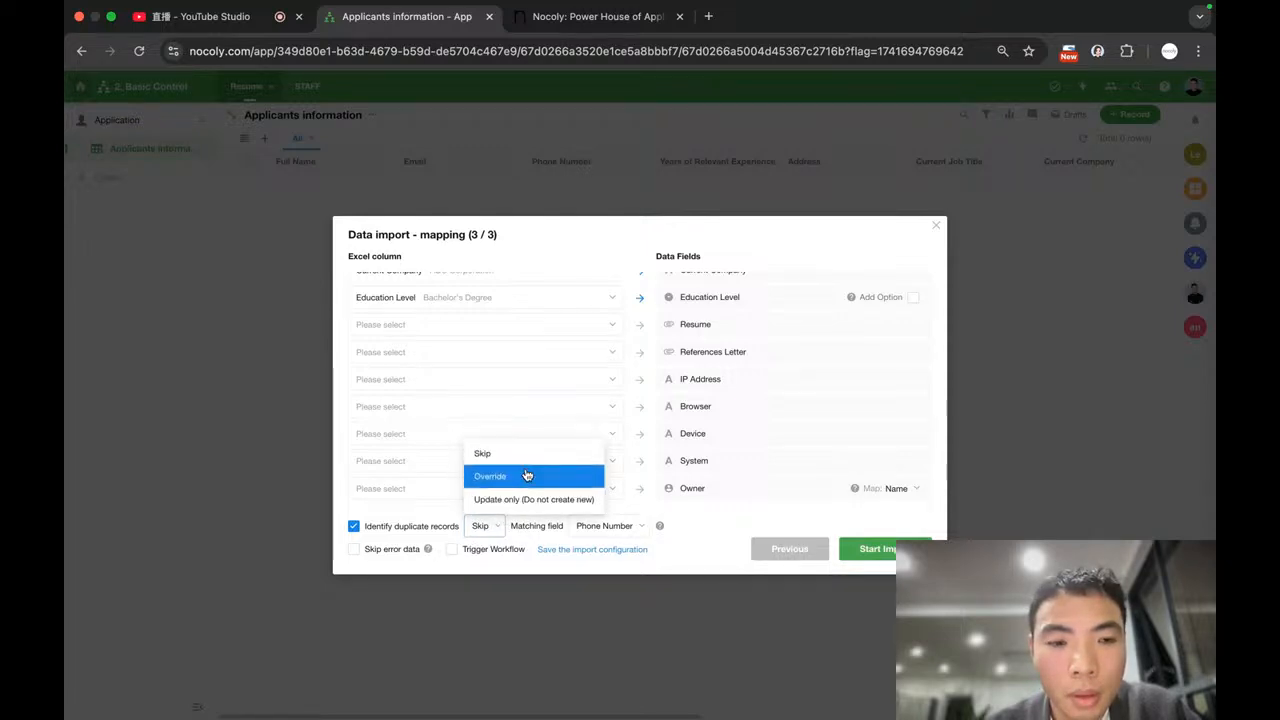
{"action": "left_click", "coordinate": [528, 455]}
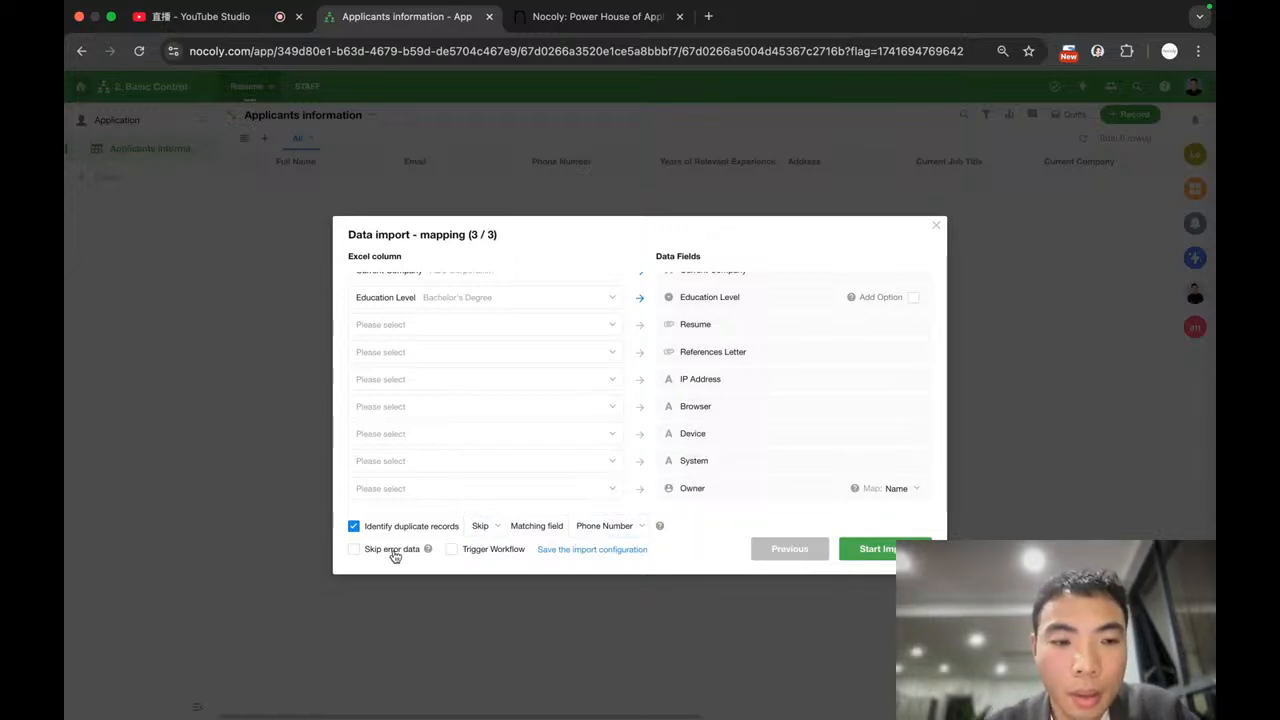
{"action": "left_click", "coordinate": [354, 550]}
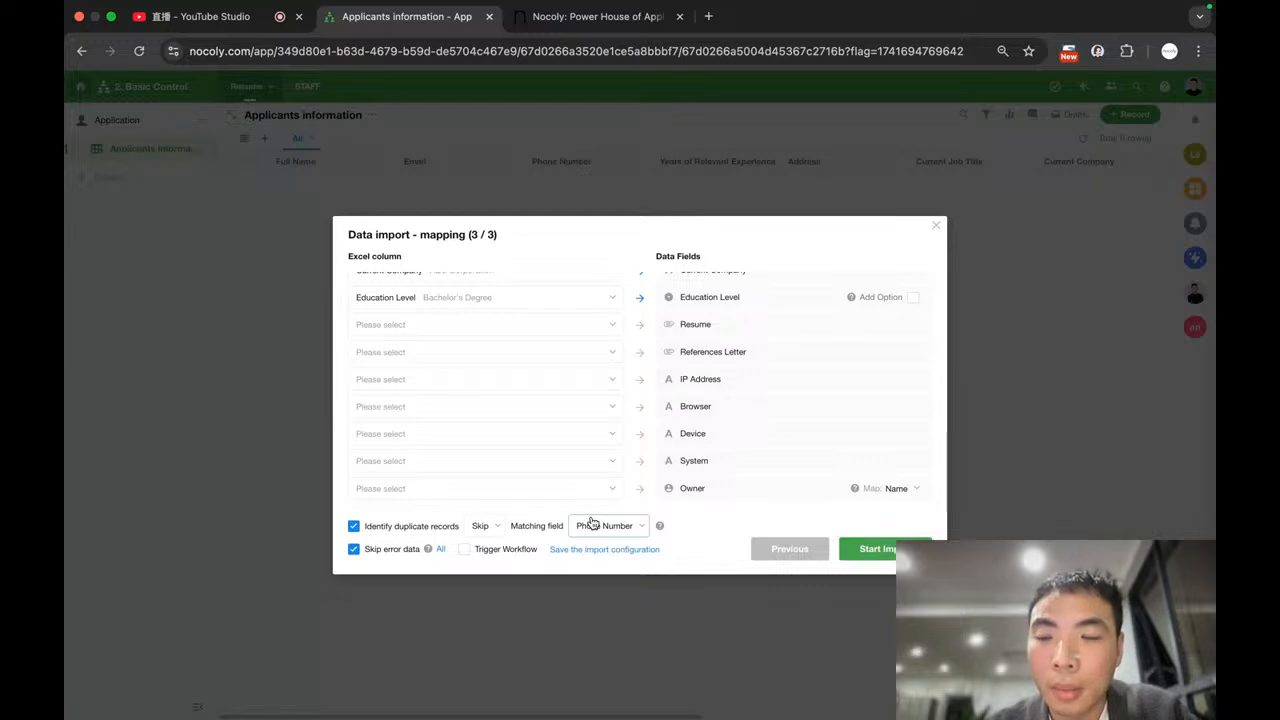
Step: Uncheck Email and Number format errors so they no longer cause rows to be skipped
{"action": "left_click", "coordinate": [440, 549]}
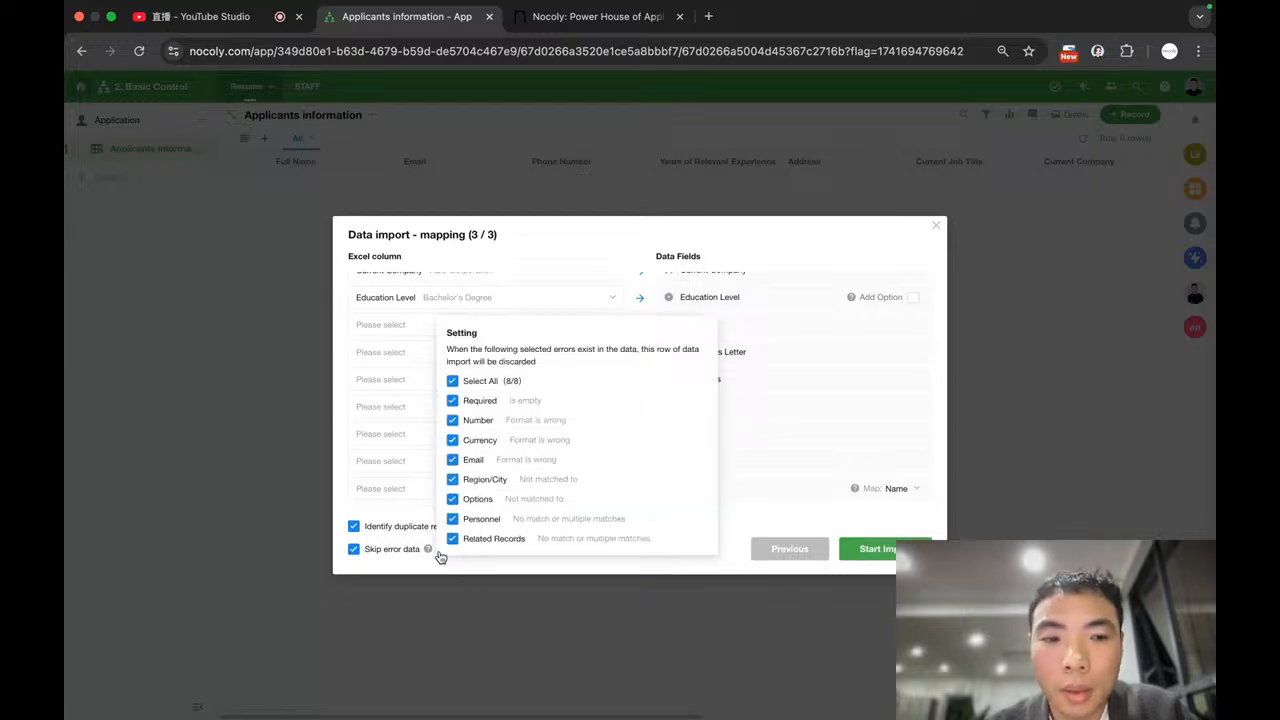
{"action": "left_click", "coordinate": [452, 460]}
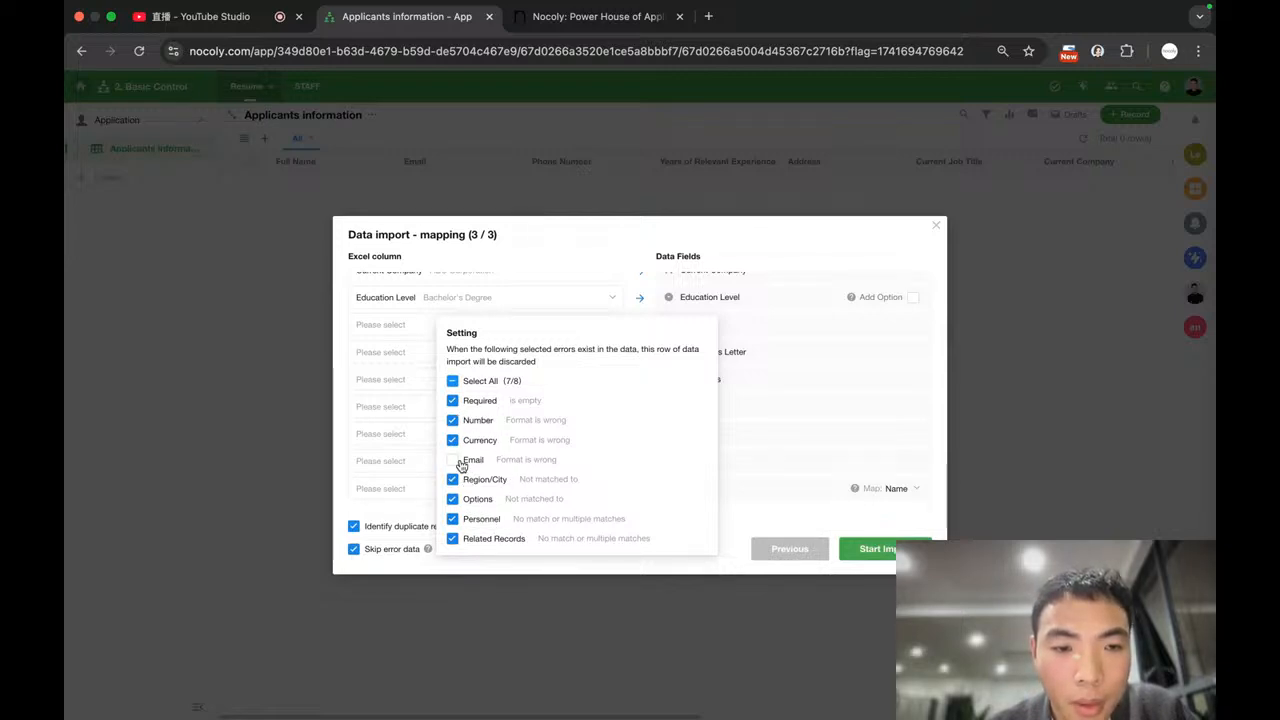
{"action": "left_click", "coordinate": [452, 421]}
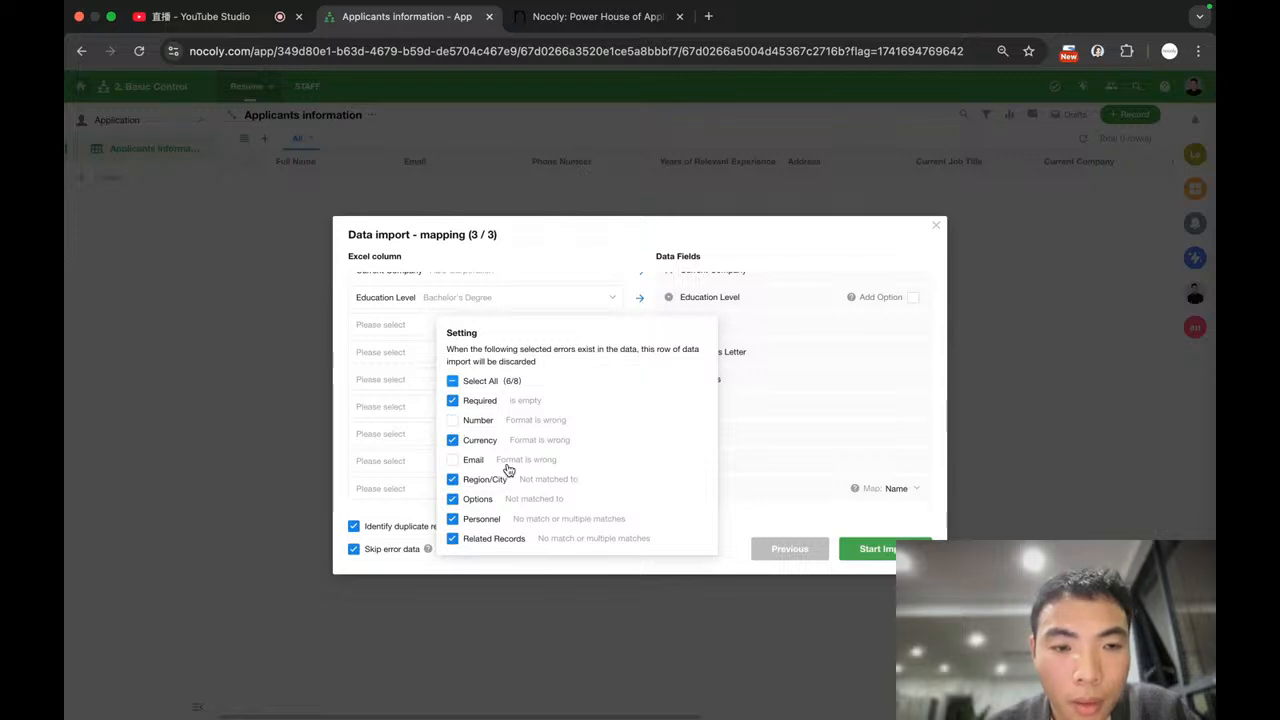
{"action": "left_click", "coordinate": [620, 568]}
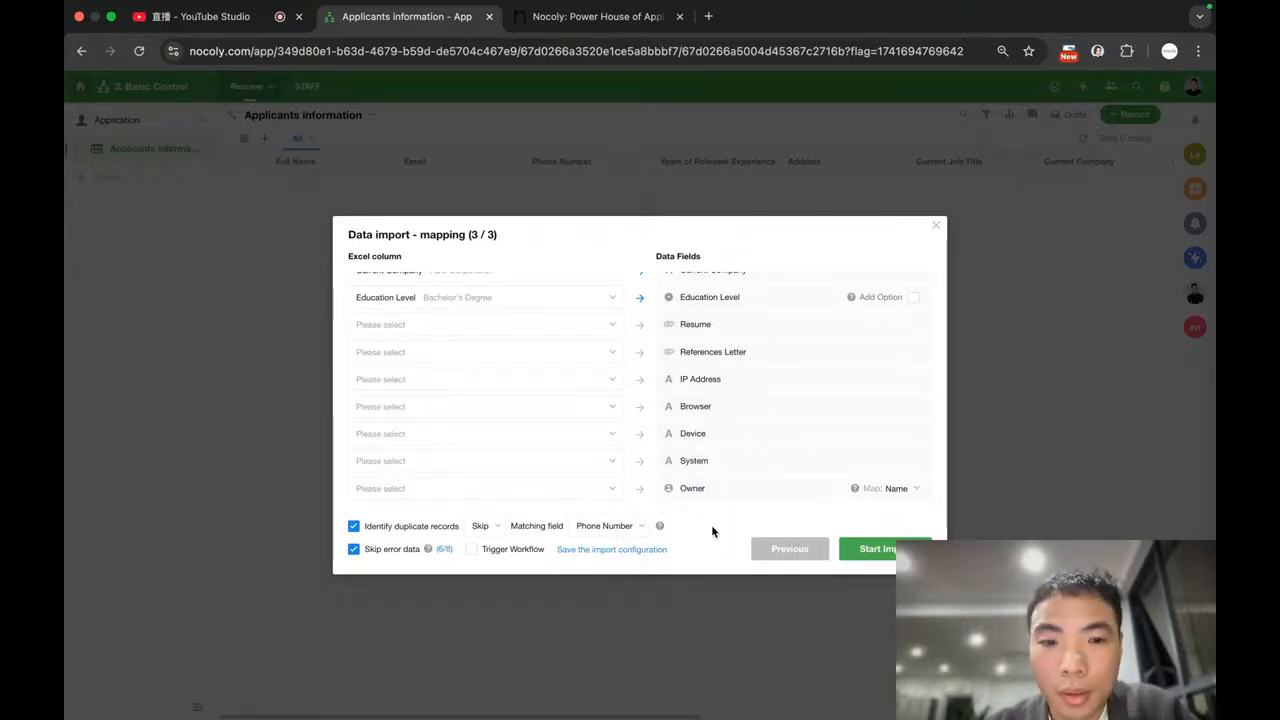
Step: Save the import configuration as a default that users are not allowed to modify
{"action": "left_click", "coordinate": [604, 551]}
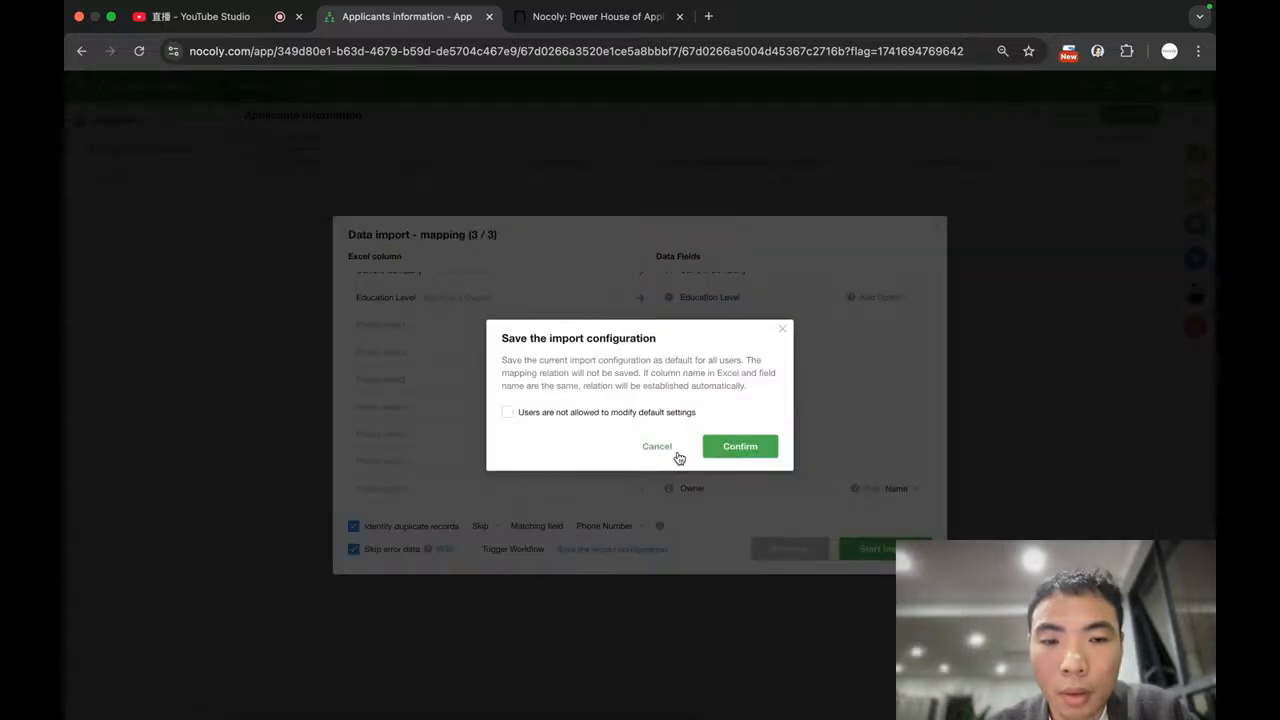
{"action": "left_click", "coordinate": [507, 413]}
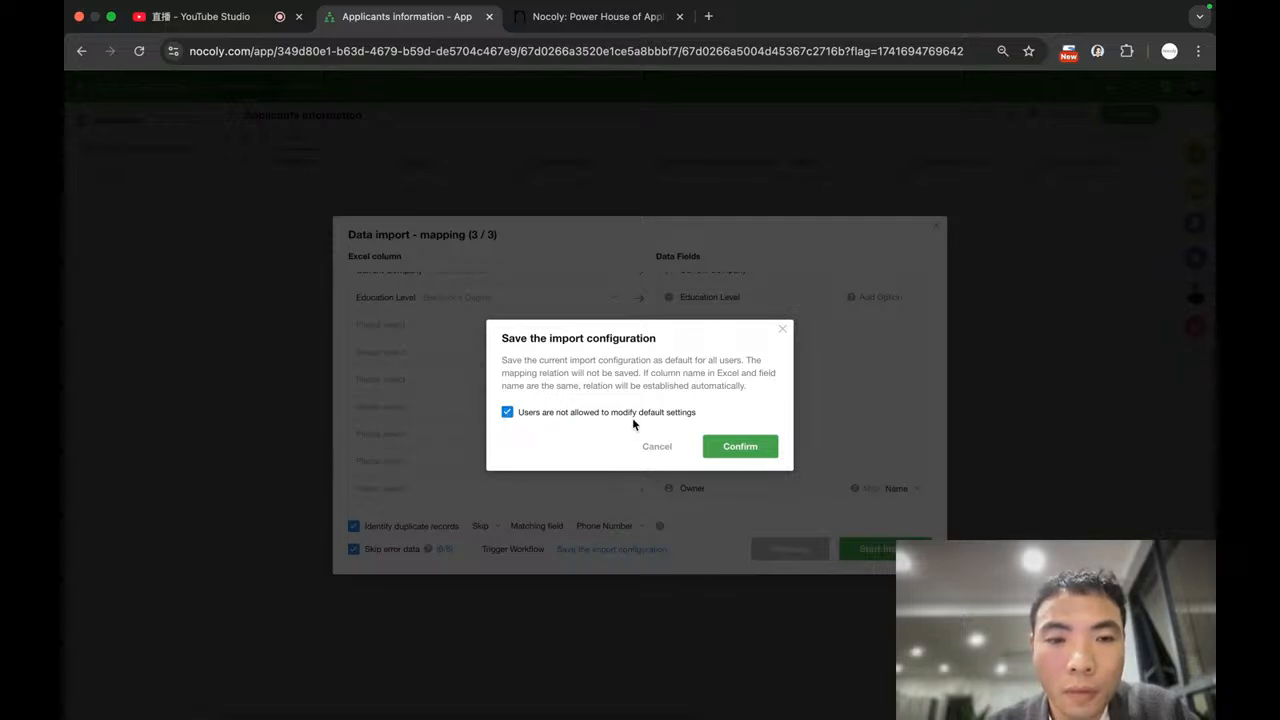
{"action": "left_click", "coordinate": [745, 449]}
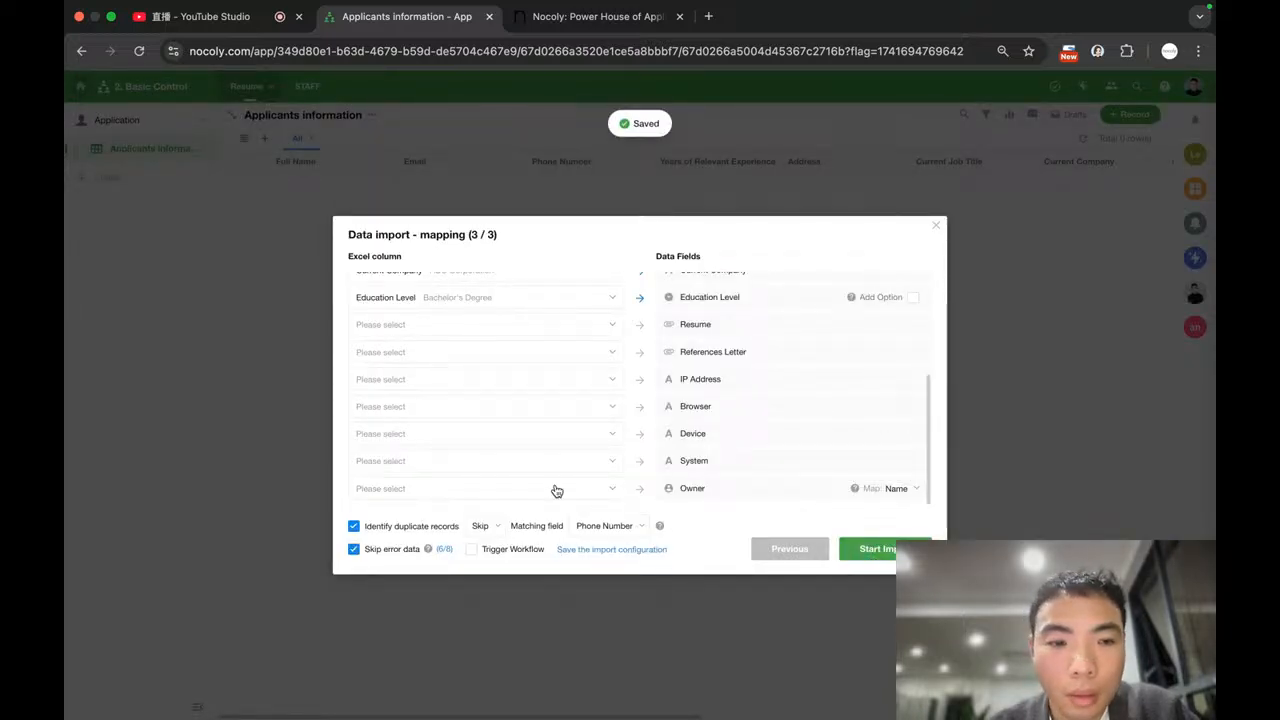
Step: Start the import to bring up the data import confirmation
{"action": "scroll", "coordinate": [598, 500], "scroll_direction": "up", "scroll_amount": 5}
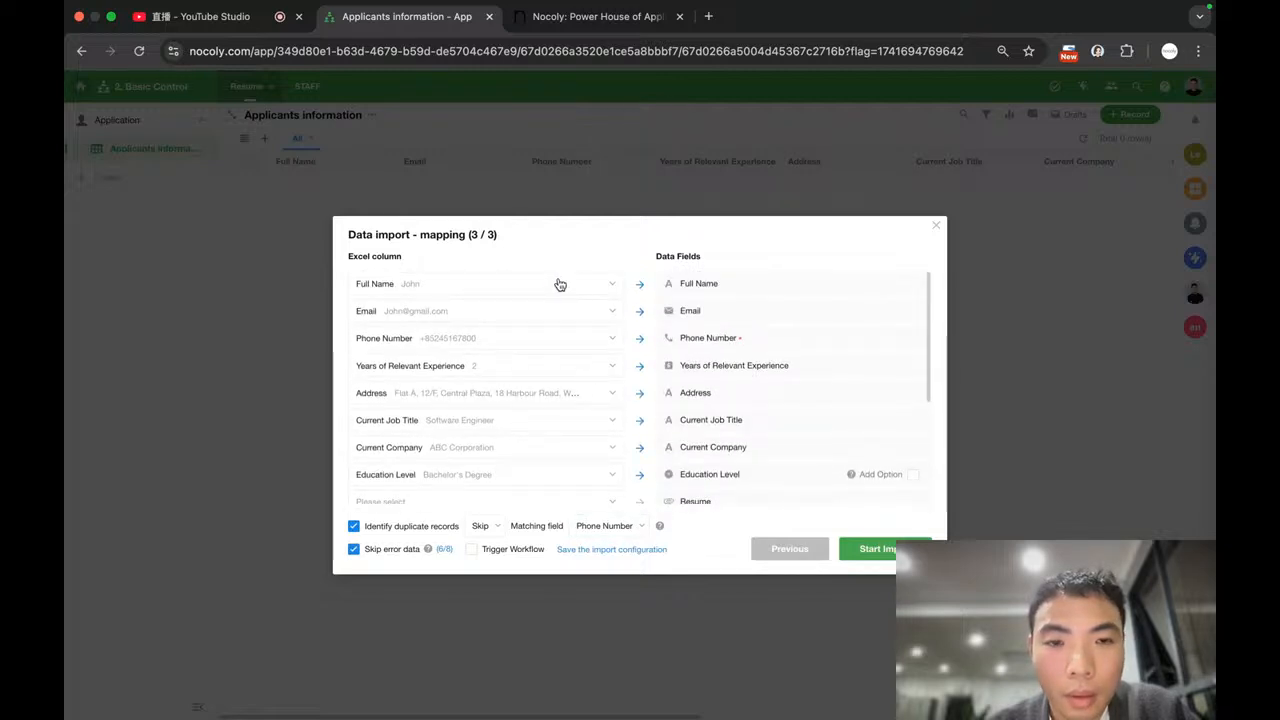
{"action": "scroll", "coordinate": [603, 366], "scroll_direction": "down", "scroll_amount": 5}
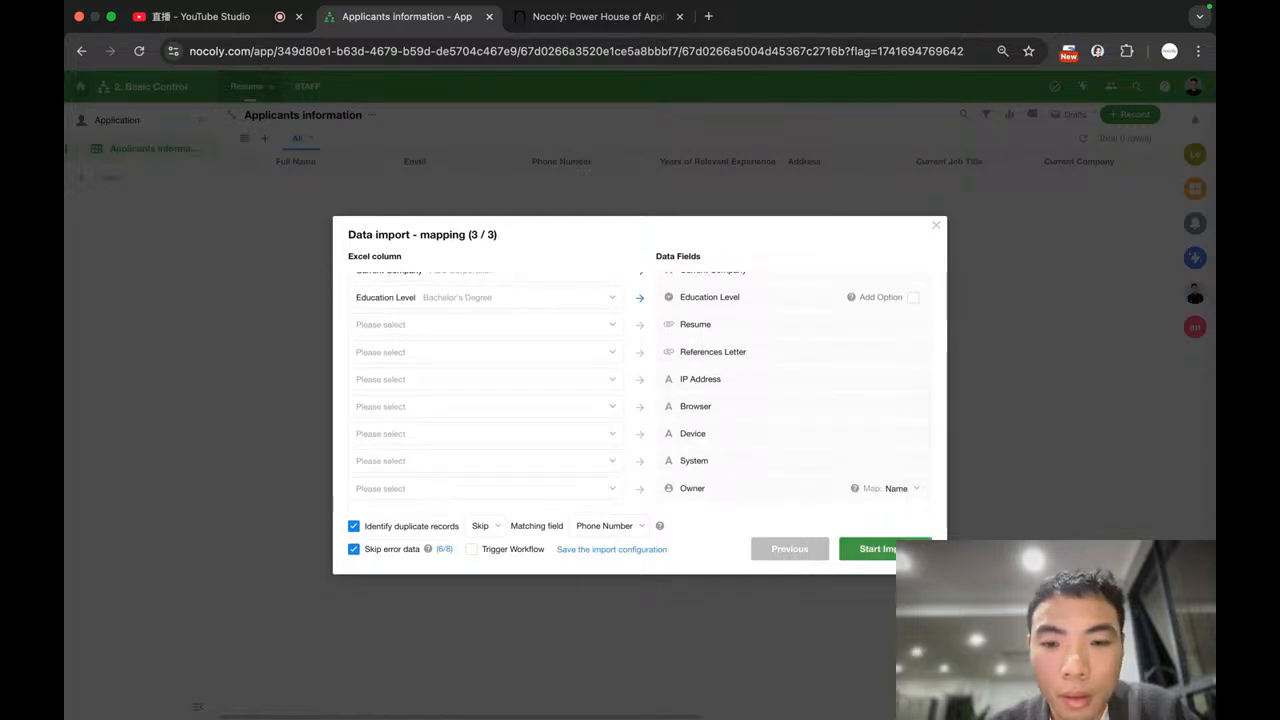
{"action": "left_click", "coordinate": [866, 549]}
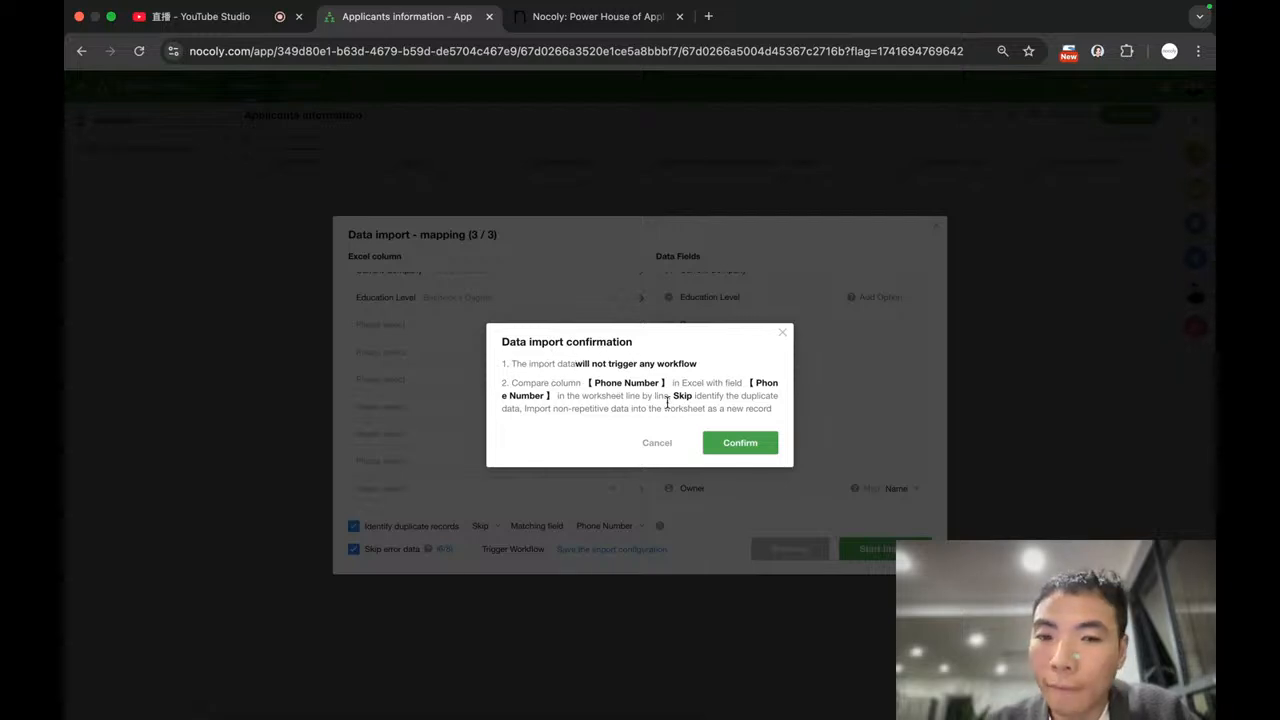
Step: Confirm the import, view the error report for skipped rows 3 and 7, then switch to the desktop
{"action": "left_click", "coordinate": [743, 444]}
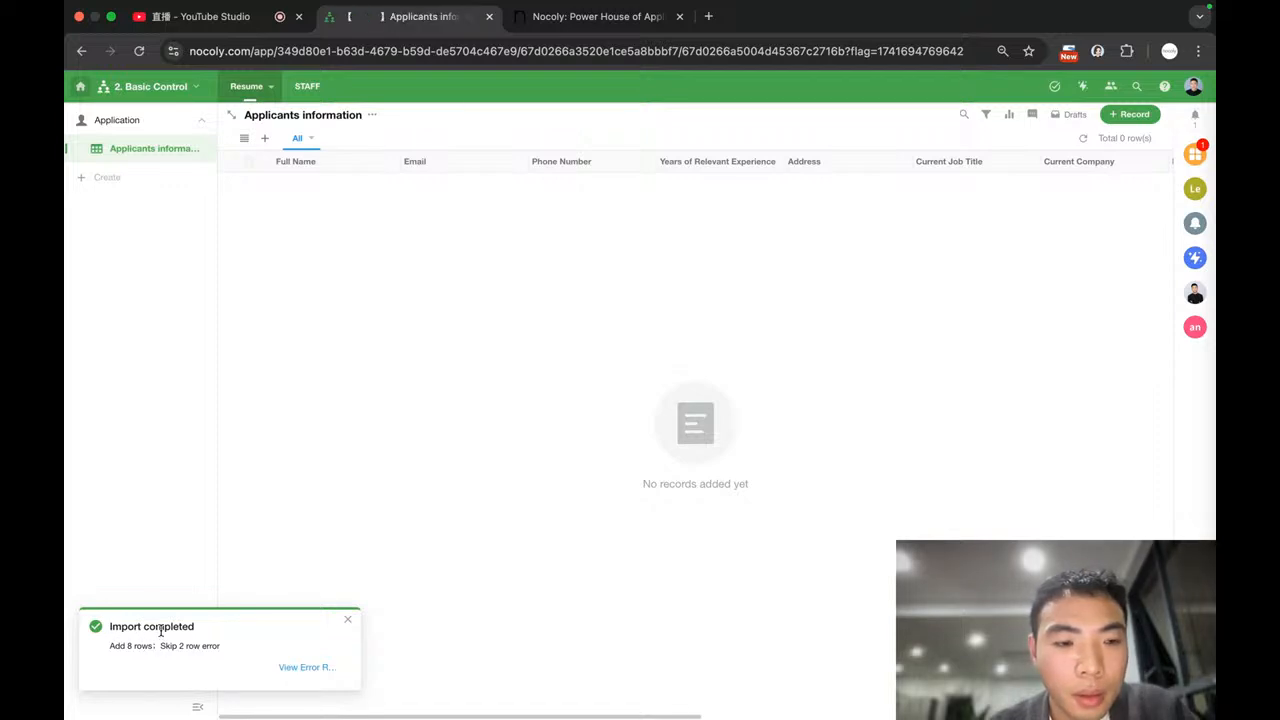
{"action": "left_click", "coordinate": [318, 669]}
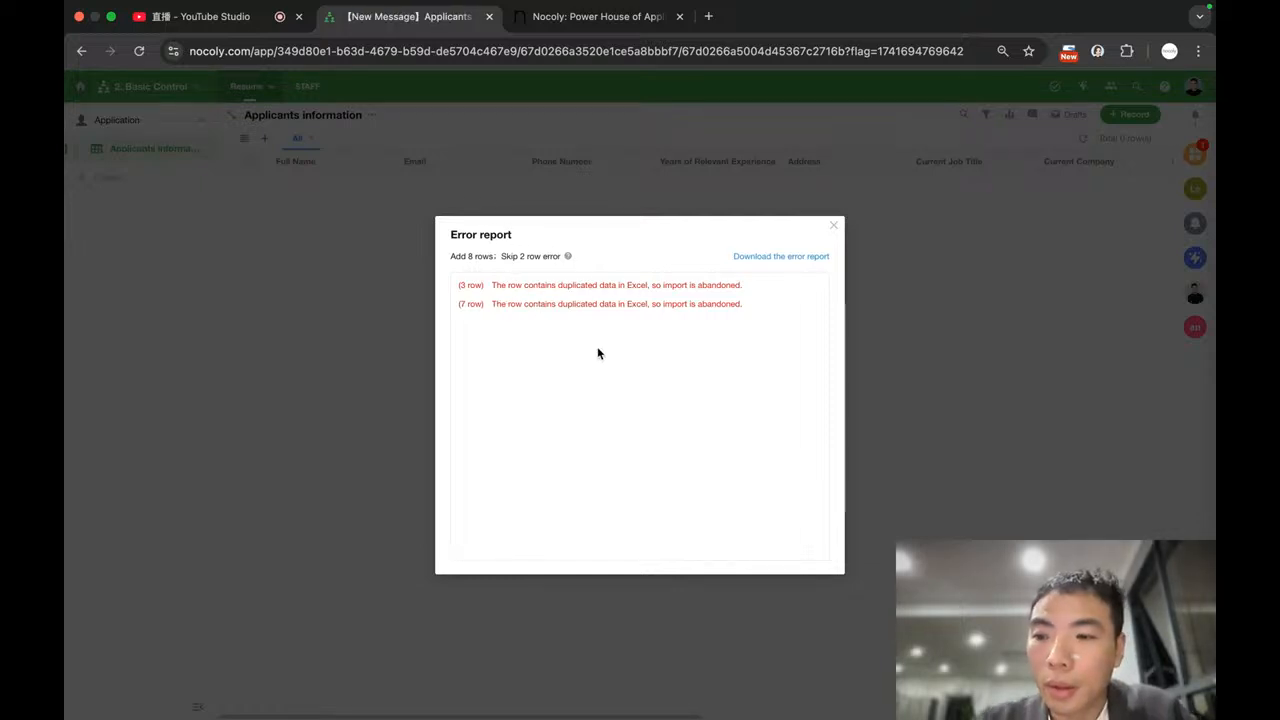
{"action": "key", "text": "ctrl+Left"}
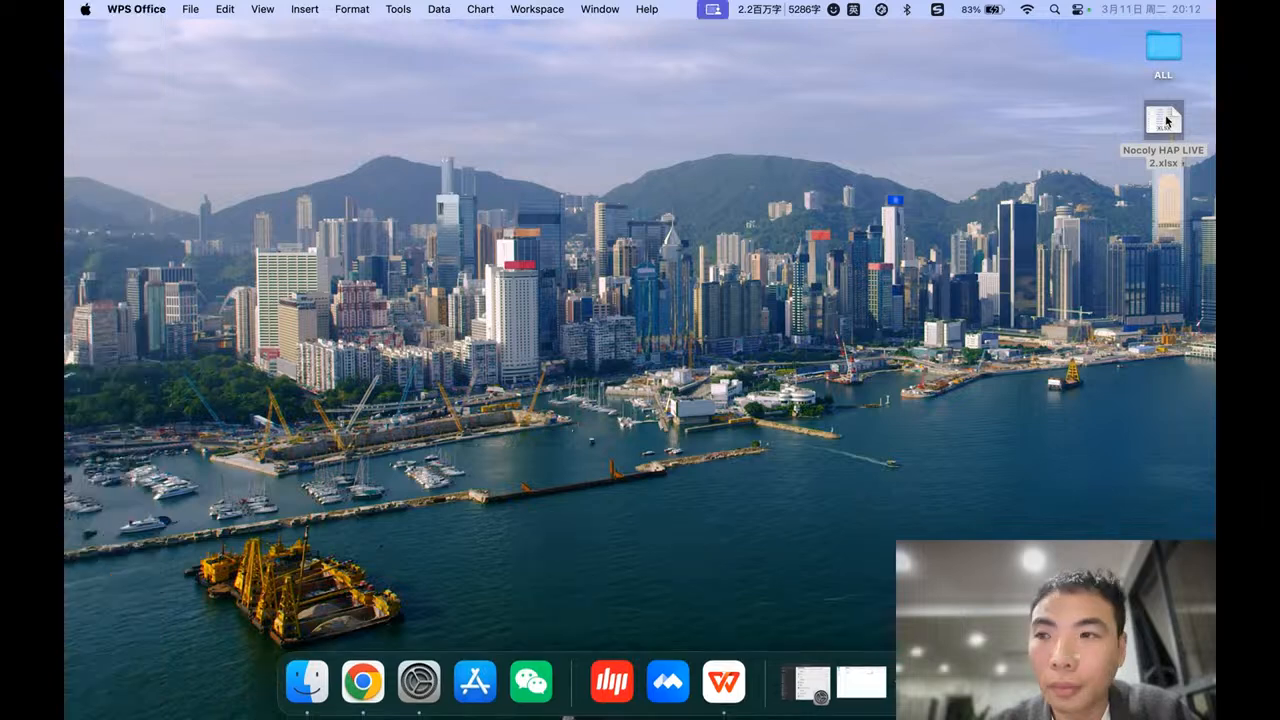
Step: Open Nocoly HAP LIVE 2.xlsx in WPS Office and bring it to the front
{"action": "double_click", "coordinate": [1165, 120]}
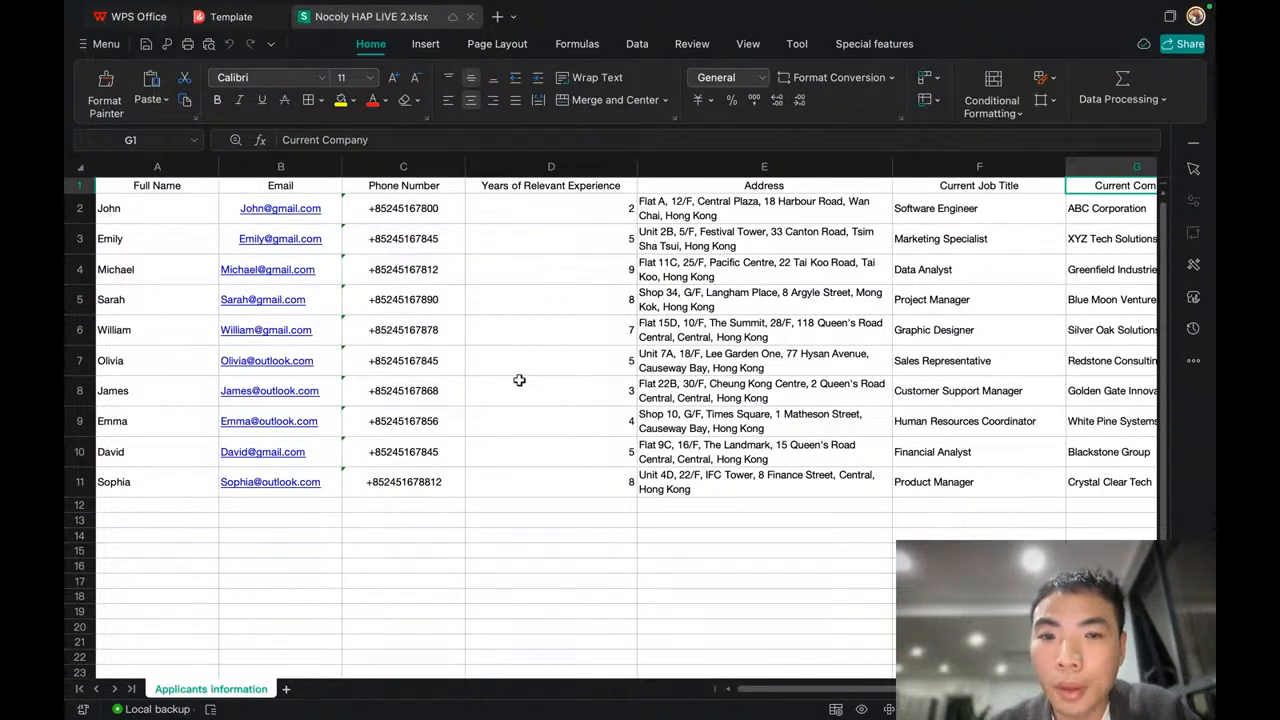
{"action": "key", "text": "ctrl+Left"}
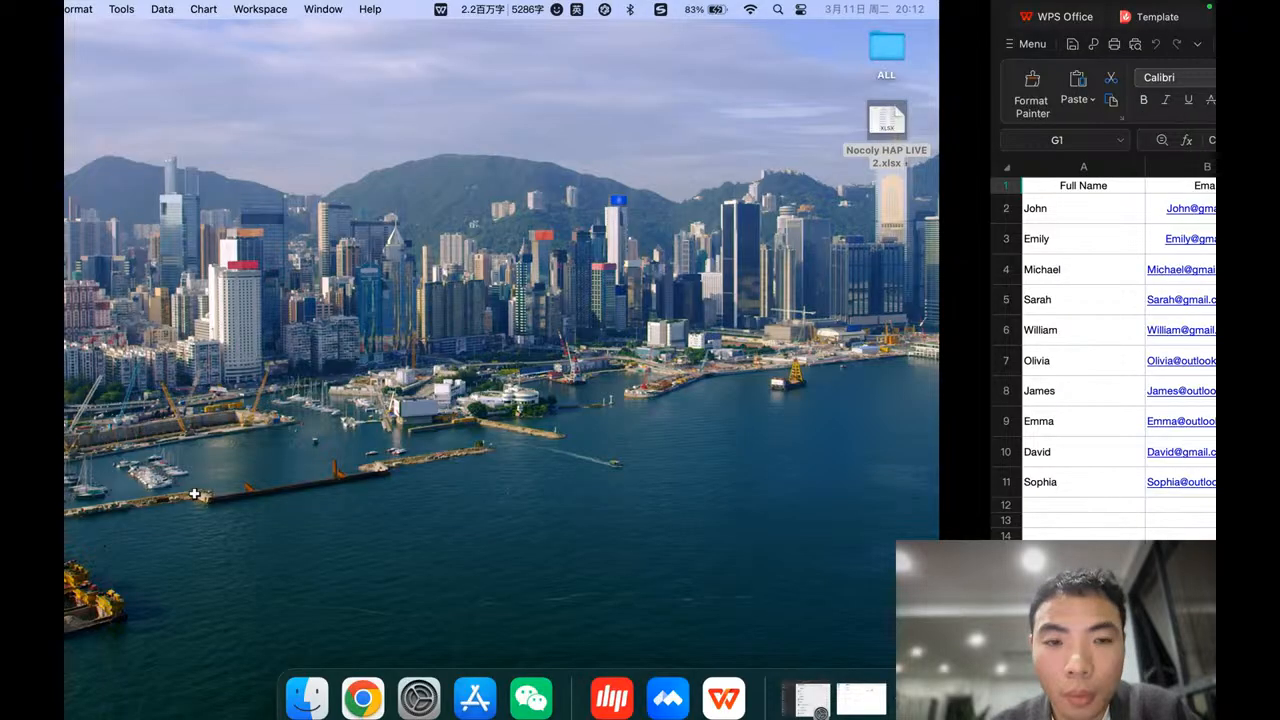
{"action": "key", "text": "ctrl+Left"}
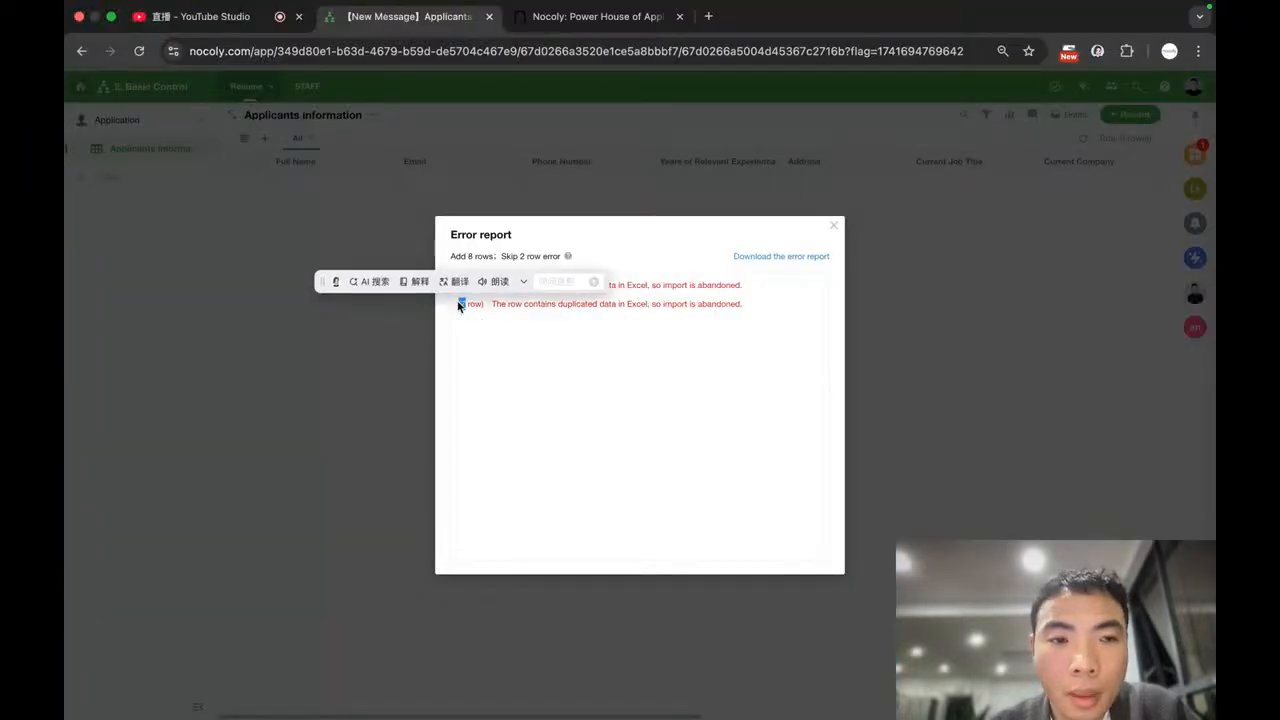
{"action": "key", "text": "ctrl+Left"}
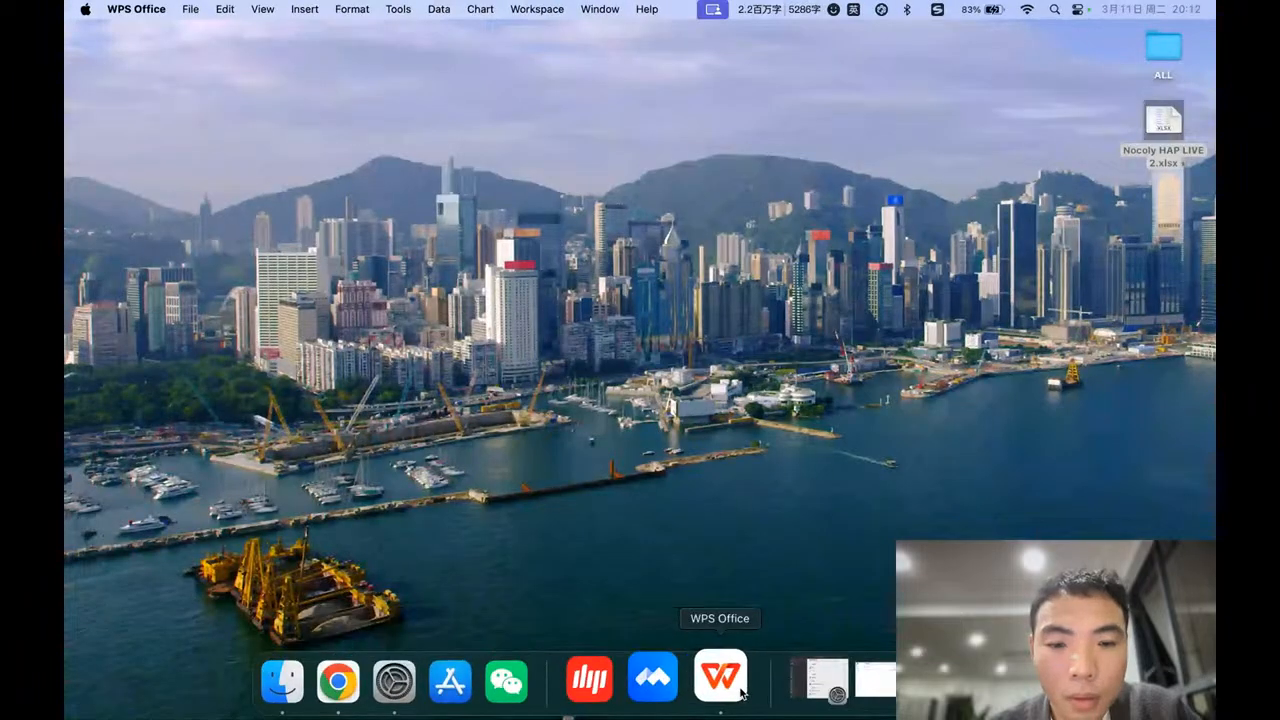
{"action": "left_click", "coordinate": [723, 682]}
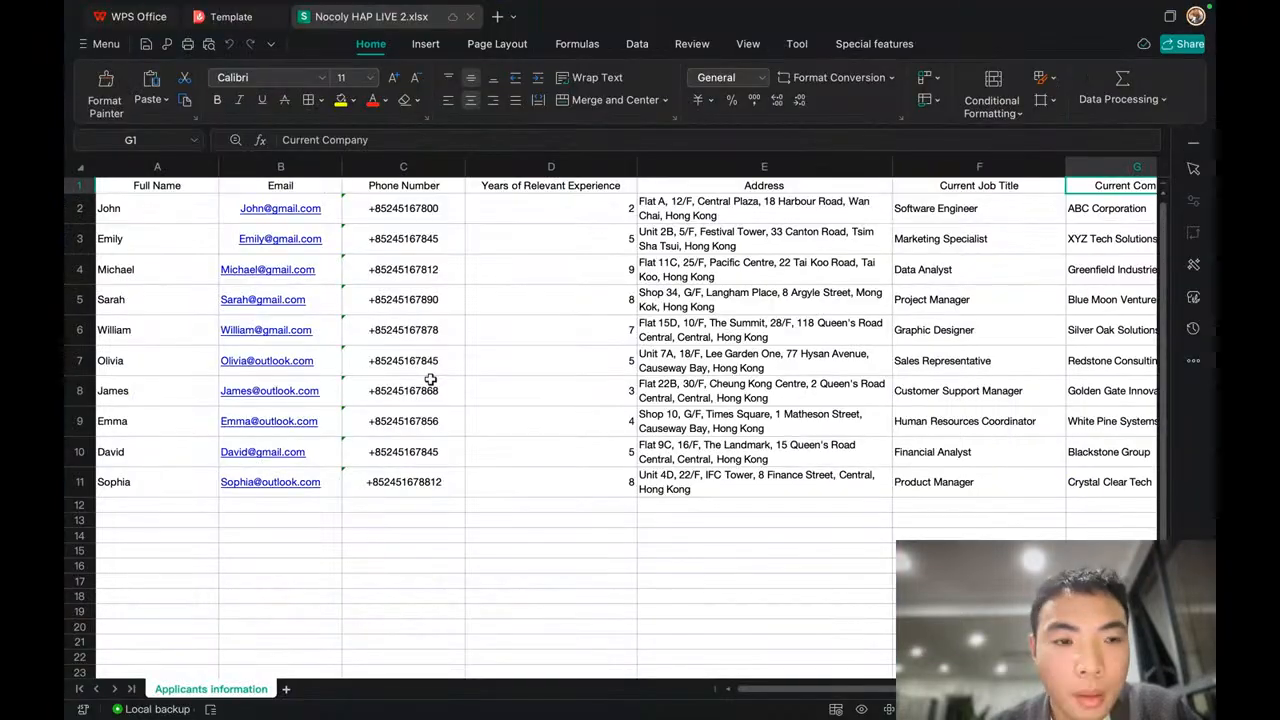
Step: Give row 3 red text and yellow fill, and fill row 7 yellow
{"action": "left_click", "coordinate": [79, 238]}
{"action": "left_click", "coordinate": [372, 101]}
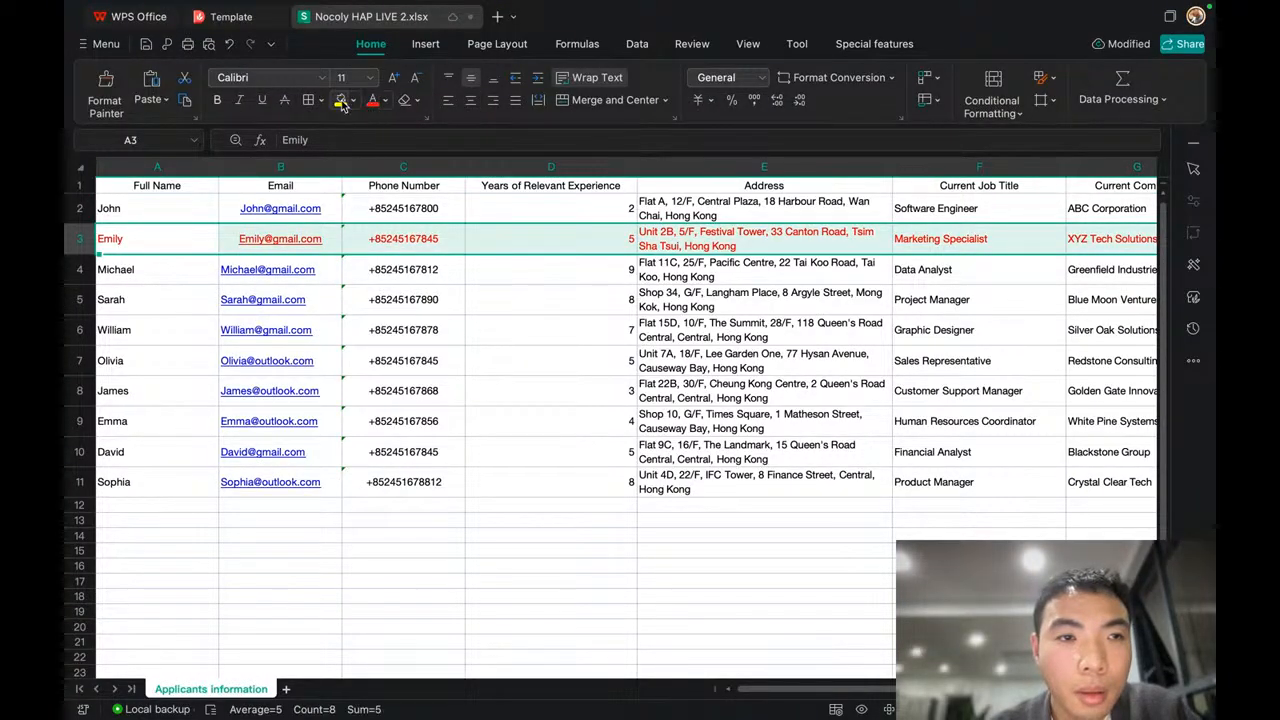
{"action": "left_click", "coordinate": [341, 101]}
{"action": "left_click", "coordinate": [79, 360]}
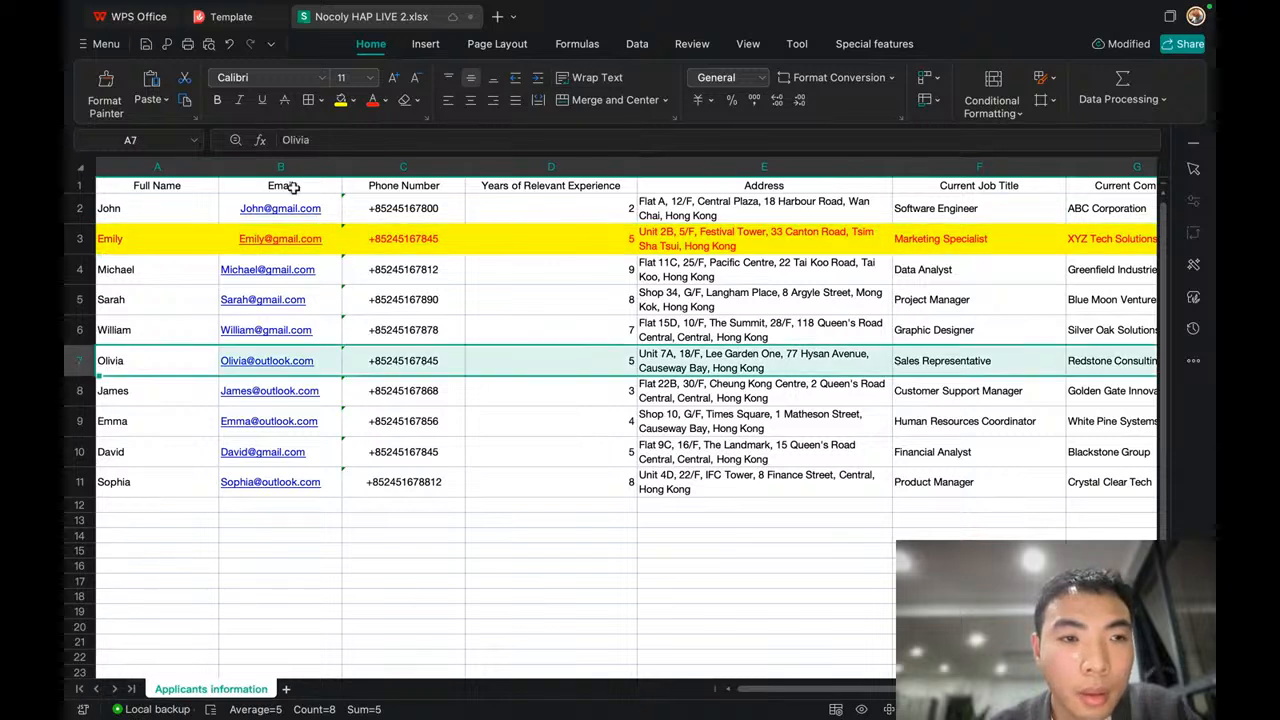
{"action": "left_click", "coordinate": [341, 101]}
Step: Inspect the phone numbers in cells C7 and C10 without changing them, then return to the desktop
{"action": "double_click", "coordinate": [437, 360]}
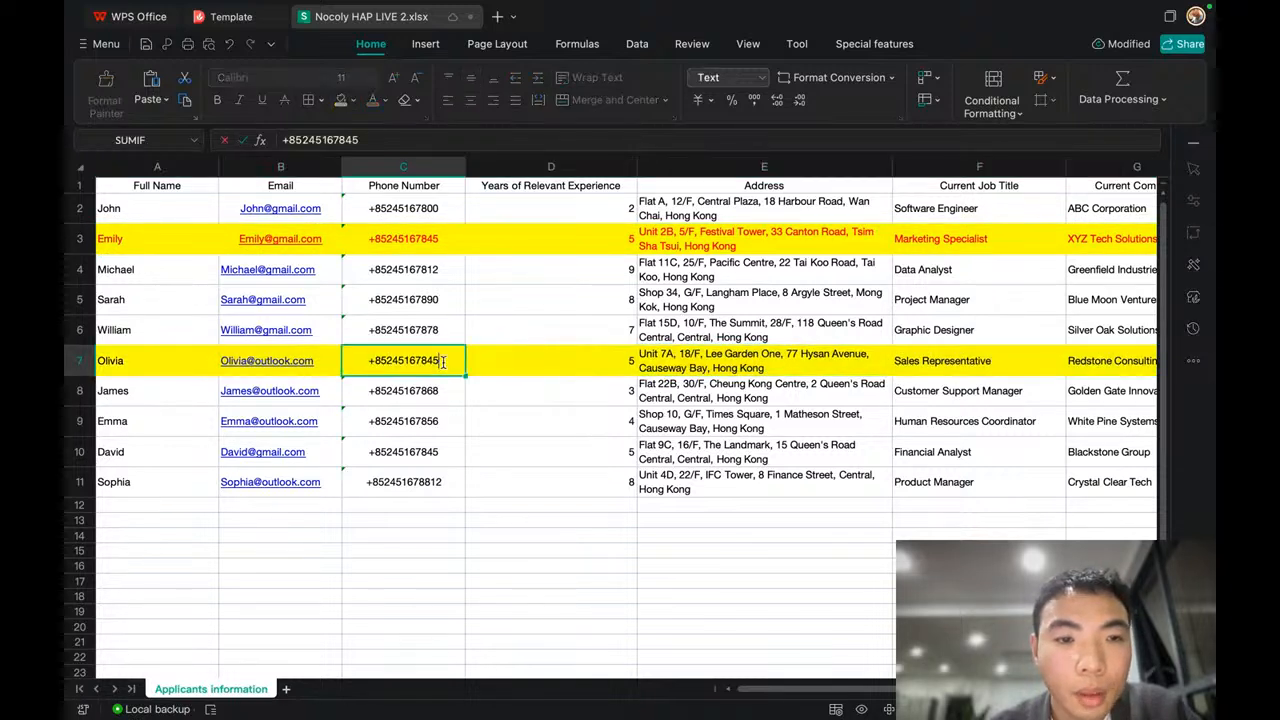
{"action": "left_click_drag", "start_coordinate": [440, 361], "coordinate": [414, 357]}
{"action": "left_click", "coordinate": [440, 452]}
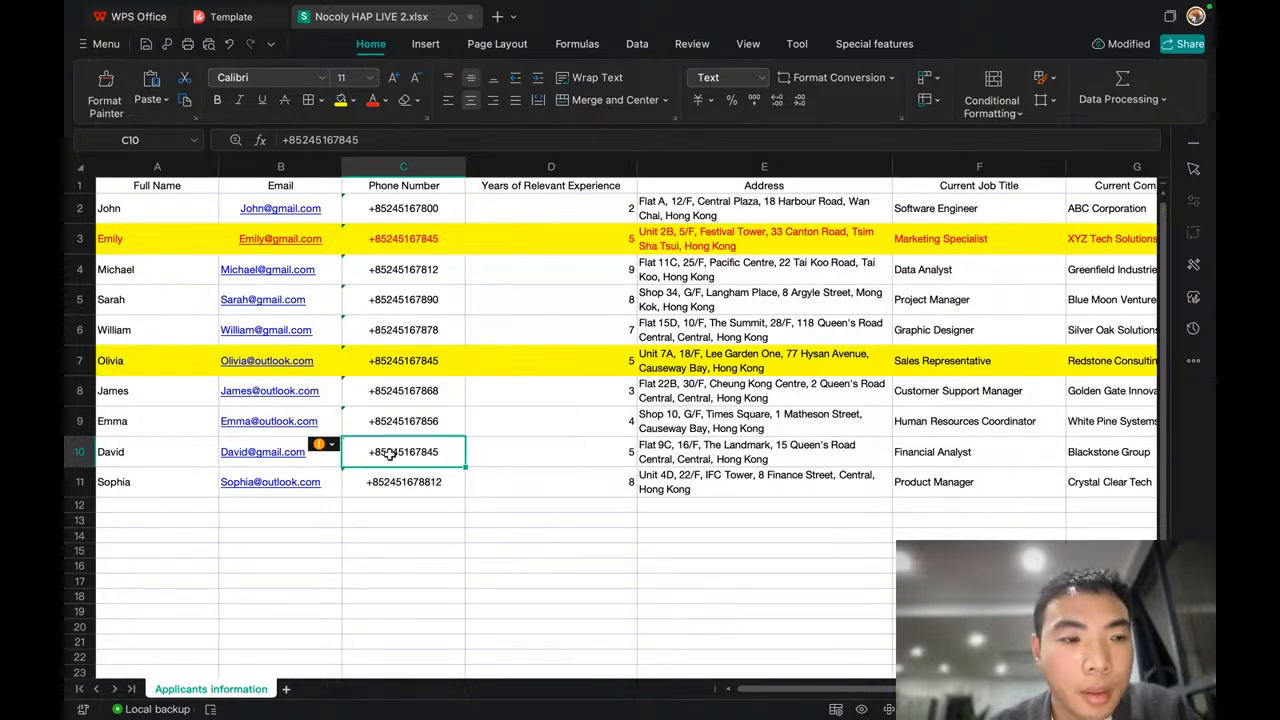
{"action": "left_click", "coordinate": [80, 451]}
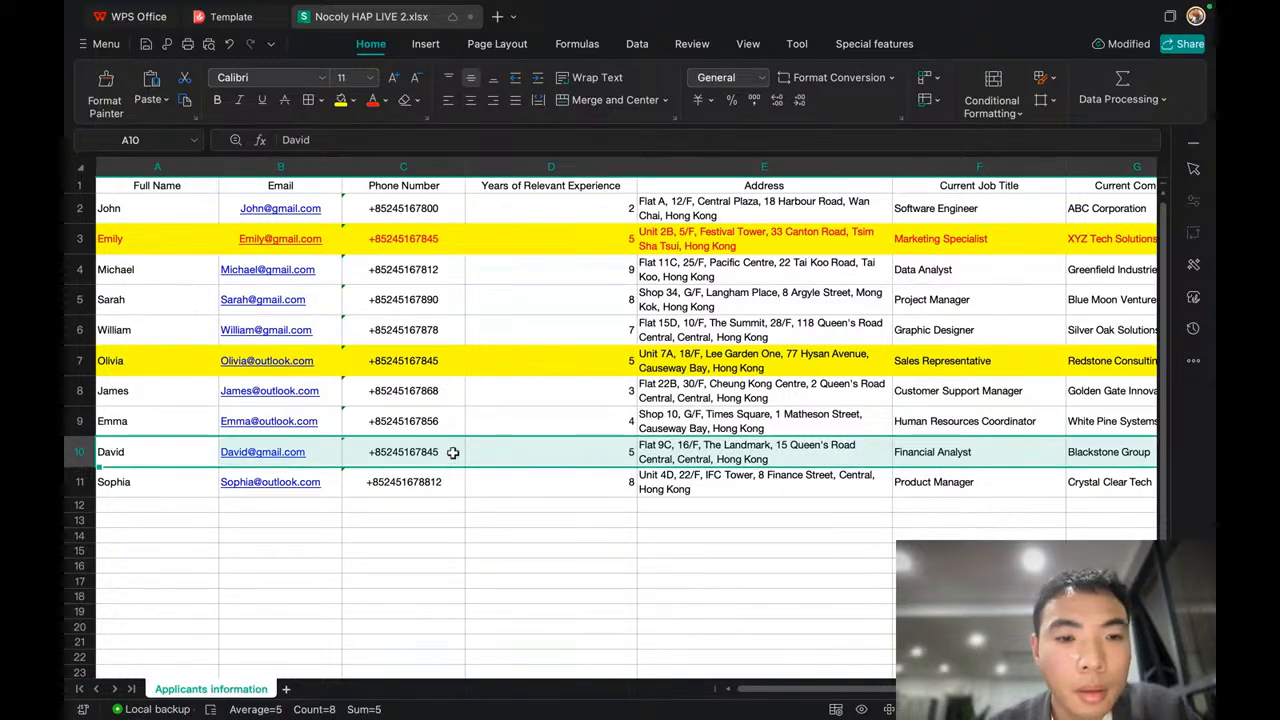
{"action": "left_click", "coordinate": [453, 452]}
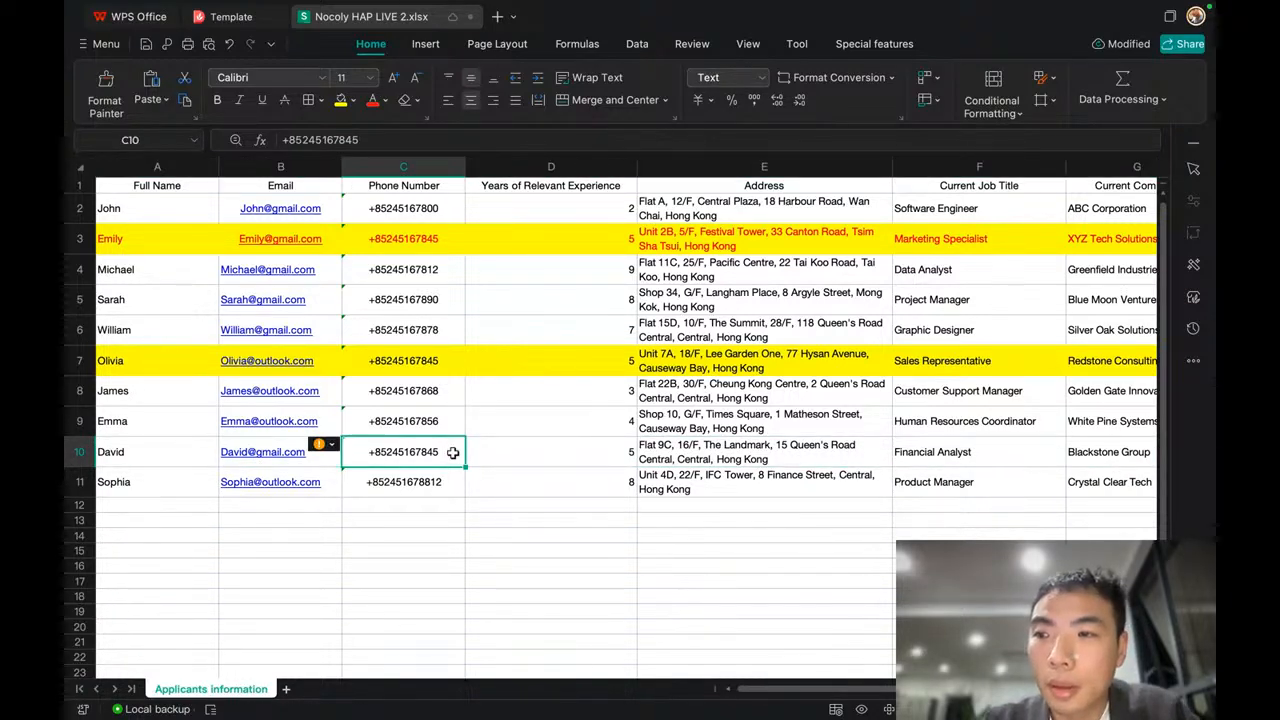
{"action": "key", "text": "ctrl+Left"}
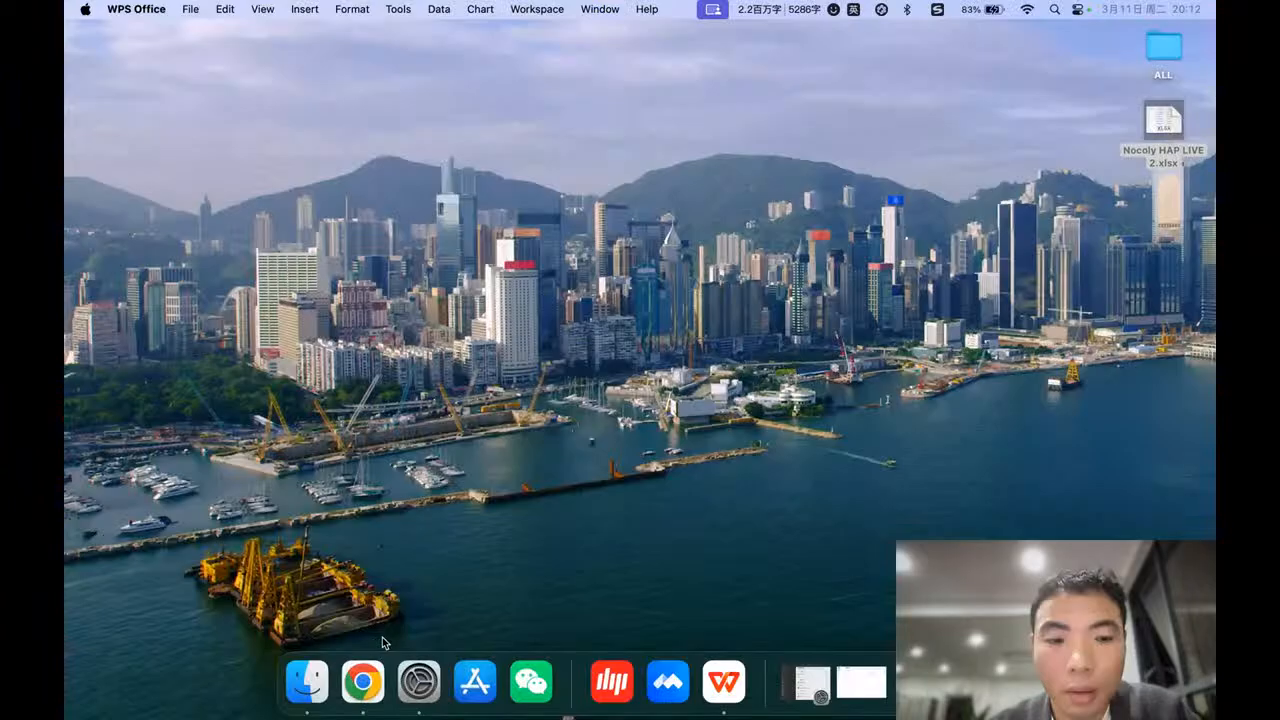
Step: Close the import error report and reload the worksheet to show the 8 imported applicants
{"action": "left_click", "coordinate": [363, 678]}
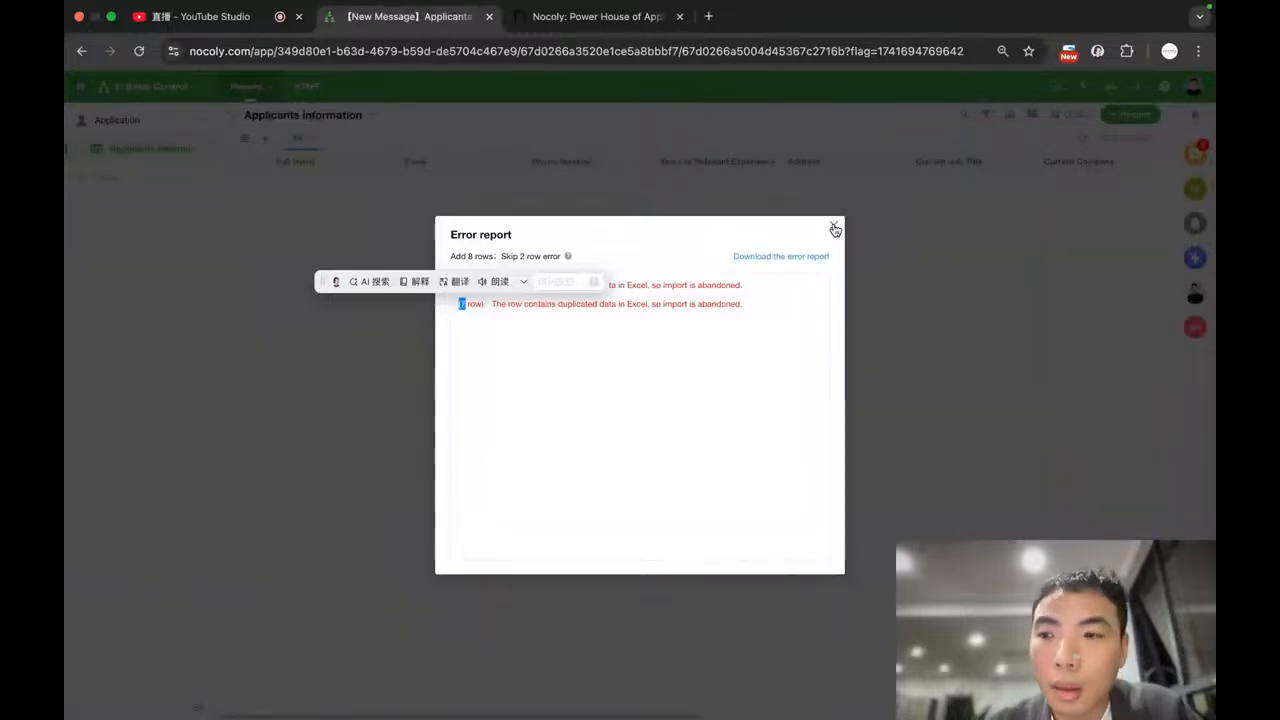
{"action": "left_click", "coordinate": [834, 229]}
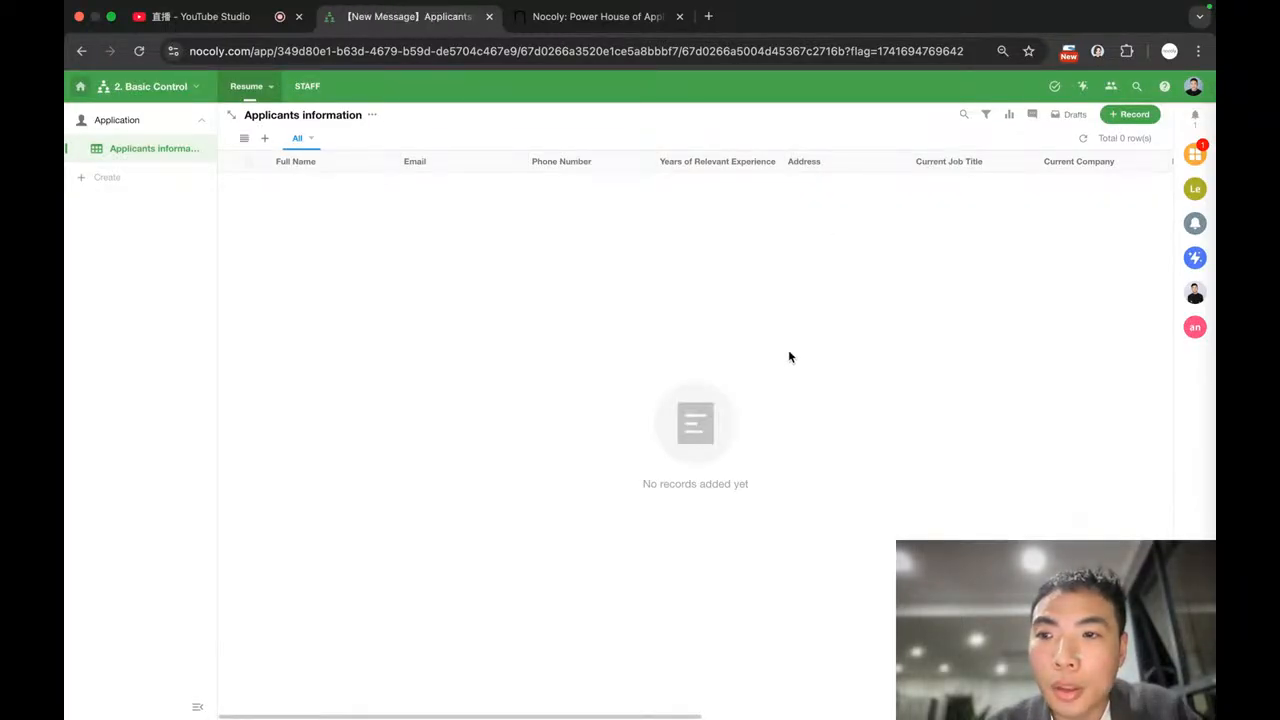
{"action": "left_click", "coordinate": [1082, 138]}
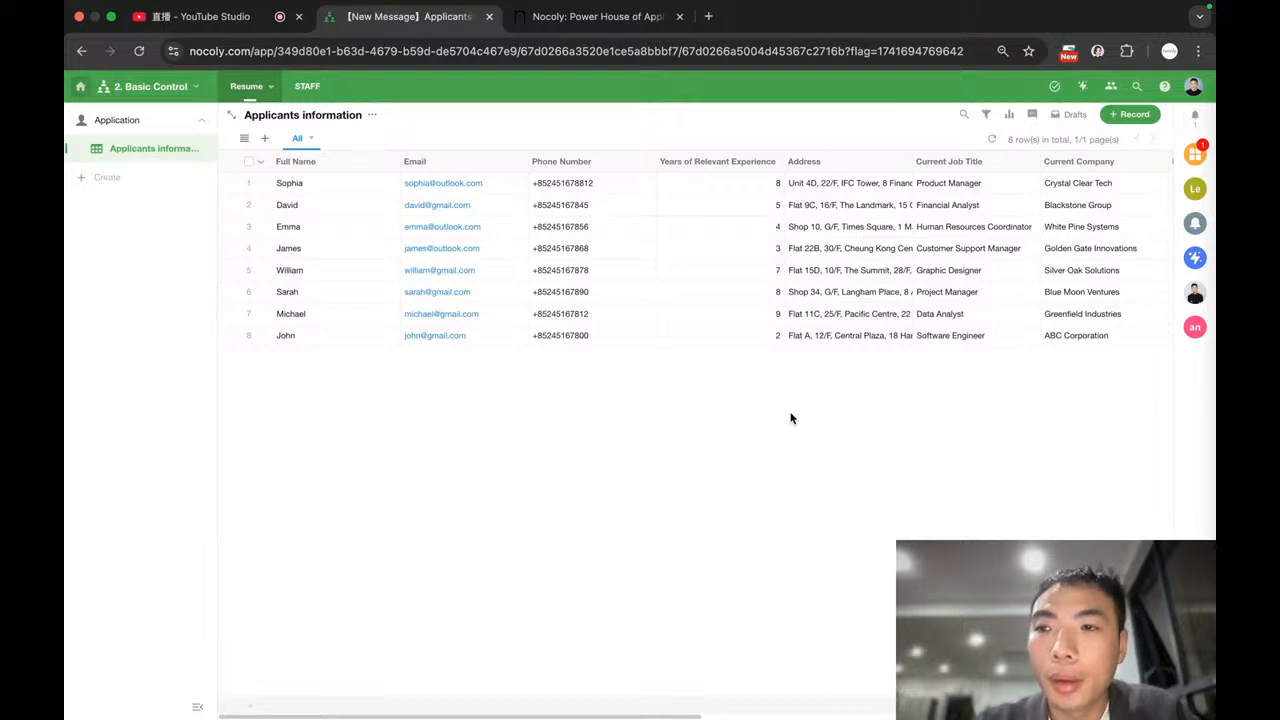
Step: Download the import error report from App Msg as Applicants information.txt and narrow the Full Name column
{"action": "left_click", "coordinate": [1194, 158]}
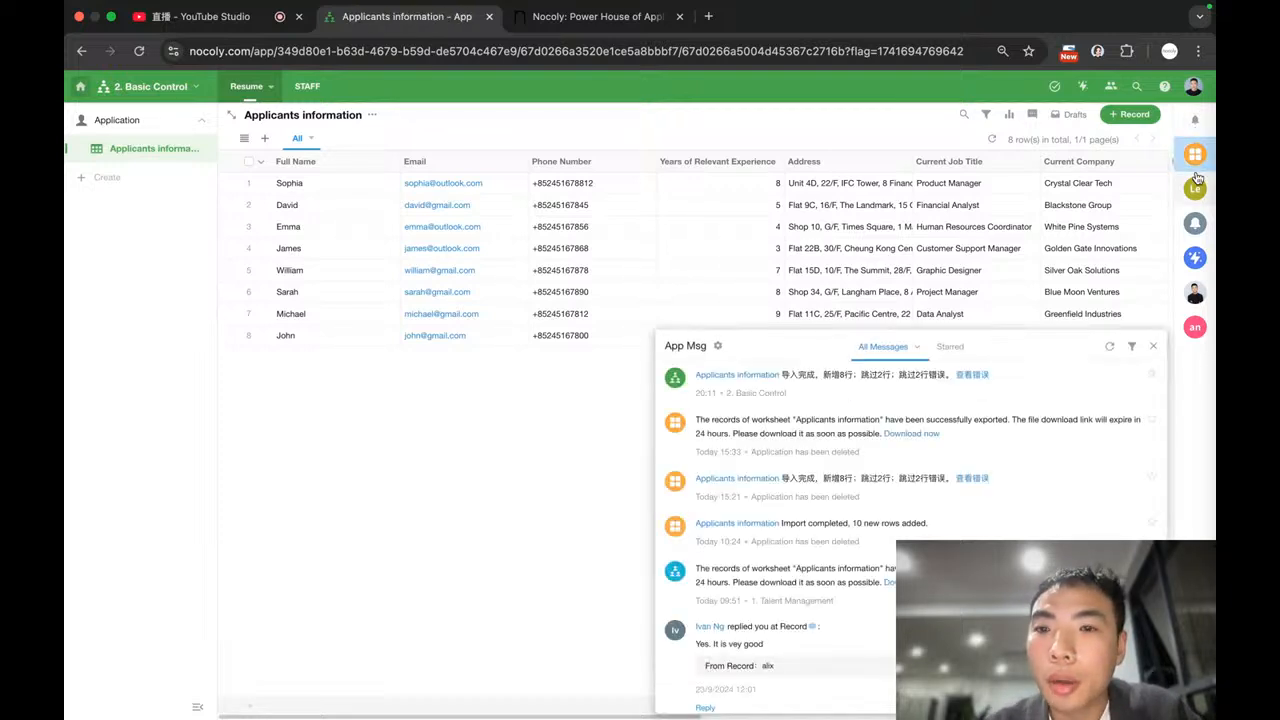
{"action": "left_click", "coordinate": [972, 376]}
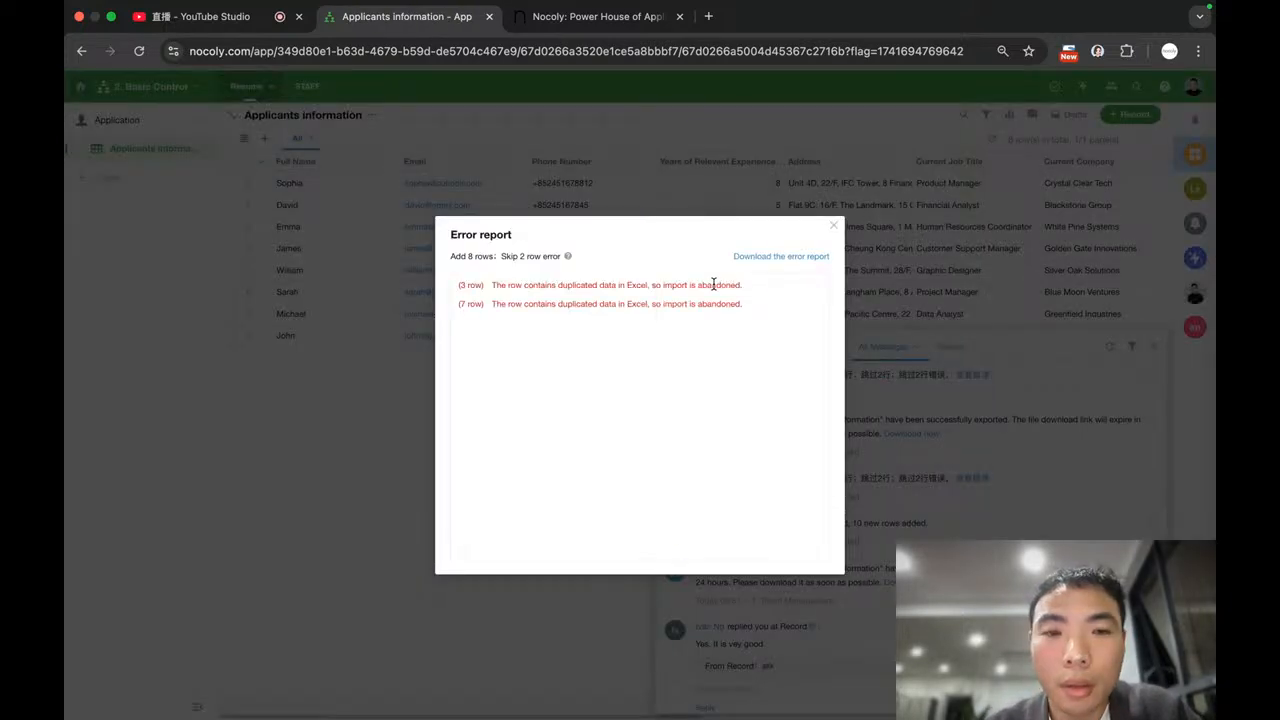
{"action": "left_click", "coordinate": [808, 262]}
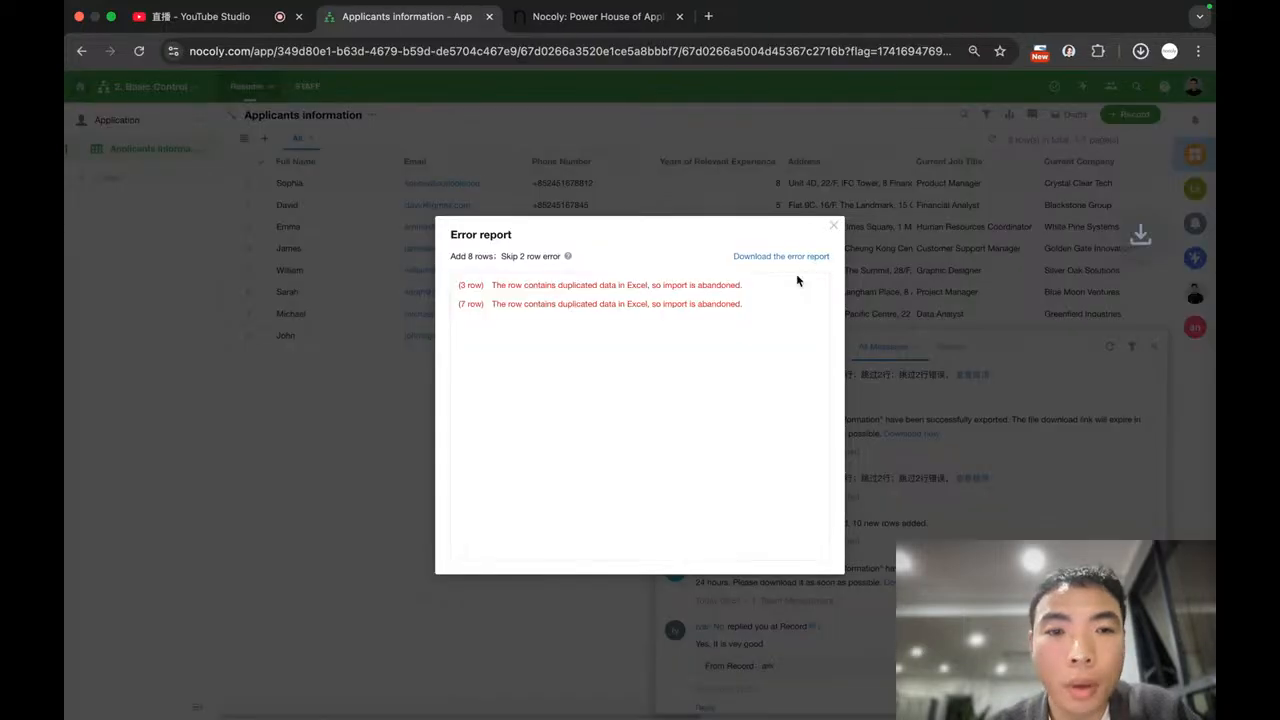
{"action": "left_click", "coordinate": [837, 228]}
{"action": "left_click", "coordinate": [532, 461]}
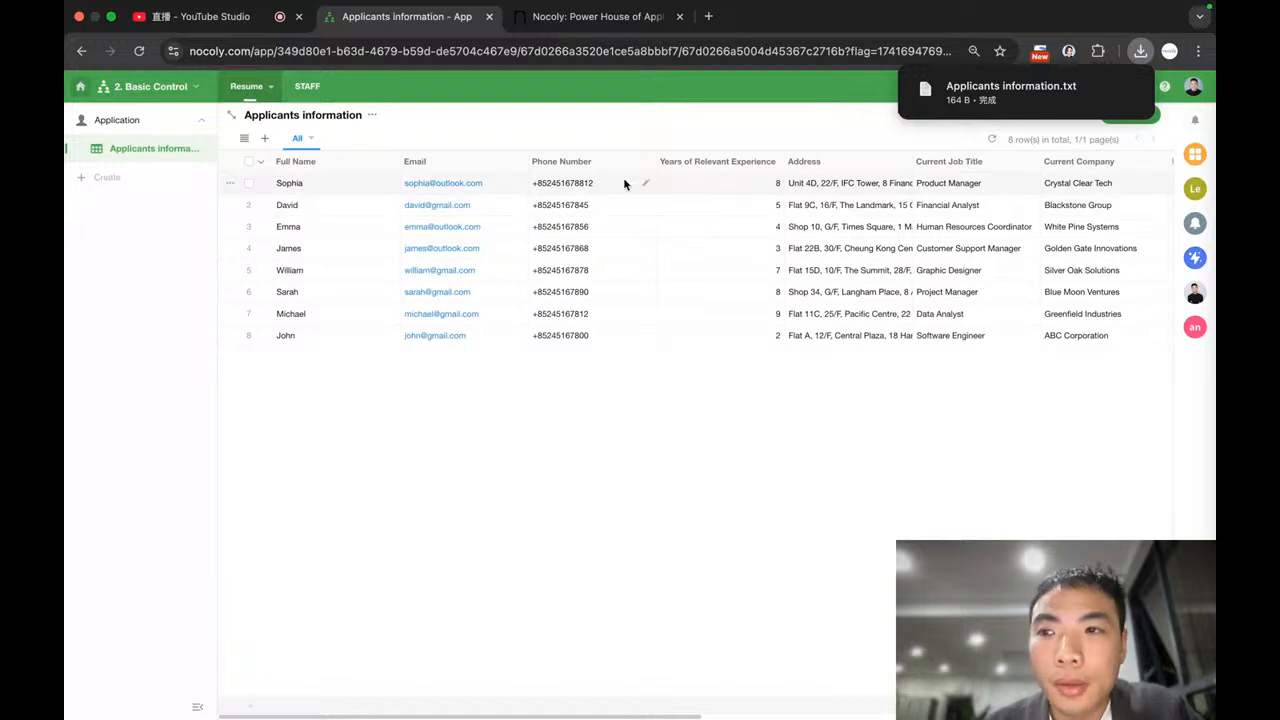
{"action": "left_click_drag", "start_coordinate": [398, 161], "coordinate": [346, 161]}
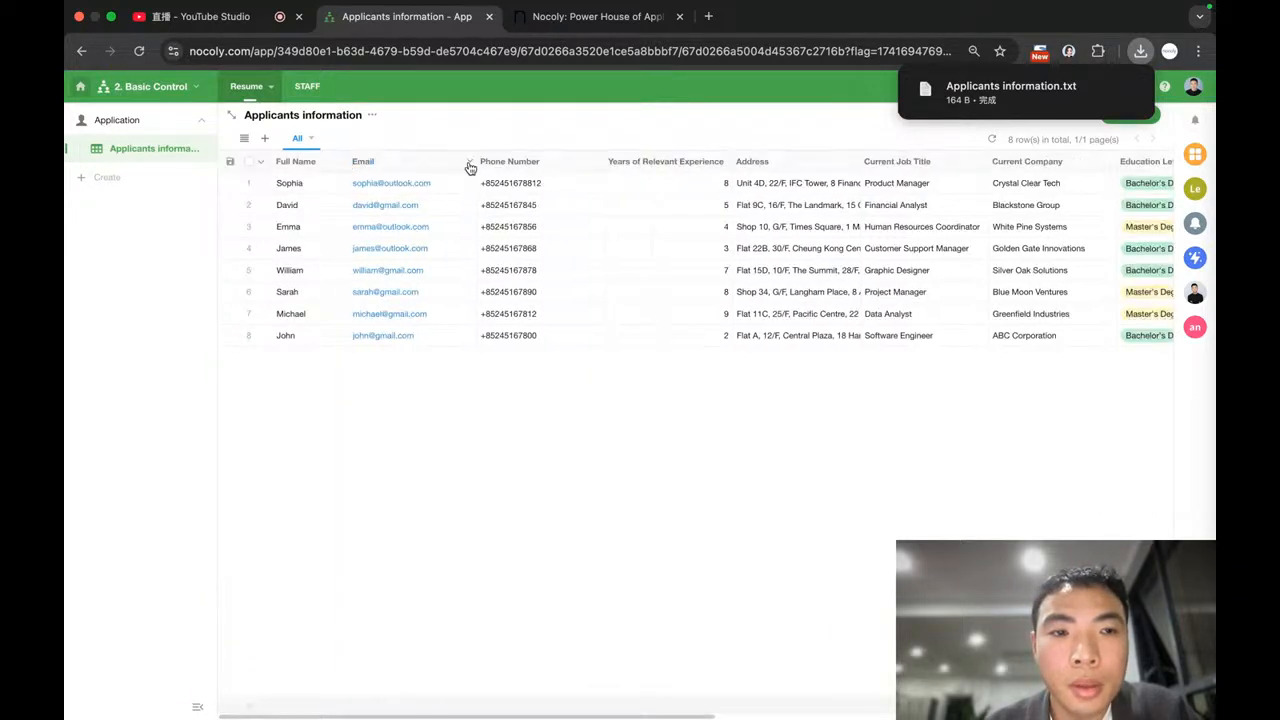
Step: Narrow the Email and Phone Number columns and save the widths as the worksheet style for all users
{"action": "left_click_drag", "start_coordinate": [474, 161], "coordinate": [456, 161]}
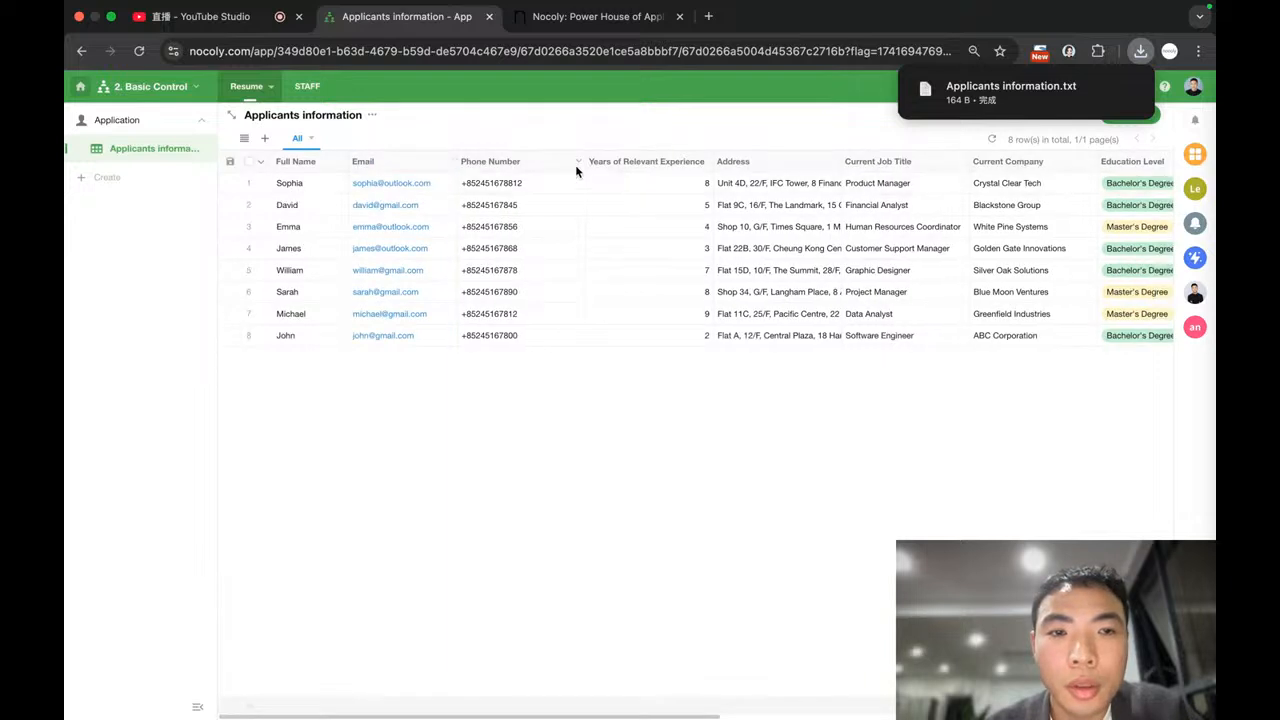
{"action": "left_click_drag", "start_coordinate": [583, 161], "coordinate": [551, 161]}
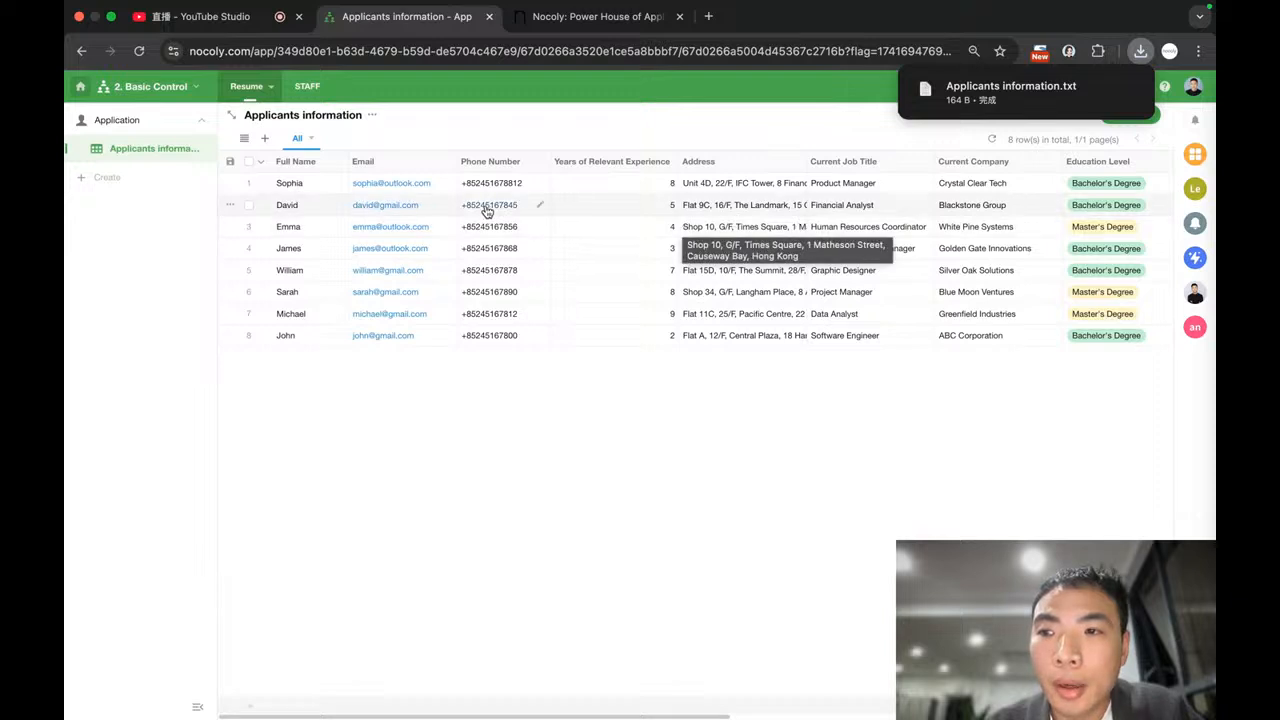
{"action": "left_click", "coordinate": [231, 164]}
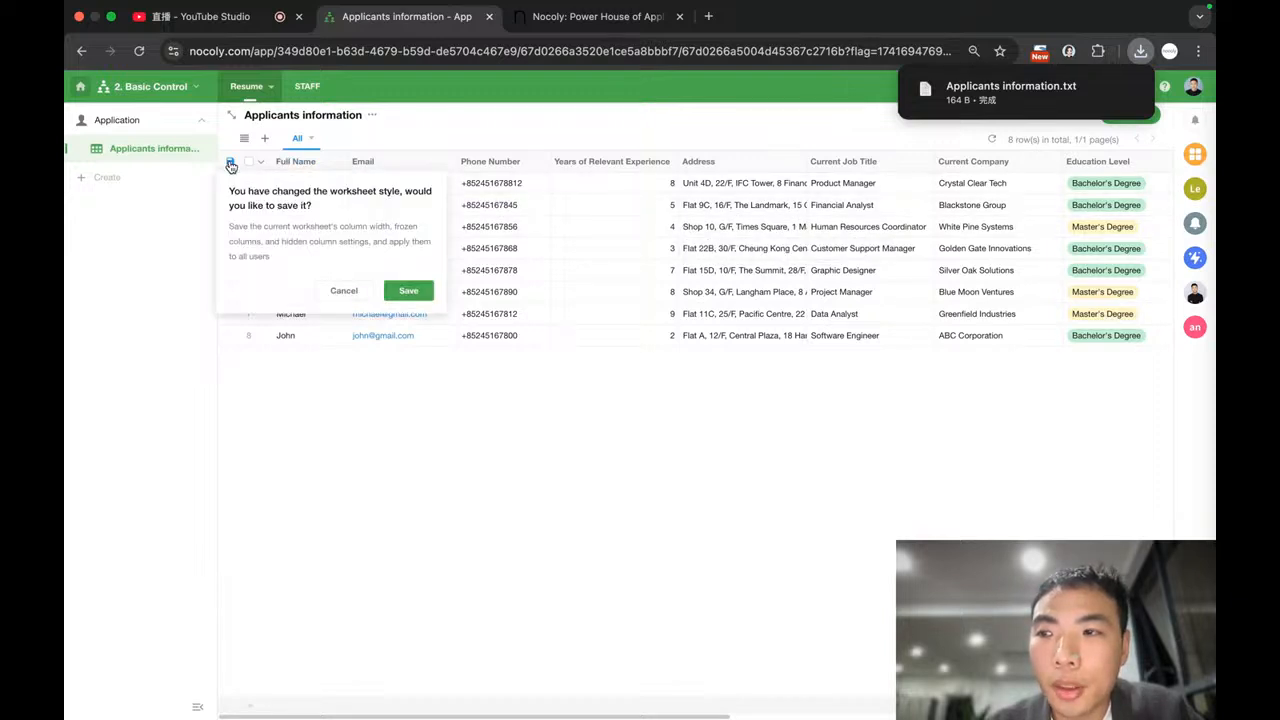
{"action": "left_click", "coordinate": [408, 291]}
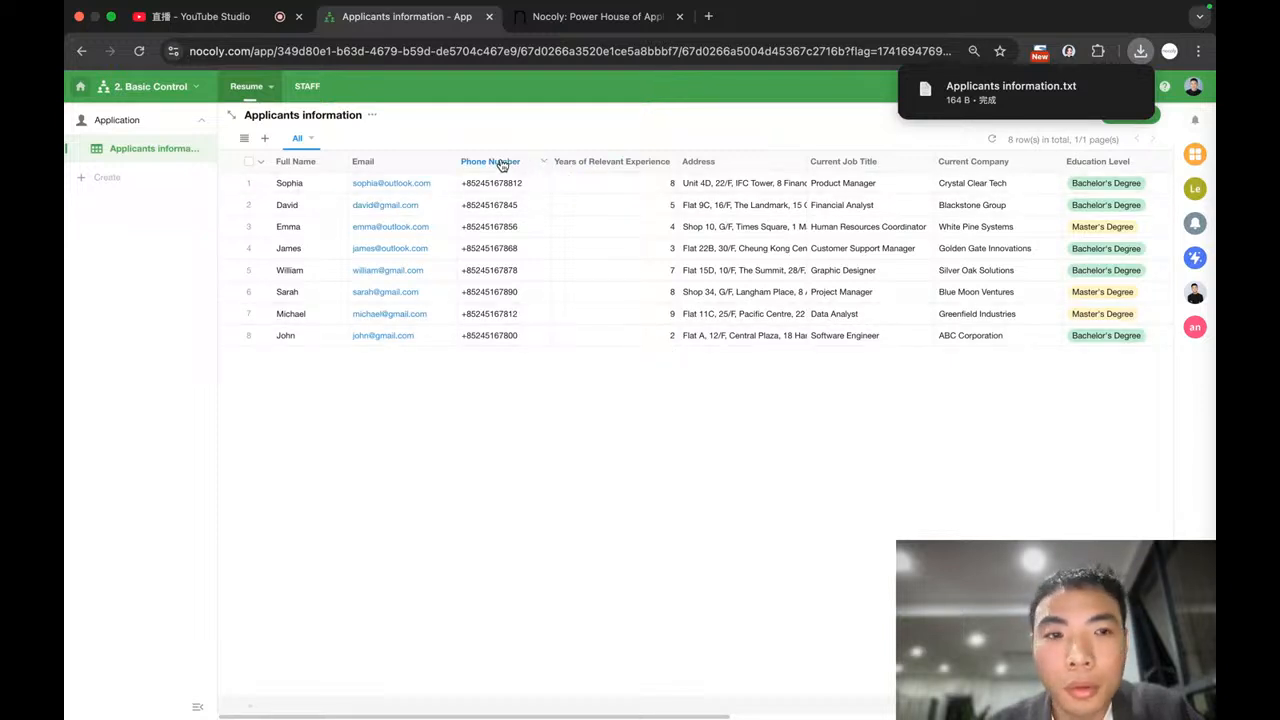
Step: Try ascending sorts on Phone Number and Full Name, finishing with Years of Relevant Experience 1 → 9
{"action": "left_click", "coordinate": [343, 165]}
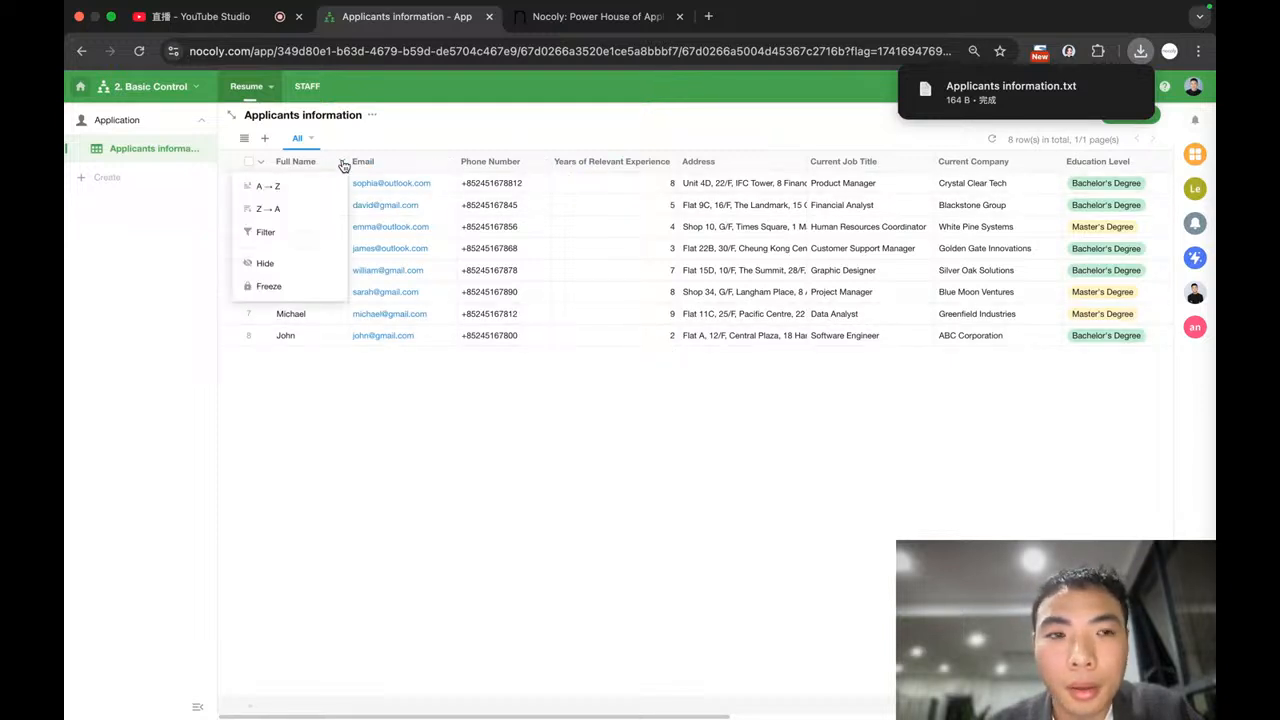
{"action": "left_click", "coordinate": [448, 165]}
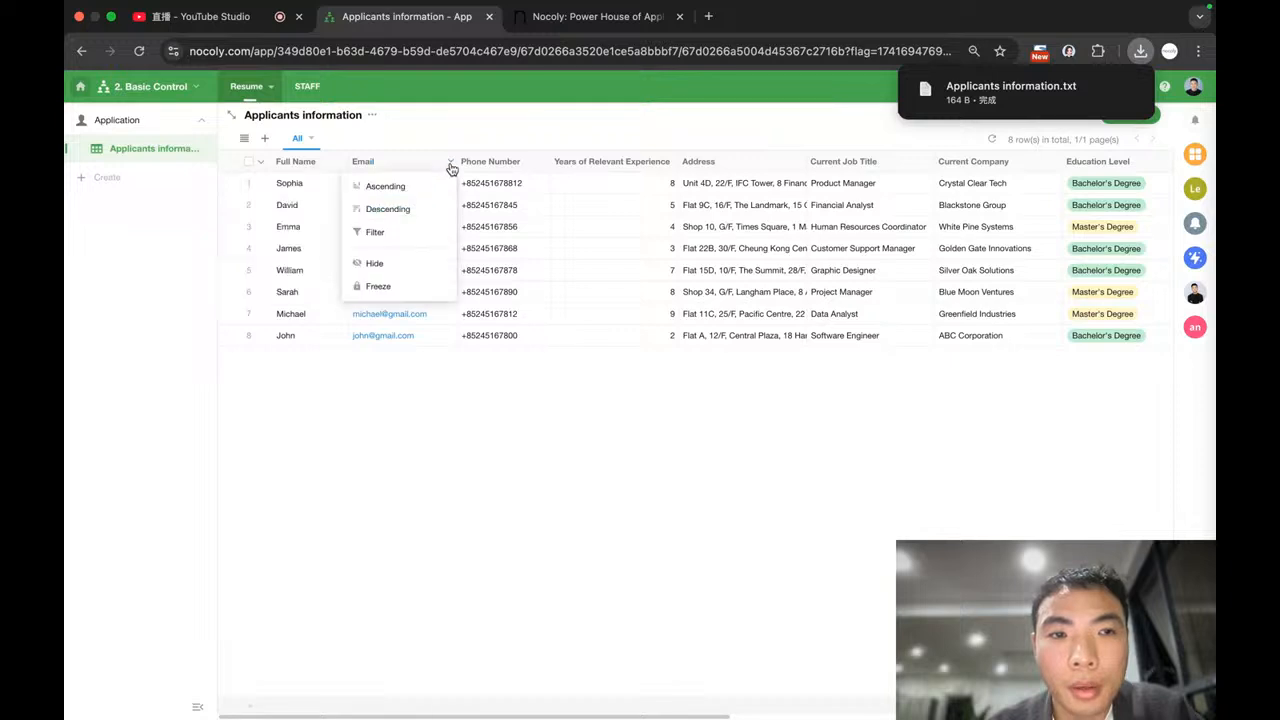
{"action": "left_click", "coordinate": [545, 166]}
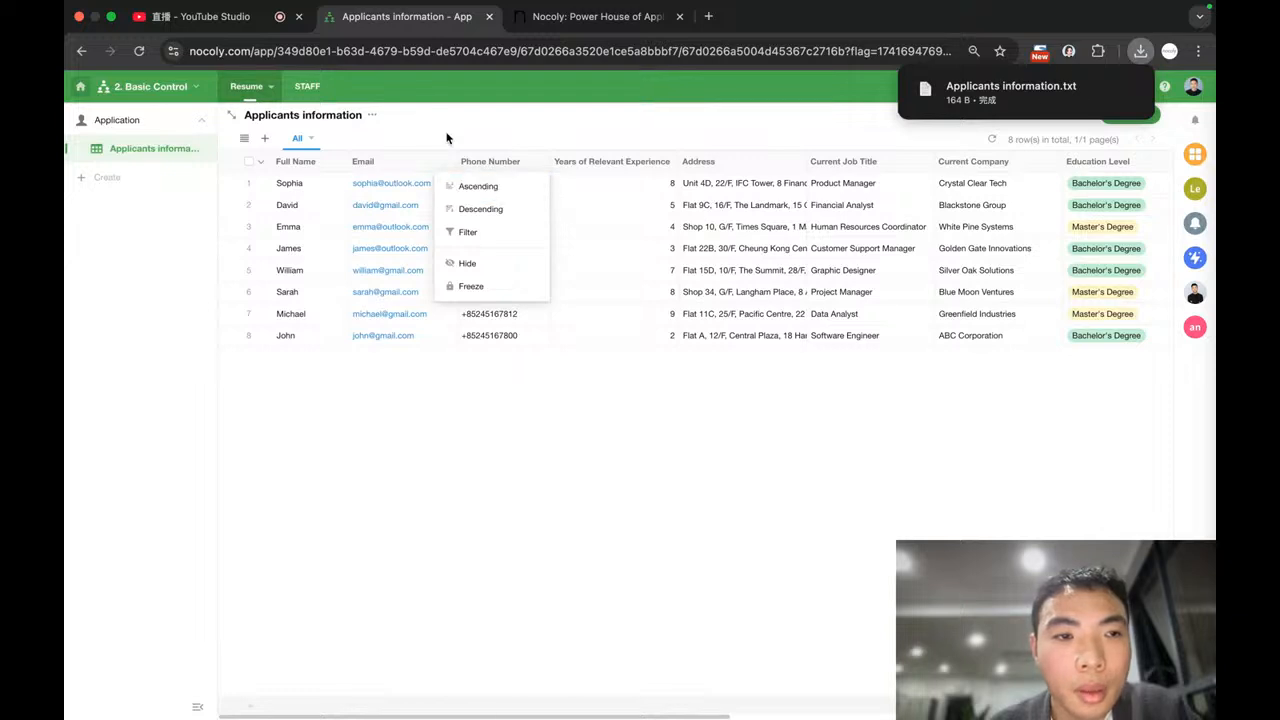
{"action": "left_click", "coordinate": [479, 186]}
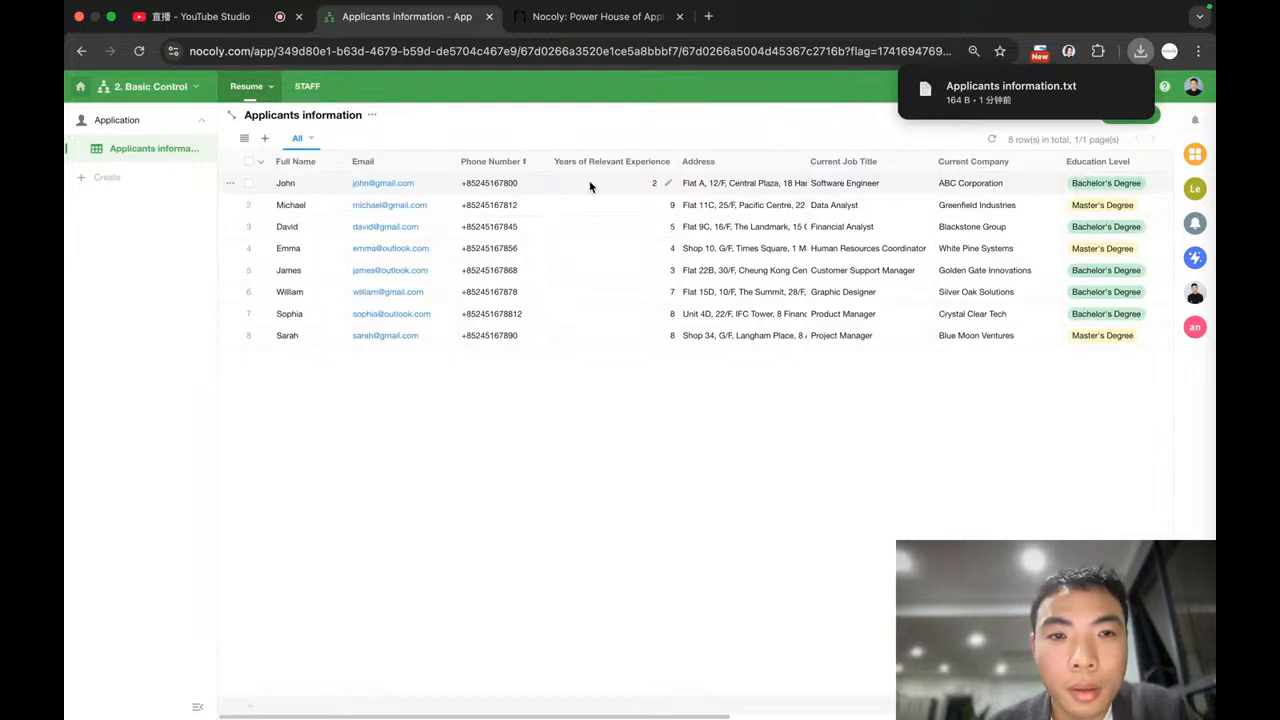
{"action": "left_click", "coordinate": [672, 163]}
{"action": "left_click", "coordinate": [598, 186]}
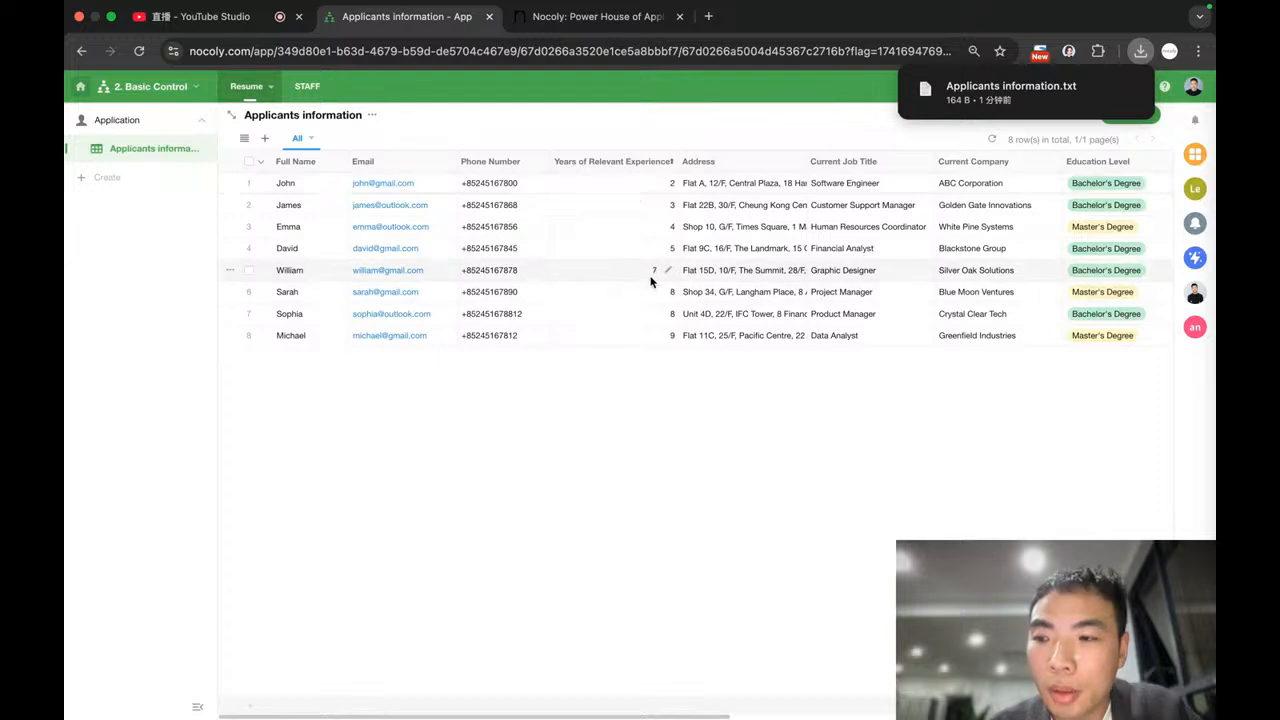
{"action": "left_click", "coordinate": [342, 165]}
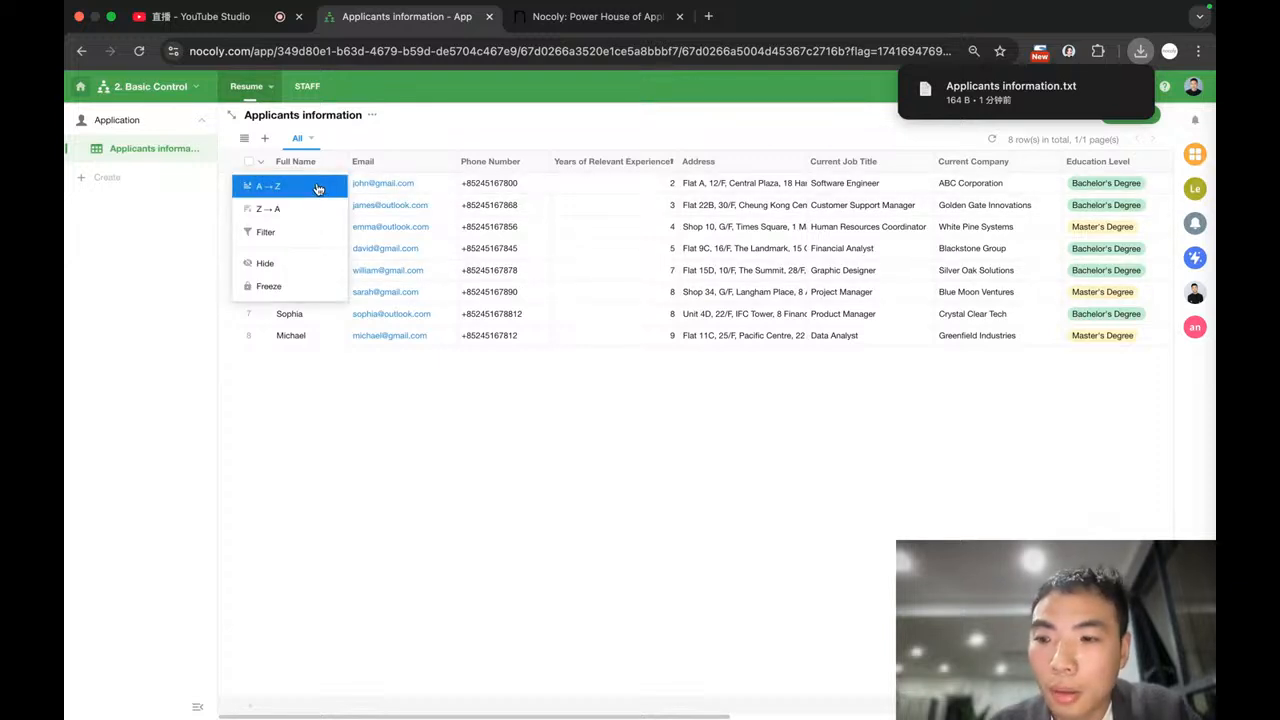
{"action": "left_click", "coordinate": [318, 189]}
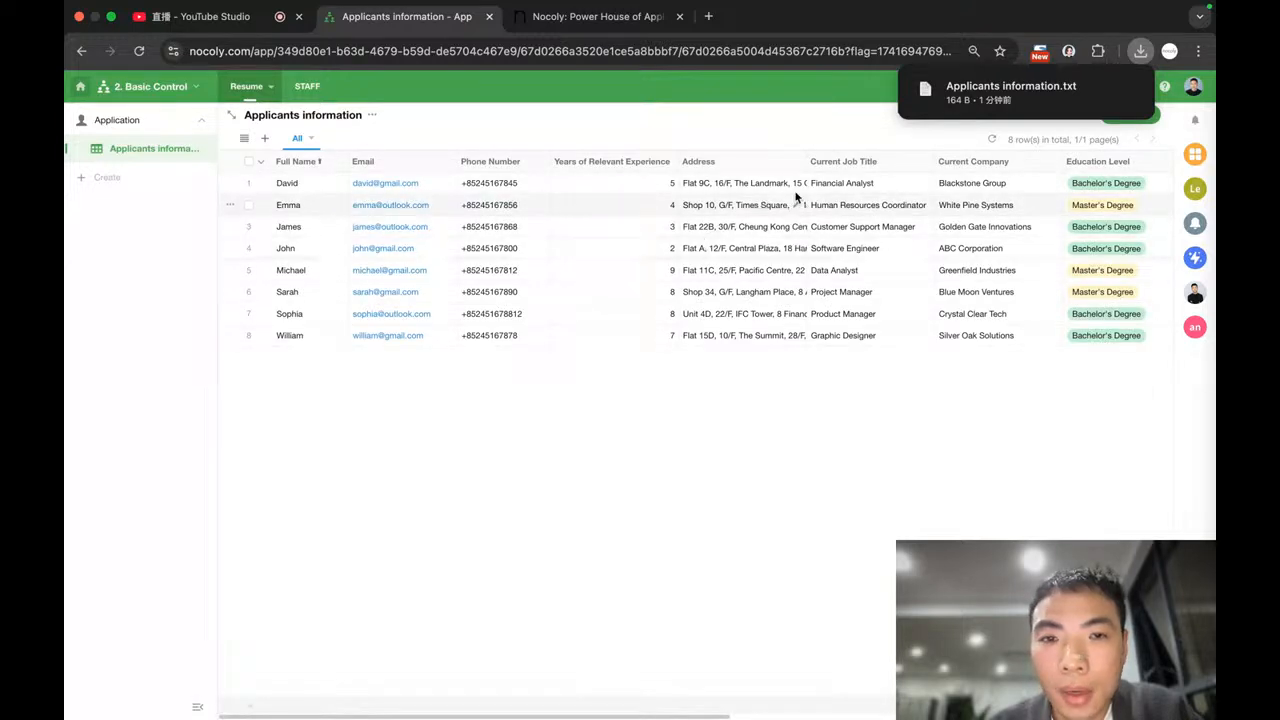
{"action": "left_click", "coordinate": [671, 163]}
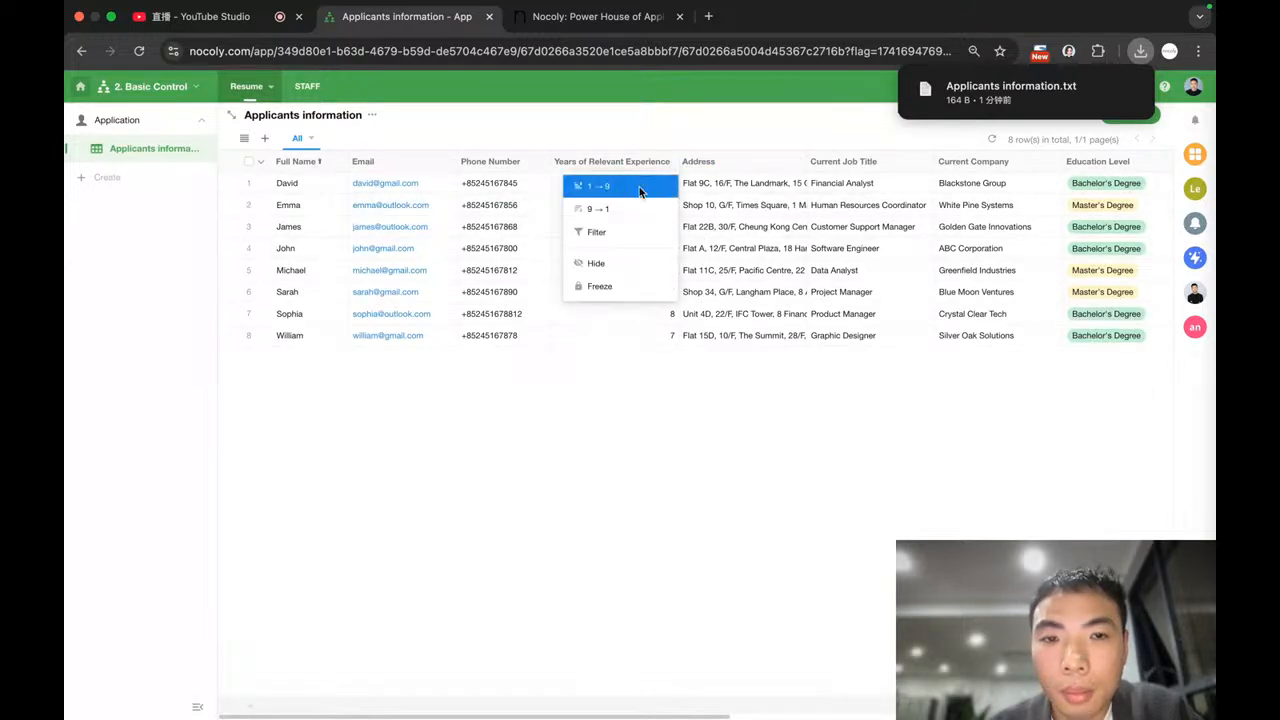
{"action": "left_click", "coordinate": [637, 187]}
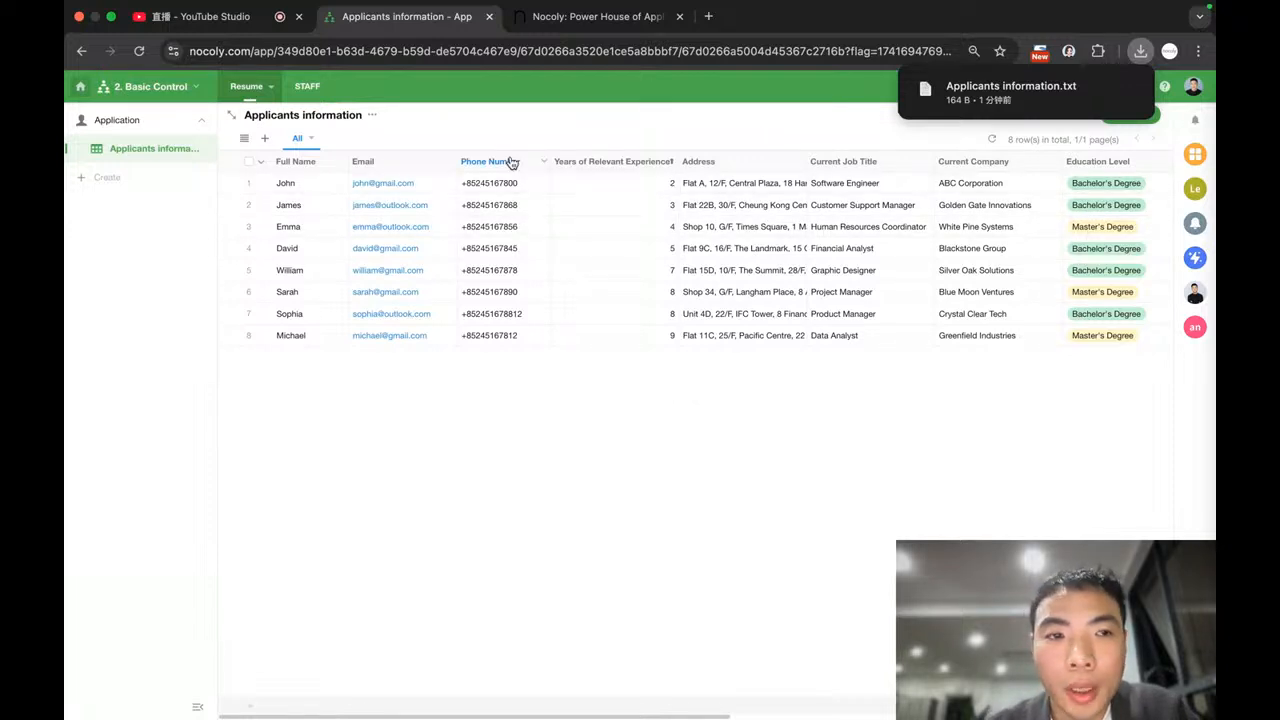
Step: Hide the Address column, then reload the page so Address returns in Sophia-to-John order
{"action": "left_click", "coordinate": [451, 165]}
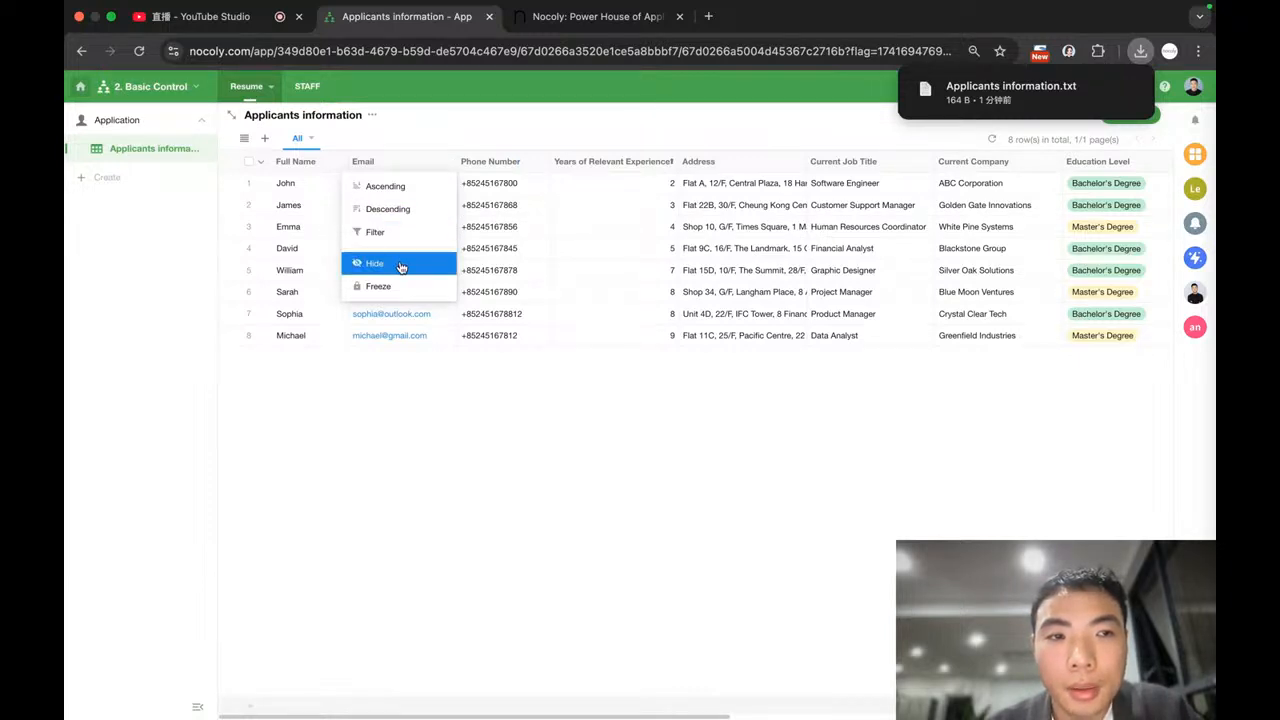
{"action": "left_click", "coordinate": [409, 137]}
{"action": "scroll", "coordinate": [529, 240], "scroll_direction": "right", "scroll_amount": 3}
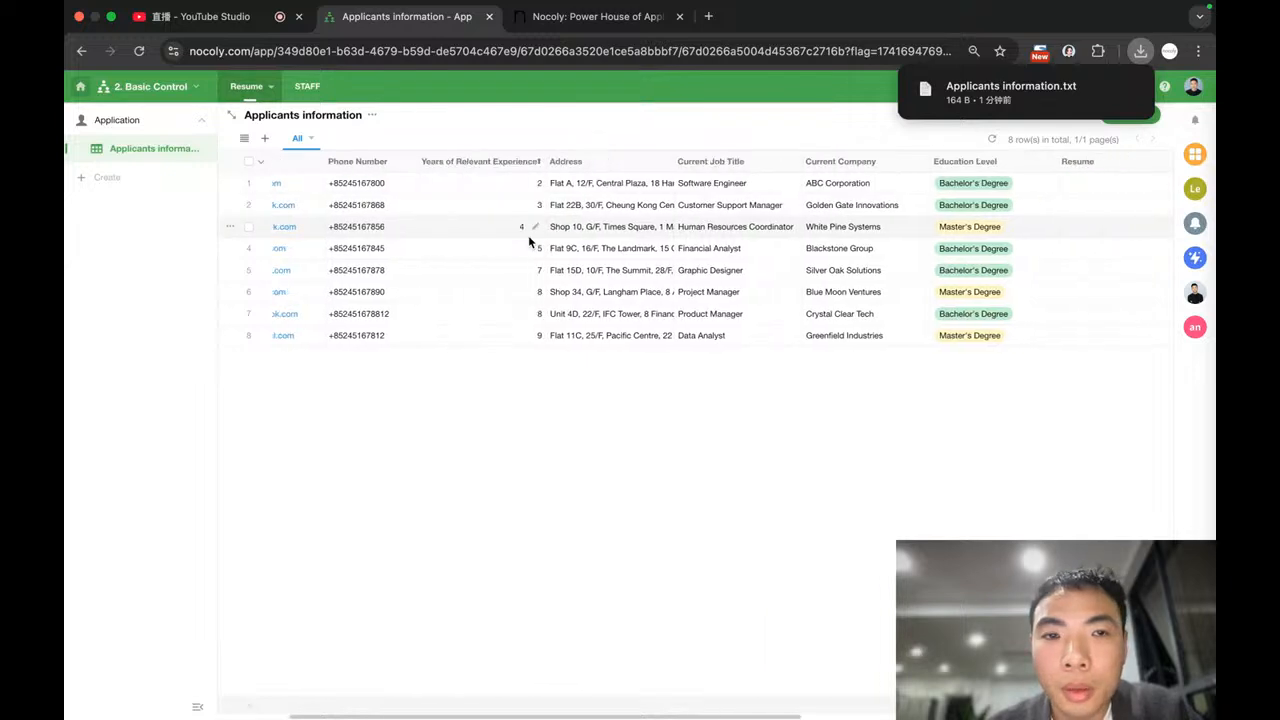
{"action": "scroll", "coordinate": [537, 243], "scroll_direction": "right", "scroll_amount": 2}
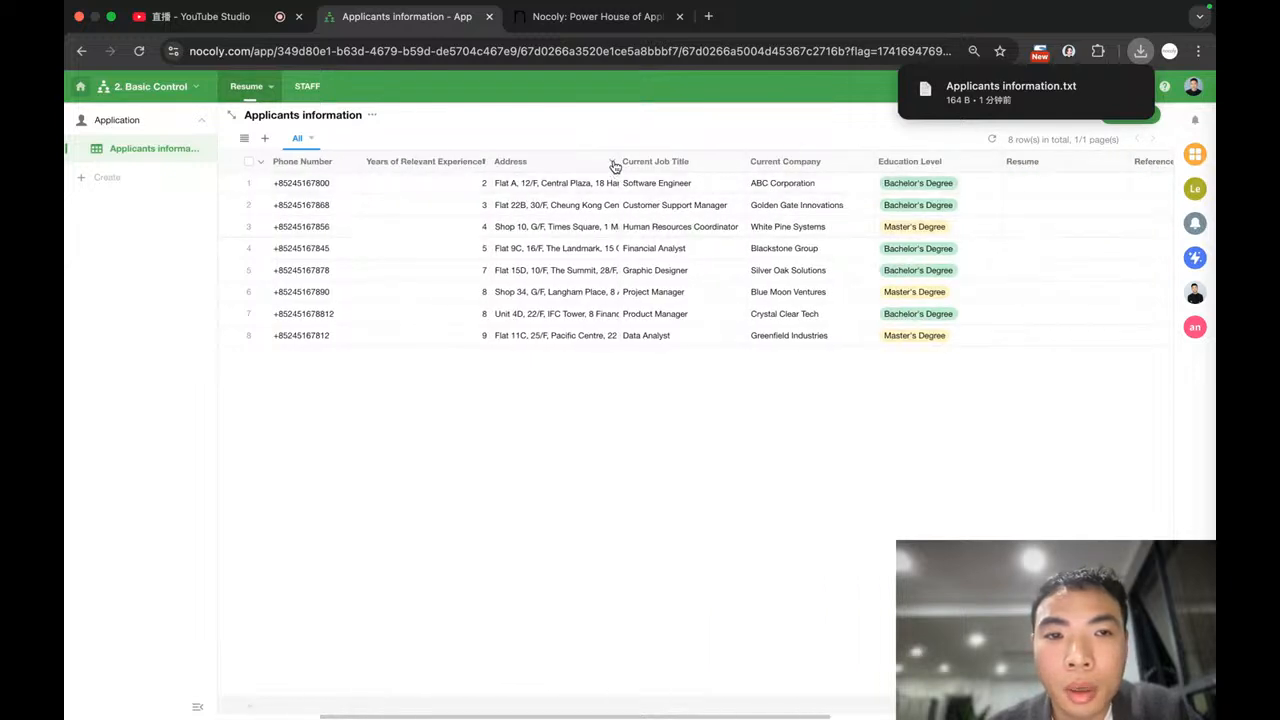
{"action": "left_click", "coordinate": [614, 164]}
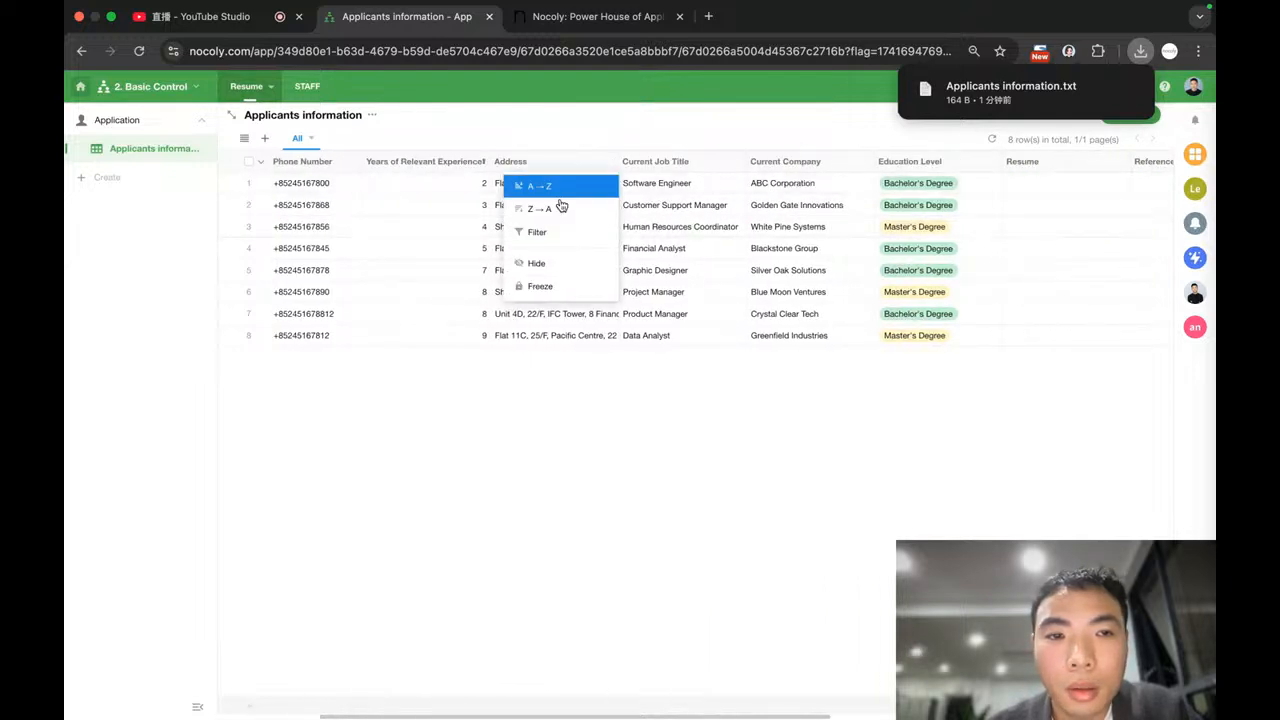
{"action": "left_click", "coordinate": [552, 265]}
{"action": "scroll", "coordinate": [568, 270], "scroll_direction": "left", "scroll_amount": 5}
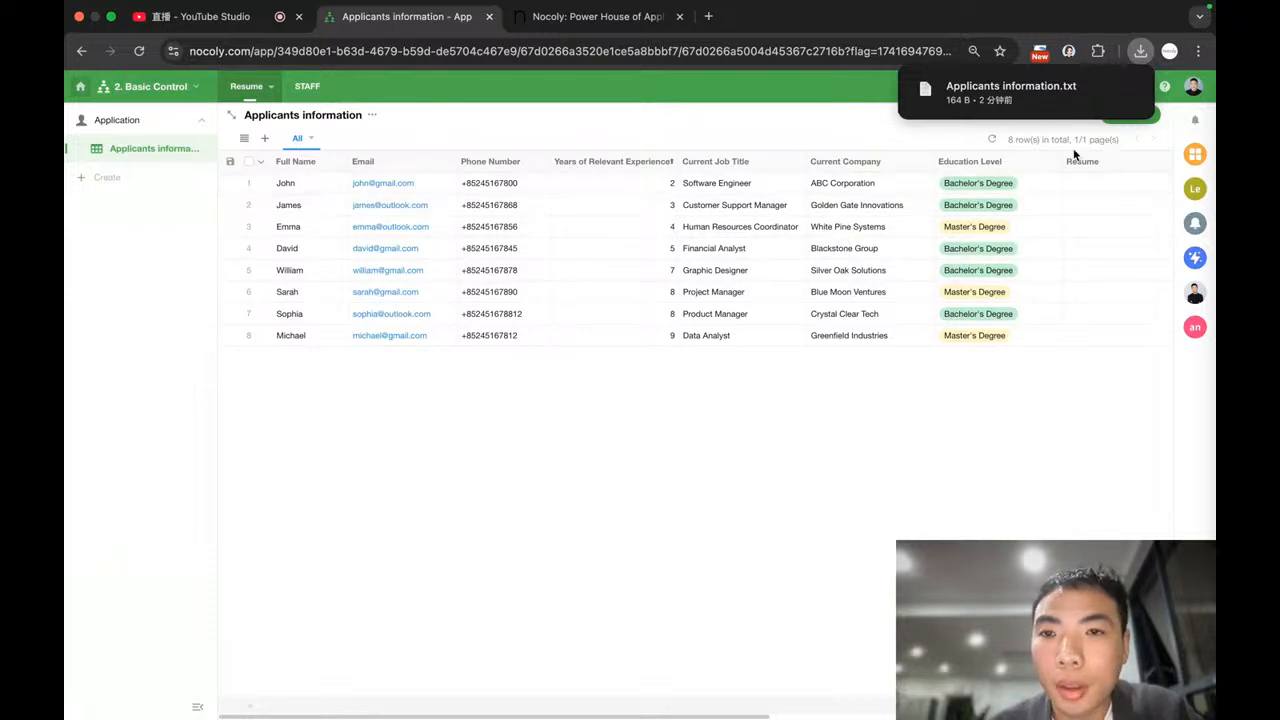
{"action": "left_click", "coordinate": [139, 51]}
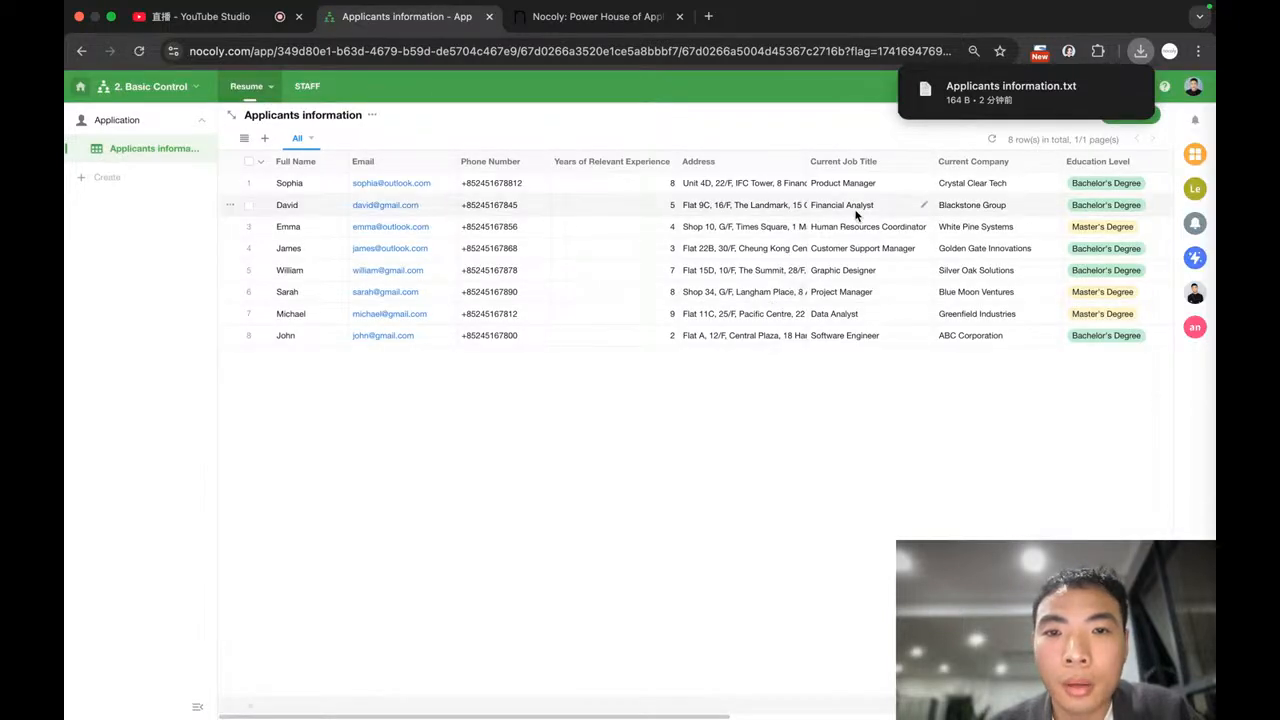
{"action": "left_click", "coordinate": [800, 166]}
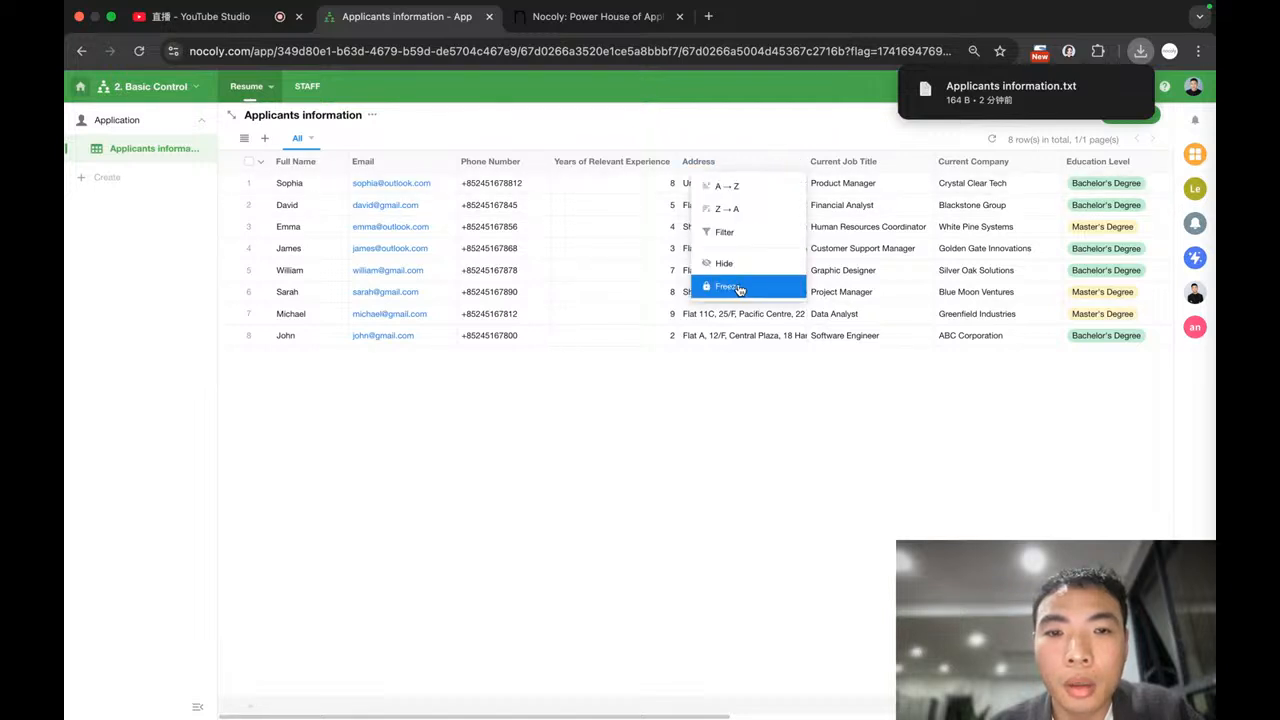
{"action": "left_click", "coordinate": [736, 272]}
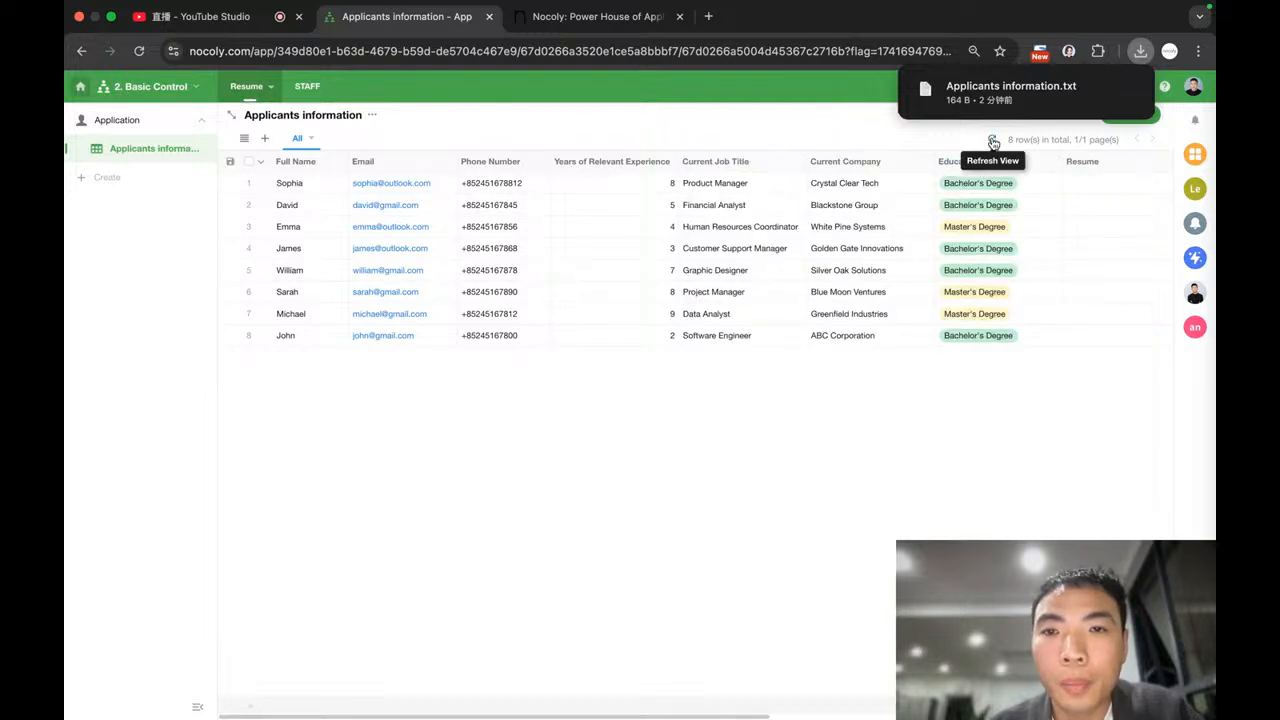
{"action": "left_click", "coordinate": [993, 142]}
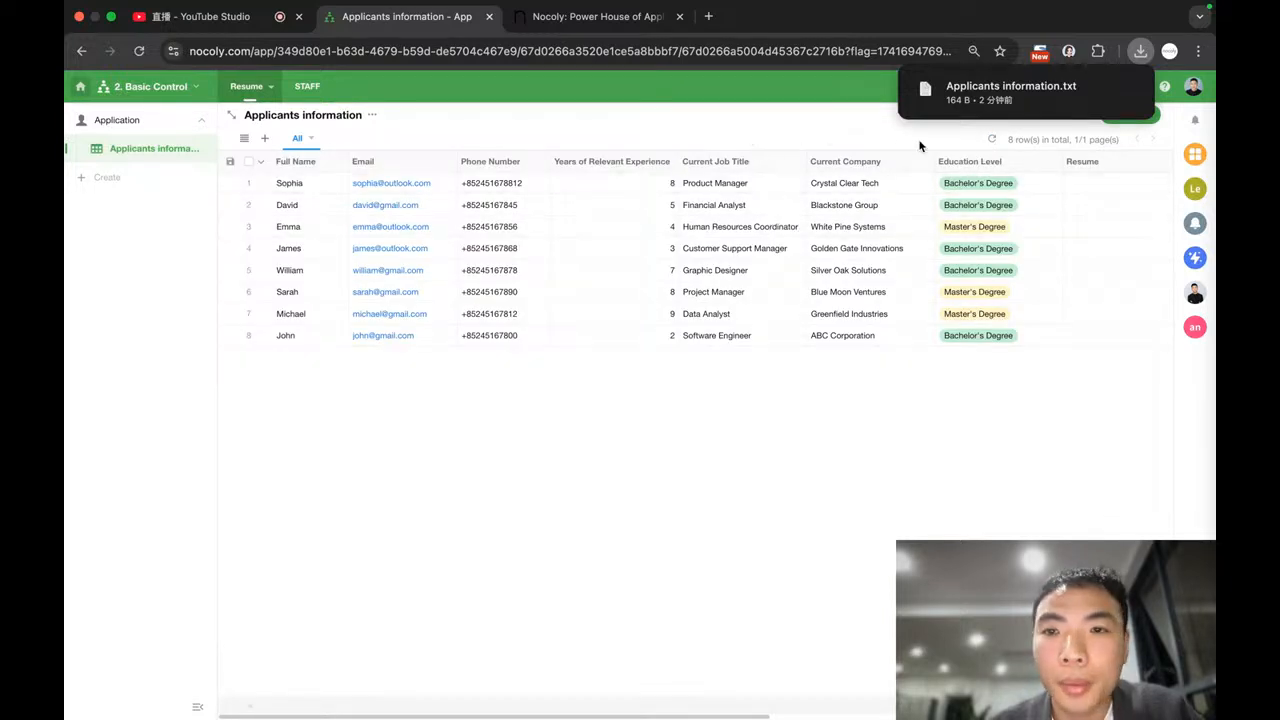
{"action": "left_click", "coordinate": [140, 55]}
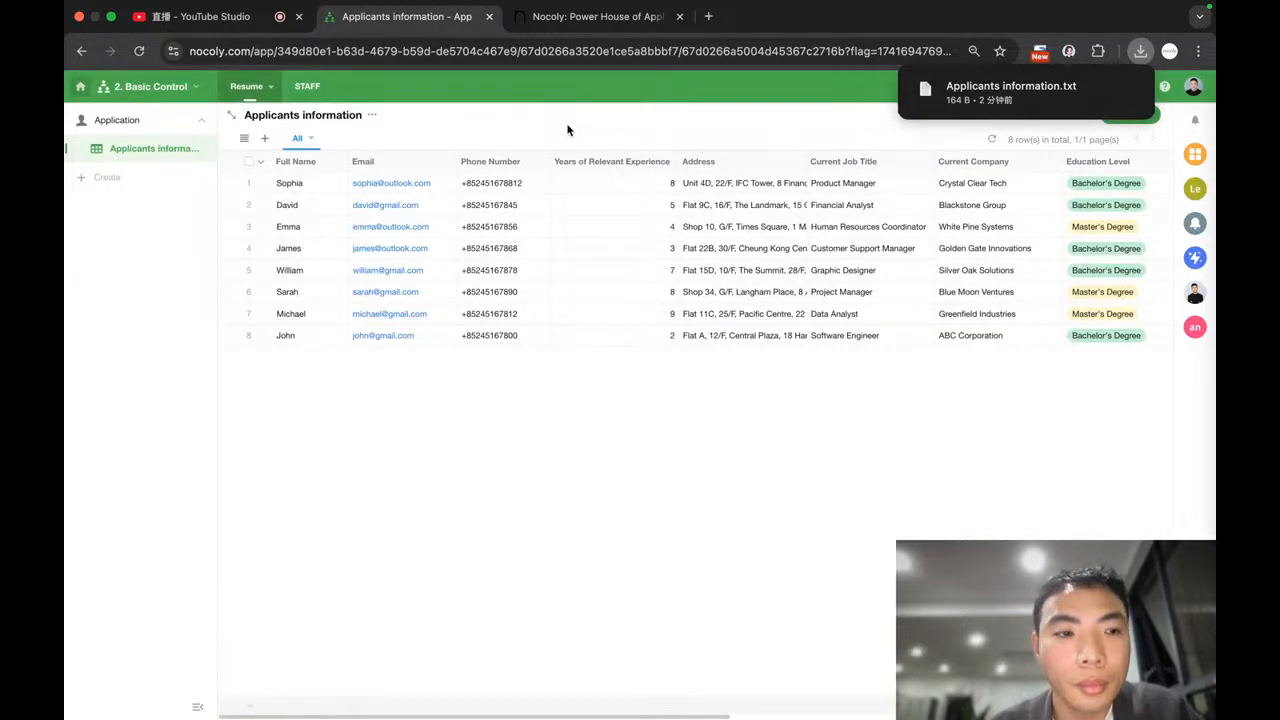
{"action": "left_click", "coordinate": [341, 166]}
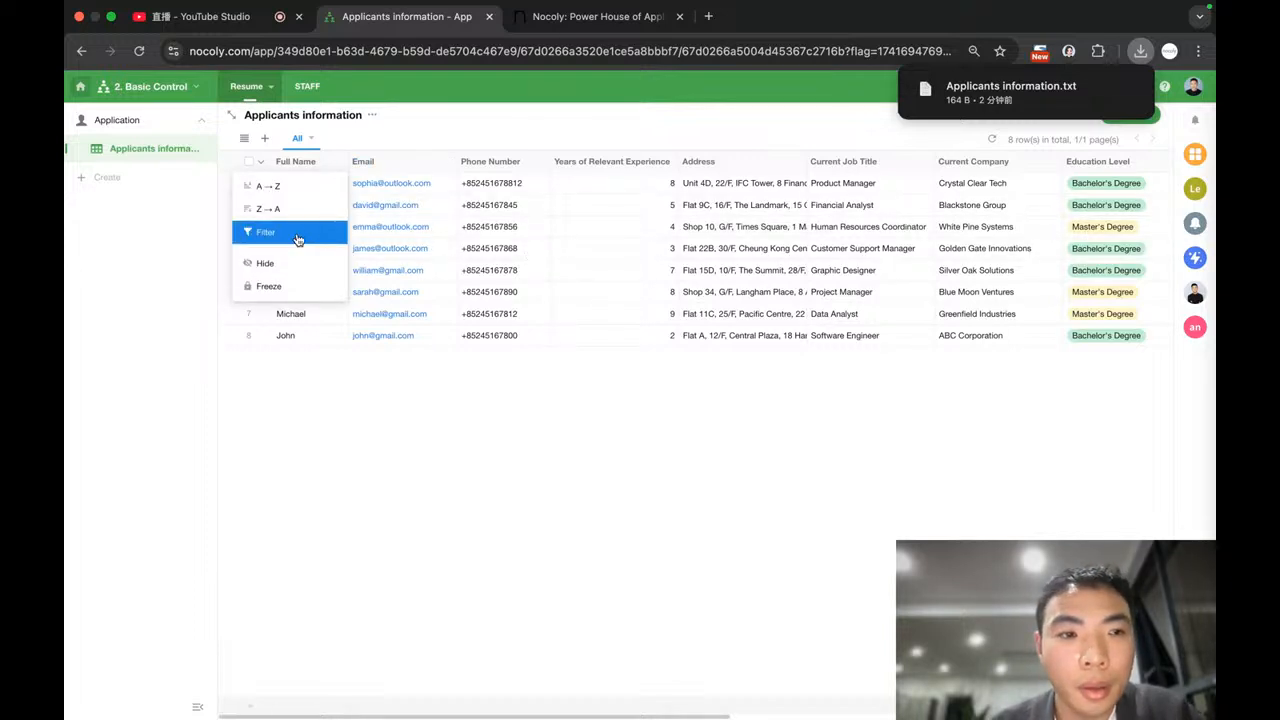
{"action": "left_click", "coordinate": [417, 139]}
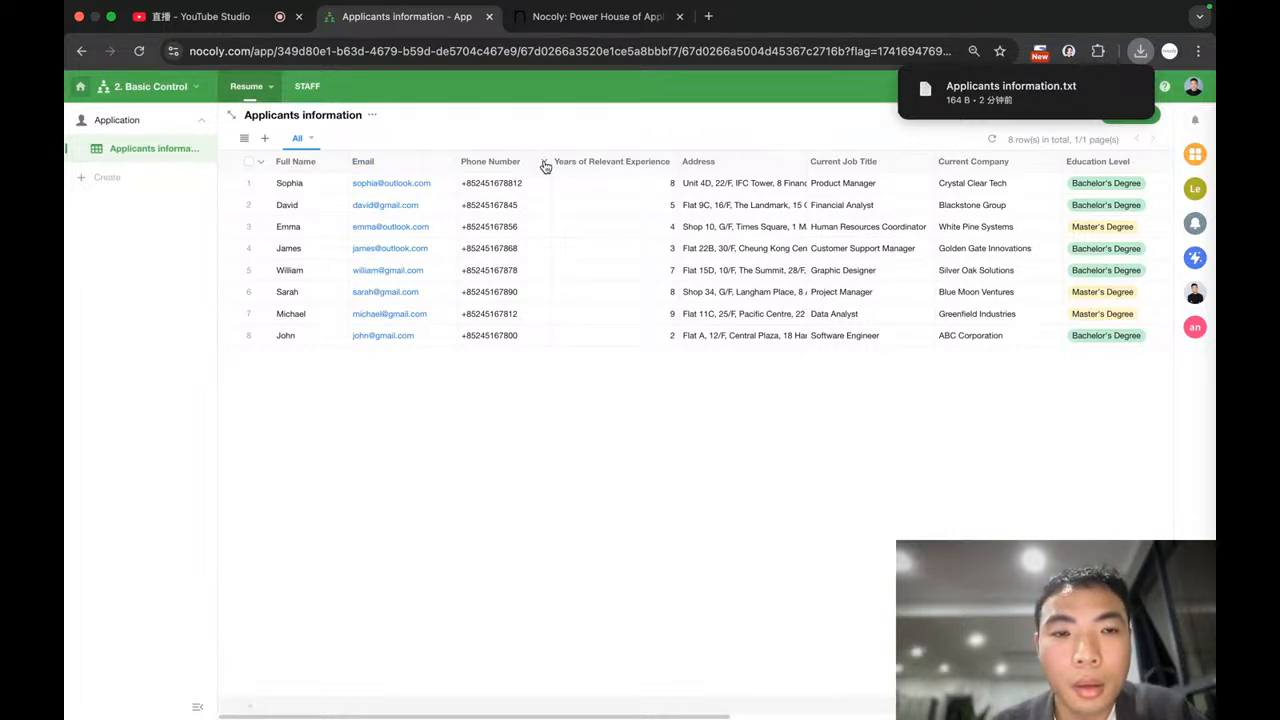
{"action": "left_click", "coordinate": [545, 166]}
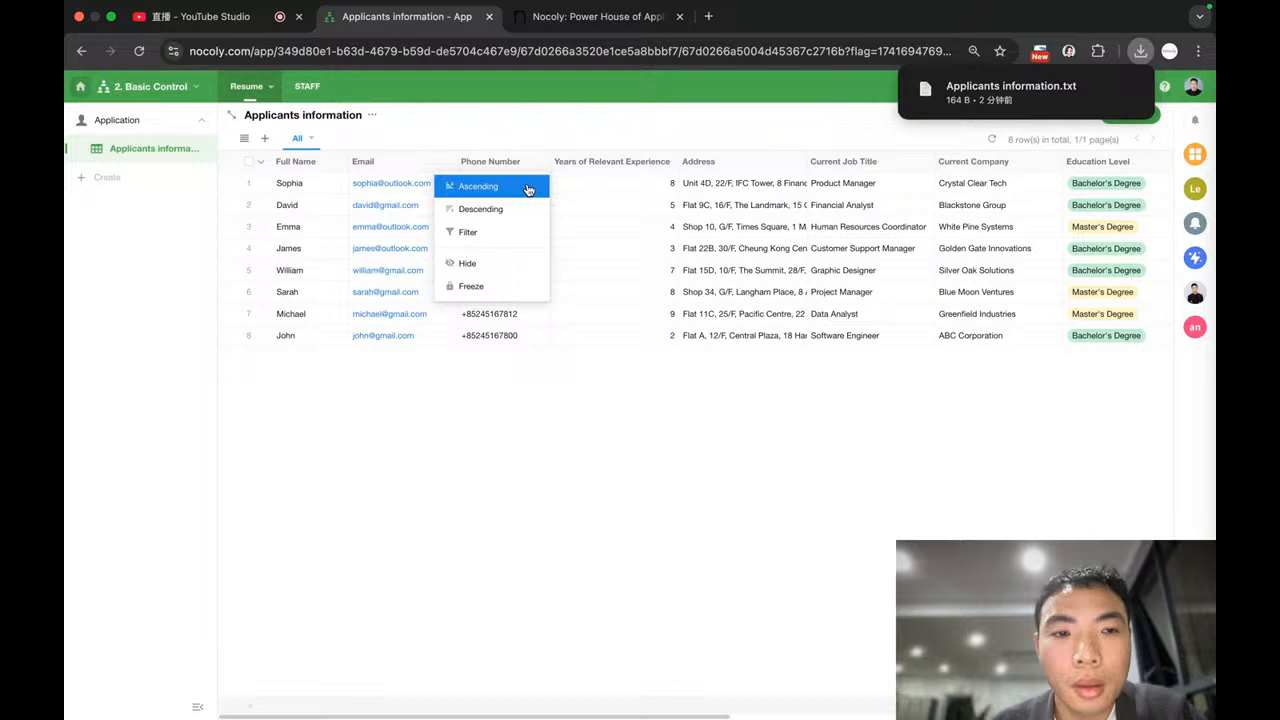
{"action": "left_click", "coordinate": [484, 234]}
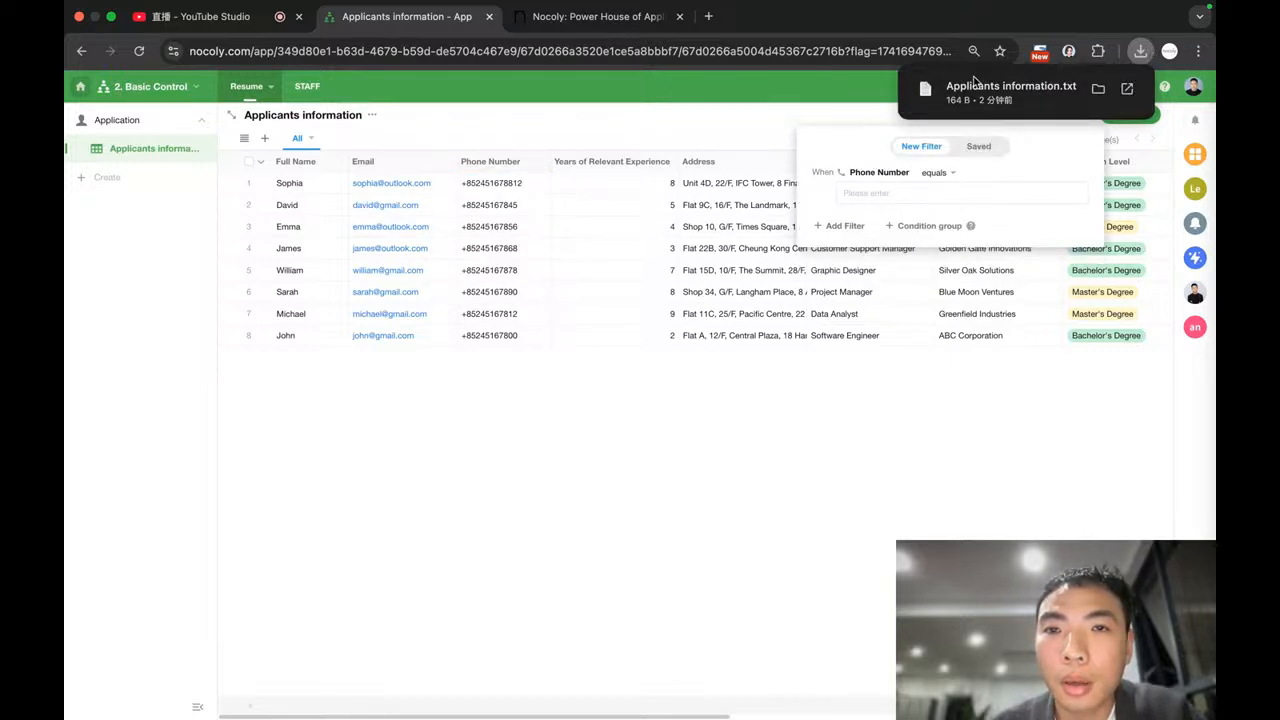
{"action": "left_click", "coordinate": [935, 96]}
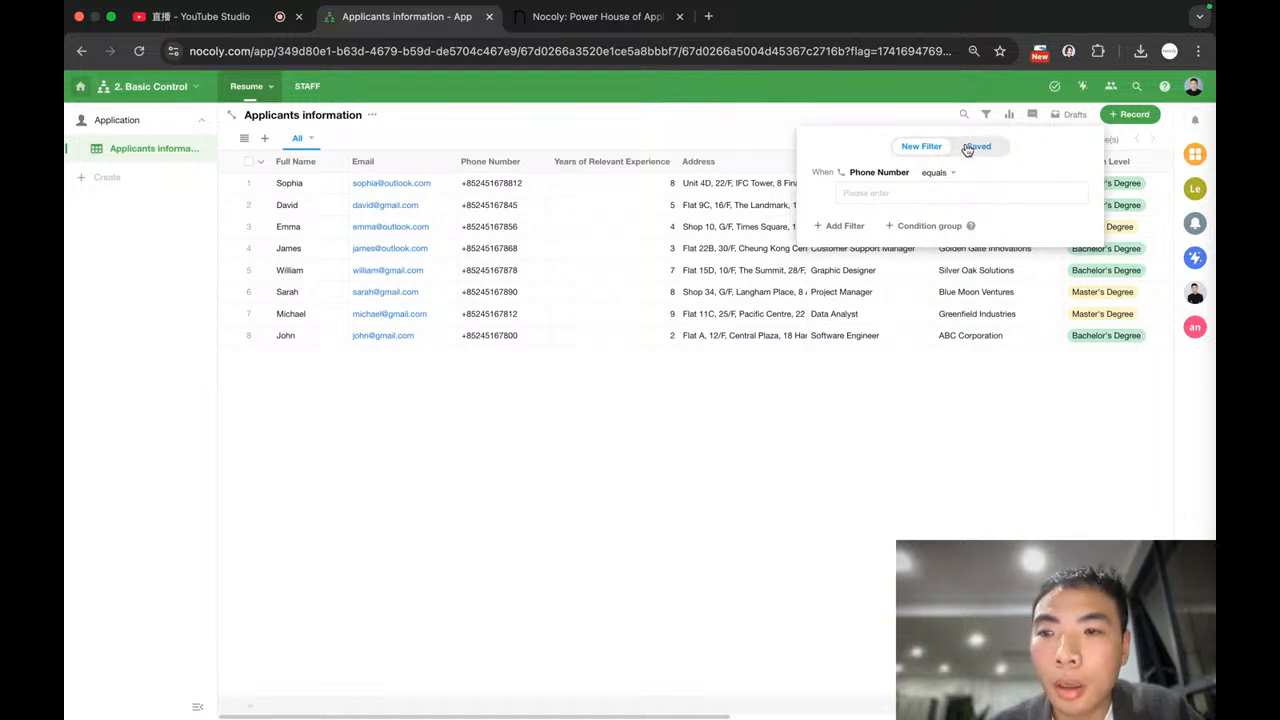
{"action": "left_click", "coordinate": [733, 137]}
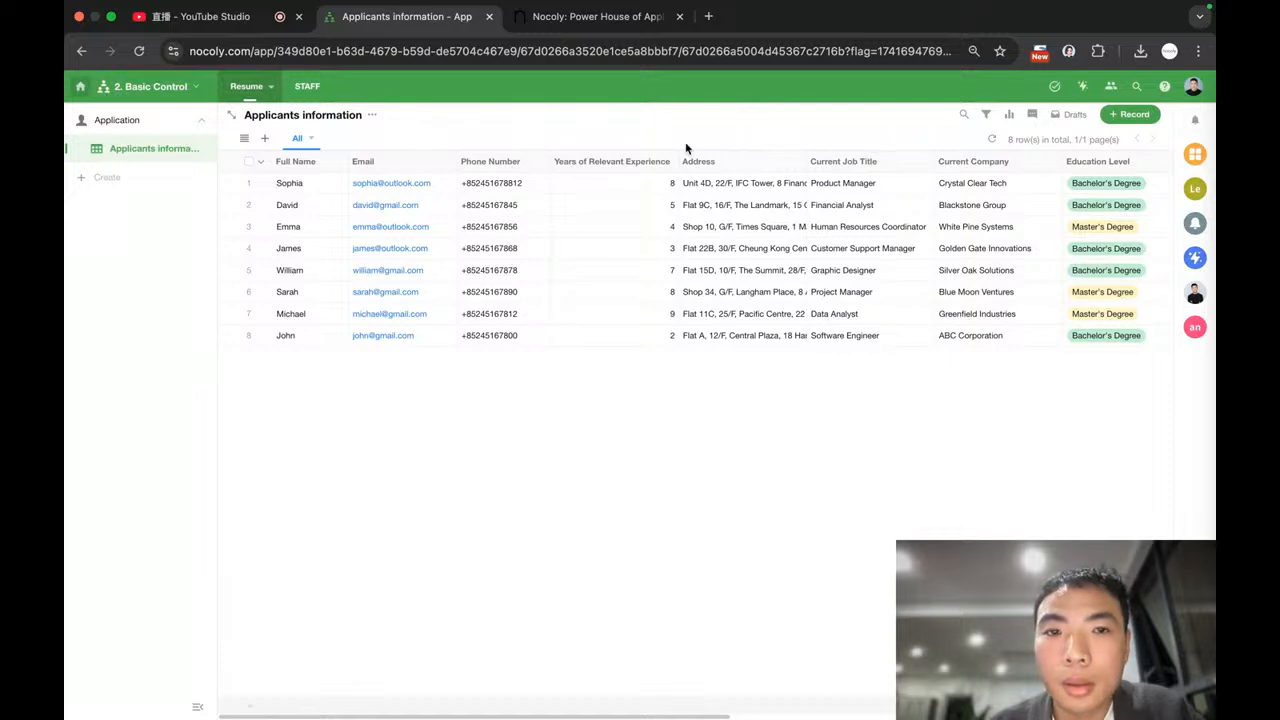
Step: Filter Years of Relevant Experience to the range 3–6, removing the Phone Number condition
{"action": "left_click", "coordinate": [673, 167]}
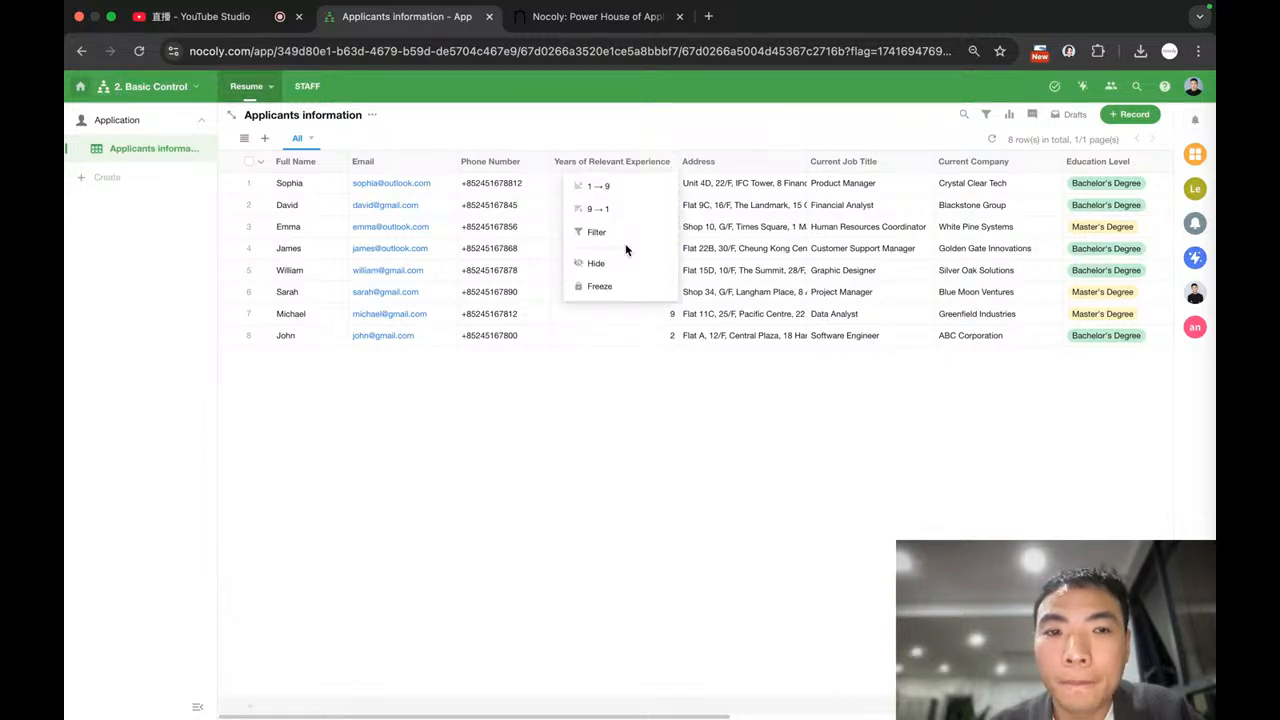
{"action": "left_click", "coordinate": [628, 236]}
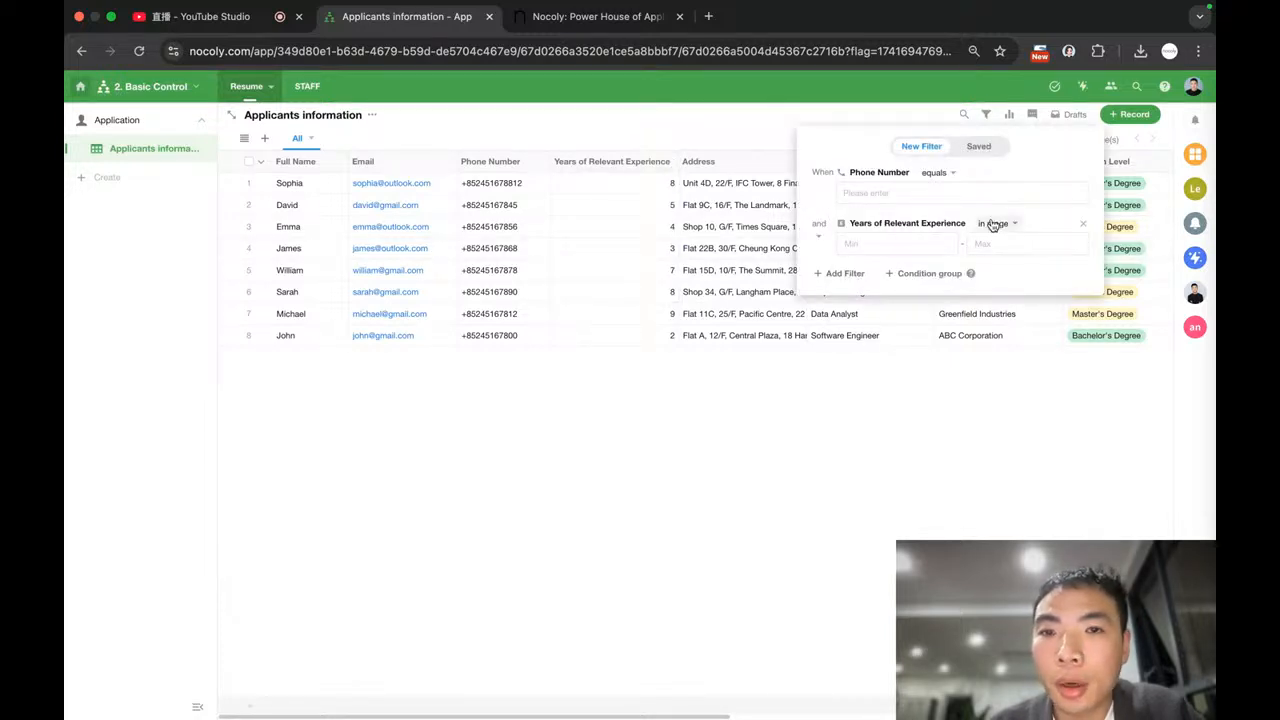
{"action": "left_click", "coordinate": [945, 176]}
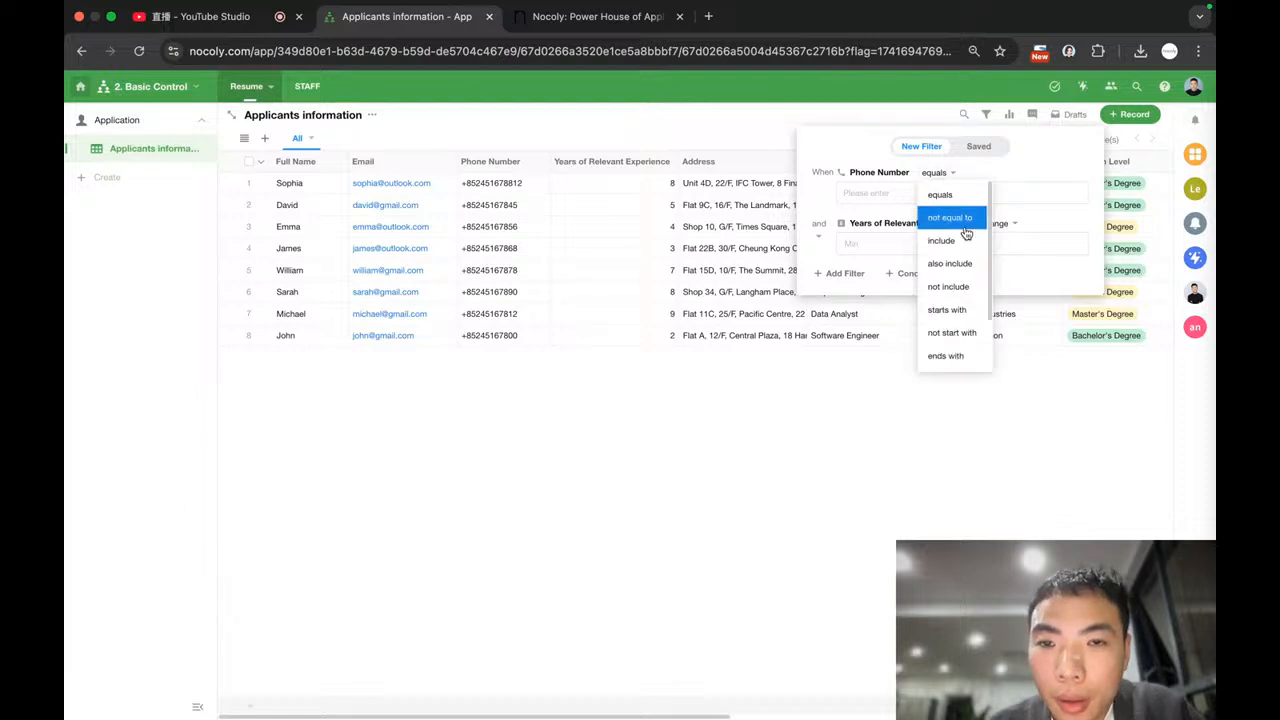
{"action": "scroll", "coordinate": [963, 240], "scroll_direction": "down", "scroll_amount": 2}
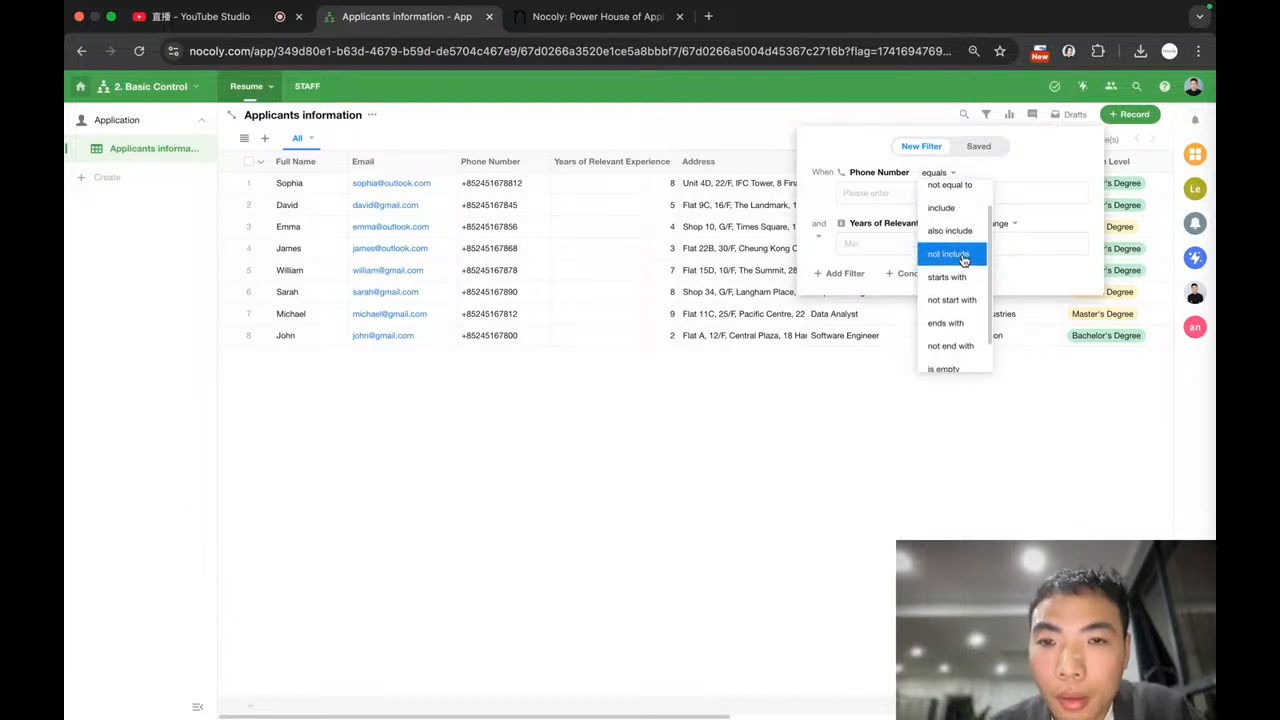
{"action": "scroll", "coordinate": [963, 260], "scroll_direction": "up", "scroll_amount": 2}
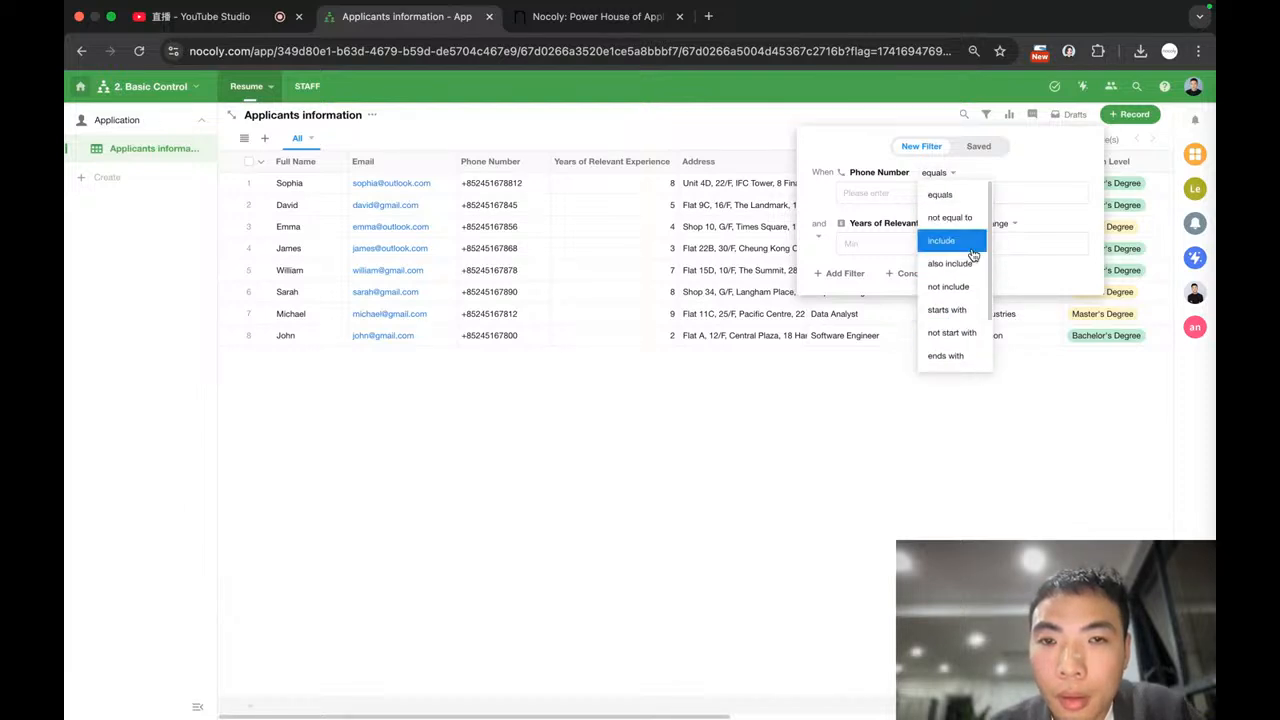
{"action": "left_click", "coordinate": [1085, 176]}
{"action": "left_click", "coordinate": [892, 193]}
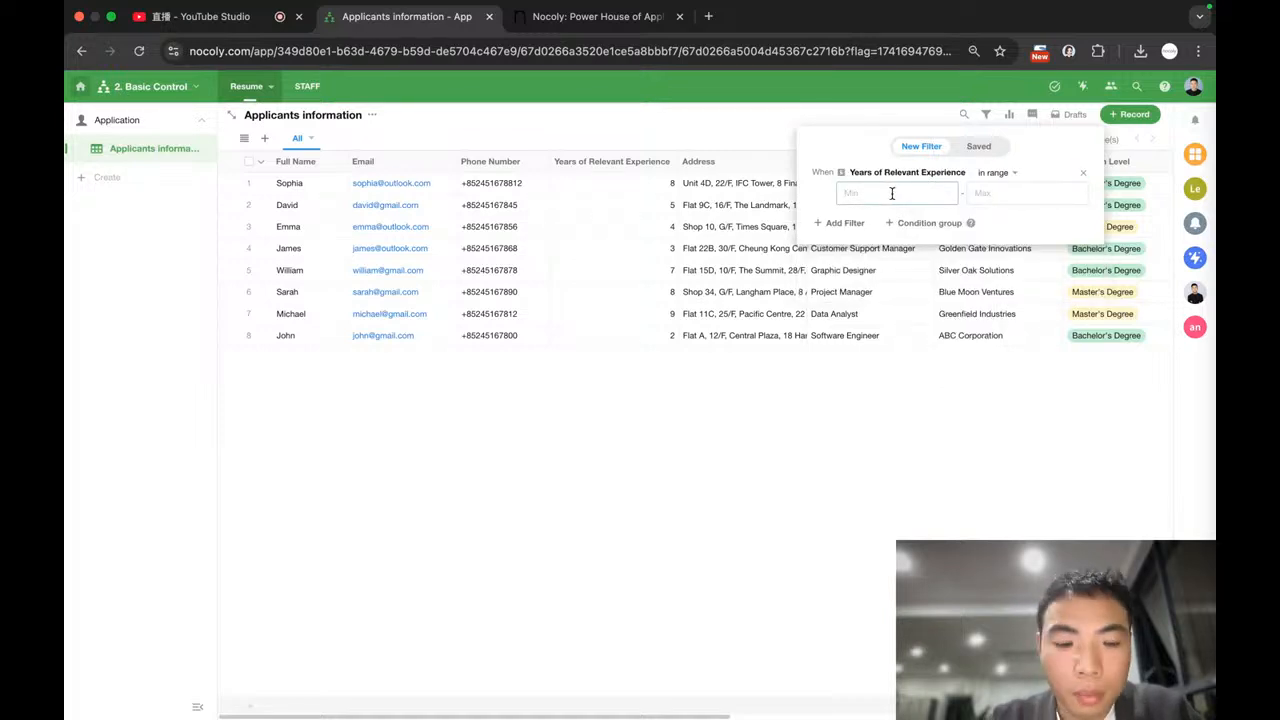
{"action": "type", "text": "3"}
{"action": "left_click", "coordinate": [977, 192]}
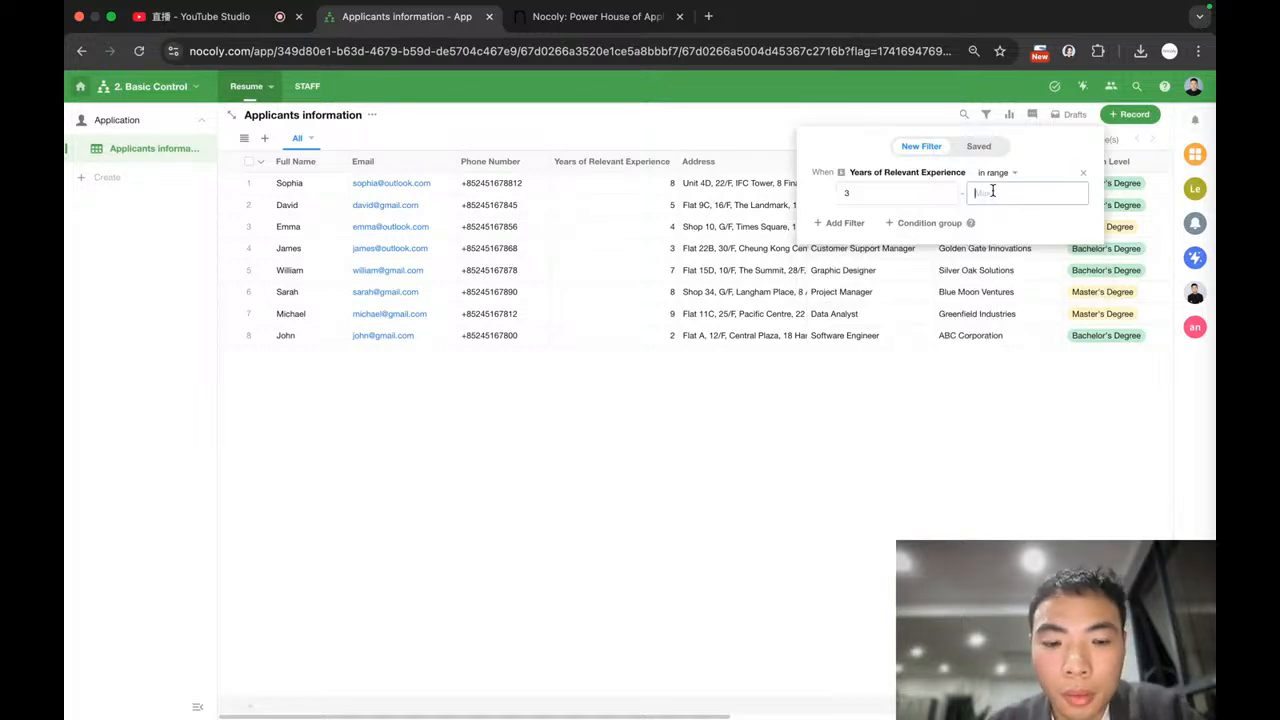
{"action": "type", "text": "6"}
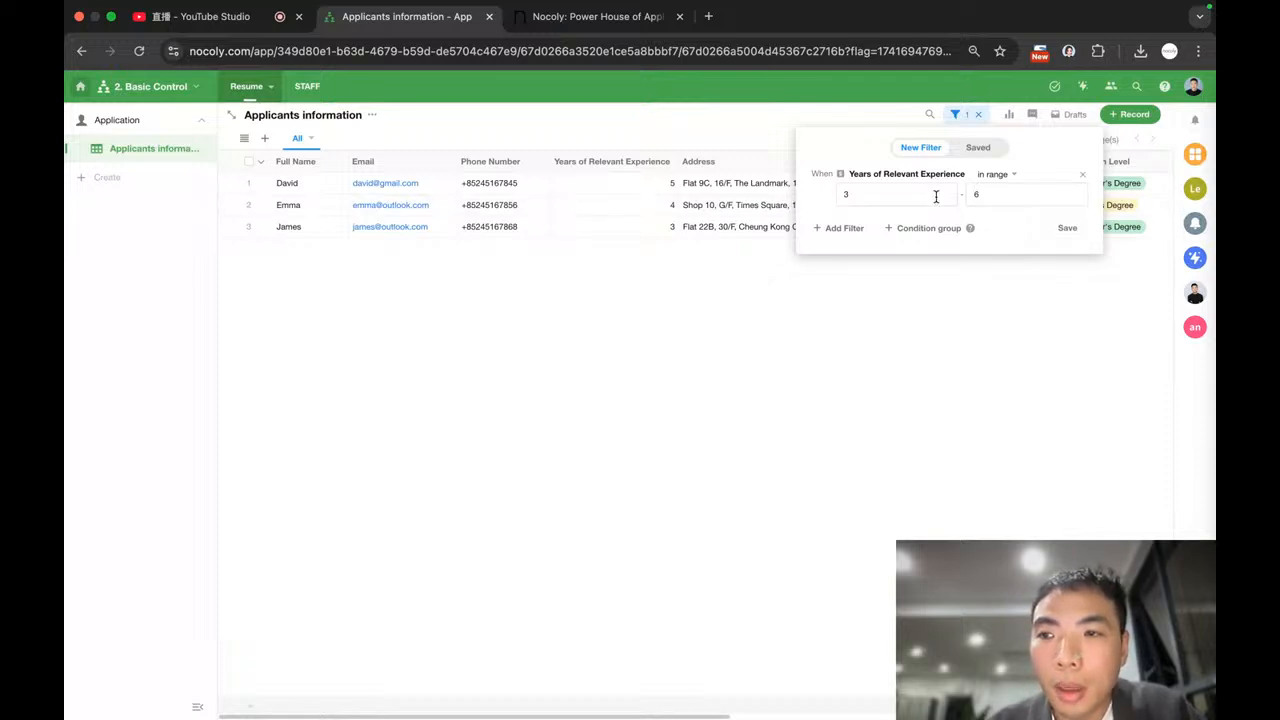
Step: Add a second filter condition: Education Level is Master's Degree
{"action": "mouse_move", "coordinate": [969, 229]}
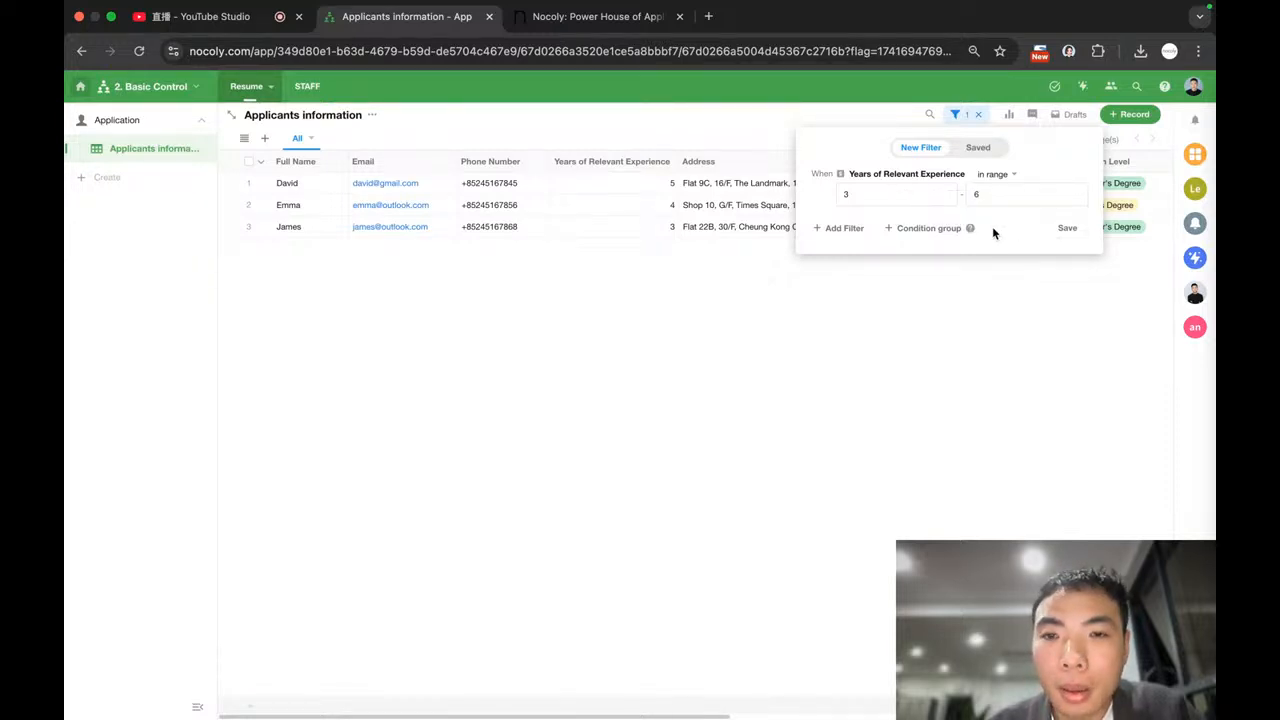
{"action": "left_click", "coordinate": [846, 230]}
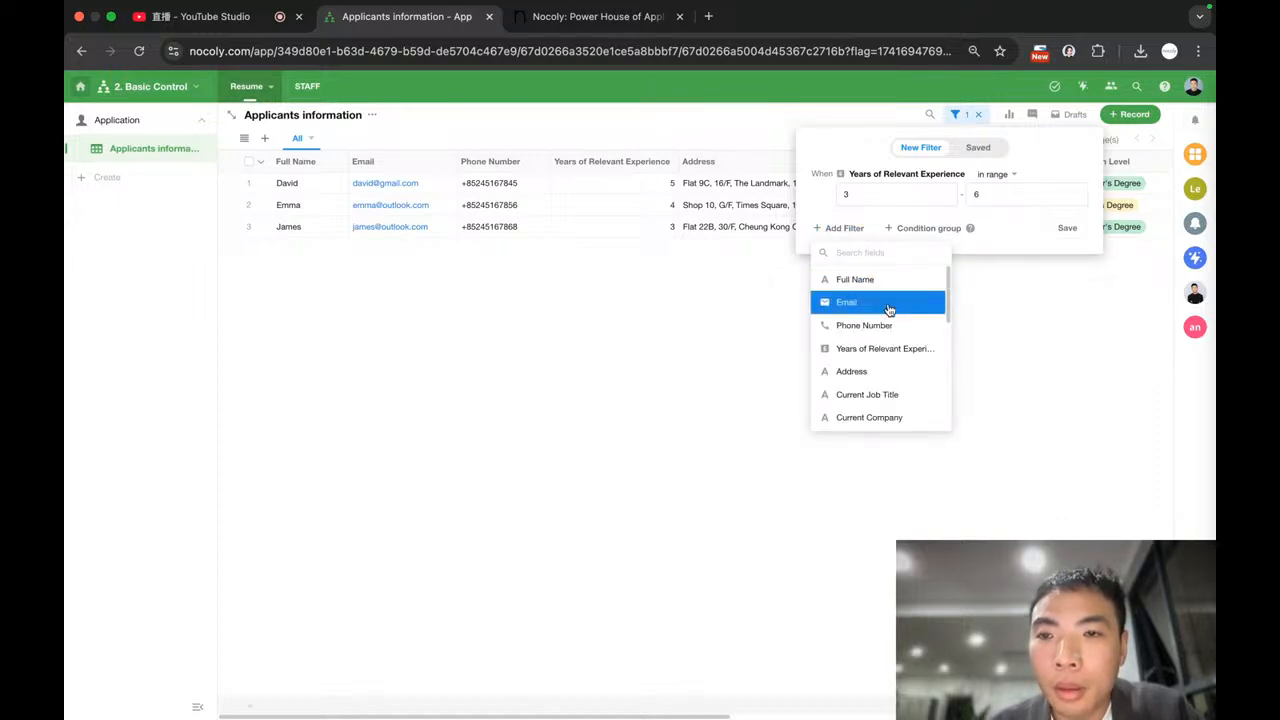
{"action": "scroll", "coordinate": [882, 368], "scroll_direction": "down", "scroll_amount": 1}
{"action": "scroll", "coordinate": [882, 368], "scroll_direction": "down", "scroll_amount": 3}
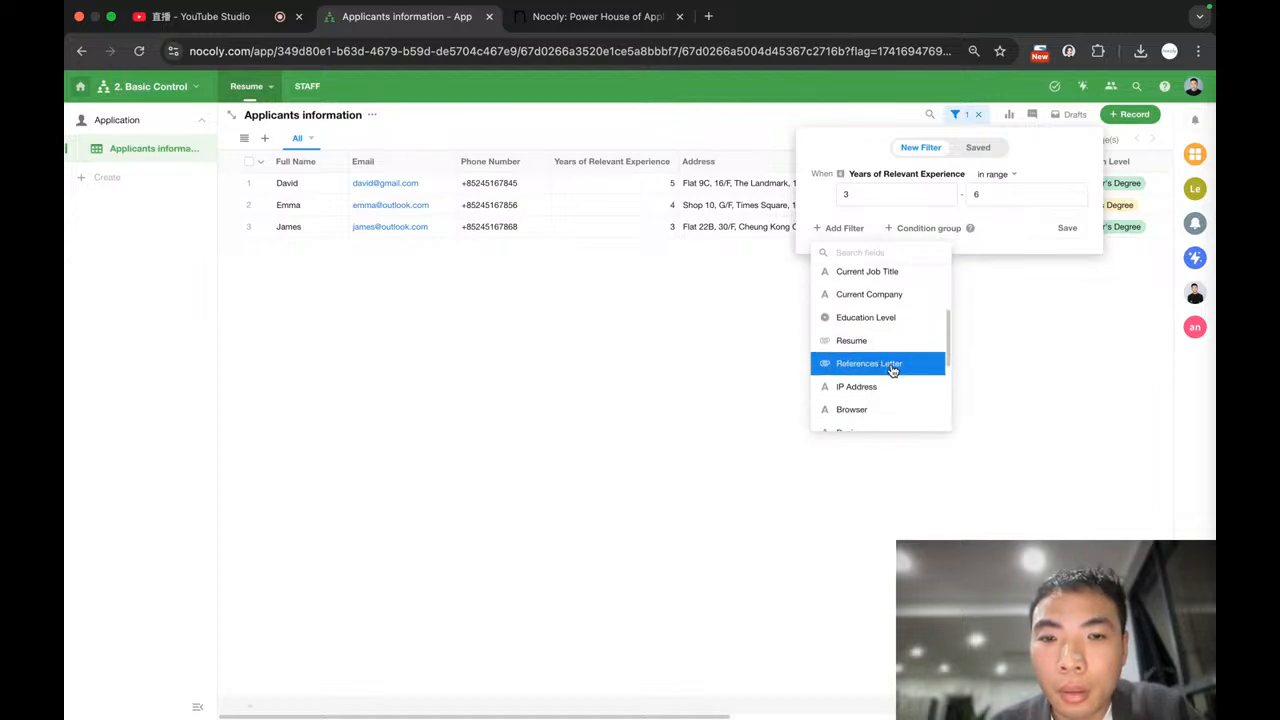
{"action": "left_click", "coordinate": [893, 295]}
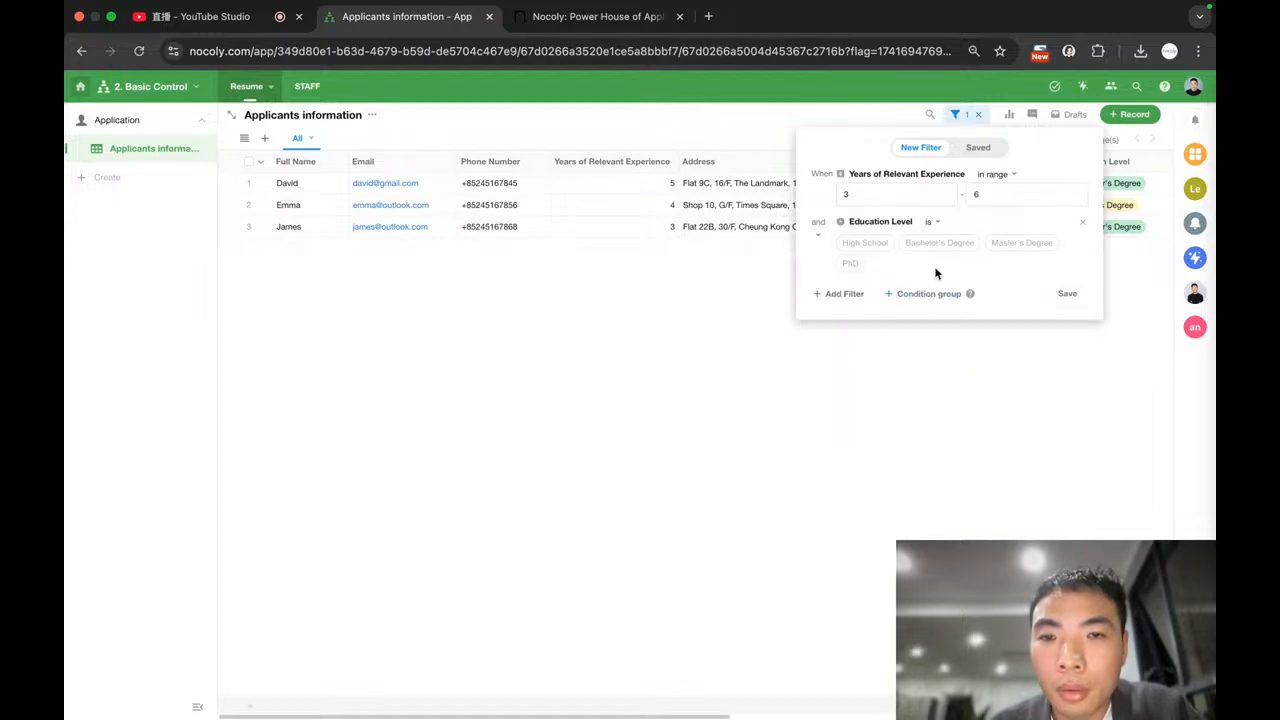
{"action": "left_click", "coordinate": [1008, 250]}
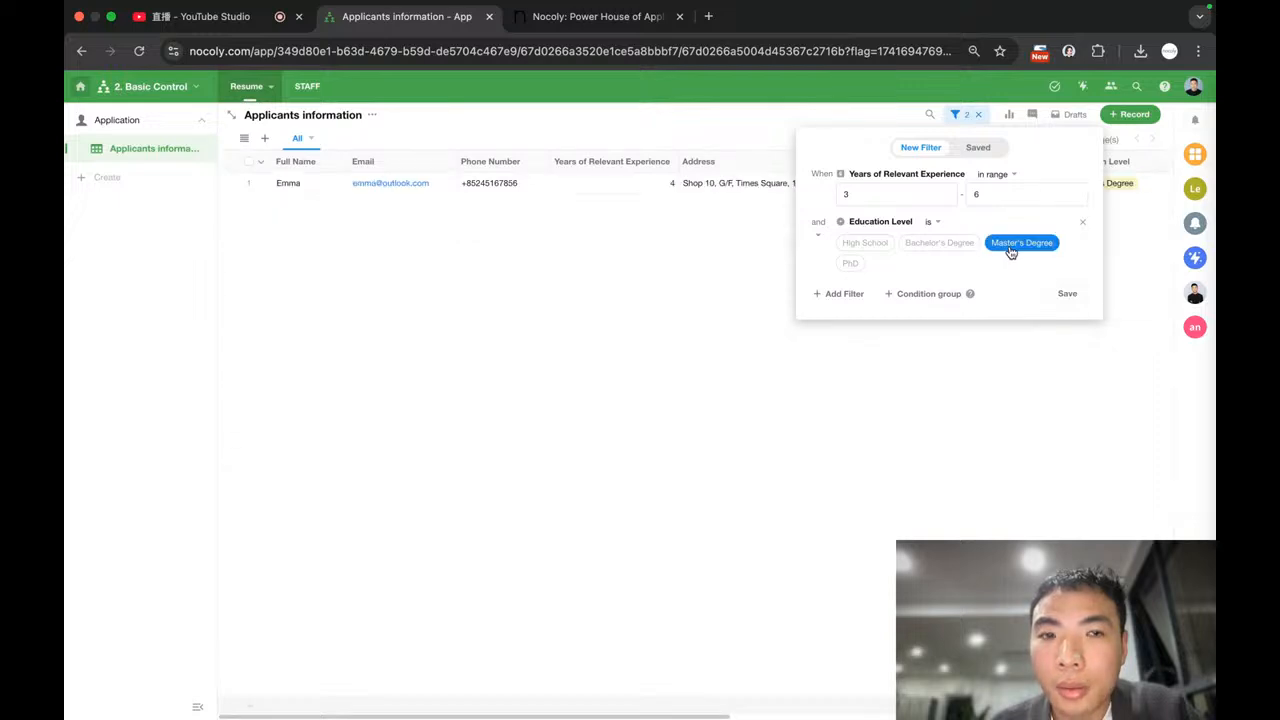
{"action": "left_click", "coordinate": [714, 285]}
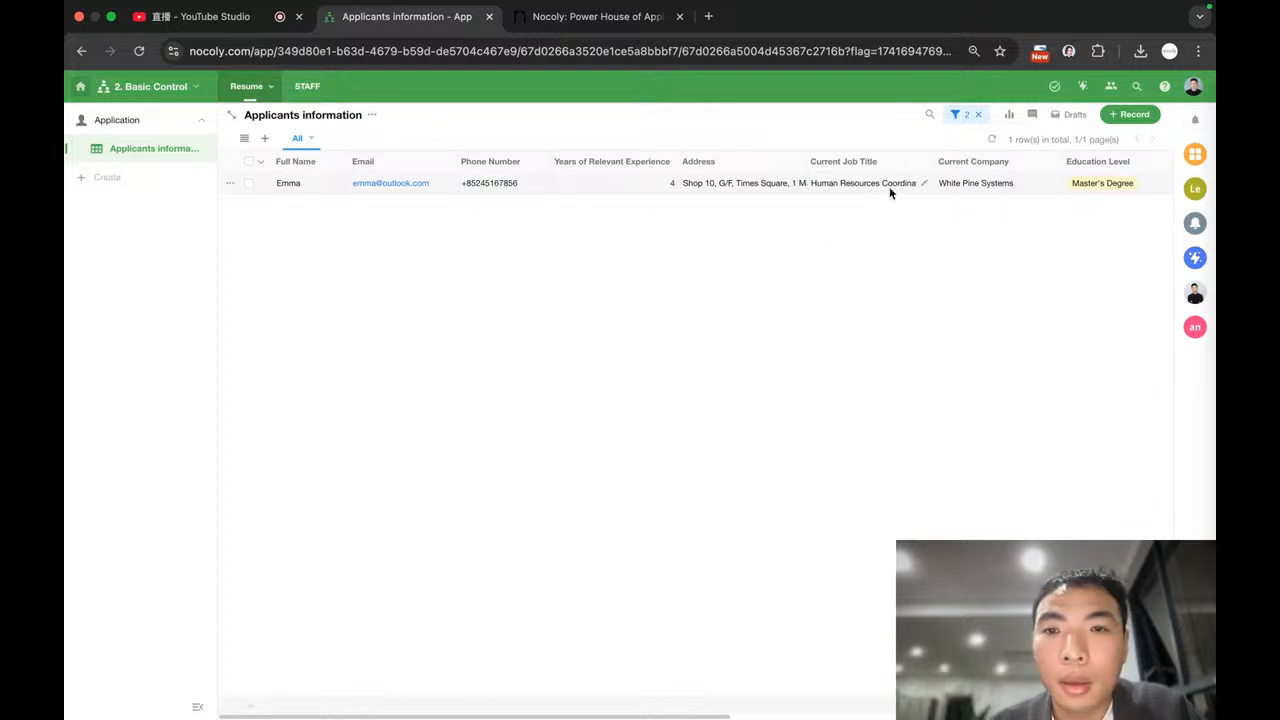
Step: Reopen the filter conditions to review the two-condition filter
{"action": "left_click", "coordinate": [957, 115]}
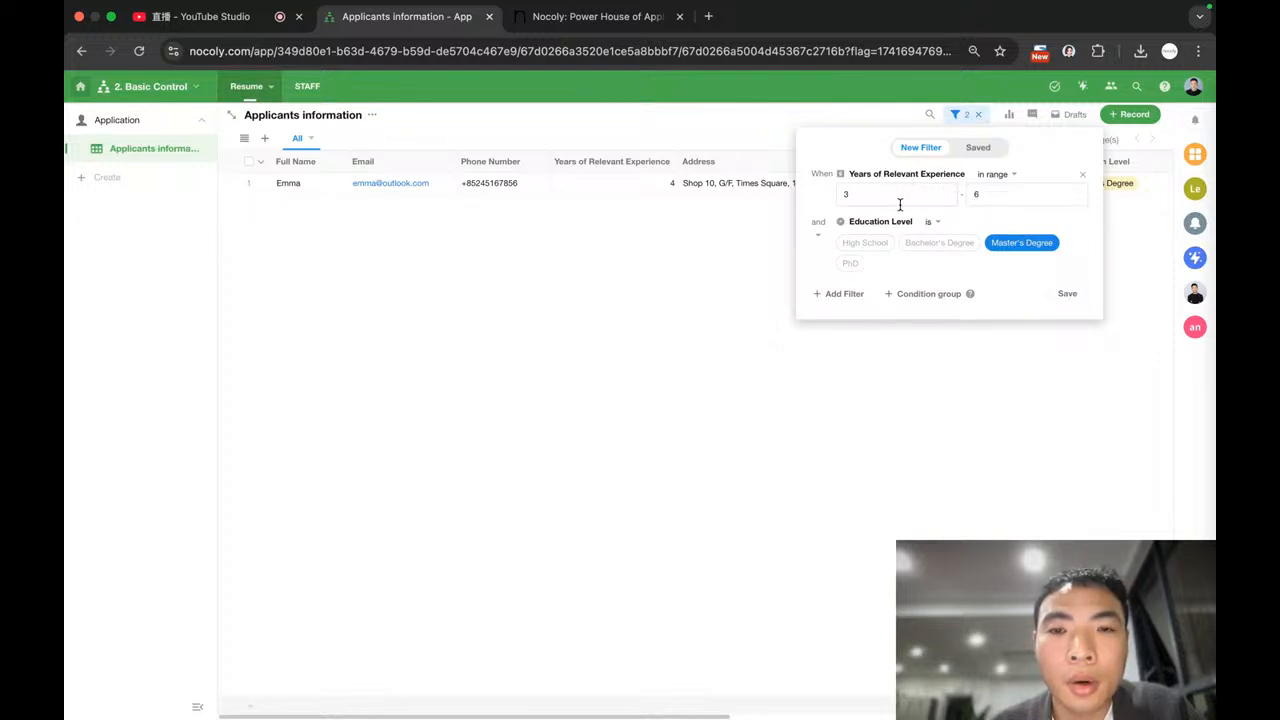
{"action": "left_click", "coordinate": [742, 238]}
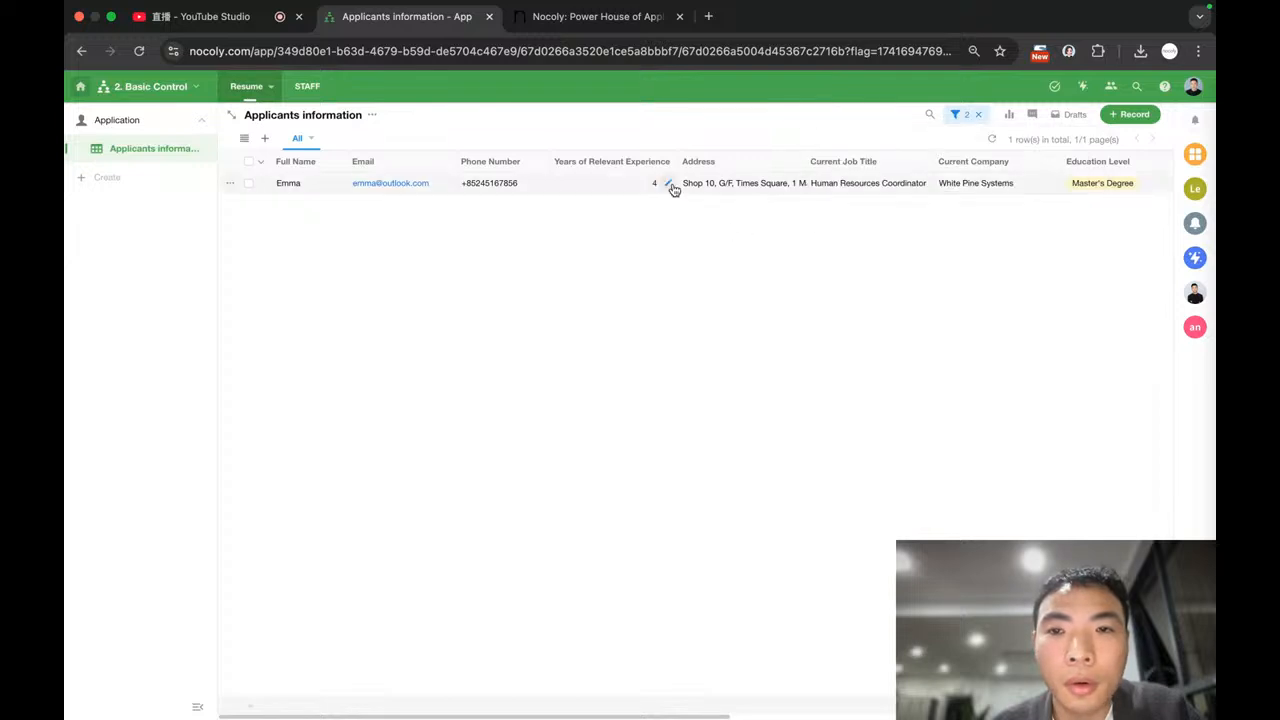
{"action": "left_click", "coordinate": [957, 114]}
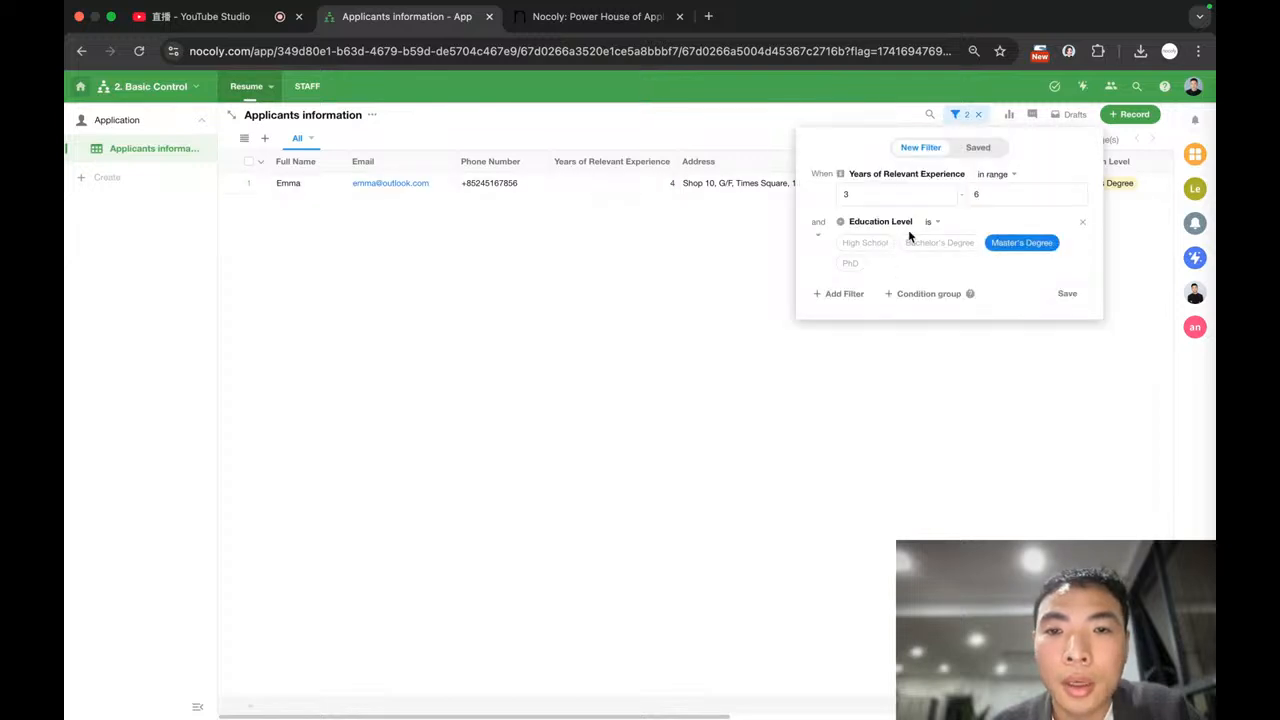
{"action": "left_click", "coordinate": [1011, 362]}
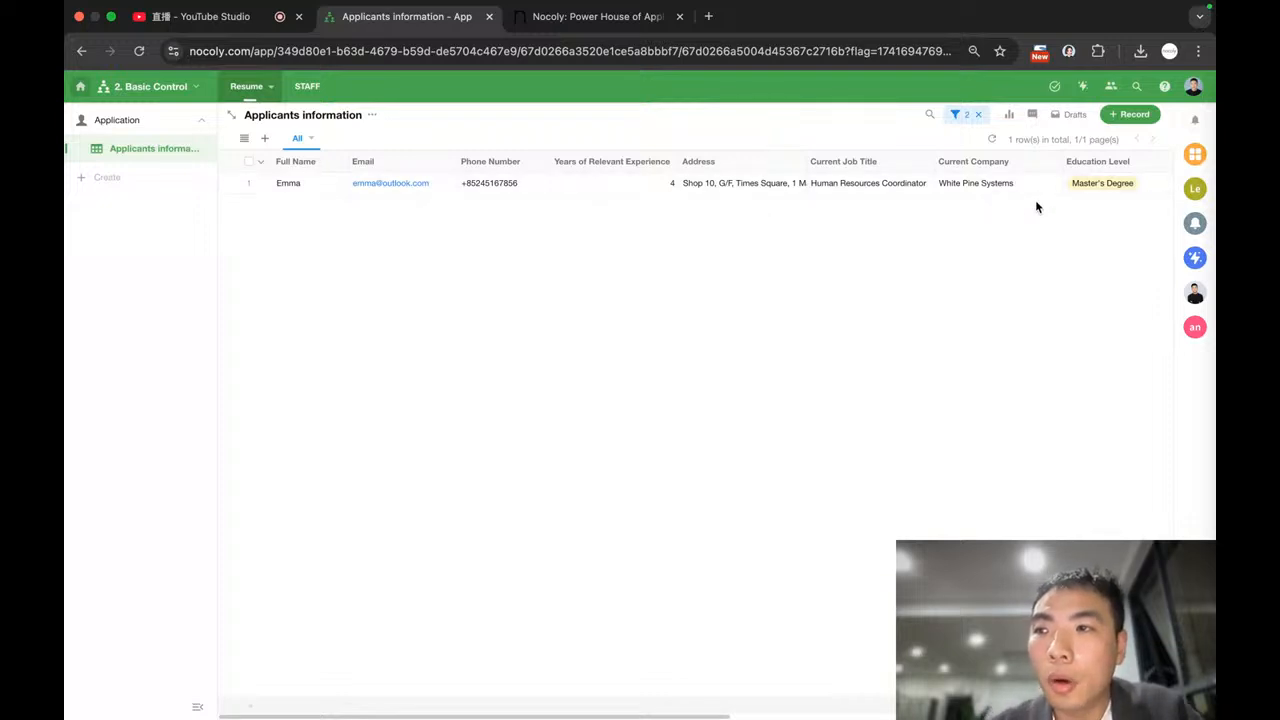
{"action": "left_click", "coordinate": [957, 118]}
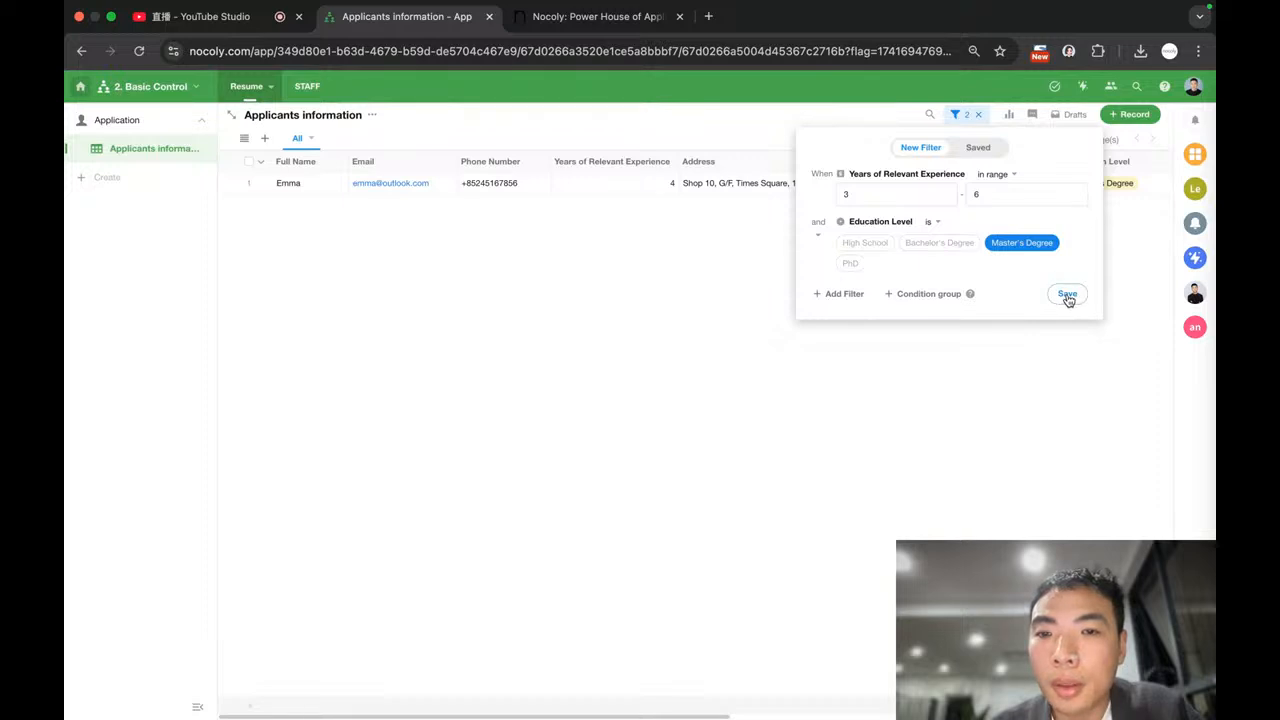
Step: Save the current filter under the name 'A'
{"action": "left_click", "coordinate": [1067, 295]}
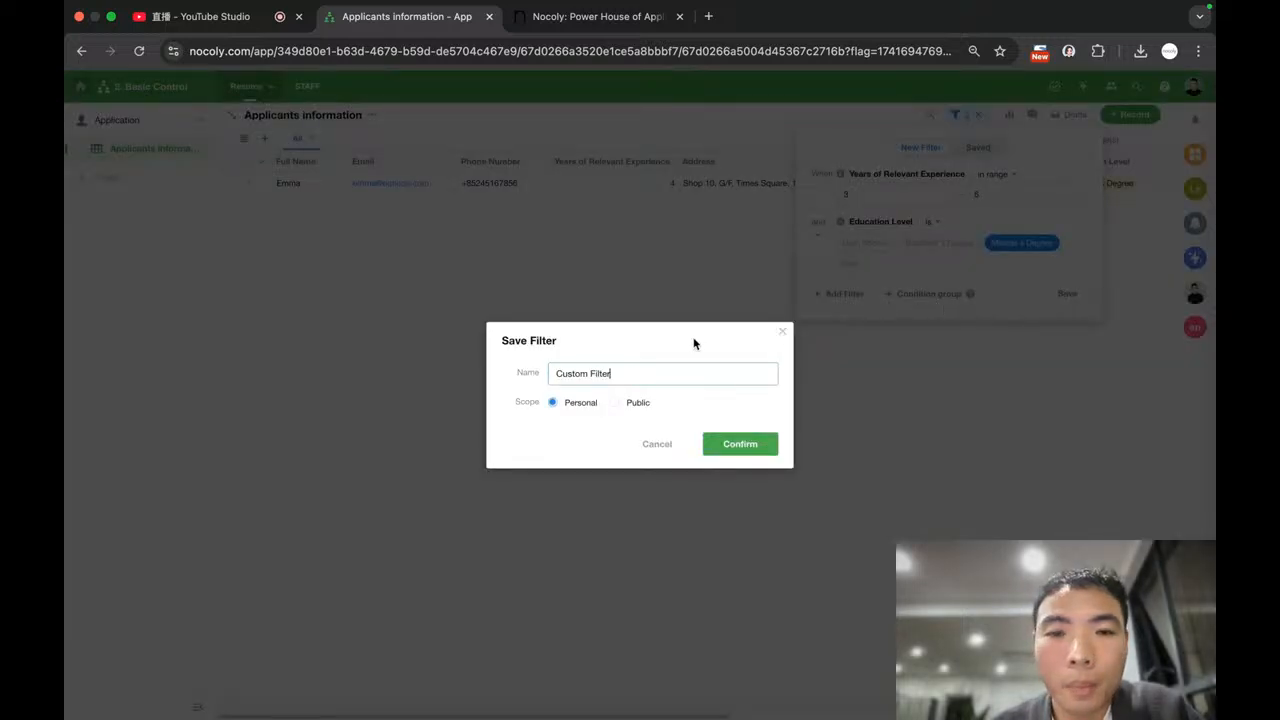
{"action": "left_click_drag", "start_coordinate": [622, 375], "coordinate": [550, 374]}
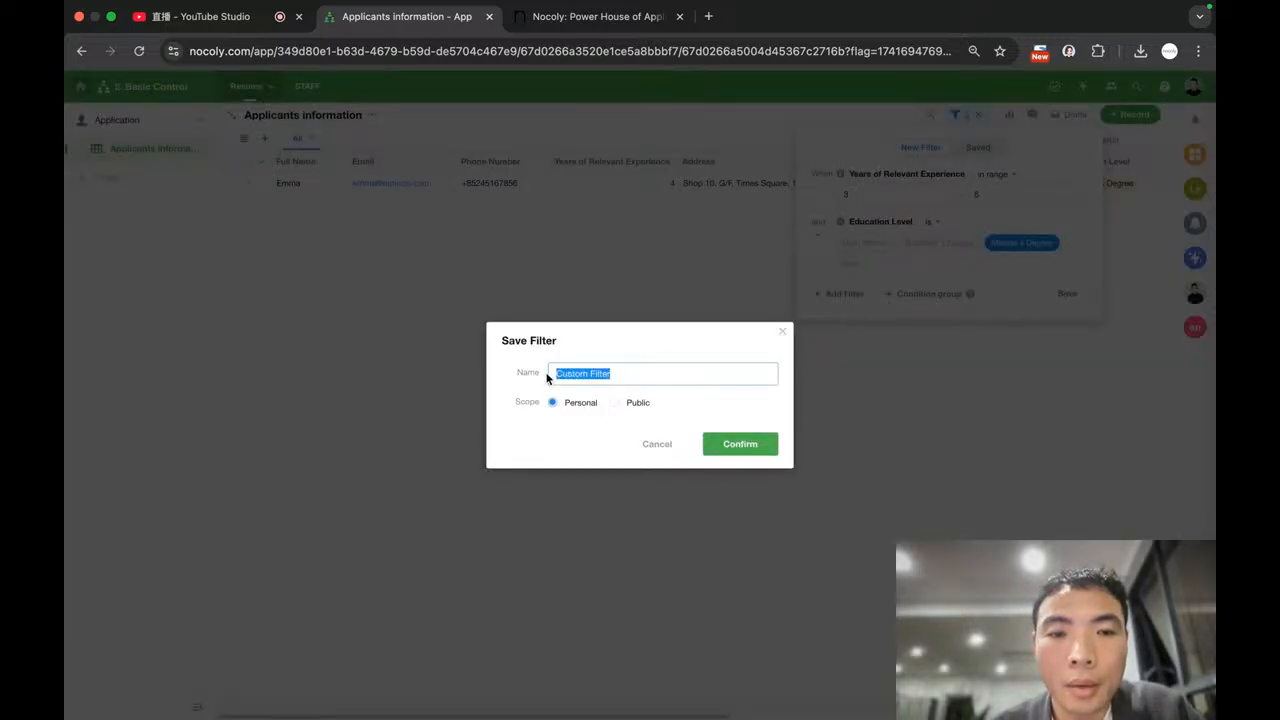
{"action": "key", "text": "BackSpace"}
{"action": "key", "text": "Caps_Lock"}
{"action": "type", "text": "A"}
{"action": "key", "text": "Caps_Lock"}
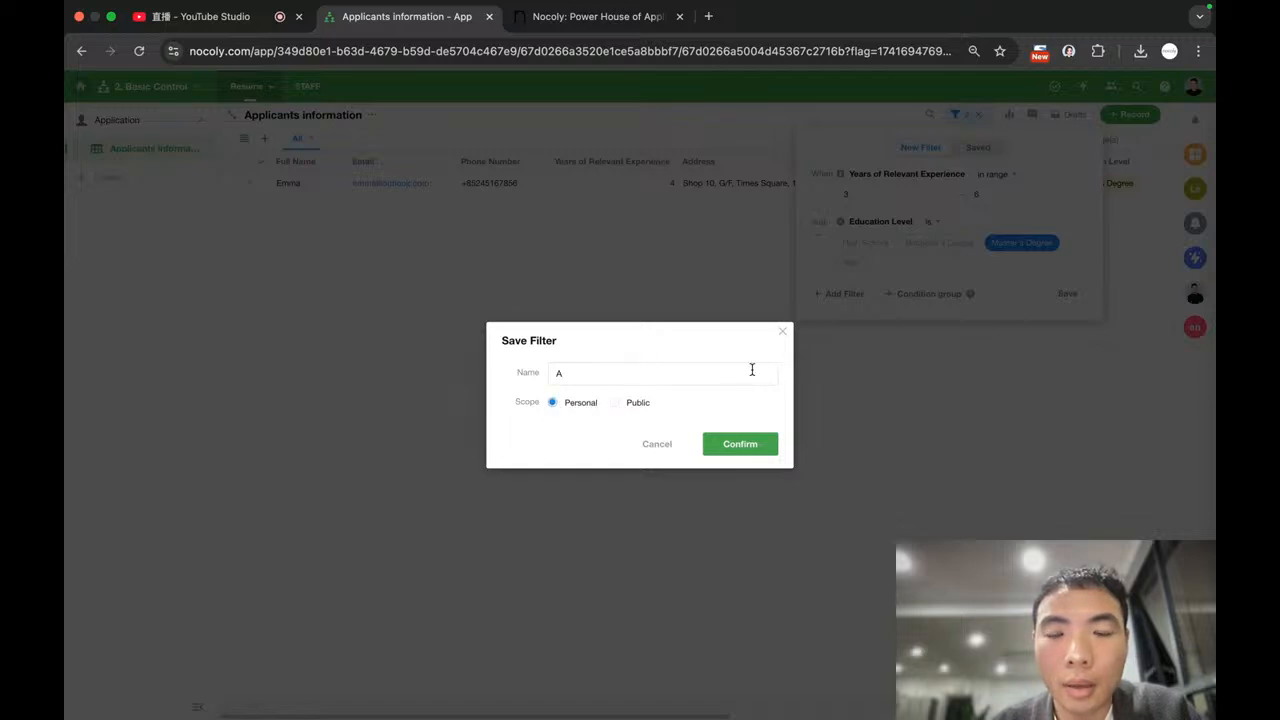
{"action": "left_click", "coordinate": [740, 444]}
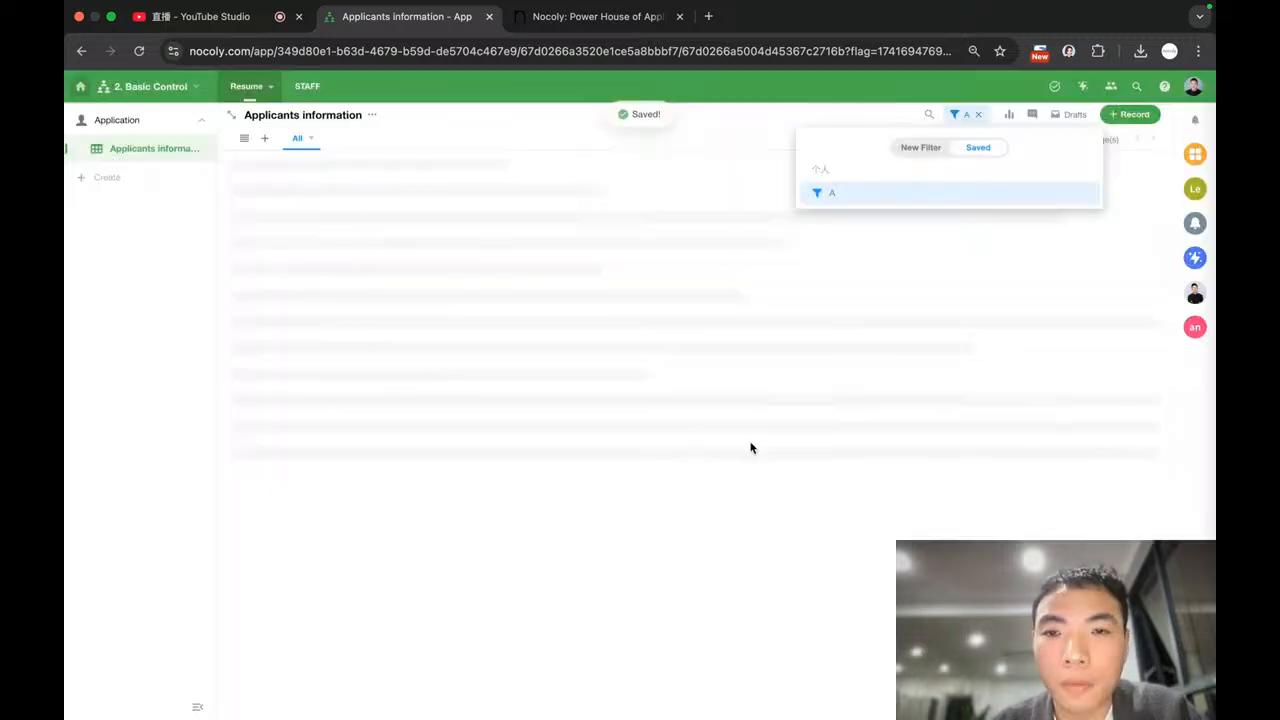
Step: Clear the filter, reapply saved filter A, then clear it to show all 8 applicants
{"action": "left_click", "coordinate": [978, 114]}
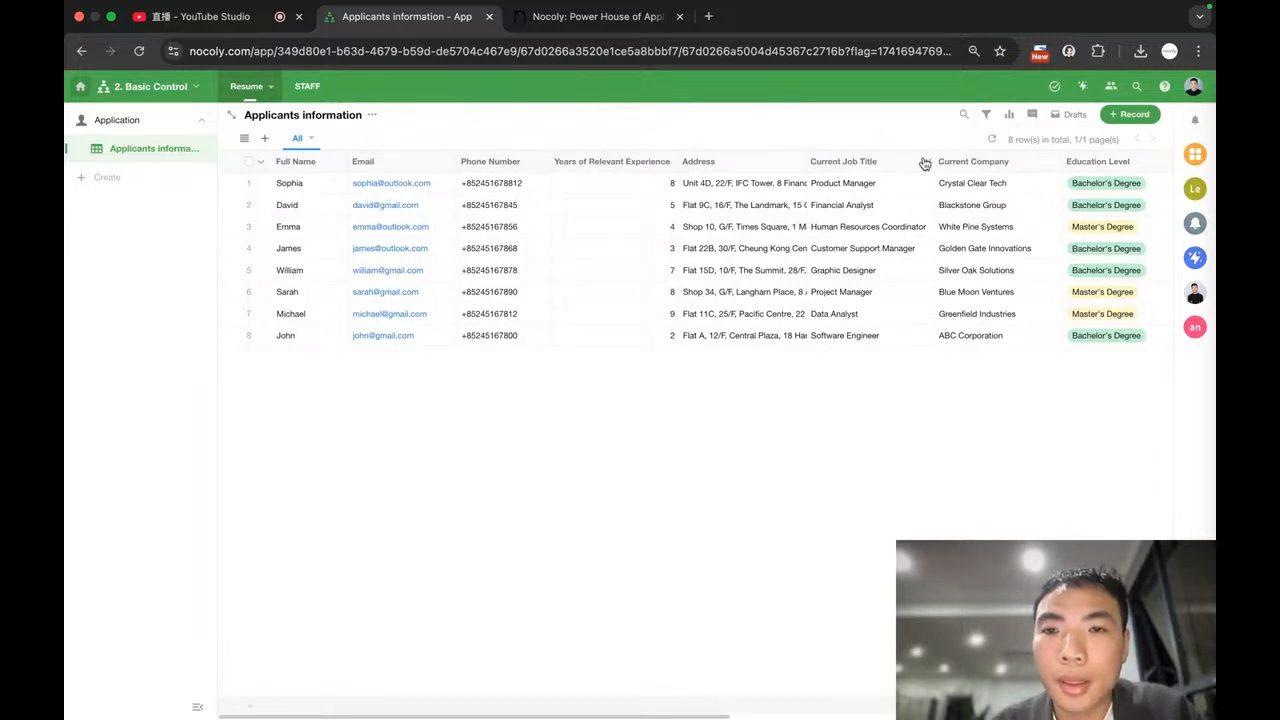
{"action": "left_click", "coordinate": [988, 117]}
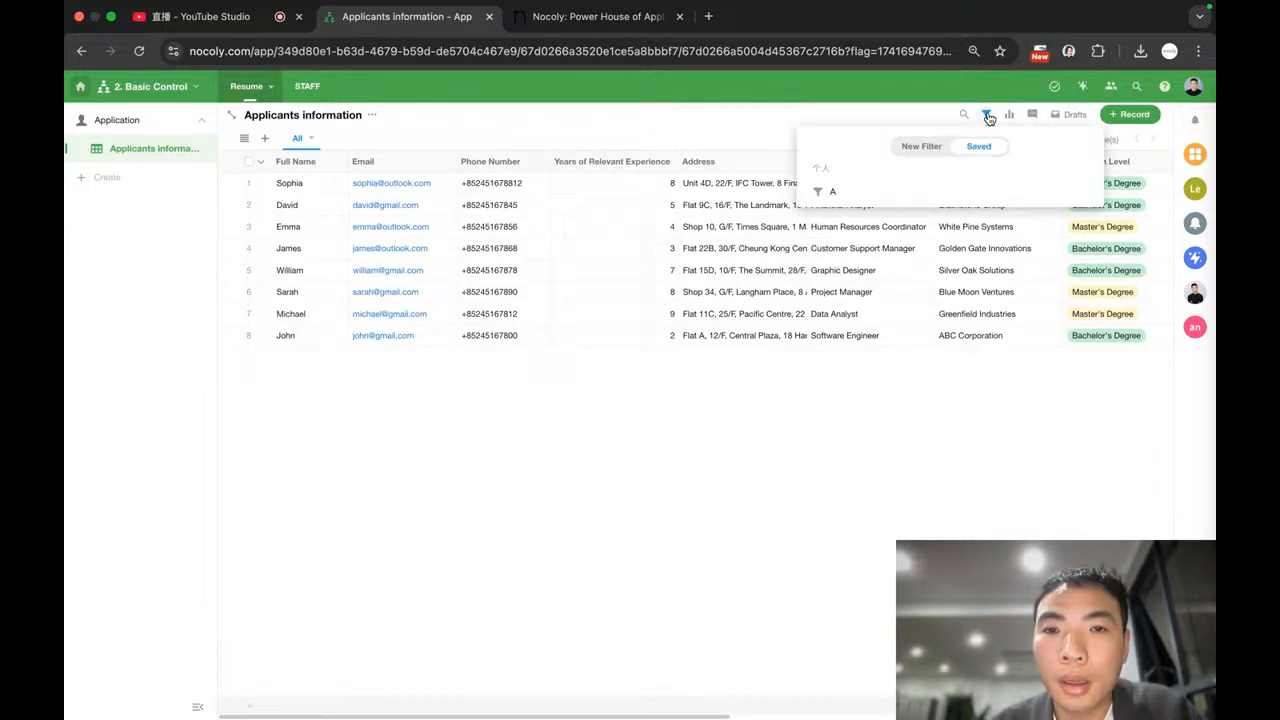
{"action": "left_click", "coordinate": [866, 196]}
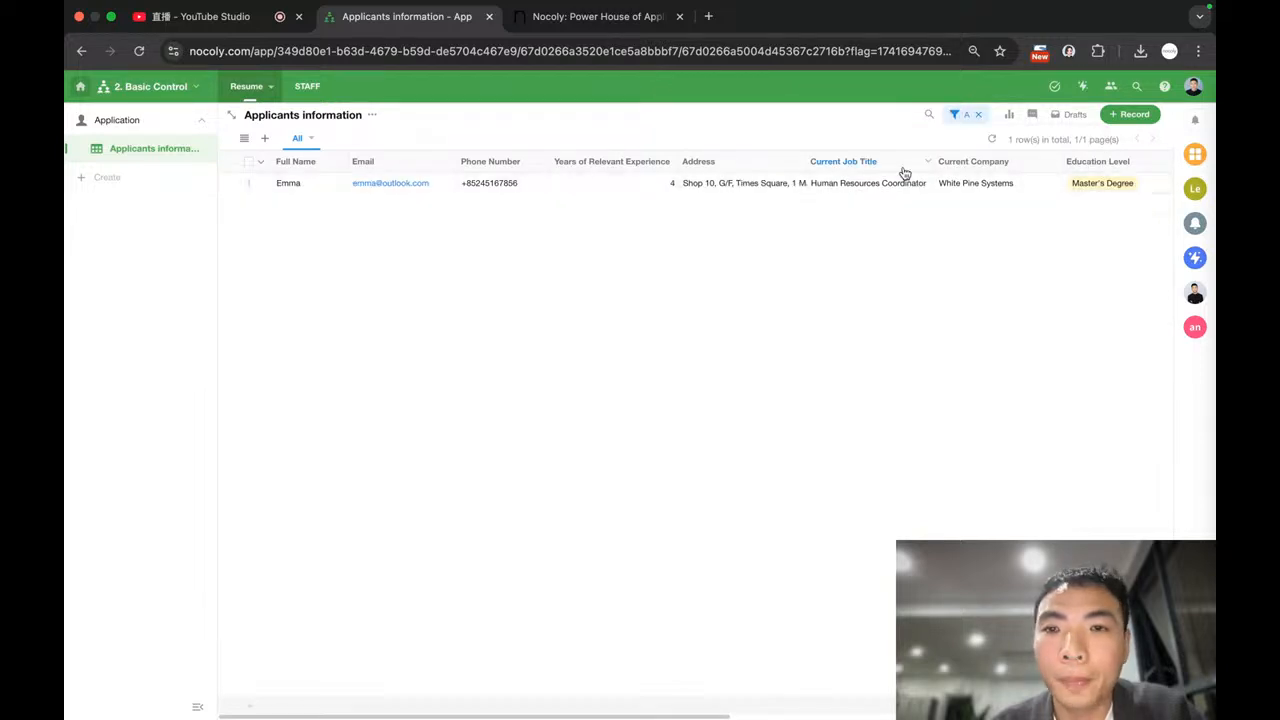
{"action": "left_click", "coordinate": [982, 117]}
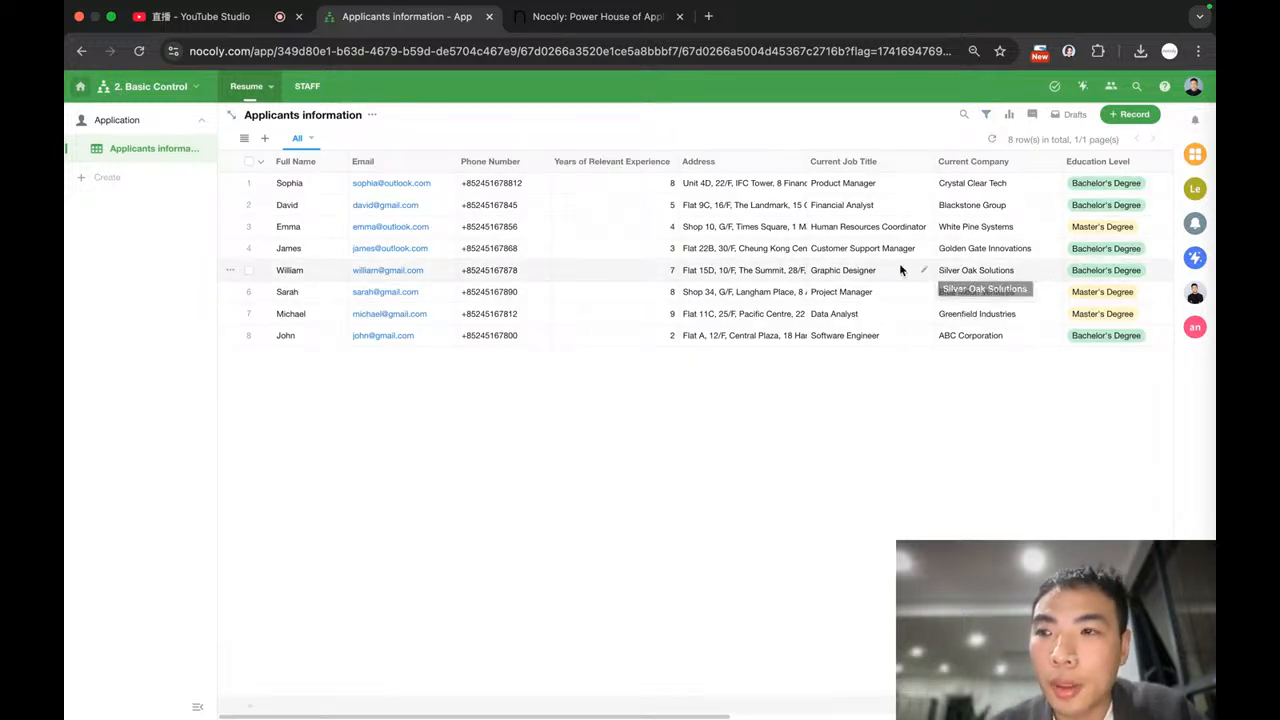
{"action": "left_click", "coordinate": [671, 164]}
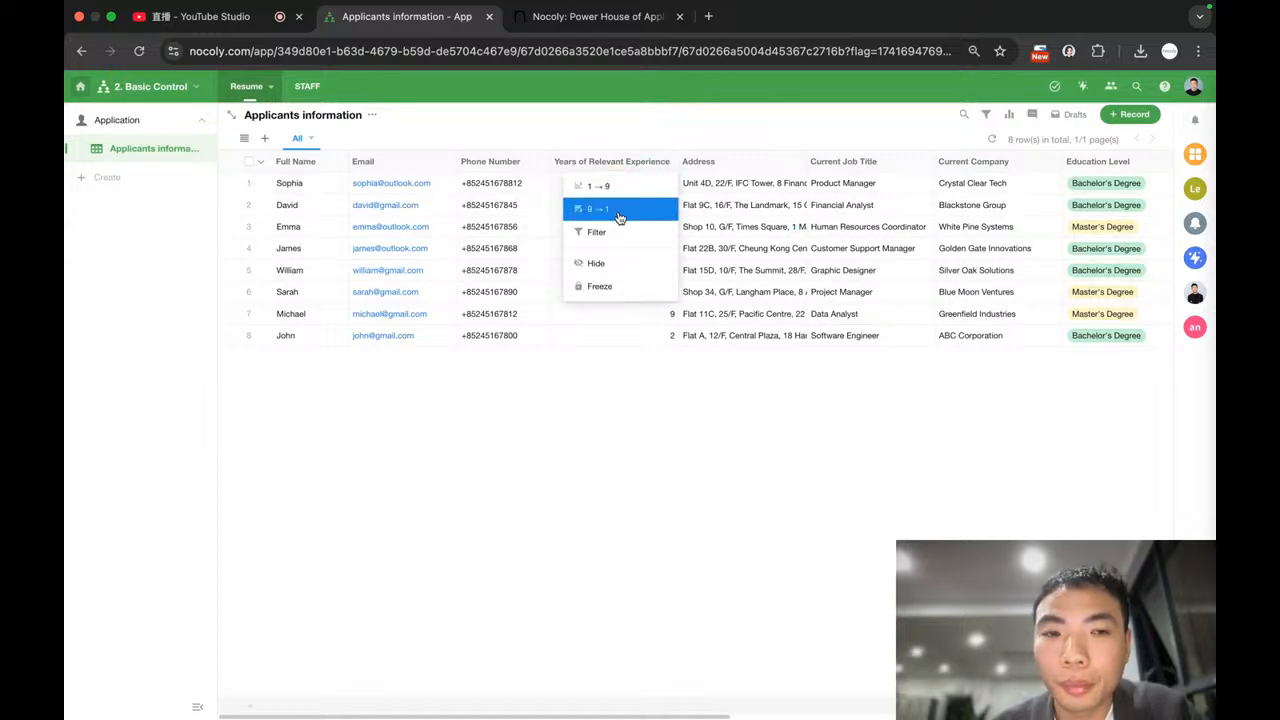
{"action": "left_click", "coordinate": [614, 240]}
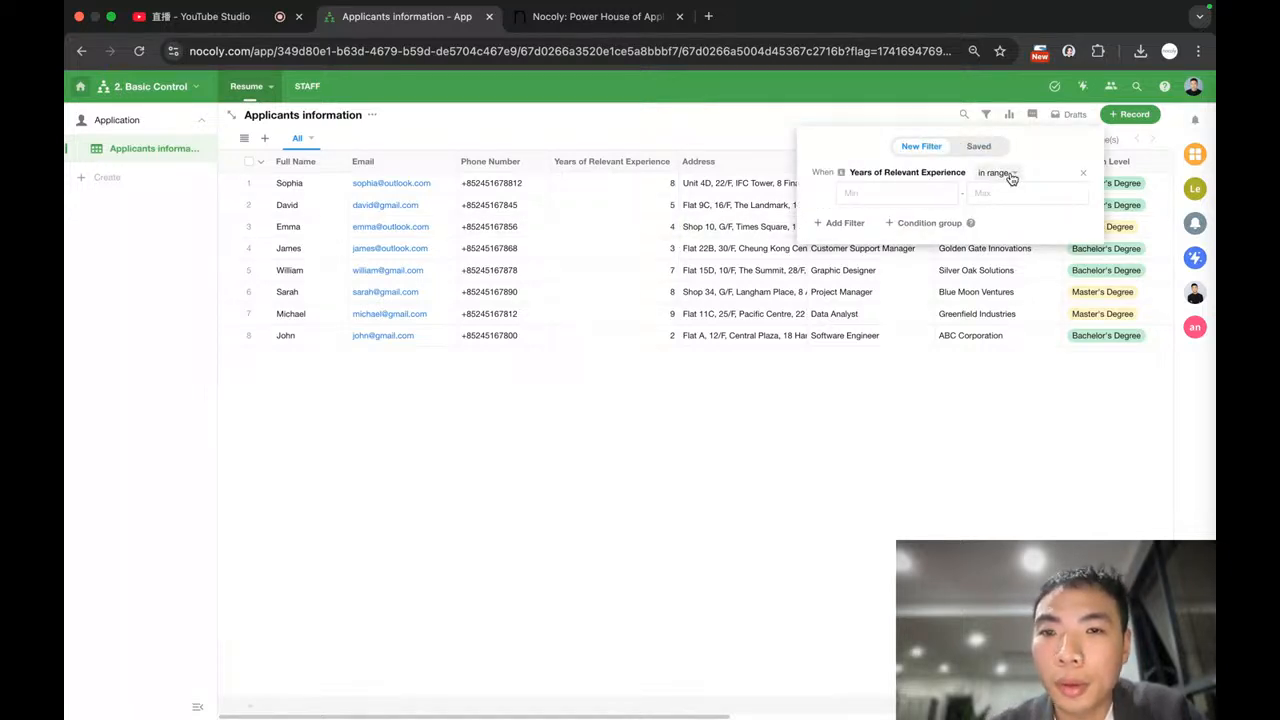
{"action": "left_click", "coordinate": [1012, 175]}
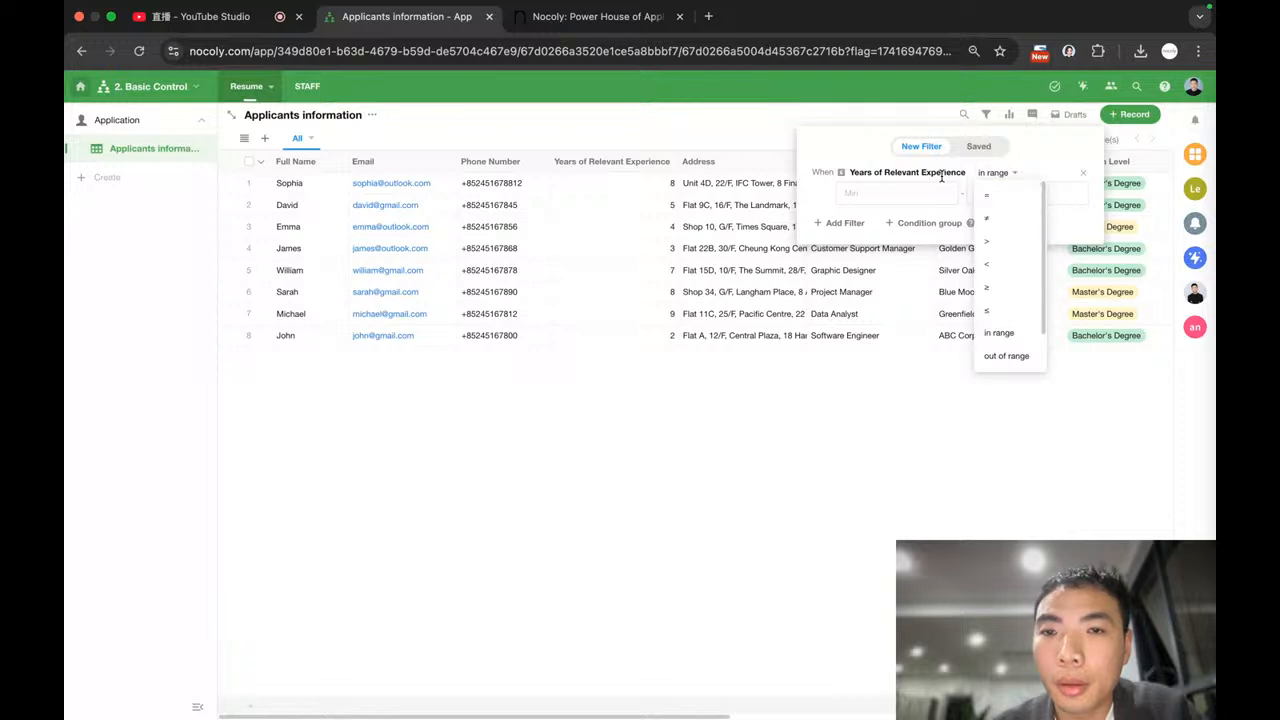
{"action": "left_click", "coordinate": [984, 175]}
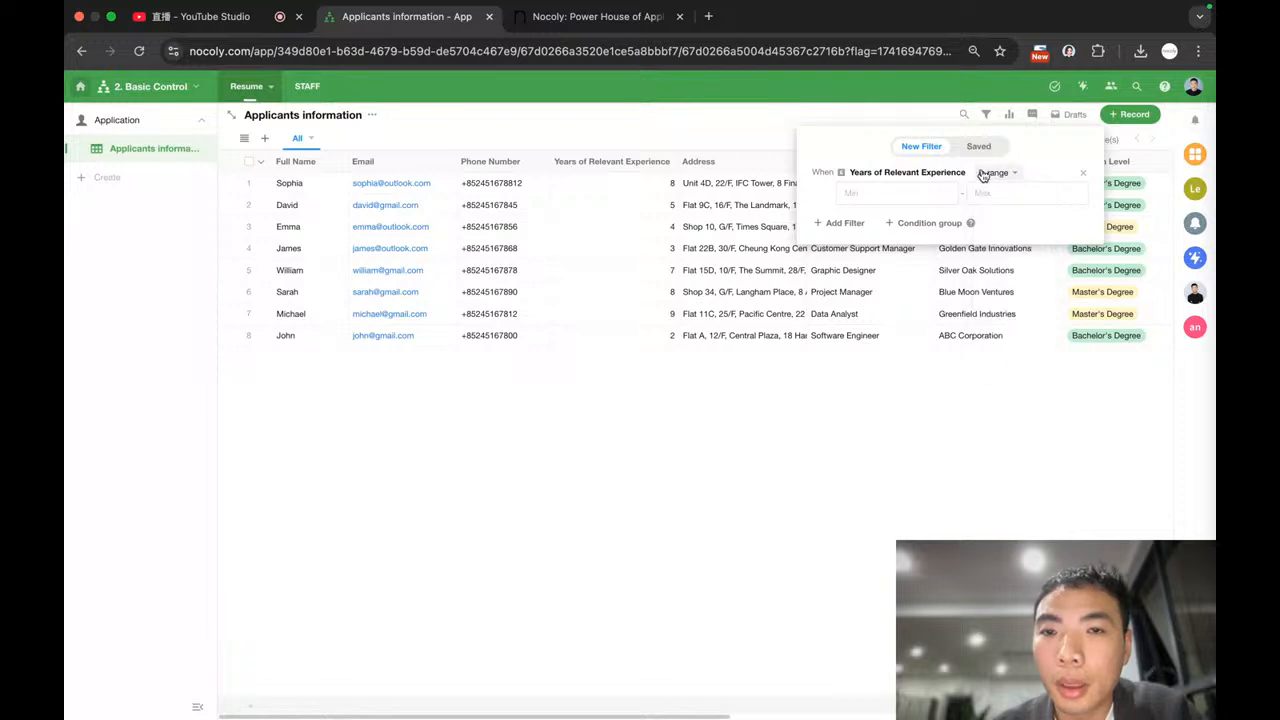
{"action": "left_click", "coordinate": [1084, 175]}
{"action": "left_click", "coordinate": [783, 100]}
{"action": "scroll", "coordinate": [890, 253], "scroll_direction": "right", "scroll_amount": 8}
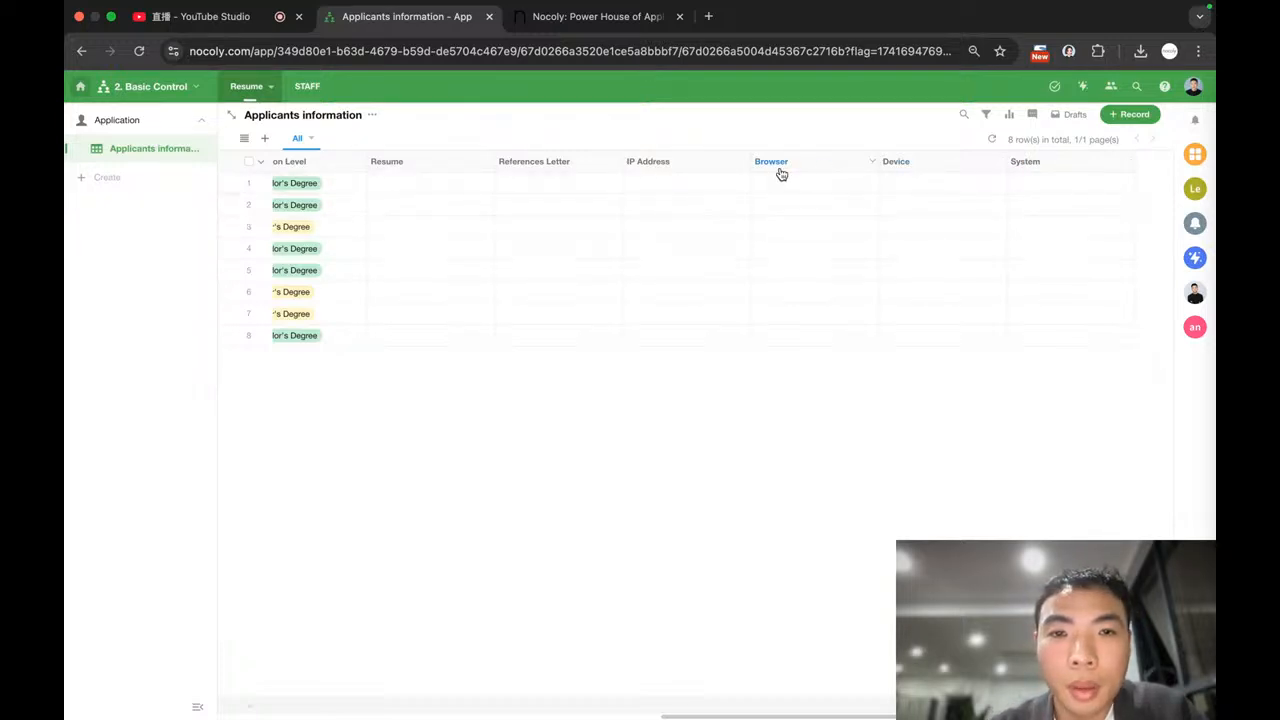
{"action": "left_click", "coordinate": [1128, 164]}
{"action": "left_click", "coordinate": [928, 141]}
{"action": "scroll", "coordinate": [709, 255], "scroll_direction": "left", "scroll_amount": 3}
{"action": "scroll", "coordinate": [710, 256], "scroll_direction": "left", "scroll_amount": 5}
{"action": "scroll", "coordinate": [700, 250], "scroll_direction": "right", "scroll_amount": 10}
{"action": "left_click", "coordinate": [988, 116]}
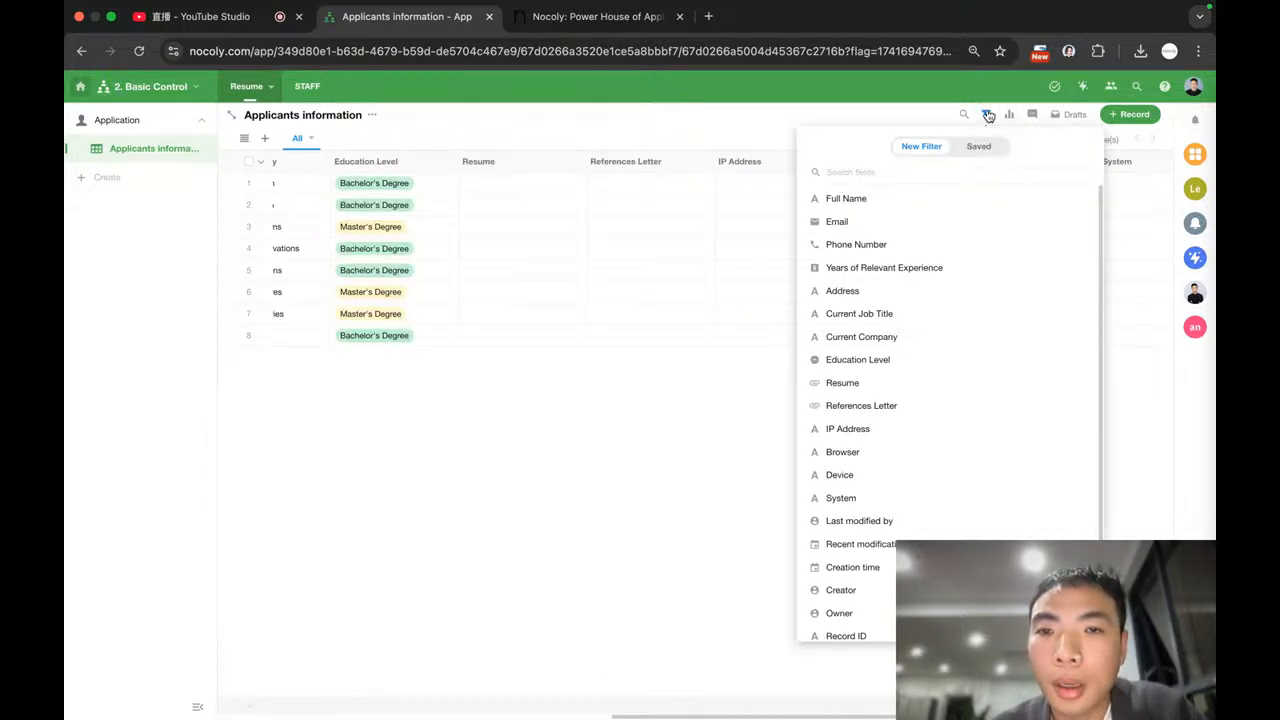
{"action": "scroll", "coordinate": [923, 349], "scroll_direction": "down", "scroll_amount": 1}
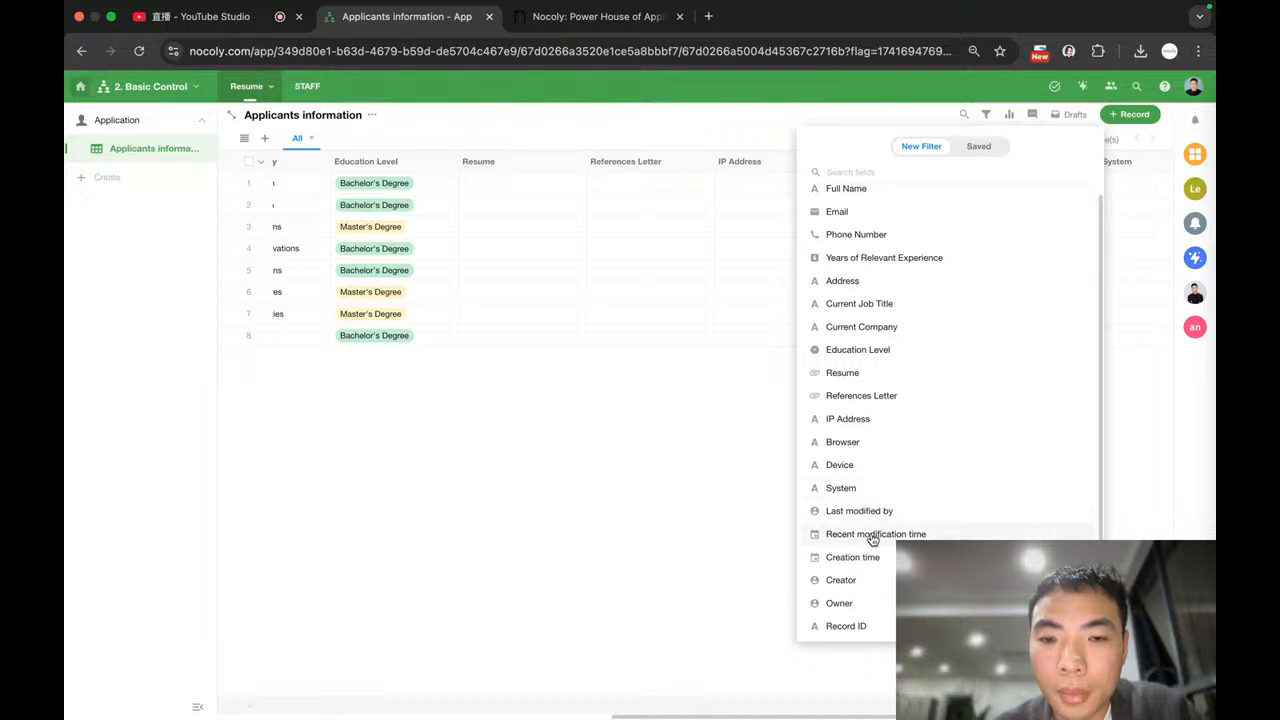
{"action": "left_click", "coordinate": [882, 567]}
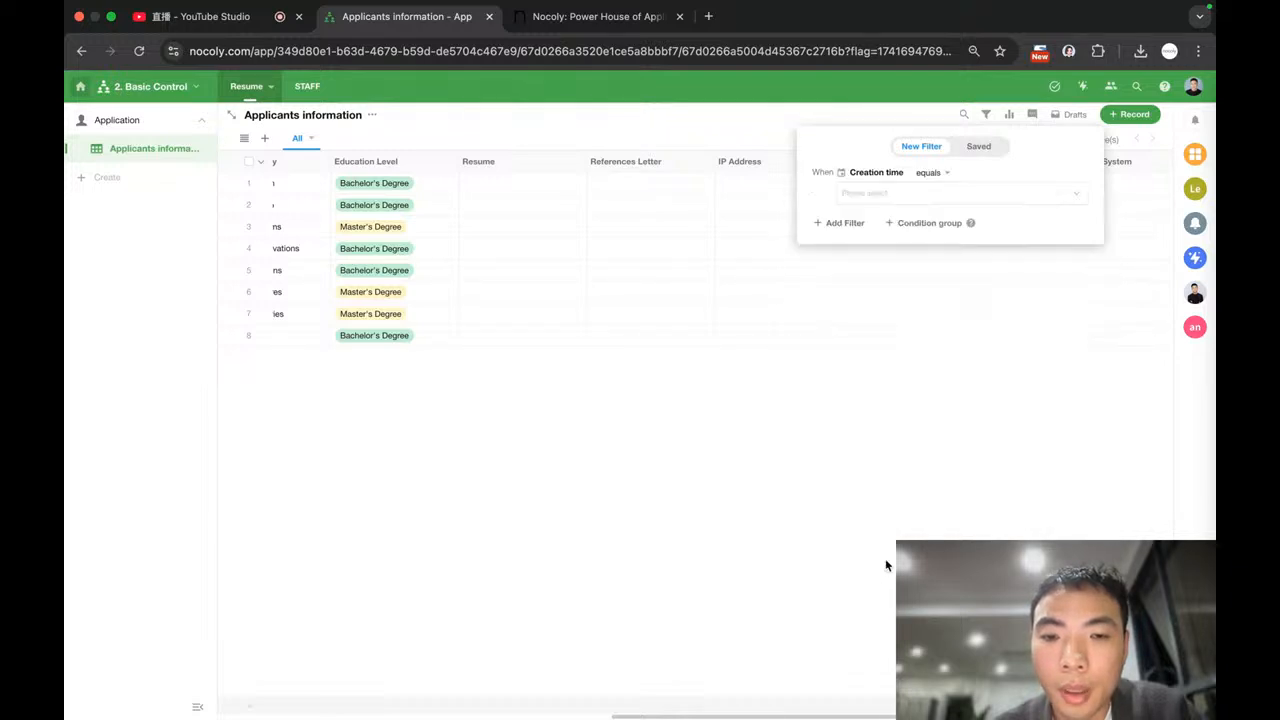
{"action": "left_click", "coordinate": [912, 196]}
{"action": "scroll", "coordinate": [905, 295], "scroll_direction": "down", "scroll_amount": 1}
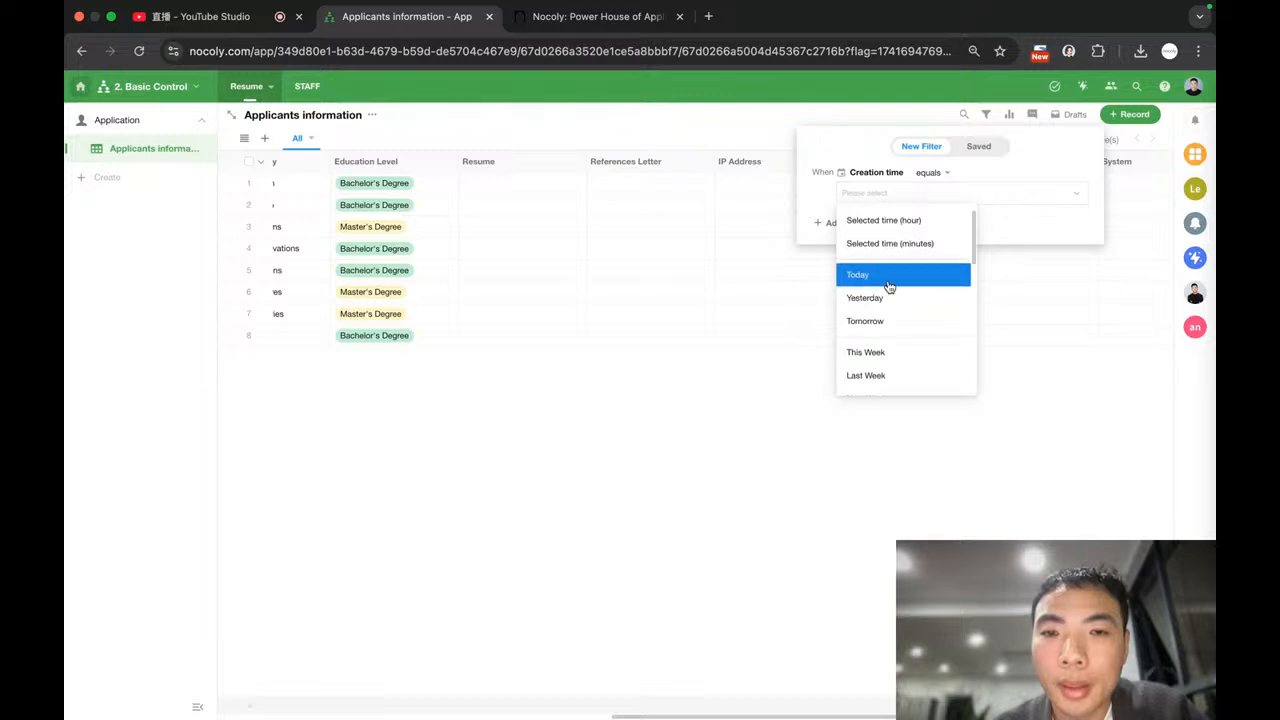
{"action": "left_click", "coordinate": [889, 276]}
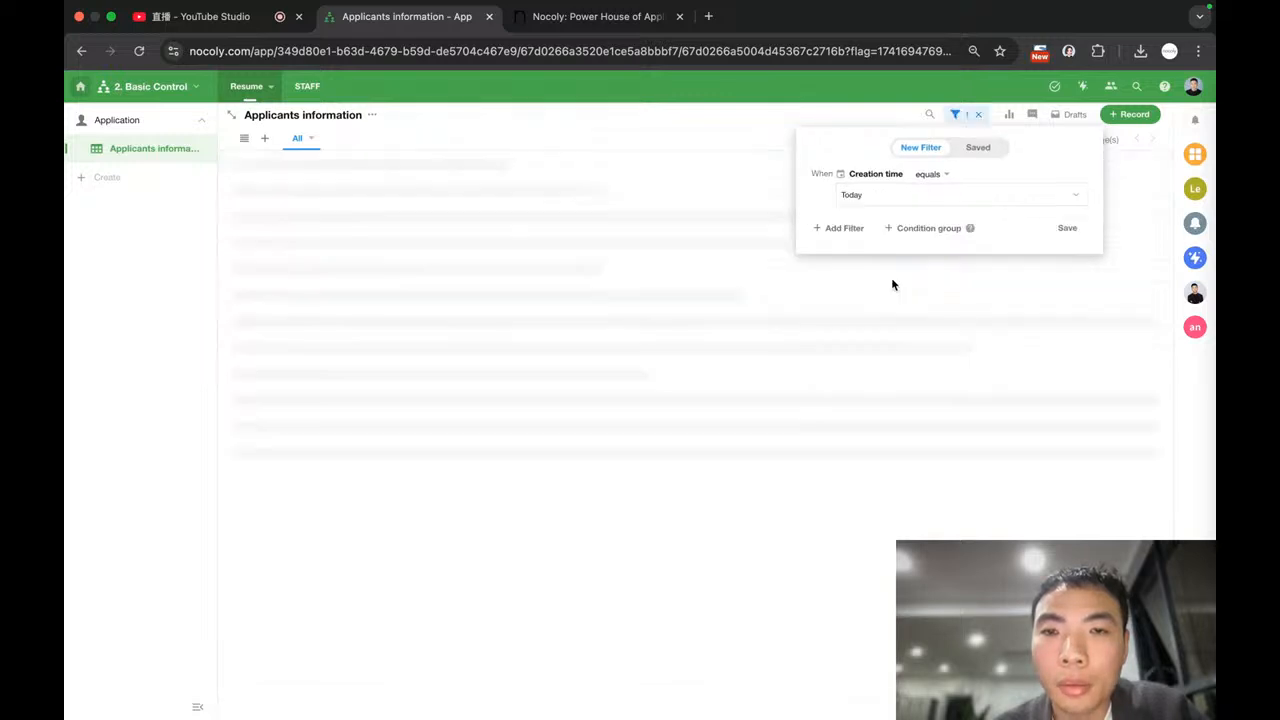
{"action": "scroll", "coordinate": [803, 320], "scroll_direction": "right", "scroll_amount": 1}
{"action": "left_click", "coordinate": [873, 194]}
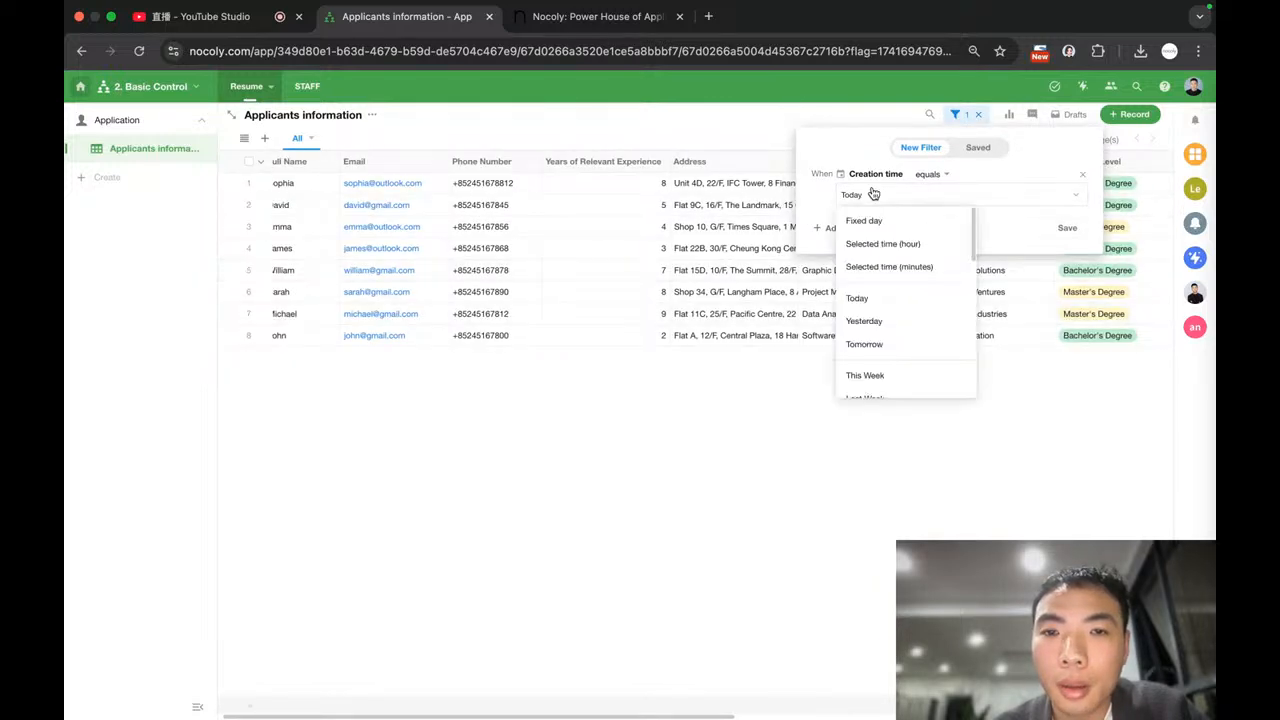
{"action": "left_click", "coordinate": [878, 303]}
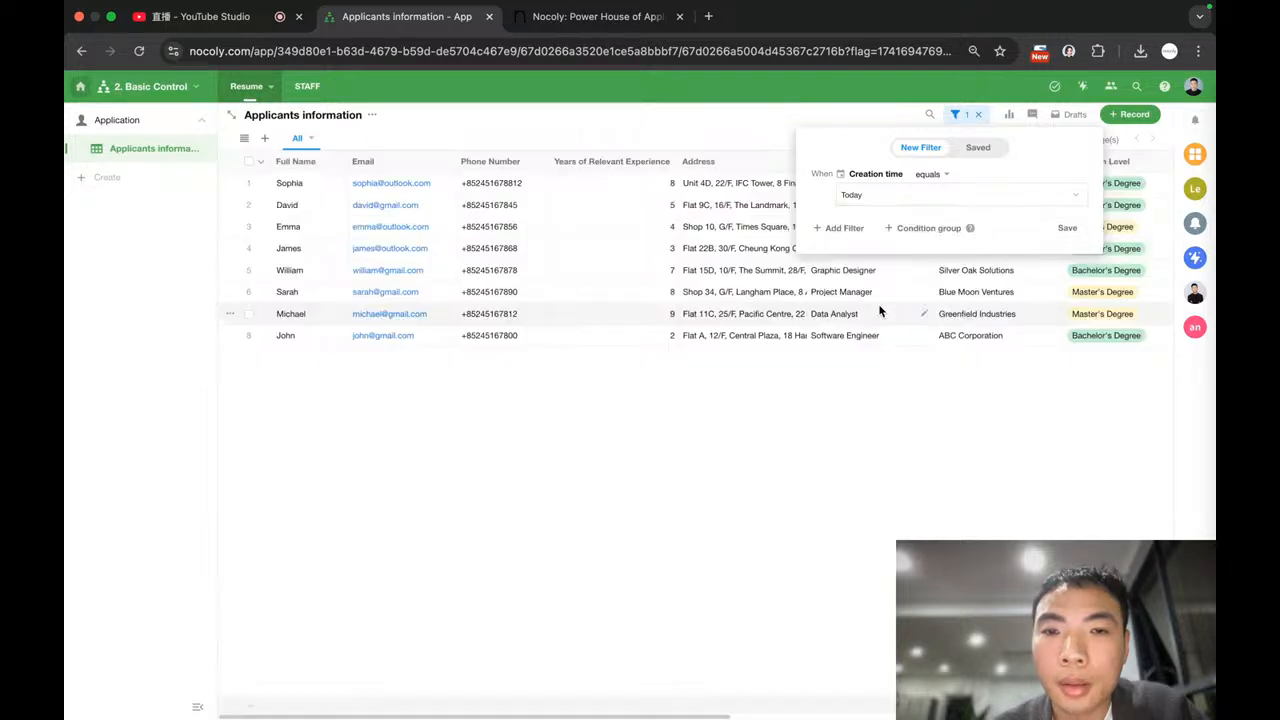
{"action": "left_click", "coordinate": [893, 198]}
{"action": "left_click", "coordinate": [880, 343]}
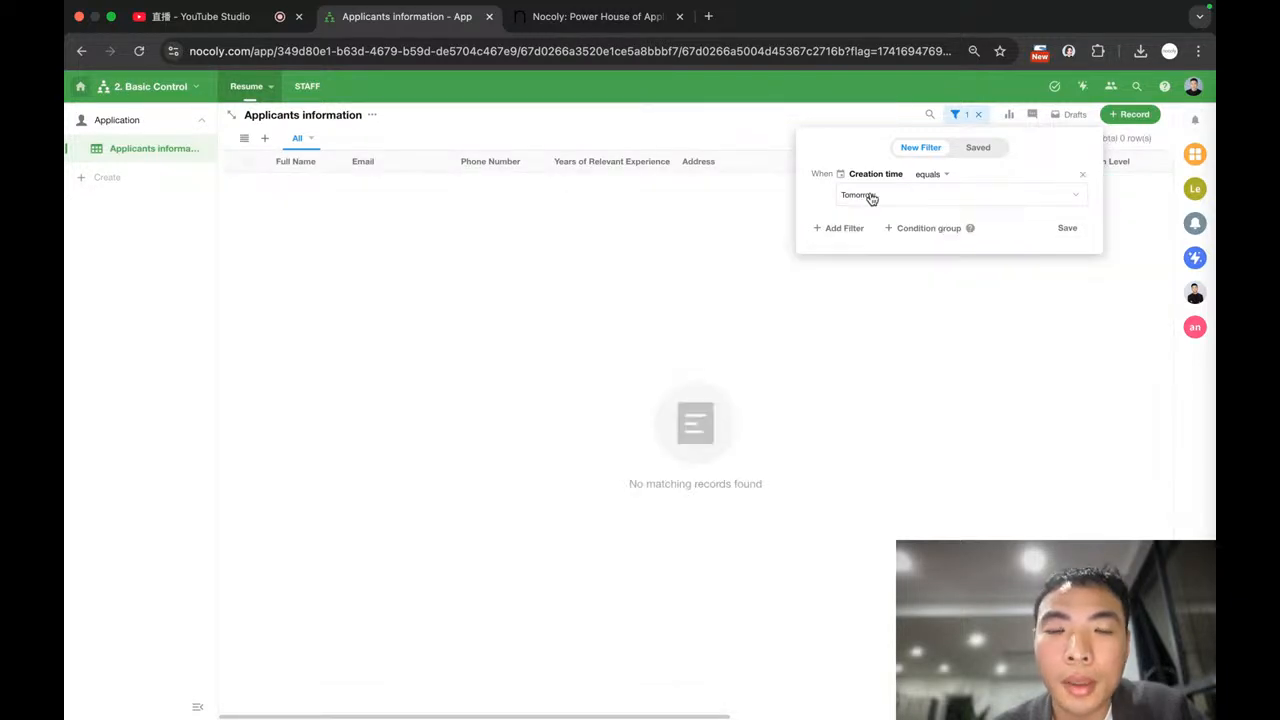
{"action": "left_click", "coordinate": [979, 115]}
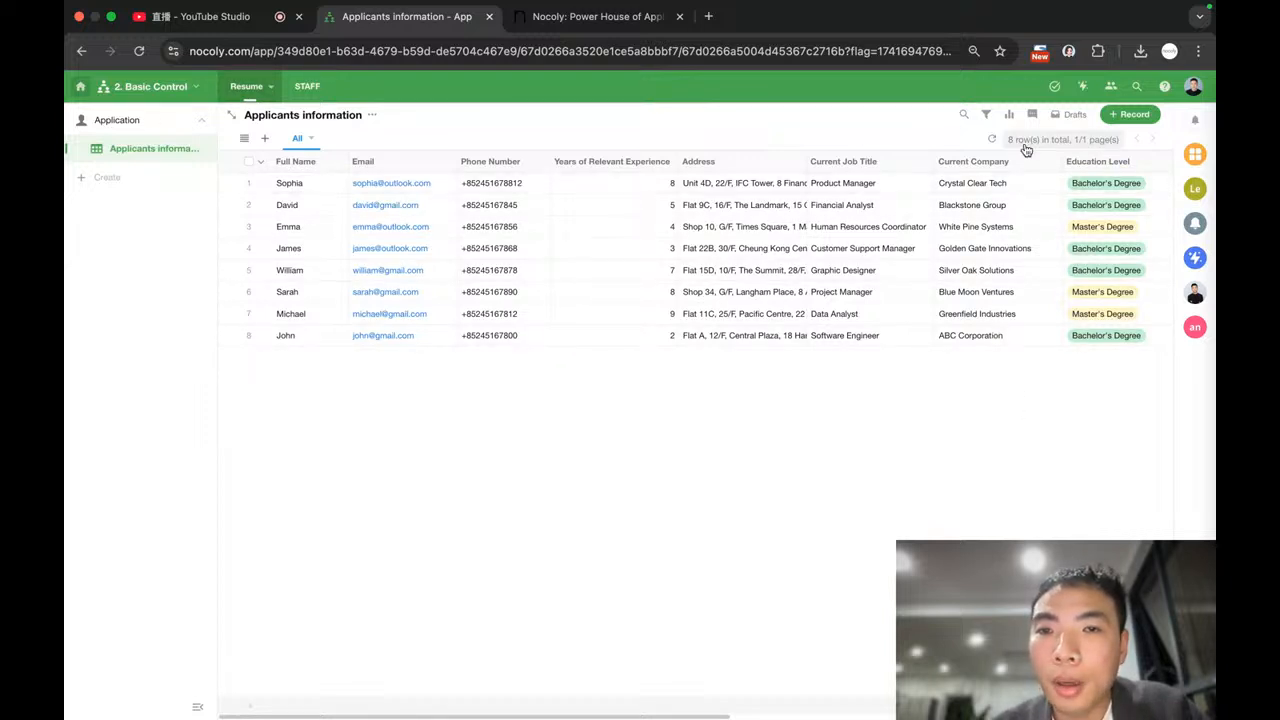
Step: Search records by an applicant's name to leave one row, then clear the search
{"action": "left_click", "coordinate": [964, 116]}
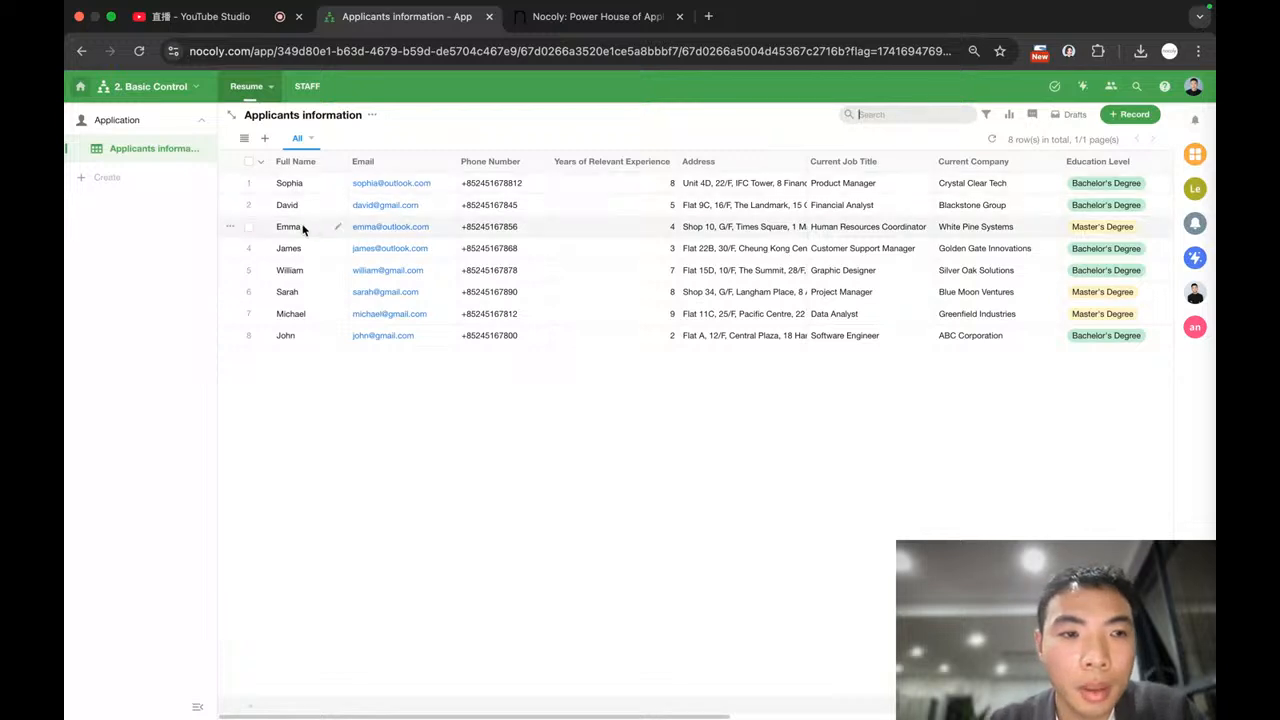
{"action": "key", "text": "Caps_Lock"}
{"action": "type", "text": "E"}
{"action": "key", "text": "Caps_Lock"}
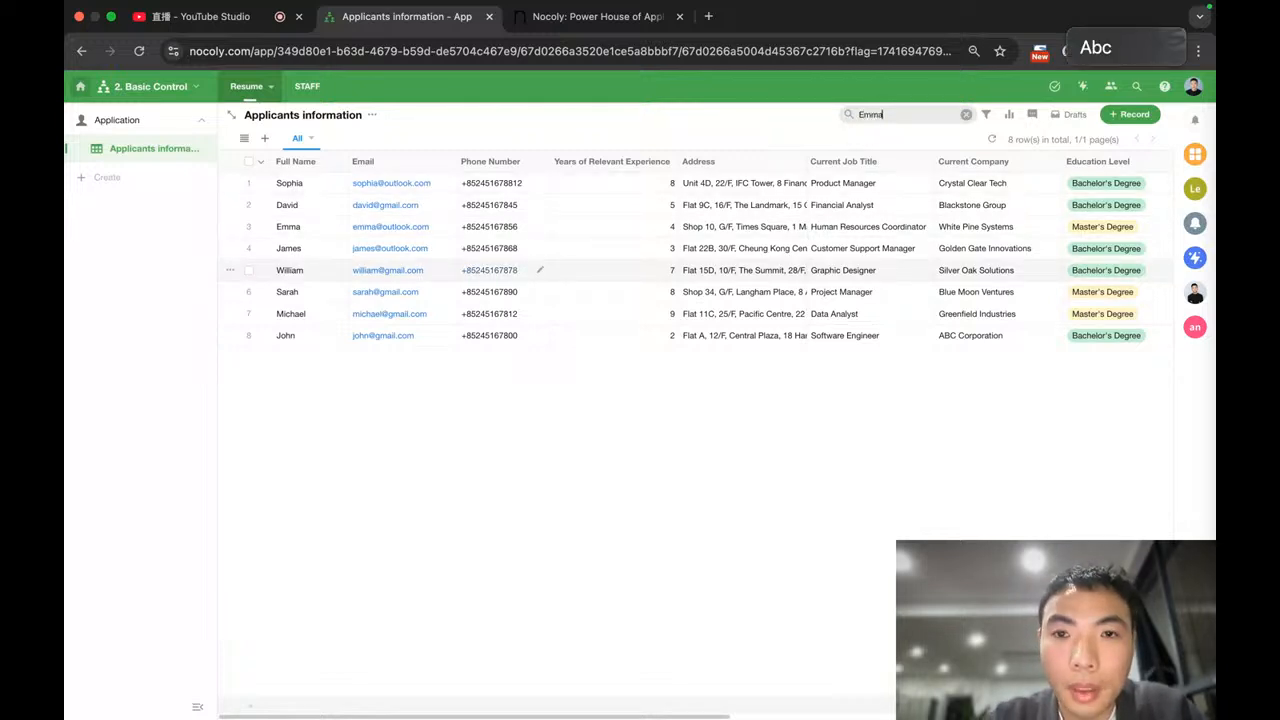
{"action": "key", "text": "Return"}
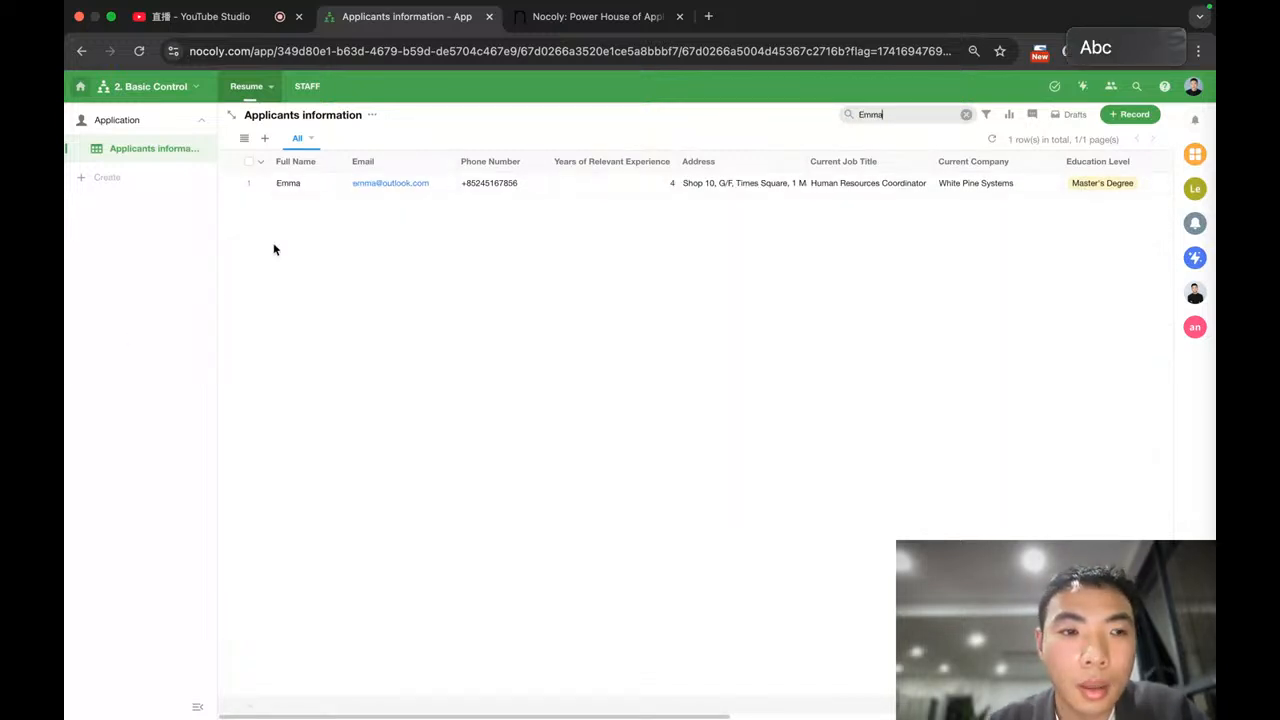
{"action": "left_click", "coordinate": [966, 114]}
Step: Widen the Address column and copy the word Queen's from row 5's address
{"action": "left_click", "coordinate": [964, 114]}
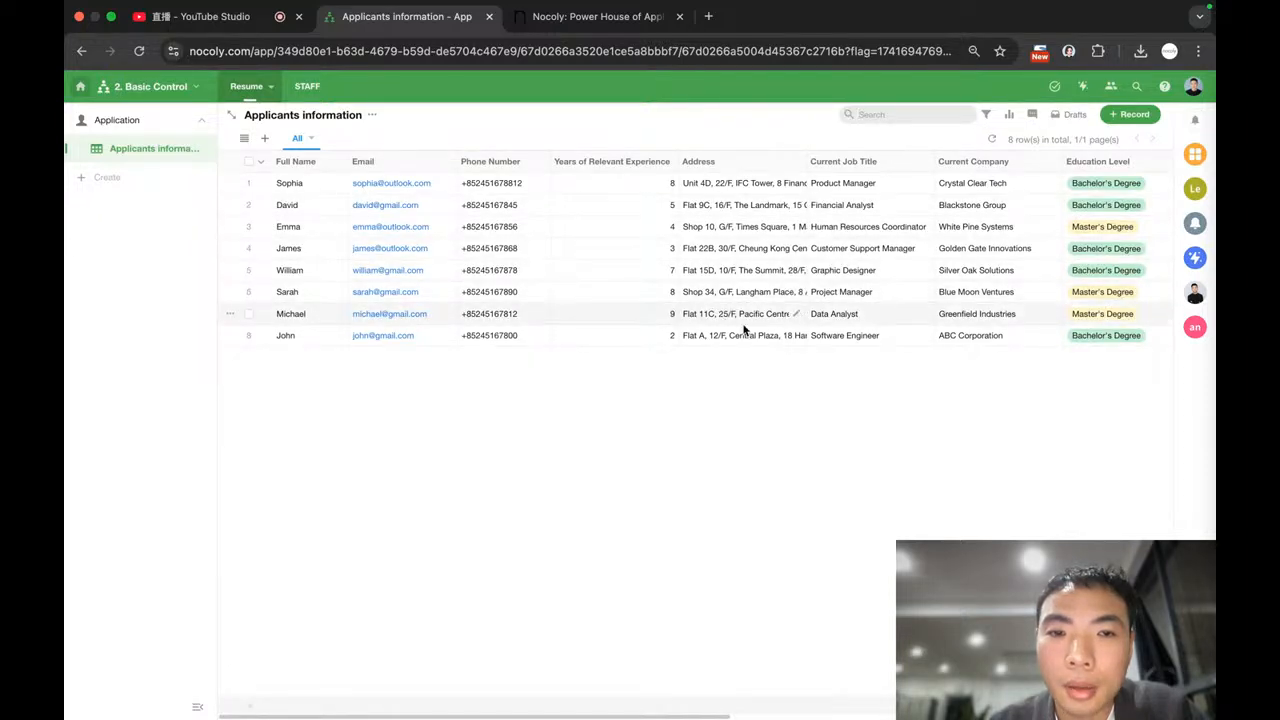
{"action": "scroll", "coordinate": [745, 334], "scroll_direction": "right", "scroll_amount": 3}
{"action": "left_click_drag", "start_coordinate": [705, 164], "coordinate": [855, 164]}
{"action": "left_click_drag", "start_coordinate": [757, 271], "coordinate": [724, 272]}
{"action": "key", "text": "ctrl+c"}
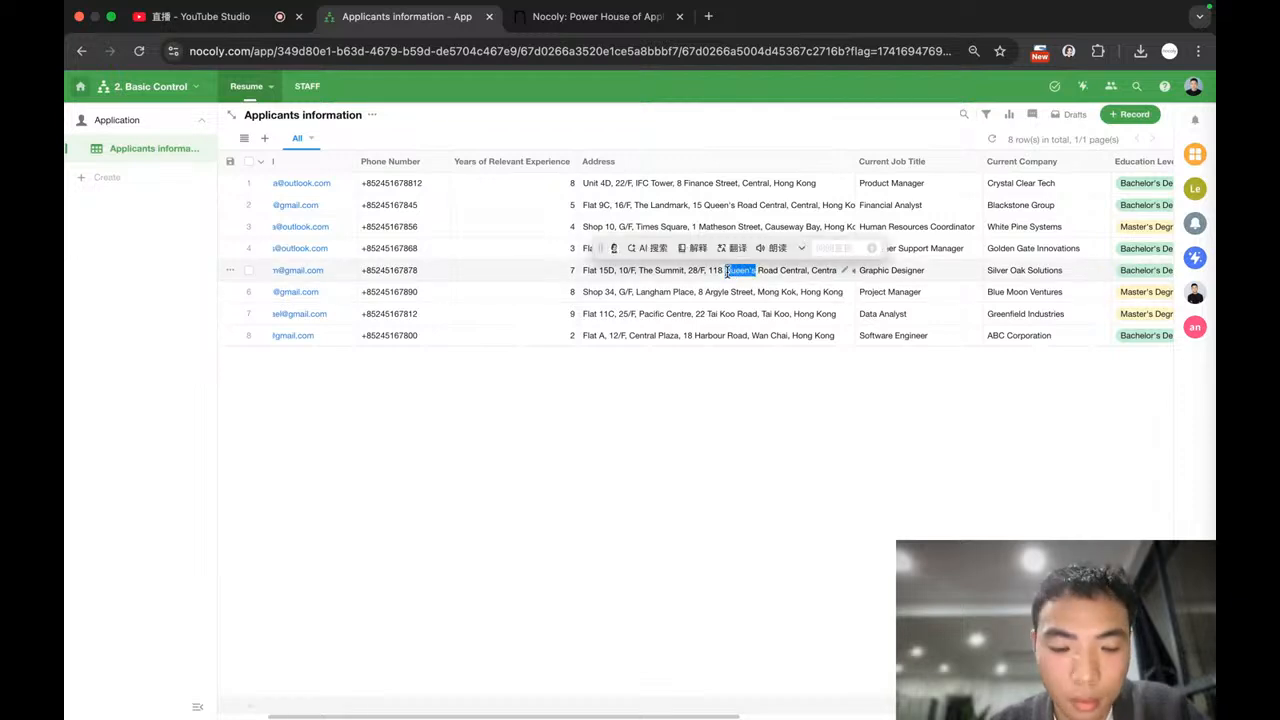
Step: Search records for Queen's, leaving 3 rows, then clear the search
{"action": "left_click", "coordinate": [964, 114]}
{"action": "key", "text": "ctrl+v"}
{"action": "key", "text": "Return"}
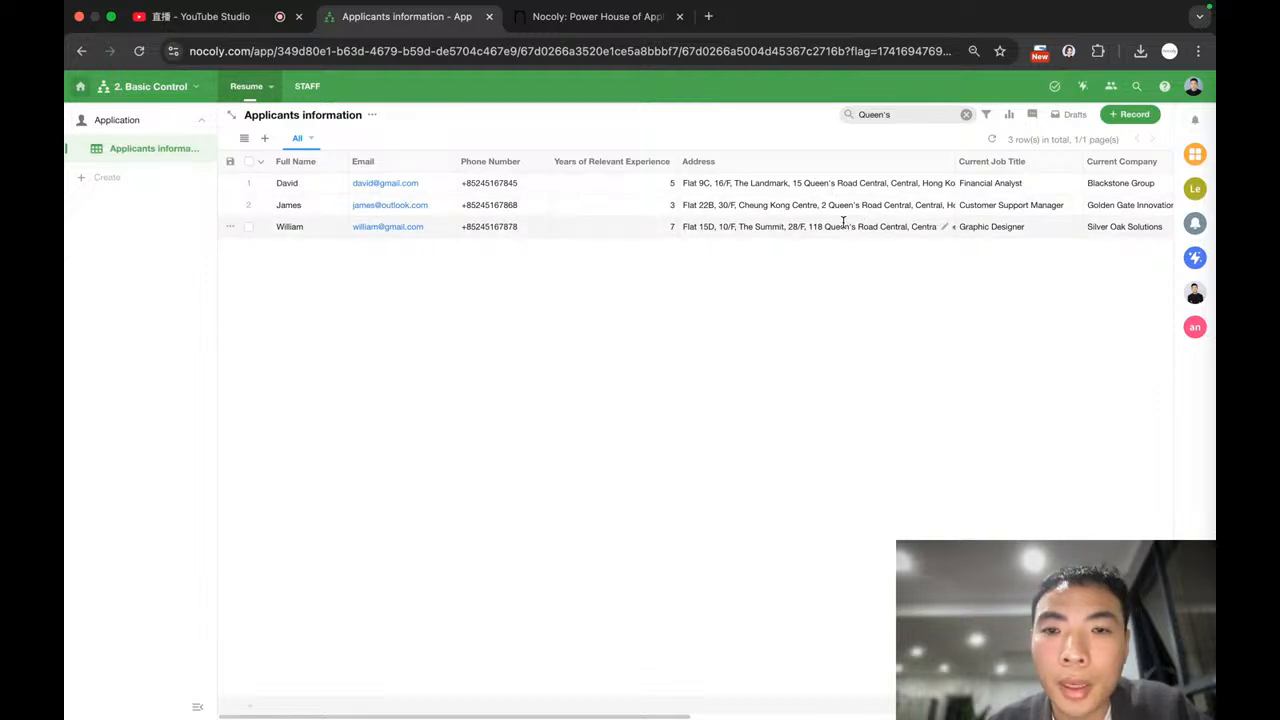
{"action": "scroll", "coordinate": [889, 222], "scroll_direction": "right", "scroll_amount": 1}
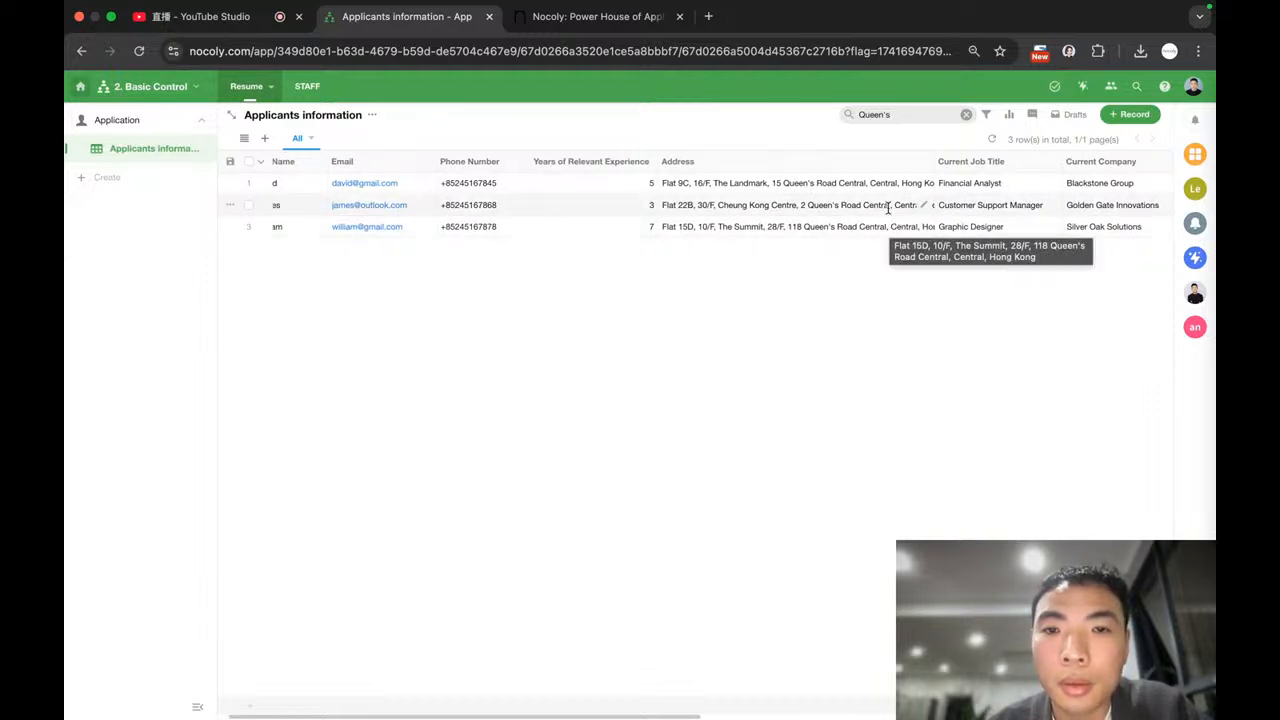
{"action": "left_click", "coordinate": [967, 116]}
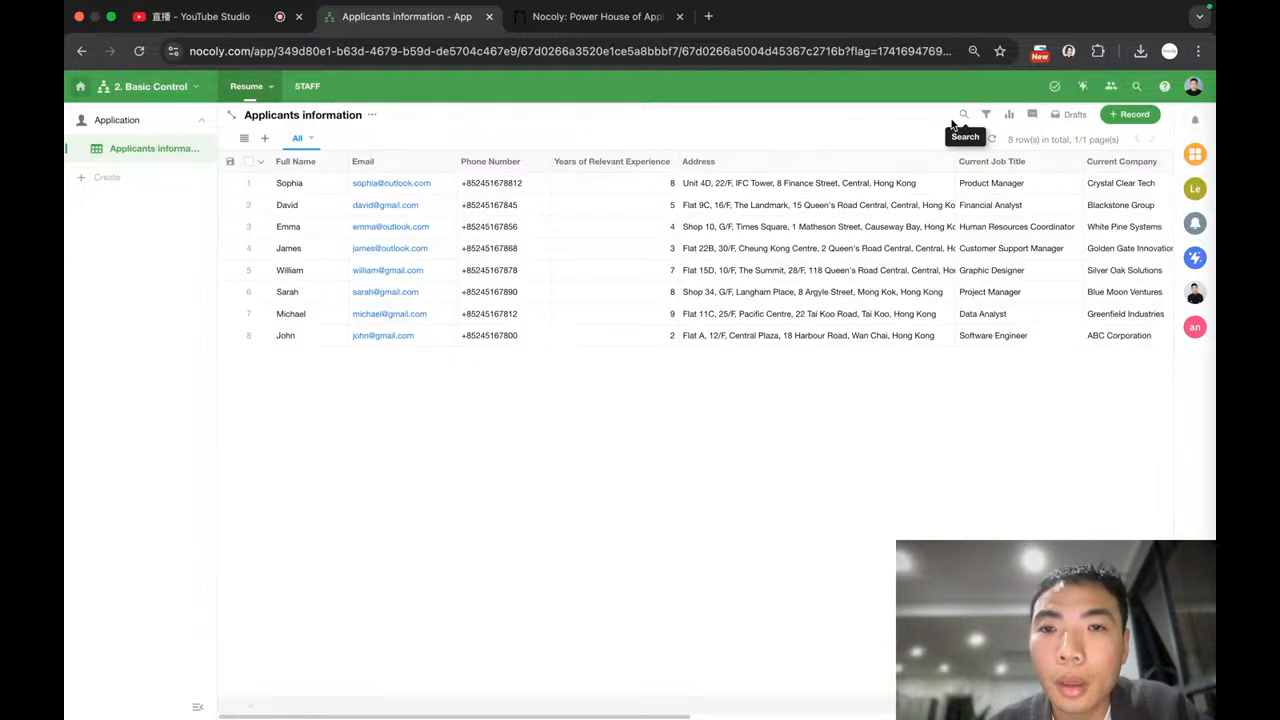
Step: Search records for the job title 'Manage', then clear the search
{"action": "scroll", "coordinate": [1000, 270], "scroll_direction": "right", "scroll_amount": 15}
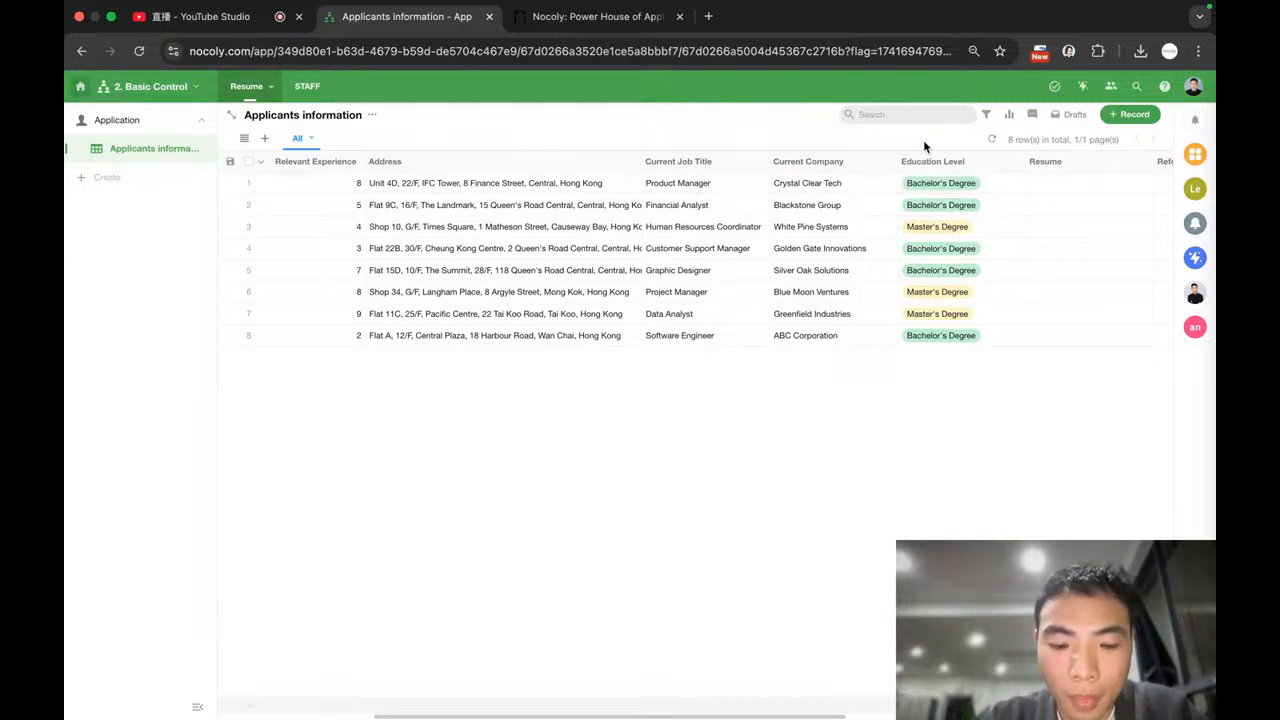
{"action": "left_click", "coordinate": [905, 114]}
{"action": "type", "text": "Manager"}
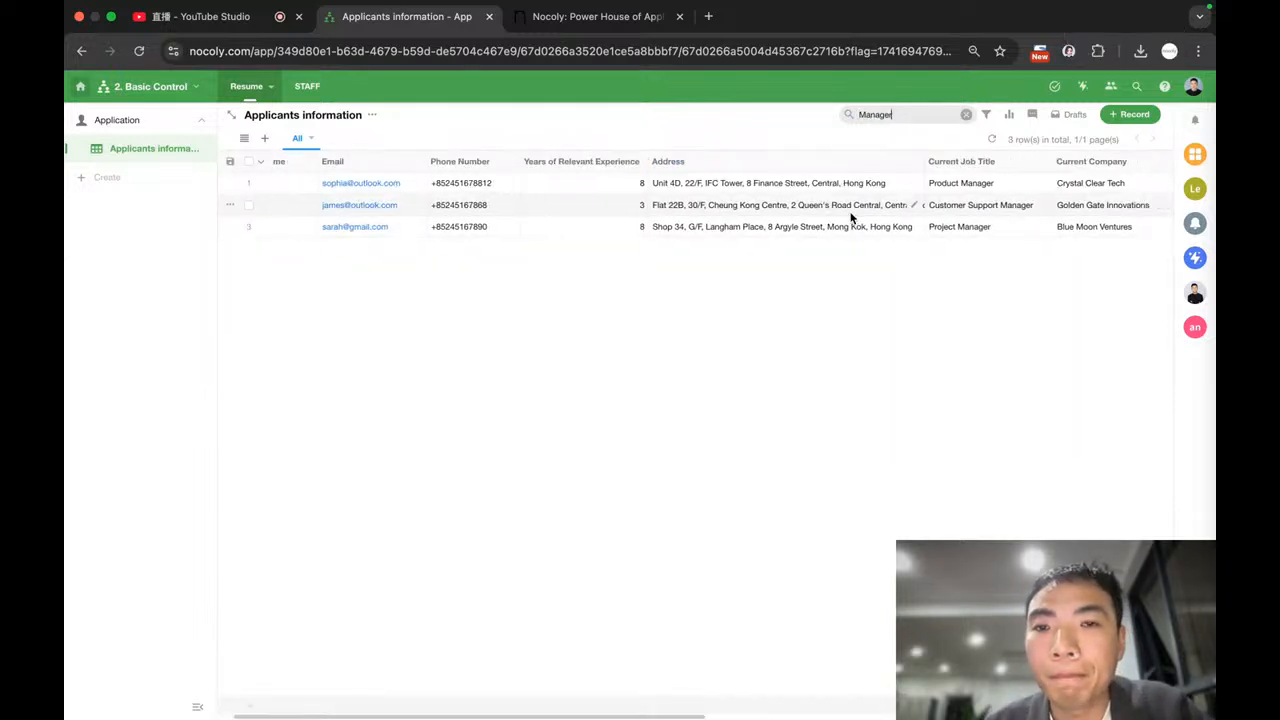
{"action": "left_click", "coordinate": [966, 117]}
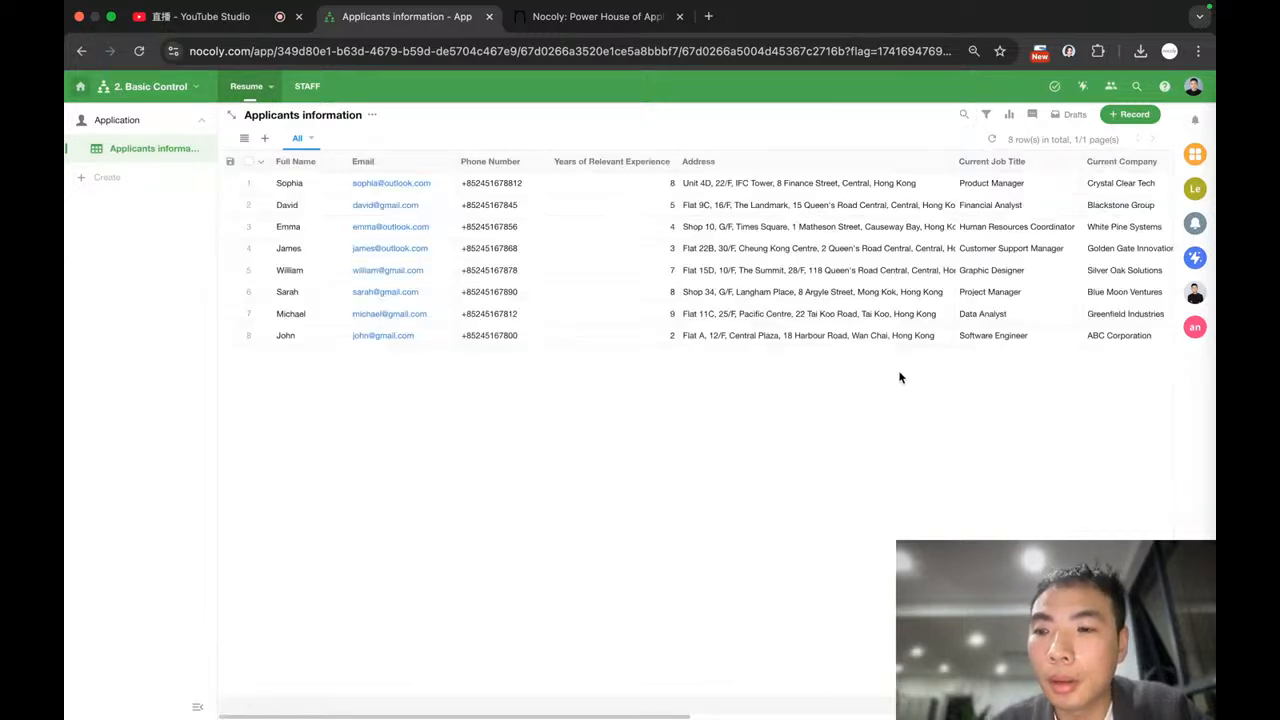
Step: Open the Share Record dialog from the second applicant's row actions menu
{"action": "right_click", "coordinate": [866, 447]}
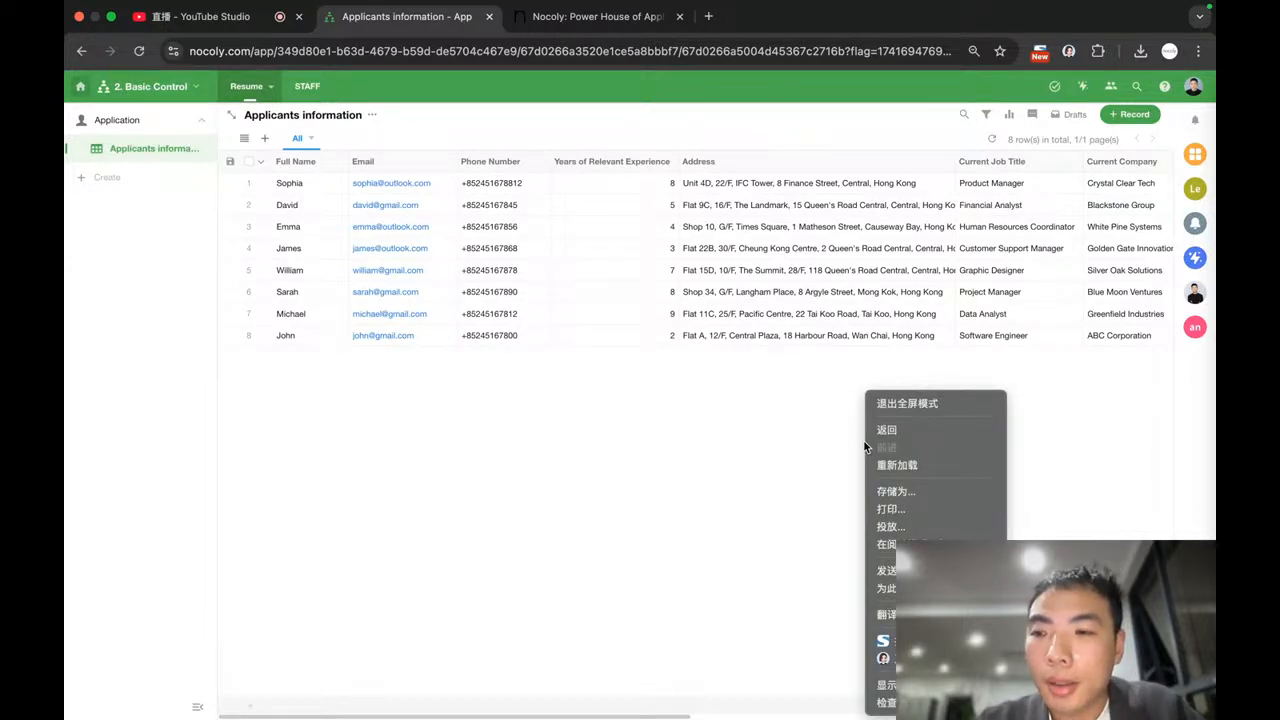
{"action": "left_click", "coordinate": [676, 456]}
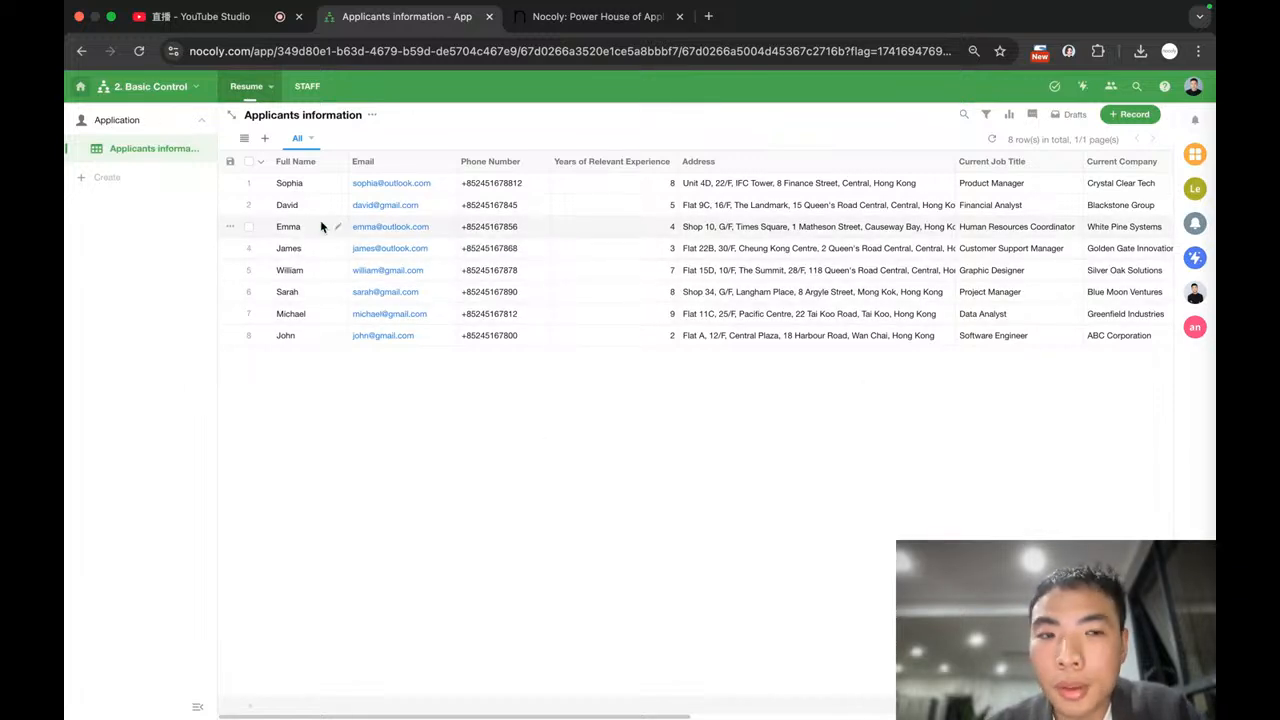
{"action": "left_click", "coordinate": [230, 208]}
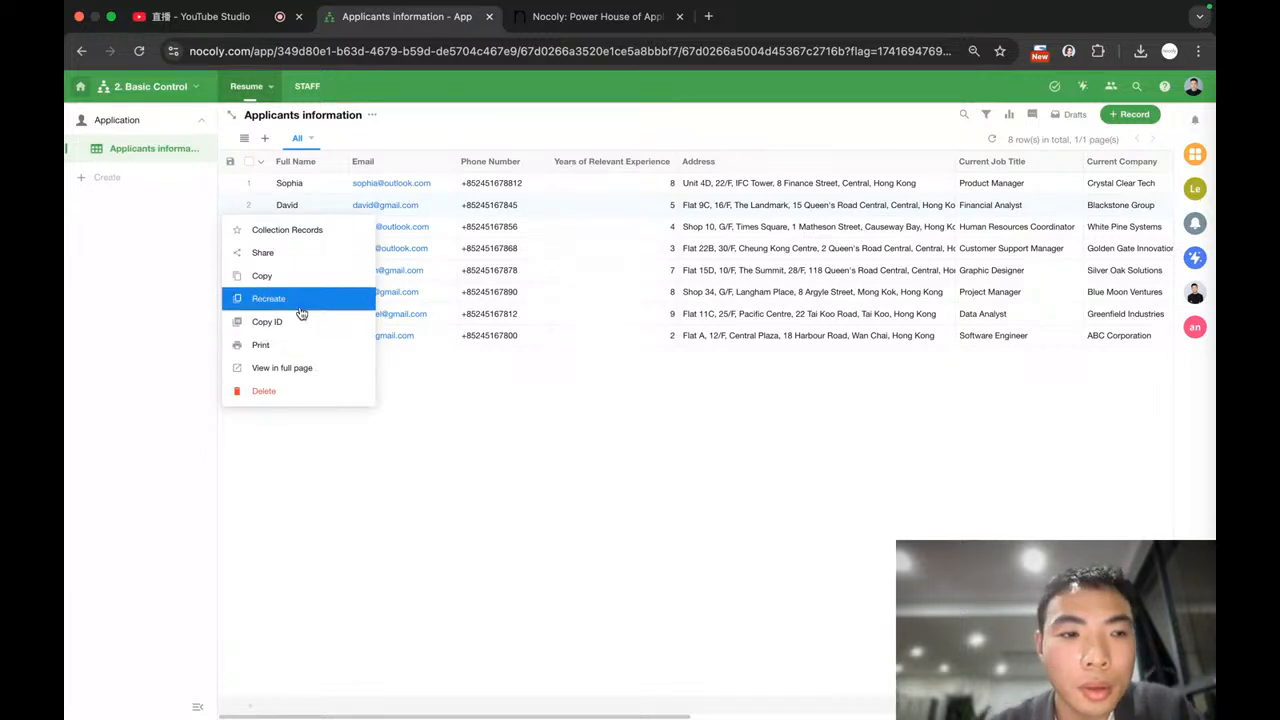
{"action": "left_click", "coordinate": [297, 257]}
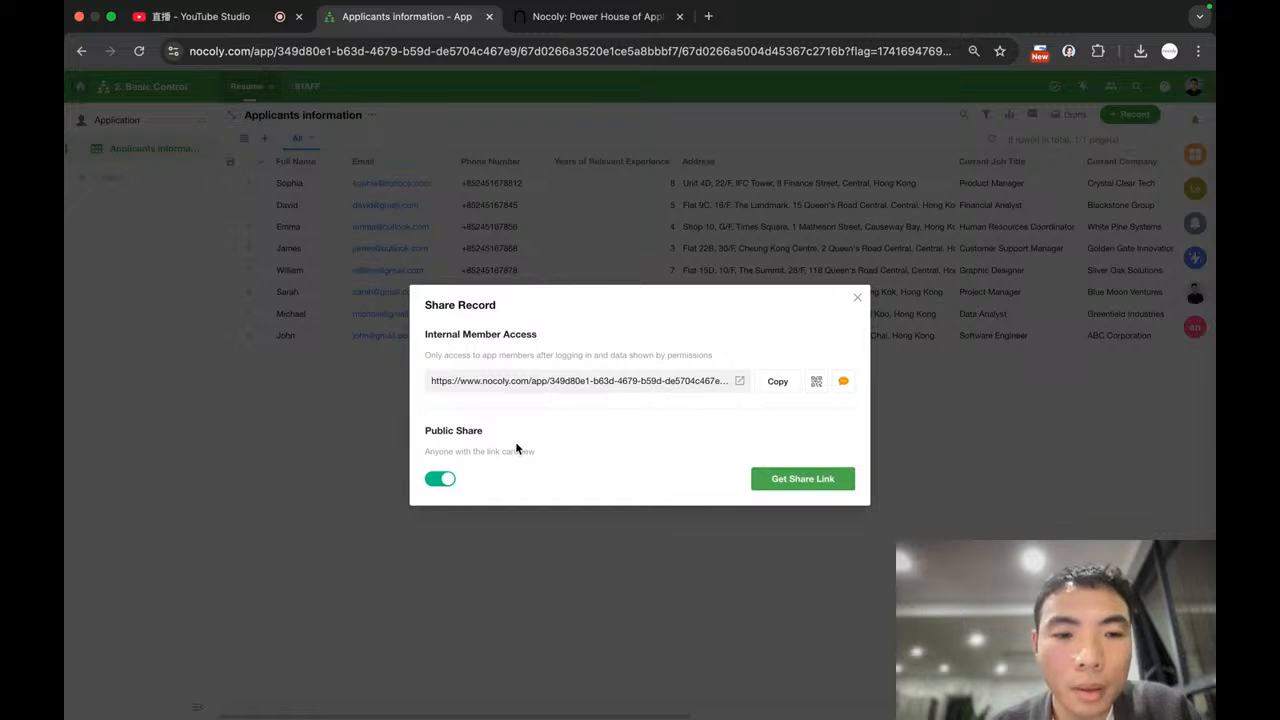
Step: With Public Share enabled, generate the record's public link and copy it
{"action": "left_click", "coordinate": [446, 480]}
{"action": "left_click", "coordinate": [446, 481]}
{"action": "left_click", "coordinate": [443, 481]}
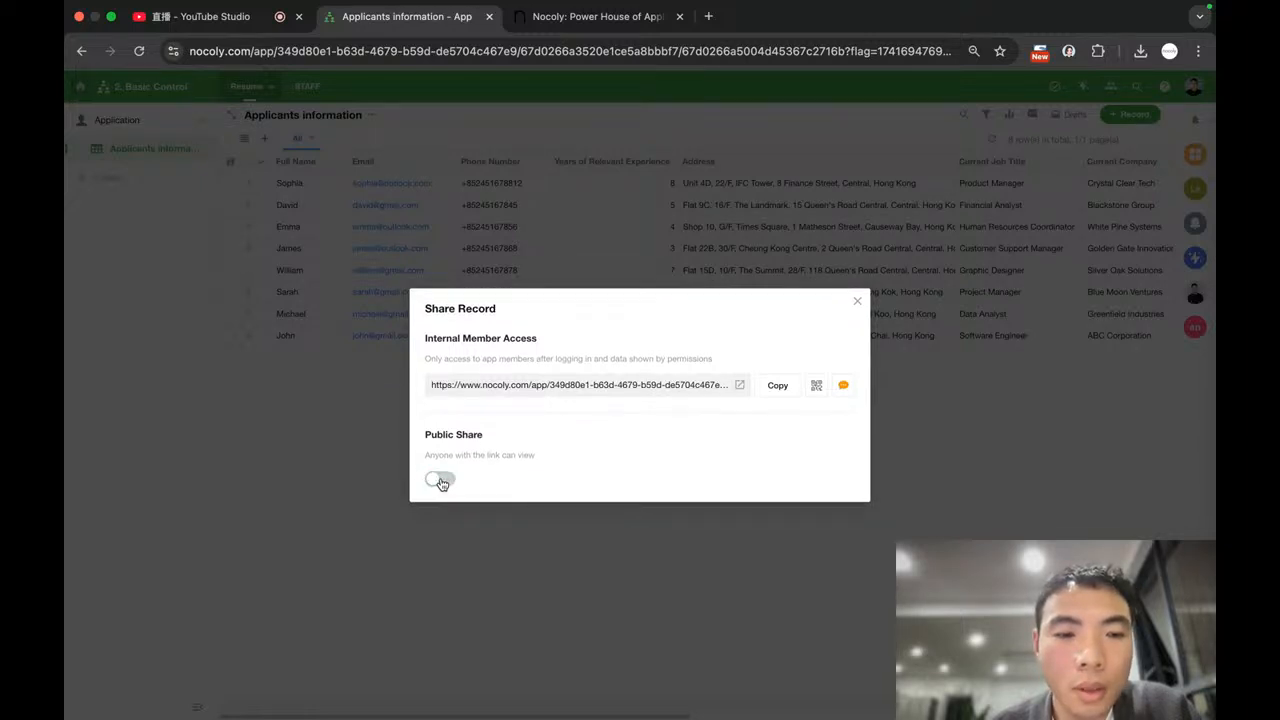
{"action": "left_click", "coordinate": [442, 482]}
{"action": "left_click", "coordinate": [449, 480]}
{"action": "left_click", "coordinate": [446, 480]}
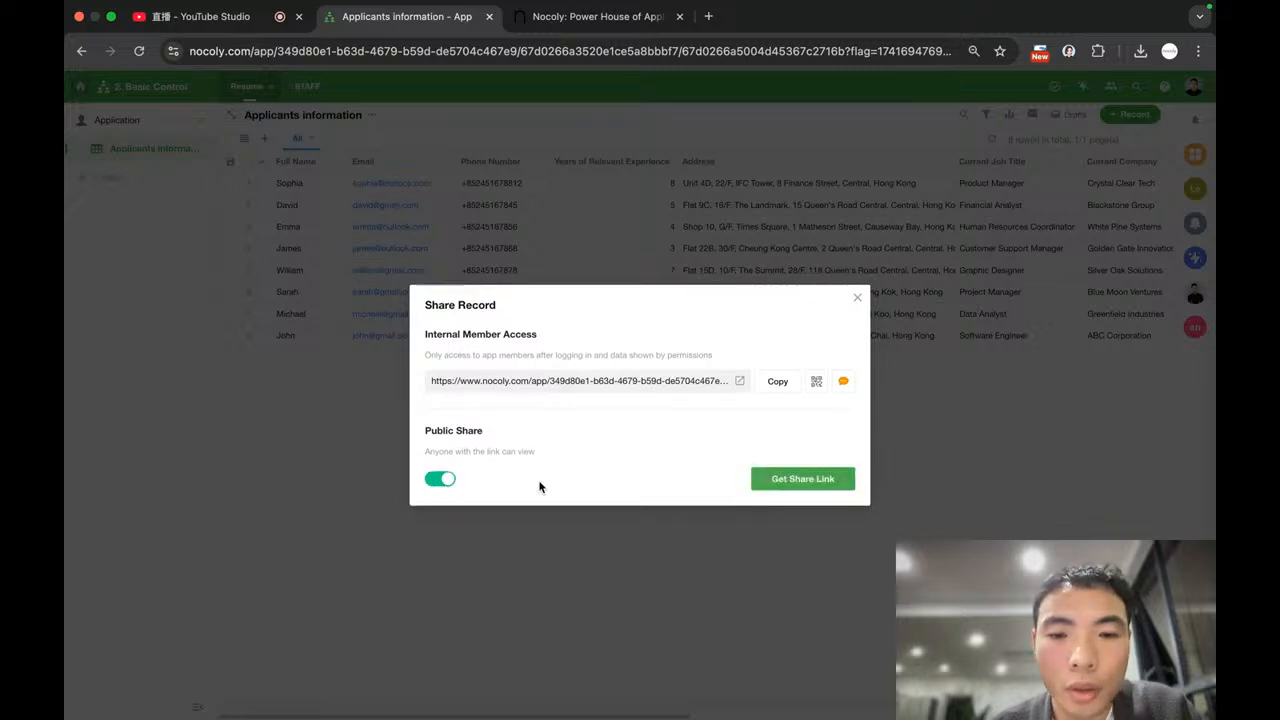
{"action": "left_click", "coordinate": [805, 480]}
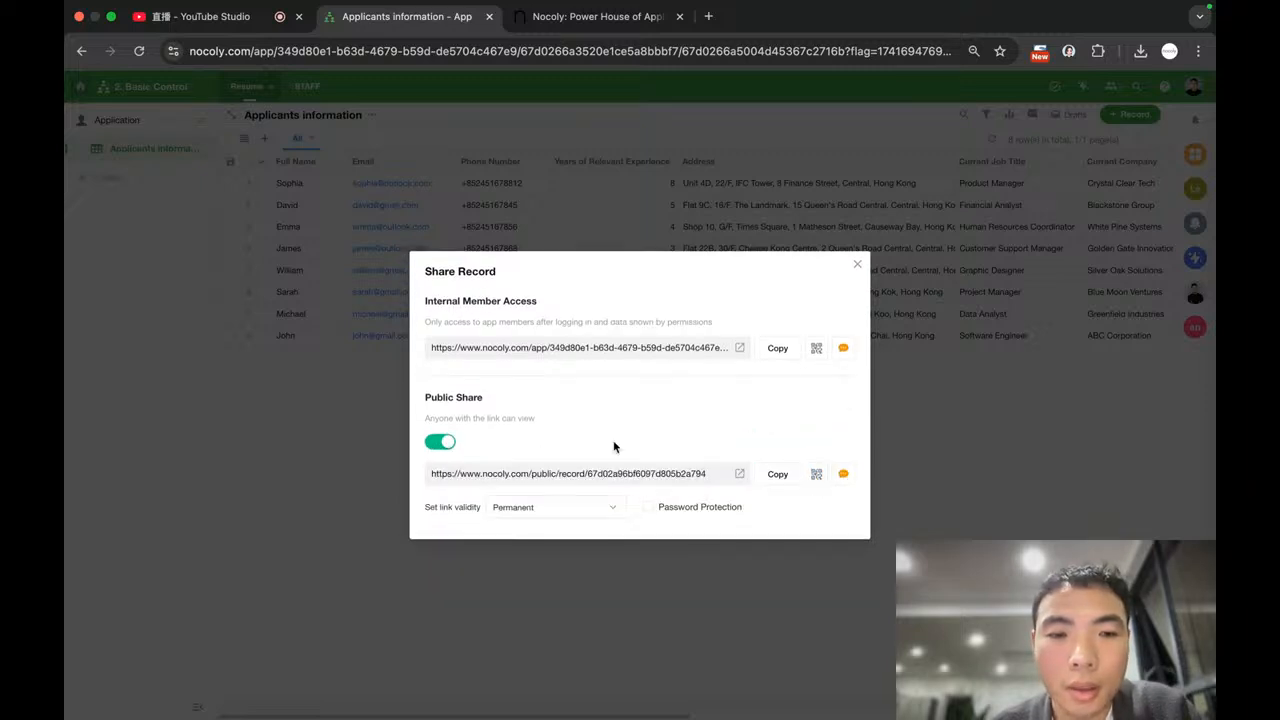
{"action": "left_click", "coordinate": [781, 476]}
Step: Check the link validity options, keeping the link Permanent
{"action": "mouse_move", "coordinate": [819, 479]}
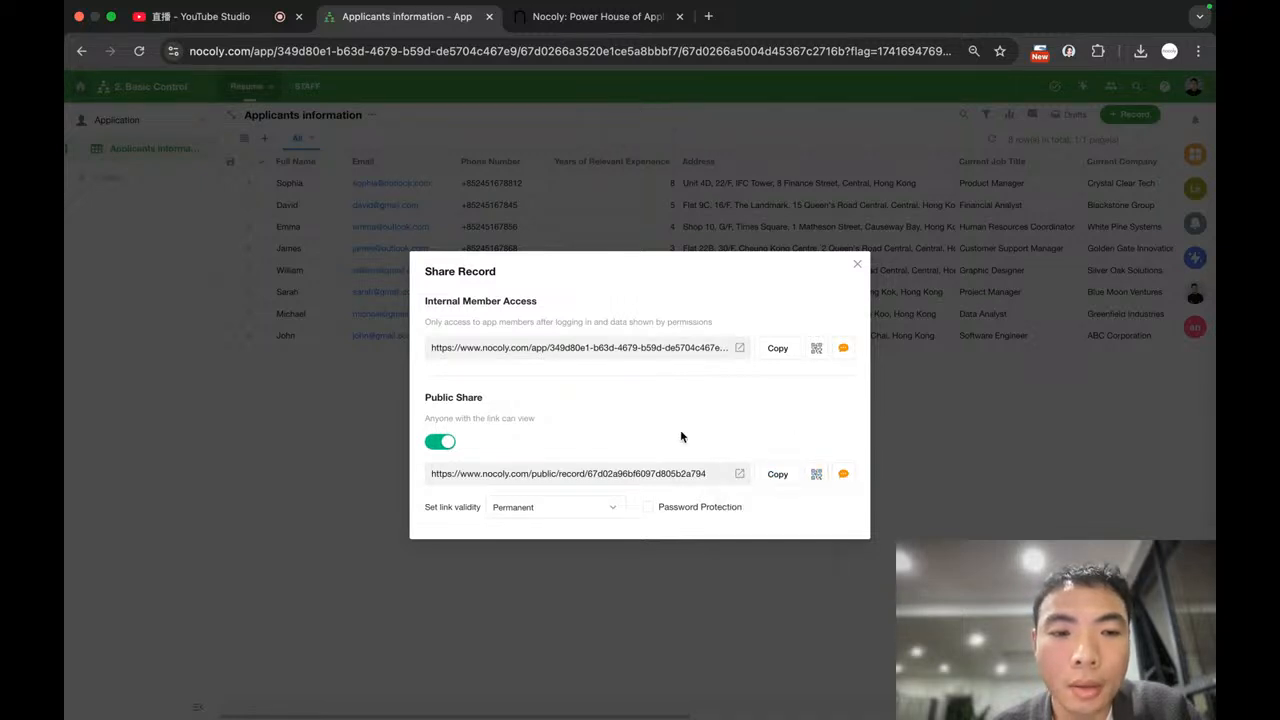
{"action": "left_click", "coordinate": [590, 510]}
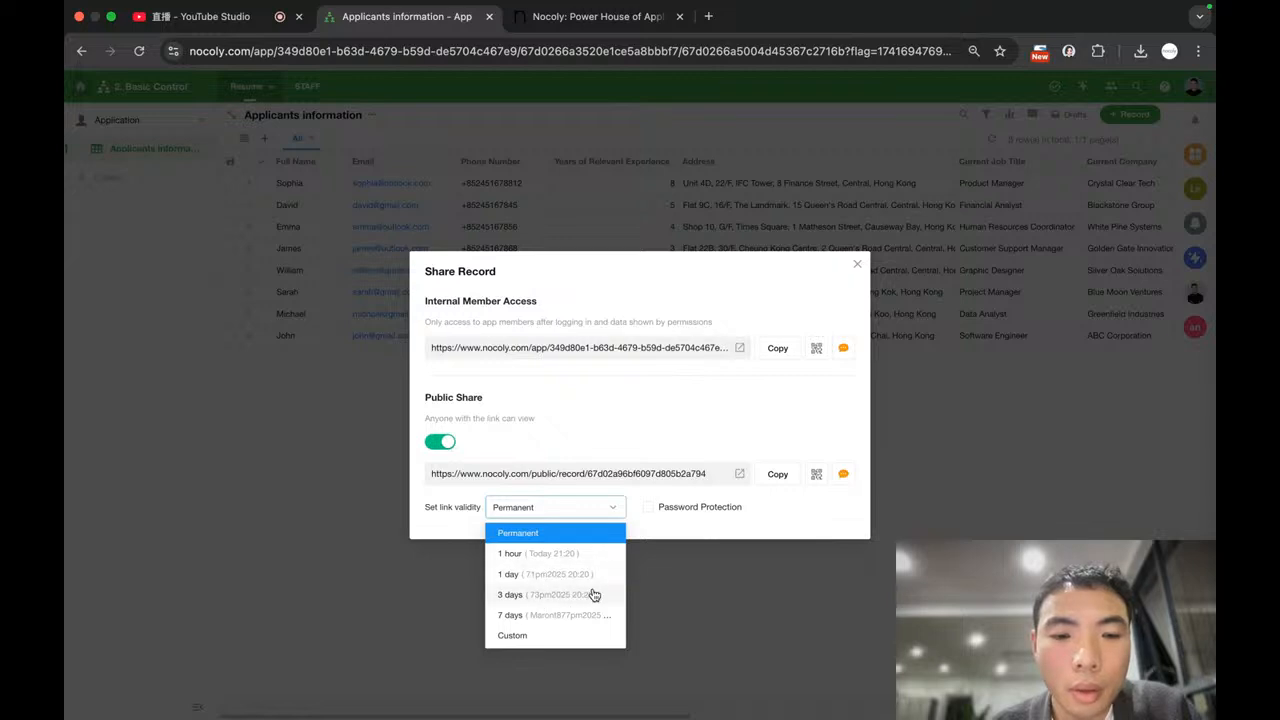
{"action": "left_click", "coordinate": [680, 542]}
{"action": "left_click", "coordinate": [595, 512]}
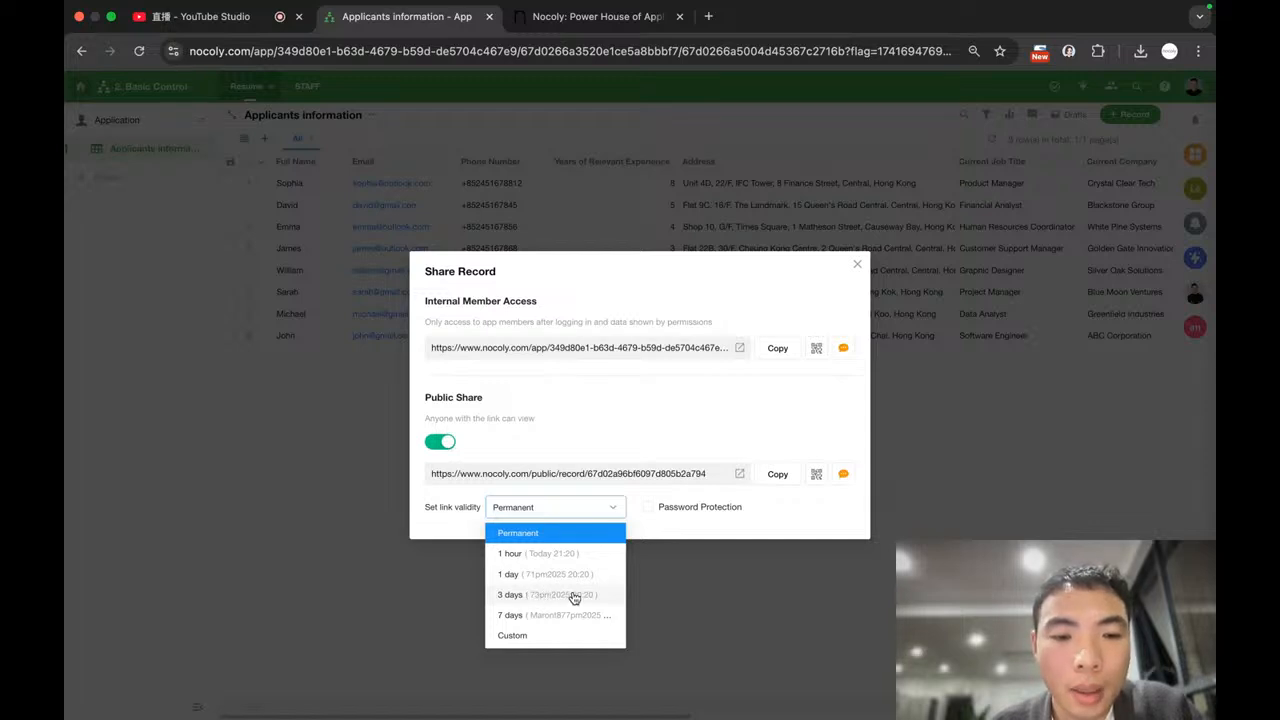
{"action": "left_click", "coordinate": [709, 538]}
Step: Try Password Protection then turn it off, keep public sharing on, and close the dialog
{"action": "left_click", "coordinate": [648, 507]}
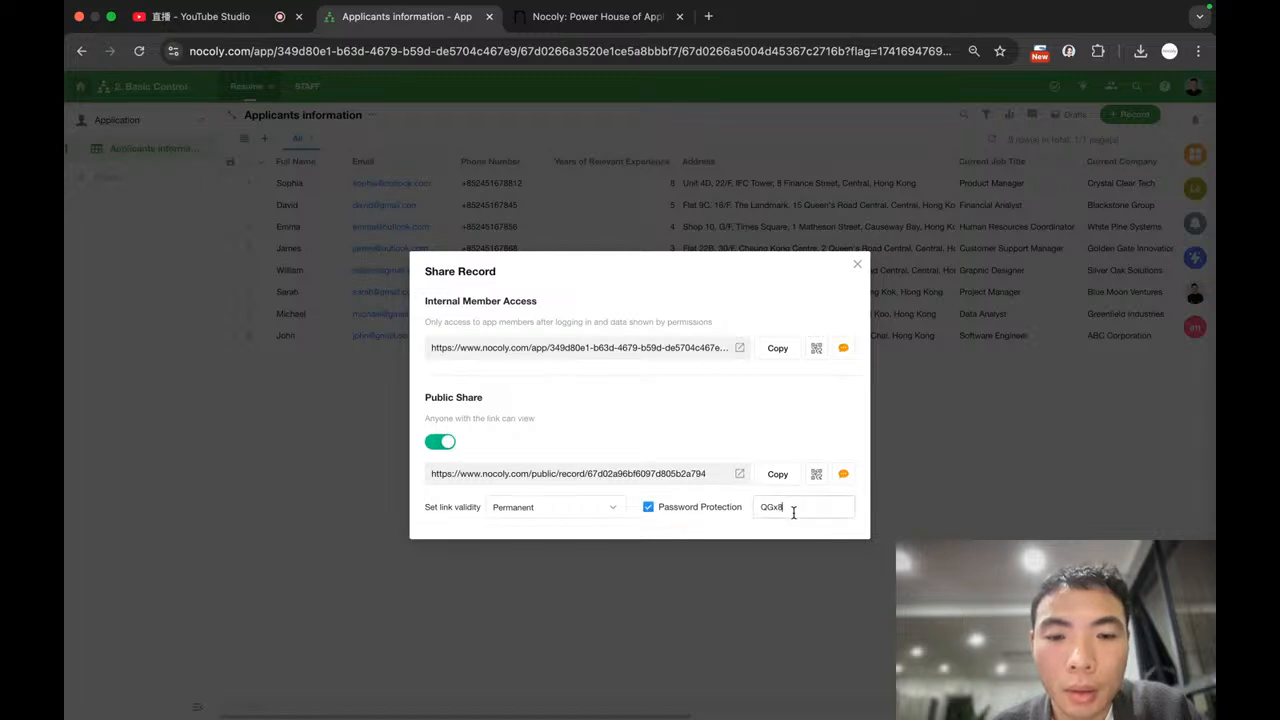
{"action": "left_click_drag", "start_coordinate": [801, 507], "coordinate": [755, 508]}
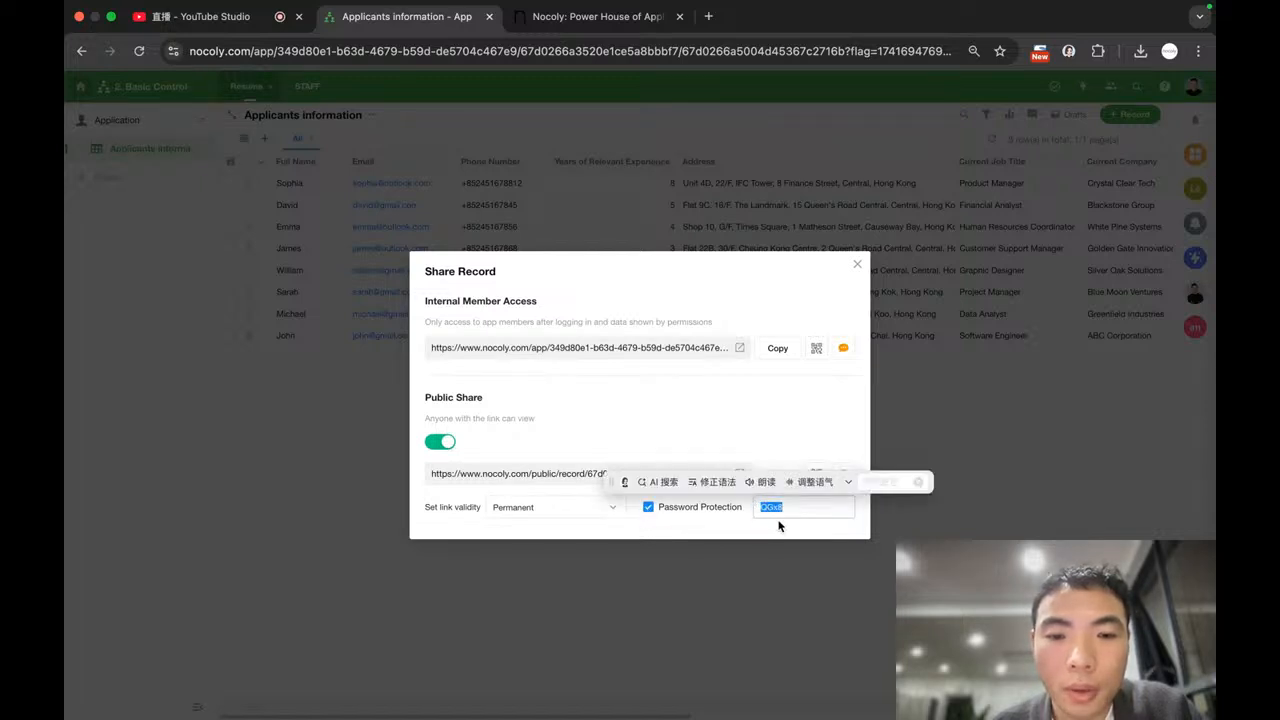
{"action": "left_click", "coordinate": [779, 526]}
{"action": "left_click", "coordinate": [648, 507]}
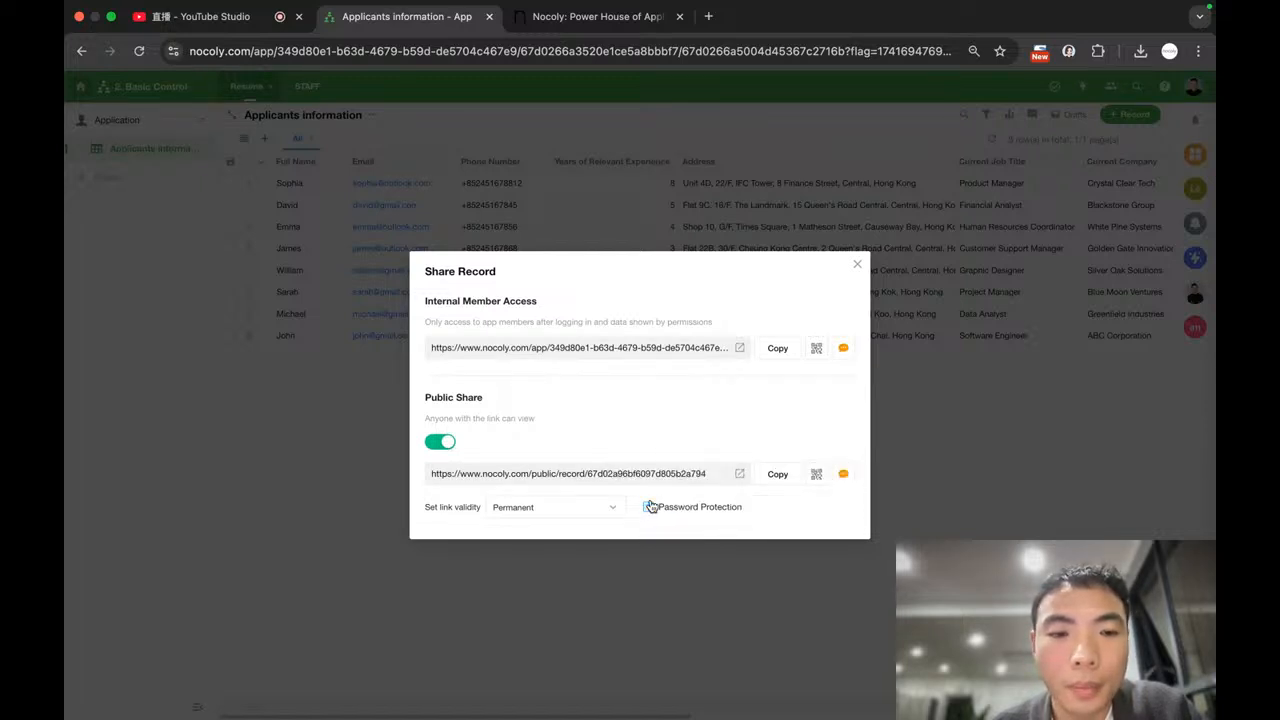
{"action": "left_click", "coordinate": [440, 442]}
{"action": "left_click", "coordinate": [450, 480]}
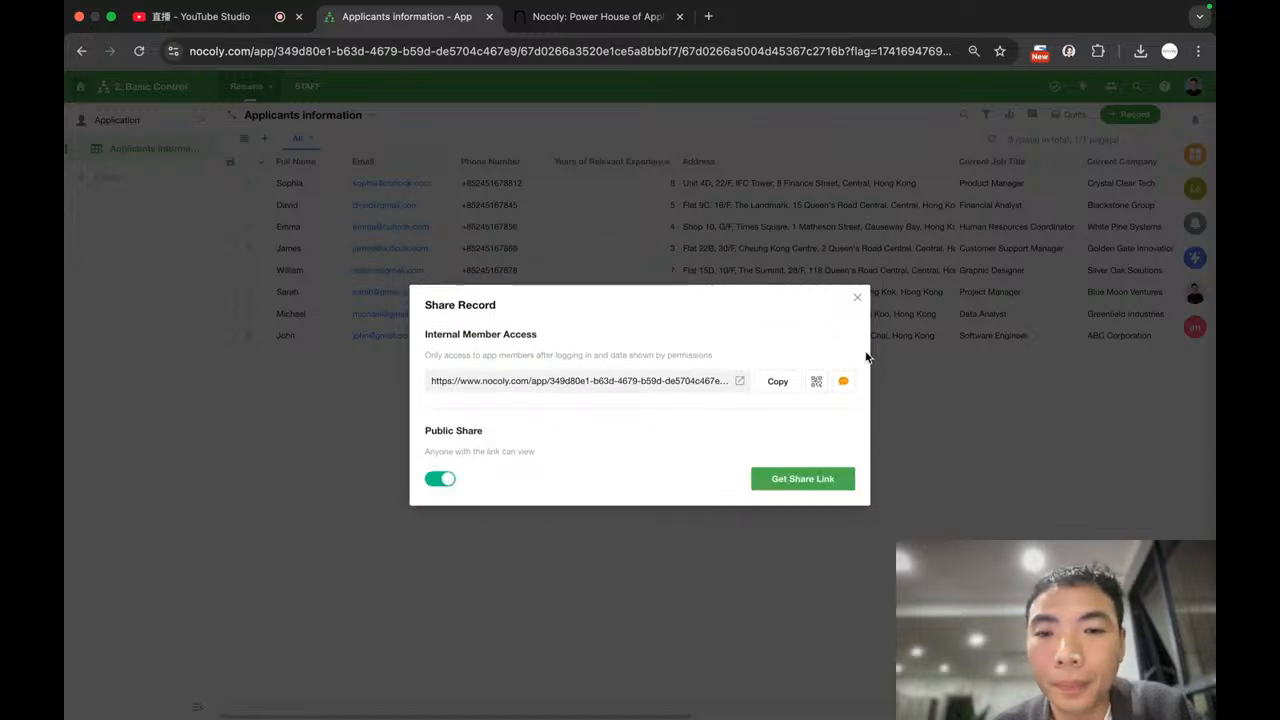
{"action": "left_click", "coordinate": [858, 298]}
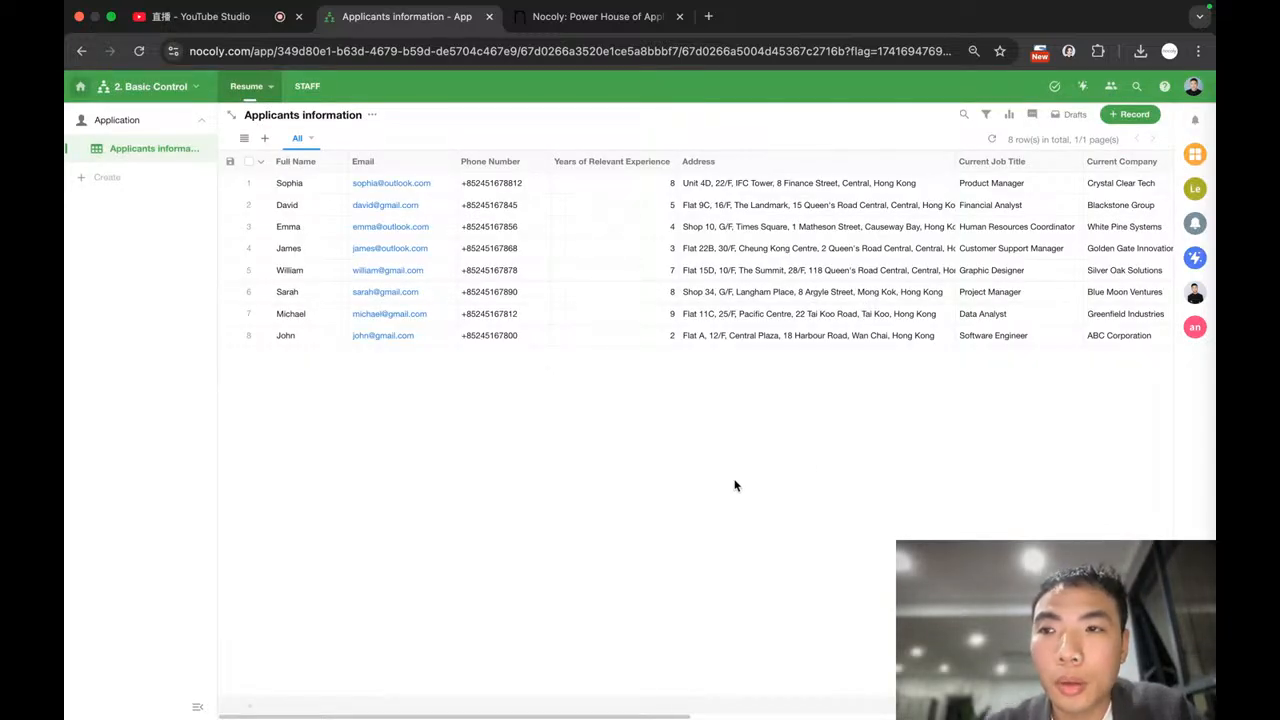
{"action": "left_click", "coordinate": [263, 163]}
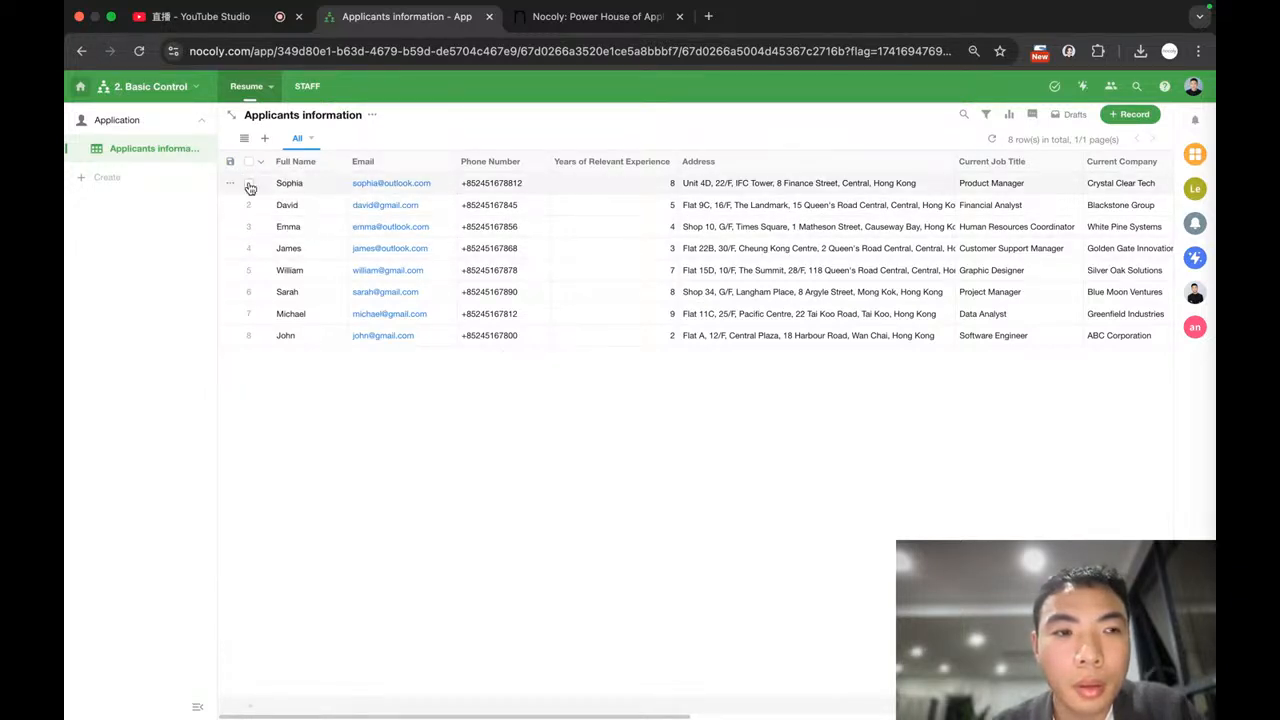
{"action": "left_click", "coordinate": [229, 185]}
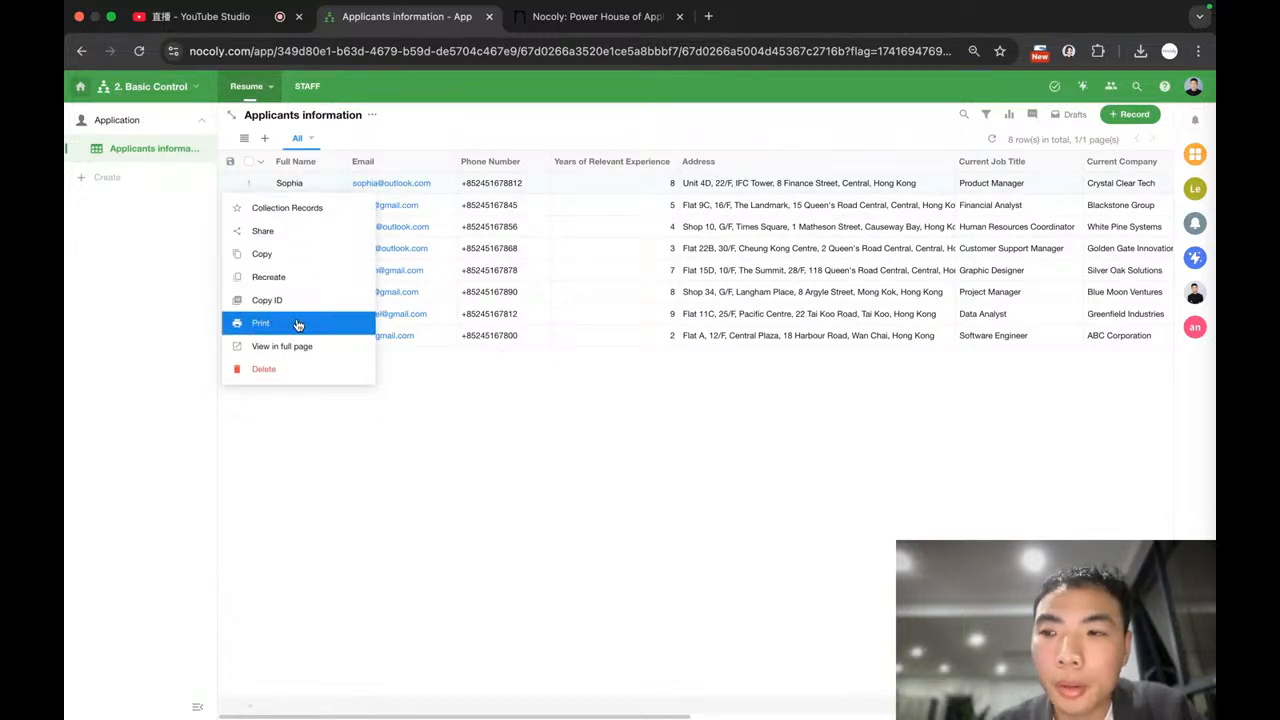
{"action": "left_click", "coordinate": [297, 324]}
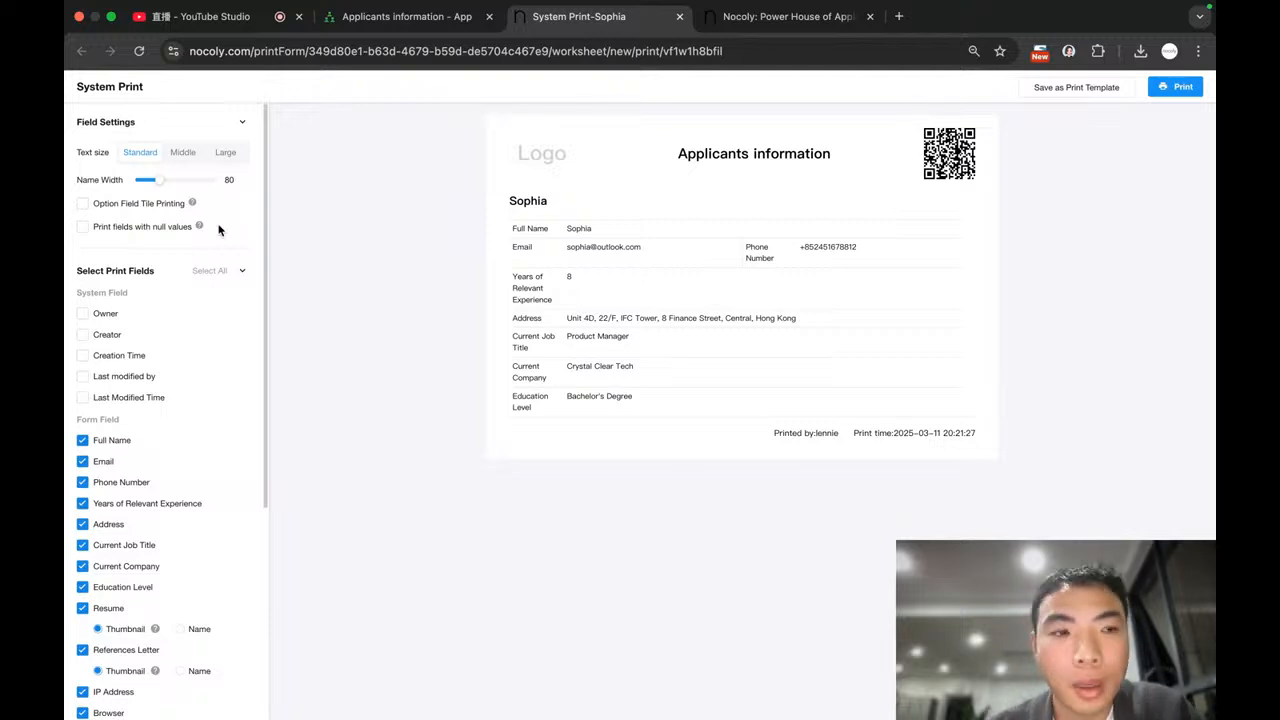
{"action": "scroll", "coordinate": [160, 293], "scroll_direction": "down", "scroll_amount": 1}
{"action": "scroll", "coordinate": [160, 297], "scroll_direction": "down", "scroll_amount": 1}
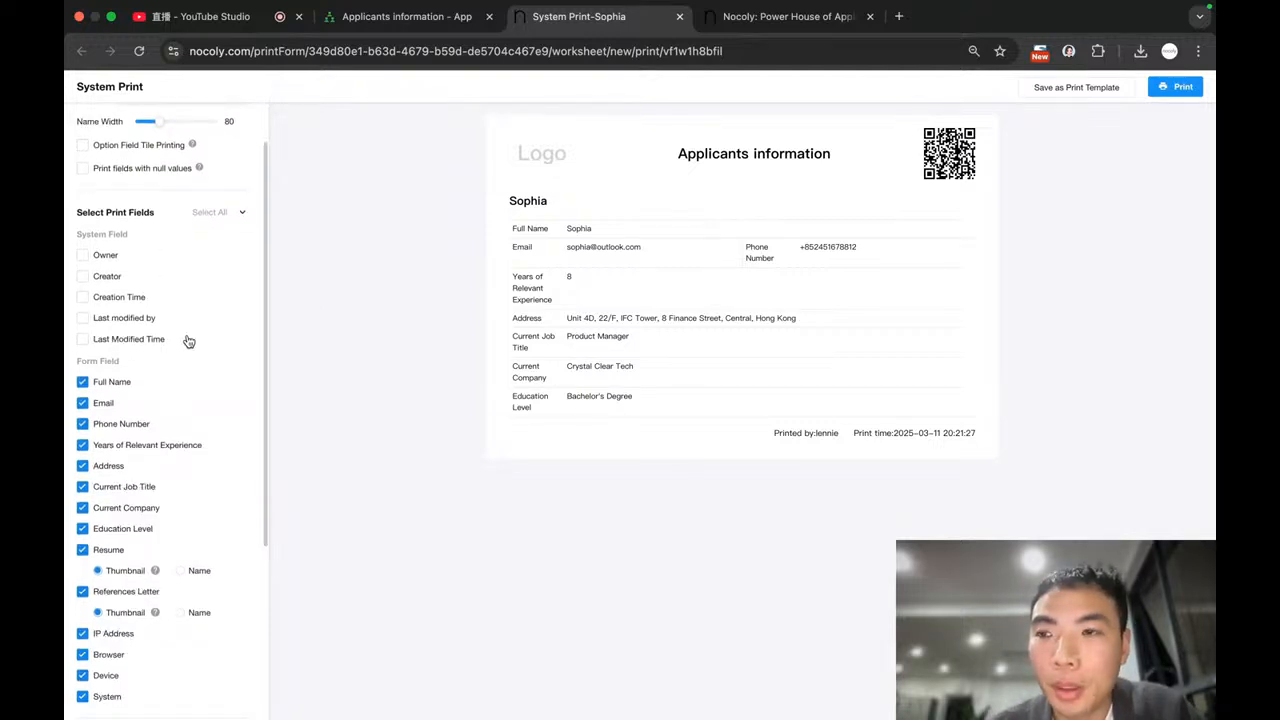
{"action": "scroll", "coordinate": [186, 337], "scroll_direction": "down", "scroll_amount": 1}
{"action": "scroll", "coordinate": [203, 354], "scroll_direction": "down", "scroll_amount": 1}
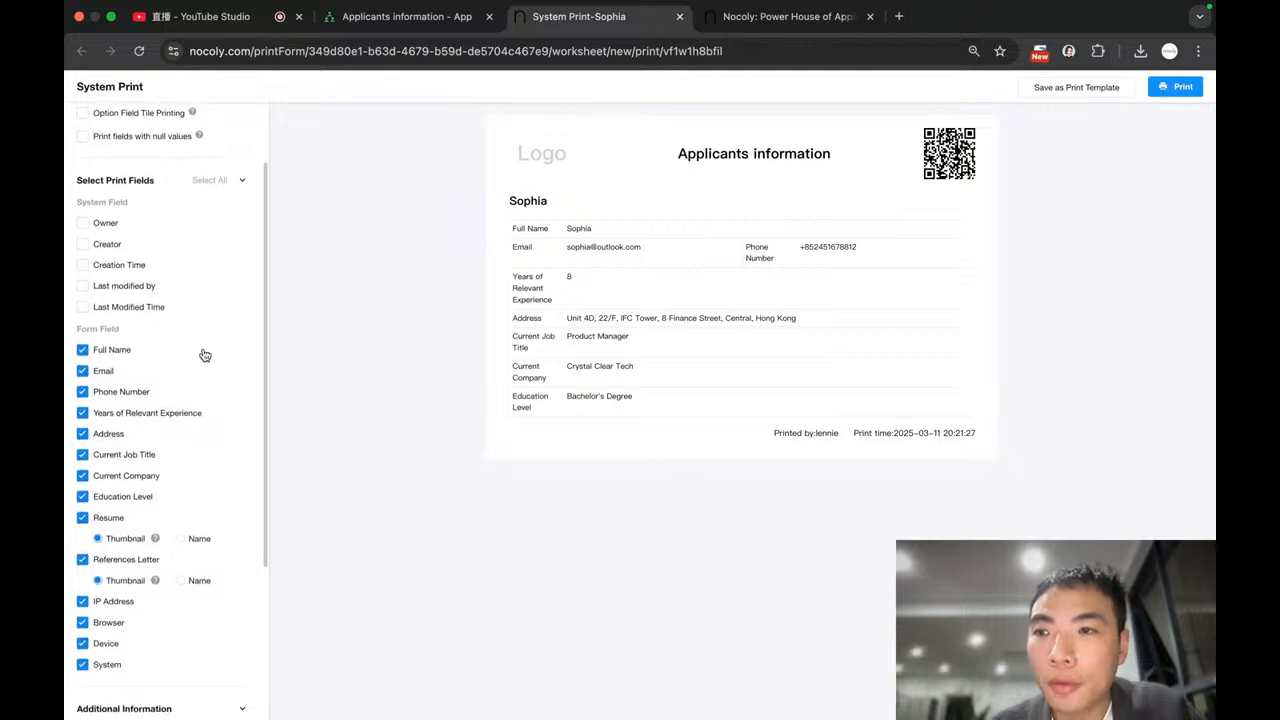
{"action": "scroll", "coordinate": [204, 355], "scroll_direction": "down", "scroll_amount": 1}
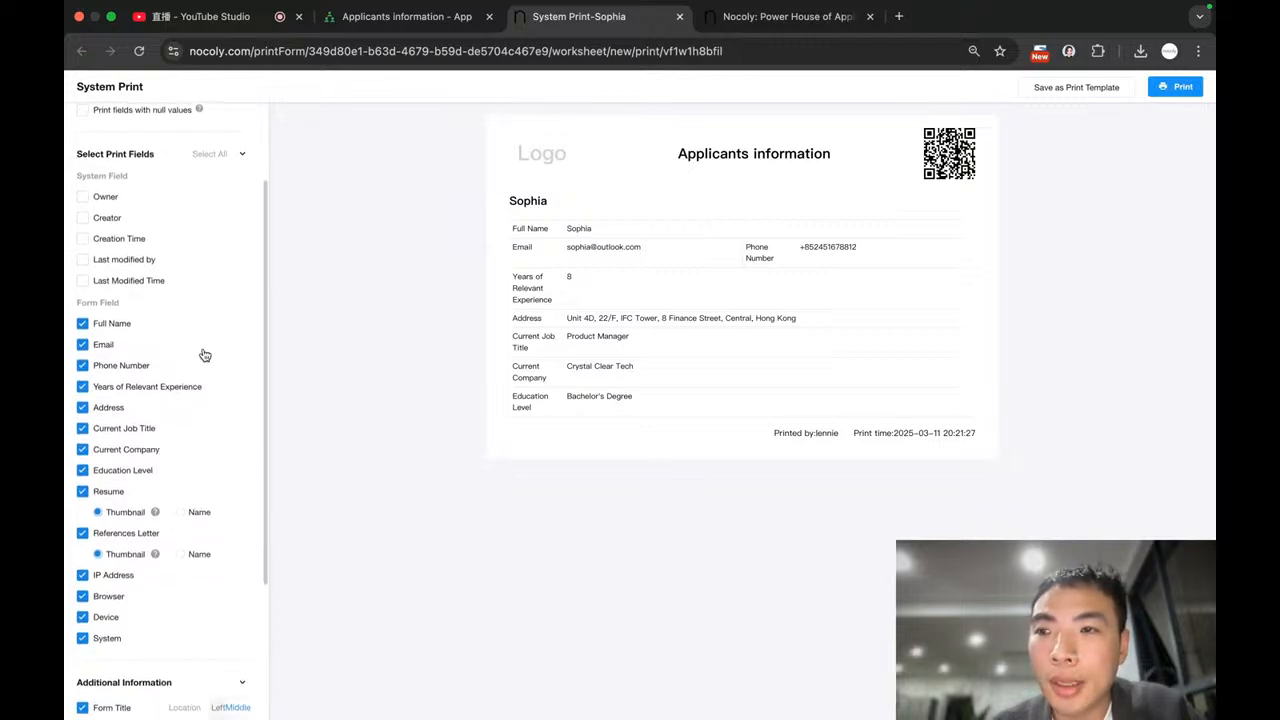
{"action": "scroll", "coordinate": [217, 381], "scroll_direction": "down", "scroll_amount": 3}
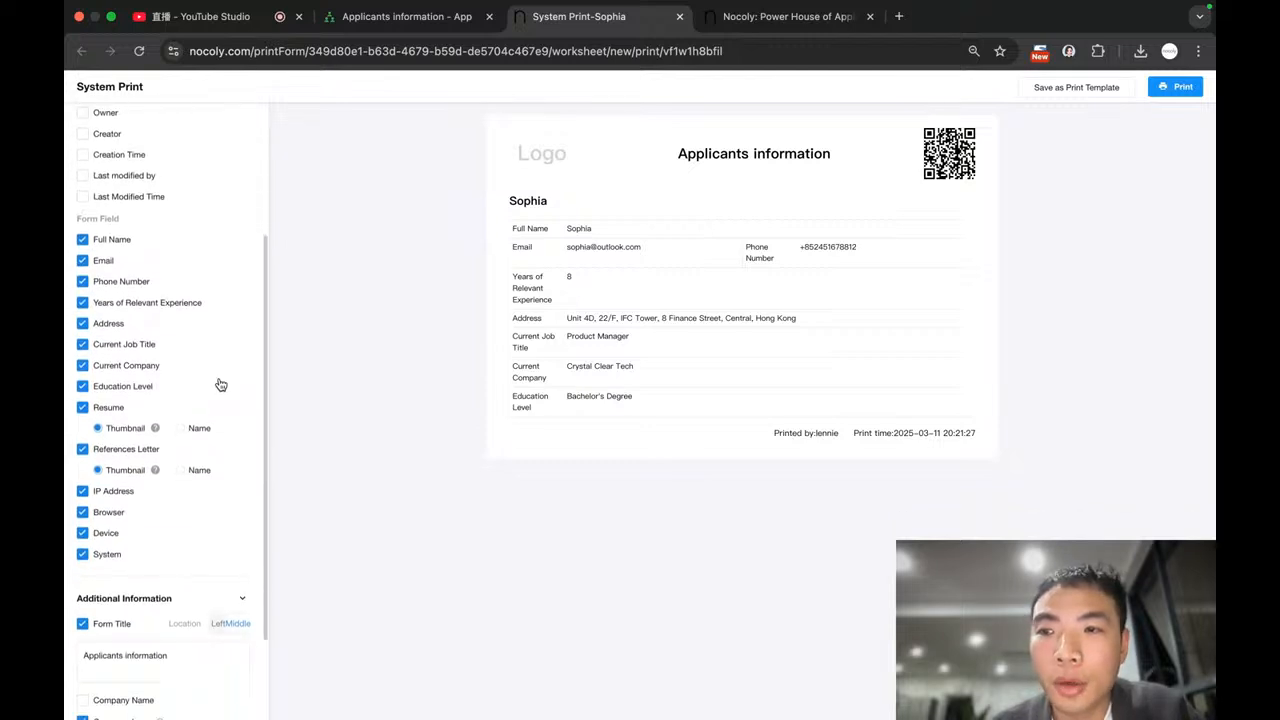
{"action": "scroll", "coordinate": [218, 390], "scroll_direction": "up", "scroll_amount": 7}
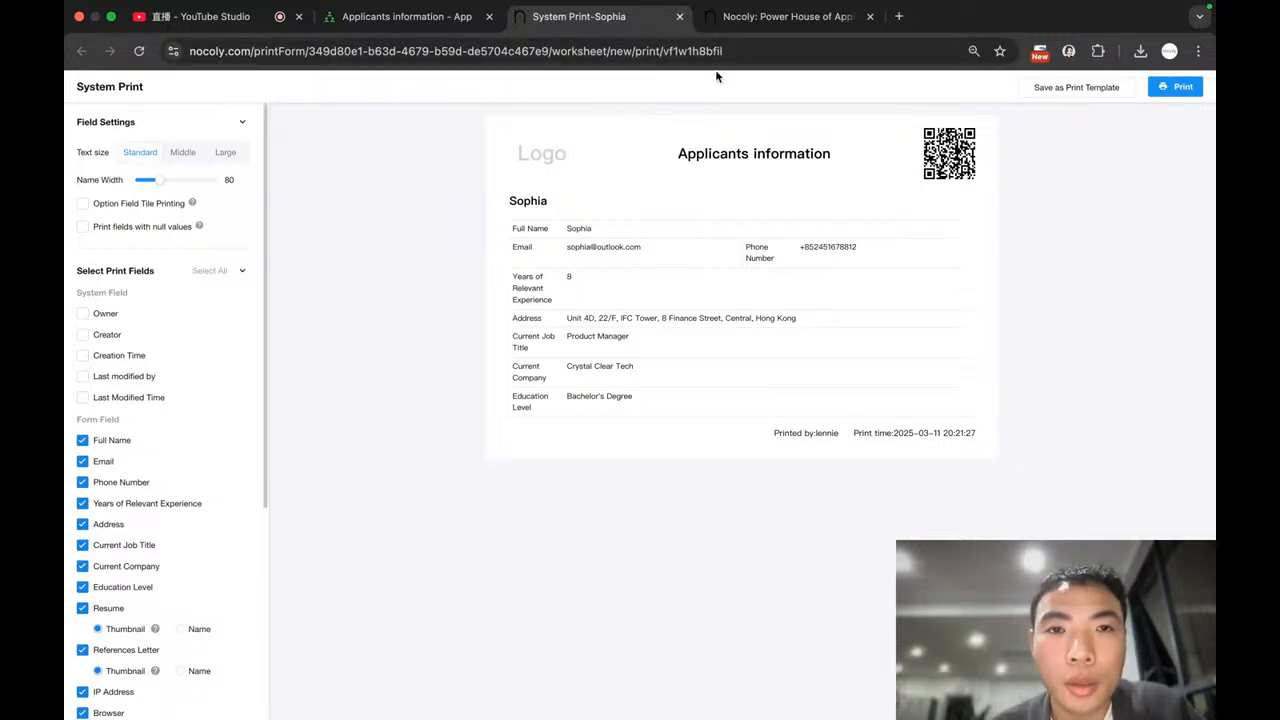
{"action": "left_click", "coordinate": [680, 18]}
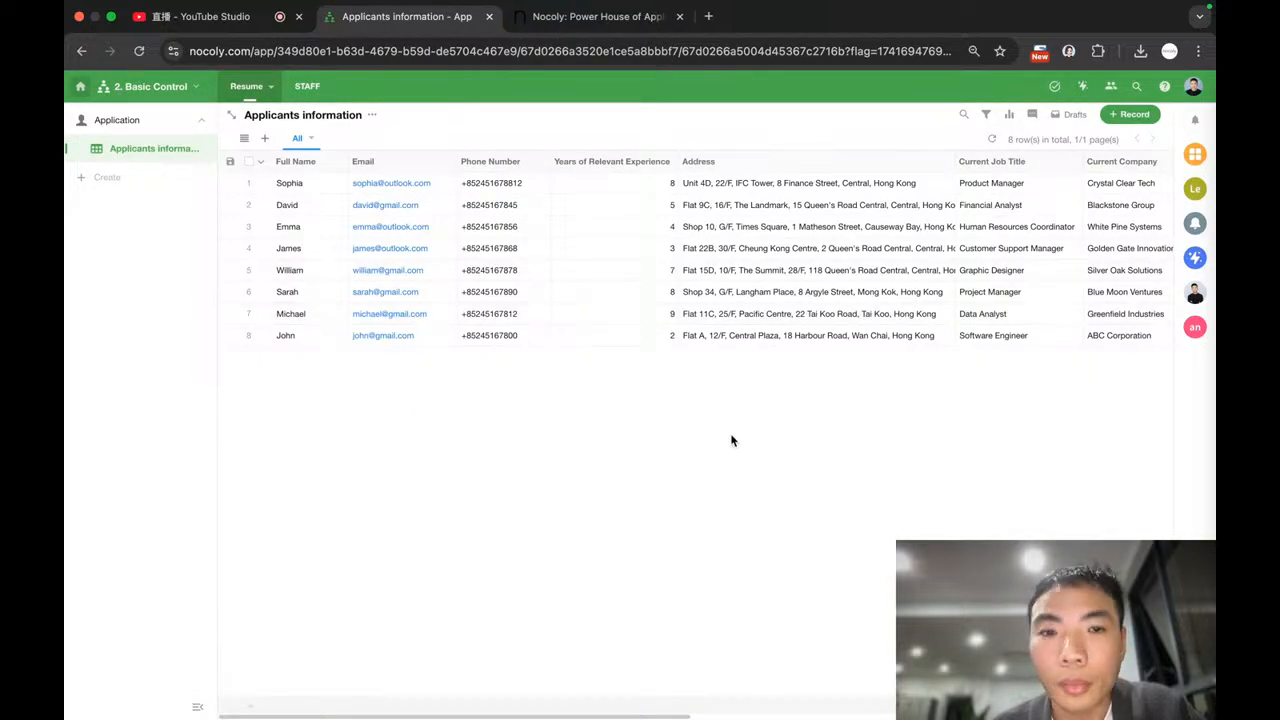
Step: Delete the first applicant's record from its row menu and confirm the deletion
{"action": "left_click", "coordinate": [229, 187]}
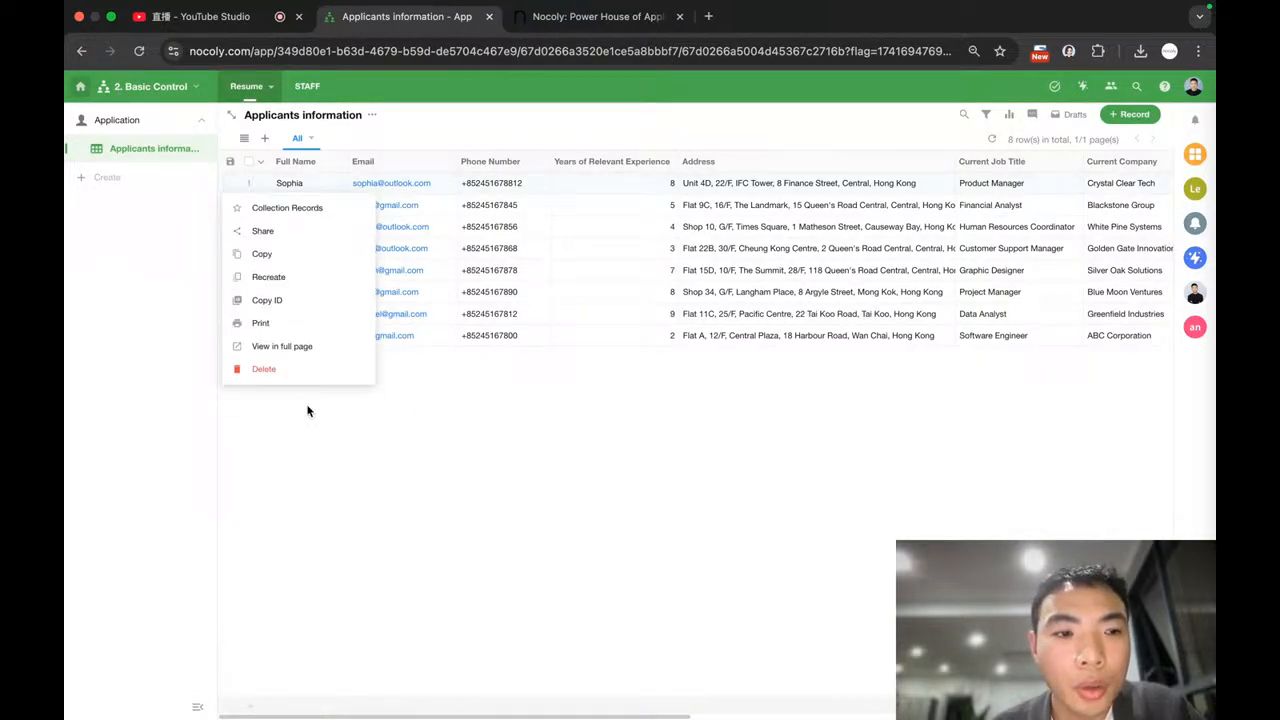
{"action": "left_click", "coordinate": [309, 373]}
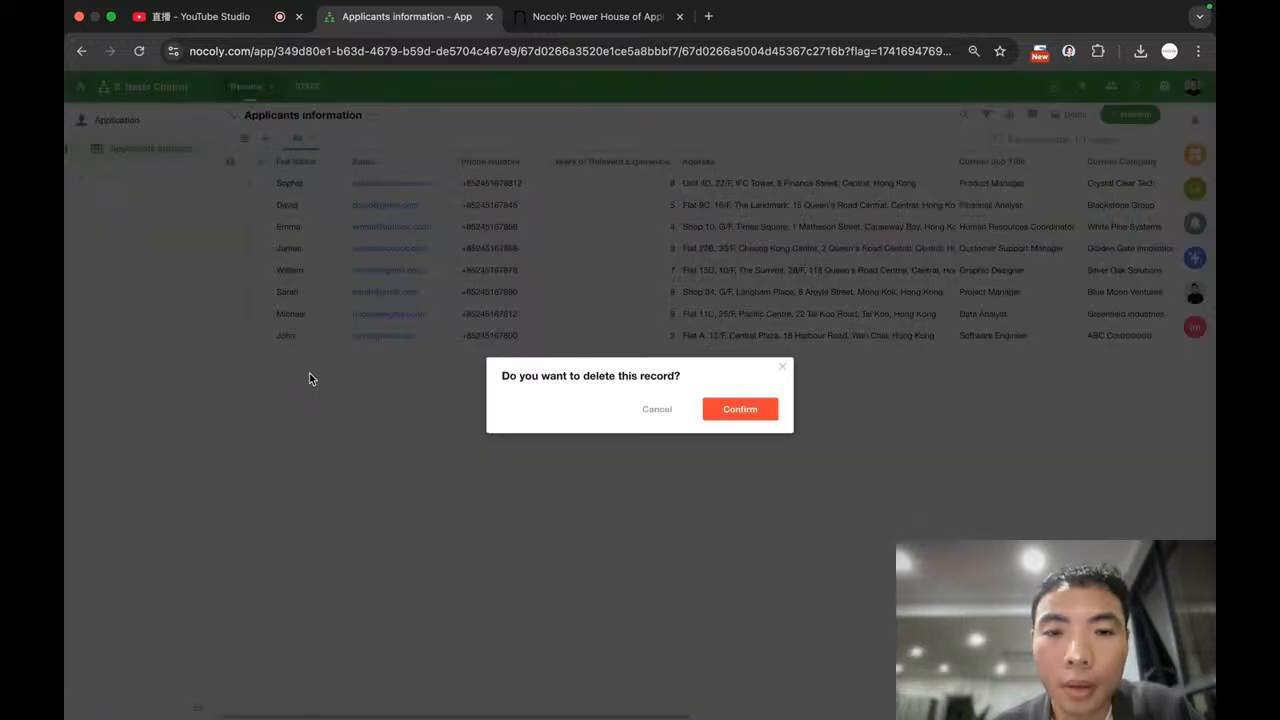
{"action": "left_click", "coordinate": [752, 414]}
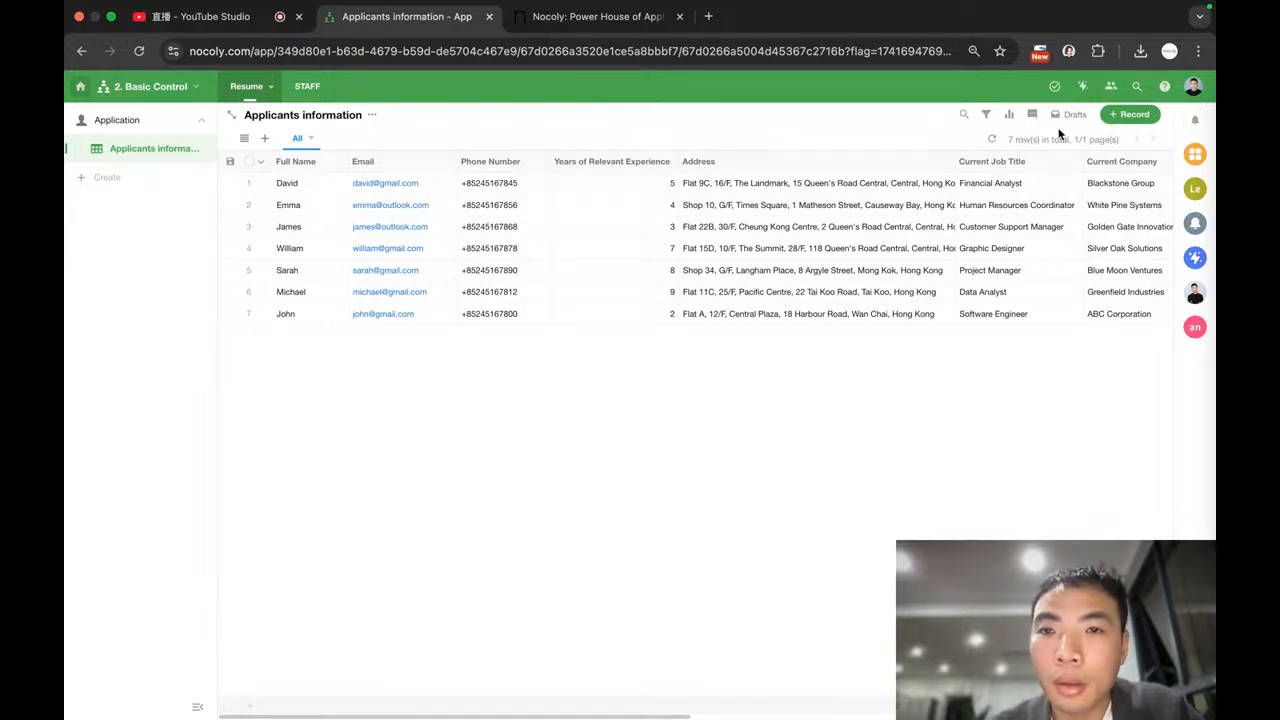
{"action": "left_click", "coordinate": [371, 116]}
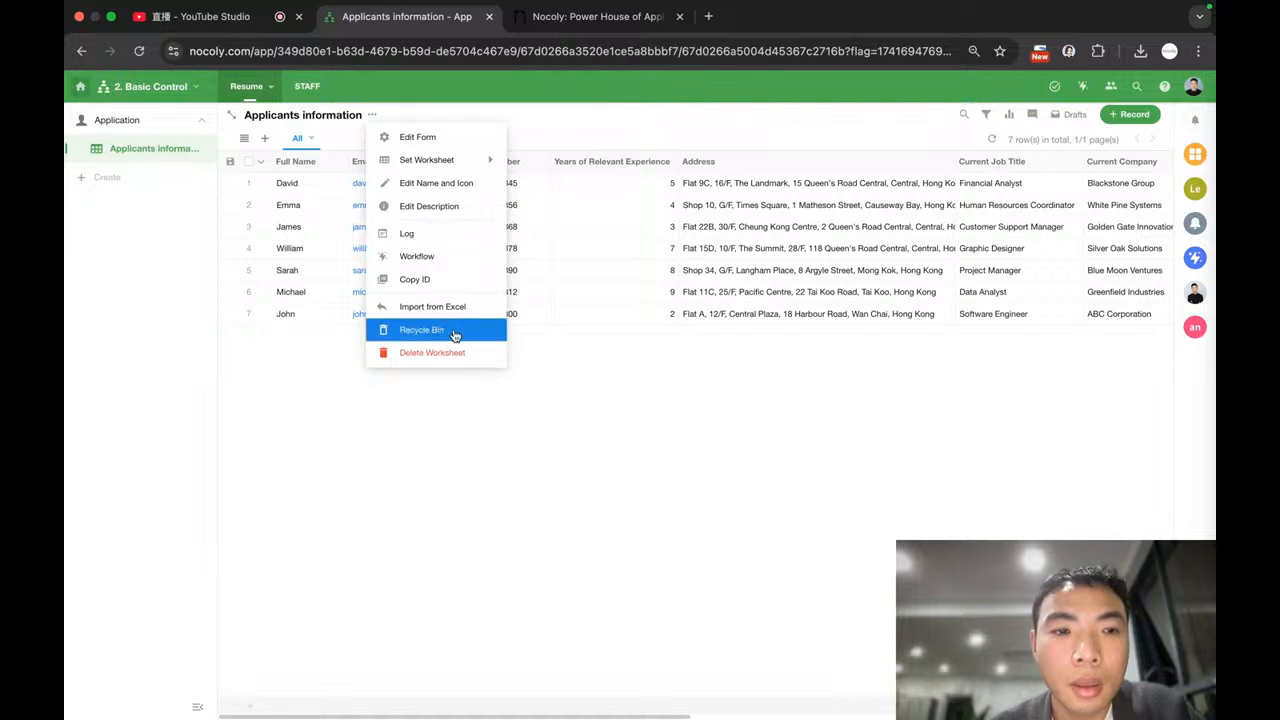
Step: Restore the deleted first applicant's record from the worksheet's Recycle Bin
{"action": "left_click", "coordinate": [427, 113]}
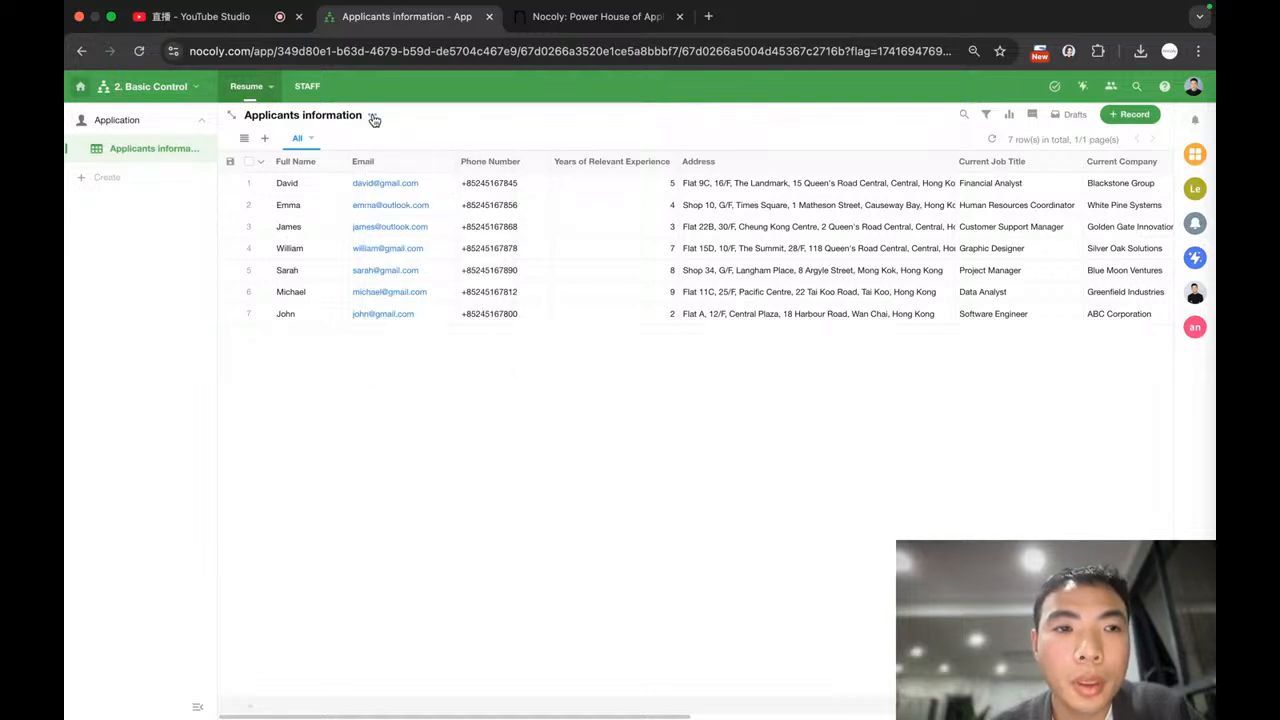
{"action": "left_click", "coordinate": [372, 117]}
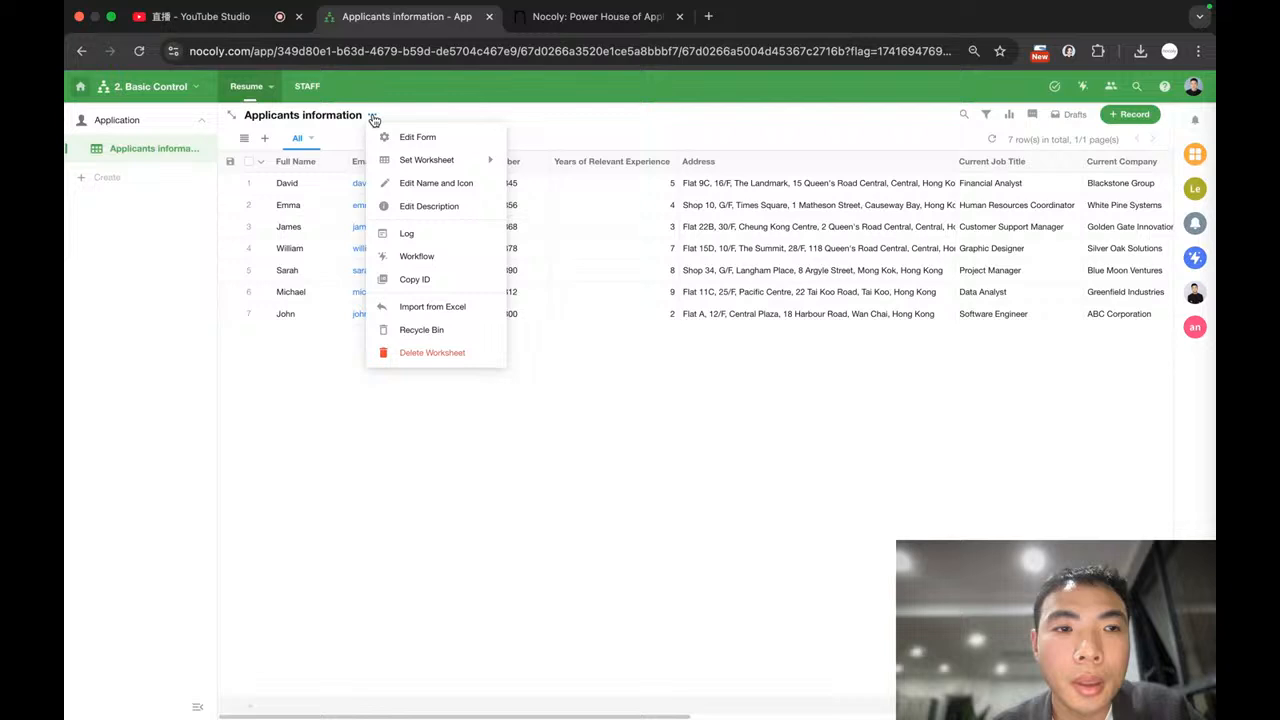
{"action": "left_click", "coordinate": [458, 336]}
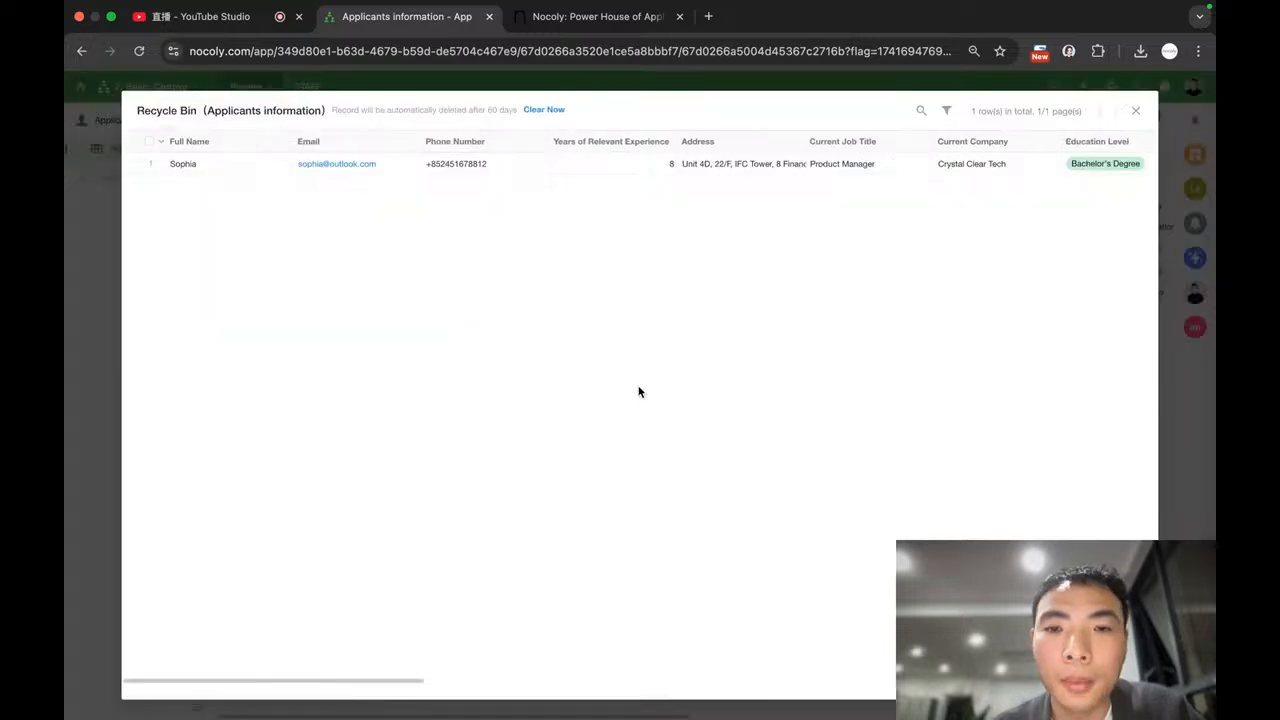
{"action": "scroll", "coordinate": [703, 165], "scroll_direction": "right", "scroll_amount": 2}
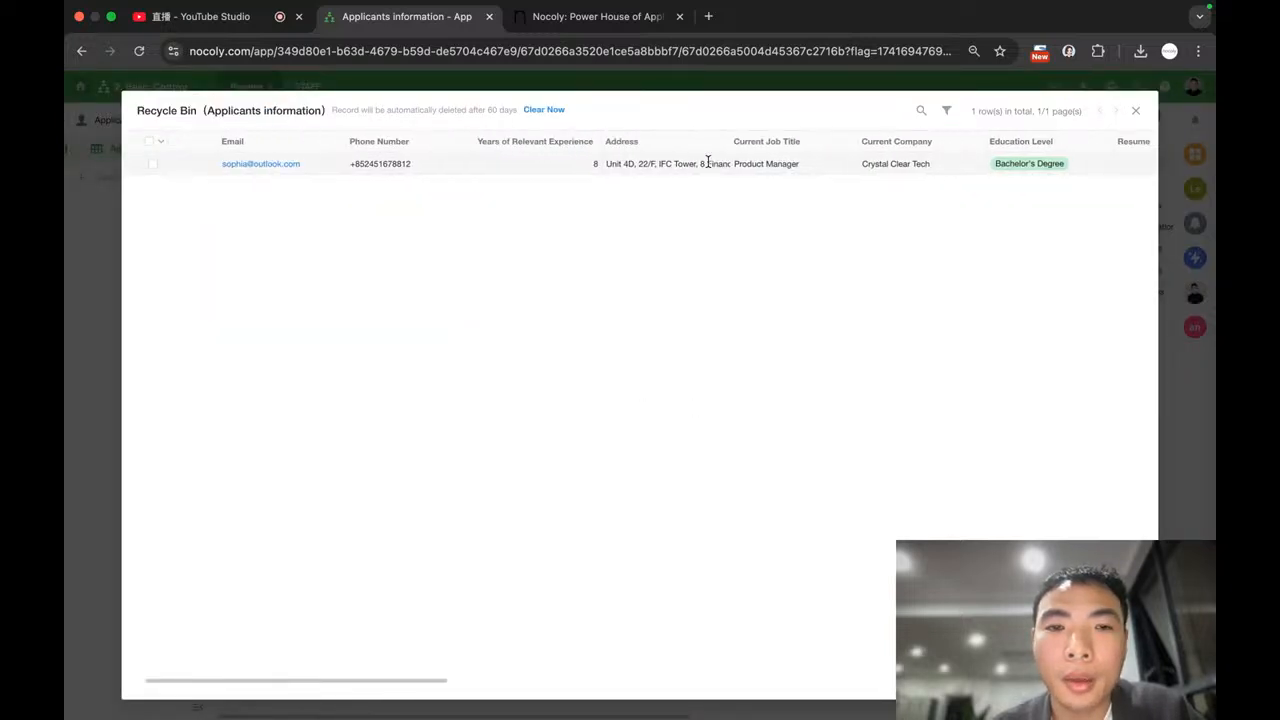
{"action": "scroll", "coordinate": [640, 185], "scroll_direction": "left", "scroll_amount": 2}
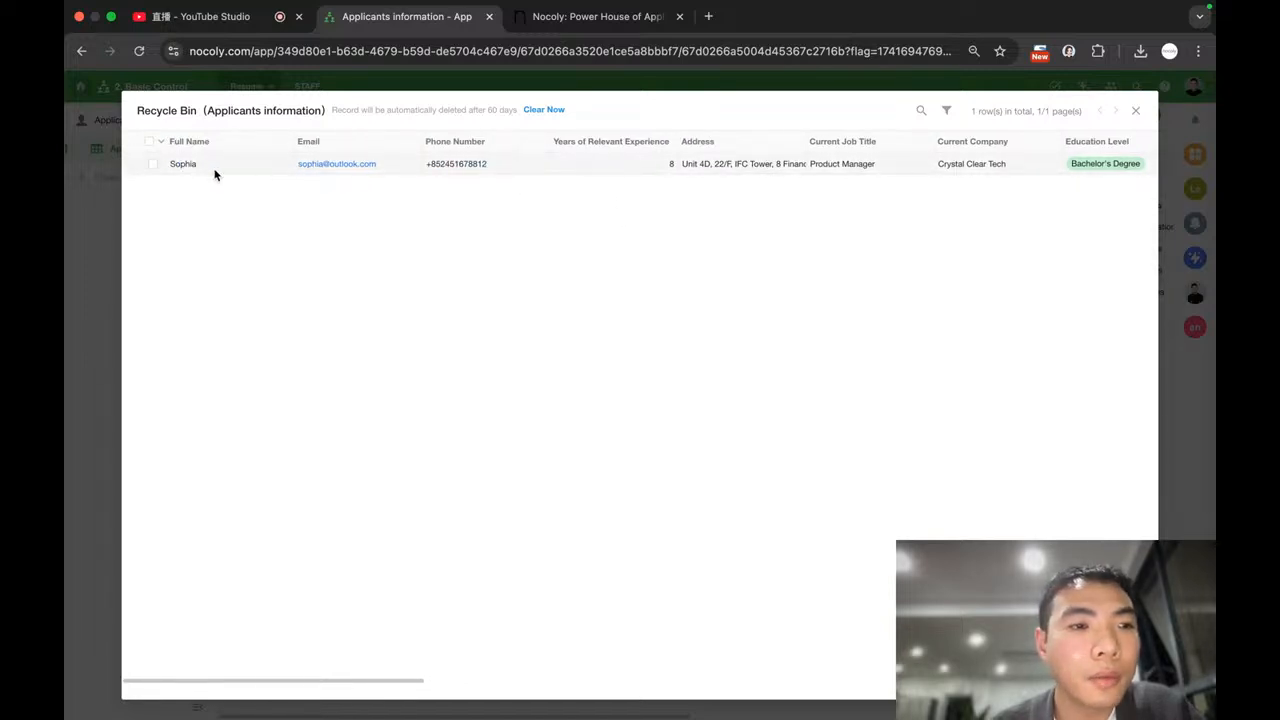
{"action": "left_click", "coordinate": [152, 164]}
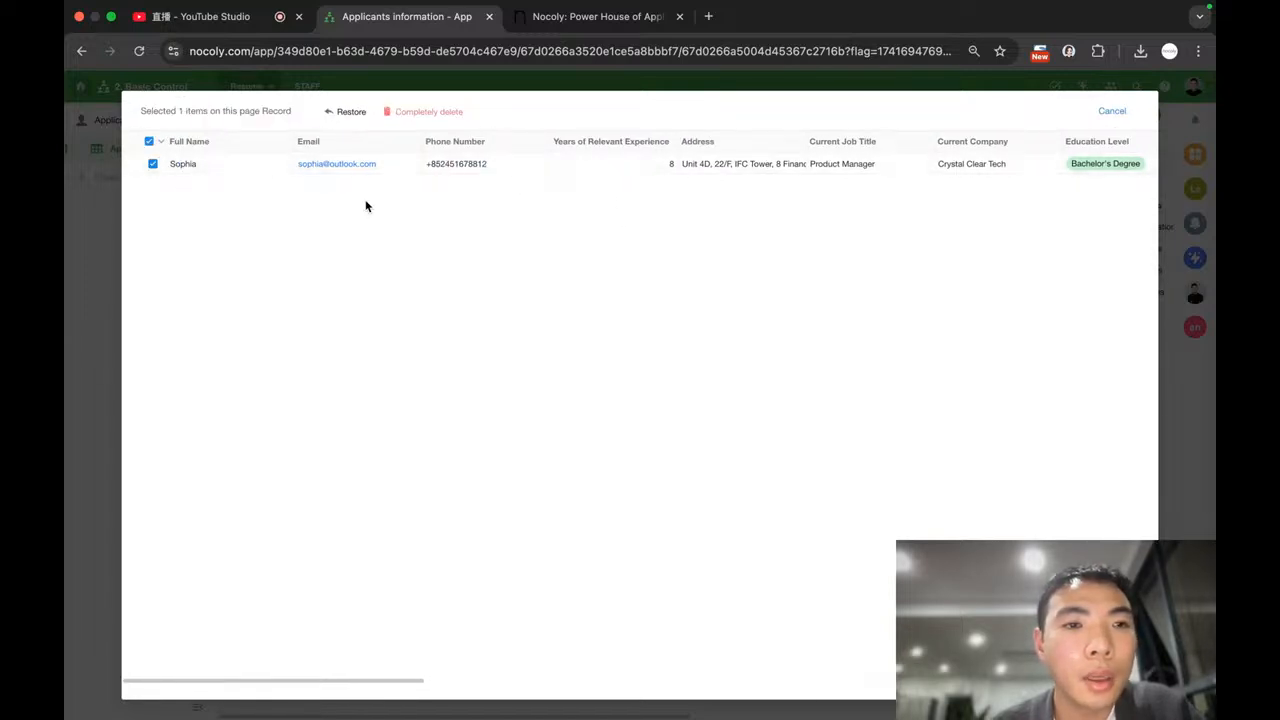
{"action": "left_click", "coordinate": [351, 114]}
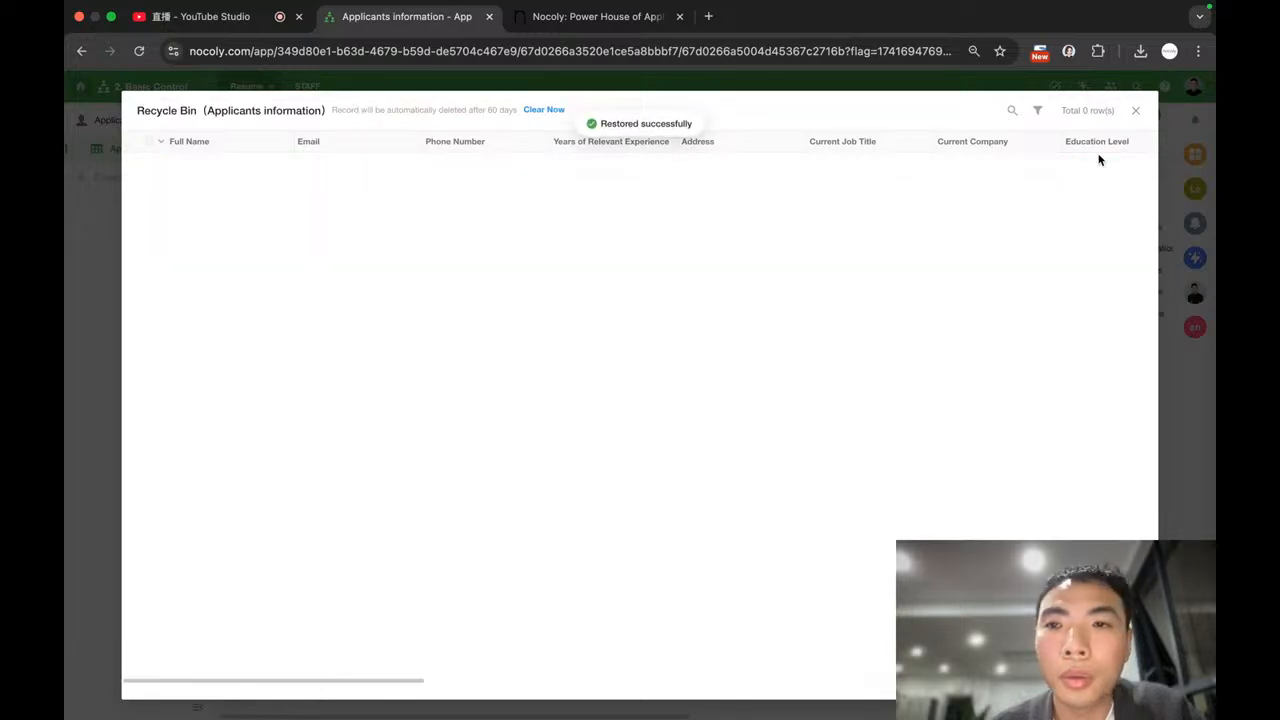
{"action": "left_click", "coordinate": [1135, 112]}
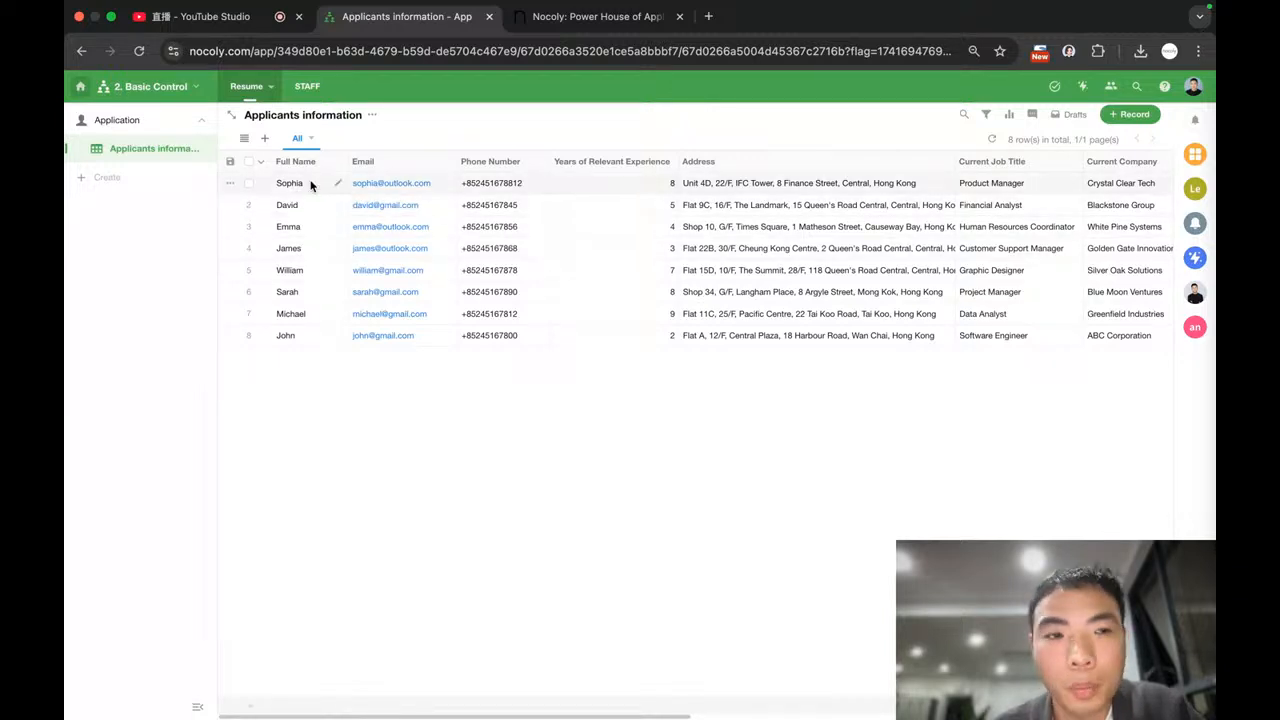
Step: Select all 8 records for Excel export, keeping only Full Name, Email, Phone Number and Address
{"action": "left_click", "coordinate": [248, 162]}
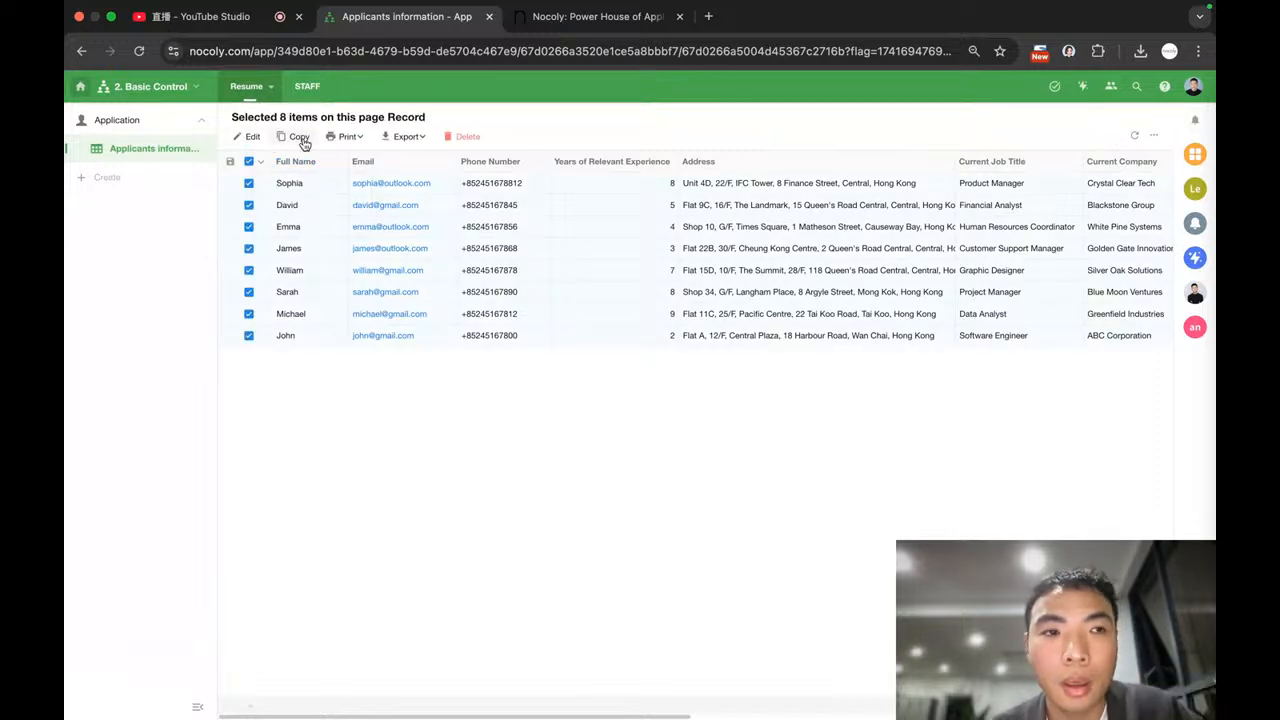
{"action": "left_click", "coordinate": [407, 140]}
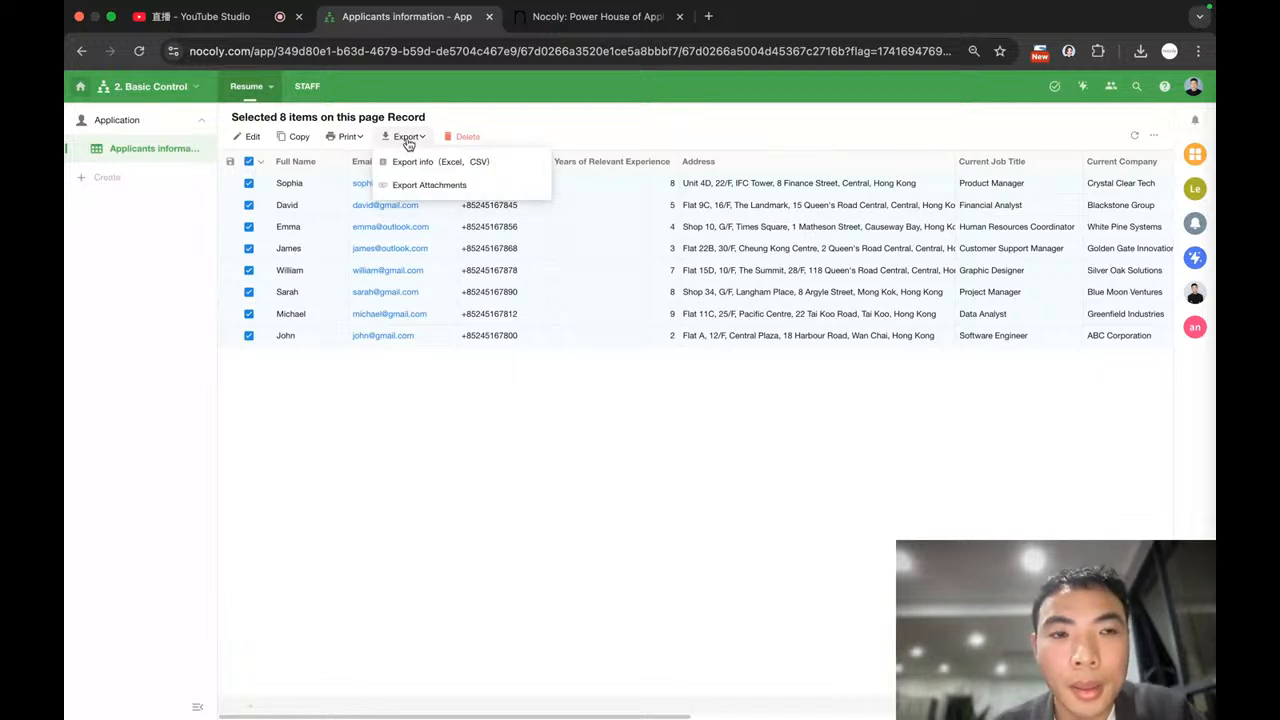
{"action": "left_click", "coordinate": [489, 165]}
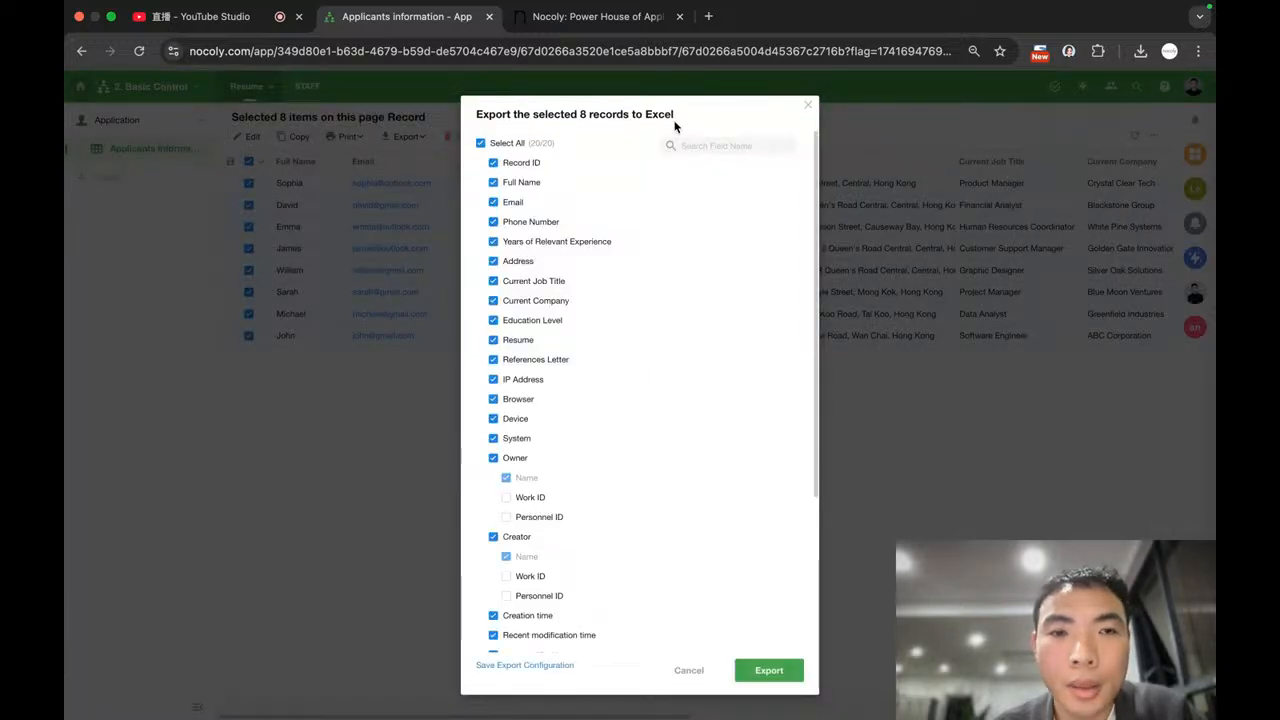
{"action": "scroll", "coordinate": [652, 266], "scroll_direction": "down", "scroll_amount": 2}
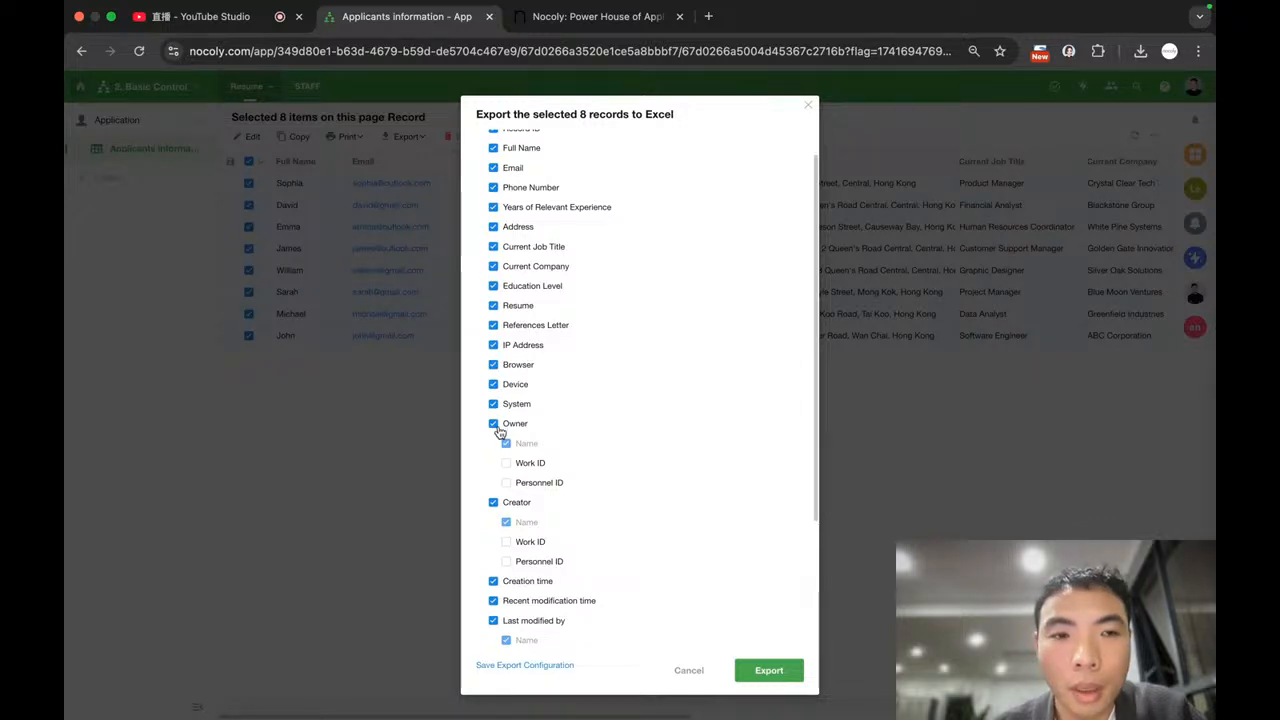
{"action": "scroll", "coordinate": [531, 263], "scroll_direction": "up", "scroll_amount": 2}
{"action": "left_click", "coordinate": [481, 143]}
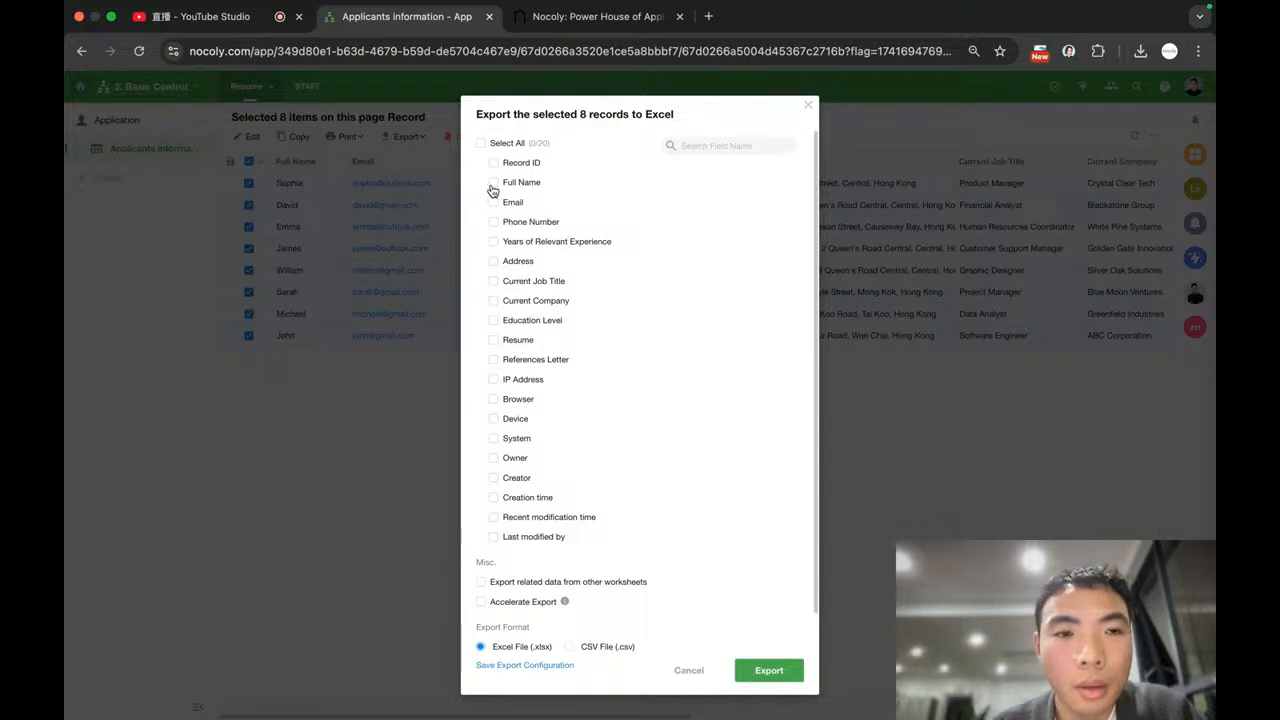
{"action": "left_click", "coordinate": [493, 183]}
{"action": "left_click", "coordinate": [494, 203]}
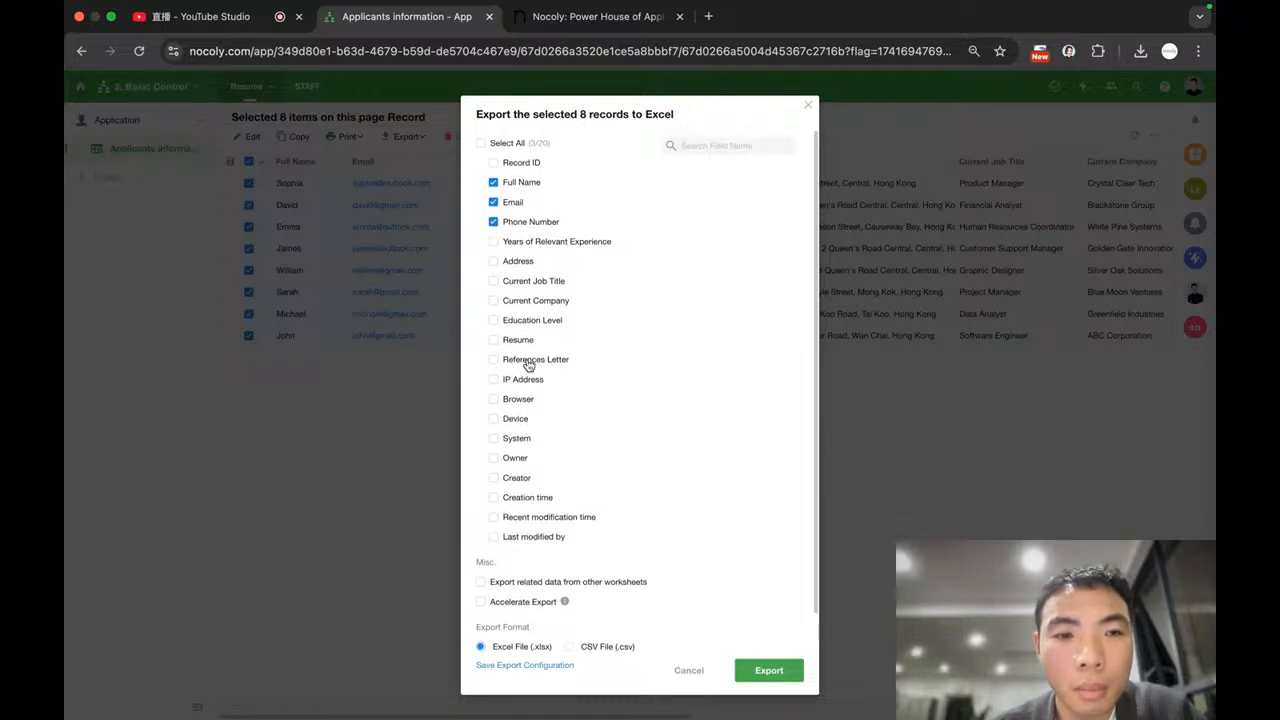
{"action": "left_click", "coordinate": [492, 262]}
{"action": "scroll", "coordinate": [561, 389], "scroll_direction": "down", "scroll_amount": 1}
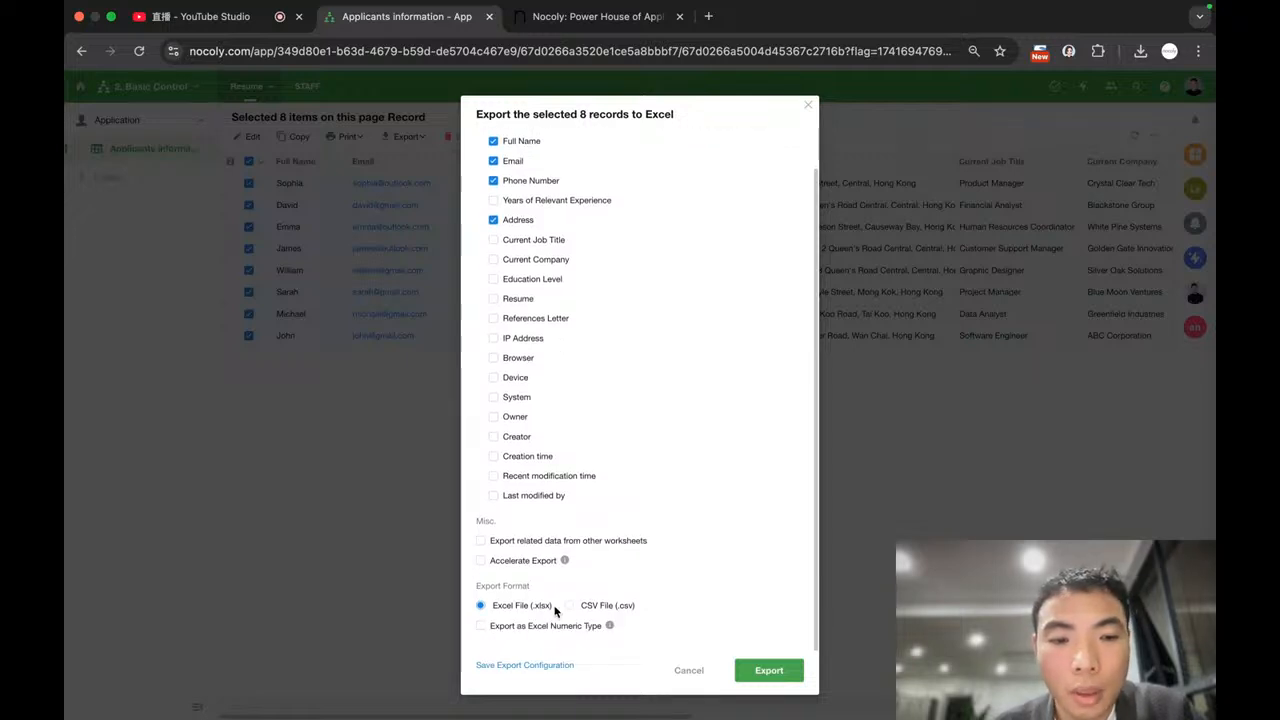
Step: Save the export configuration as a locked default and export the 8 records
{"action": "left_click", "coordinate": [551, 675]}
{"action": "left_click", "coordinate": [508, 414]}
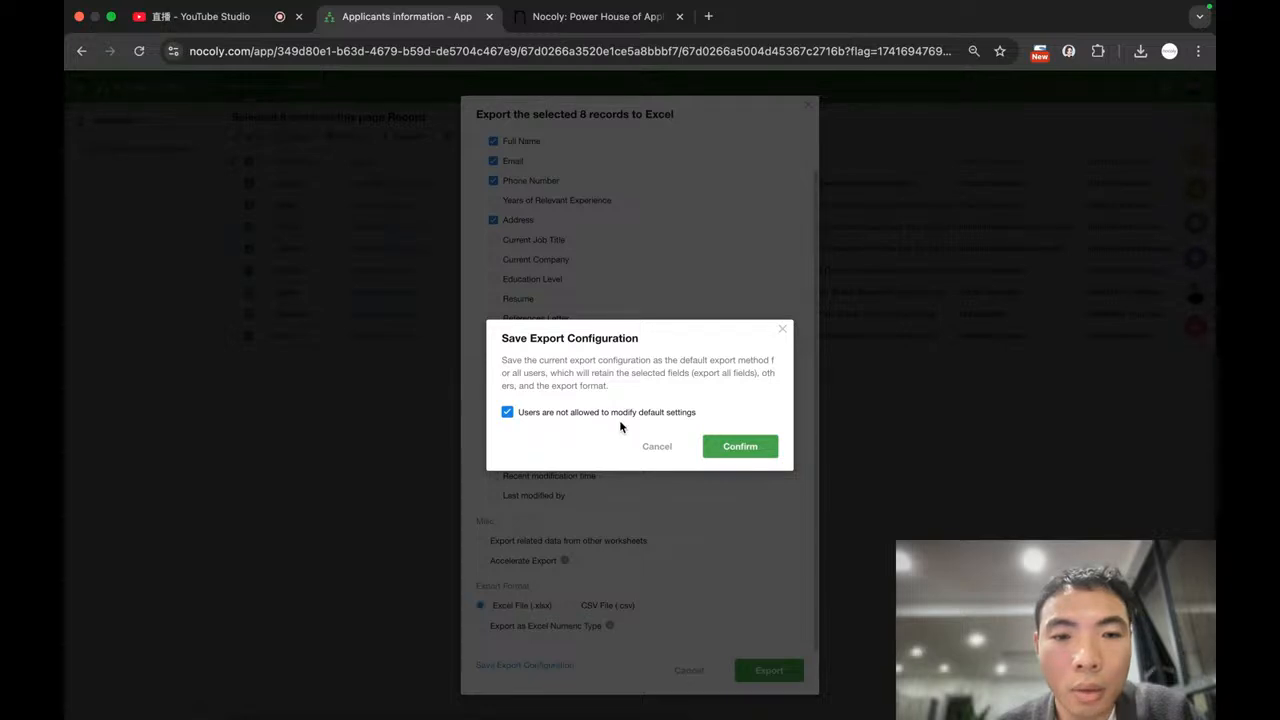
{"action": "left_click", "coordinate": [740, 446]}
{"action": "left_click", "coordinate": [768, 672]}
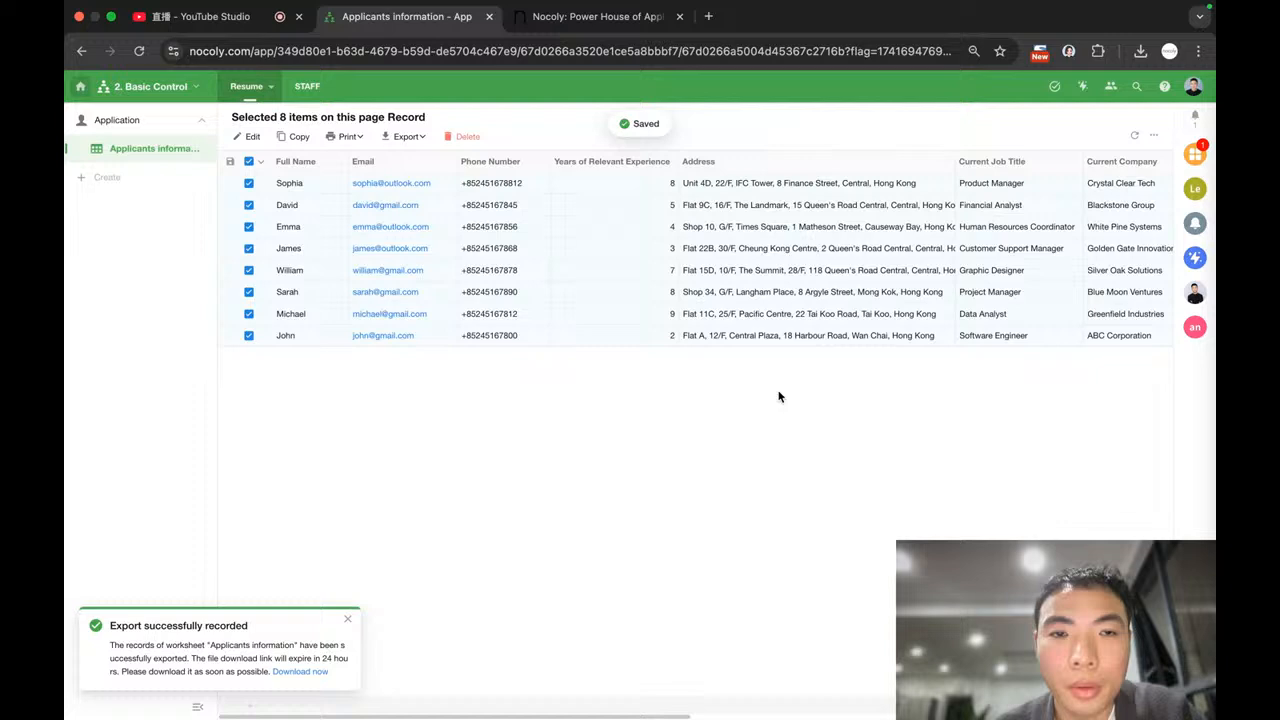
Step: Open the downloaded applicants xlsx in WPS, widen the Address column, then return to Chrome
{"action": "left_click", "coordinate": [315, 674]}
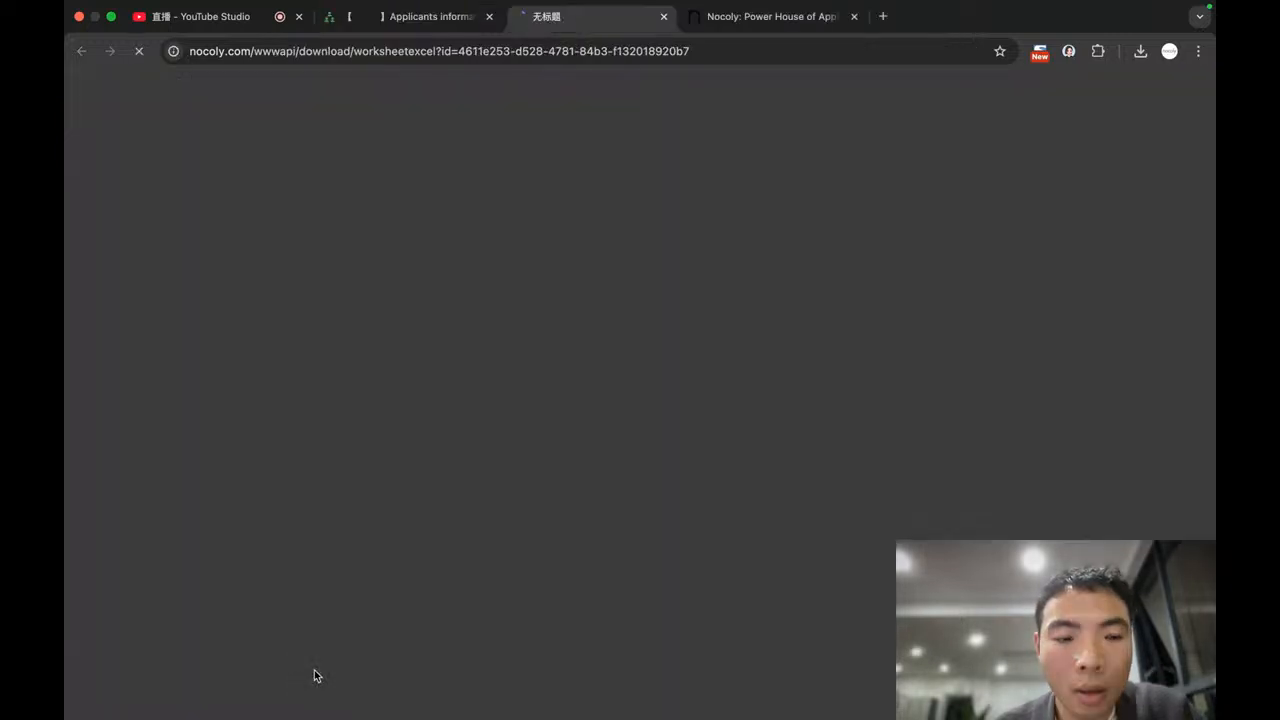
{"action": "left_click", "coordinate": [1097, 90]}
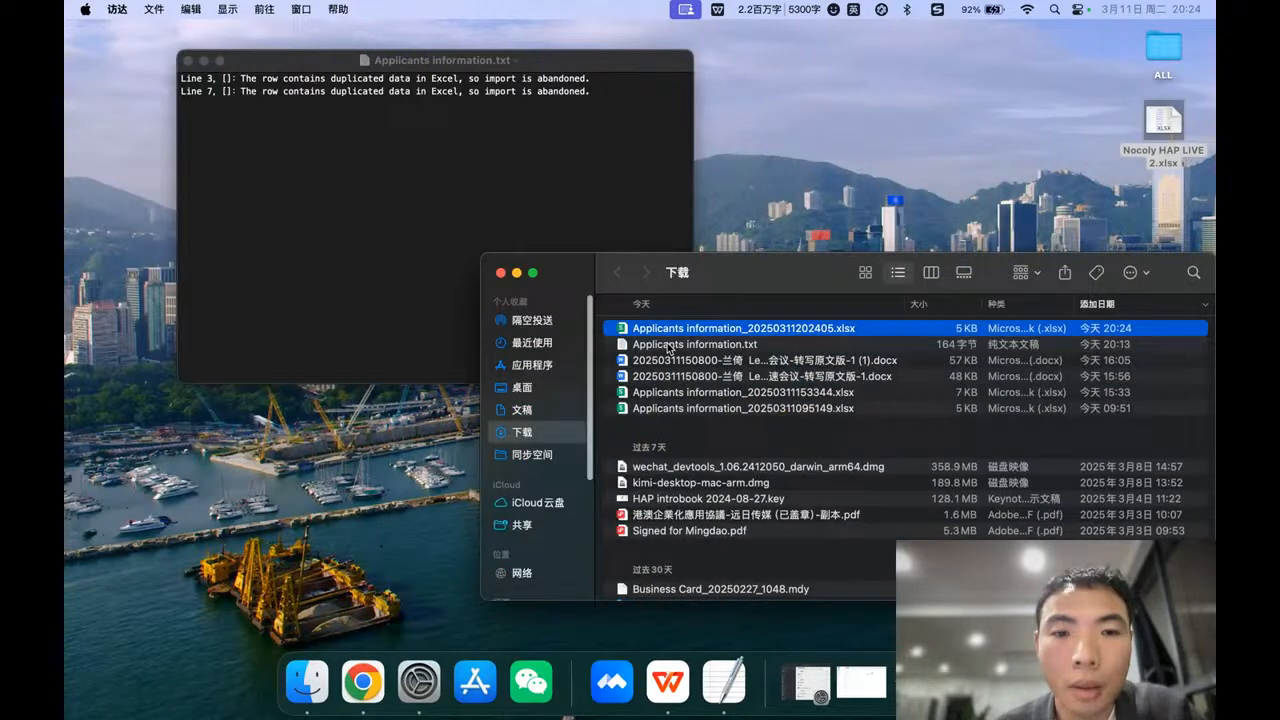
{"action": "double_click", "coordinate": [672, 330]}
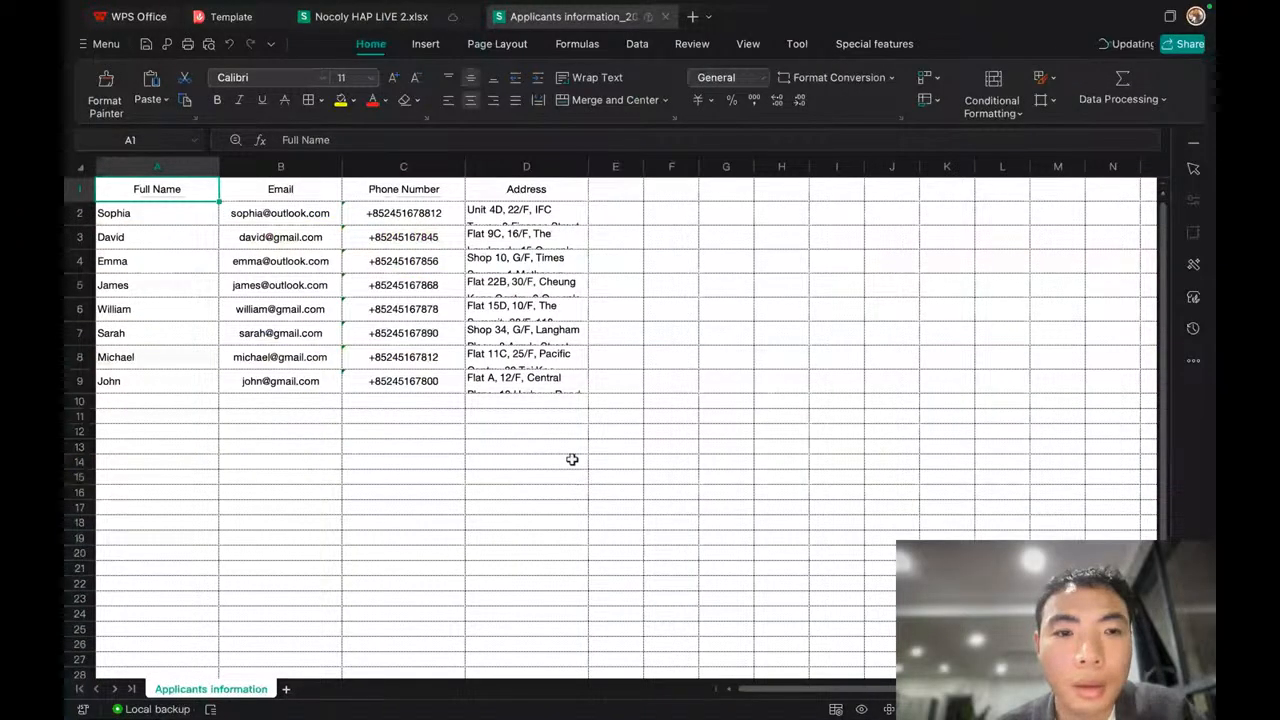
{"action": "left_click_drag", "start_coordinate": [590, 163], "coordinate": [901, 174]}
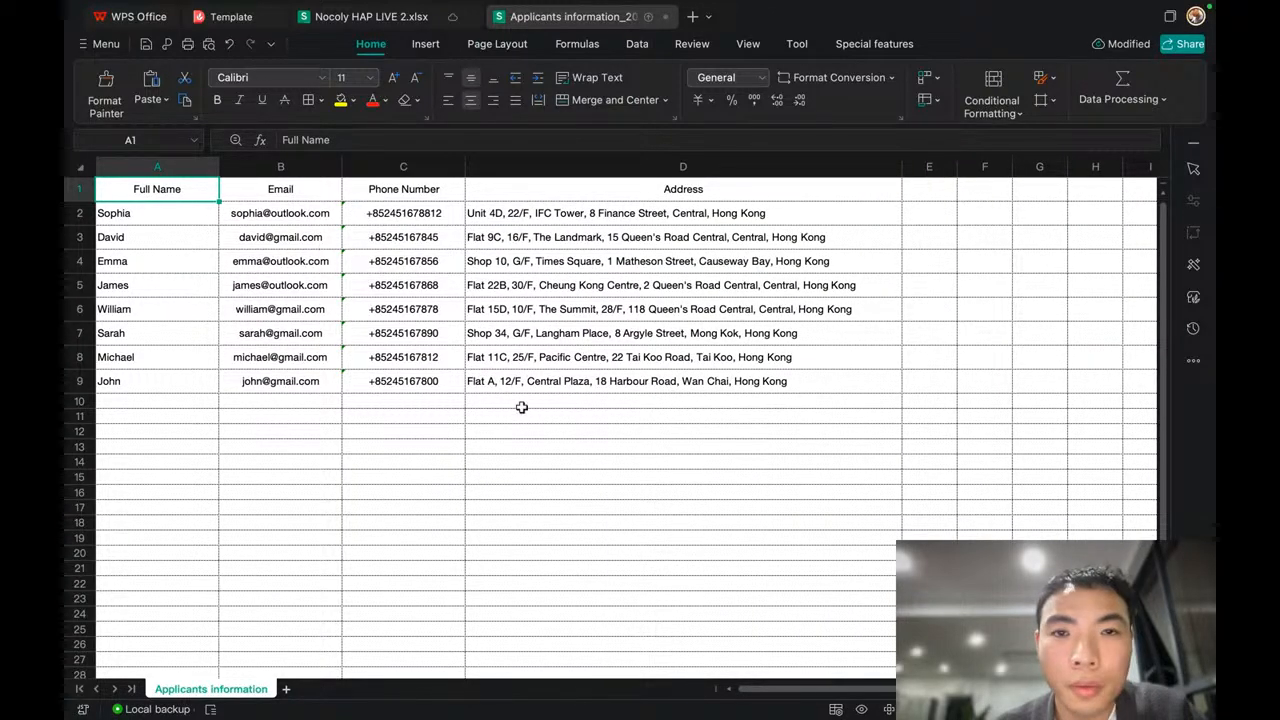
{"action": "left_click", "coordinate": [666, 18]}
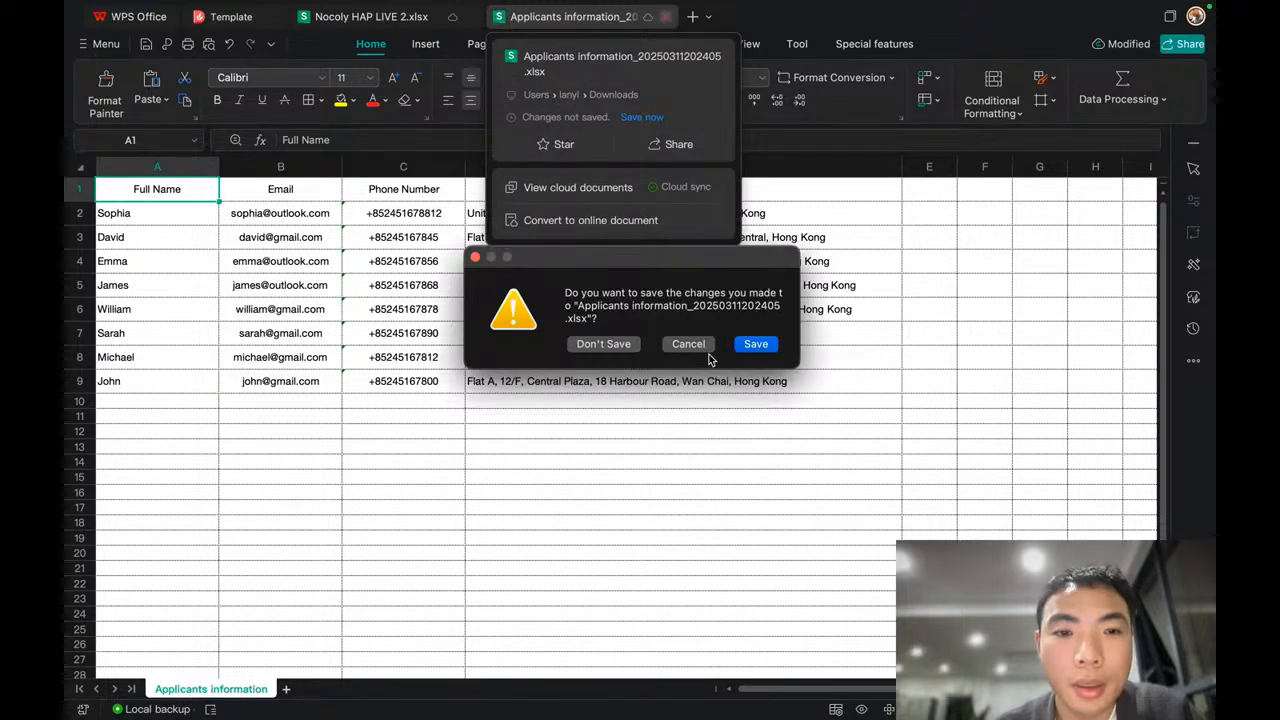
{"action": "left_click", "coordinate": [688, 344]}
{"action": "key", "text": "ctrl+Left"}
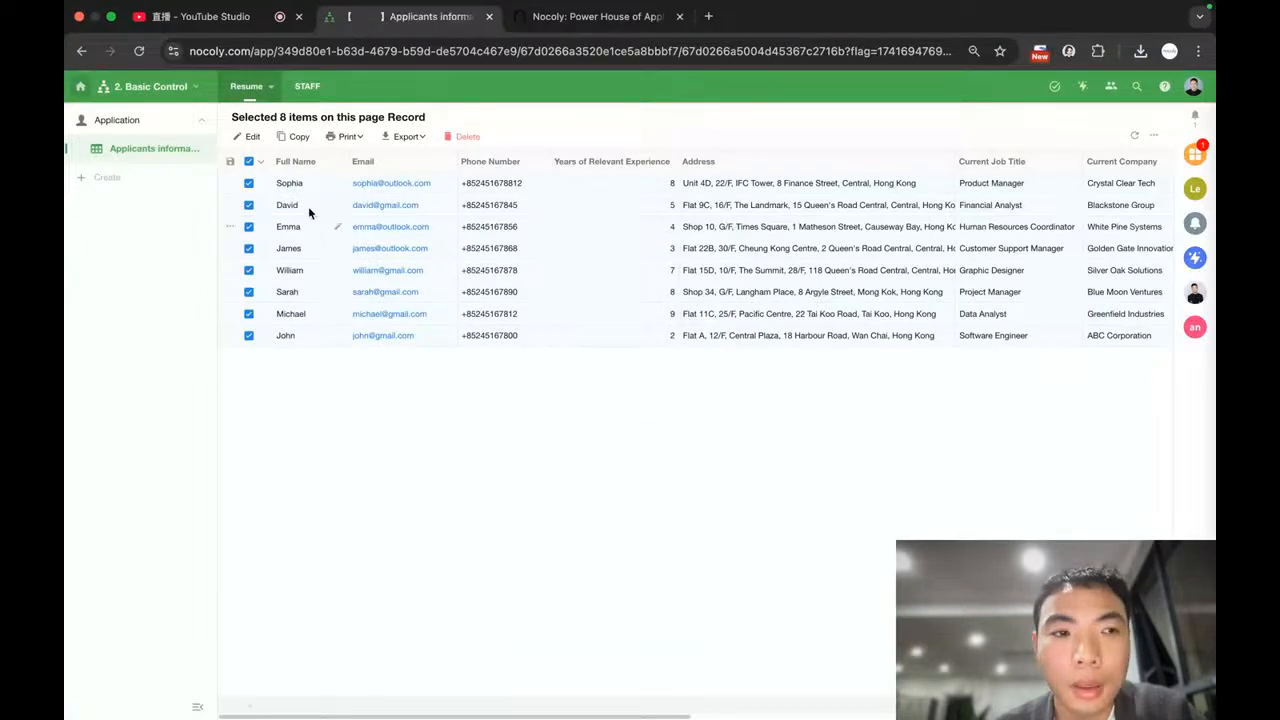
Step: Select all 8 applicant records and copy them, bringing the worksheet to 16 rows
{"action": "left_click", "coordinate": [250, 162]}
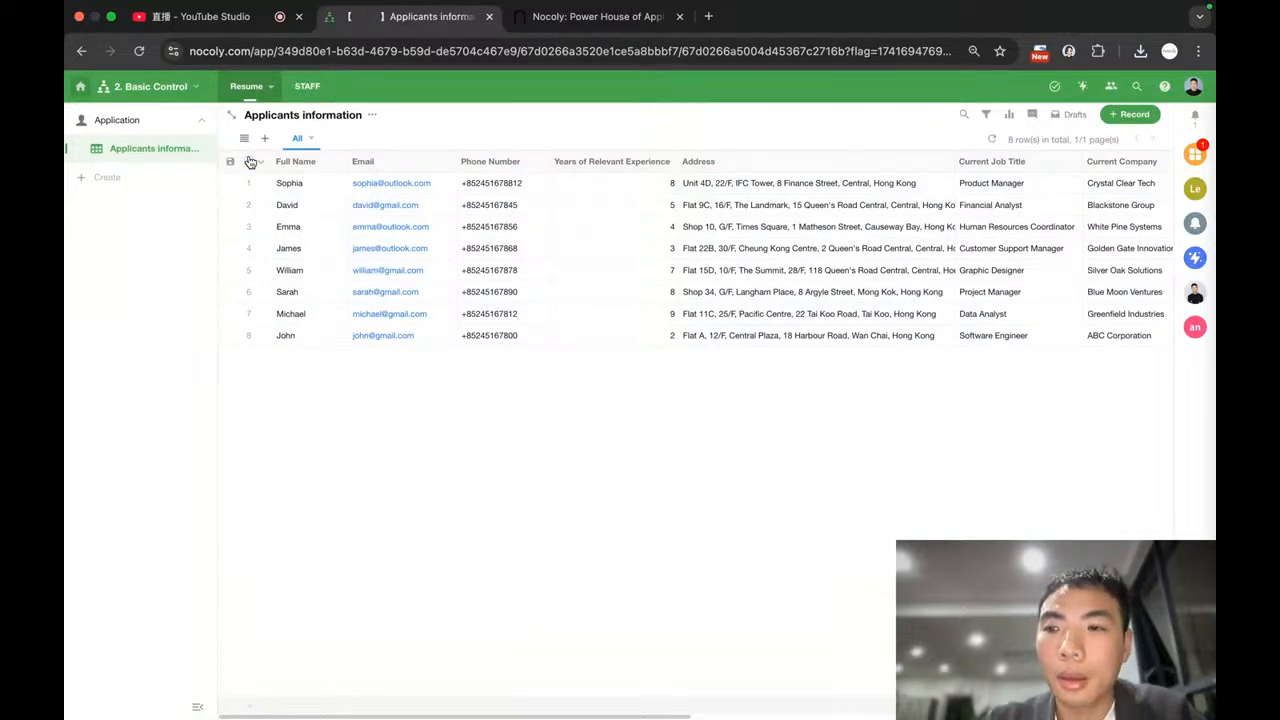
{"action": "left_click", "coordinate": [259, 162]}
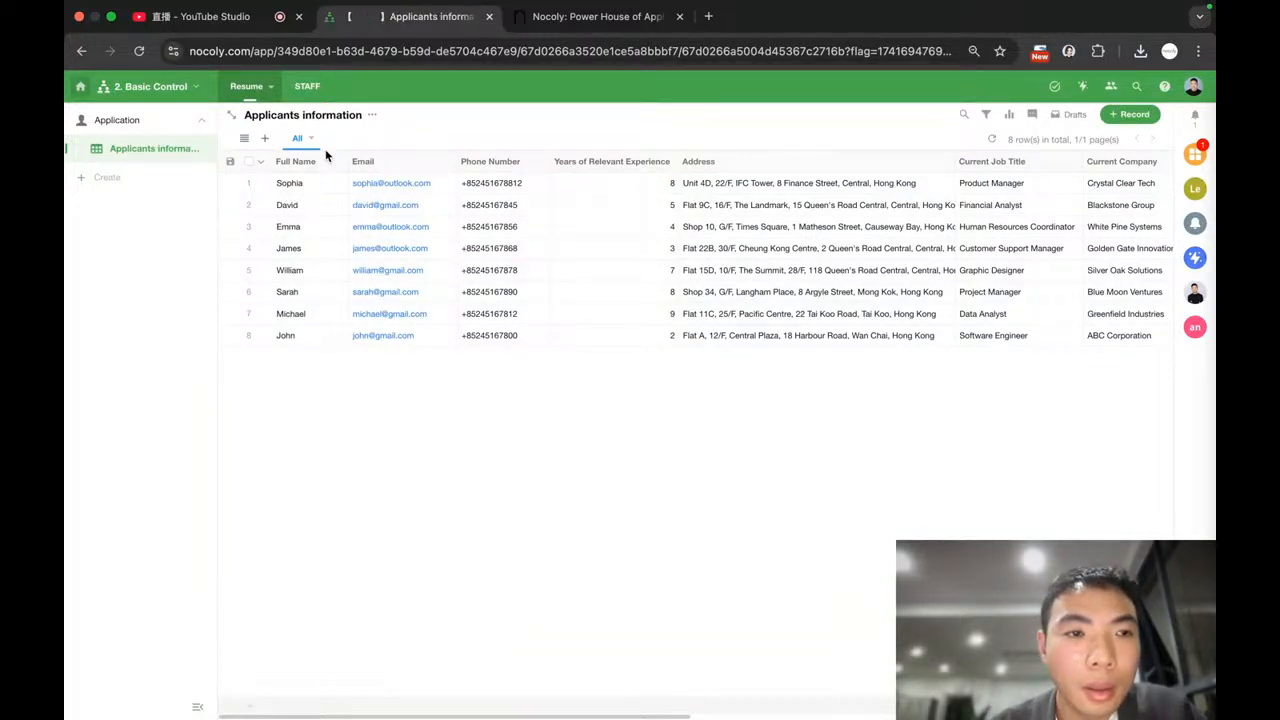
{"action": "left_click", "coordinate": [250, 163]}
{"action": "left_click", "coordinate": [293, 136]}
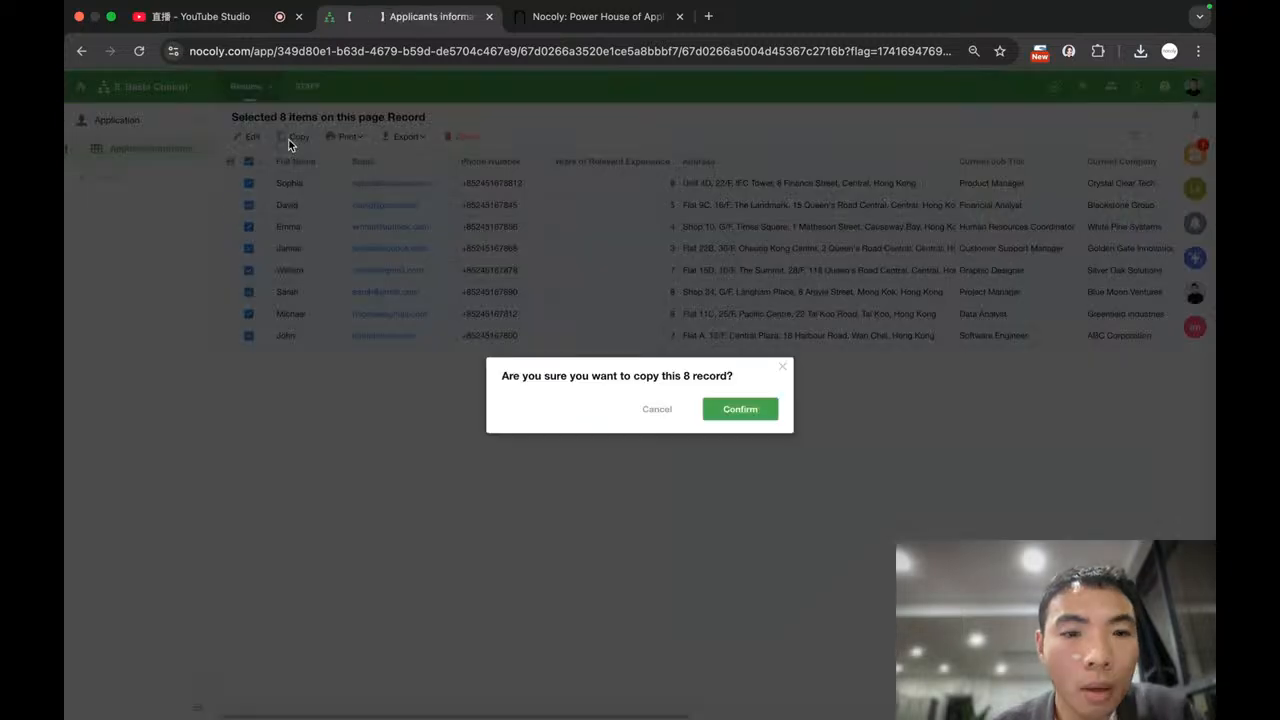
{"action": "left_click", "coordinate": [741, 412]}
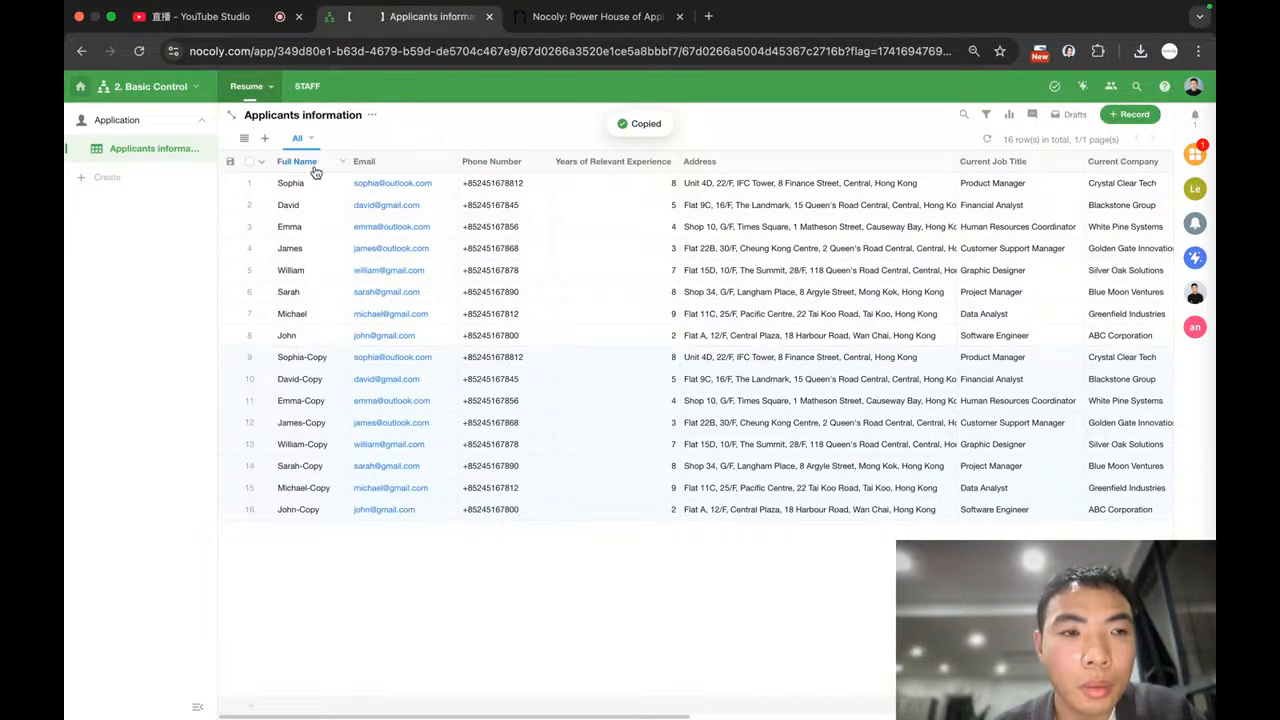
Step: Select all 16 records and copy them to reach 32 rows
{"action": "left_click", "coordinate": [249, 162]}
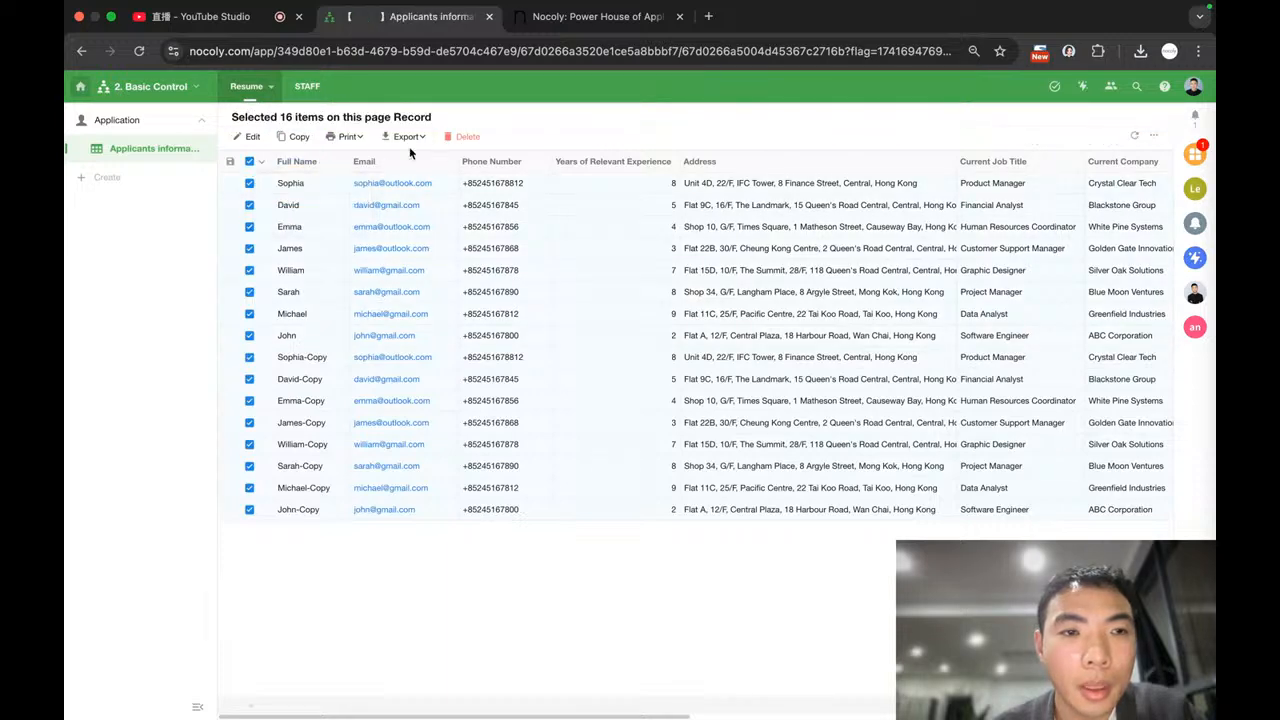
{"action": "left_click", "coordinate": [296, 136]}
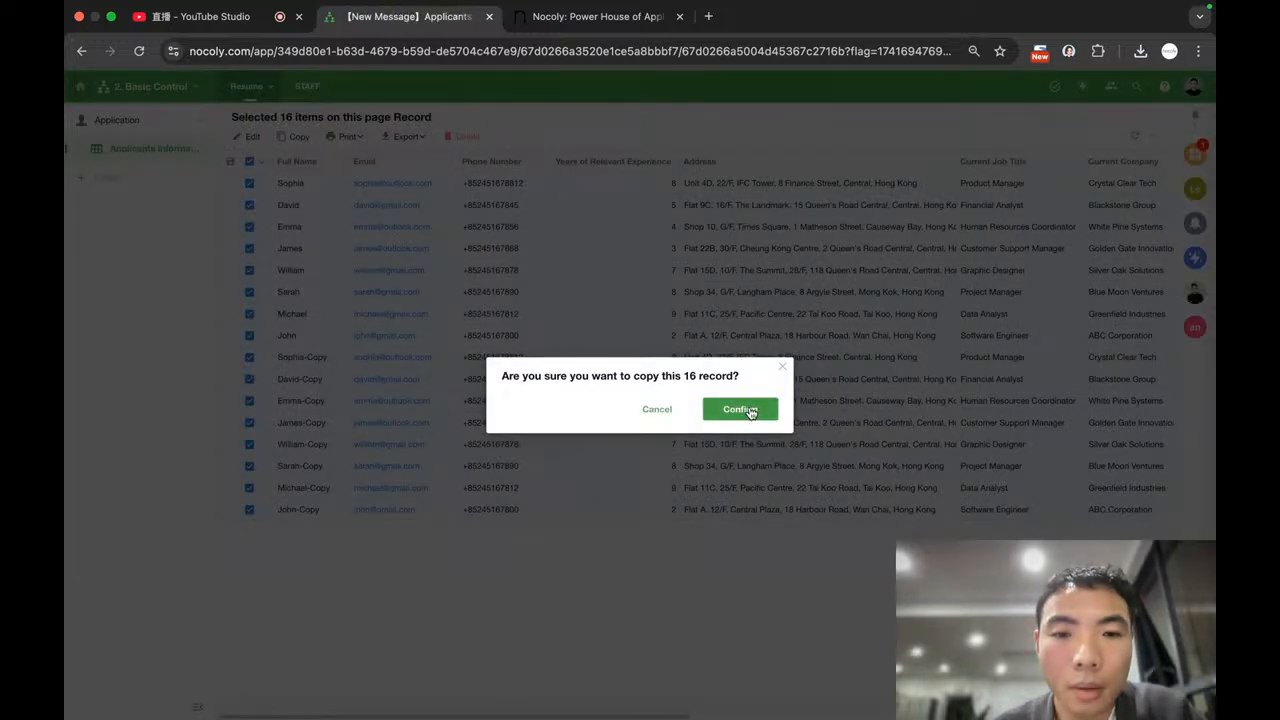
{"action": "left_click", "coordinate": [740, 410]}
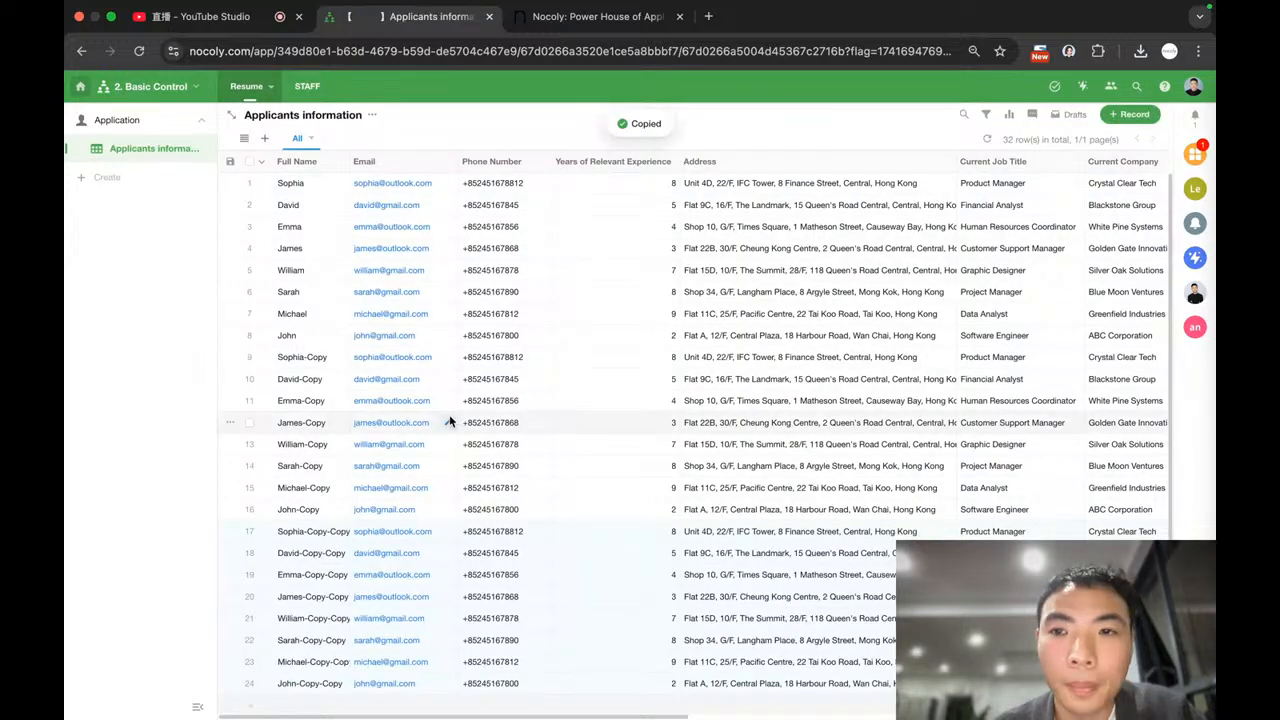
Step: Try copying all 32 records, hit the 20-row batch limit, and clear the selection
{"action": "left_click", "coordinate": [249, 162]}
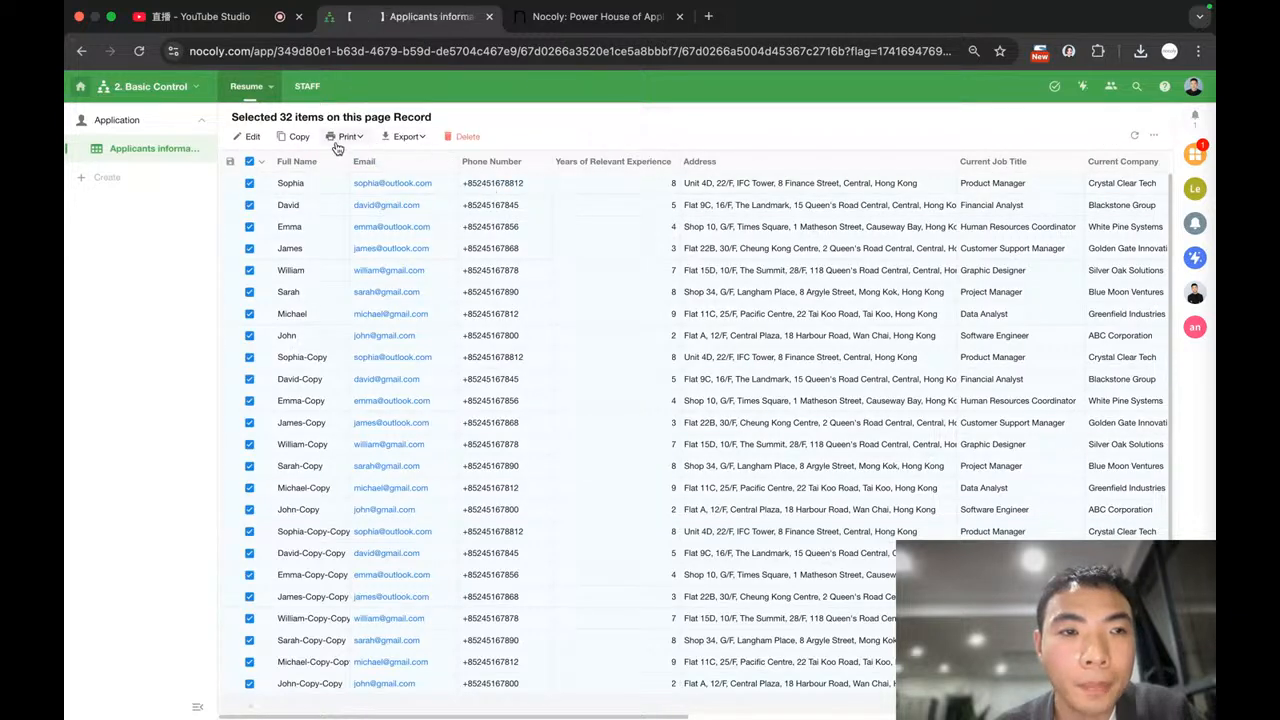
{"action": "left_click", "coordinate": [299, 137]}
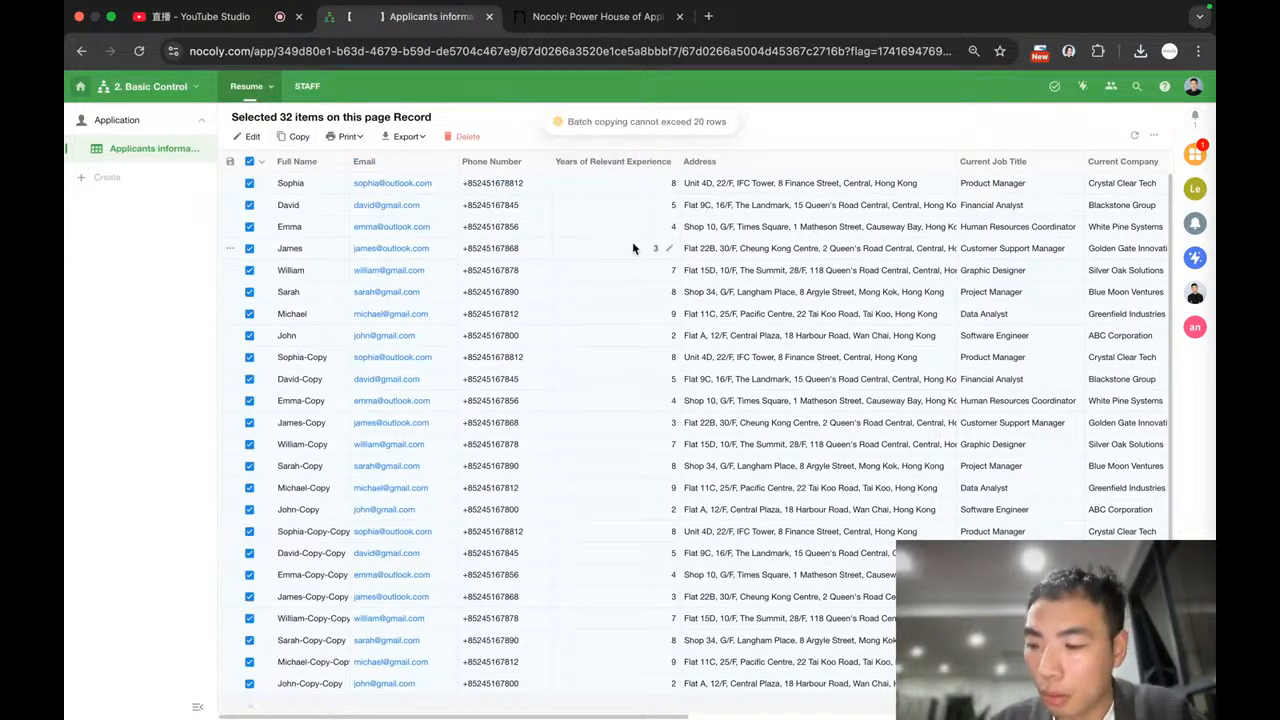
{"action": "left_click", "coordinate": [291, 137]}
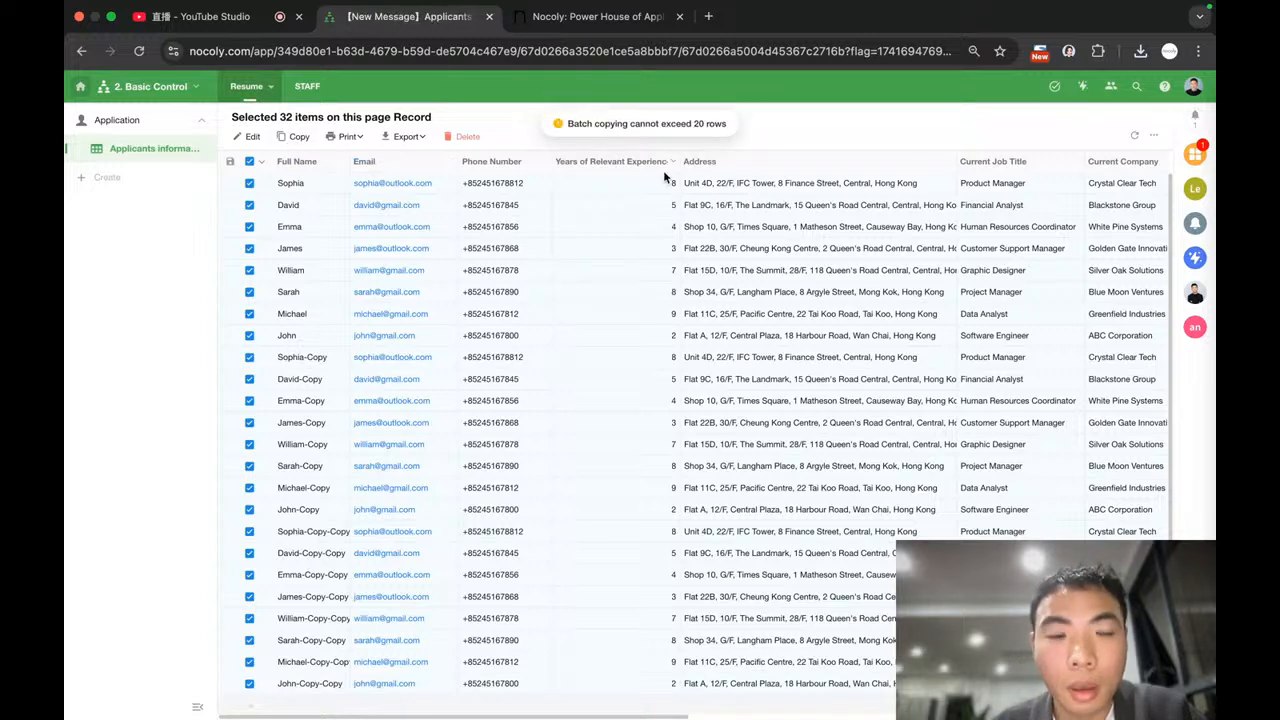
{"action": "left_click", "coordinate": [249, 162]}
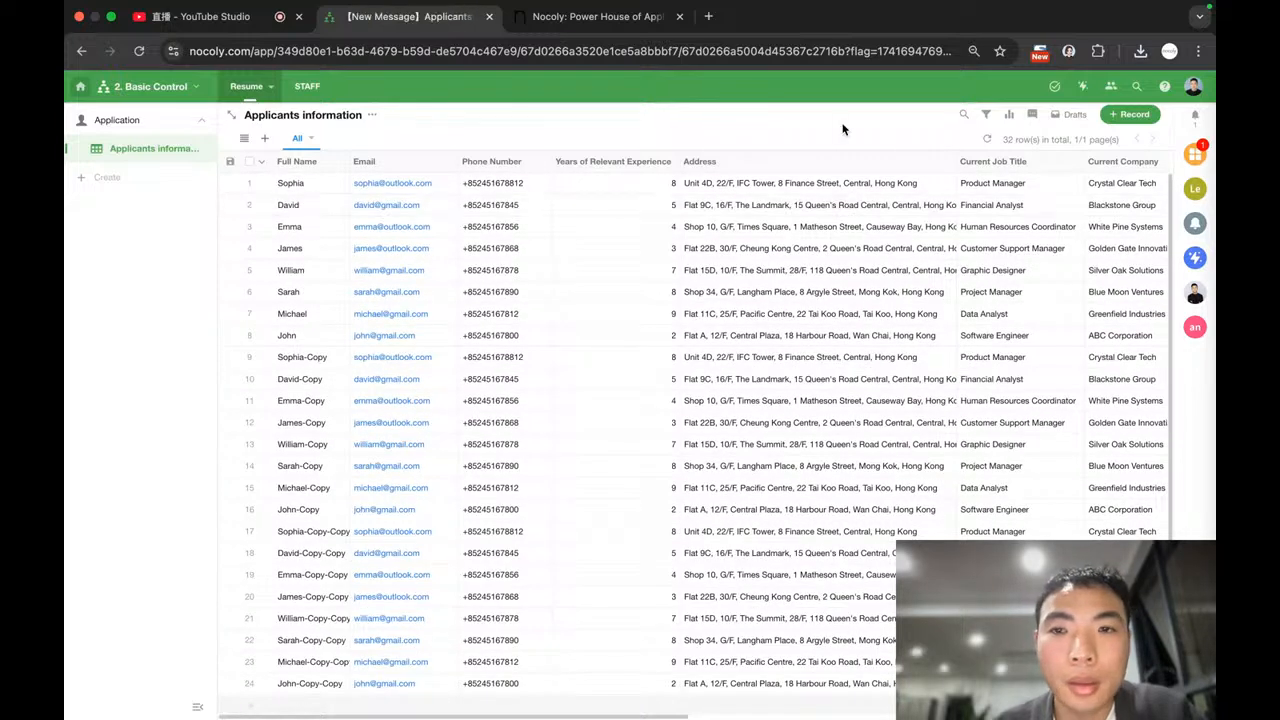
Step: Try the table's page size at 20 rows, then at 30 rows per page
{"action": "left_click", "coordinate": [1053, 147]}
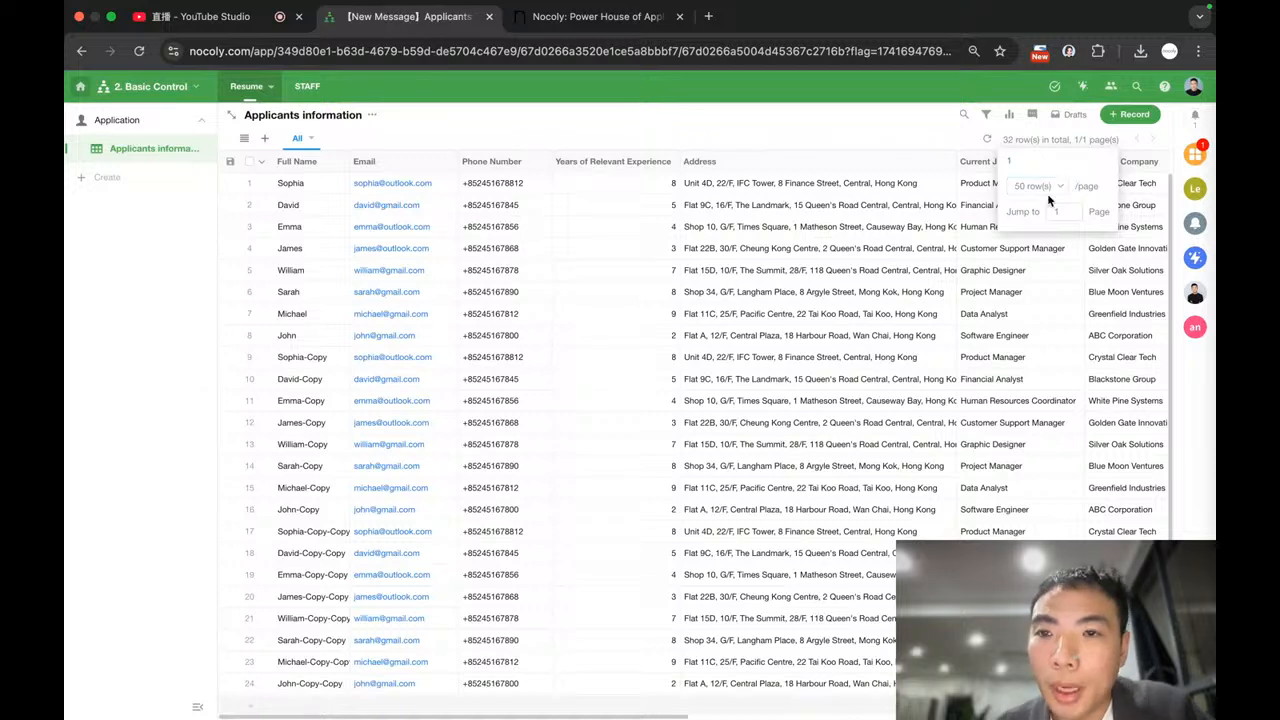
{"action": "left_click", "coordinate": [1050, 189]}
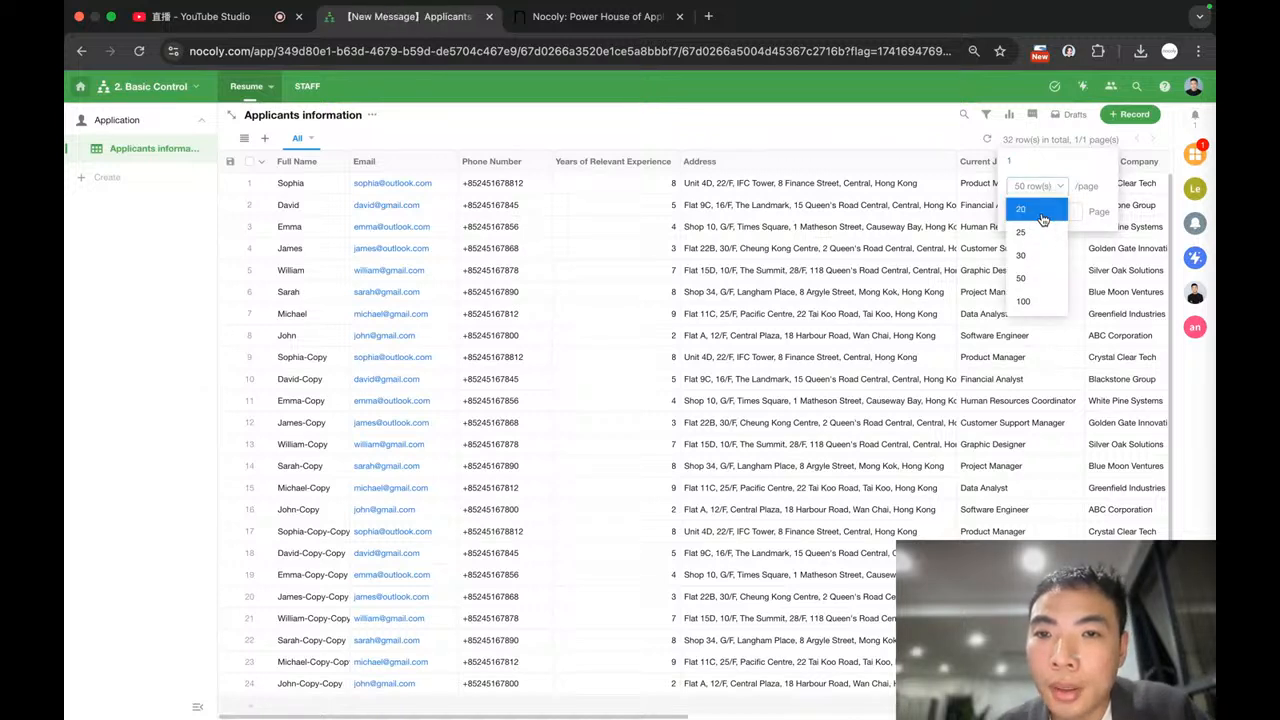
{"action": "left_click", "coordinate": [1041, 212]}
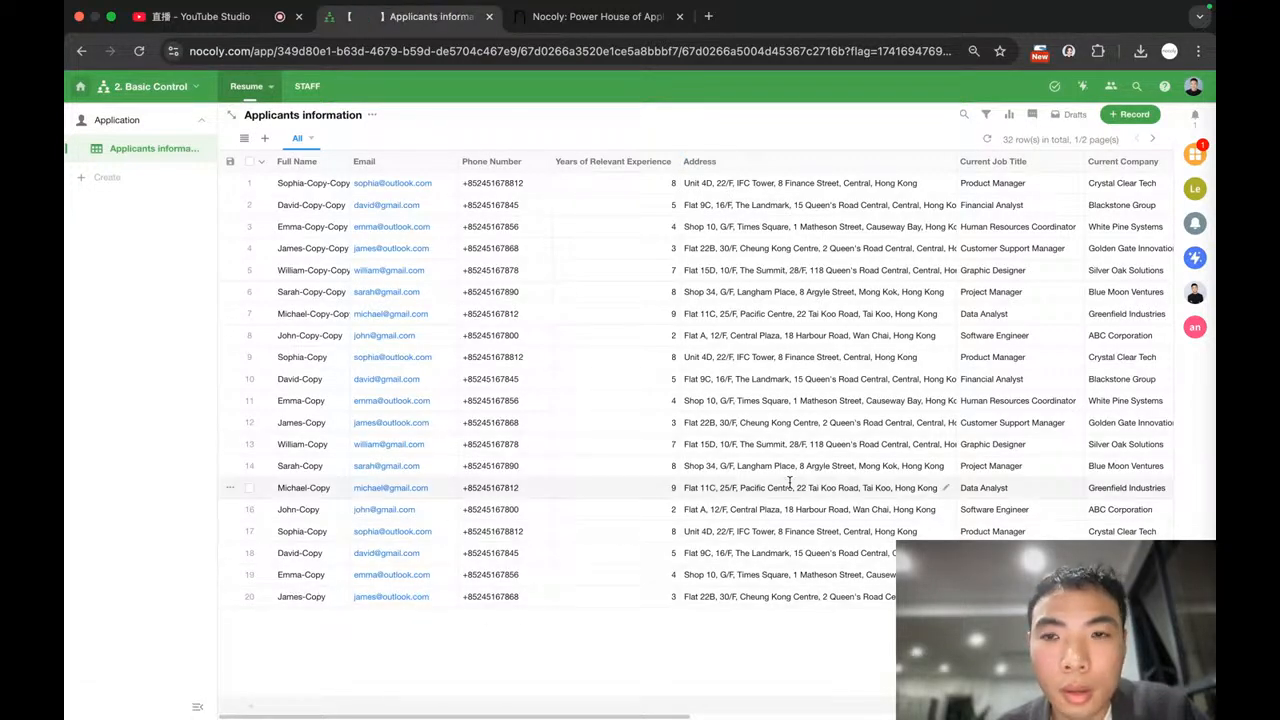
{"action": "left_click", "coordinate": [1091, 144]}
{"action": "left_click", "coordinate": [1036, 203]}
{"action": "left_click", "coordinate": [1029, 275]}
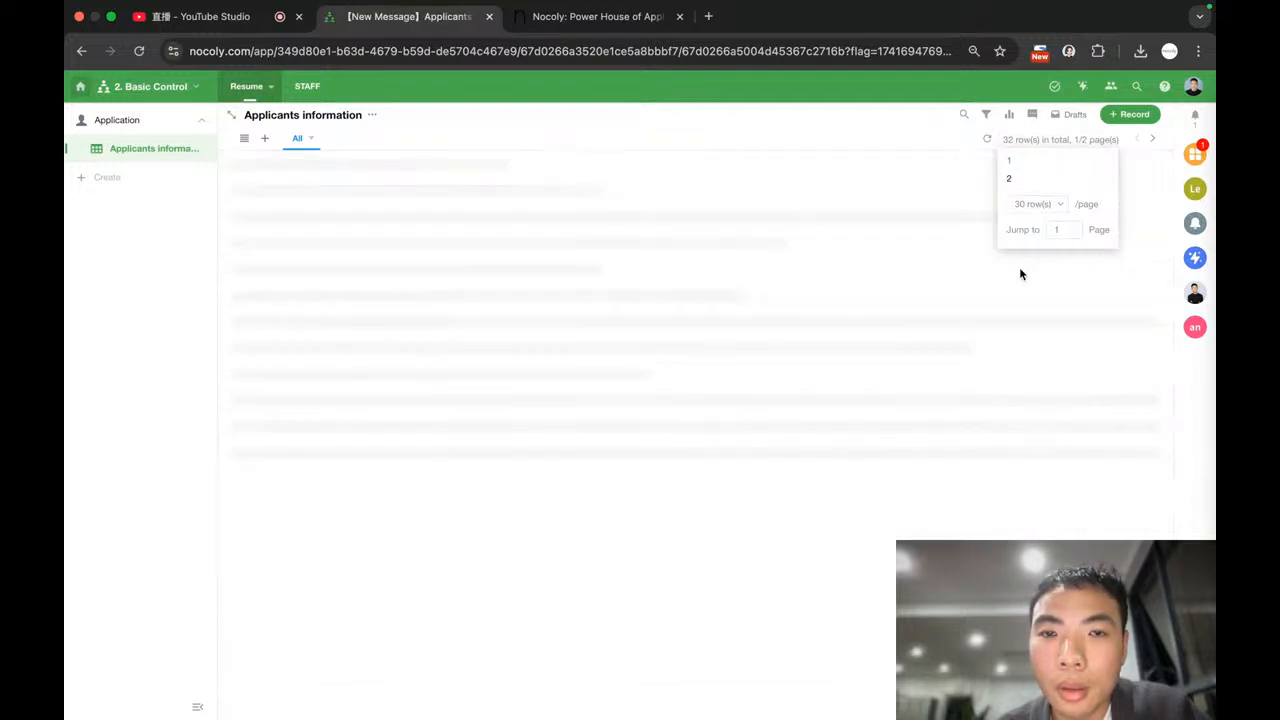
{"action": "scroll", "coordinate": [640, 320], "scroll_direction": "down", "scroll_amount": 2}
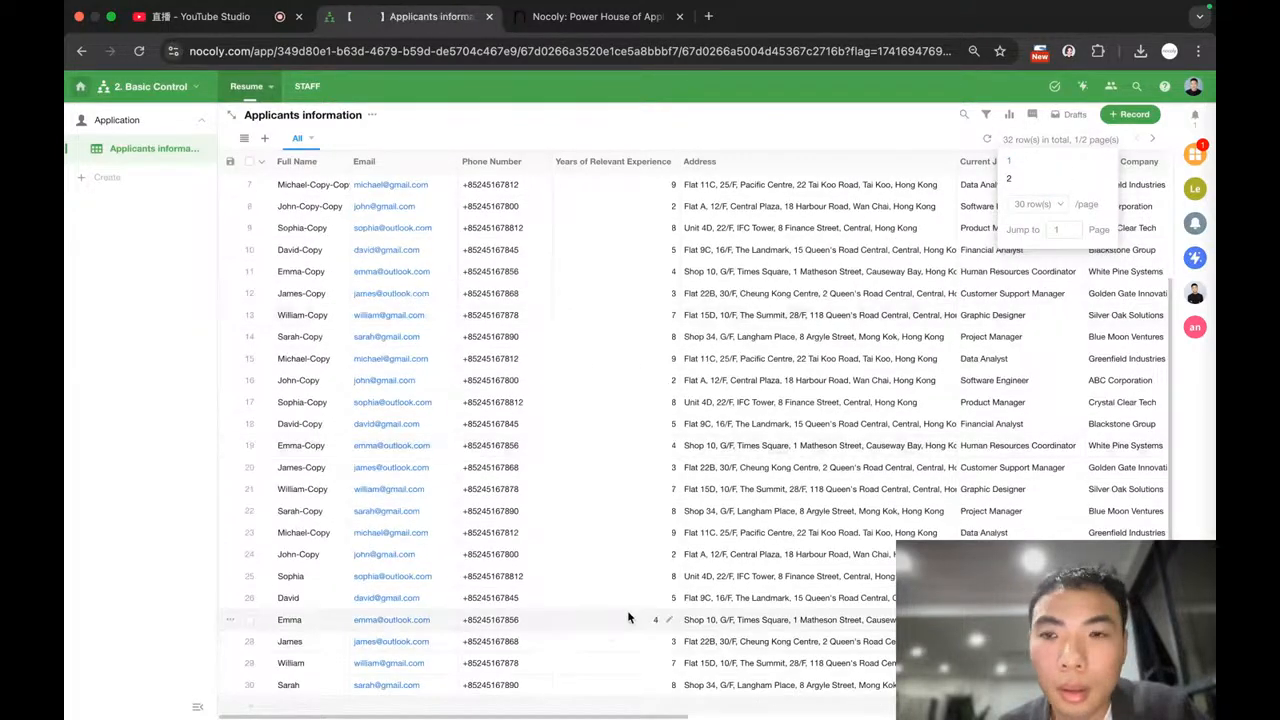
{"action": "scroll", "coordinate": [627, 610], "scroll_direction": "up", "scroll_amount": 3}
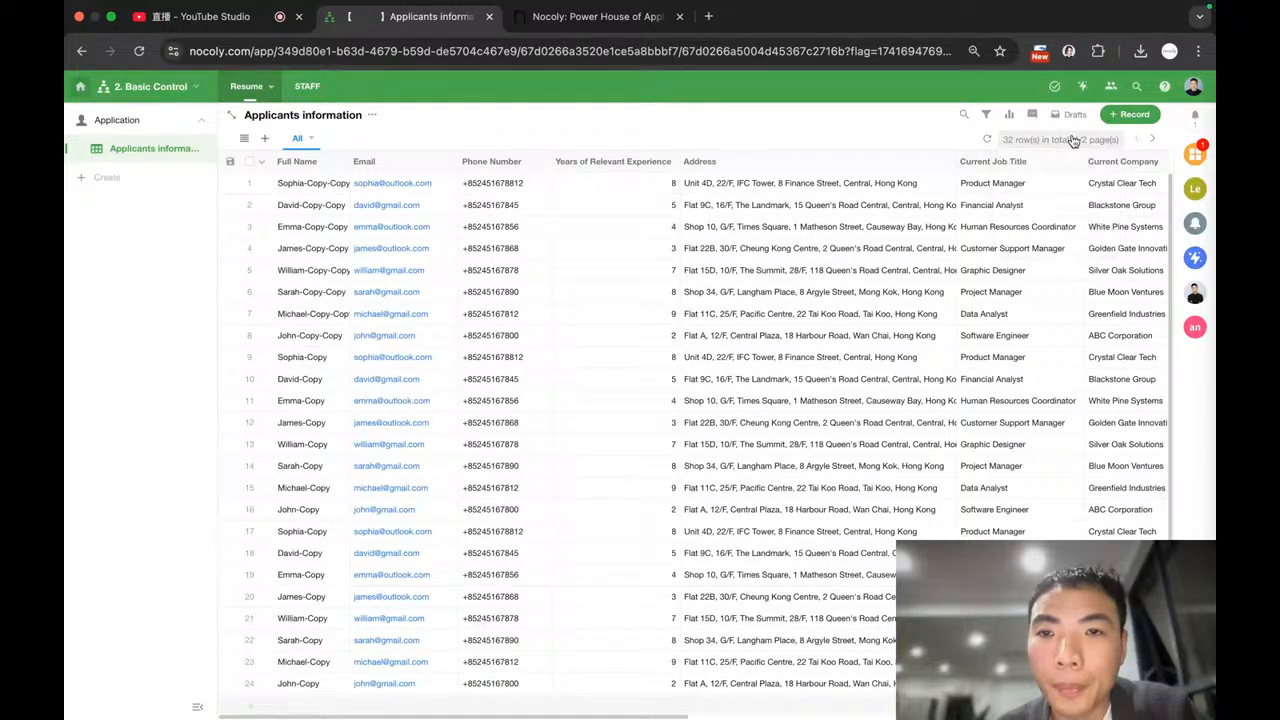
Step: Set 100 rows per page so all 32 records appear on one page
{"action": "left_click", "coordinate": [1048, 207]}
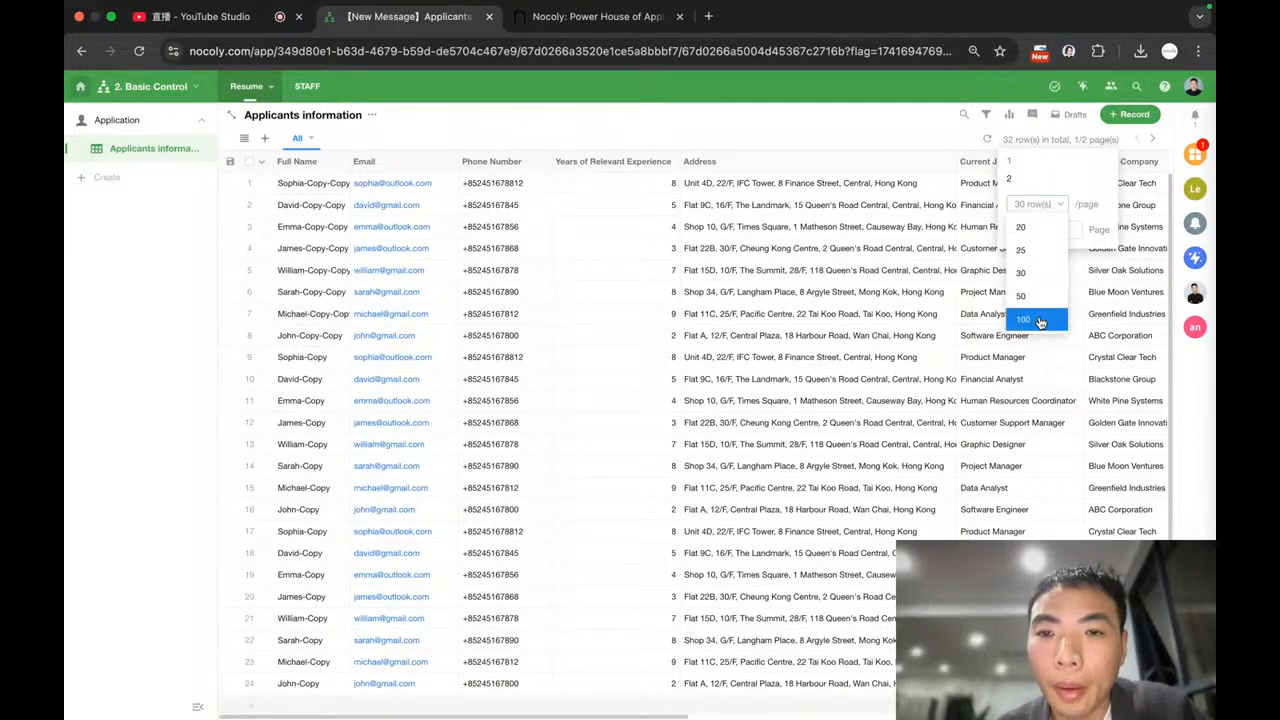
{"action": "left_click", "coordinate": [1040, 322]}
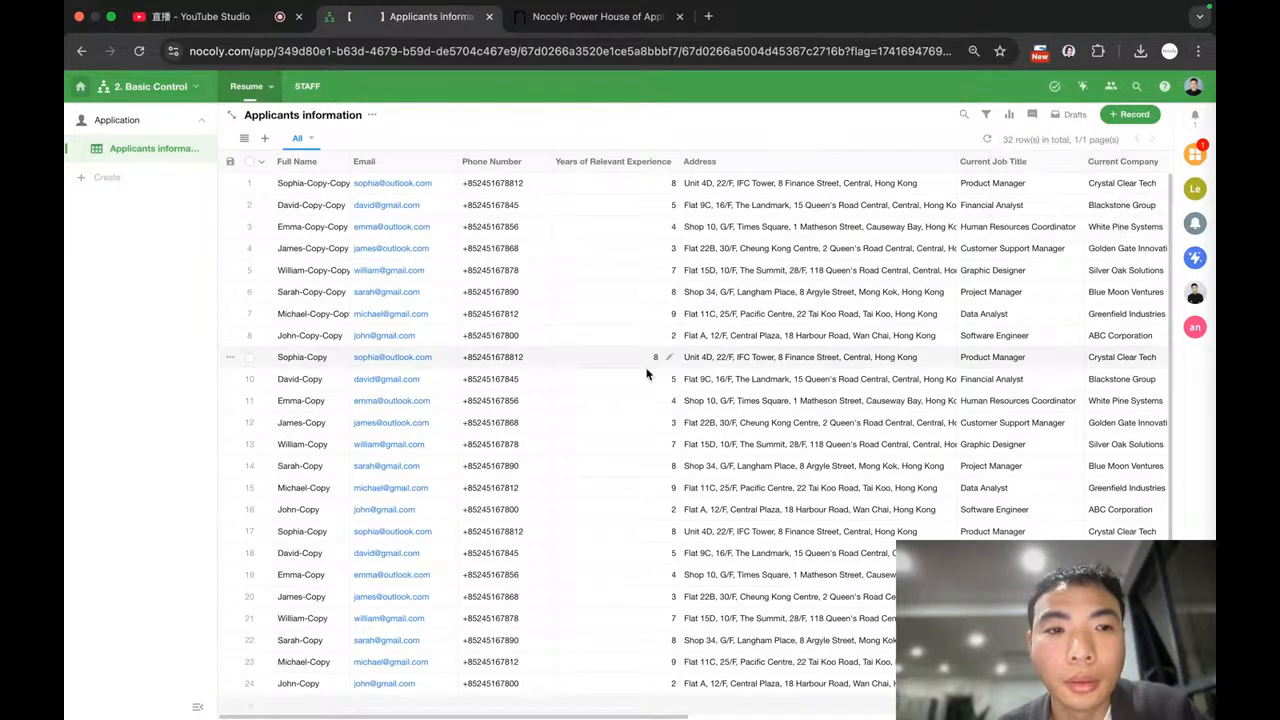
{"action": "scroll", "coordinate": [646, 373], "scroll_direction": "down", "scroll_amount": 3}
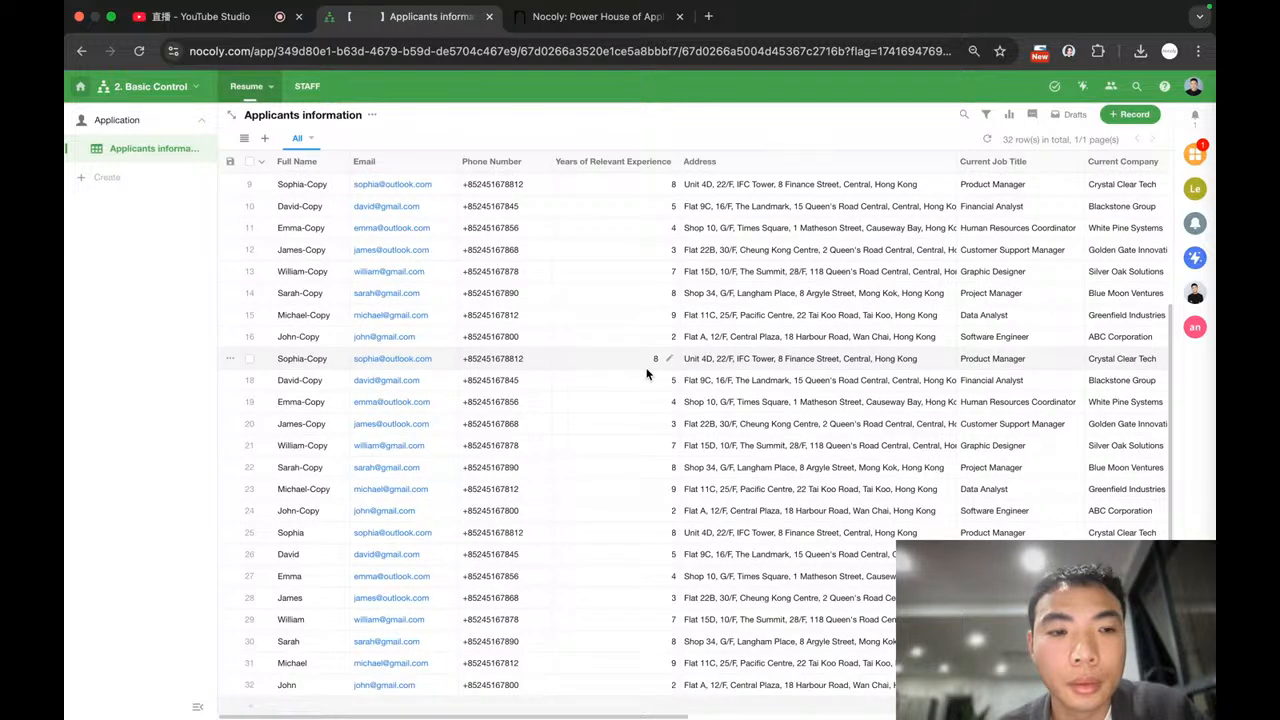
{"action": "scroll", "coordinate": [646, 373], "scroll_direction": "up", "scroll_amount": 3}
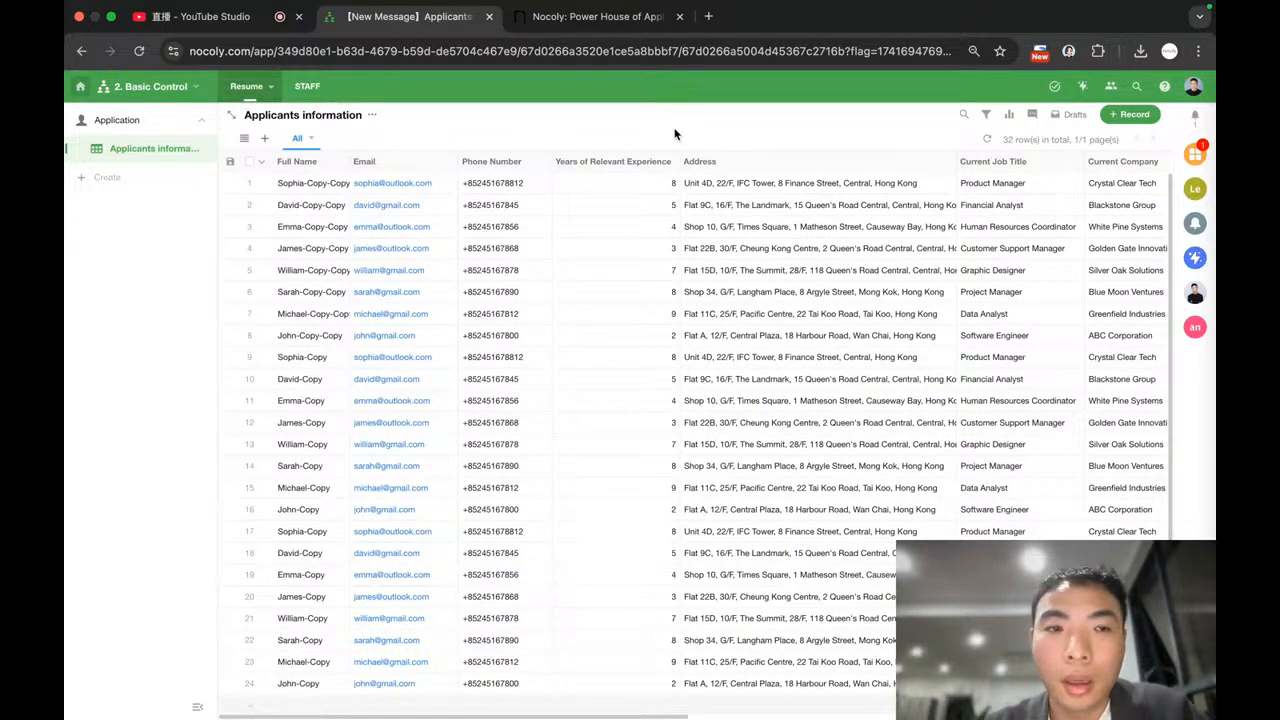
{"action": "scroll", "coordinate": [601, 438], "scroll_direction": "down", "scroll_amount": 3}
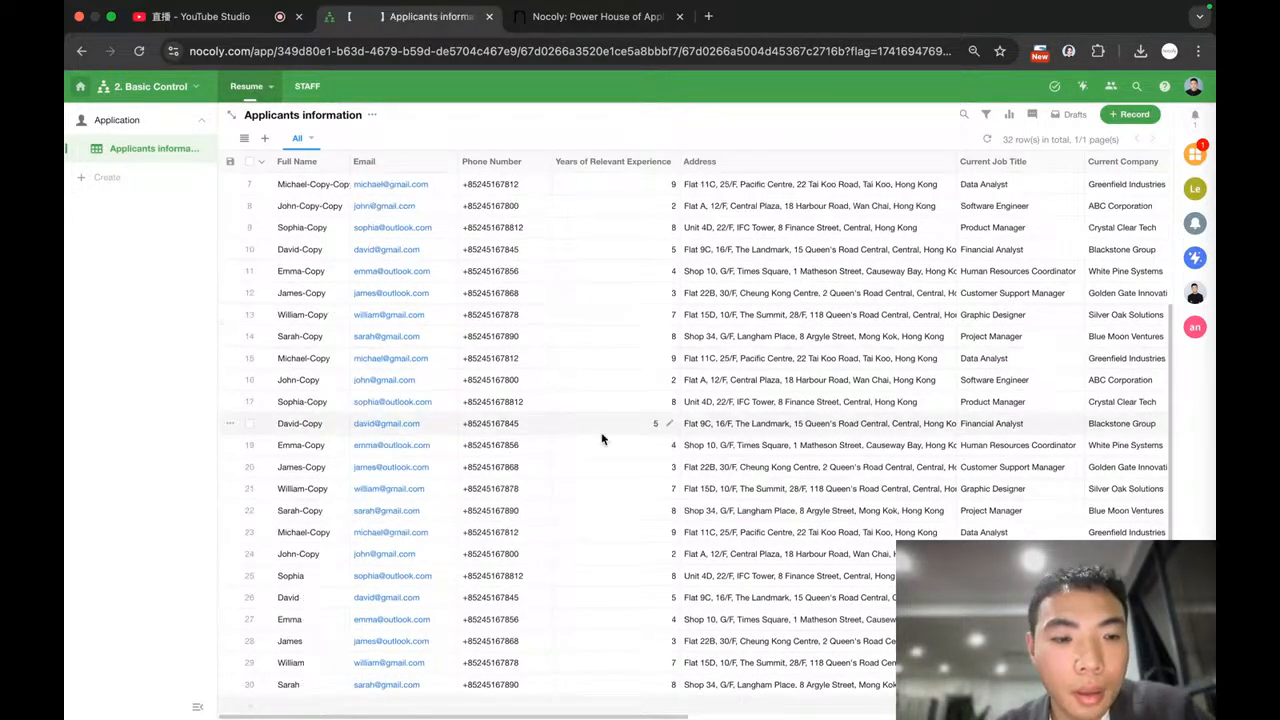
Step: Open an applicant's record and choose Print from its ··· more-options menu
{"action": "left_click", "coordinate": [775, 532]}
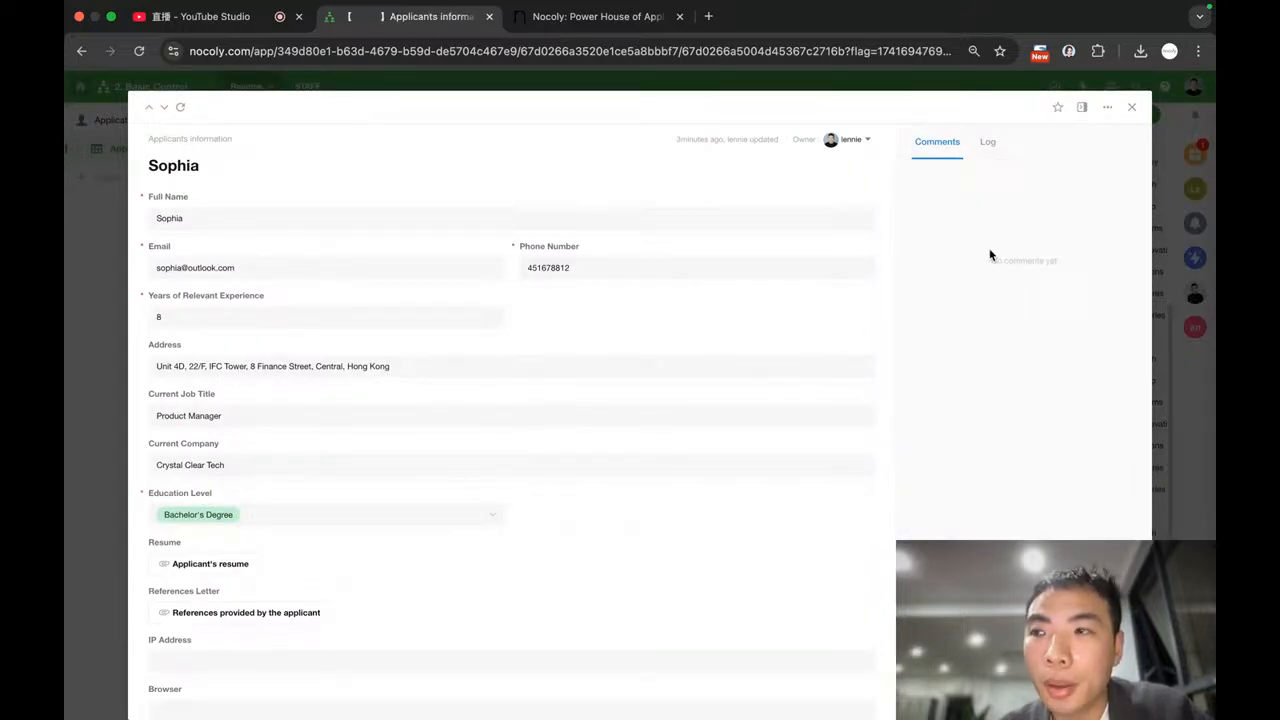
{"action": "left_click", "coordinate": [1107, 108]}
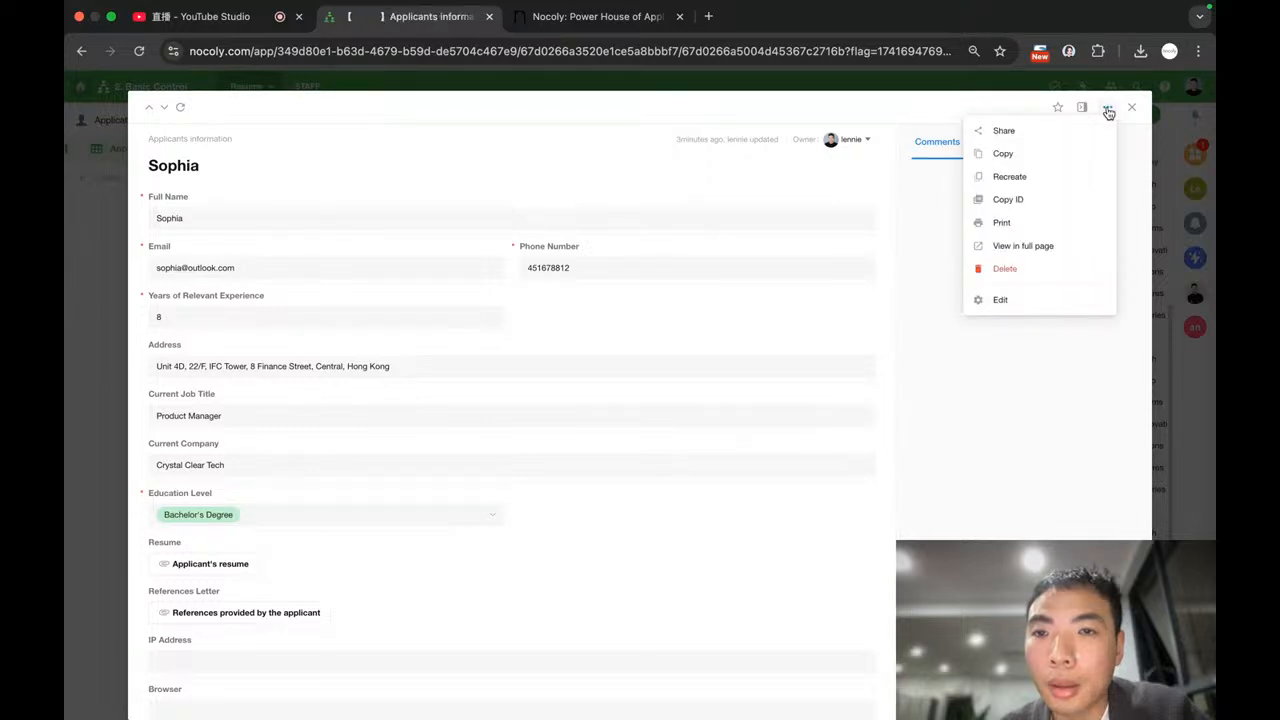
{"action": "left_click", "coordinate": [1108, 110]}
{"action": "left_click", "coordinate": [1108, 110]}
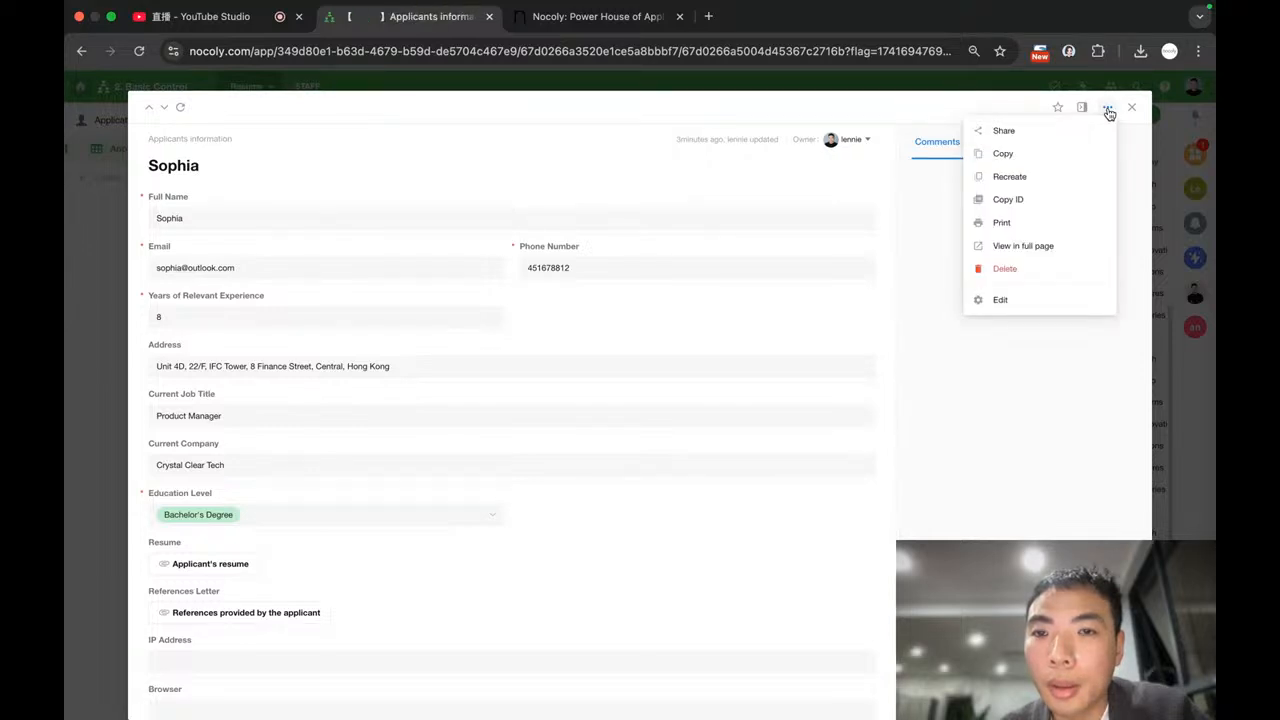
{"action": "left_click", "coordinate": [1080, 228]}
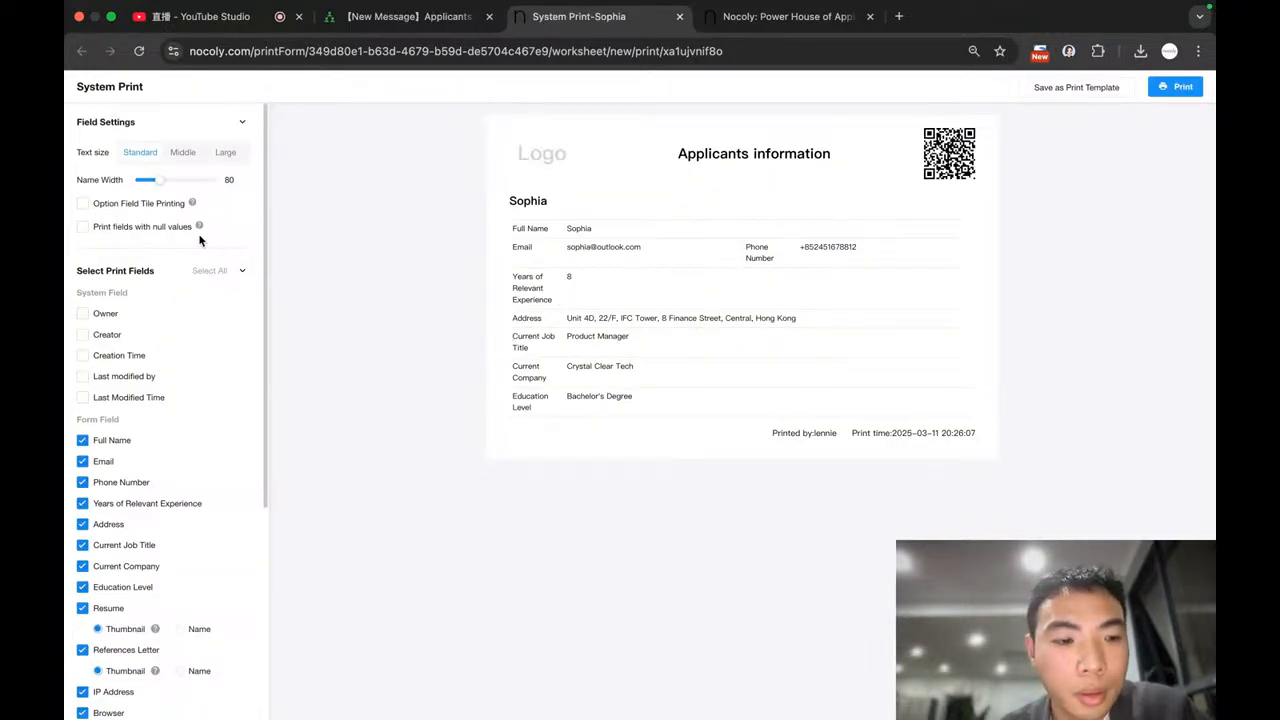
Step: Keep the QR code on, set Text size to Large, and leave the company name off
{"action": "scroll", "coordinate": [199, 240], "scroll_direction": "down", "scroll_amount": 3}
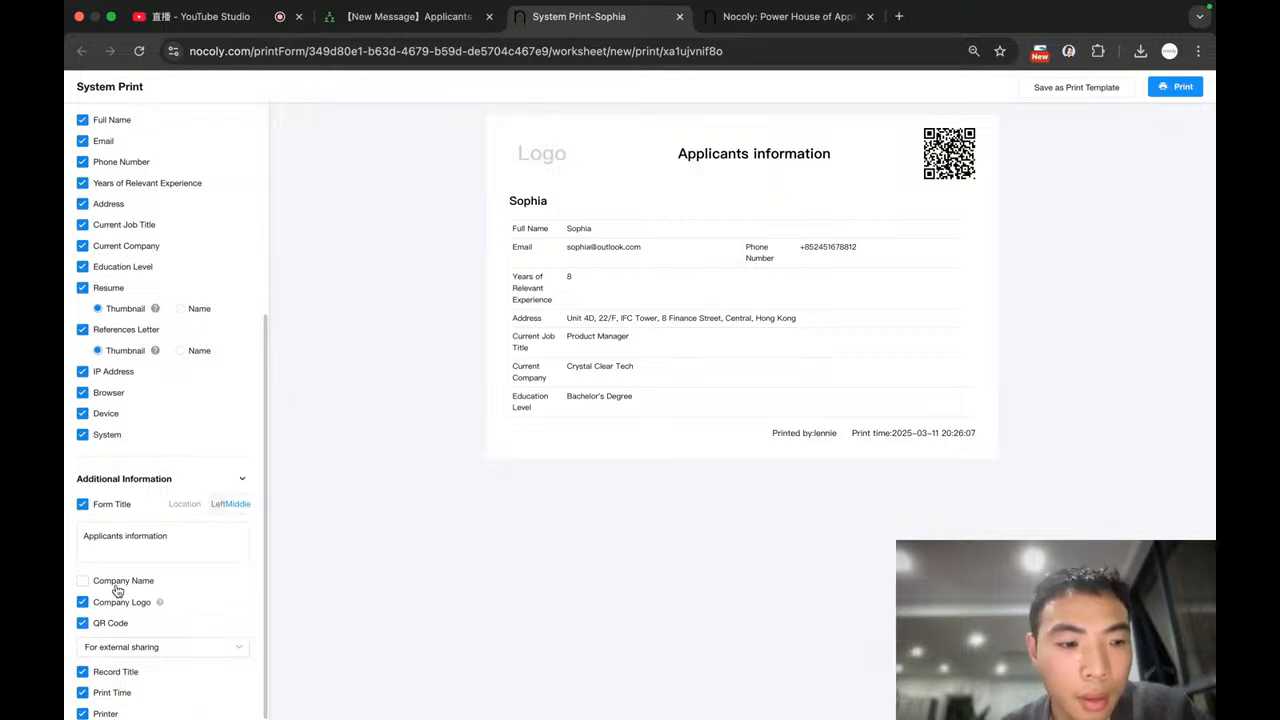
{"action": "left_click", "coordinate": [83, 623]}
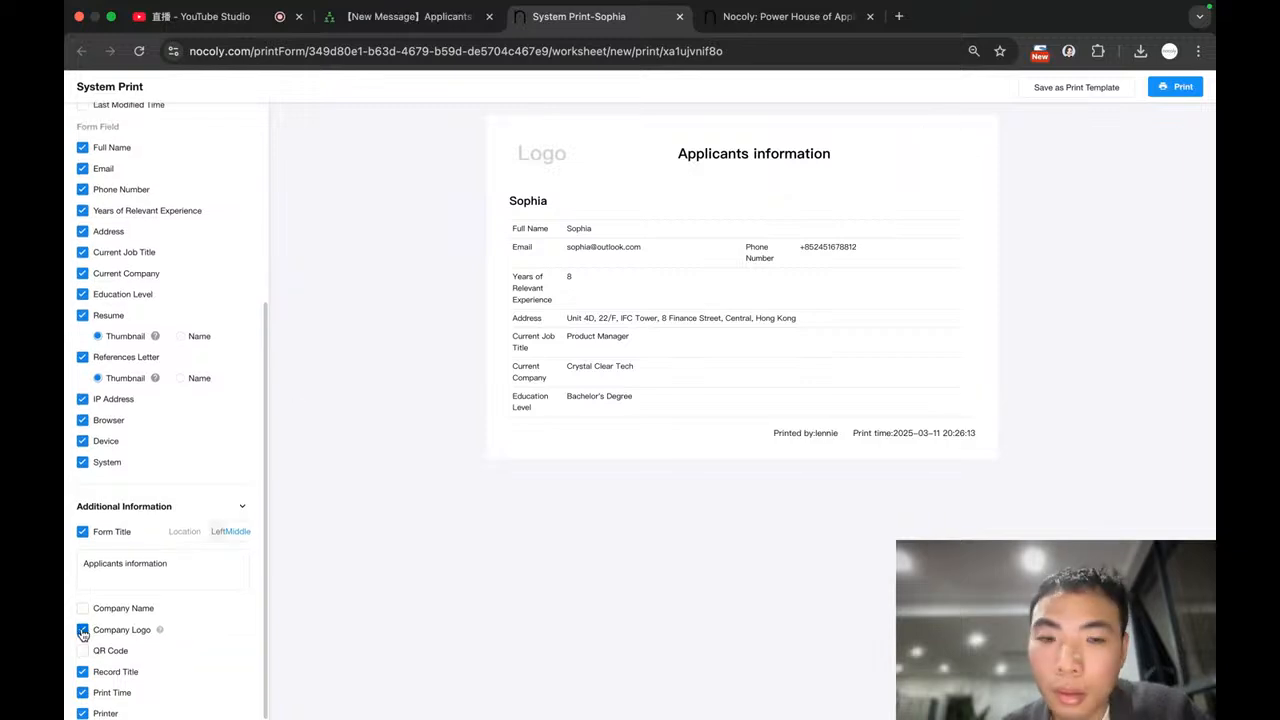
{"action": "left_click", "coordinate": [83, 651]}
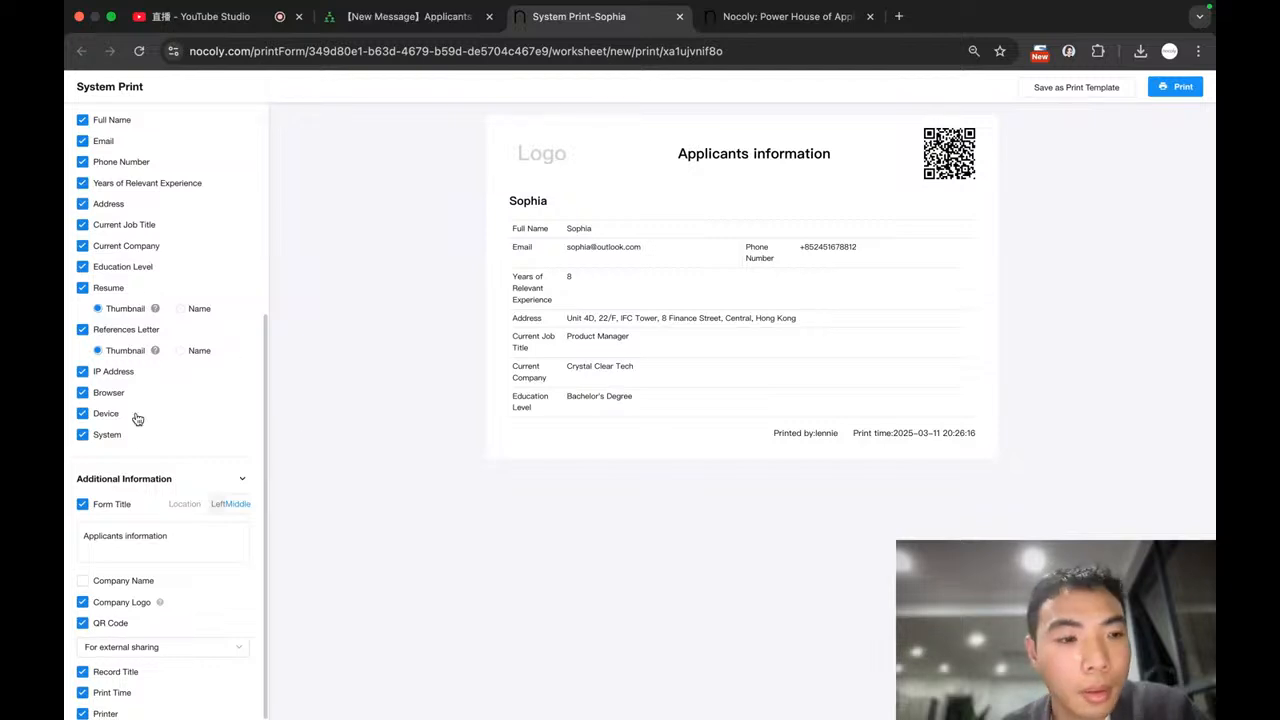
{"action": "scroll", "coordinate": [135, 487], "scroll_direction": "up", "scroll_amount": 5}
{"action": "scroll", "coordinate": [229, 257], "scroll_direction": "up", "scroll_amount": 1}
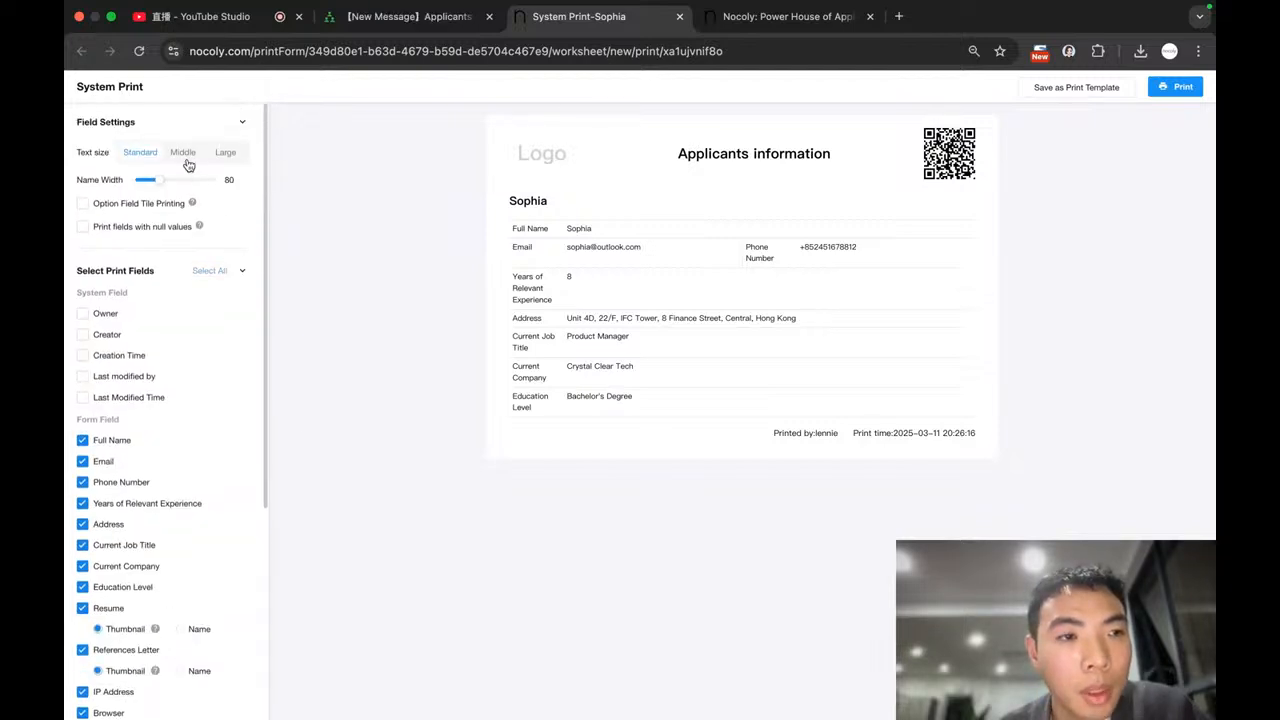
{"action": "left_click", "coordinate": [225, 153]}
{"action": "scroll", "coordinate": [206, 340], "scroll_direction": "down", "scroll_amount": 6}
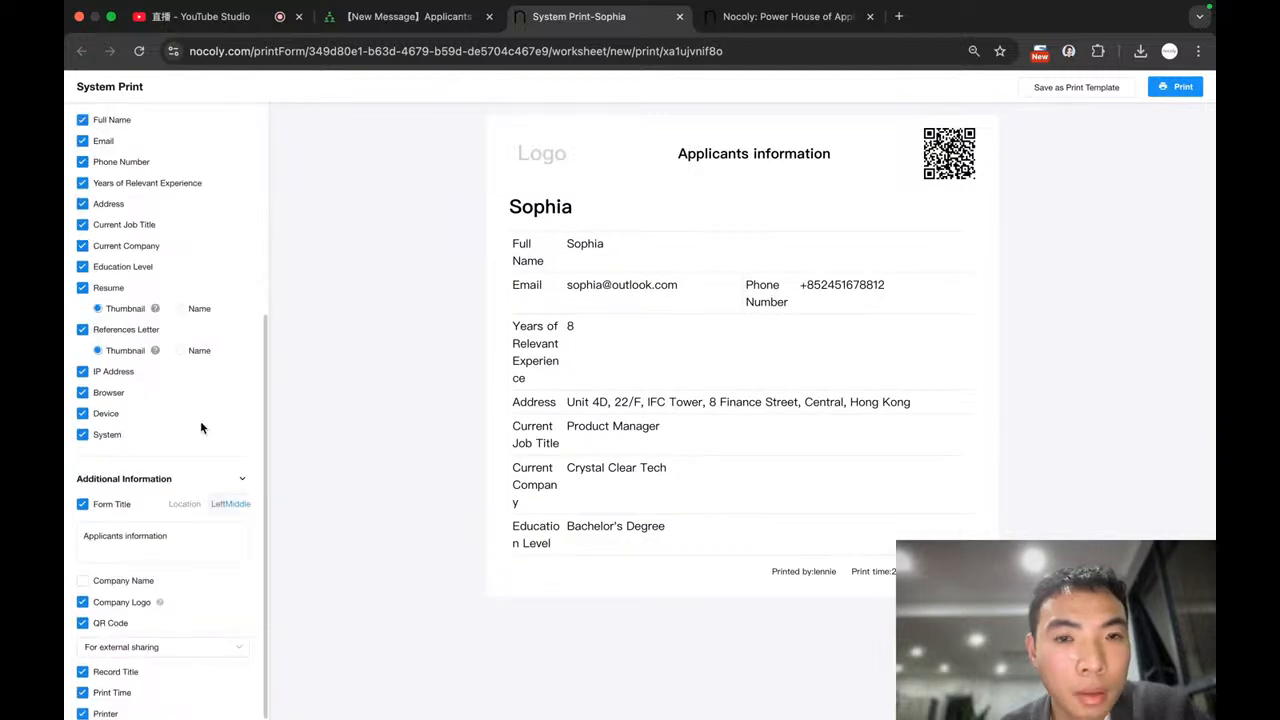
{"action": "left_click", "coordinate": [84, 585]}
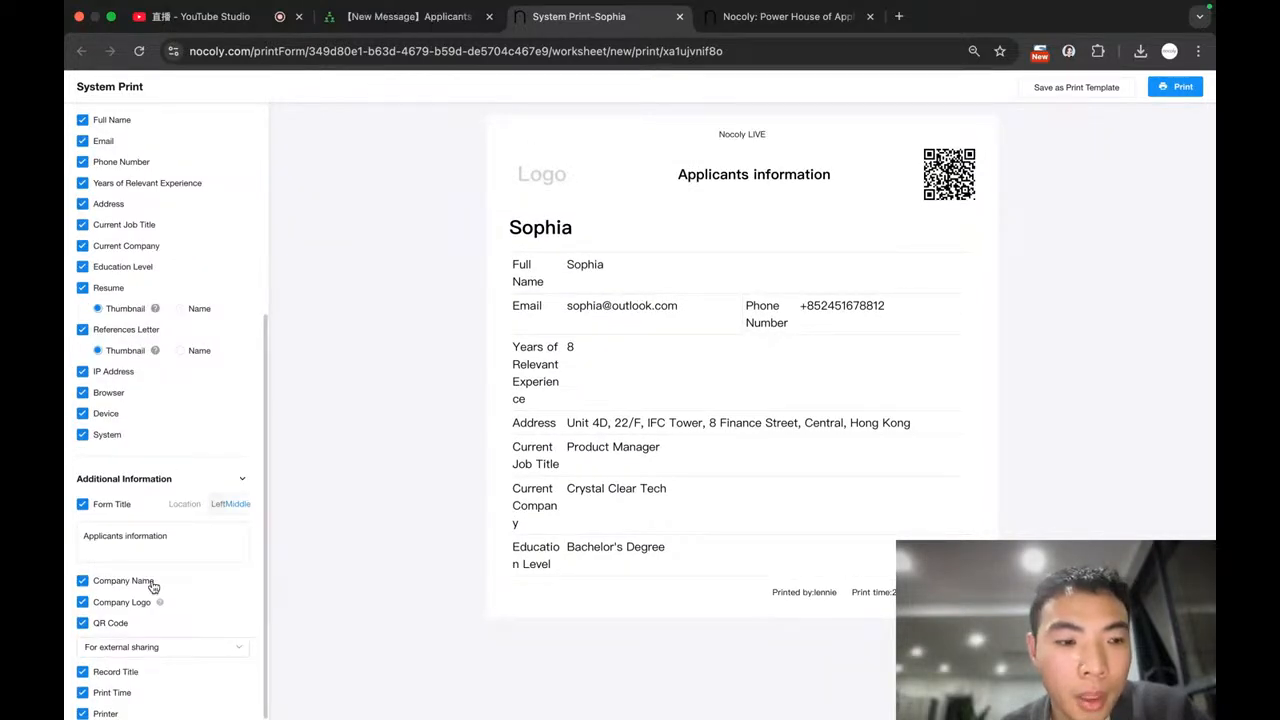
{"action": "left_click", "coordinate": [83, 582]}
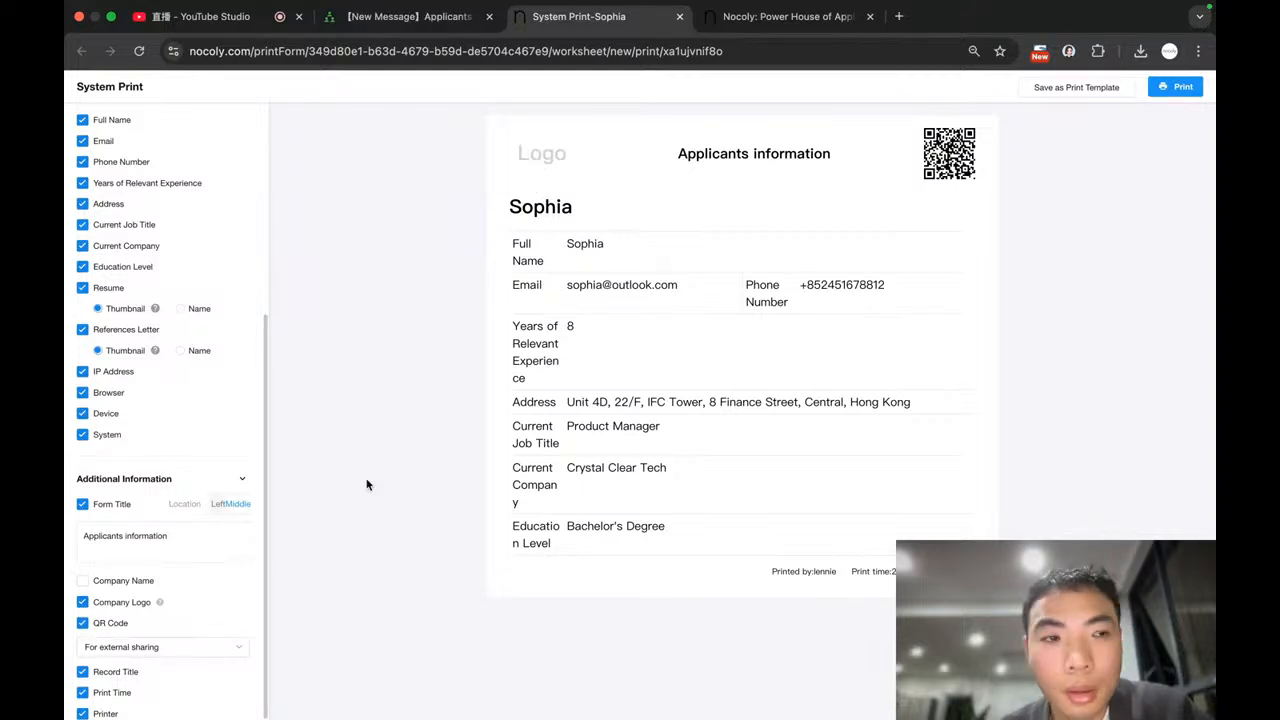
Step: Start printing, cancel it, and close the System Print tab to return to the record
{"action": "left_click", "coordinate": [1181, 92]}
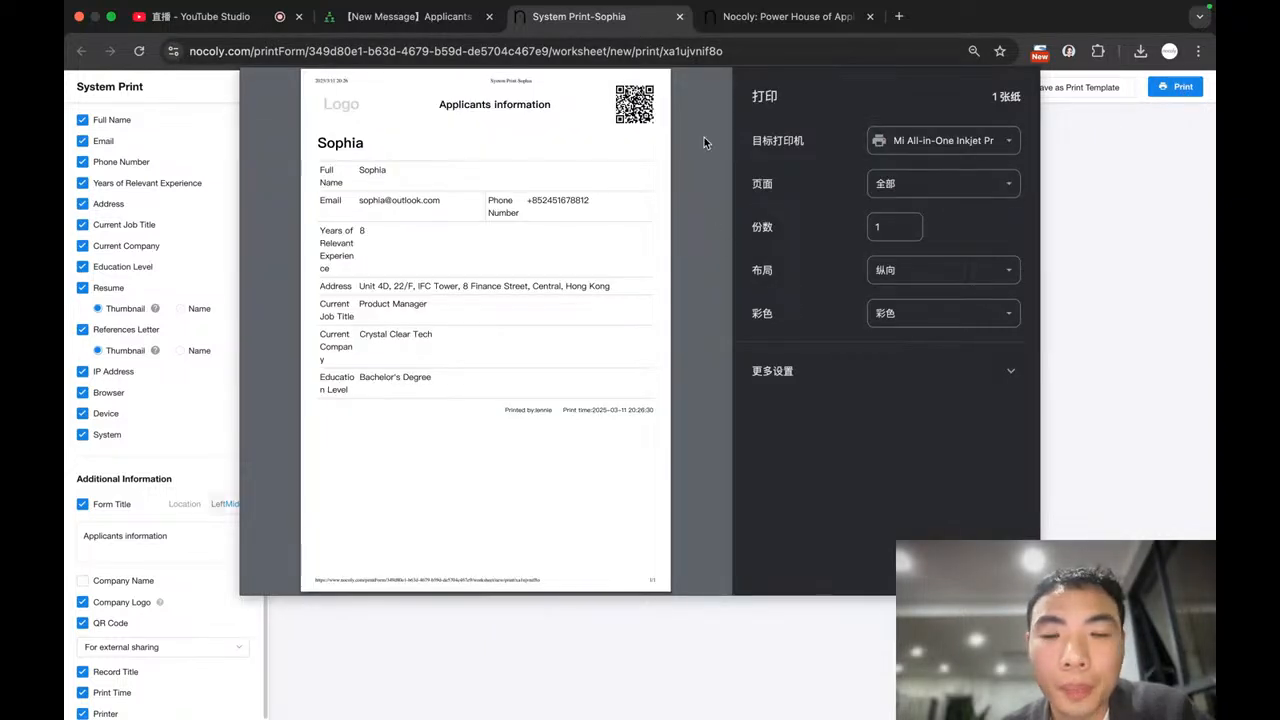
{"action": "left_click", "coordinate": [906, 563]}
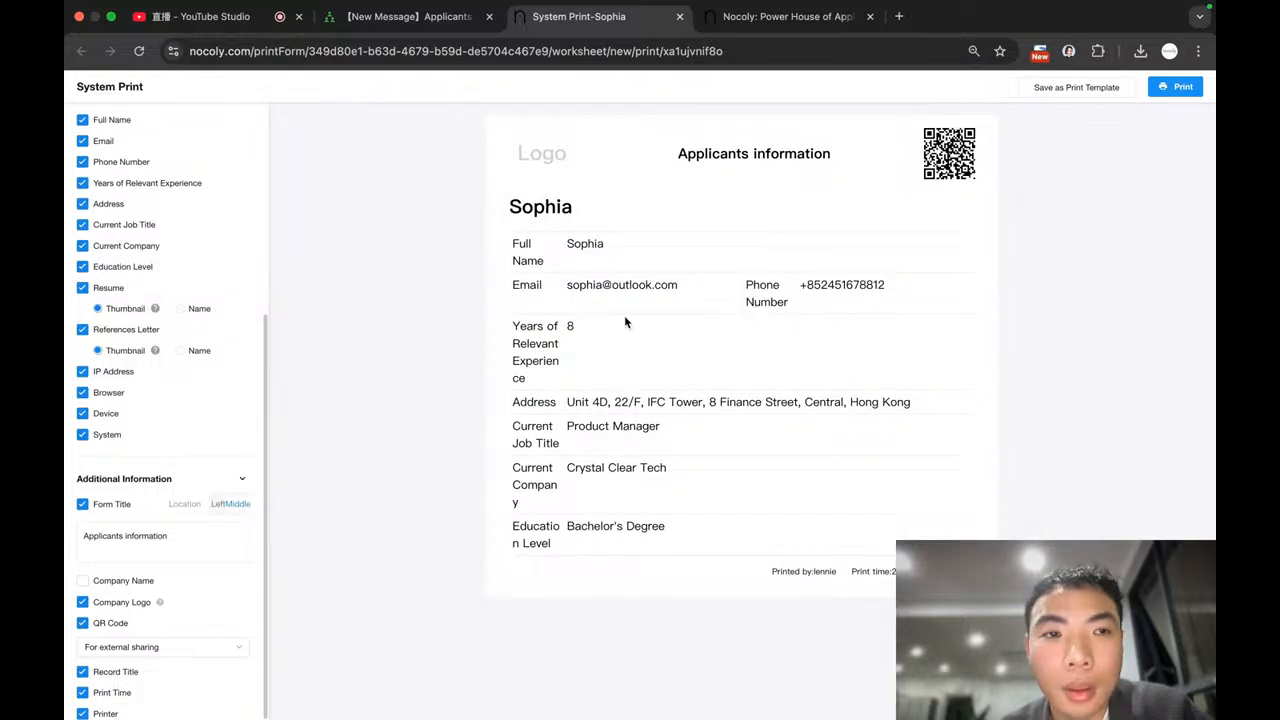
{"action": "left_click", "coordinate": [680, 16]}
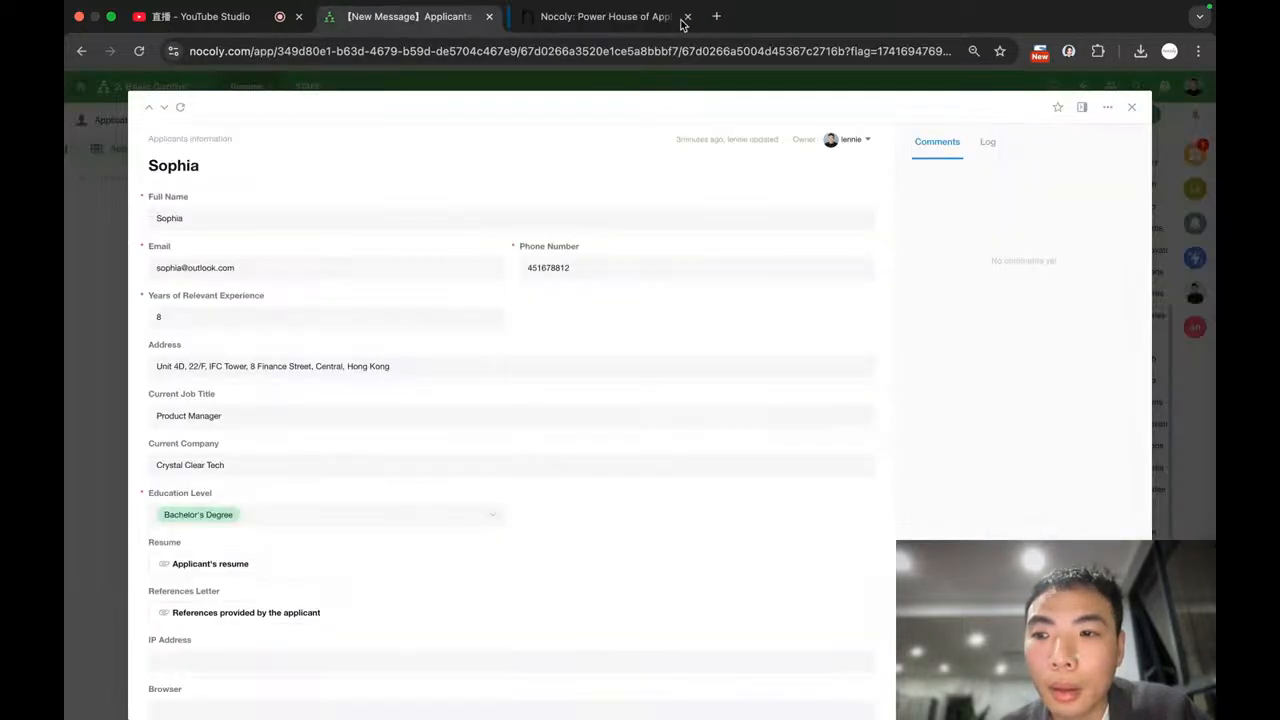
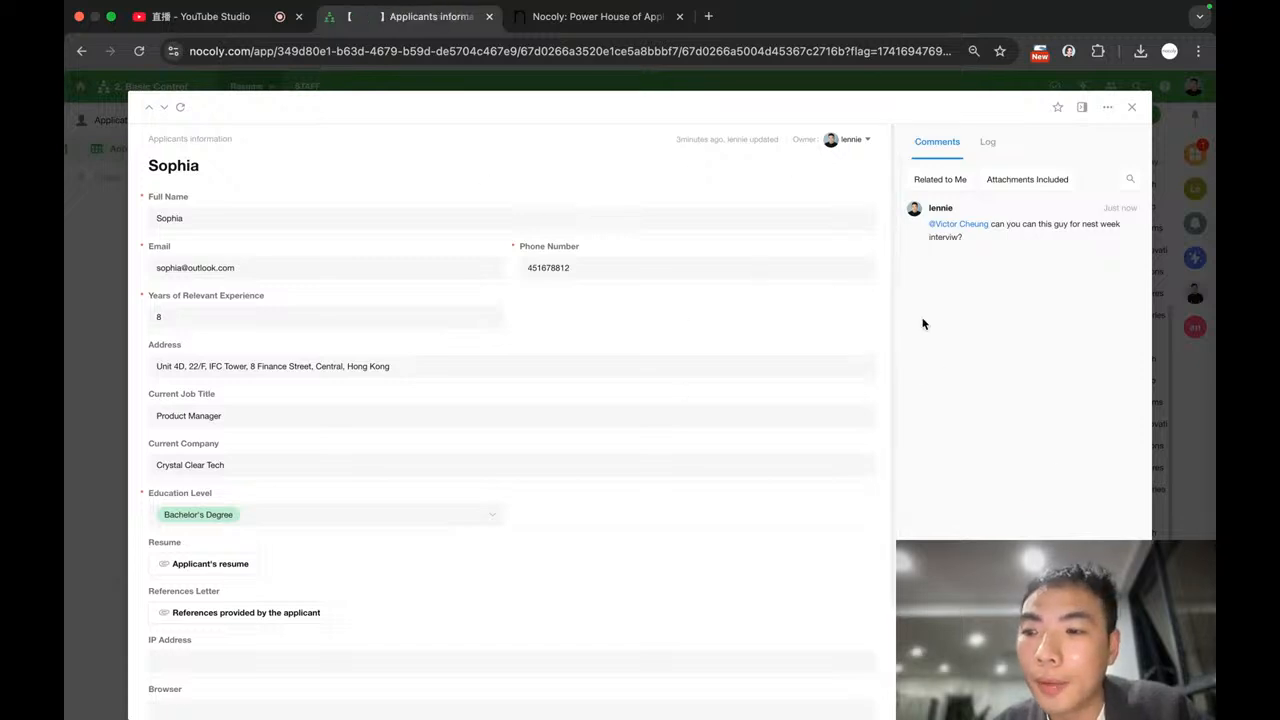
Step: Close the applicant's record and briefly check the app message notifications
{"action": "scroll", "coordinate": [770, 447], "scroll_direction": "down", "scroll_amount": 1}
{"action": "scroll", "coordinate": [772, 443], "scroll_direction": "up", "scroll_amount": 1}
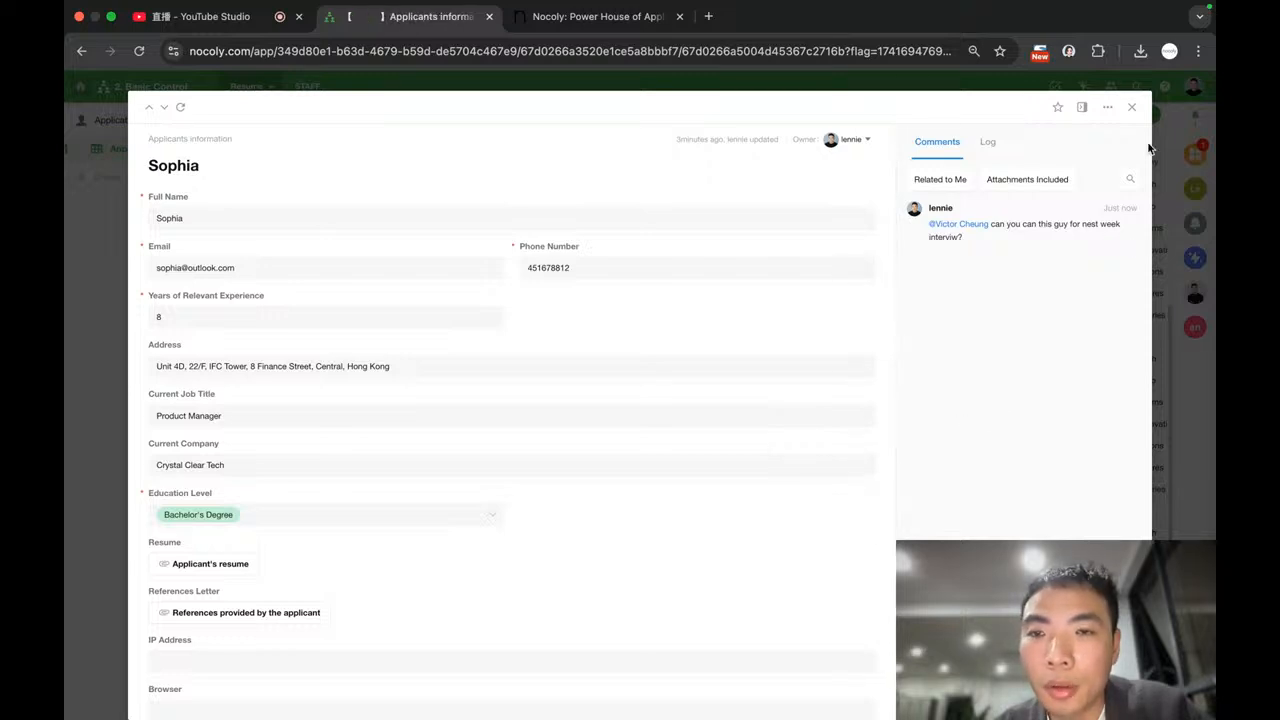
{"action": "left_click", "coordinate": [1133, 107]}
{"action": "left_click", "coordinate": [1196, 156]}
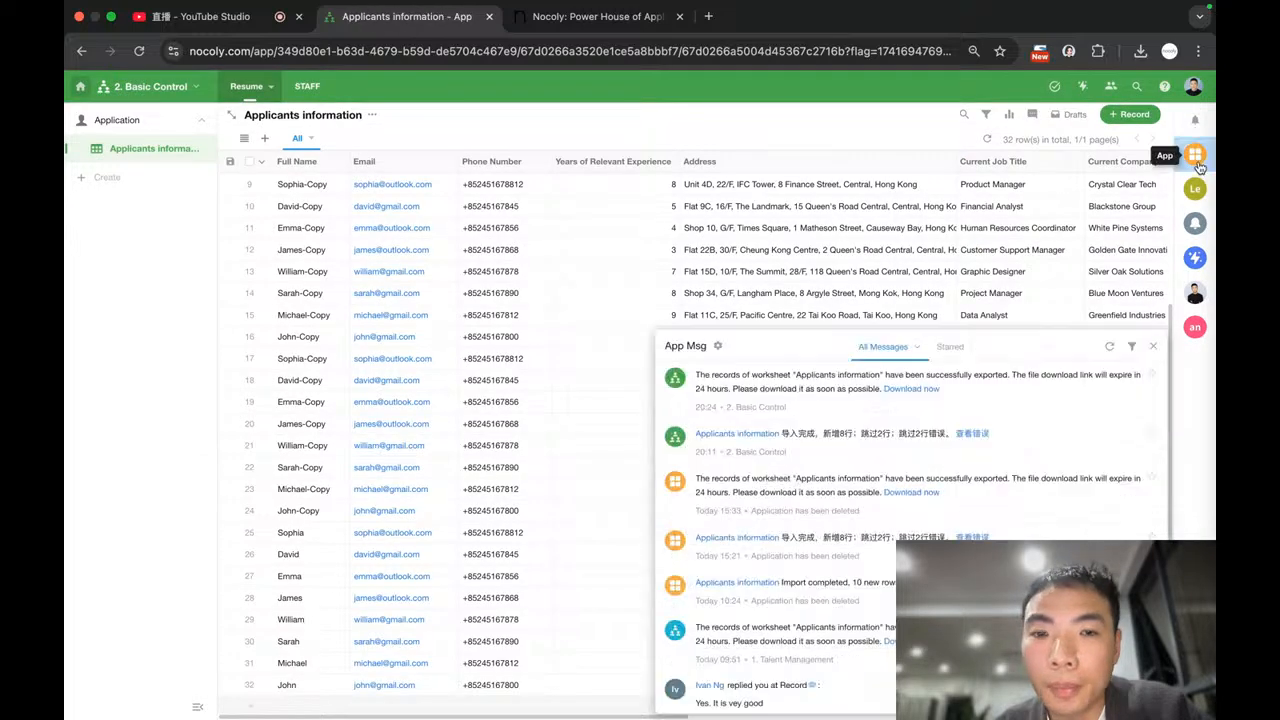
{"action": "left_click", "coordinate": [156, 341]}
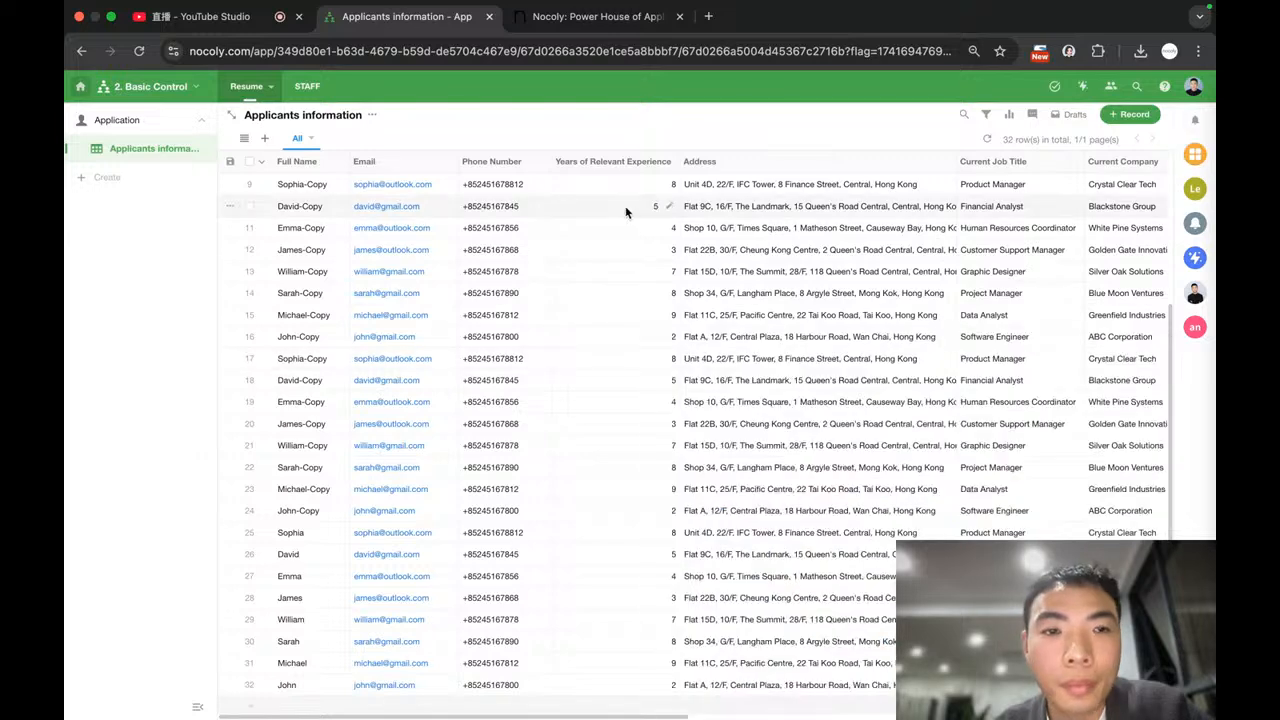
Step: Reload the table, view row 28's change log, then reopen app messages showing the reply
{"action": "left_click", "coordinate": [988, 140]}
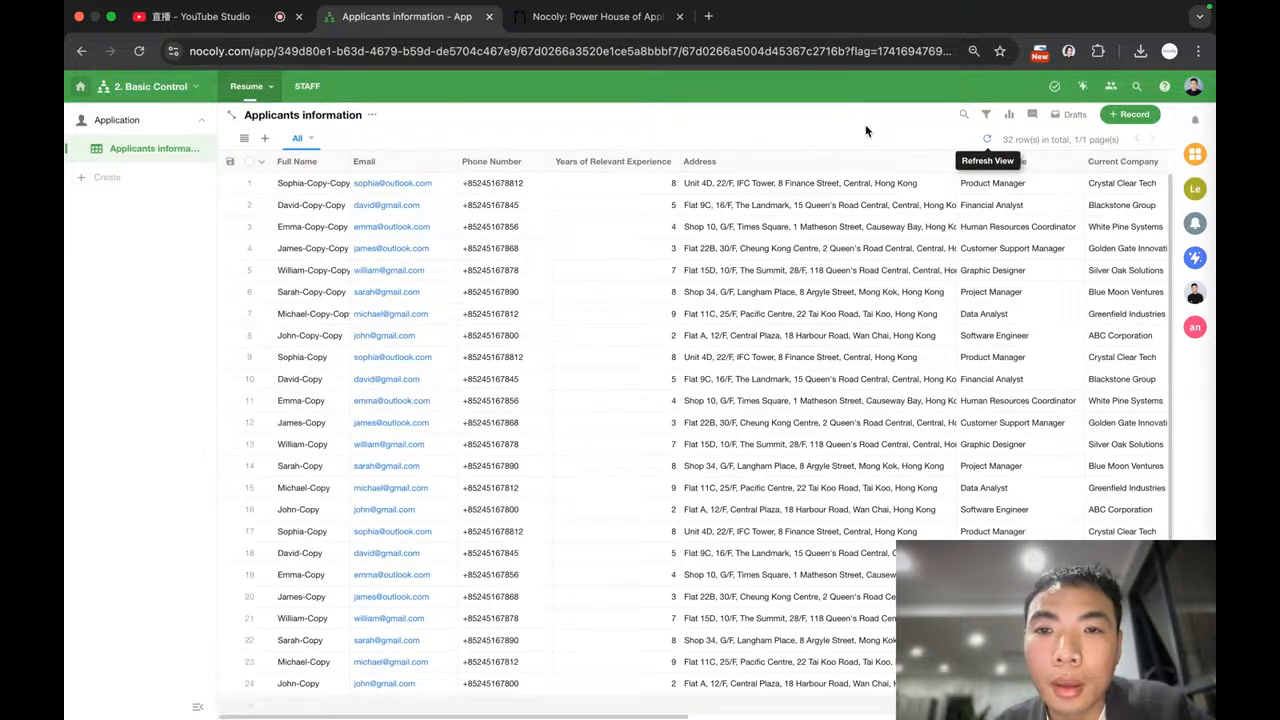
{"action": "scroll", "coordinate": [700, 450], "scroll_direction": "down", "scroll_amount": 3}
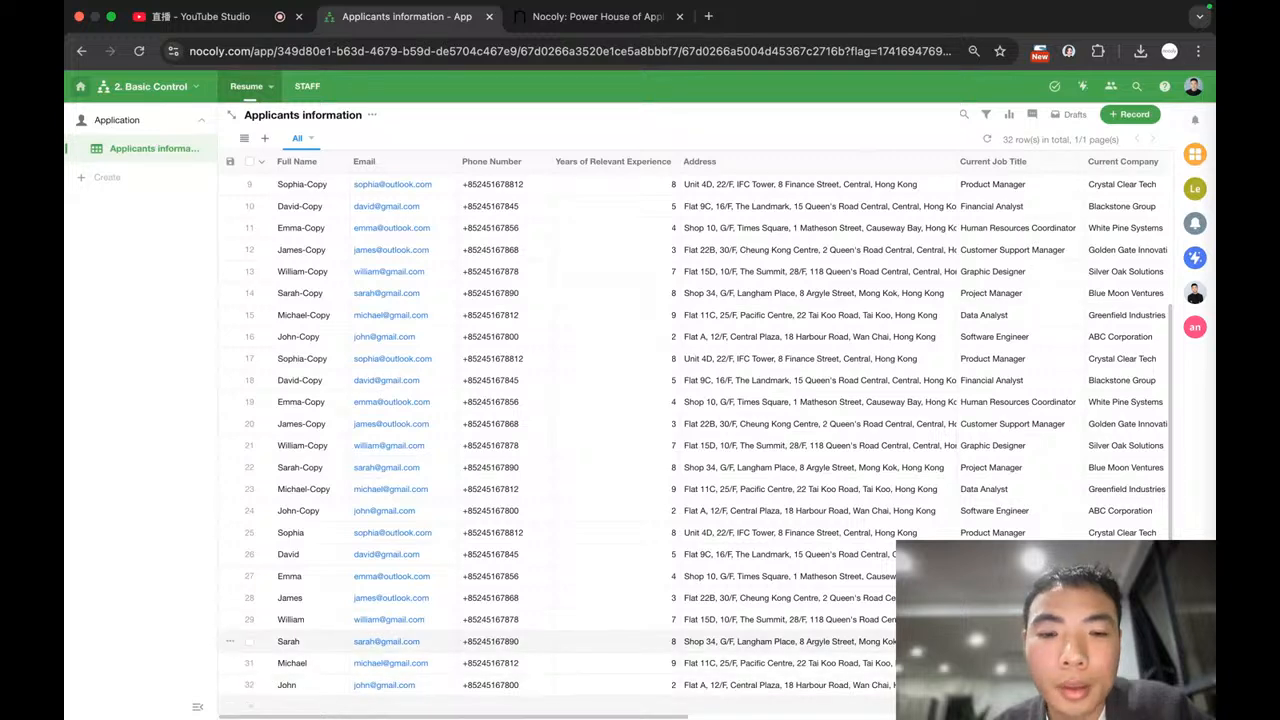
{"action": "left_click", "coordinate": [621, 604]}
{"action": "left_click", "coordinate": [985, 145]}
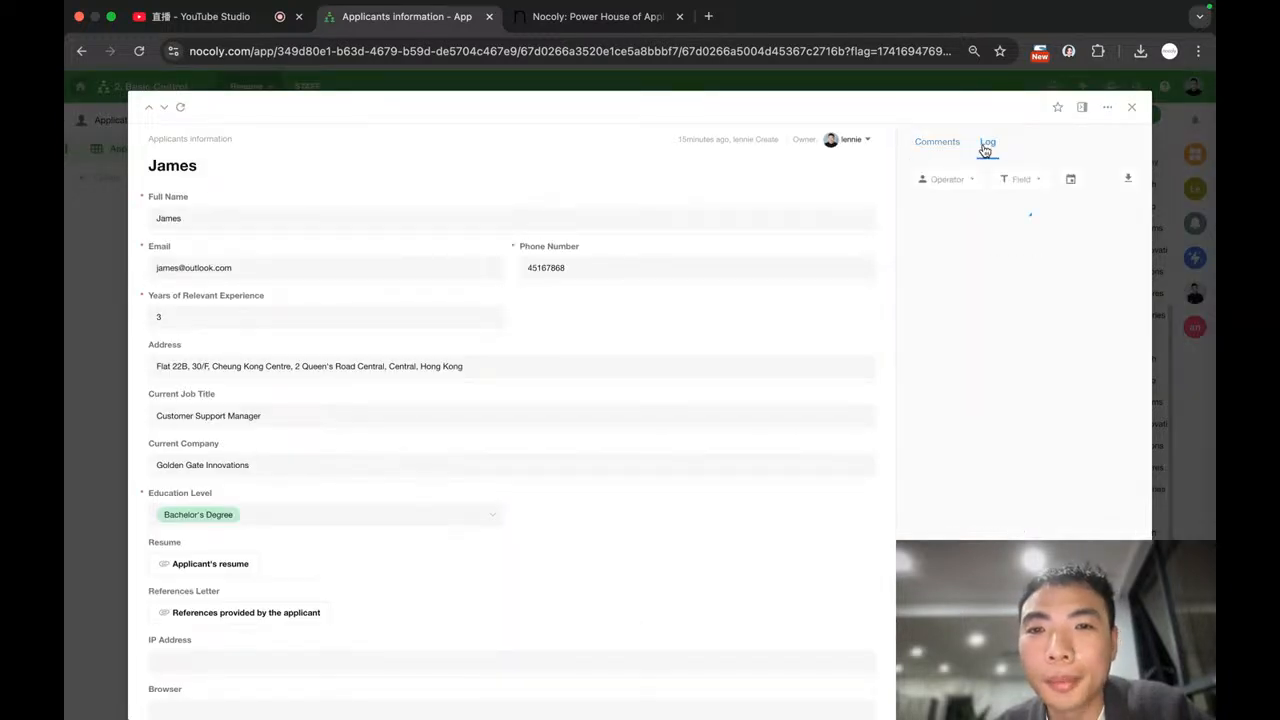
{"action": "left_click", "coordinate": [1131, 107]}
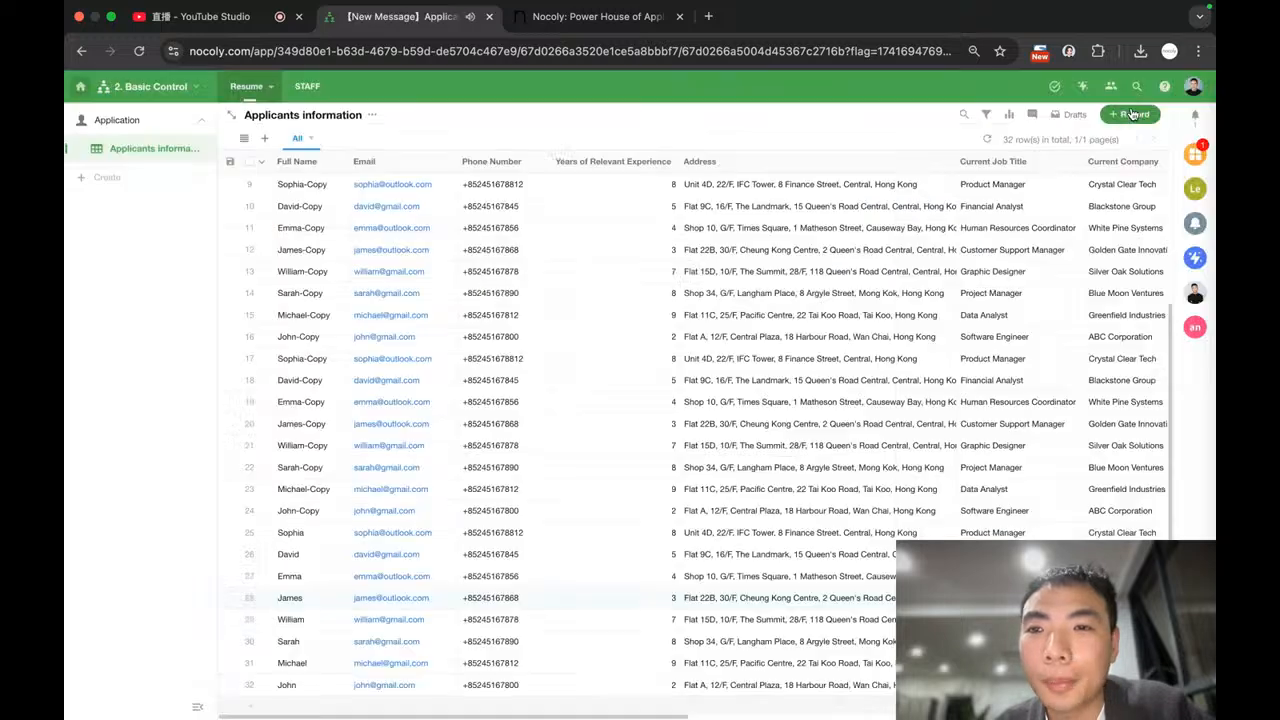
{"action": "left_click", "coordinate": [1193, 150]}
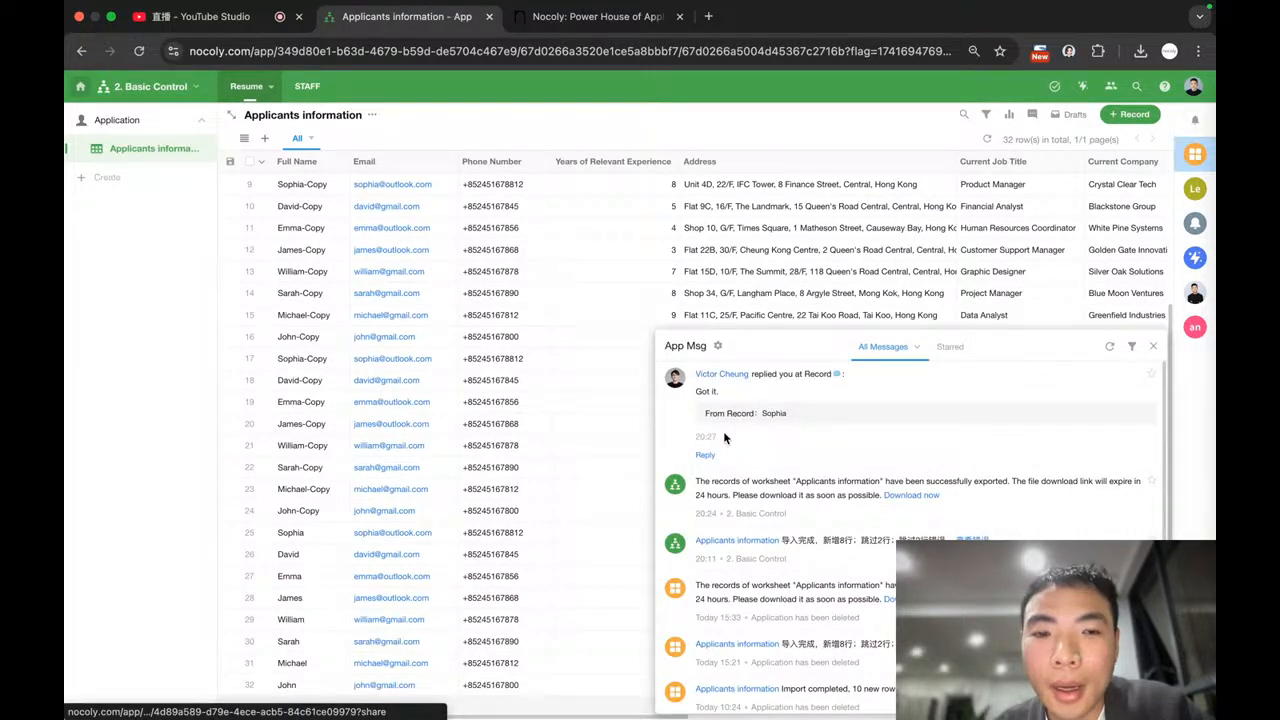
Step: Reply '!!!' to the colleague's comment on the mentioned applicant record, then return home
{"action": "left_click", "coordinate": [781, 414]}
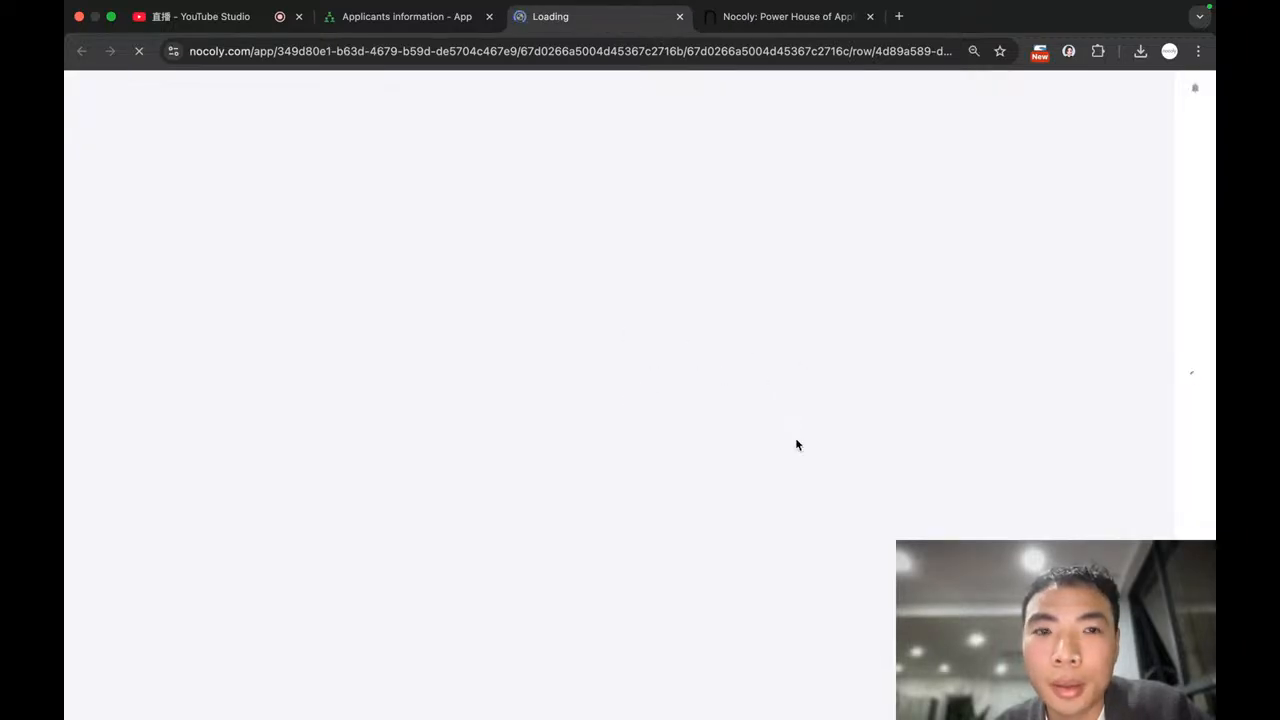
{"action": "scroll", "coordinate": [604, 483], "scroll_direction": "down", "scroll_amount": 2}
{"action": "scroll", "coordinate": [604, 483], "scroll_direction": "down", "scroll_amount": 2}
{"action": "scroll", "coordinate": [604, 483], "scroll_direction": "up", "scroll_amount": 4}
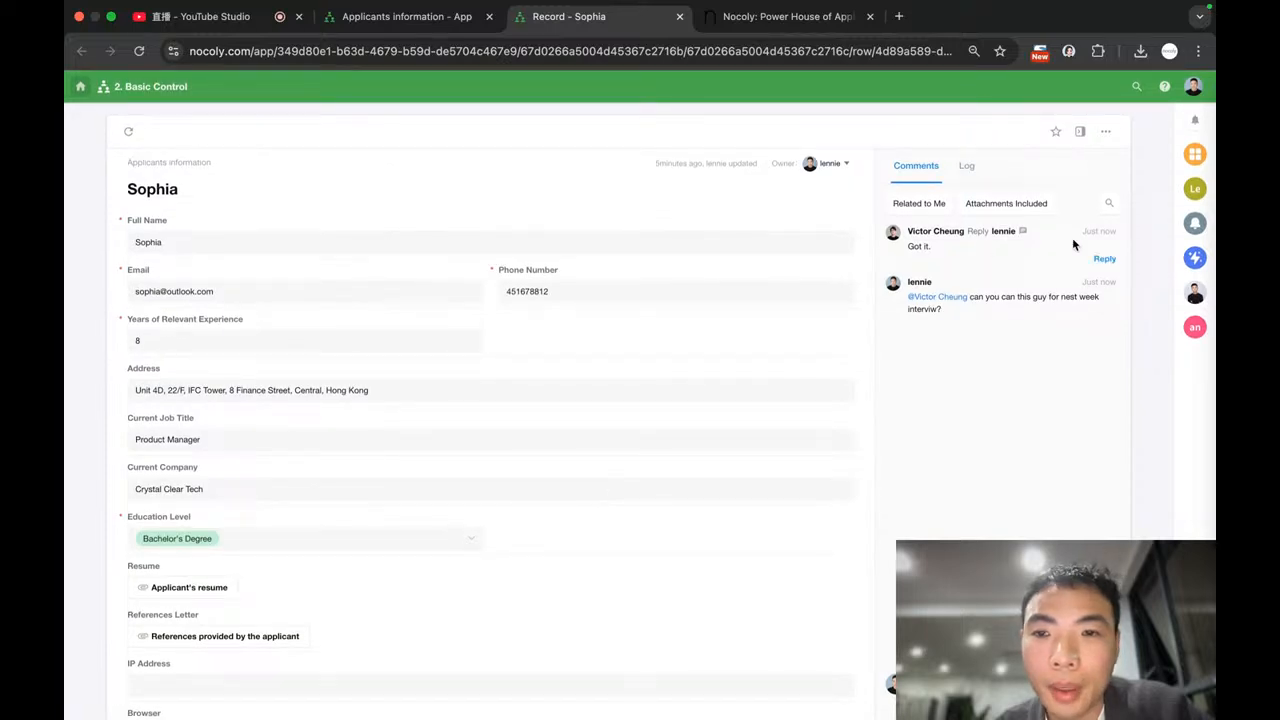
{"action": "left_click", "coordinate": [1104, 258]}
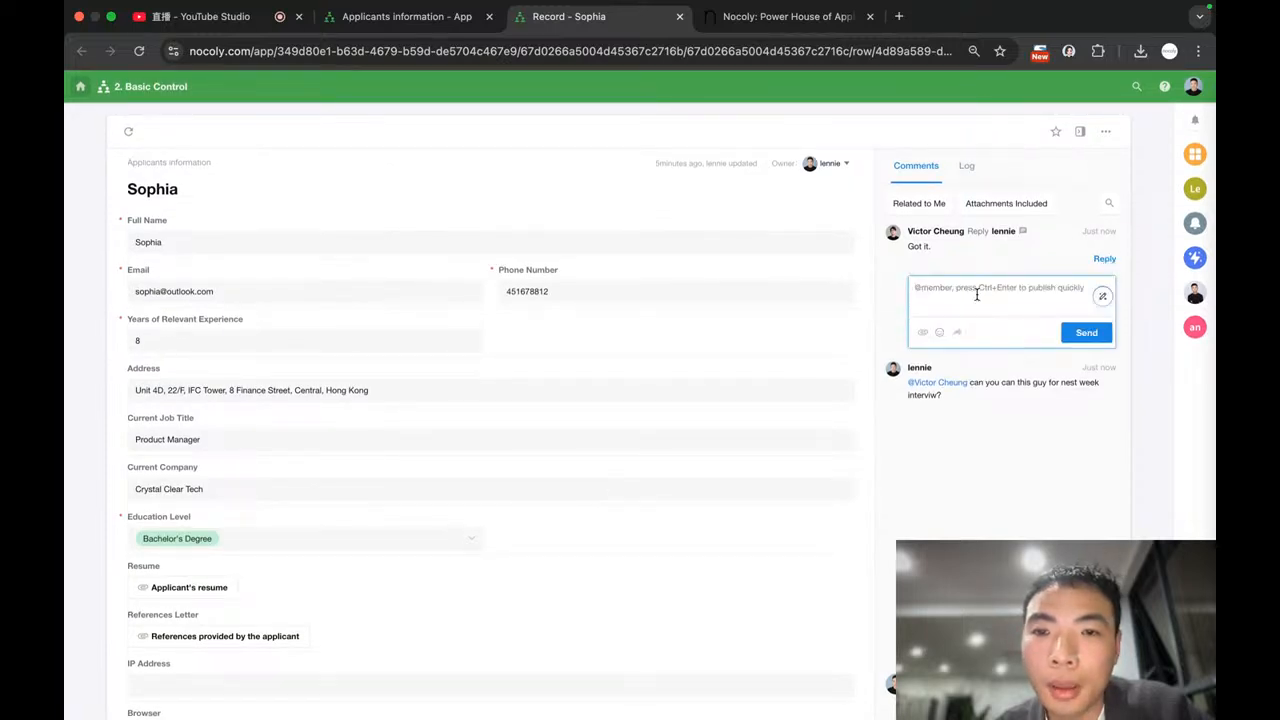
{"action": "type", "text": "!!!"}
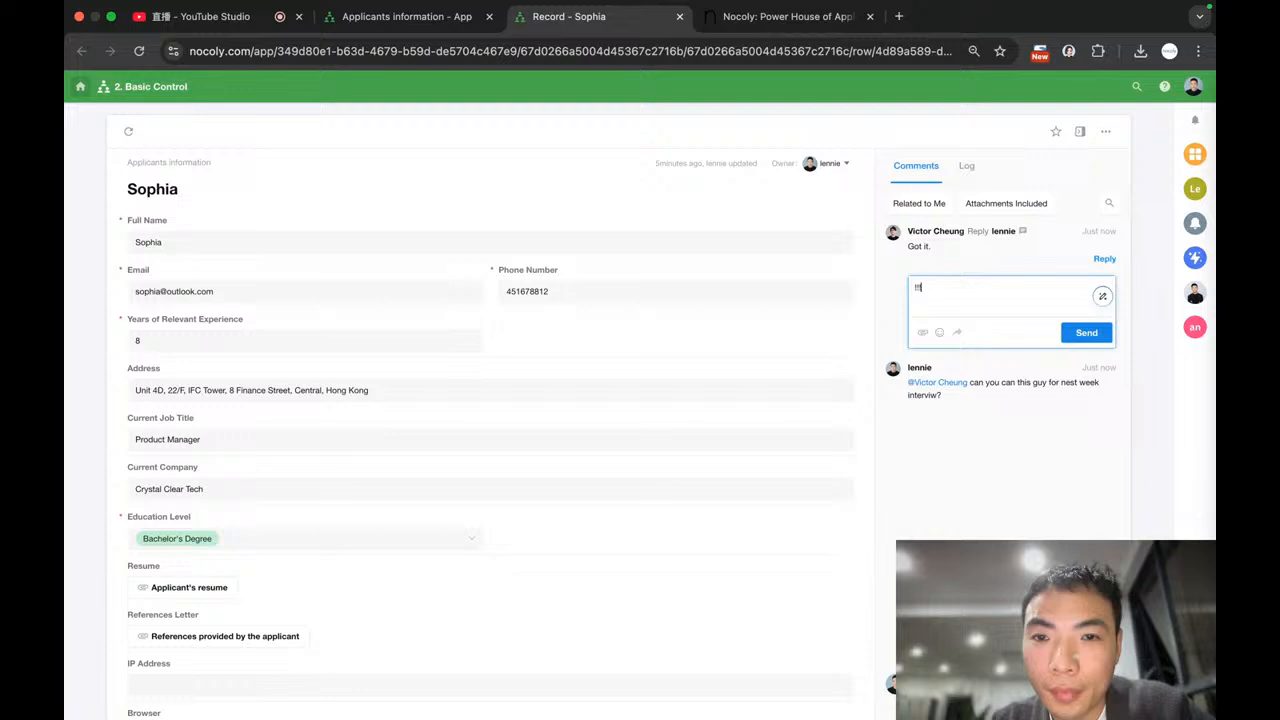
{"action": "left_click", "coordinate": [1102, 336]}
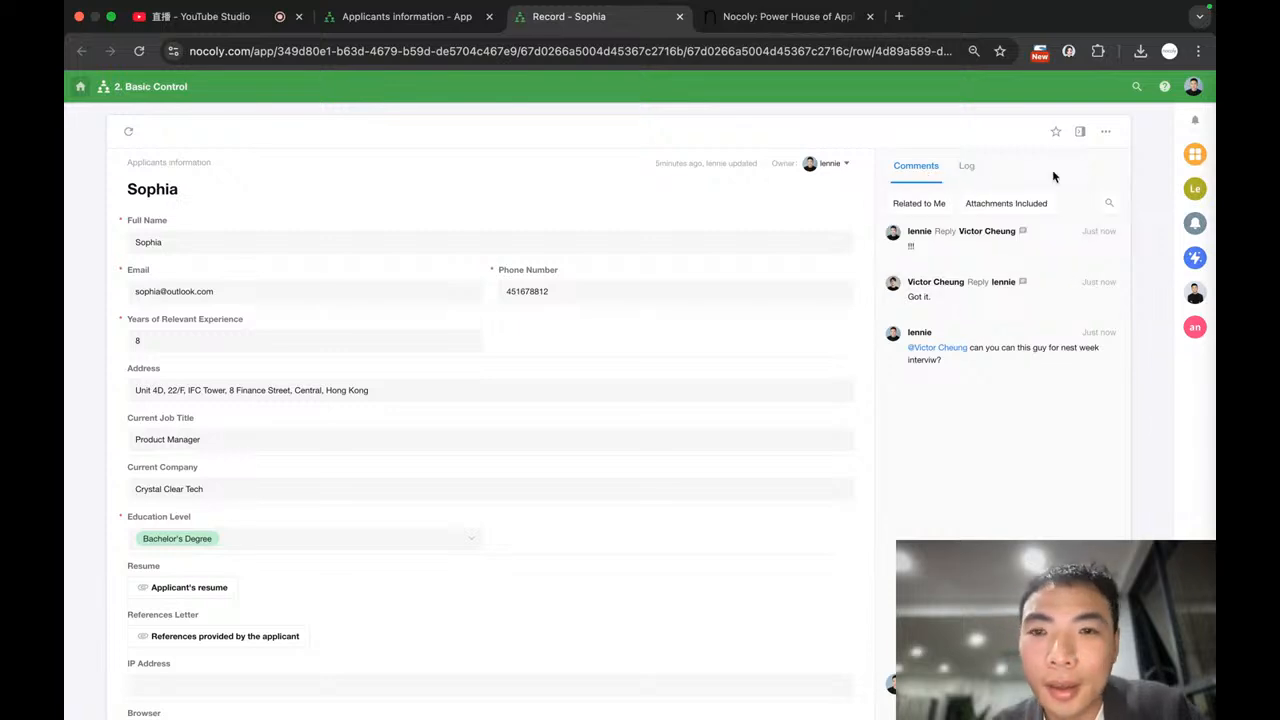
{"action": "left_click", "coordinate": [80, 86]}
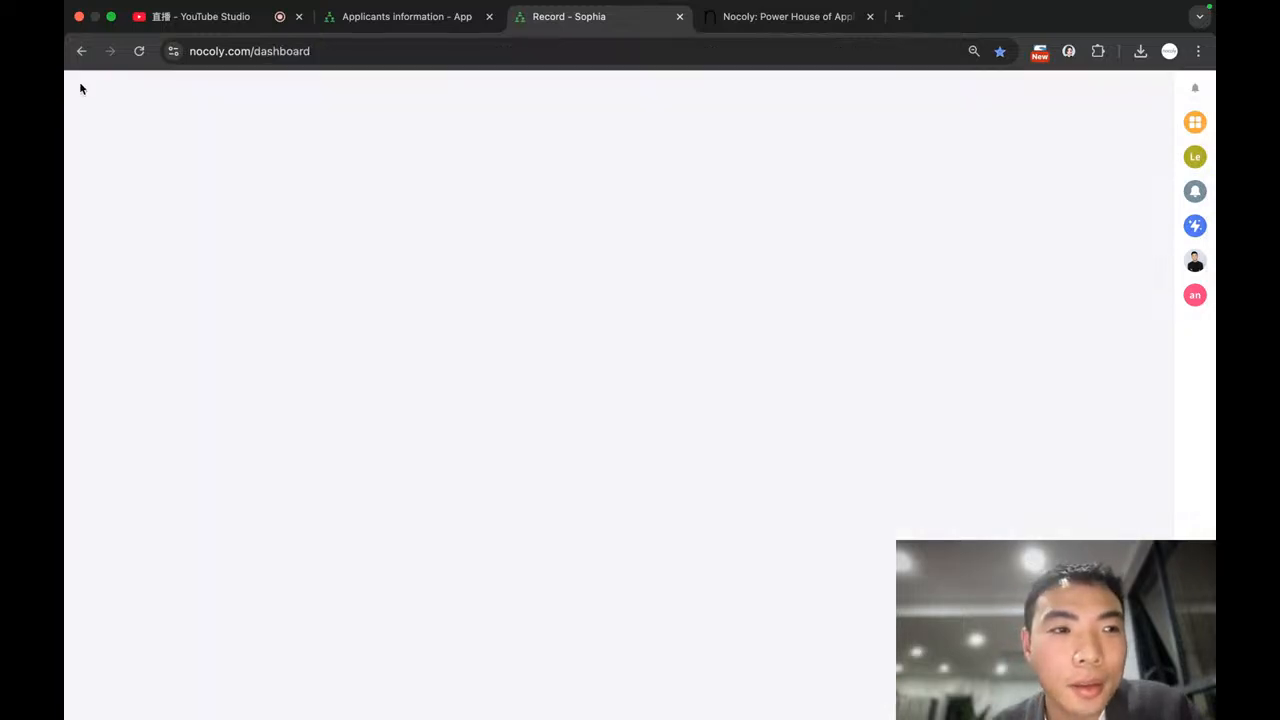
Step: In 2. Basic Control, change row 26's Years of Relevant Experience from 5 to 10 and save
{"action": "left_click", "coordinate": [207, 343]}
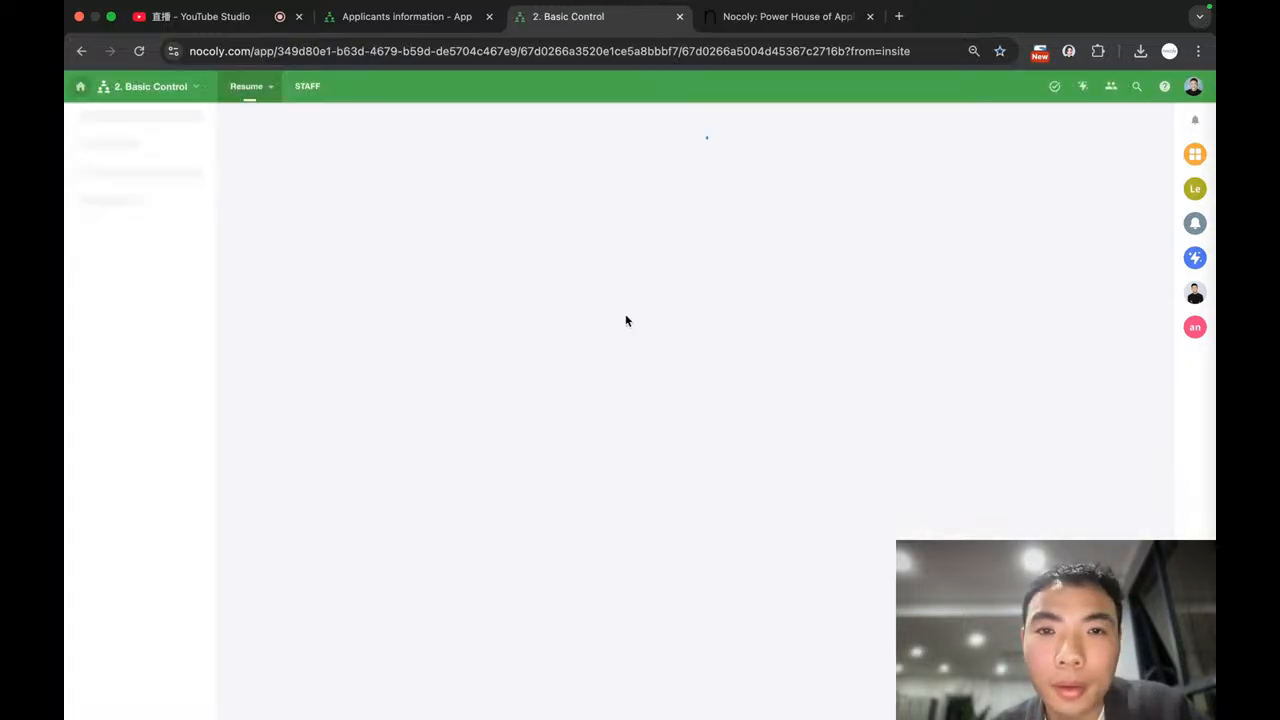
{"action": "scroll", "coordinate": [816, 463], "scroll_direction": "down", "scroll_amount": 5}
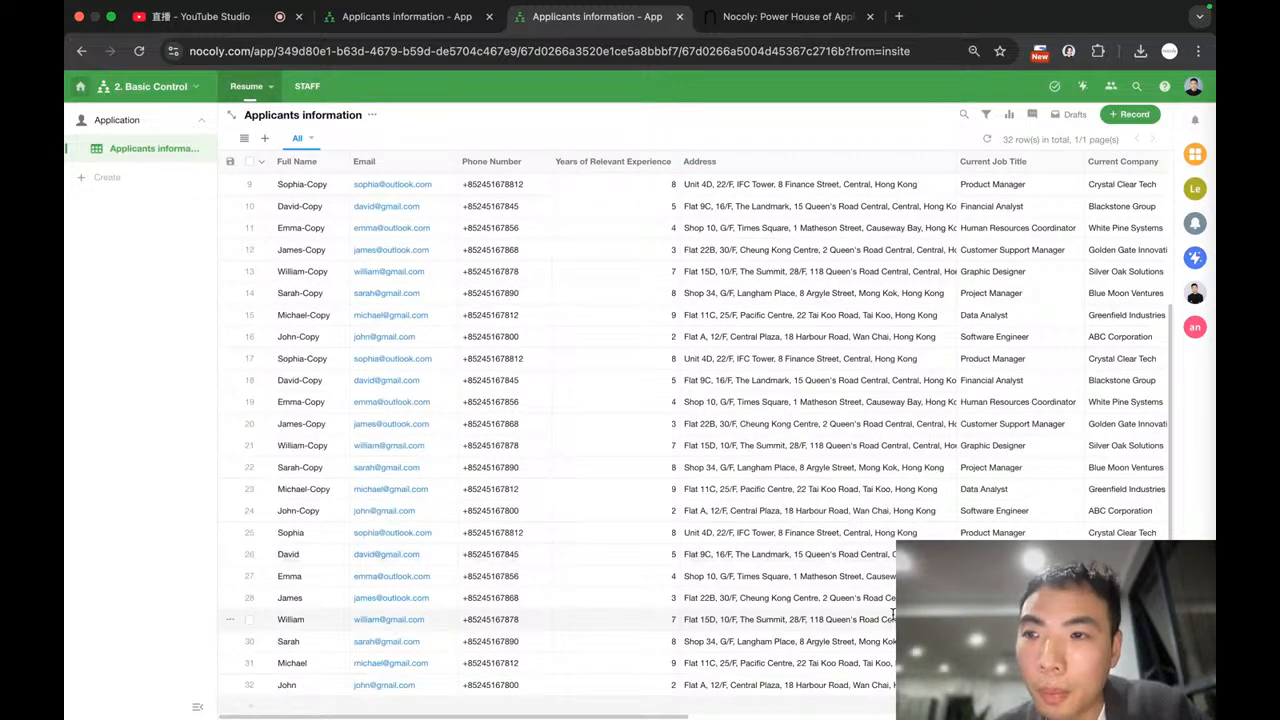
{"action": "left_click", "coordinate": [840, 562]}
{"action": "left_click", "coordinate": [988, 142]}
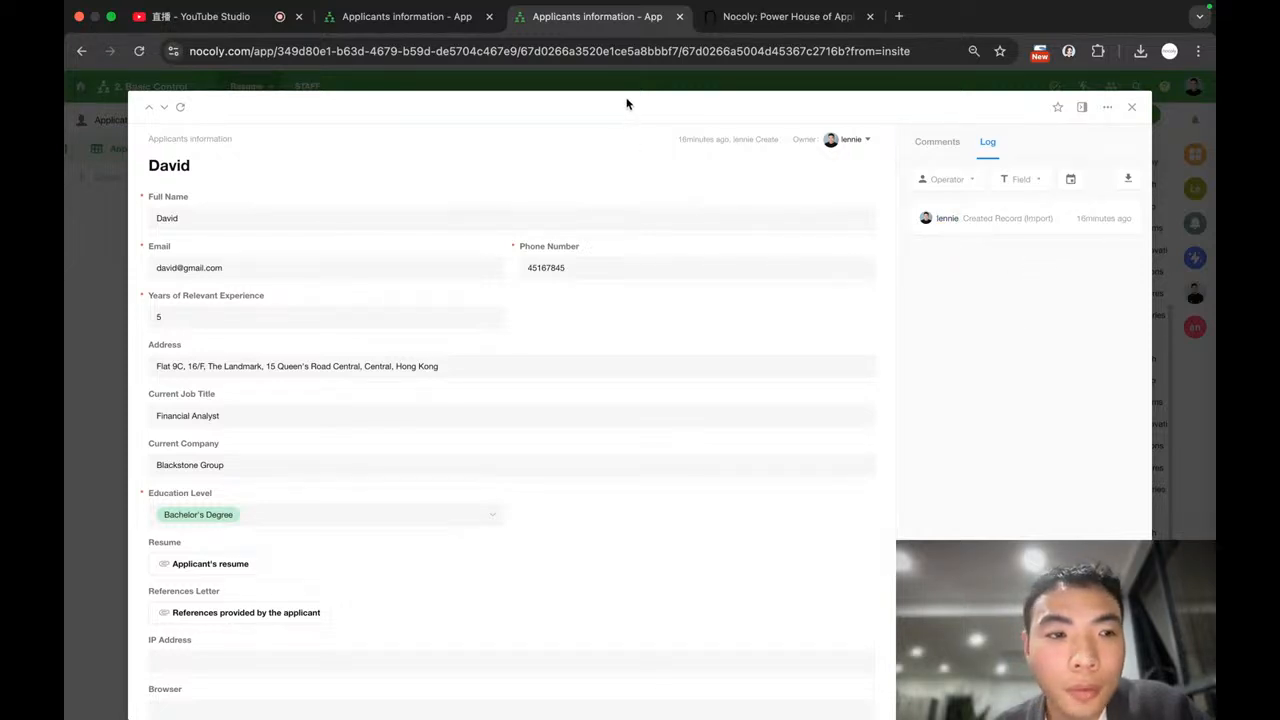
{"action": "left_click", "coordinate": [175, 313]}
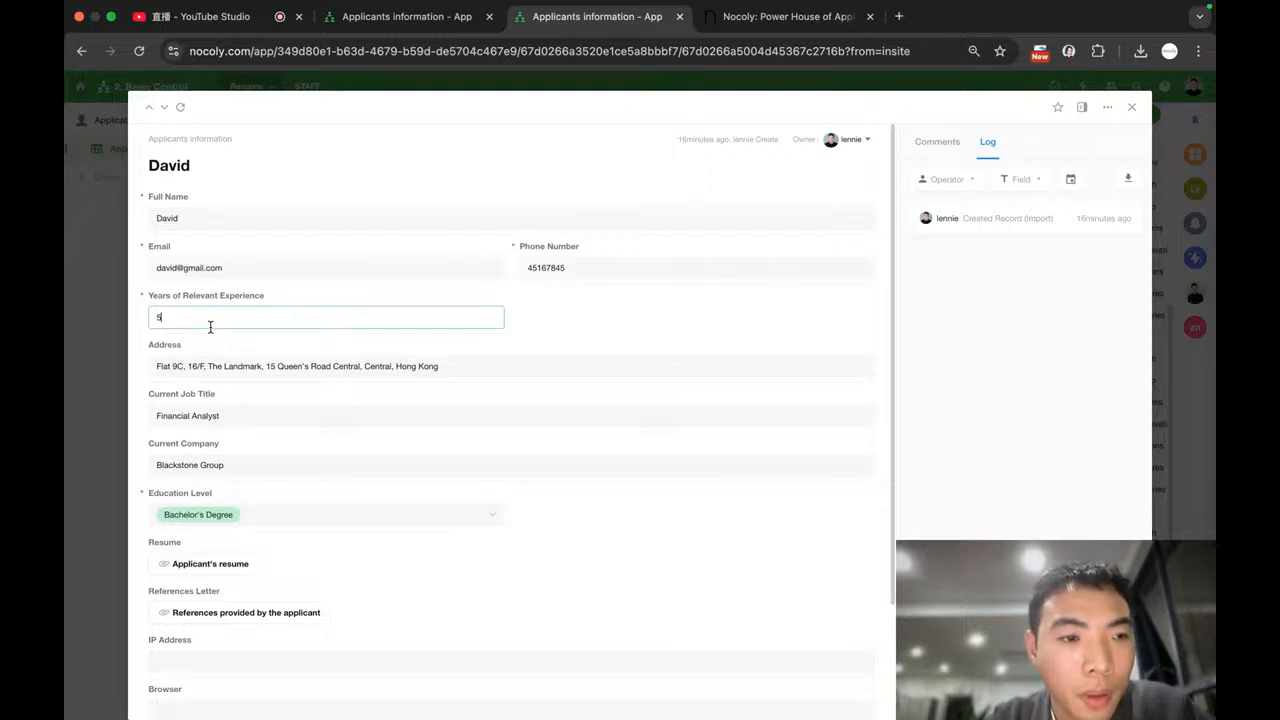
{"action": "key", "text": "BackSpace"}
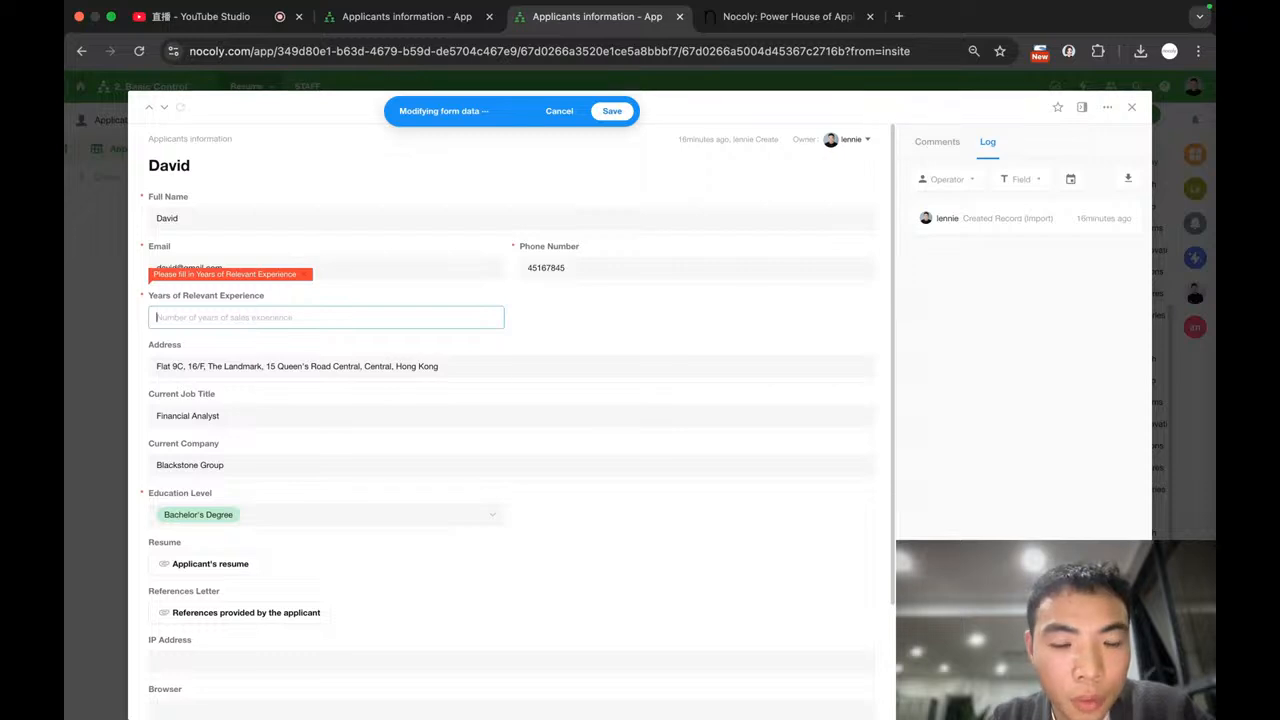
{"action": "type", "text": "10"}
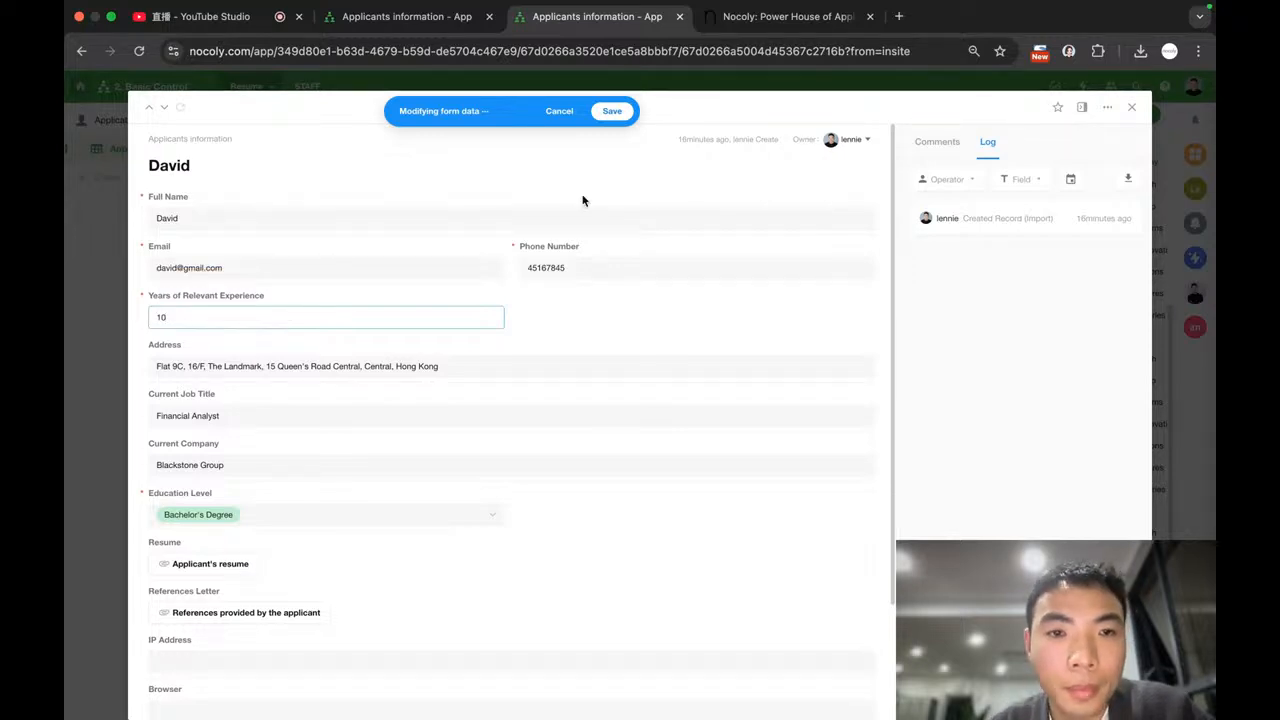
{"action": "left_click", "coordinate": [611, 111]}
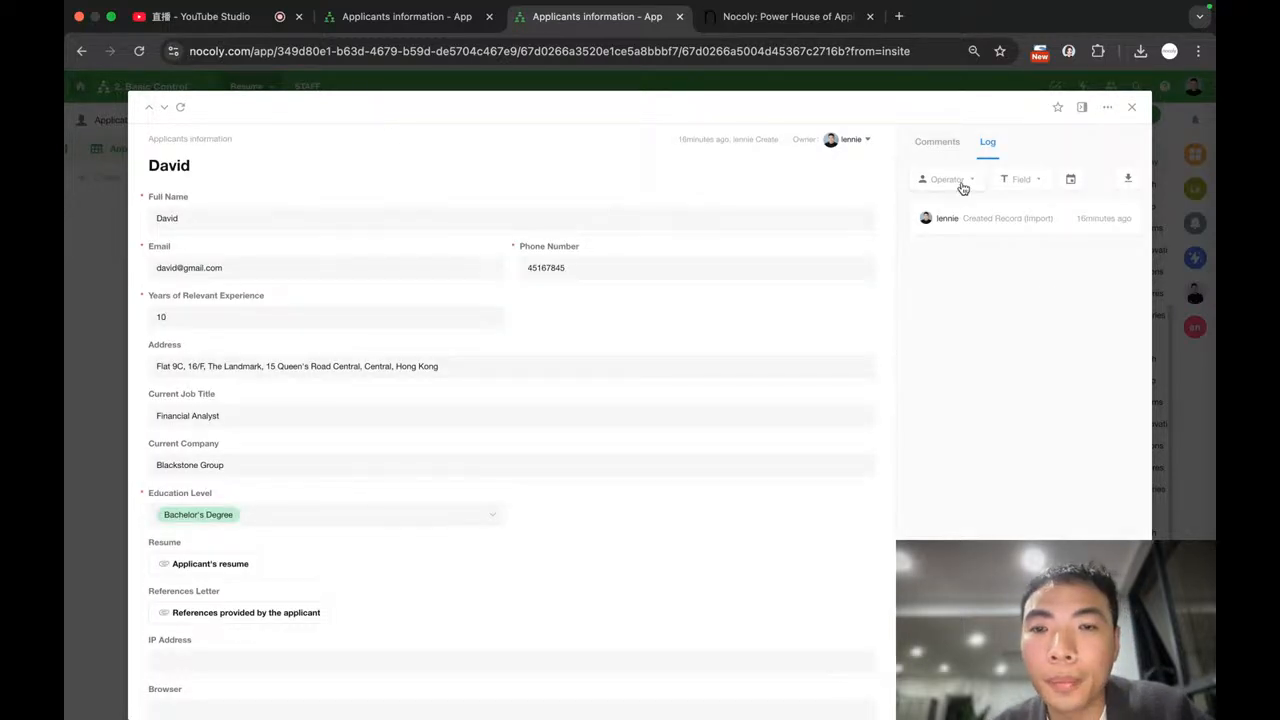
Step: Refresh the record, confirm the 5-to-10 edit in its change log, and close it
{"action": "left_click", "coordinate": [940, 142]}
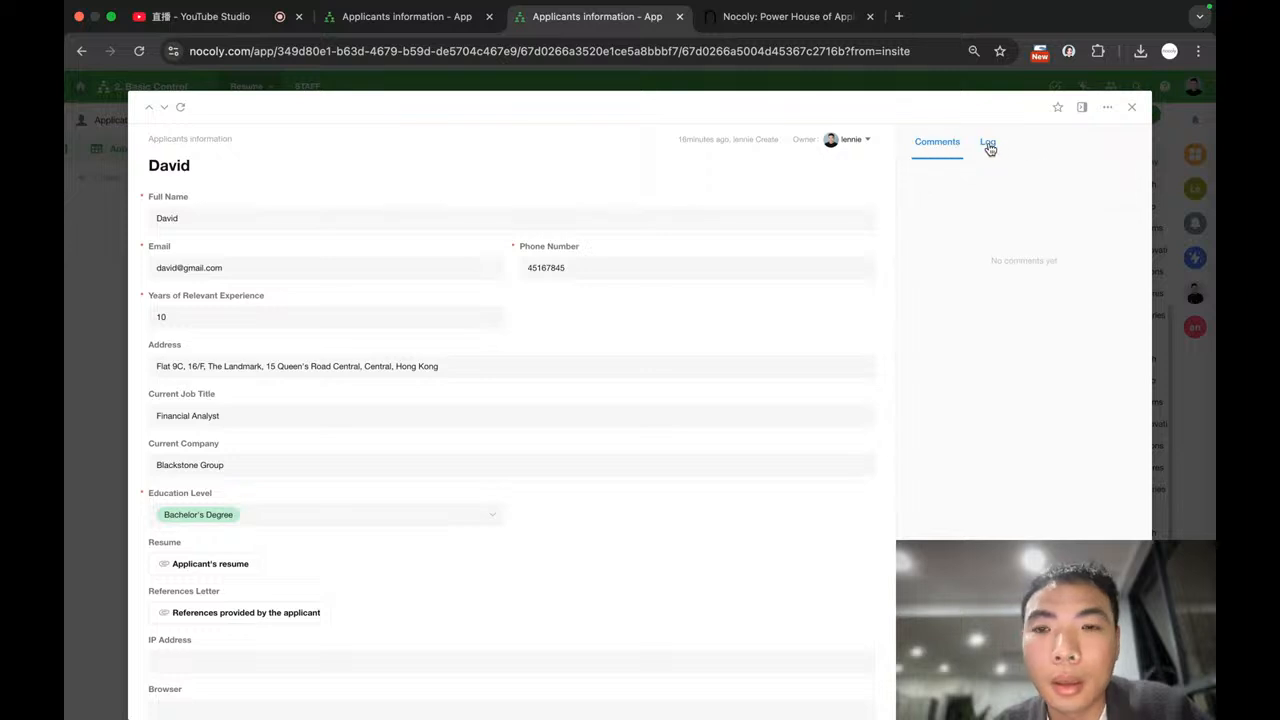
{"action": "left_click", "coordinate": [180, 107]}
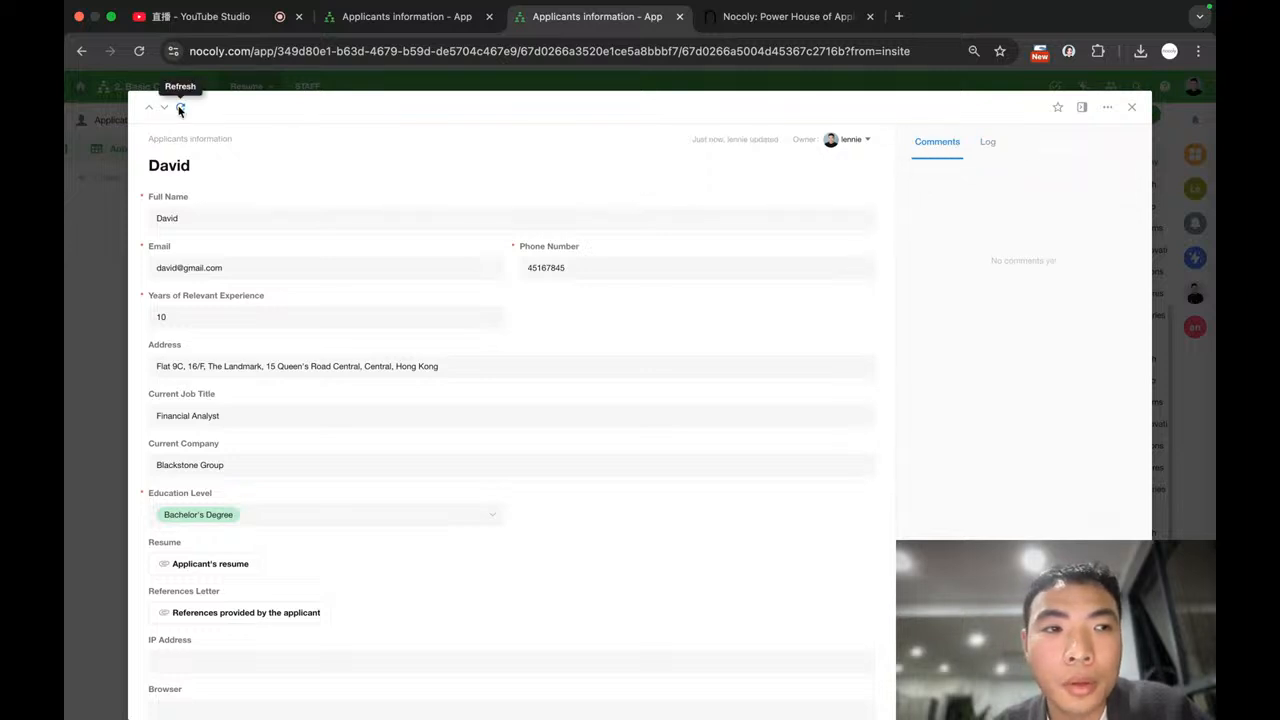
{"action": "left_click", "coordinate": [988, 143]}
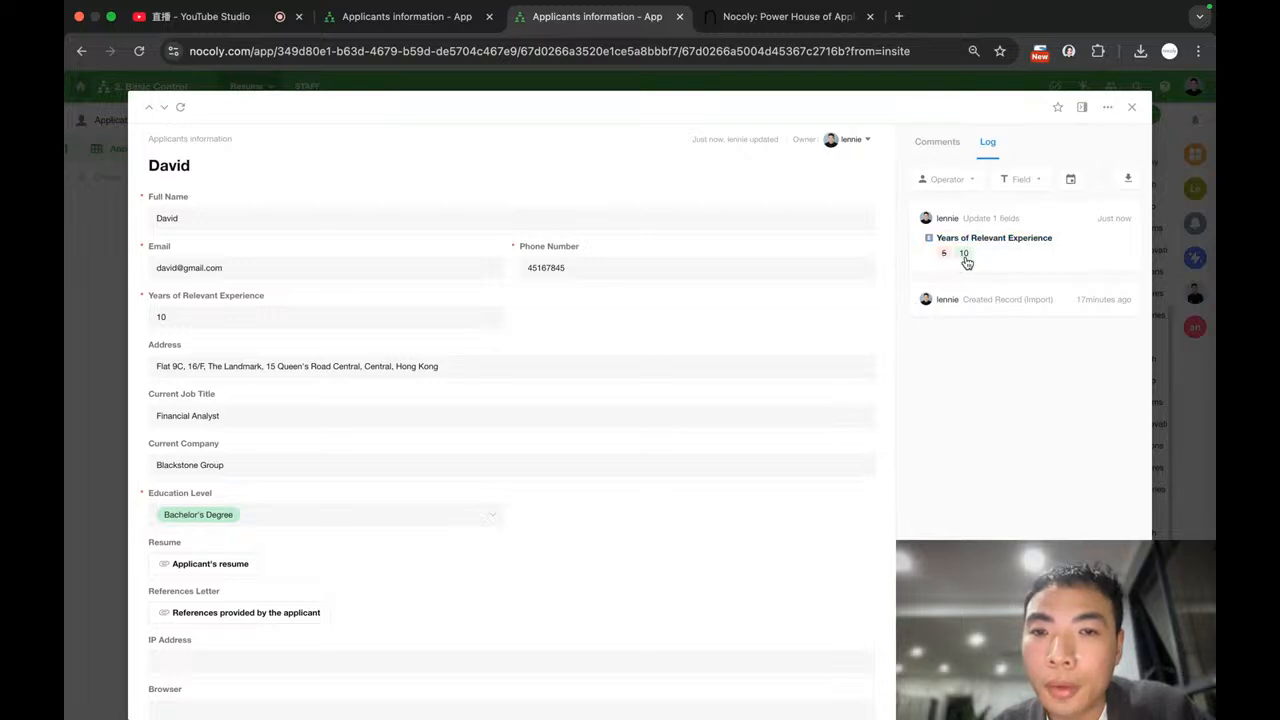
{"action": "left_click", "coordinate": [938, 145]}
{"action": "left_click", "coordinate": [990, 145]}
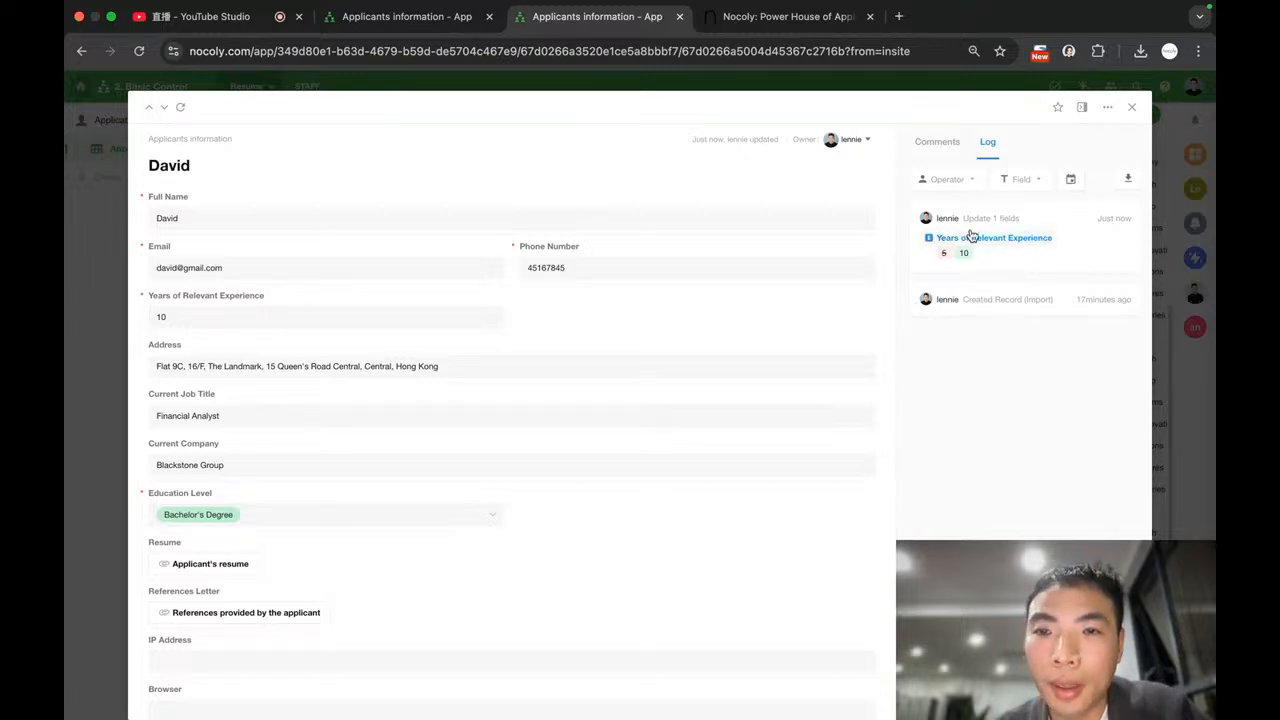
{"action": "left_click", "coordinate": [940, 143]}
{"action": "left_click", "coordinate": [988, 142]}
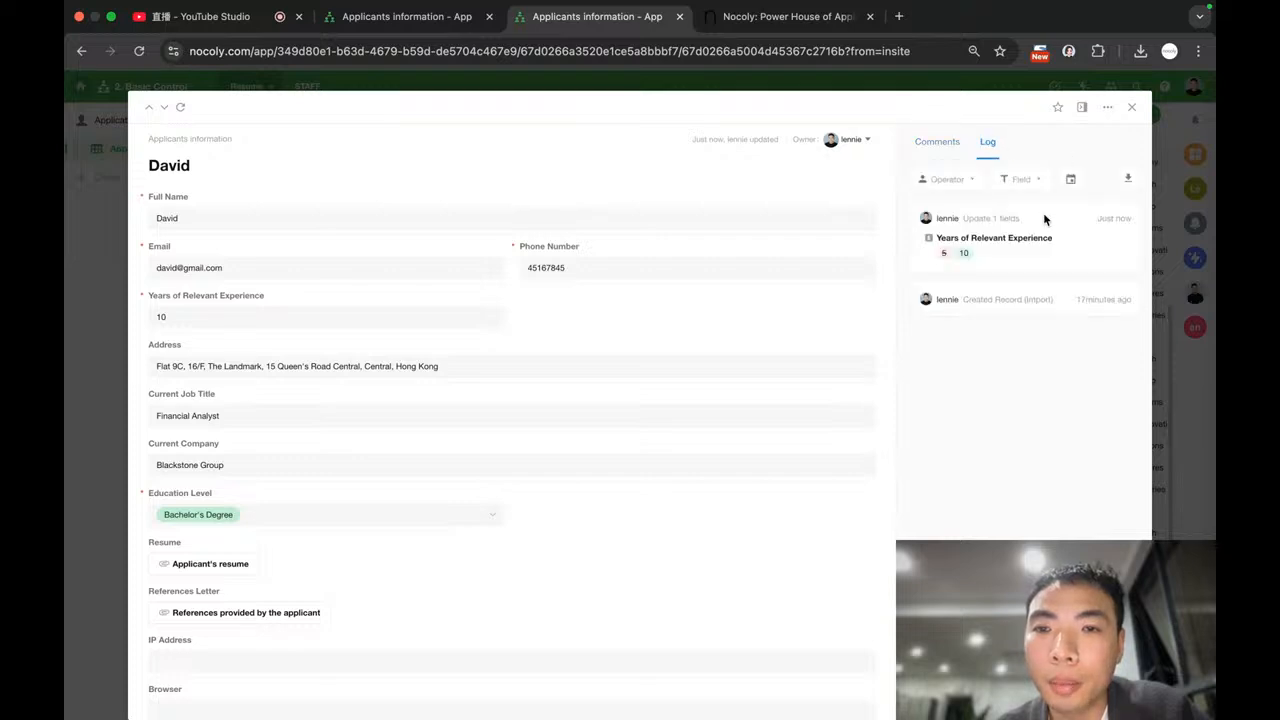
{"action": "left_click", "coordinate": [1132, 108]}
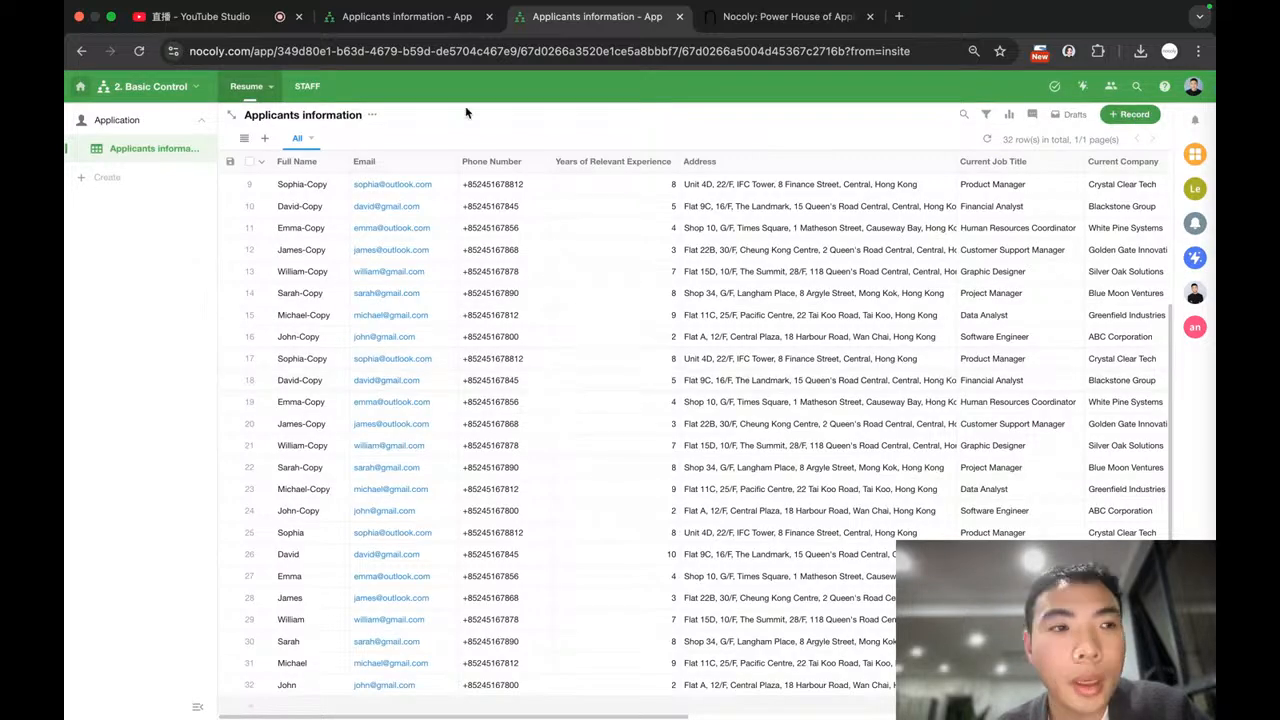
Step: Return to the Applicants information table and start a new record
{"action": "left_click", "coordinate": [80, 86]}
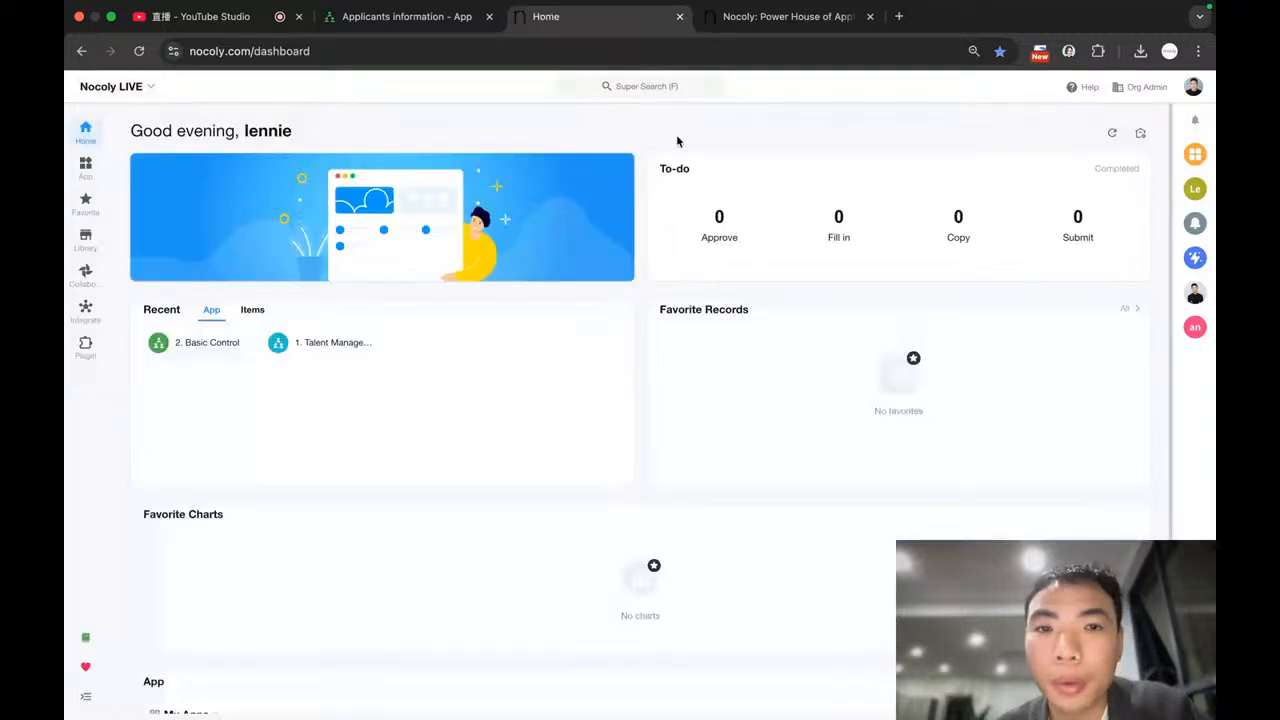
{"action": "left_click", "coordinate": [205, 343]}
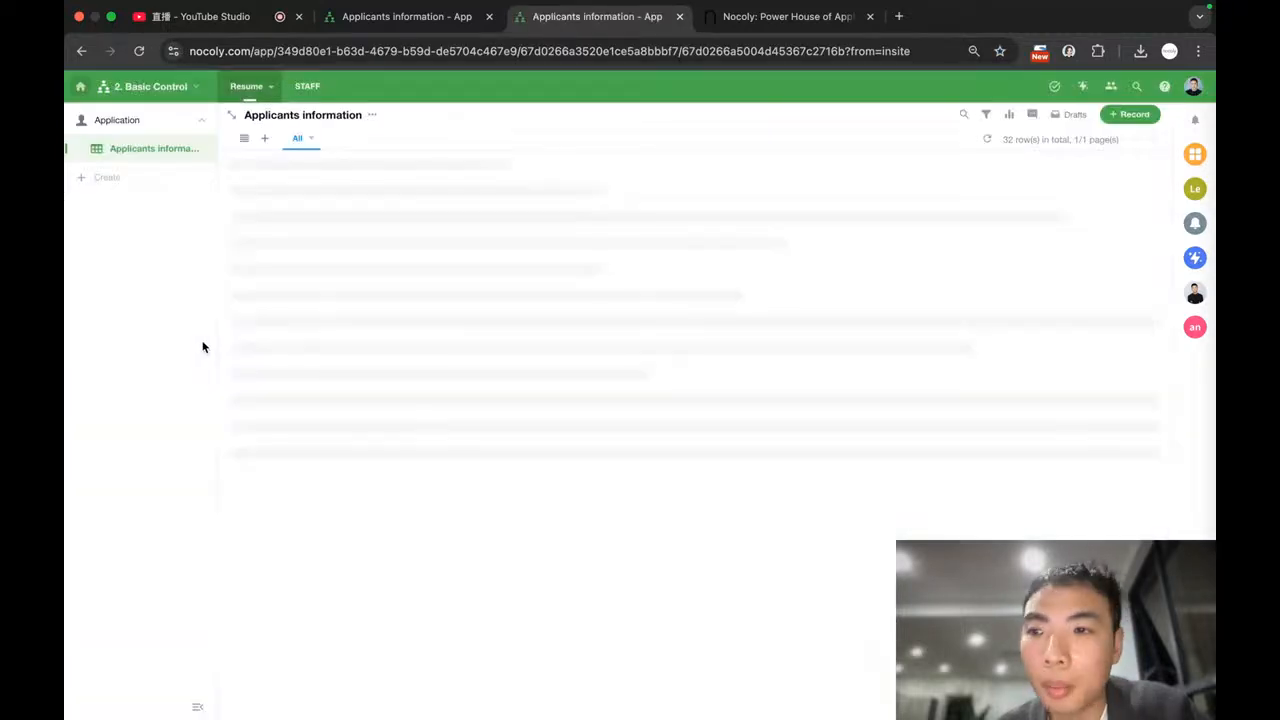
{"action": "scroll", "coordinate": [850, 366], "scroll_direction": "down", "scroll_amount": 1}
{"action": "scroll", "coordinate": [850, 366], "scroll_direction": "up", "scroll_amount": 1}
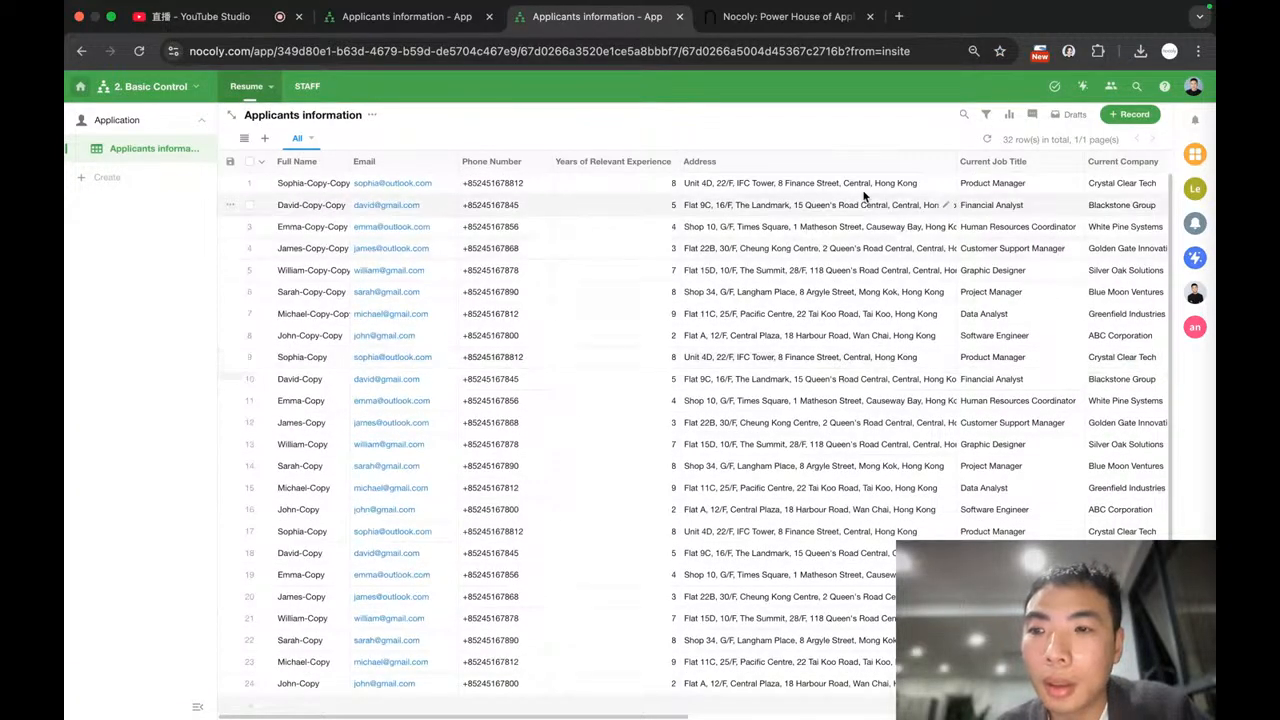
{"action": "left_click", "coordinate": [1133, 115]}
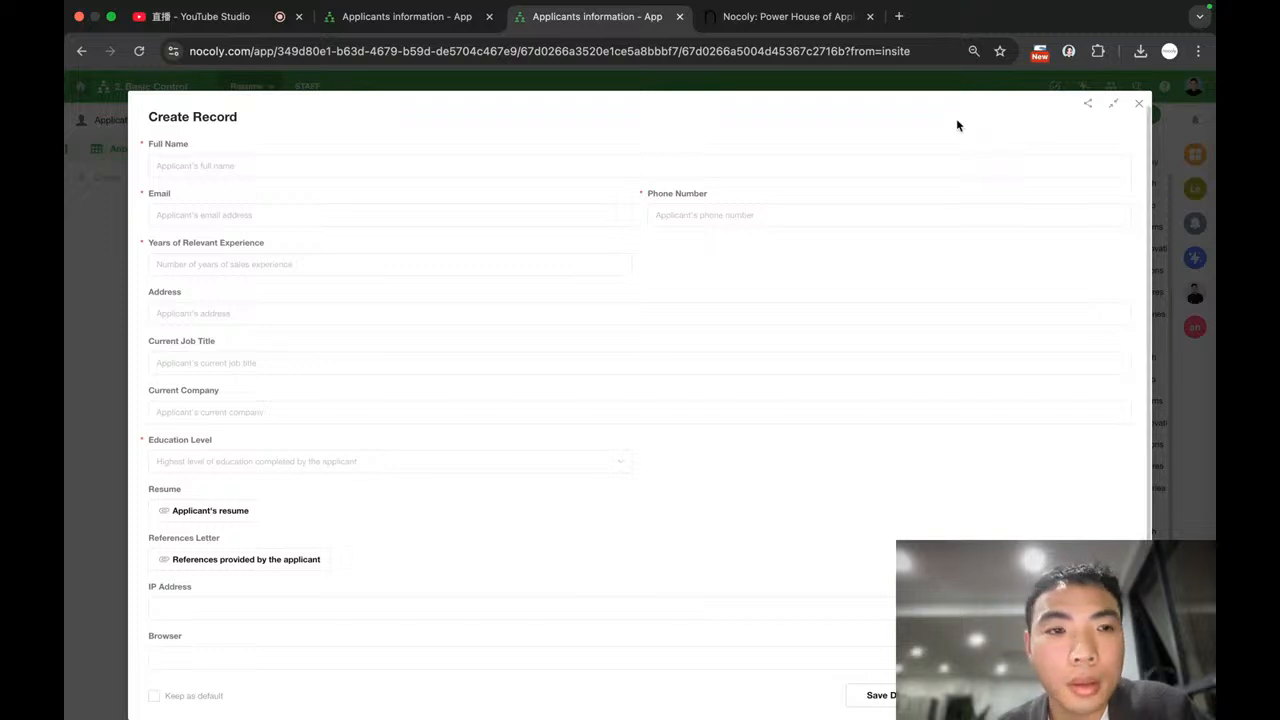
Step: Enter the applicant's full name, a gmail.com e-mail address and a phone number
{"action": "left_click", "coordinate": [355, 165]}
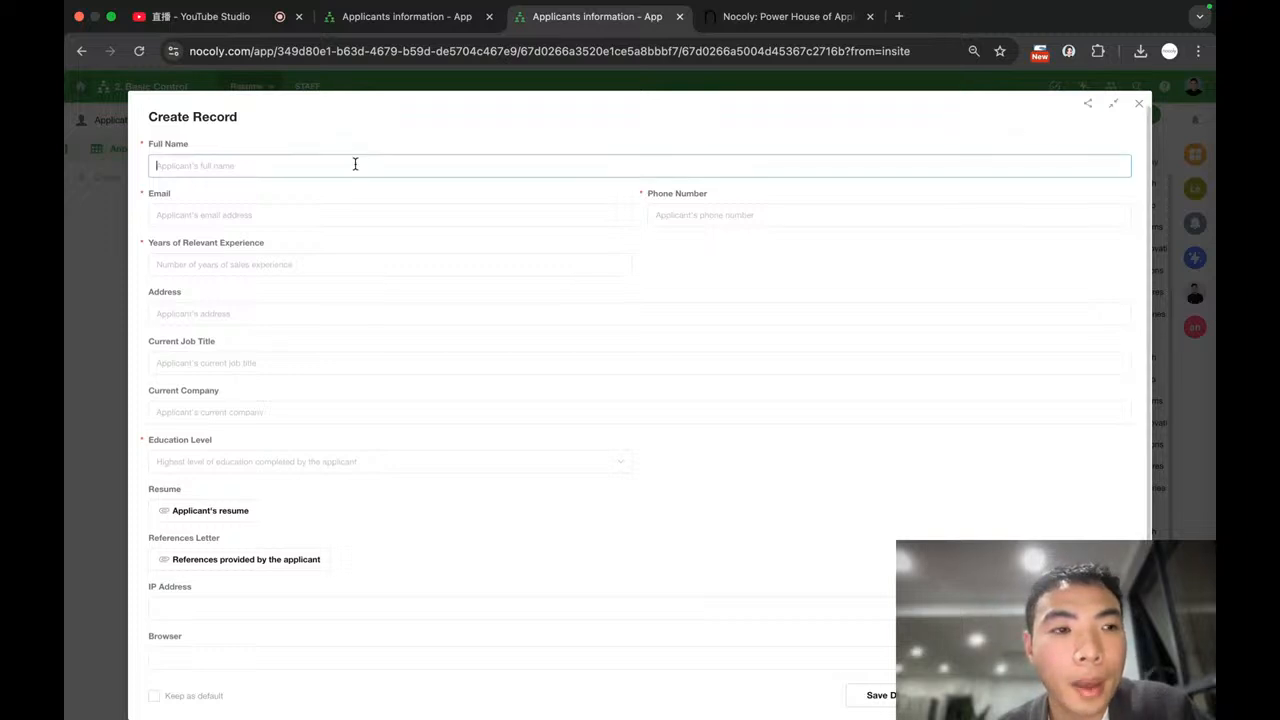
{"action": "type", "text": "lennie"}
{"action": "left_click", "coordinate": [316, 220]}
{"action": "type", "text": "1"}
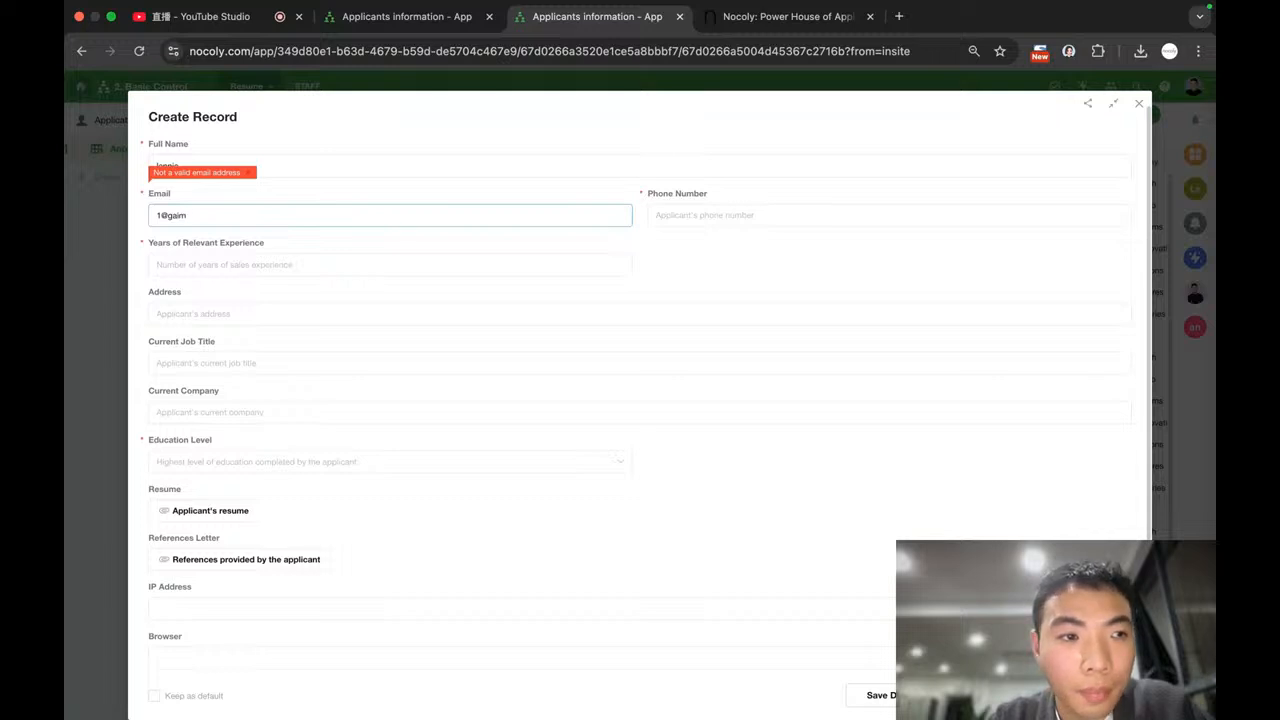
{"action": "type", "text": "@gmail.com"}
{"action": "left_click", "coordinate": [703, 214]}
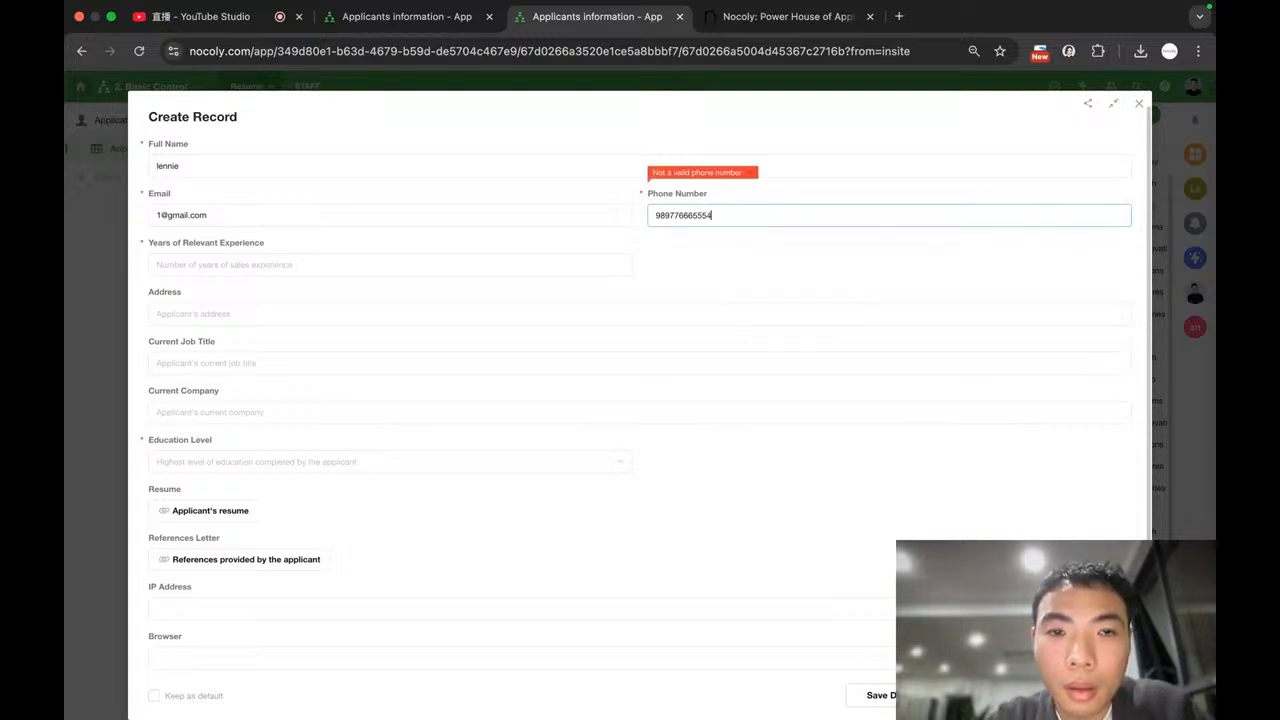
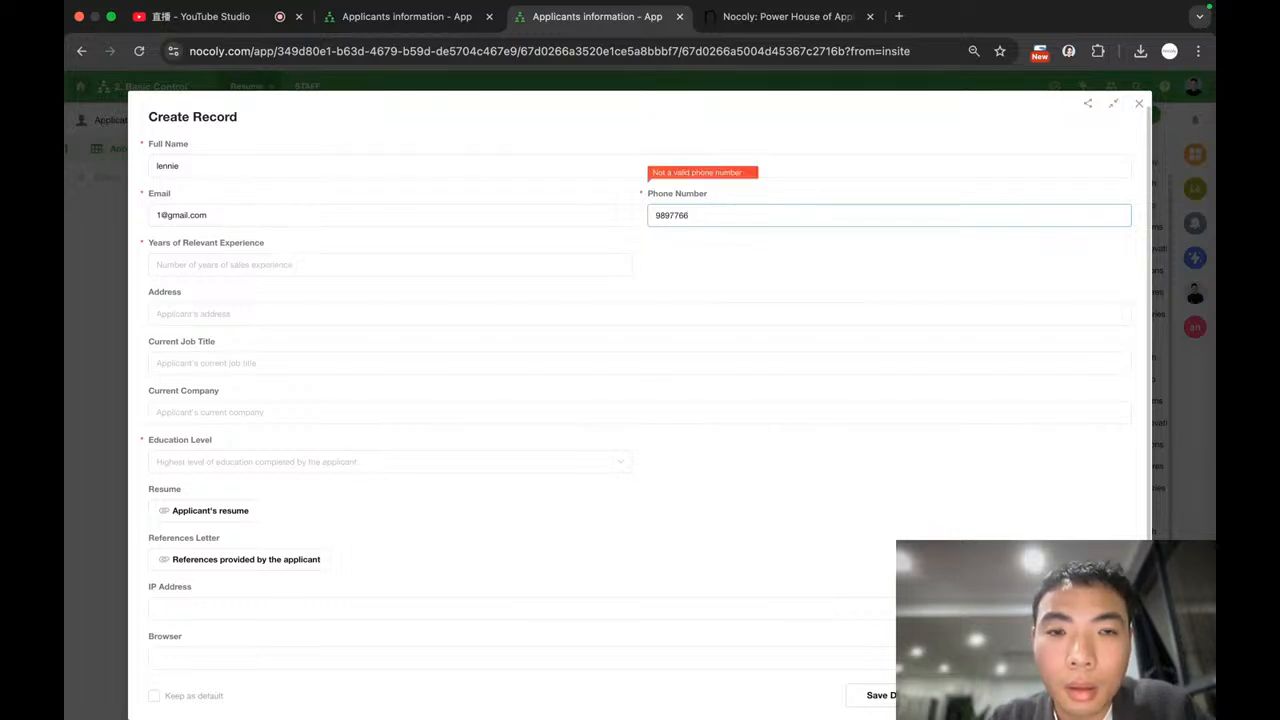
{"action": "type", "text": "5"}
{"action": "left_click", "coordinate": [766, 278]}
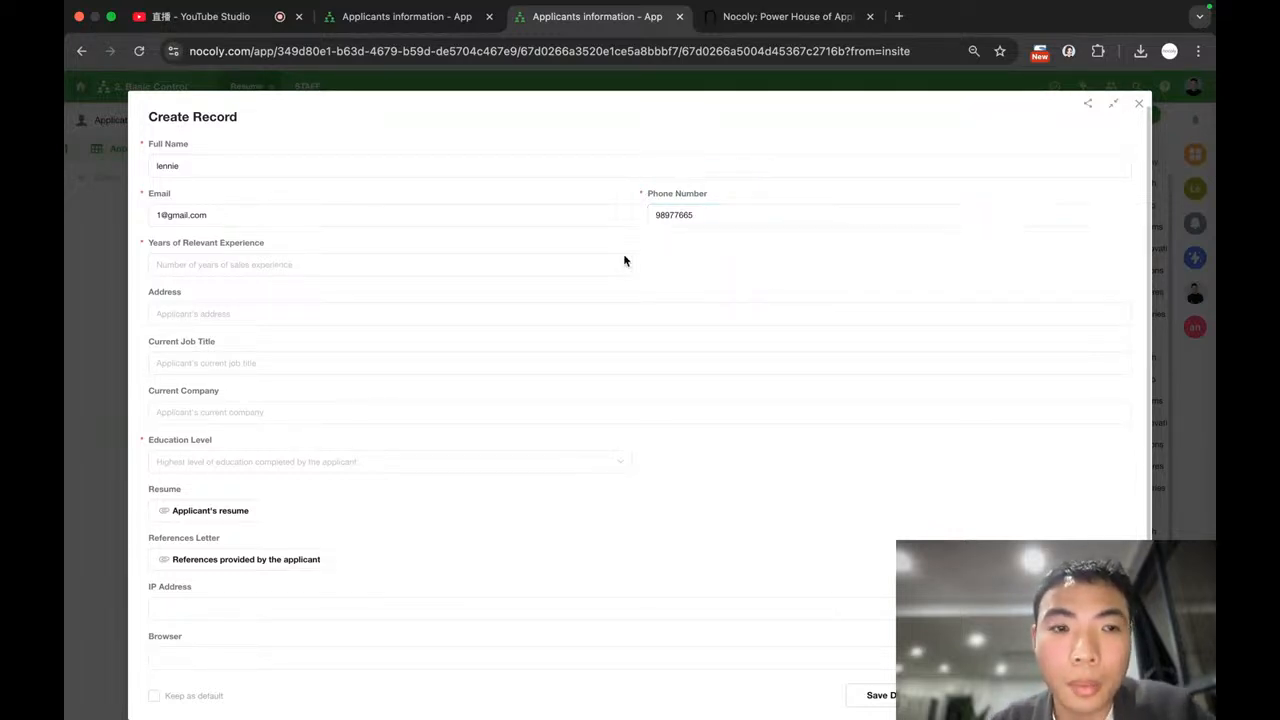
Step: Set experience to 2 years and education to Master's Degree, then save as draft
{"action": "left_click", "coordinate": [266, 264]}
{"action": "type", "text": "2"}
{"action": "left_click", "coordinate": [322, 461]}
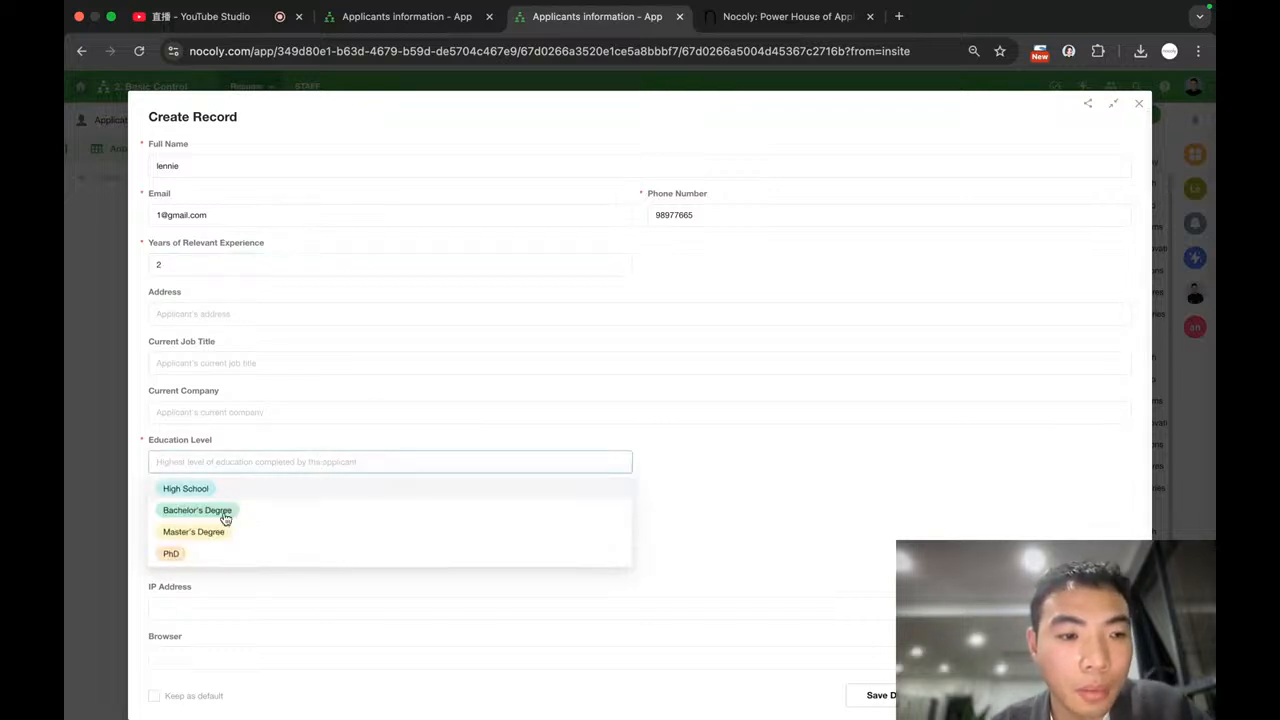
{"action": "left_click", "coordinate": [204, 536]}
{"action": "scroll", "coordinate": [733, 502], "scroll_direction": "down", "scroll_amount": 1}
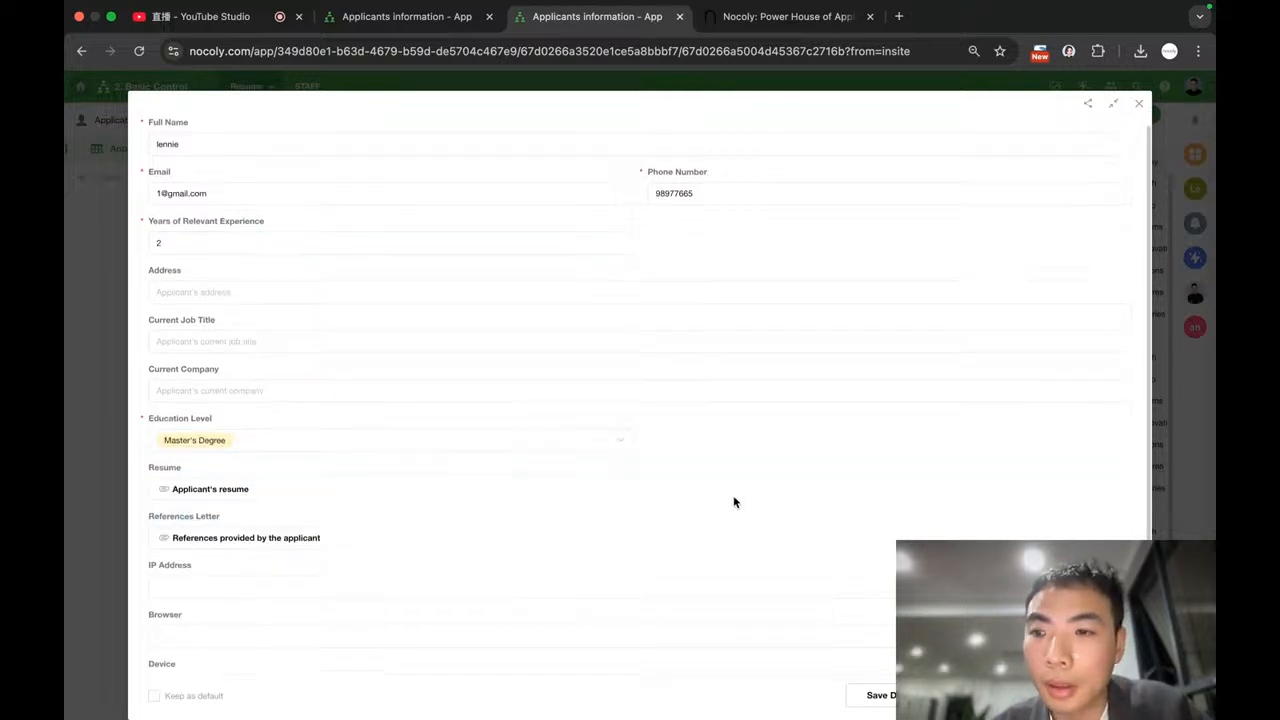
{"action": "scroll", "coordinate": [733, 502], "scroll_direction": "down", "scroll_amount": 2}
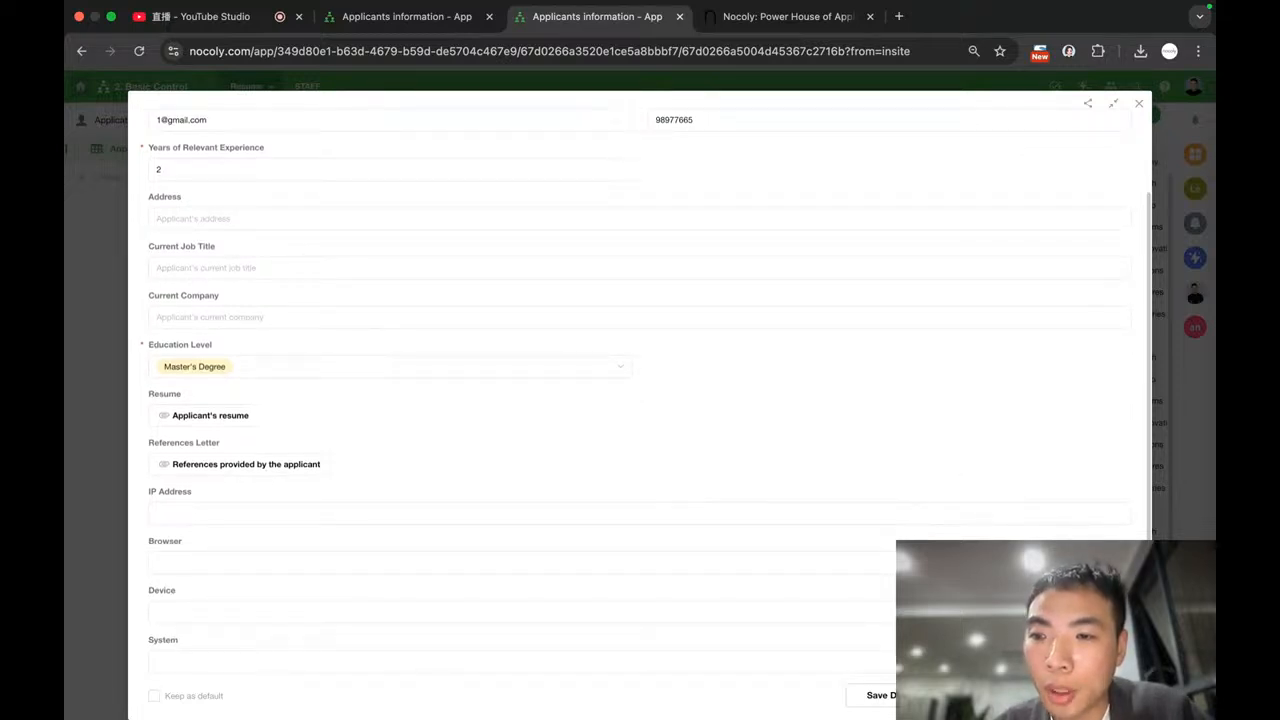
{"action": "left_click", "coordinate": [877, 695]}
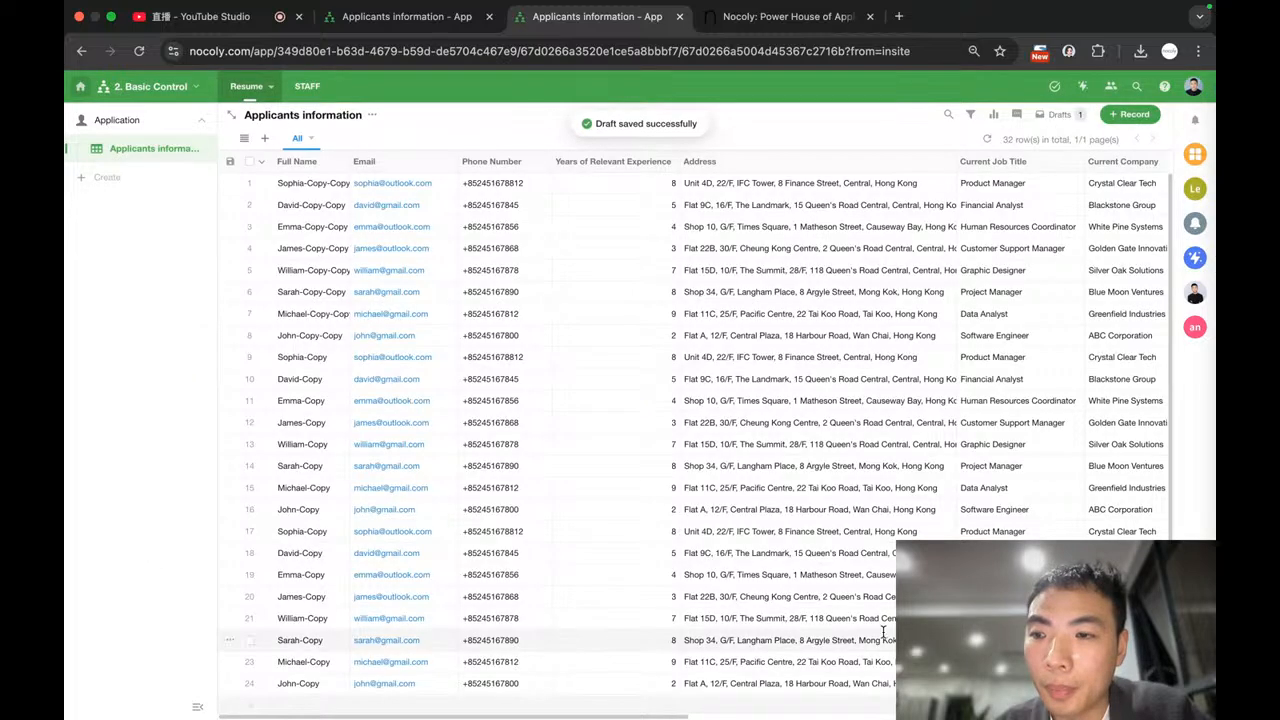
Step: Open the saved draft from Drafts and submit it as a real applicant record
{"action": "left_click", "coordinate": [1060, 116]}
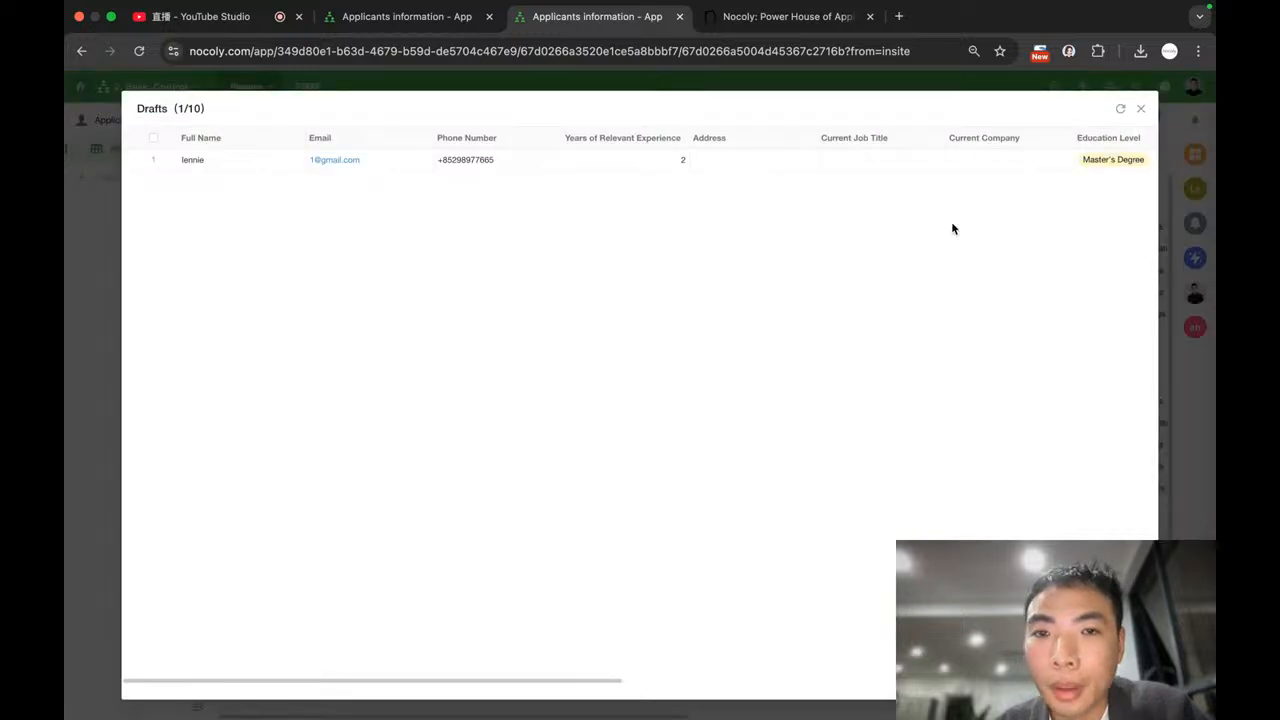
{"action": "left_click", "coordinate": [870, 160]}
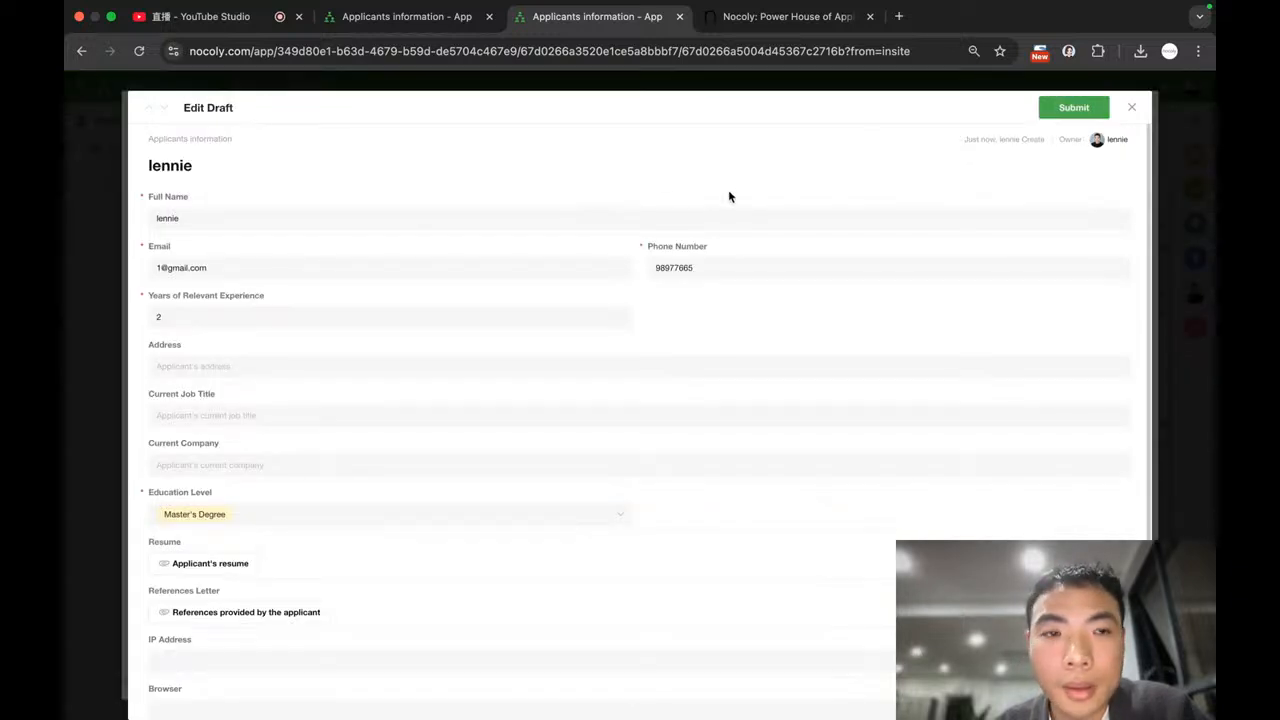
{"action": "scroll", "coordinate": [641, 303], "scroll_direction": "down", "scroll_amount": 1}
{"action": "scroll", "coordinate": [641, 303], "scroll_direction": "up", "scroll_amount": 2}
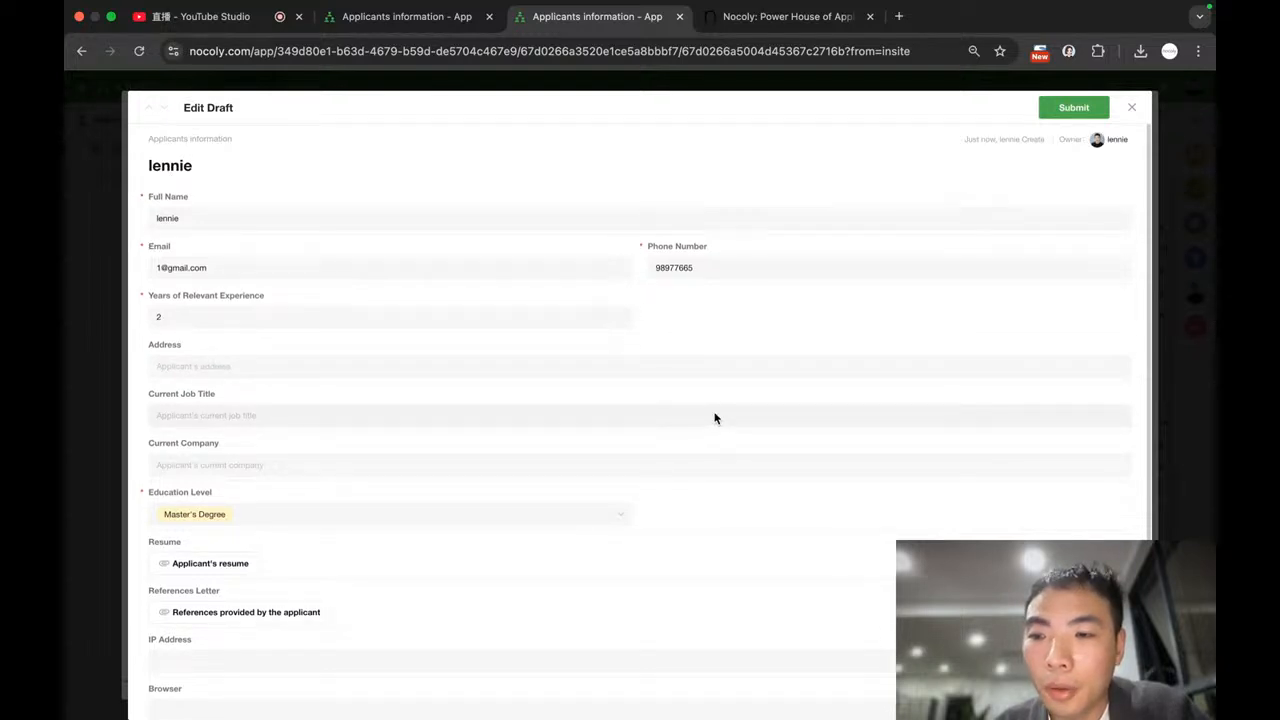
{"action": "scroll", "coordinate": [714, 417], "scroll_direction": "down", "scroll_amount": 1}
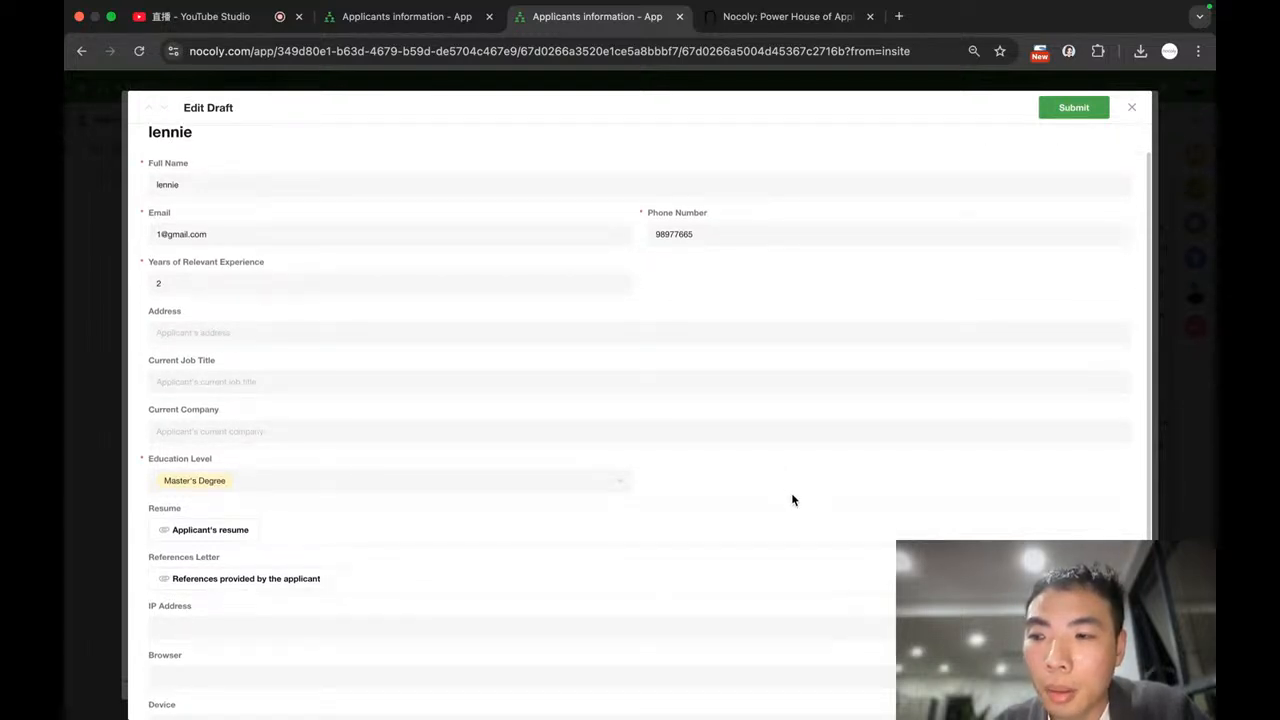
{"action": "scroll", "coordinate": [791, 492], "scroll_direction": "down", "scroll_amount": 1}
{"action": "scroll", "coordinate": [791, 498], "scroll_direction": "down", "scroll_amount": 1}
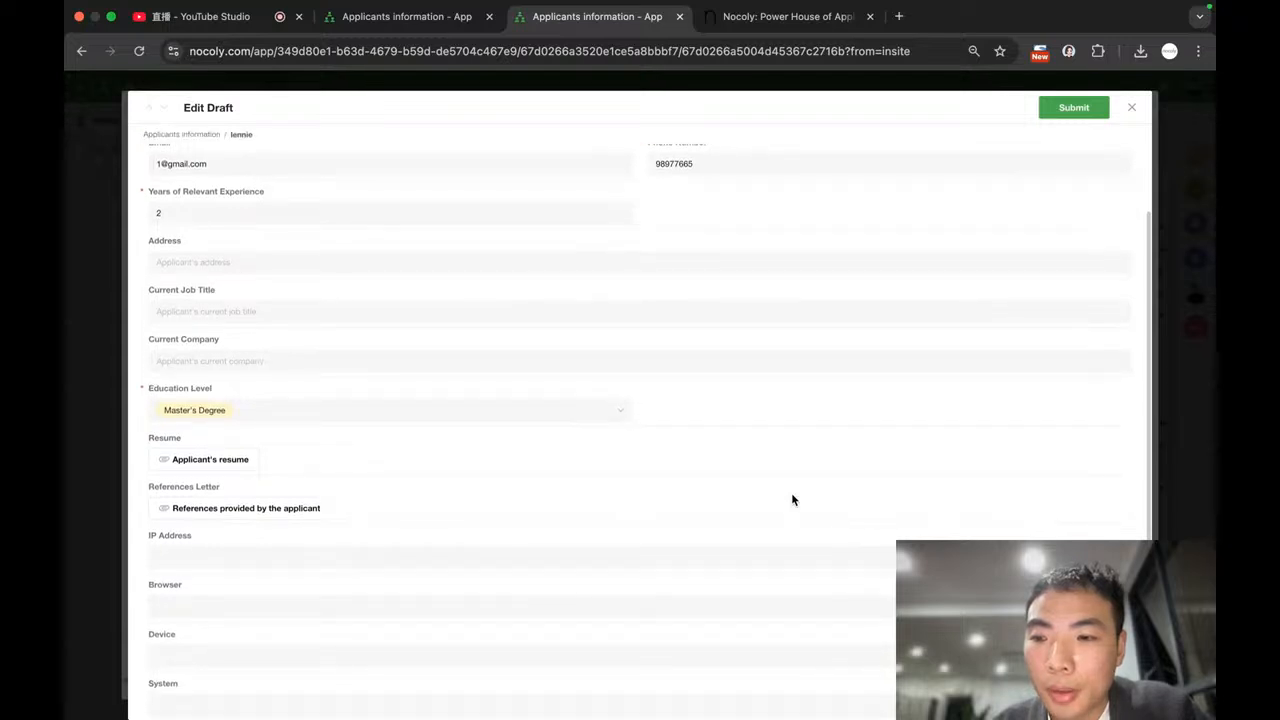
{"action": "scroll", "coordinate": [791, 498], "scroll_direction": "down", "scroll_amount": 1}
{"action": "scroll", "coordinate": [791, 498], "scroll_direction": "up", "scroll_amount": 4}
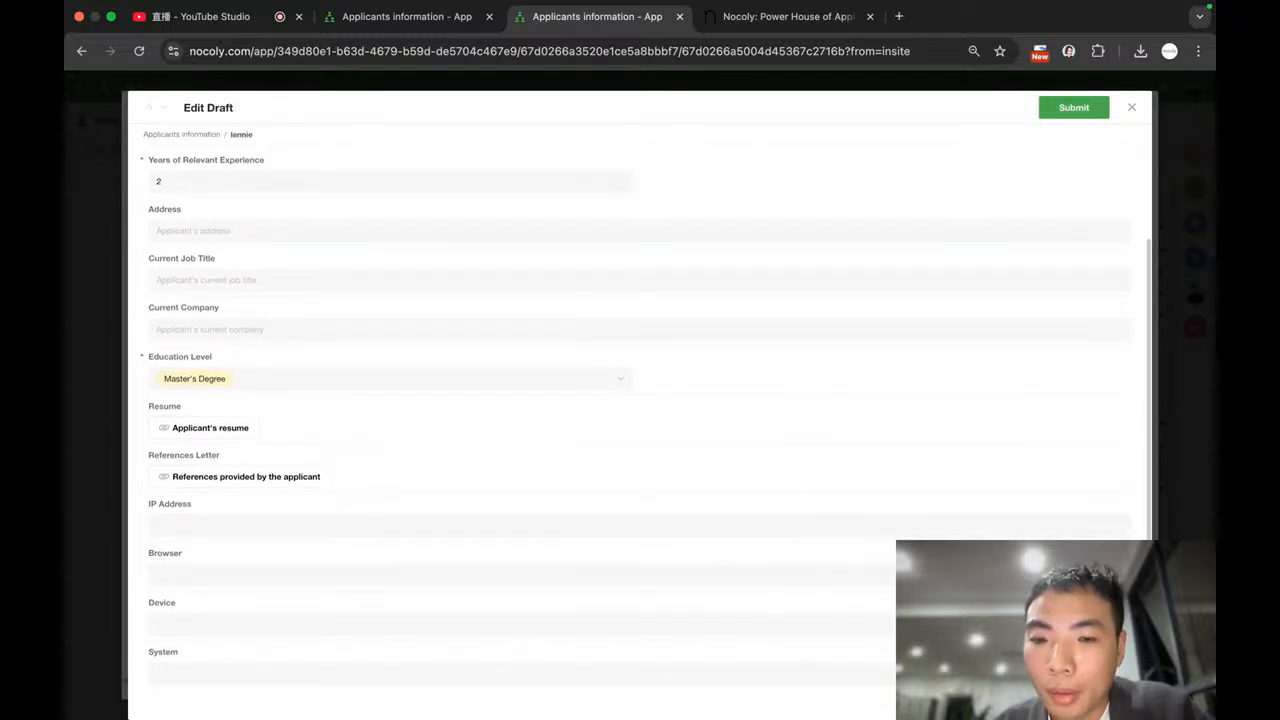
{"action": "left_click", "coordinate": [1074, 107]}
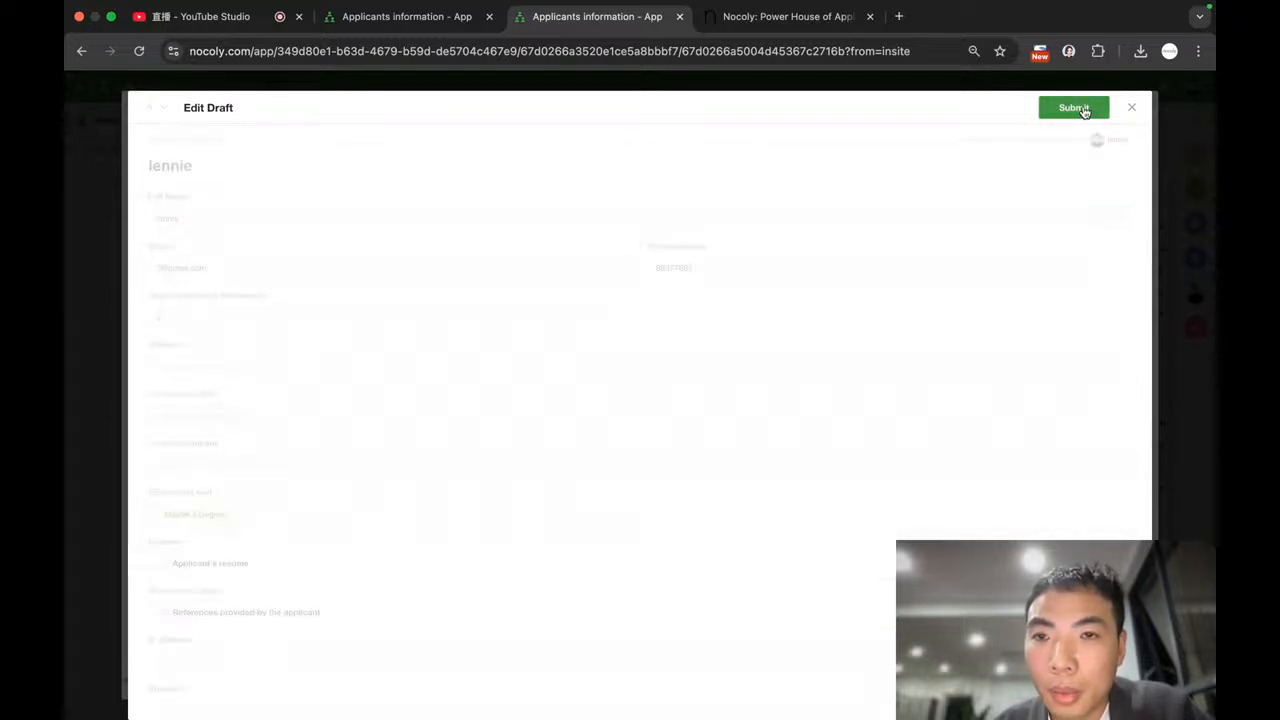
{"action": "left_click", "coordinate": [1140, 108]}
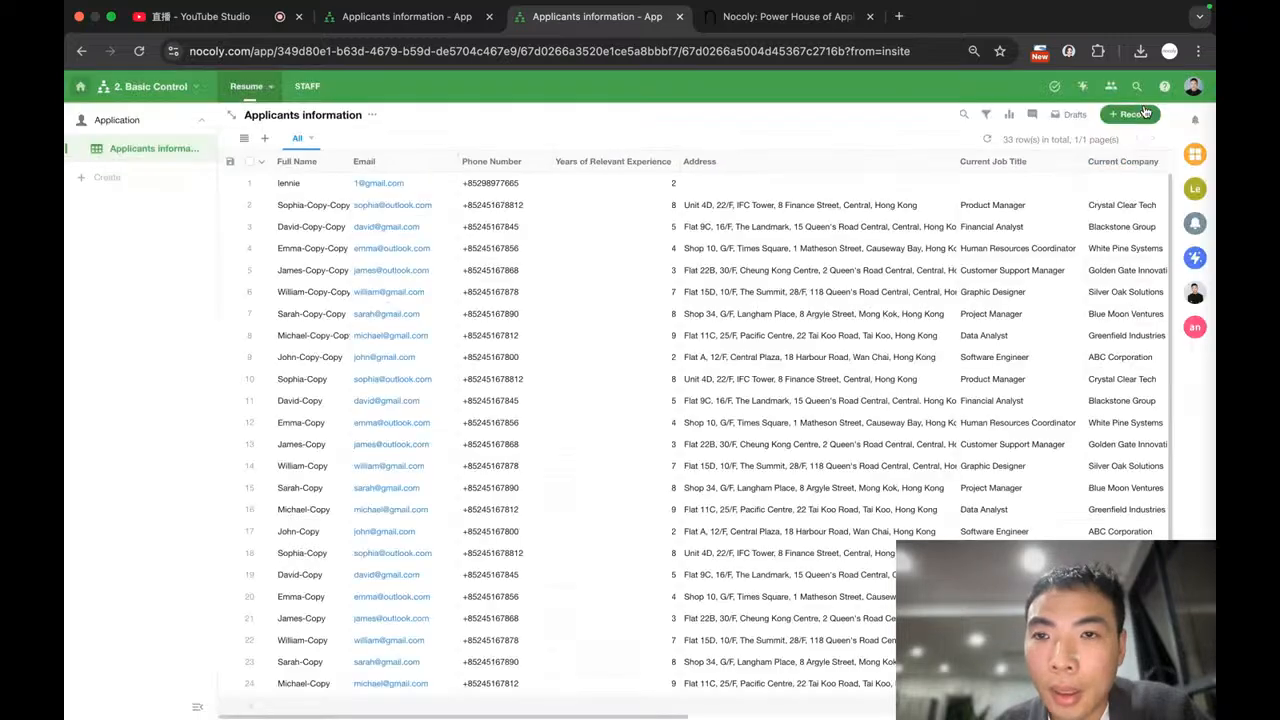
Step: Fill in the new applicant's full name, phone number and a gmail.com e-mail
{"action": "left_click", "coordinate": [189, 163]}
{"action": "type", "text": "Victor"}
{"action": "left_click", "coordinate": [680, 212]}
{"action": "type", "text": "7676352"}
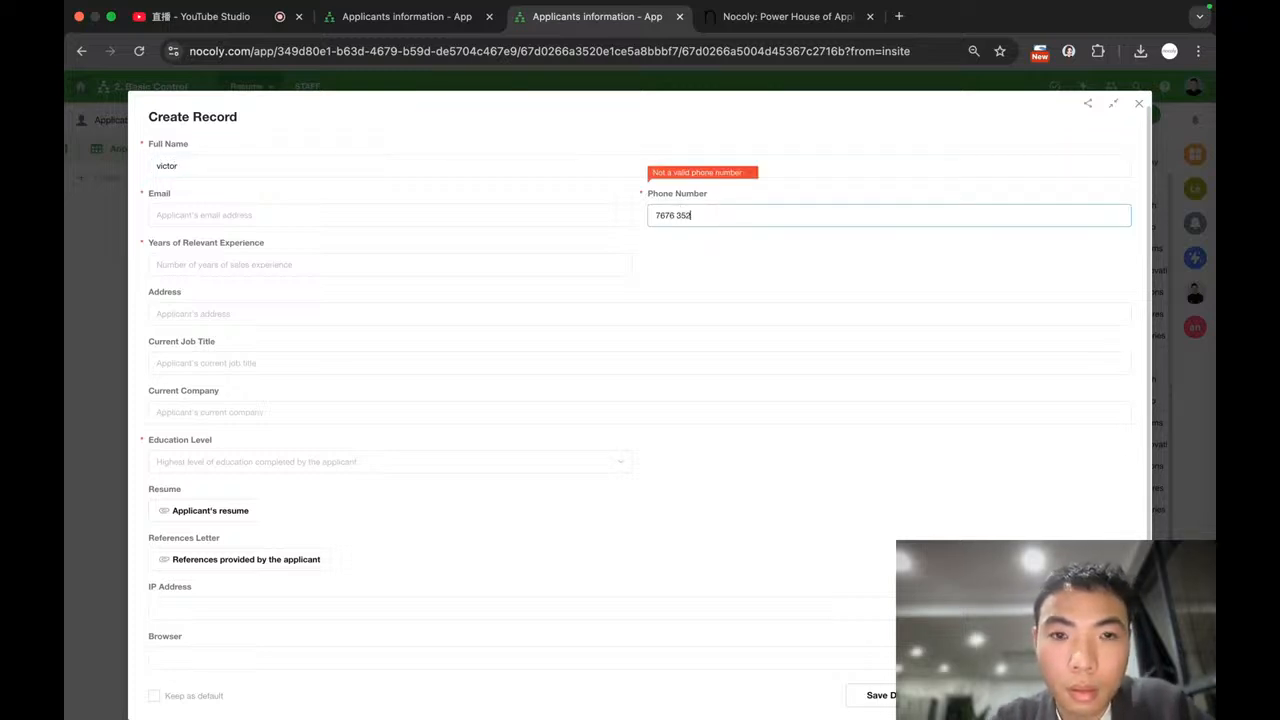
{"action": "type", "text": "3"}
{"action": "left_click", "coordinate": [399, 216]}
{"action": "type", "text": "i"}
{"action": "type", "text": "@g"}
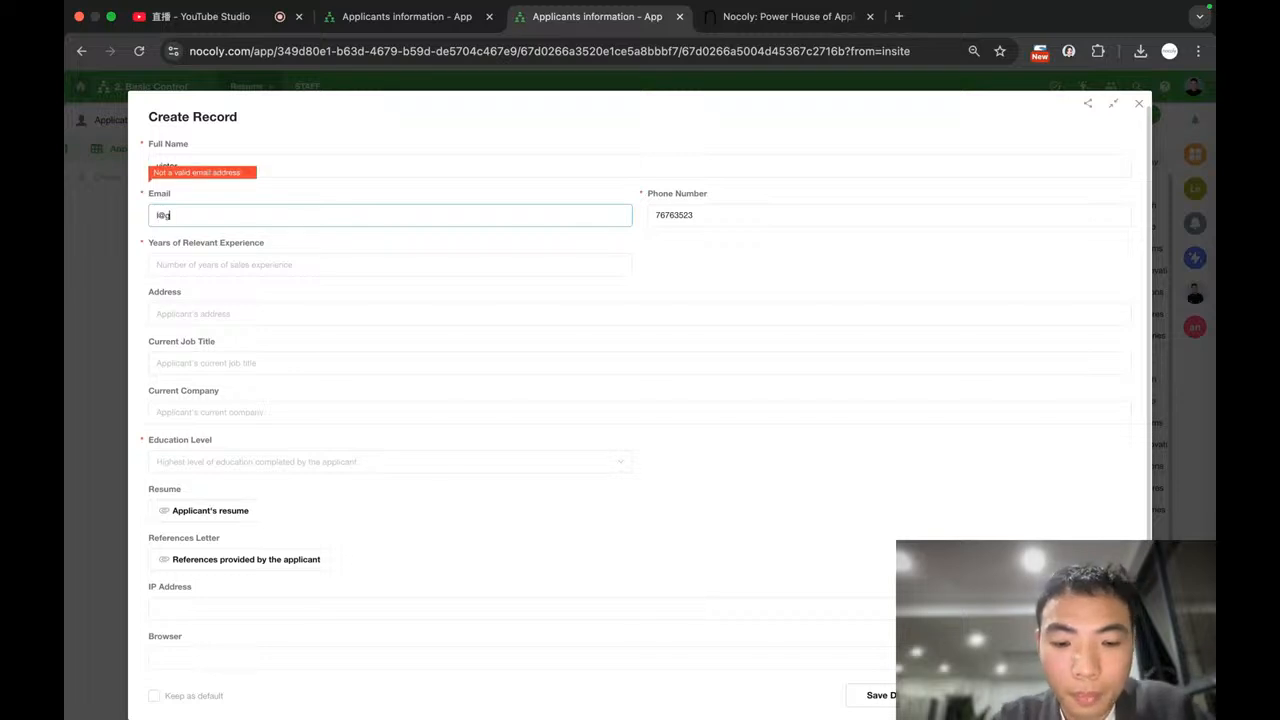
{"action": "type", "text": "mail.com"}
Step: Set 9 years' experience and PhD education, fill the Browser field, and save
{"action": "left_click", "coordinate": [361, 263]}
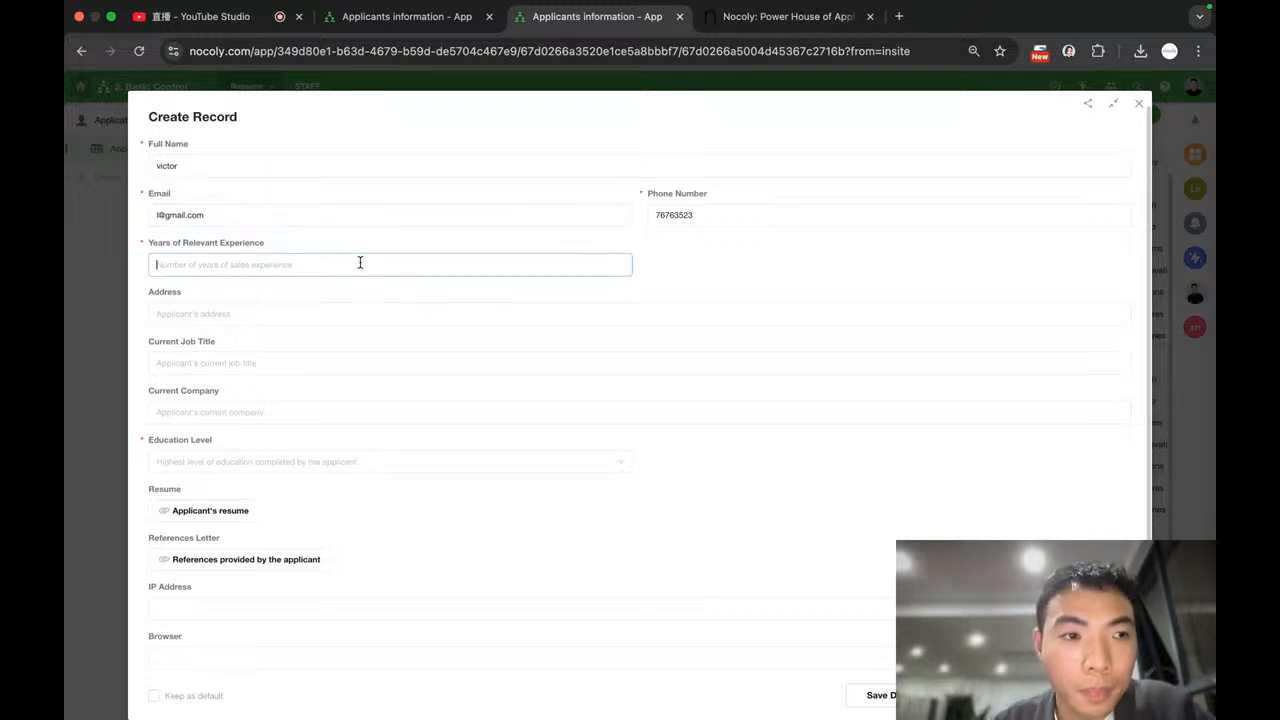
{"action": "type", "text": "9"}
{"action": "left_click", "coordinate": [258, 465]}
{"action": "left_click", "coordinate": [211, 558]}
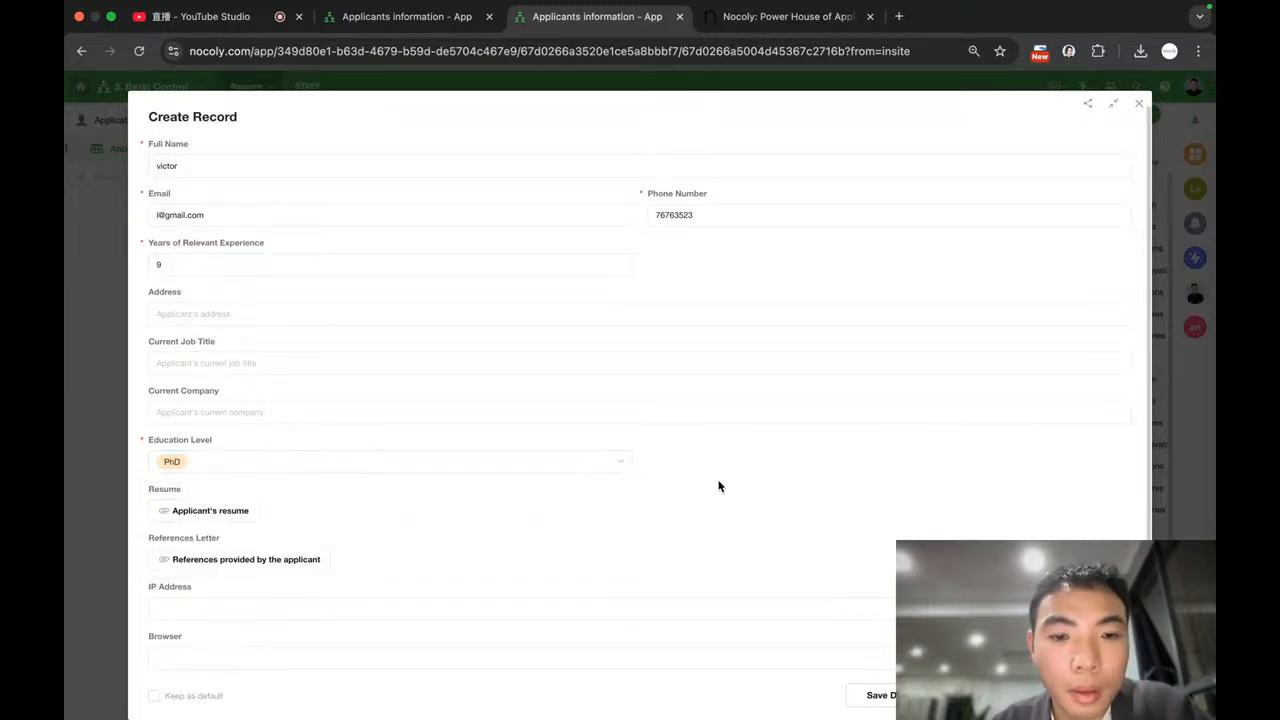
{"action": "scroll", "coordinate": [720, 479], "scroll_direction": "down", "scroll_amount": 2}
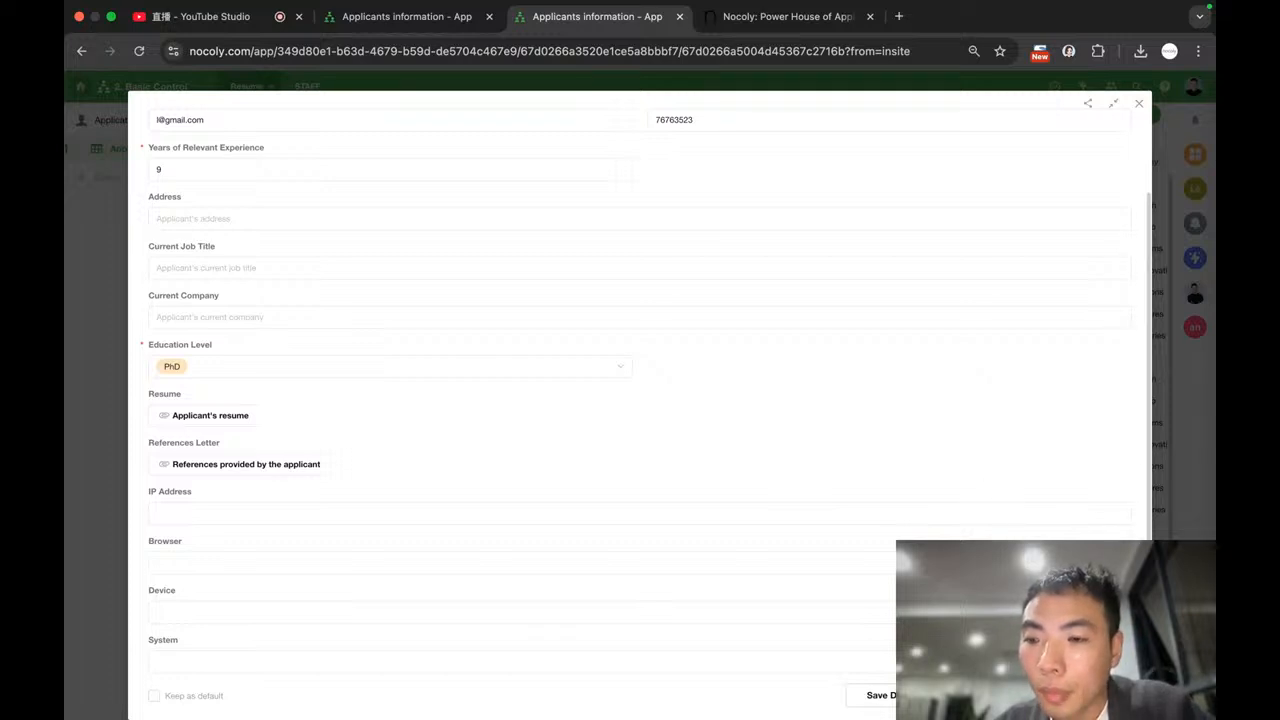
{"action": "scroll", "coordinate": [851, 549], "scroll_direction": "up", "scroll_amount": 2}
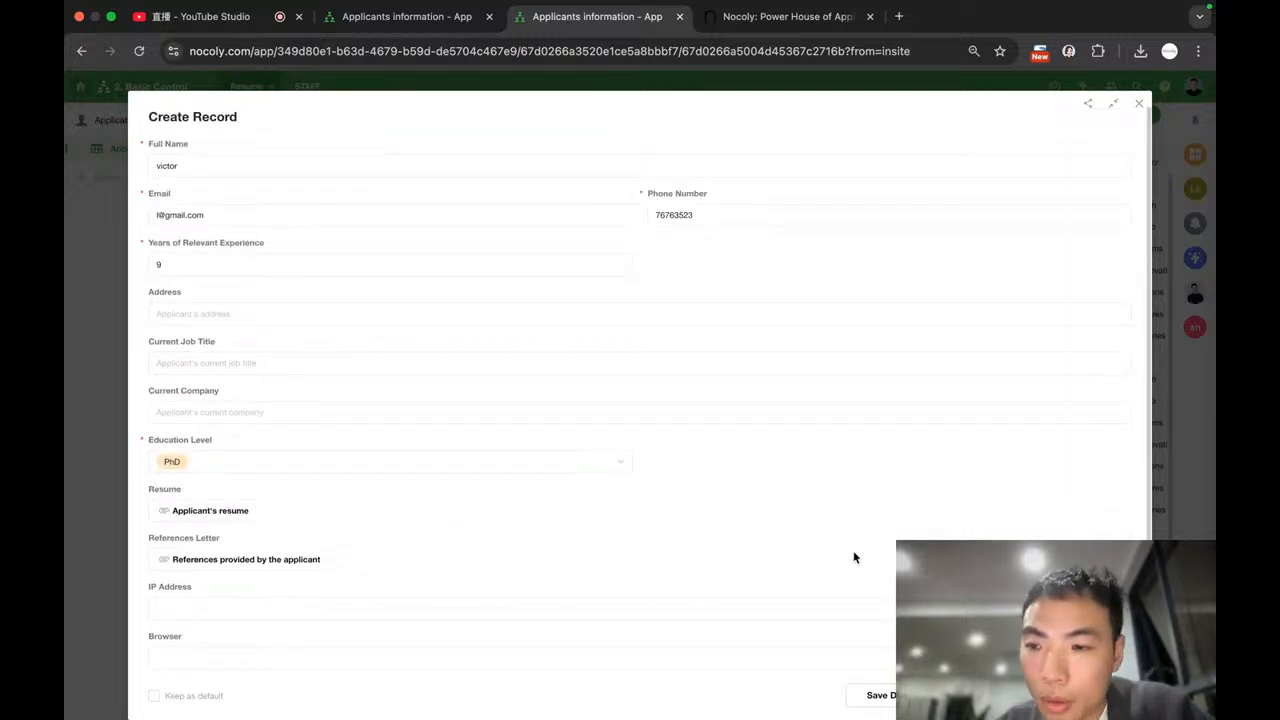
{"action": "scroll", "coordinate": [854, 557], "scroll_direction": "down", "scroll_amount": 2}
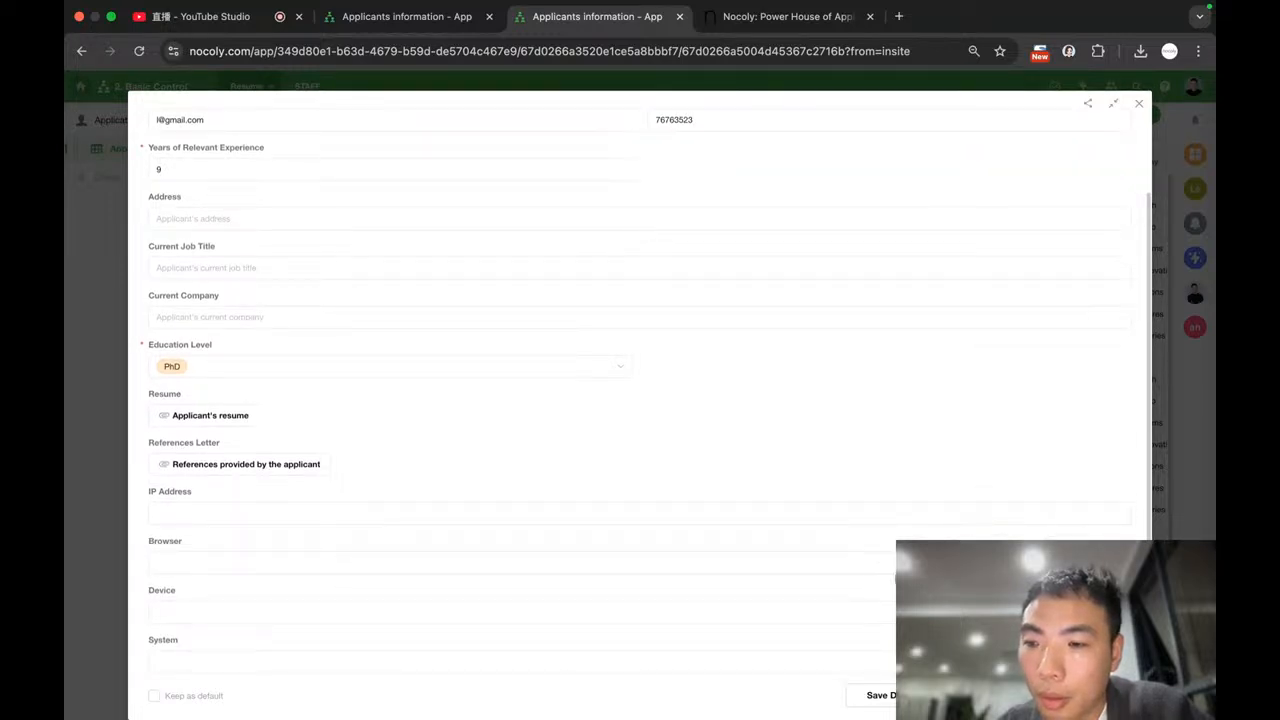
{"action": "left_click", "coordinate": [891, 565]}
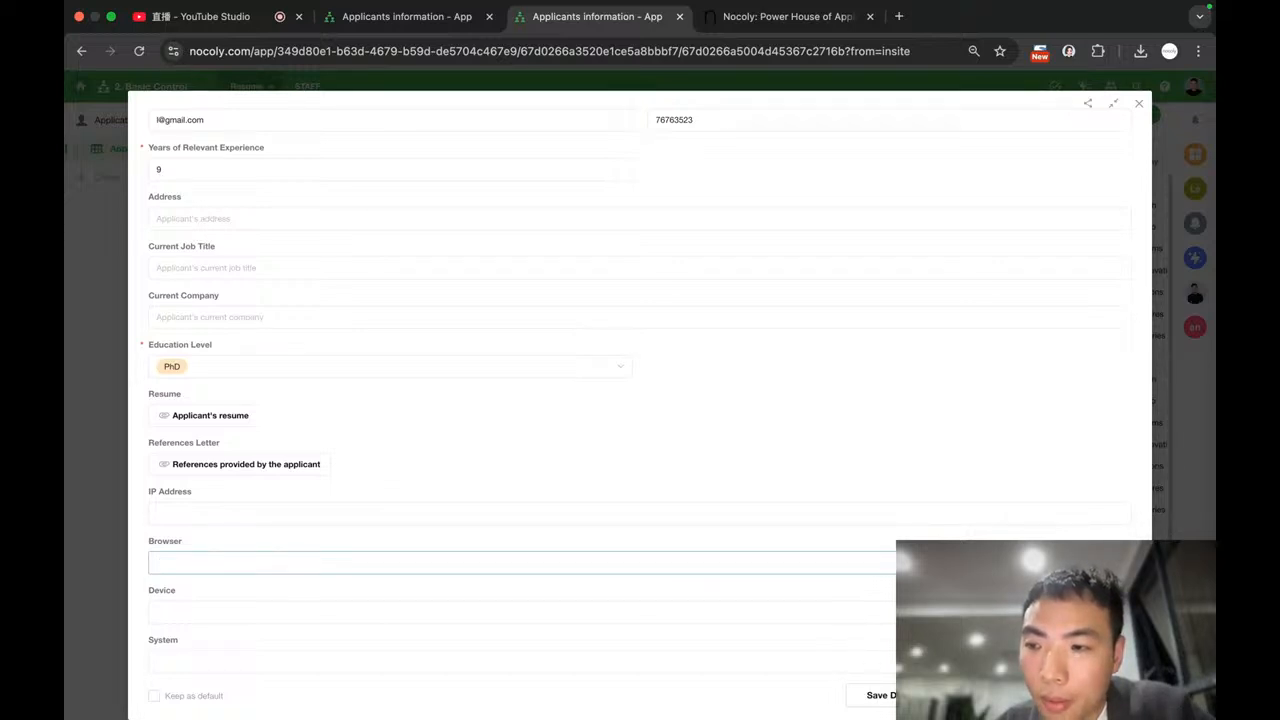
{"action": "left_click", "coordinate": [1010, 695]}
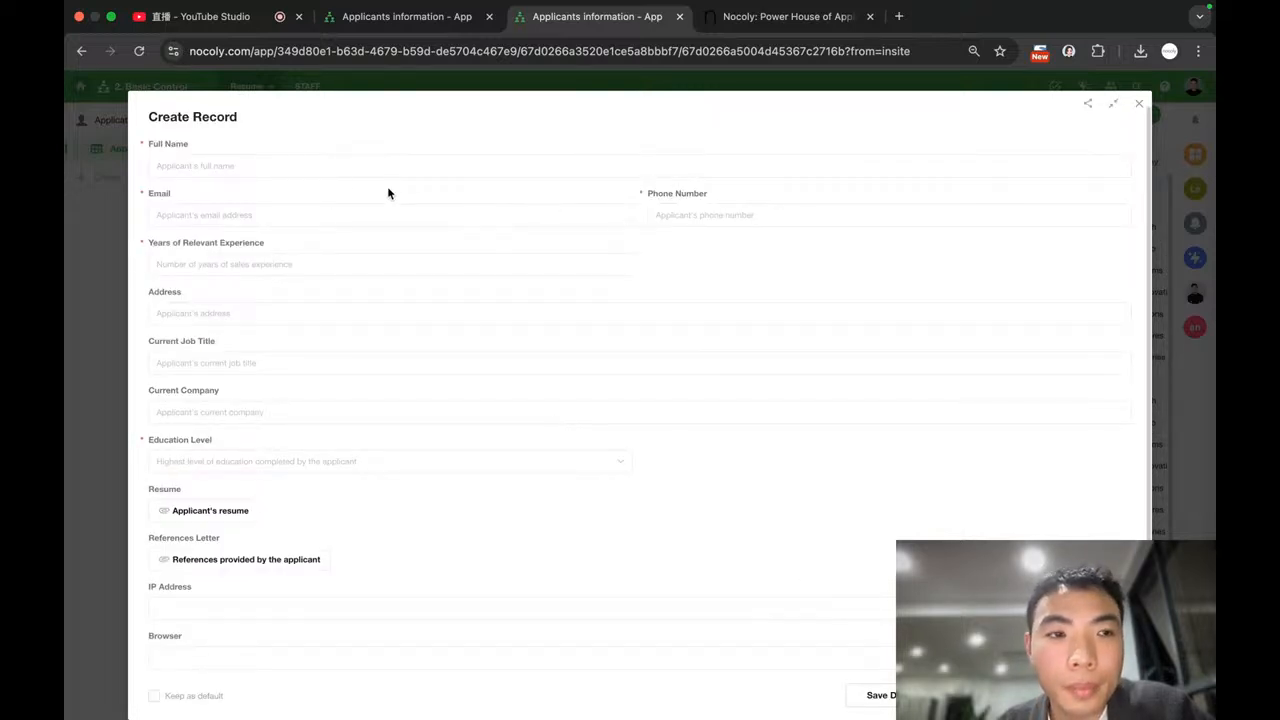
{"action": "left_click", "coordinate": [272, 162]}
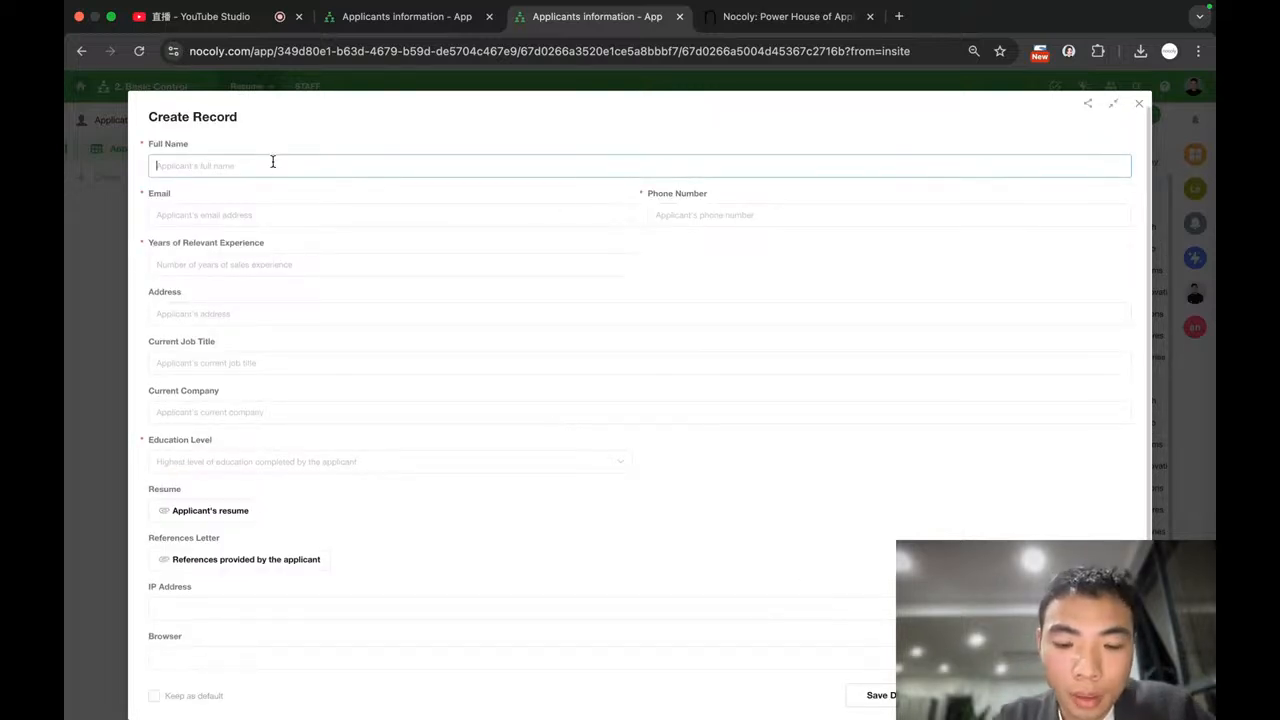
{"action": "type", "text": "lennie"}
{"action": "left_click", "coordinate": [239, 215]}
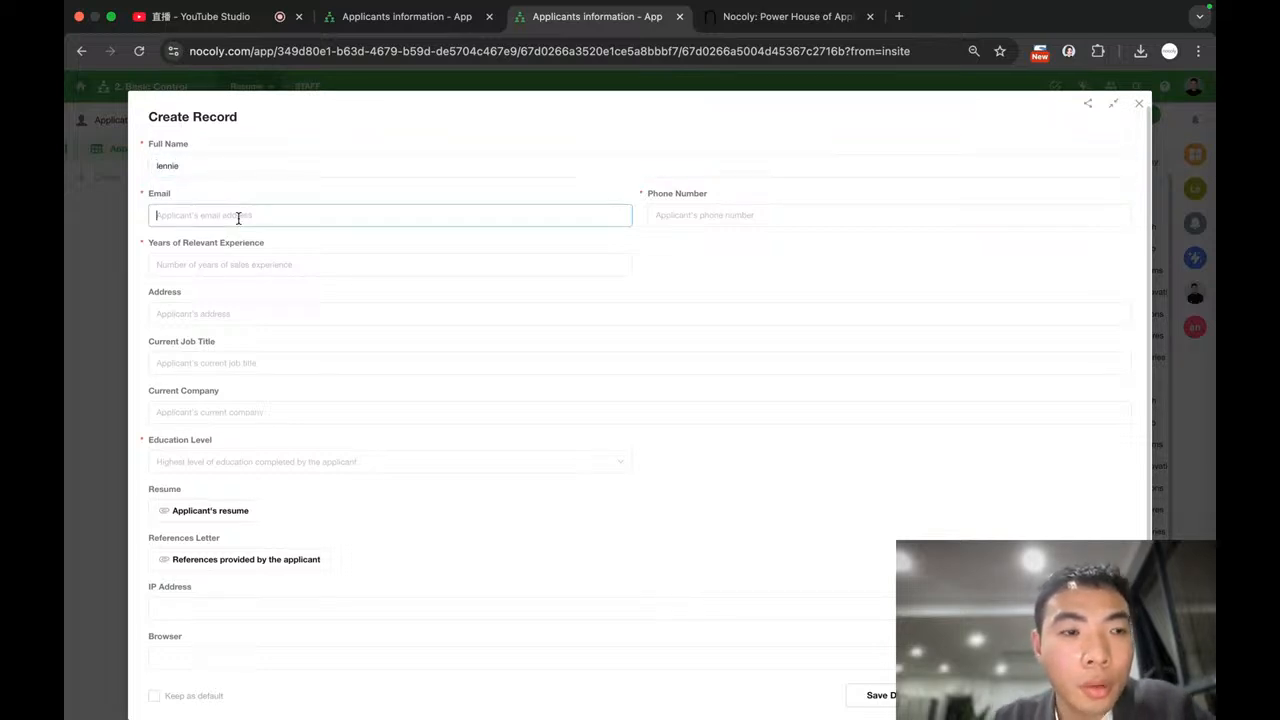
{"action": "type", "text": "l"}
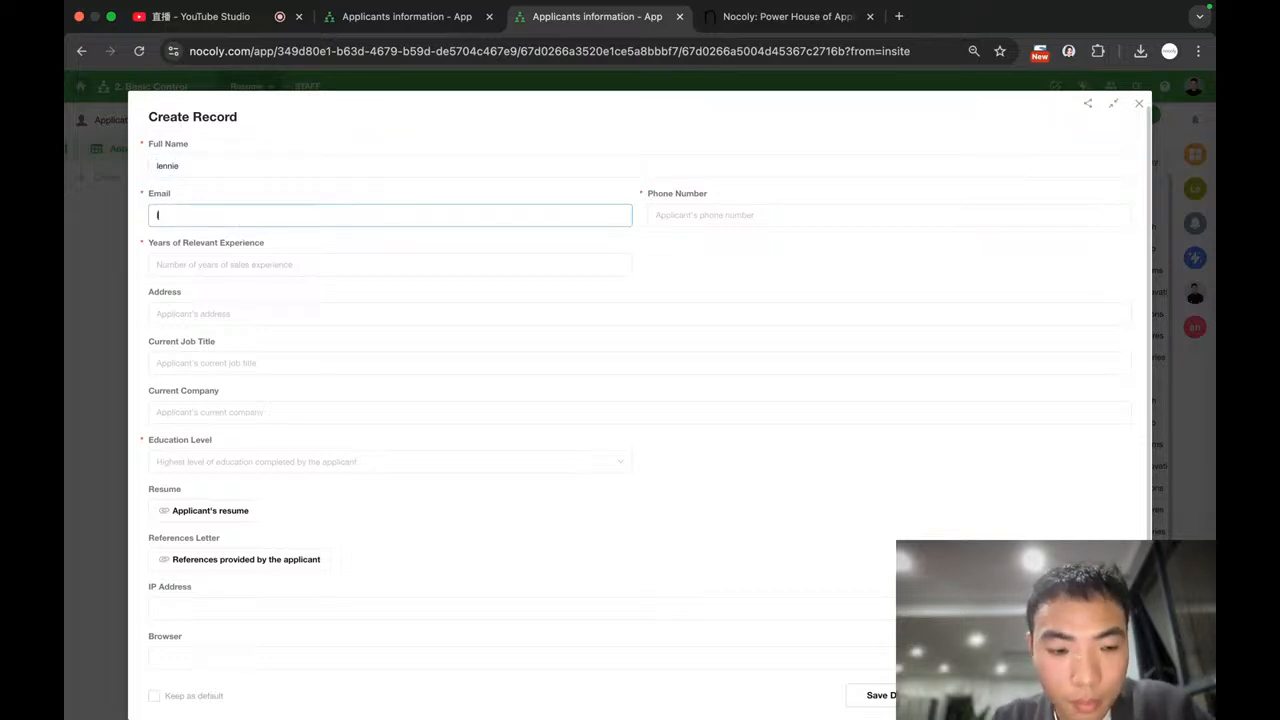
{"action": "type", "text": "@gaim"}
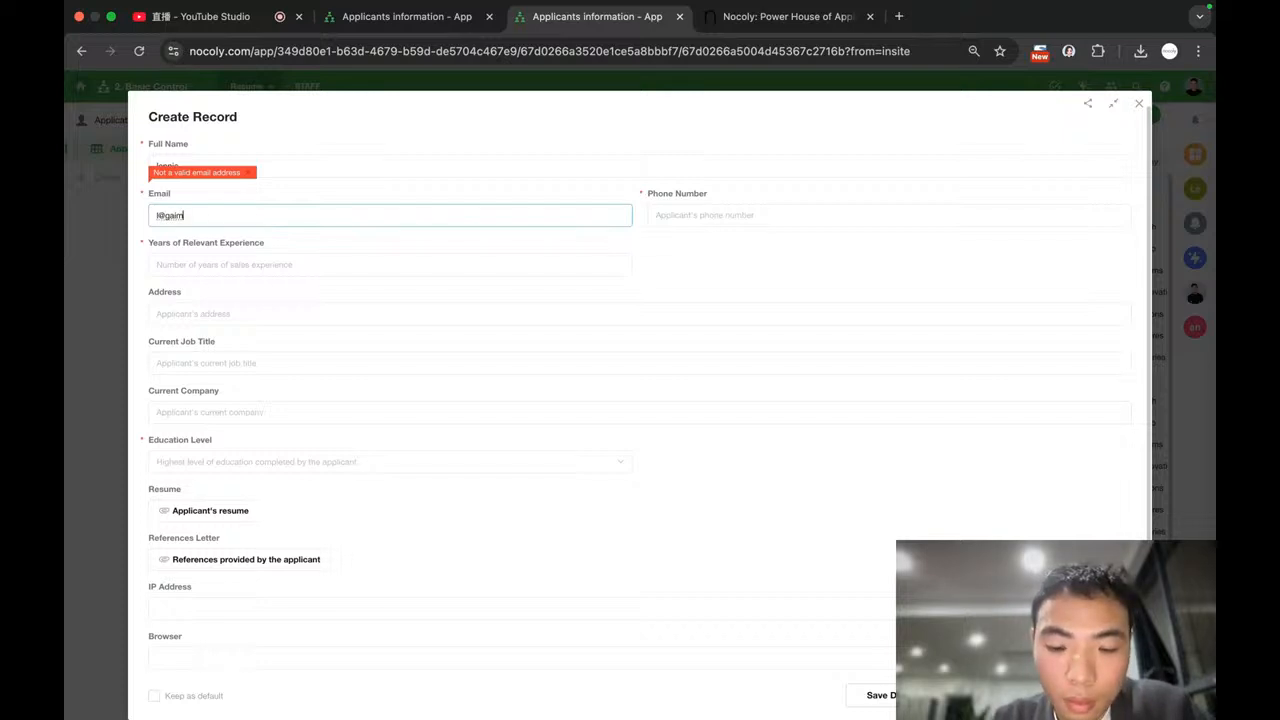
{"action": "type", "text": ".com"}
{"action": "left_click", "coordinate": [706, 214]}
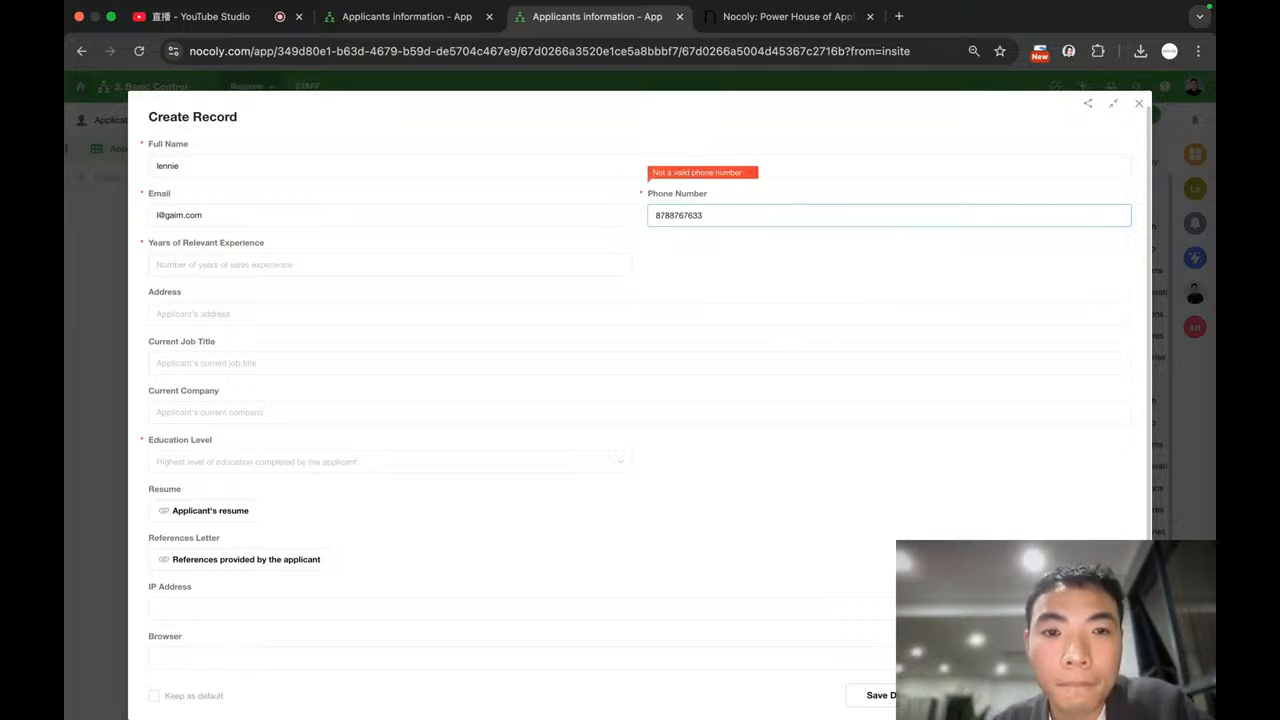
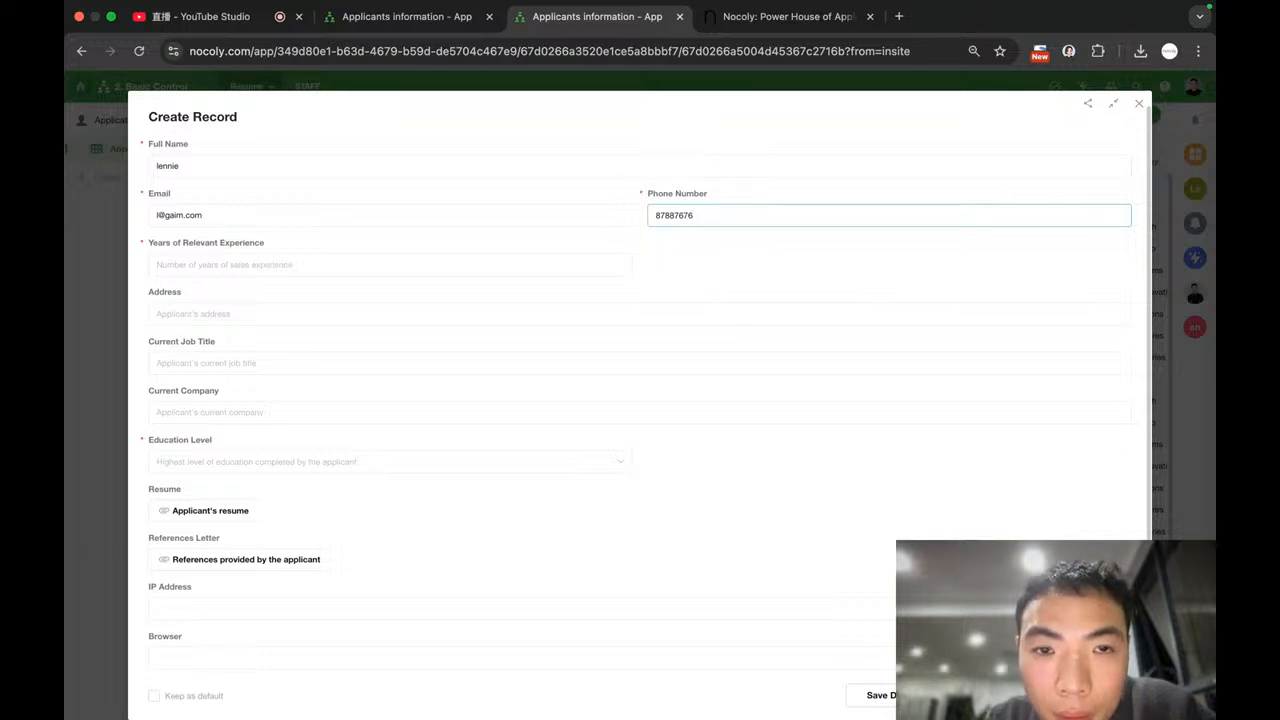
Step: Set 7 years' experience and Bachelor's Degree, and tick Keep as default
{"action": "left_click", "coordinate": [303, 262]}
{"action": "type", "text": "7"}
{"action": "left_click", "coordinate": [186, 460]}
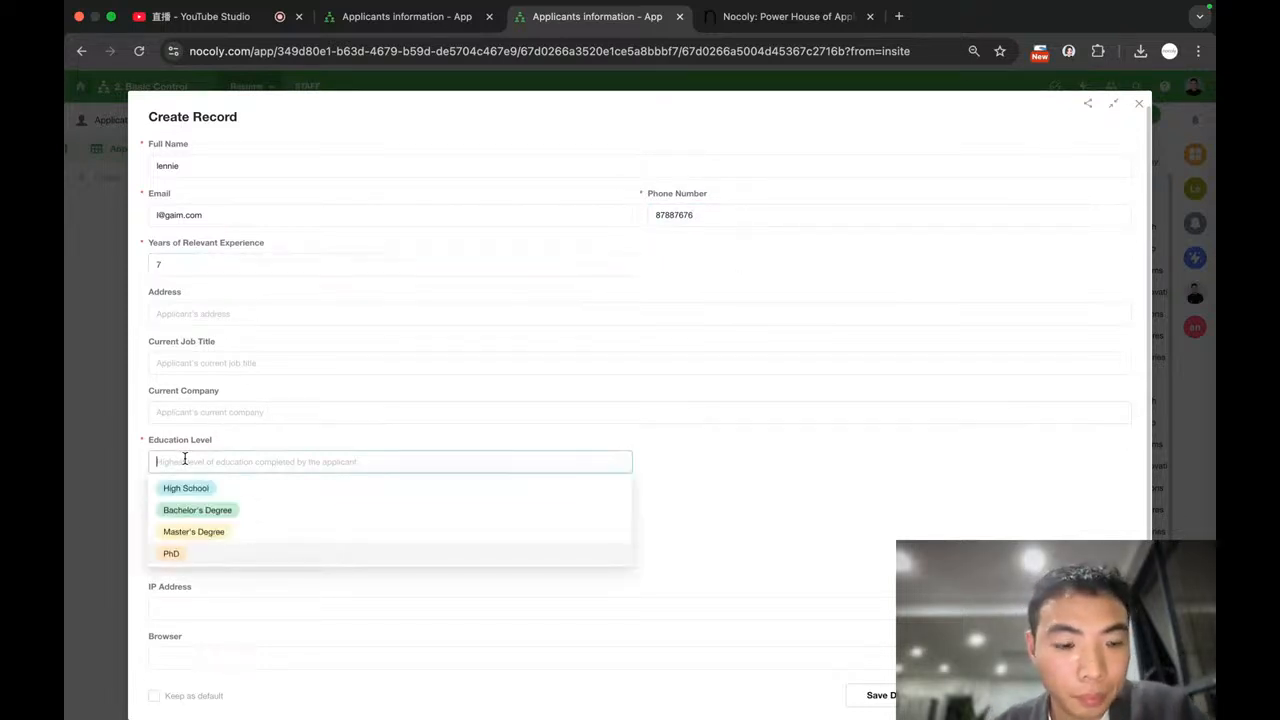
{"action": "type", "text": "2"}
{"action": "key", "text": "BackSpace"}
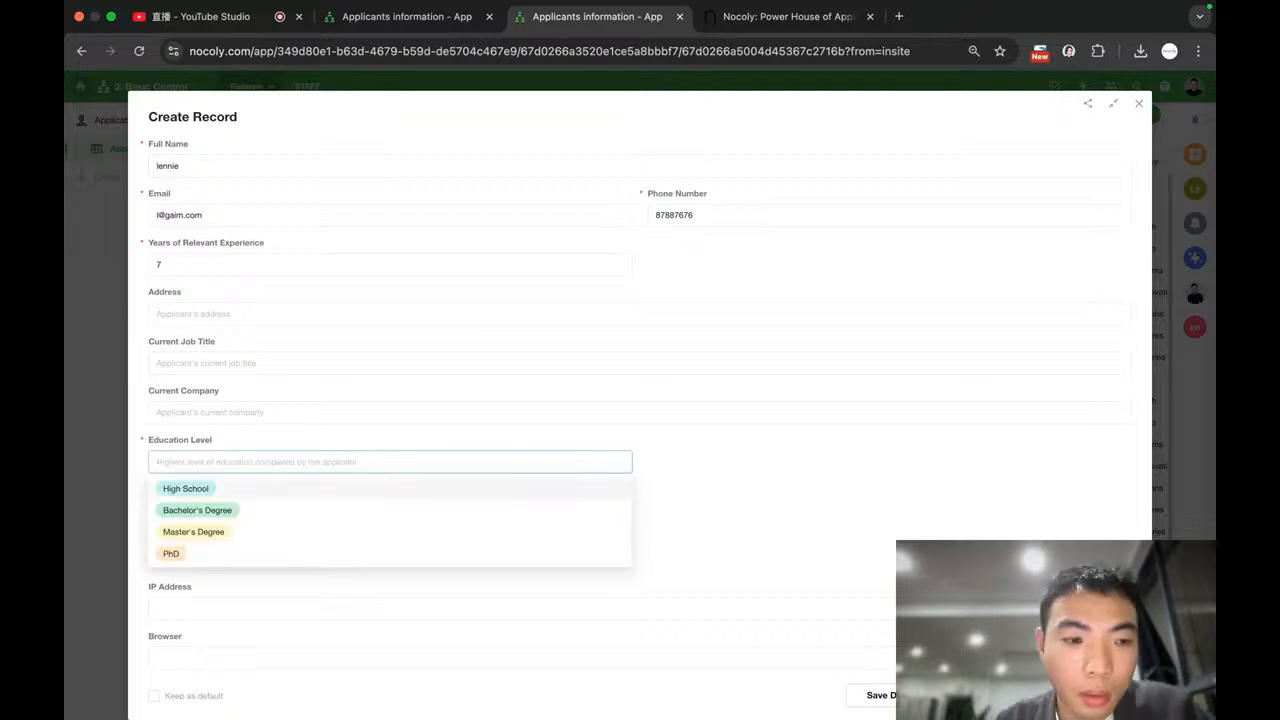
{"action": "left_click", "coordinate": [231, 522]}
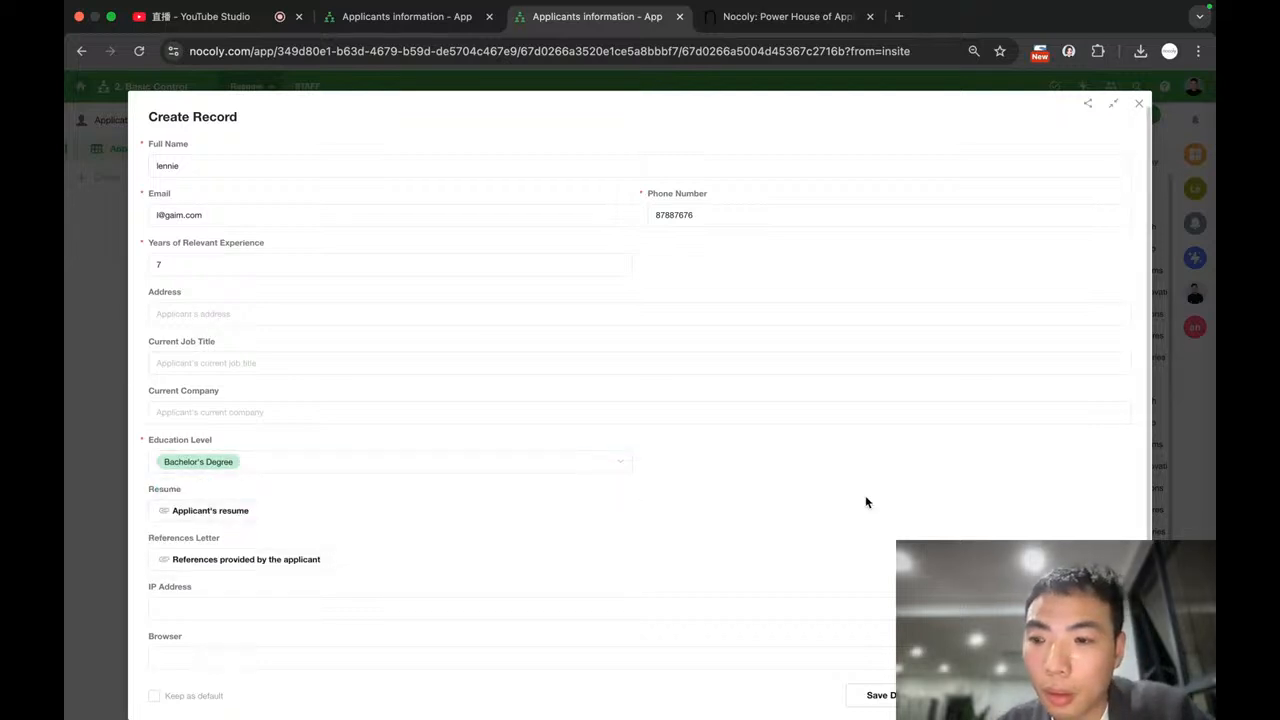
{"action": "scroll", "coordinate": [640, 400], "scroll_direction": "down", "scroll_amount": 1}
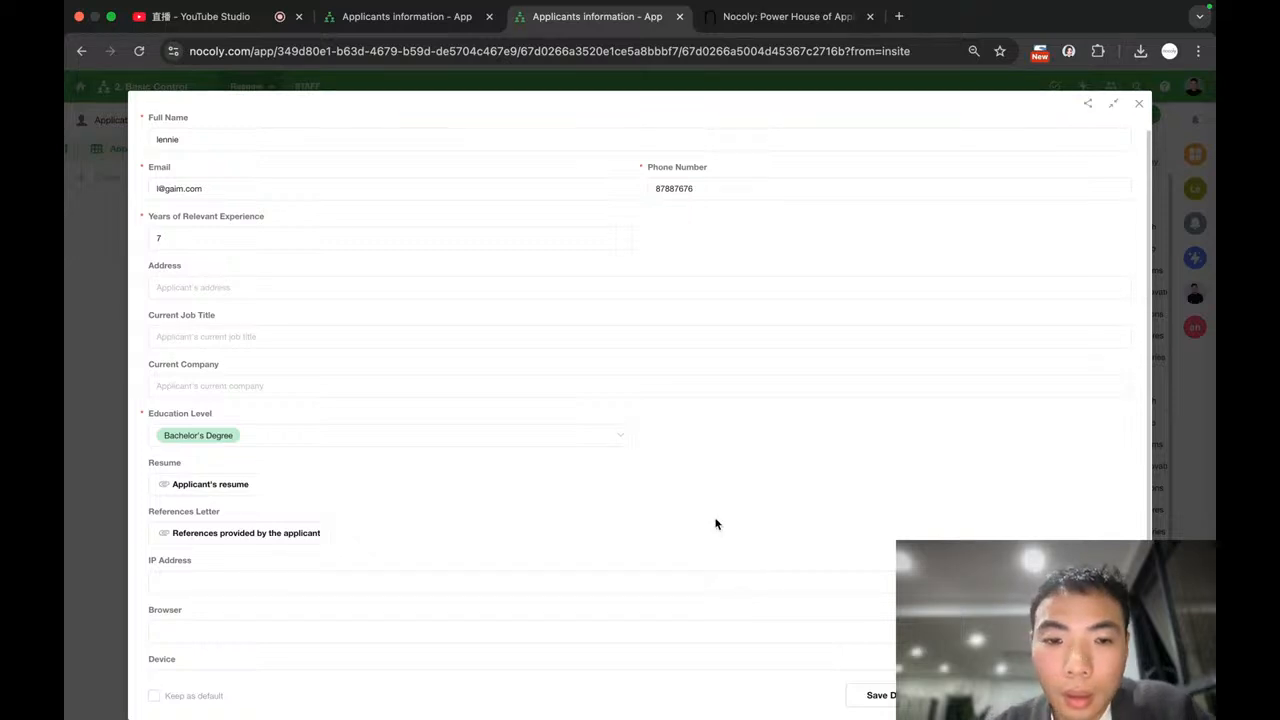
{"action": "left_click", "coordinate": [154, 697]}
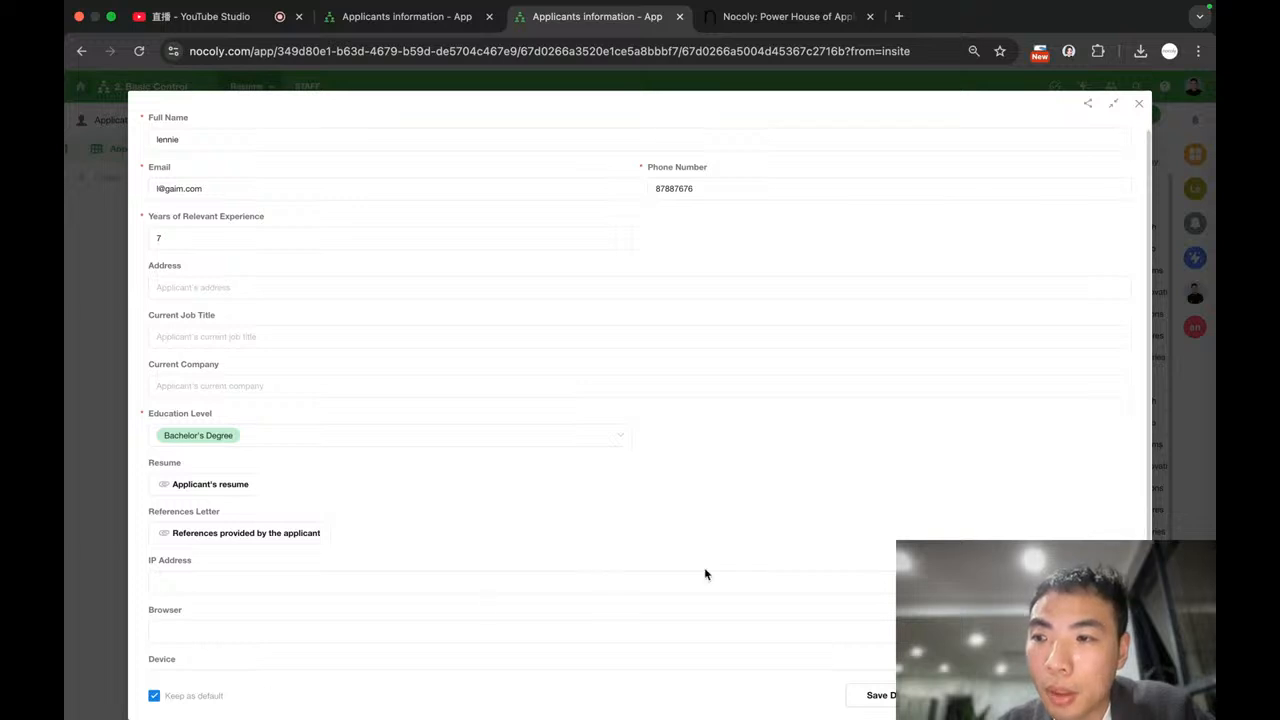
Step: Save the record, then submit another copy and close the form
{"action": "scroll", "coordinate": [850, 592], "scroll_direction": "down", "scroll_amount": 1}
{"action": "scroll", "coordinate": [880, 623], "scroll_direction": "up", "scroll_amount": 1}
{"action": "scroll", "coordinate": [884, 560], "scroll_direction": "down", "scroll_amount": 2}
{"action": "scroll", "coordinate": [884, 554], "scroll_direction": "up", "scroll_amount": 2}
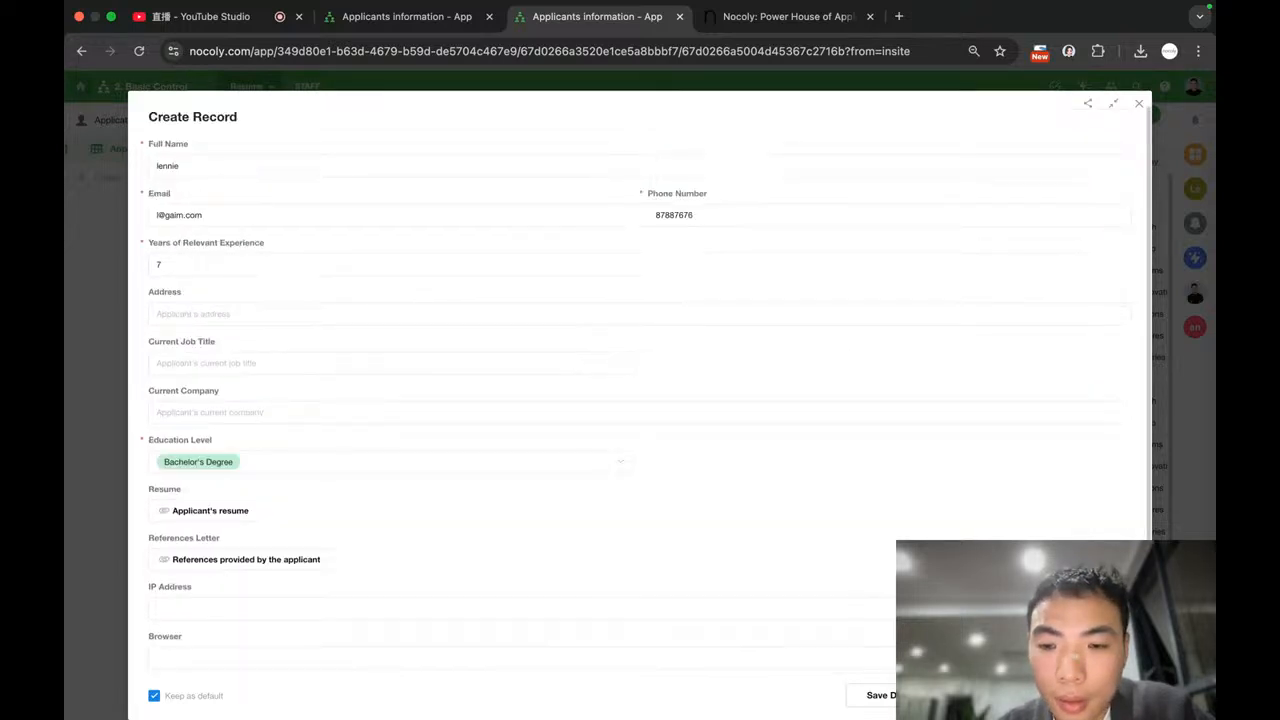
{"action": "left_click", "coordinate": [990, 695]}
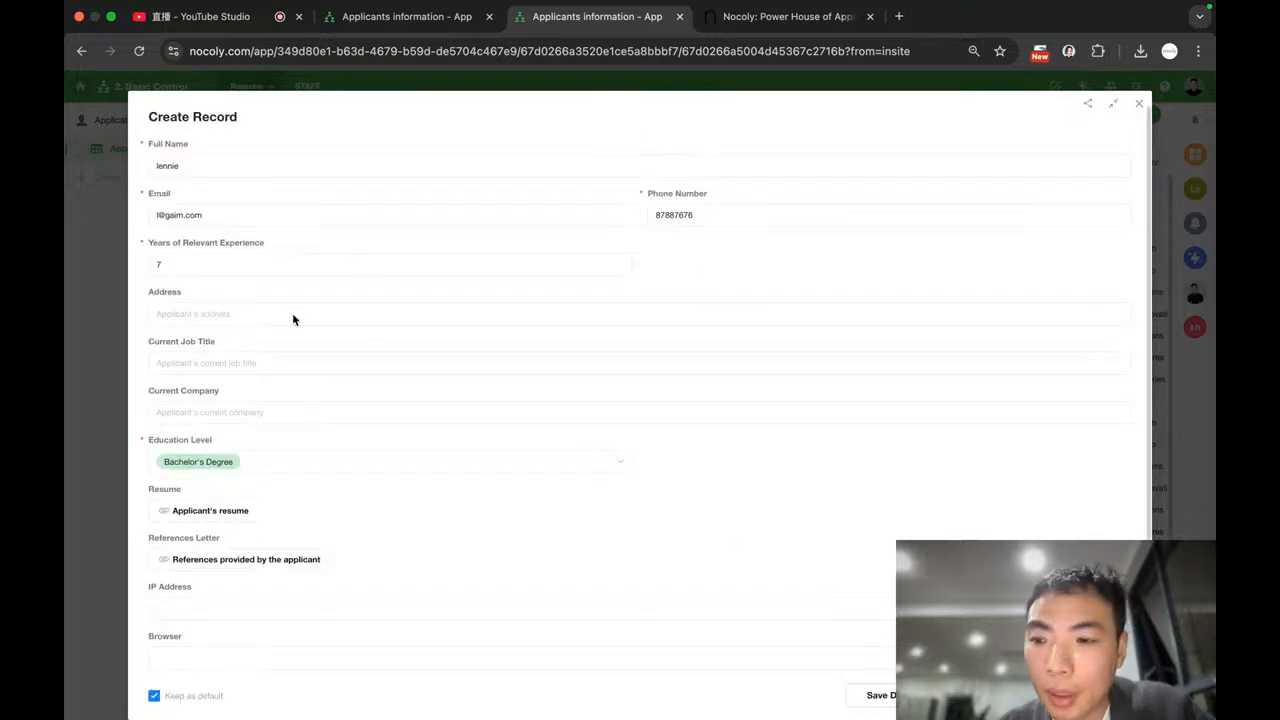
{"action": "left_click", "coordinate": [1090, 695]}
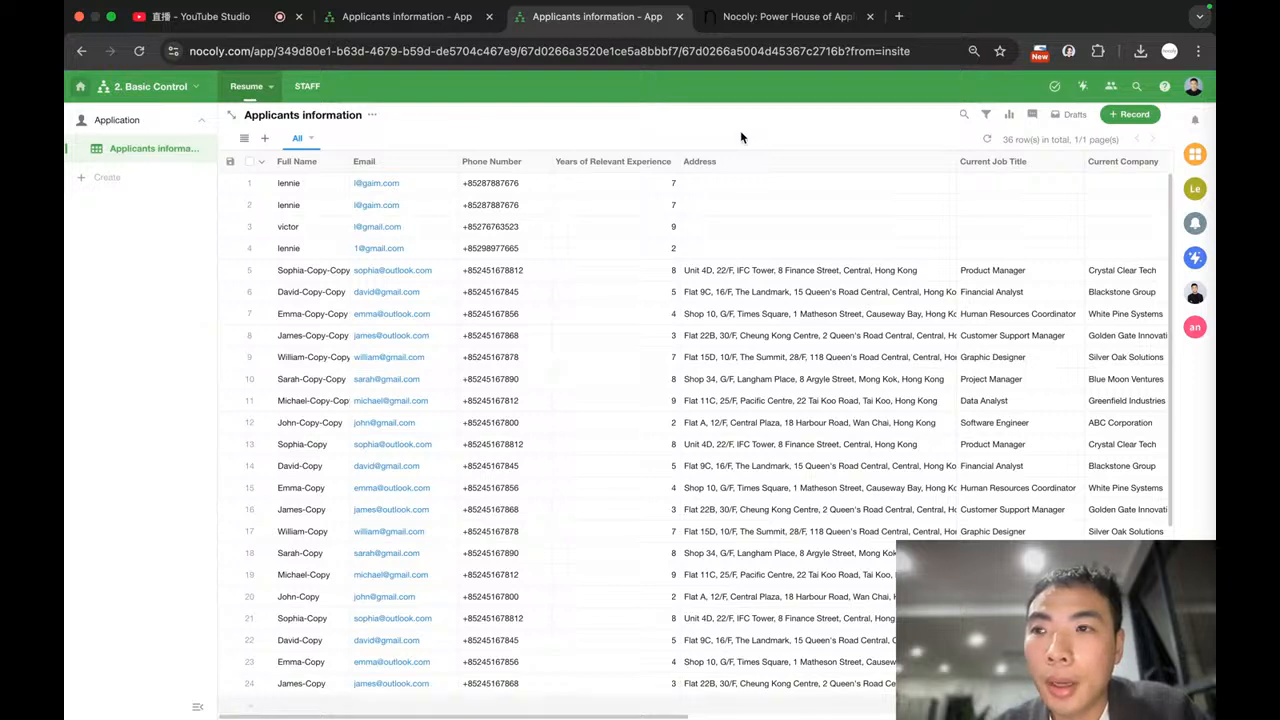
Step: Open the worksheet's ··· menu, glance at Edit Name and Icon, then reopen the menu
{"action": "left_click", "coordinate": [372, 118]}
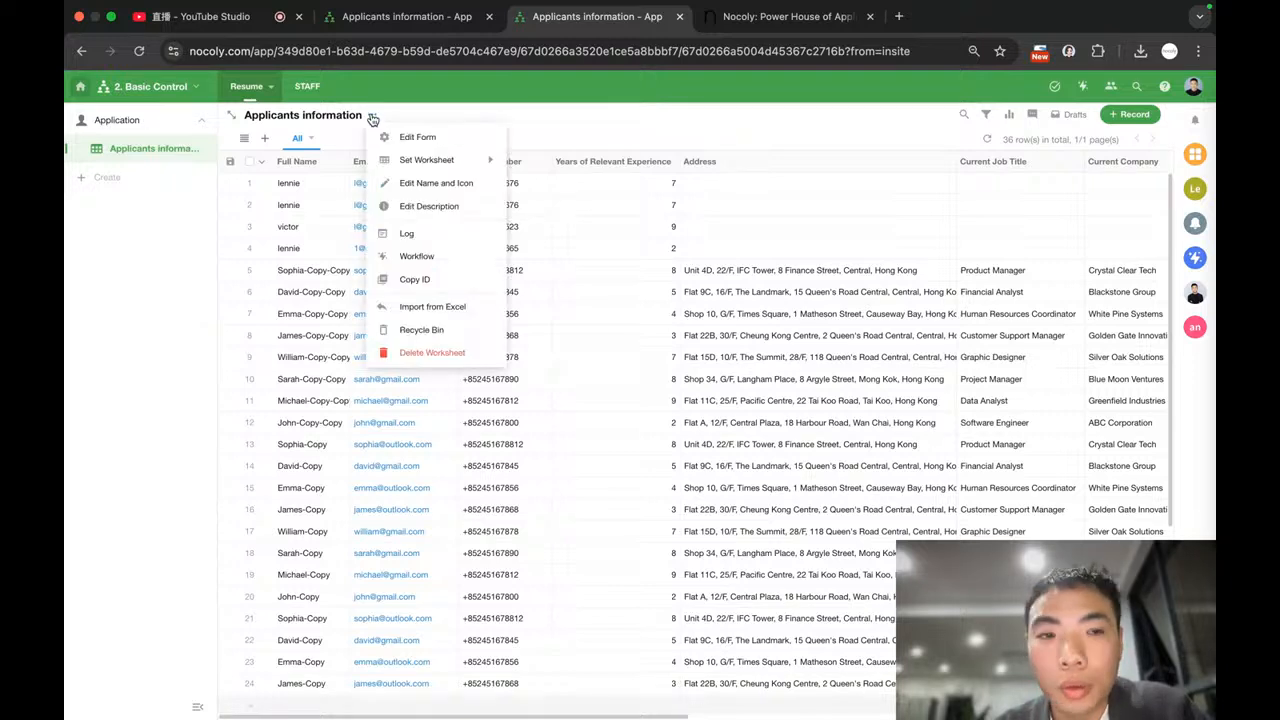
{"action": "left_click", "coordinate": [442, 186]}
{"action": "left_click", "coordinate": [600, 128]}
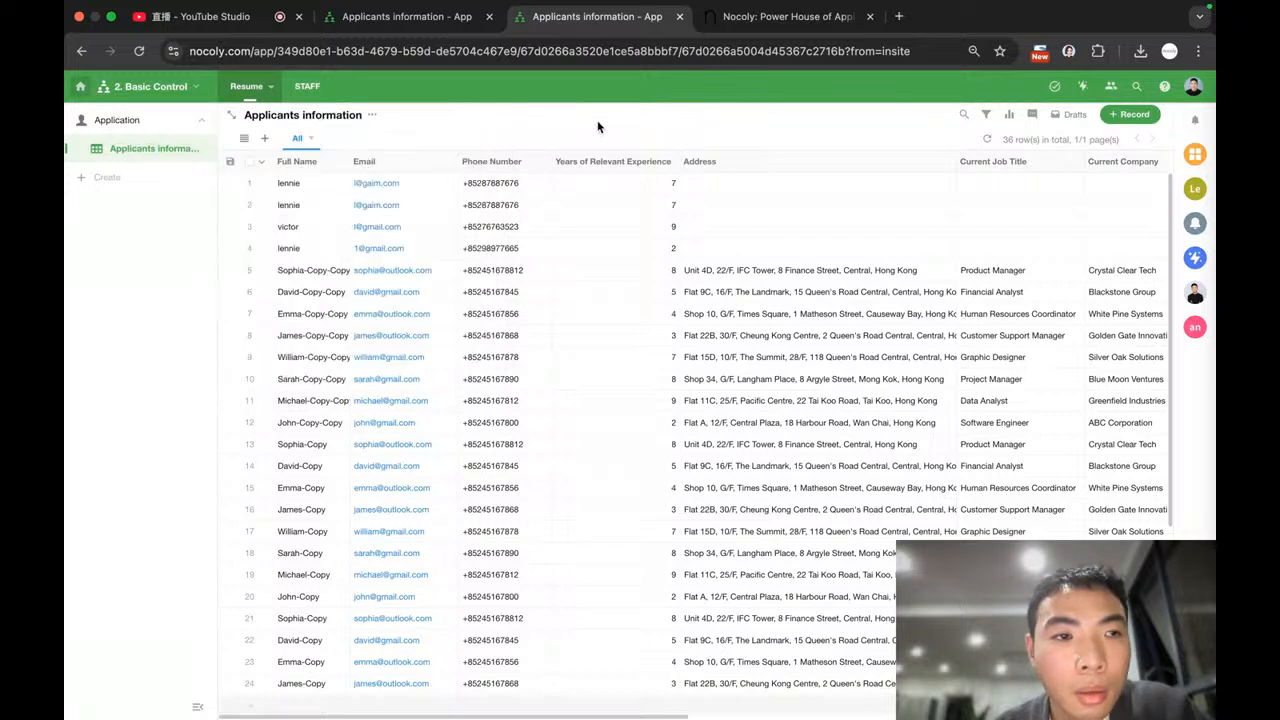
{"action": "left_click", "coordinate": [372, 116]}
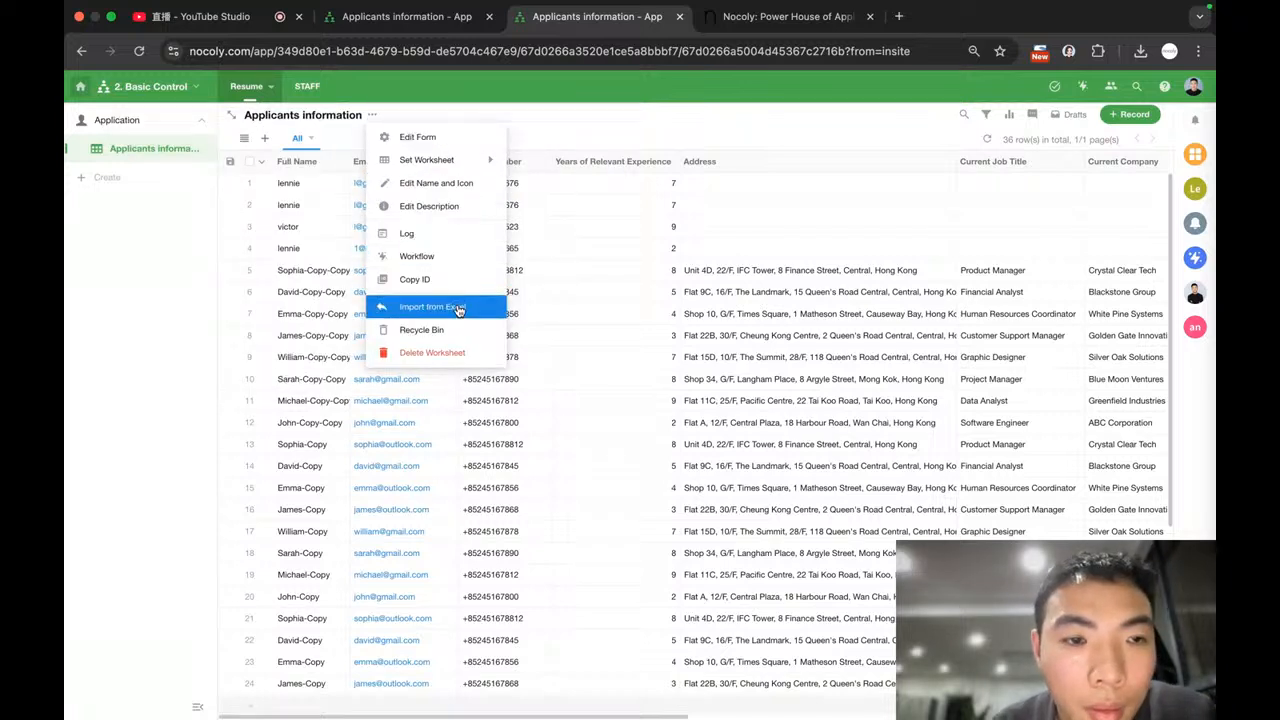
{"action": "left_click", "coordinate": [453, 216]}
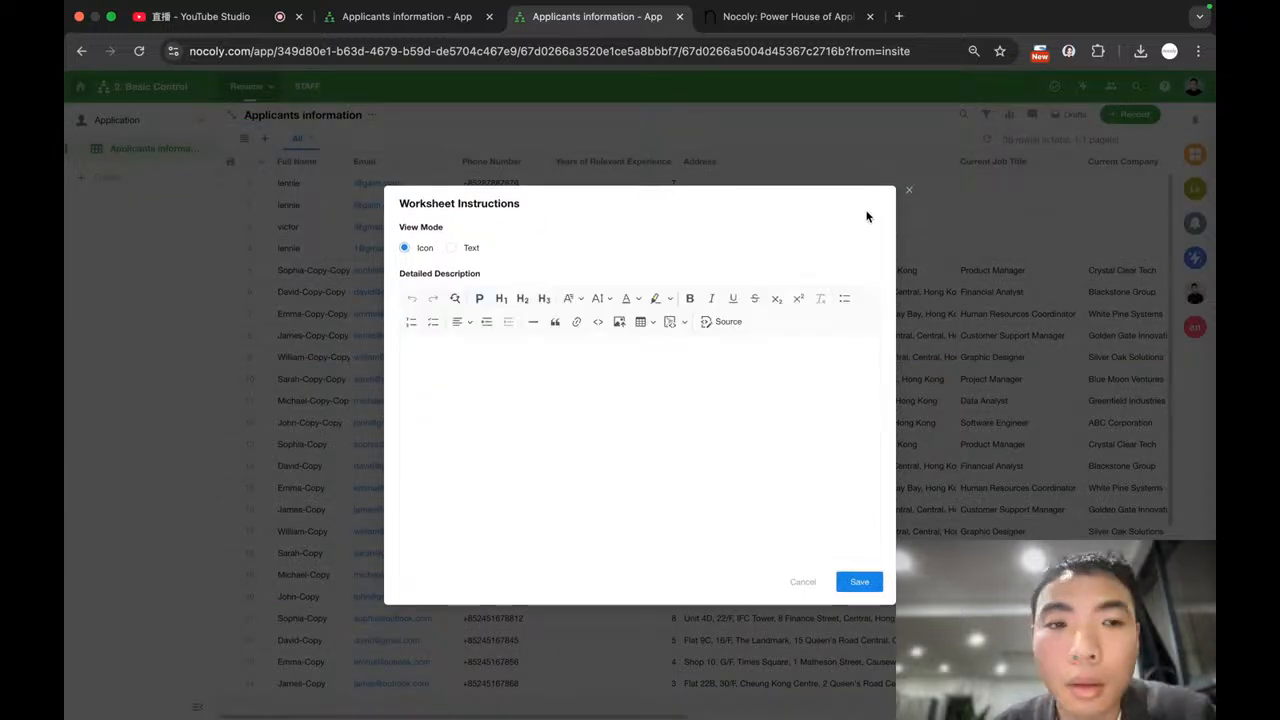
{"action": "left_click", "coordinate": [908, 213]}
{"action": "left_click", "coordinate": [373, 115]}
{"action": "mouse_move", "coordinate": [470, 166]}
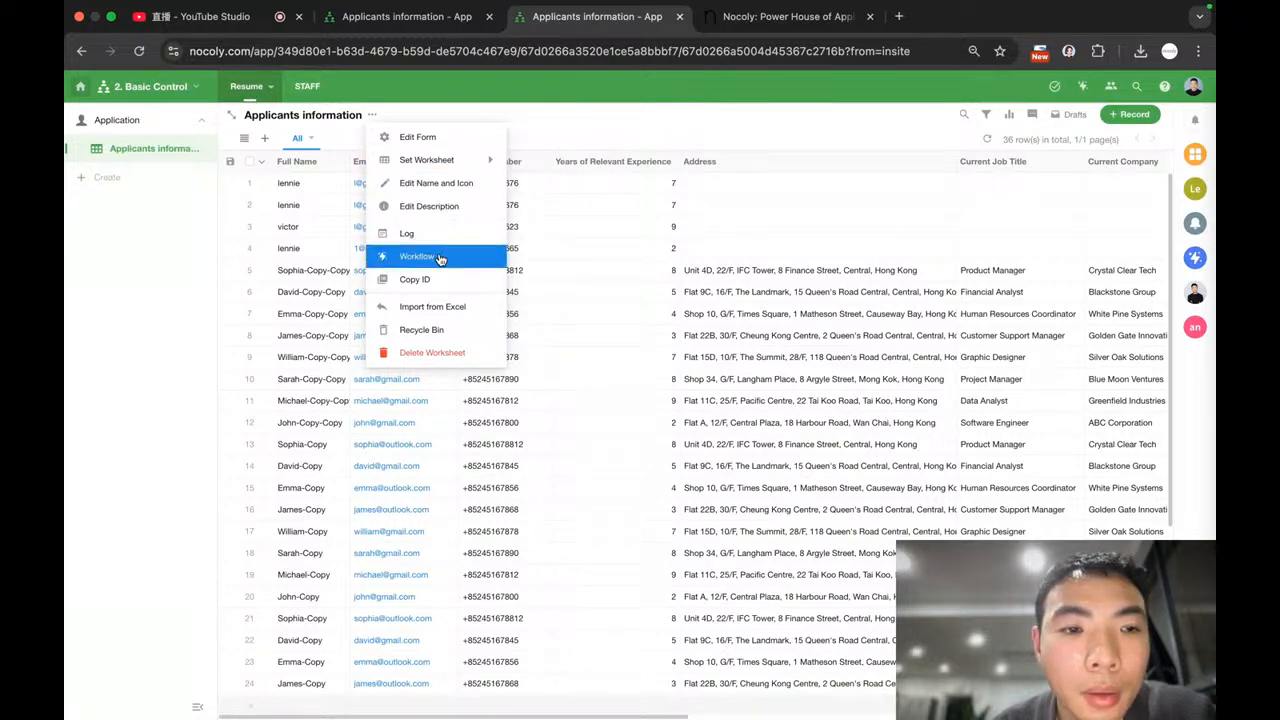
{"action": "left_click", "coordinate": [551, 128]}
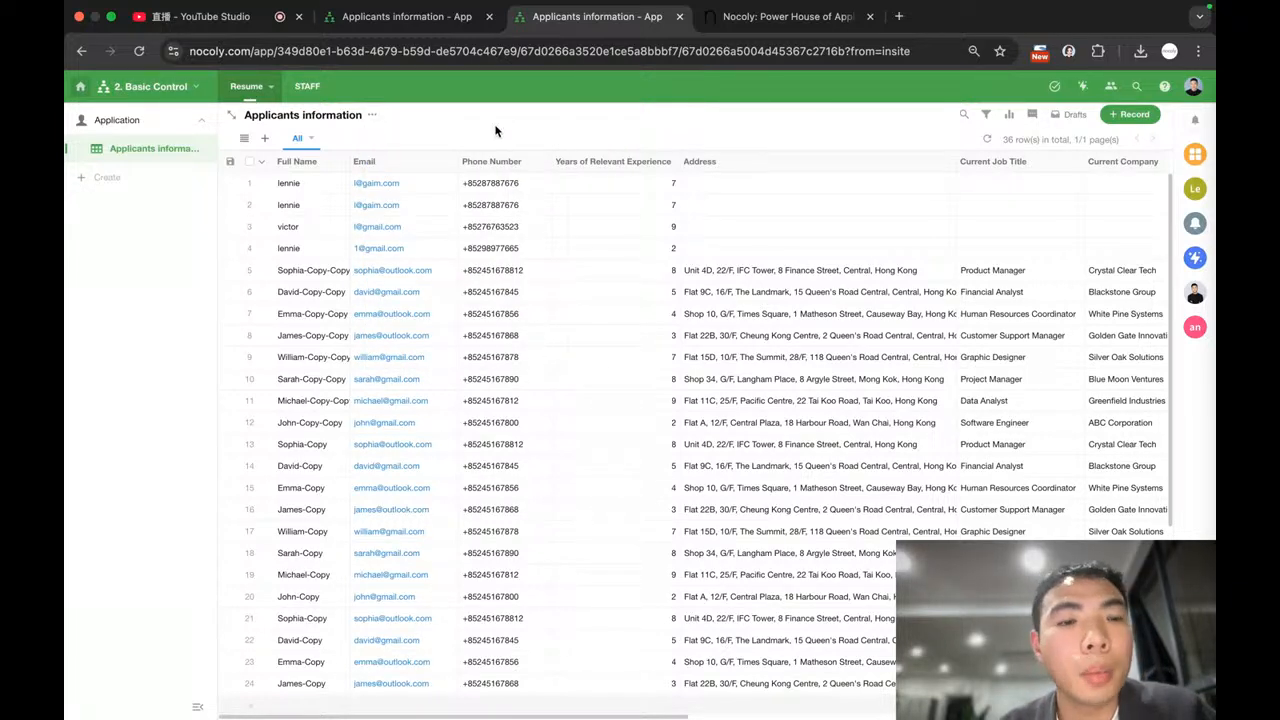
{"action": "left_click", "coordinate": [373, 117]}
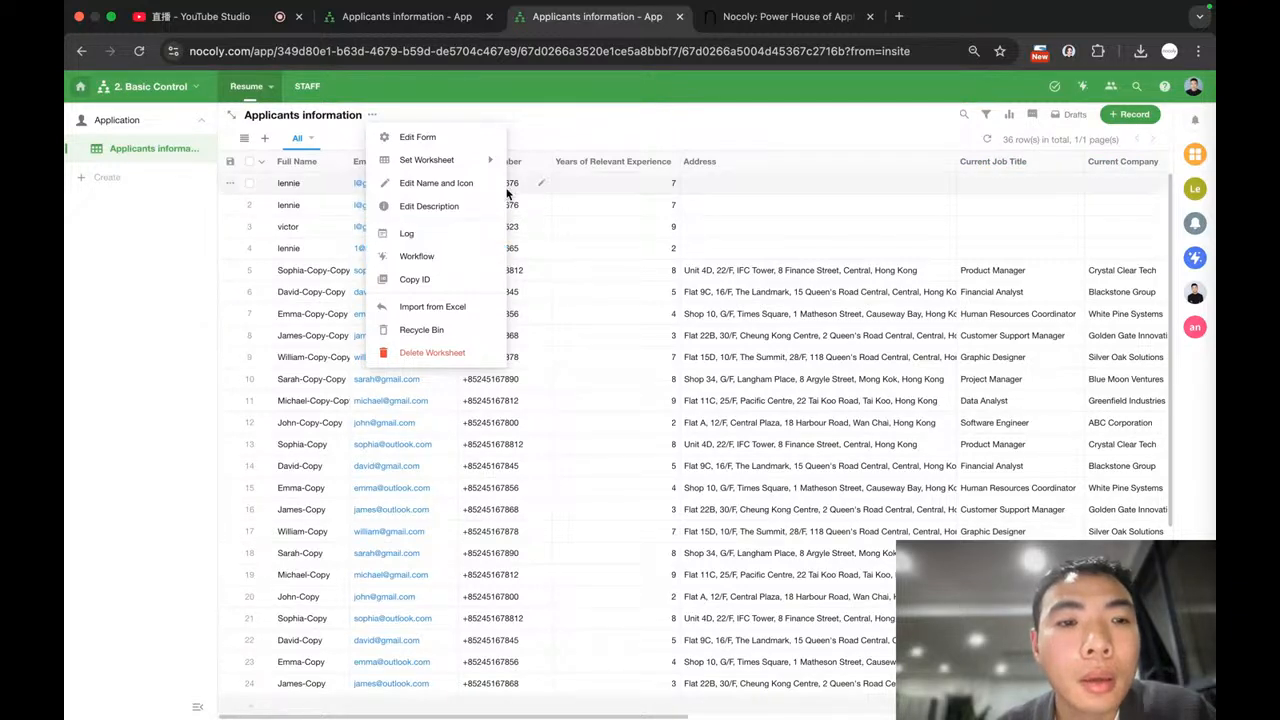
{"action": "left_click", "coordinate": [542, 140]}
{"action": "left_click", "coordinate": [372, 115]}
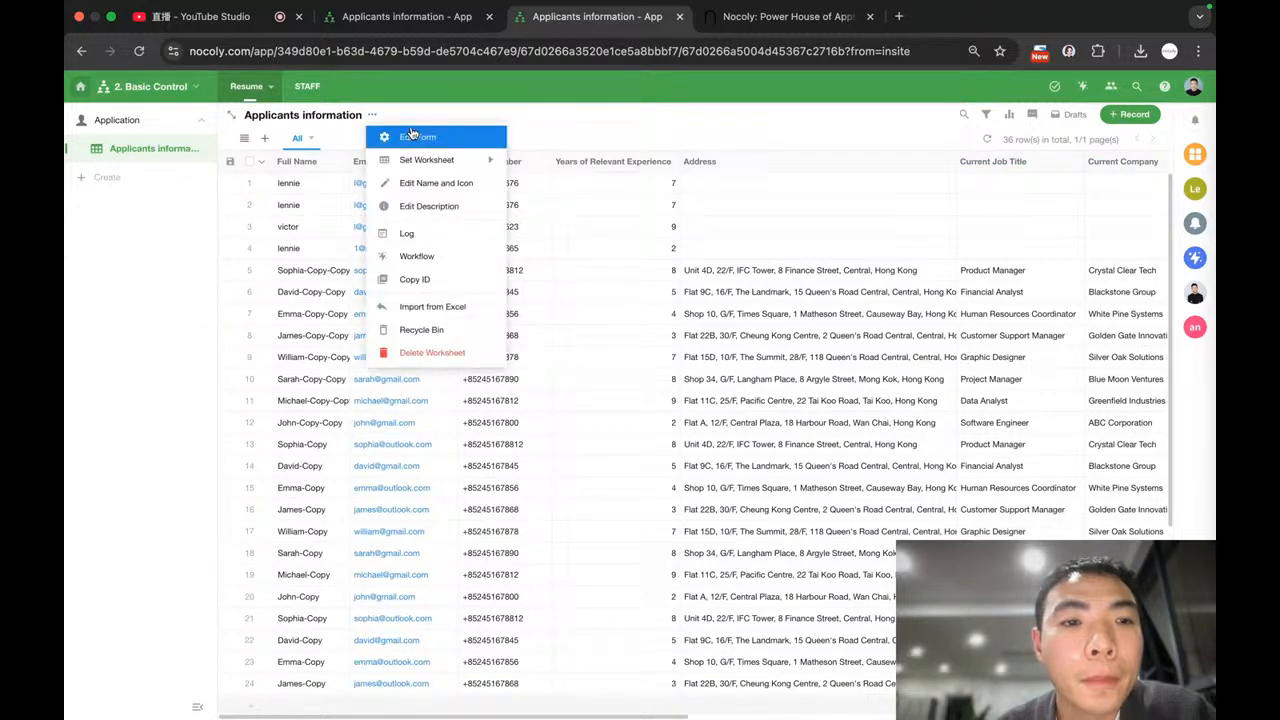
{"action": "left_click", "coordinate": [423, 137]}
{"action": "left_click", "coordinate": [593, 87]}
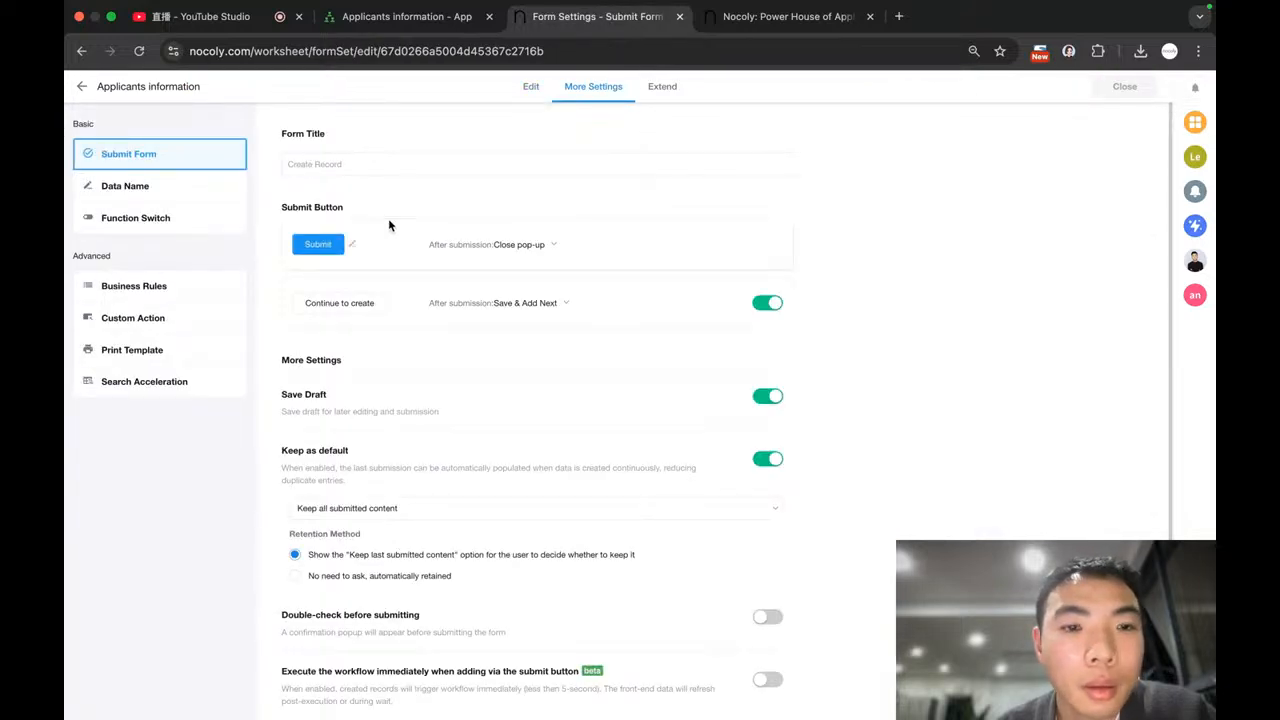
{"action": "left_click", "coordinate": [352, 249]}
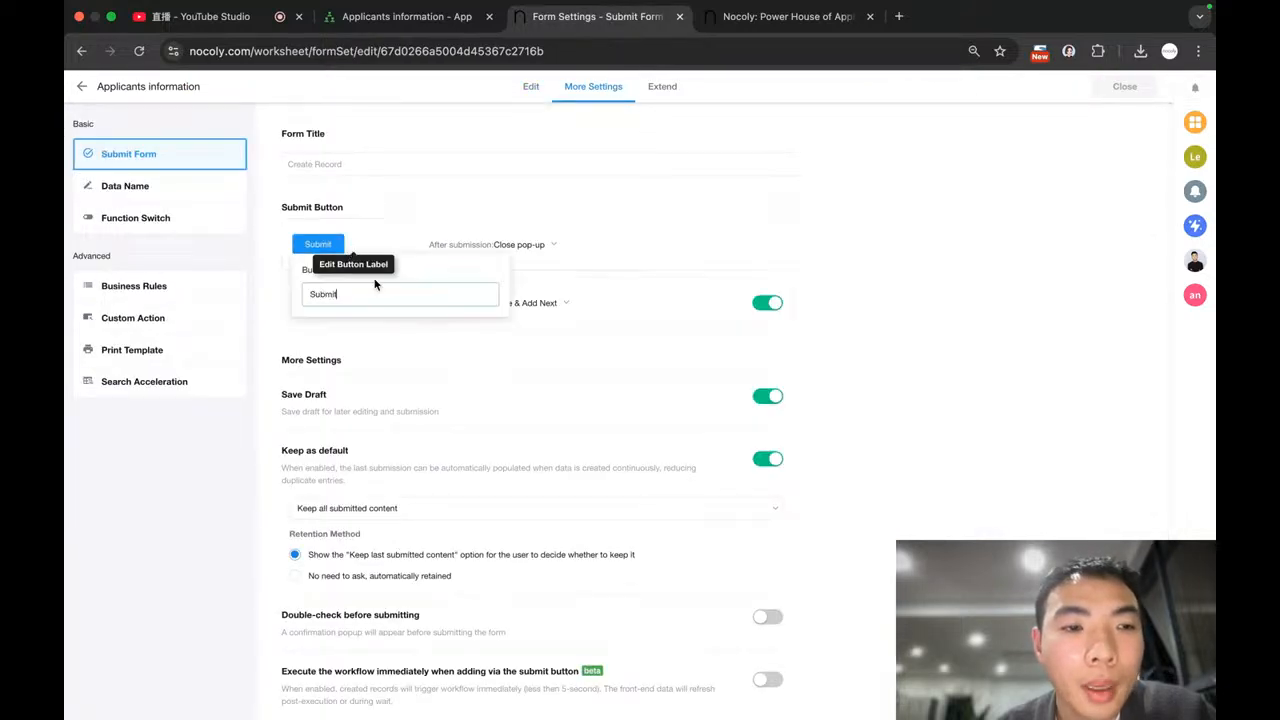
{"action": "left_click", "coordinate": [383, 206]}
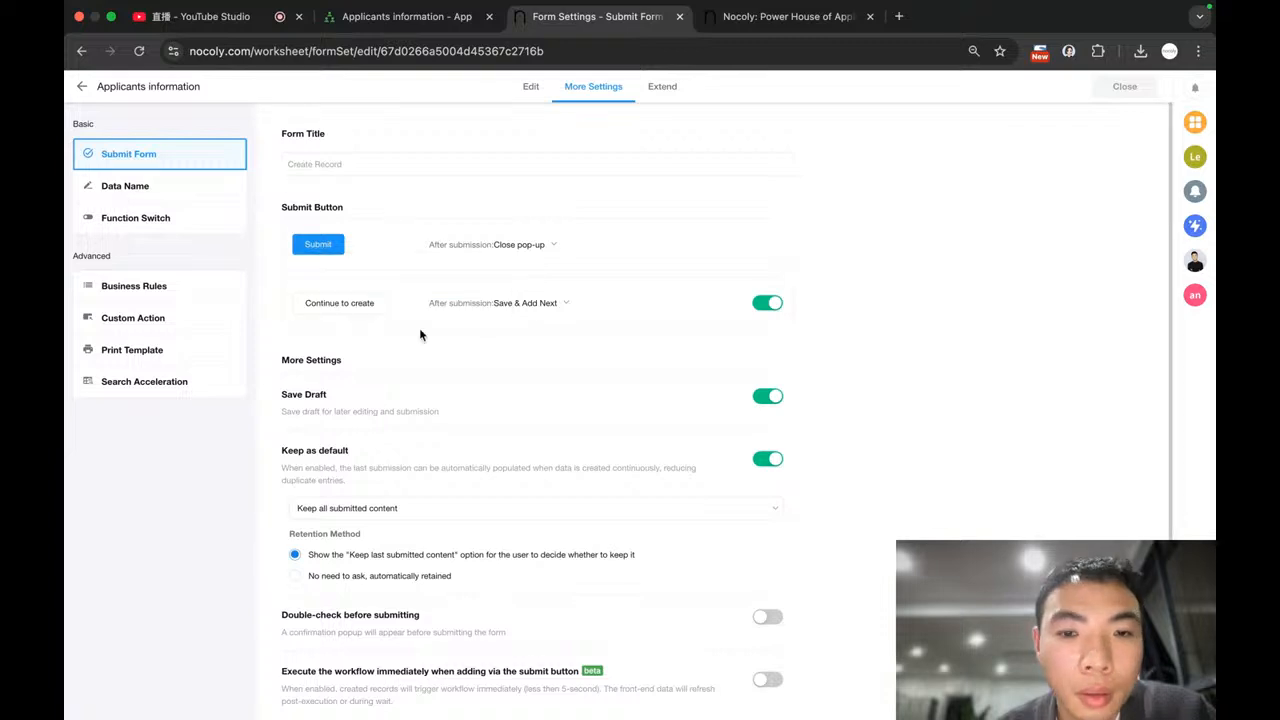
{"action": "left_click", "coordinate": [360, 167]}
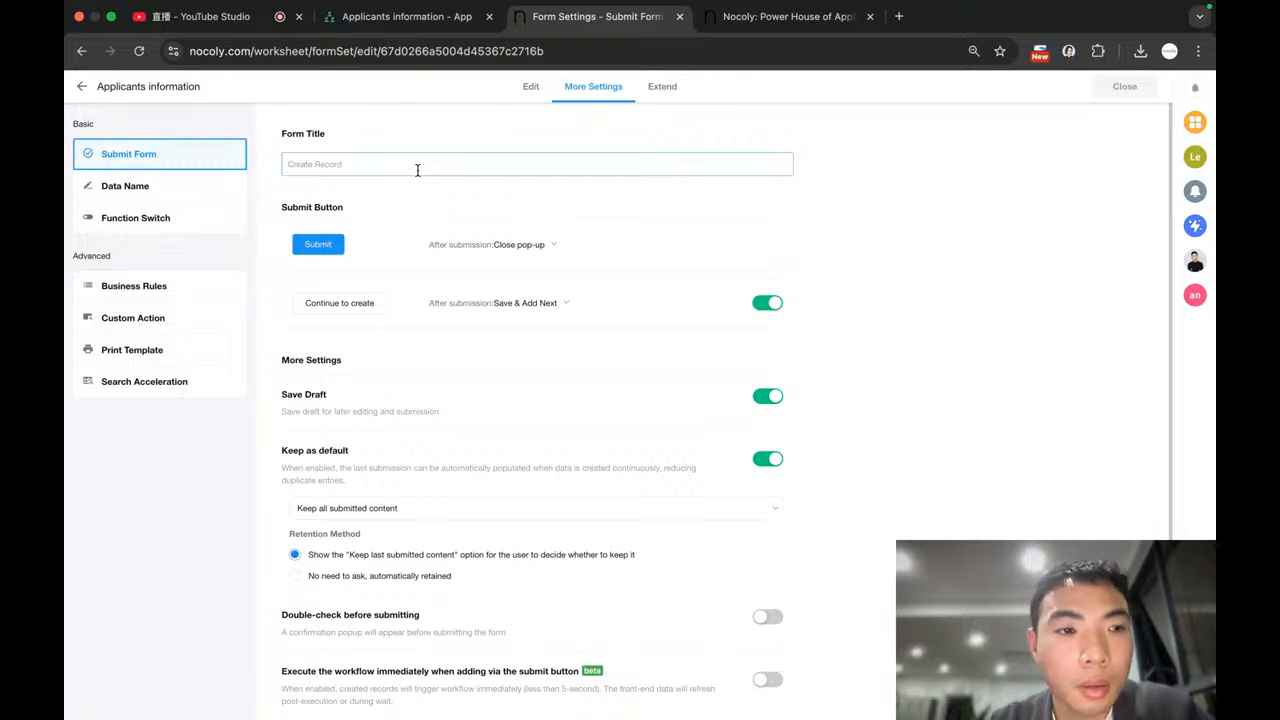
{"action": "scroll", "coordinate": [459, 192], "scroll_direction": "down", "scroll_amount": 1}
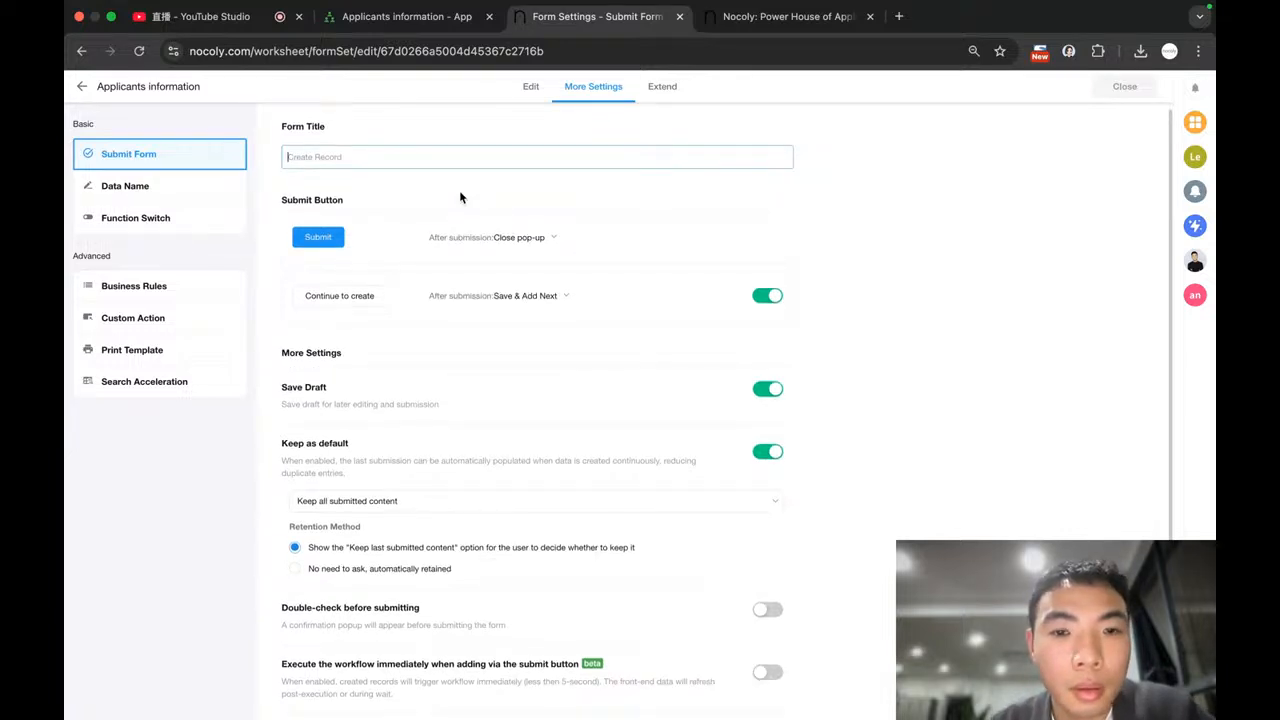
{"action": "scroll", "coordinate": [461, 196], "scroll_direction": "down", "scroll_amount": 1}
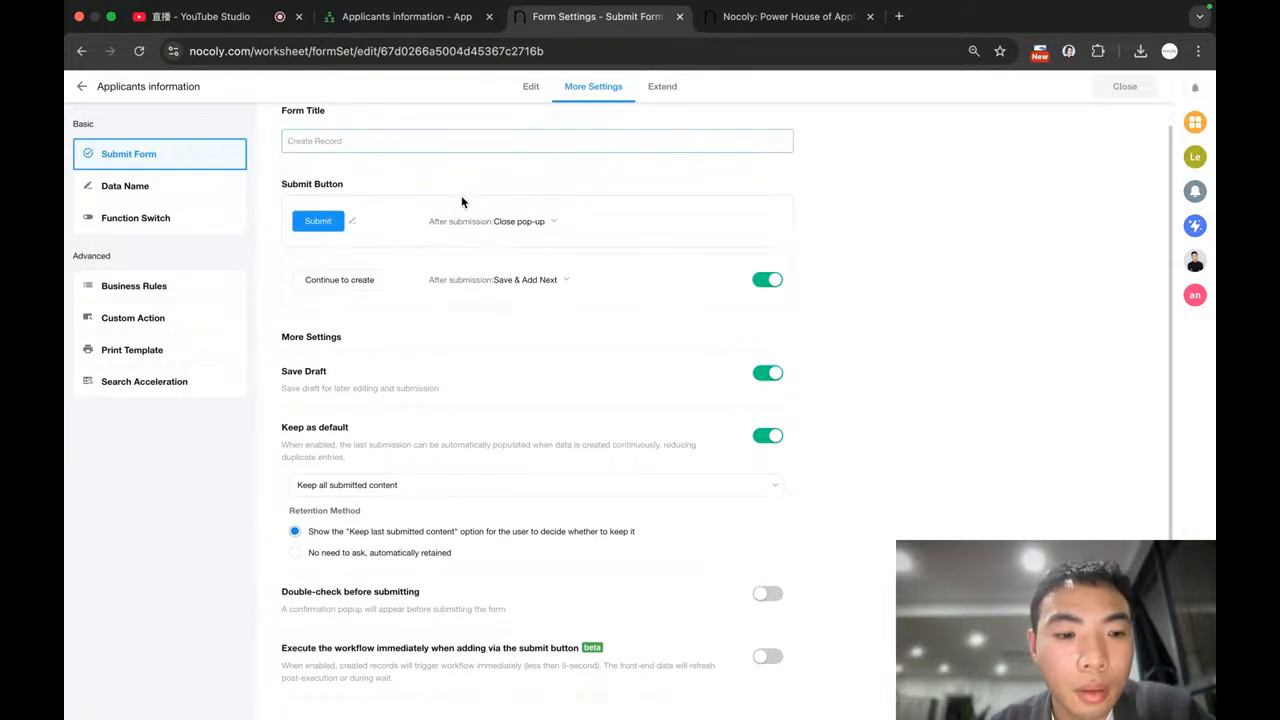
{"action": "scroll", "coordinate": [461, 196], "scroll_direction": "up", "scroll_amount": 1}
{"action": "scroll", "coordinate": [462, 198], "scroll_direction": "up", "scroll_amount": 1}
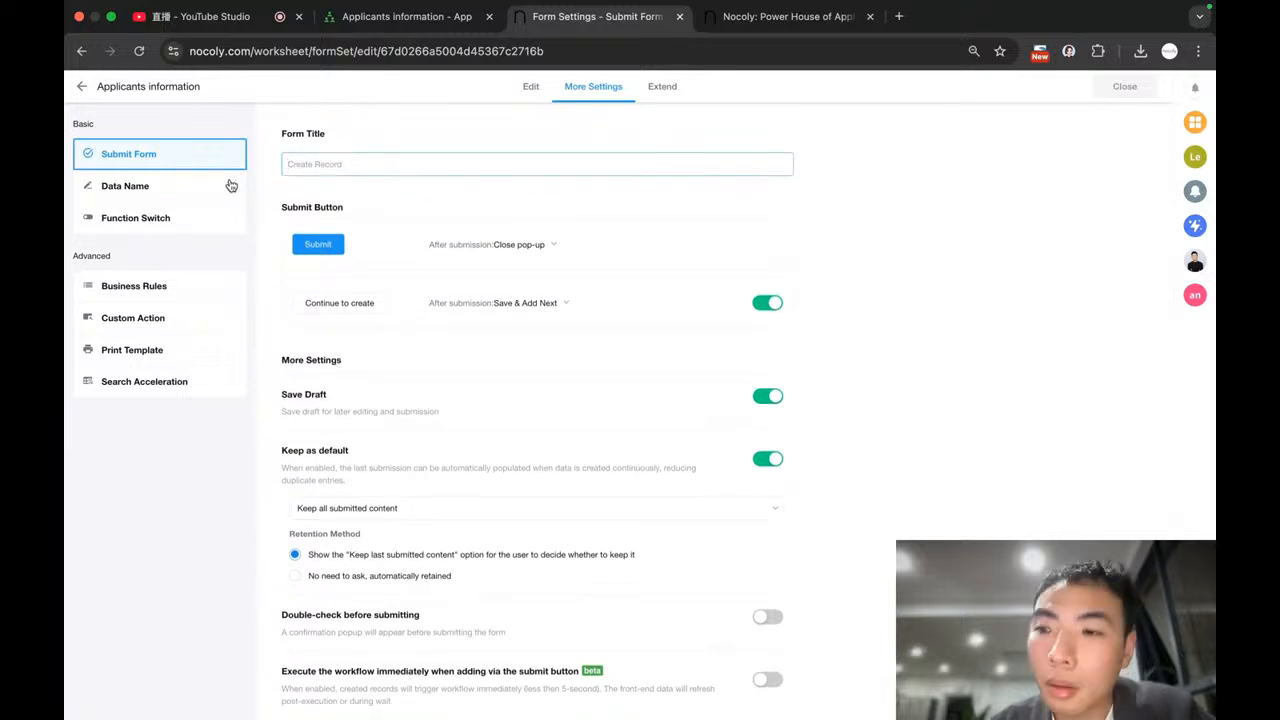
Step: Close the form settings, then open and dismiss the worksheet's ··· menu
{"action": "left_click", "coordinate": [1125, 88]}
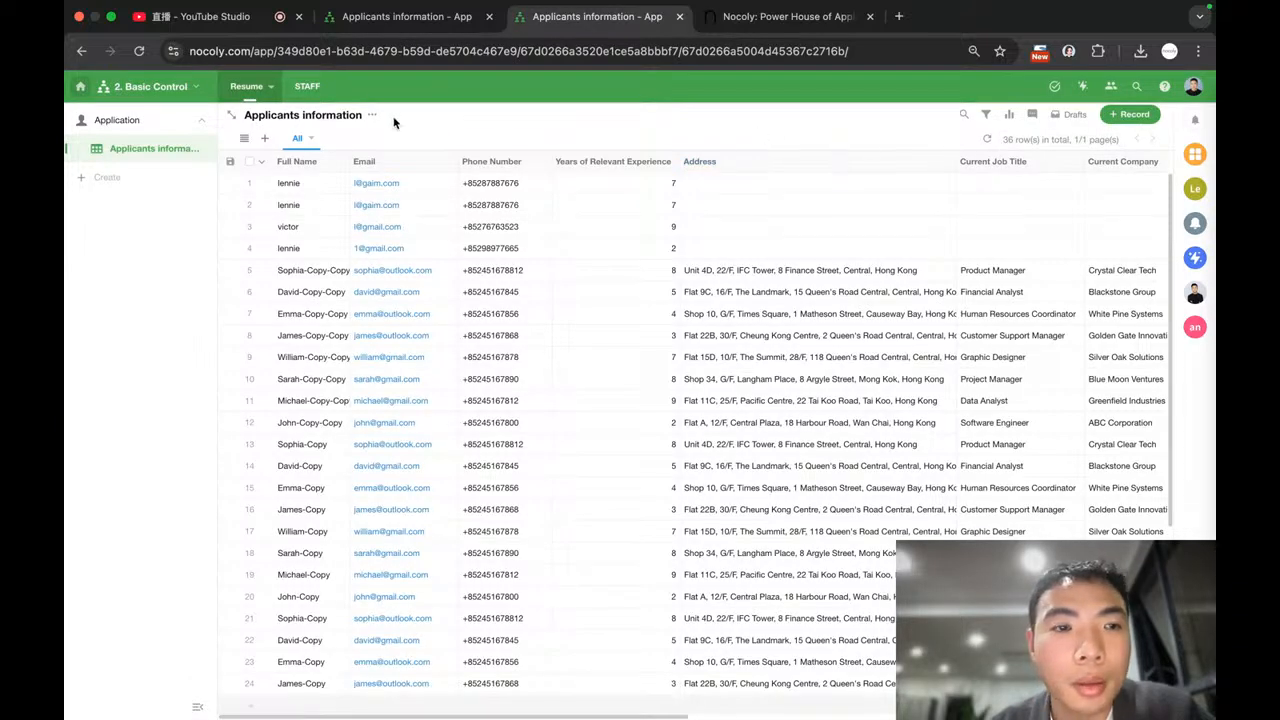
{"action": "left_click", "coordinate": [373, 117]}
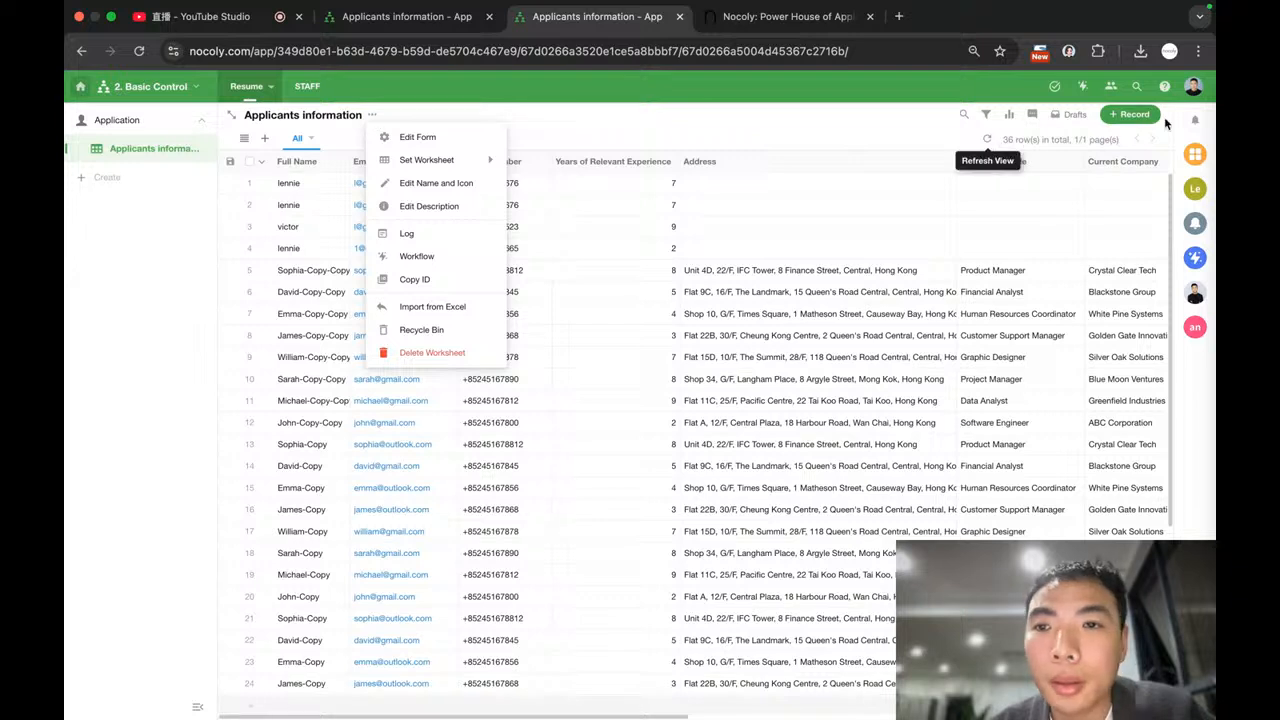
{"action": "left_click", "coordinate": [882, 133]}
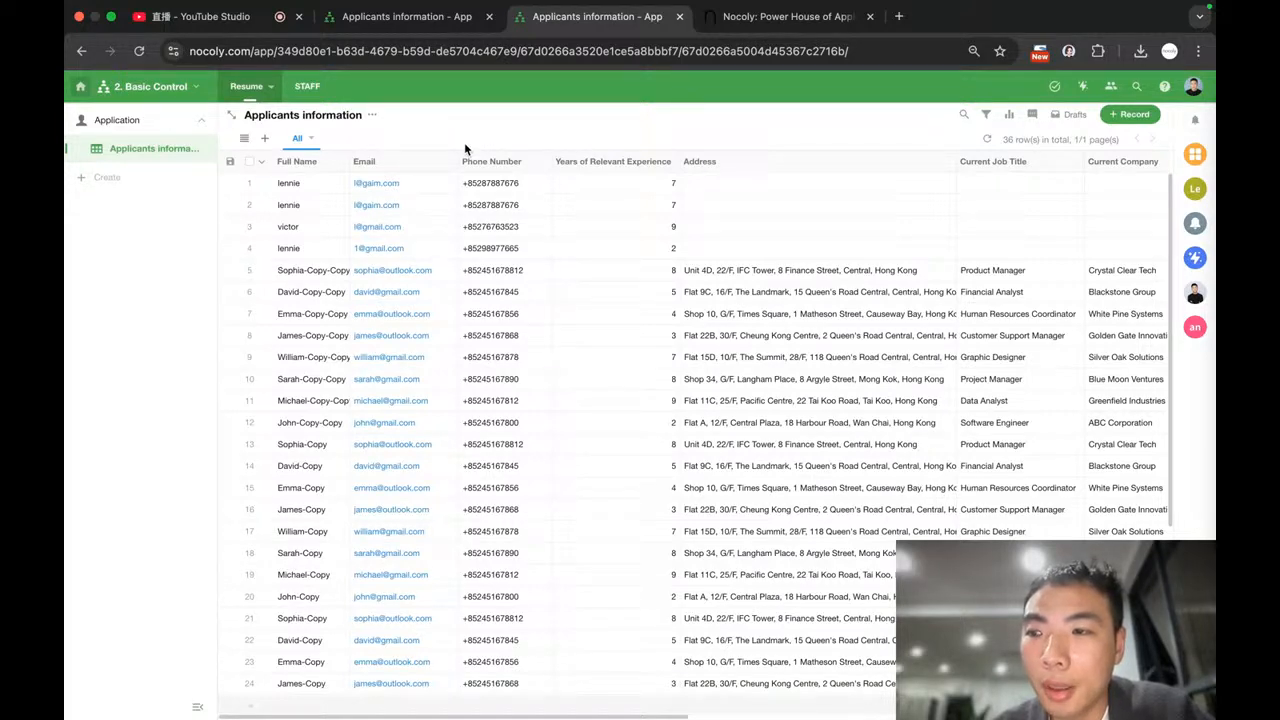
Step: Choose Edit Form from the worksheet's ··· menu and go to More Settings
{"action": "left_click", "coordinate": [372, 116]}
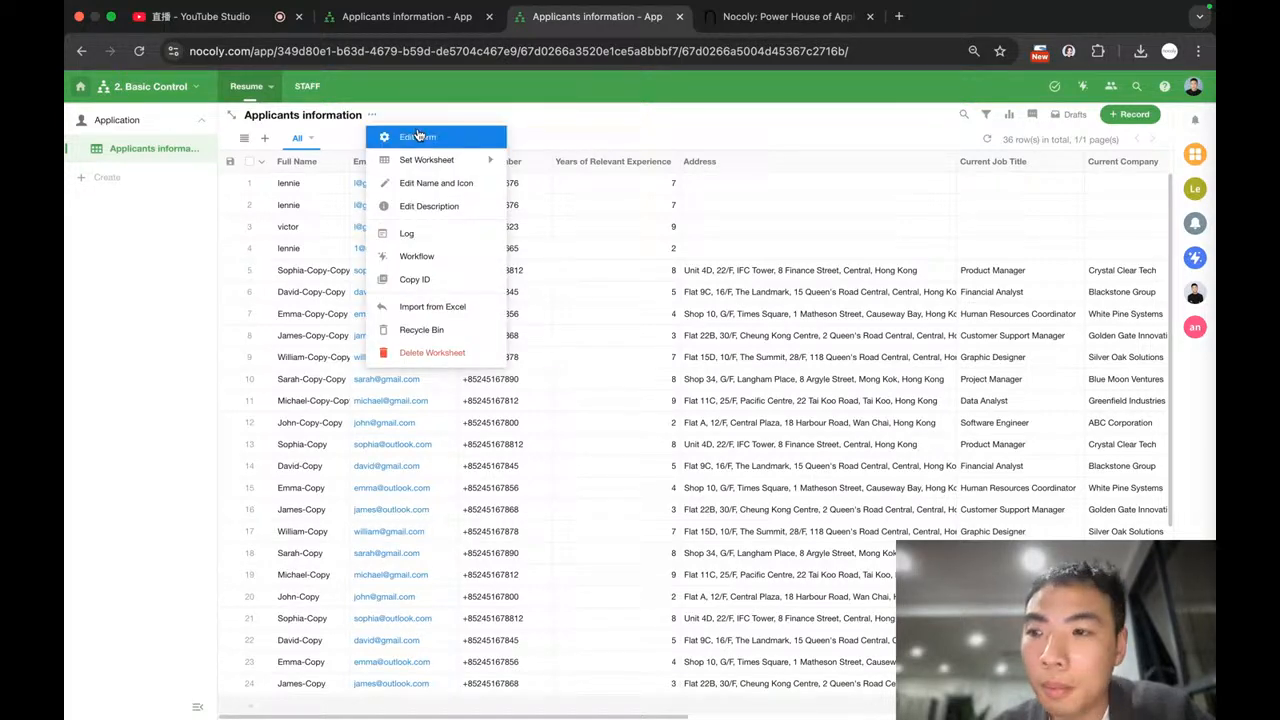
{"action": "left_click", "coordinate": [417, 136]}
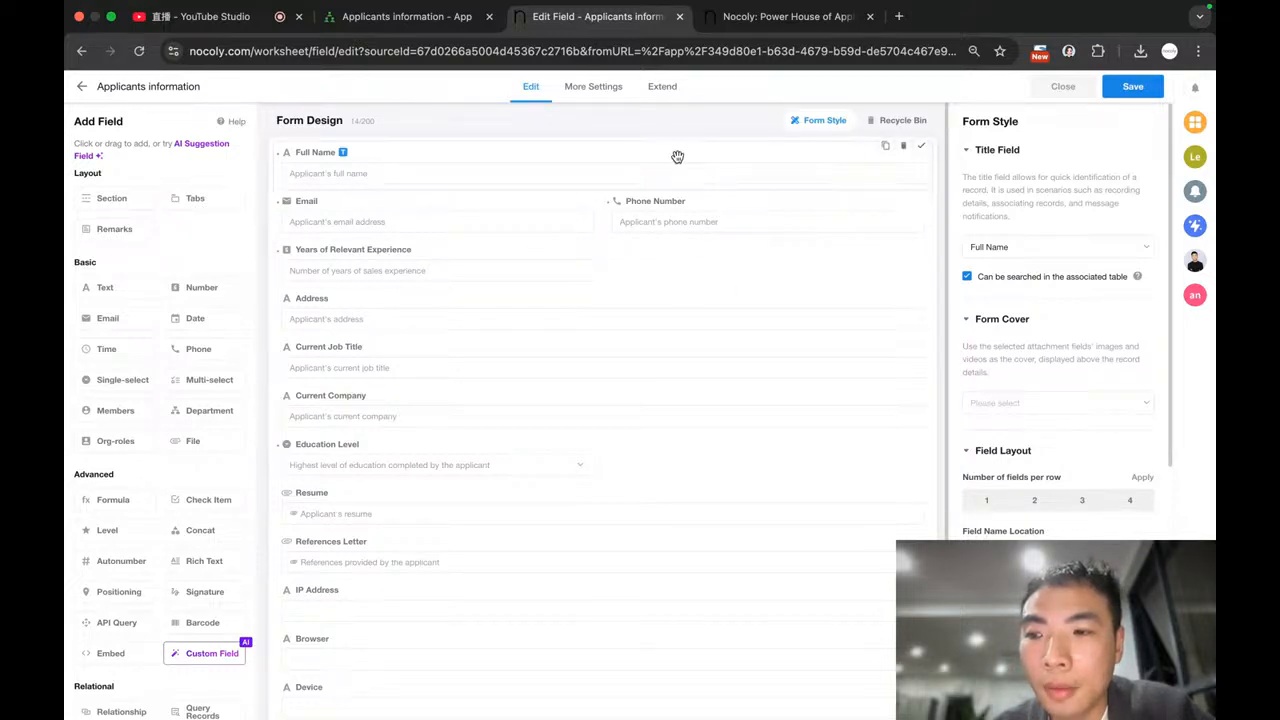
{"action": "left_click", "coordinate": [600, 90]}
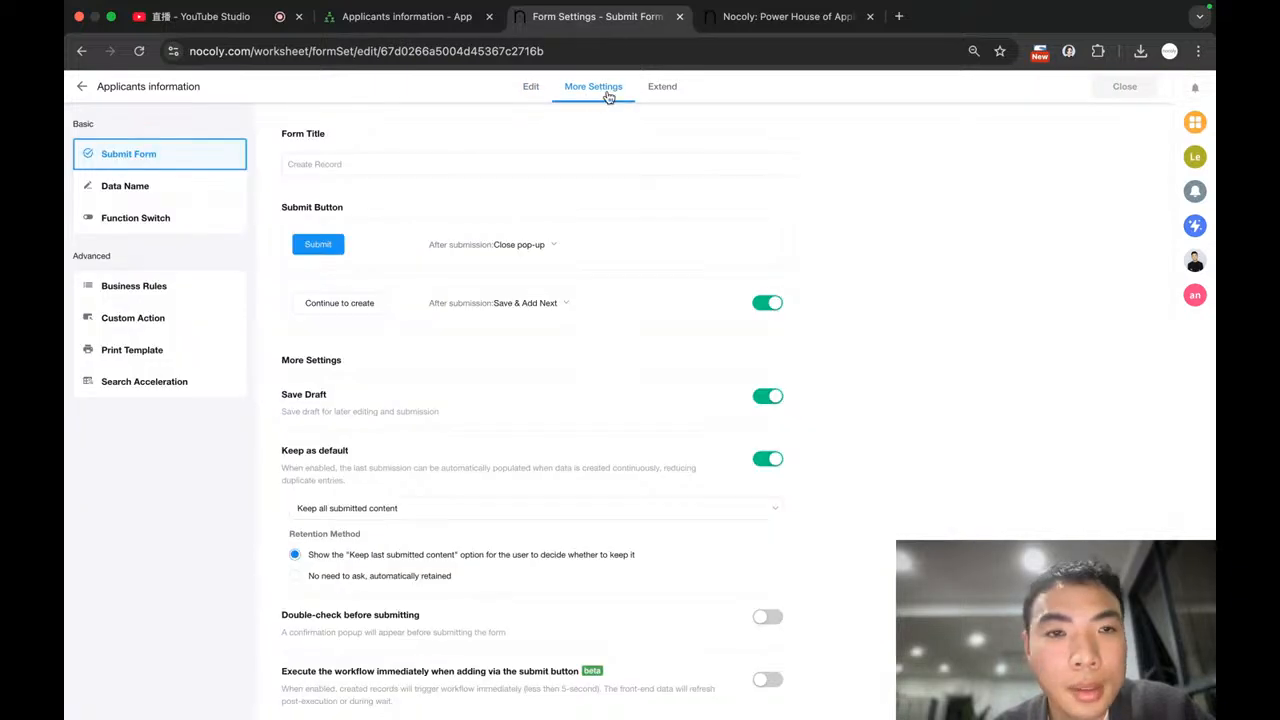
Step: In Function Switch, turn off the record-level Log feature for Applicants information
{"action": "left_click", "coordinate": [156, 223]}
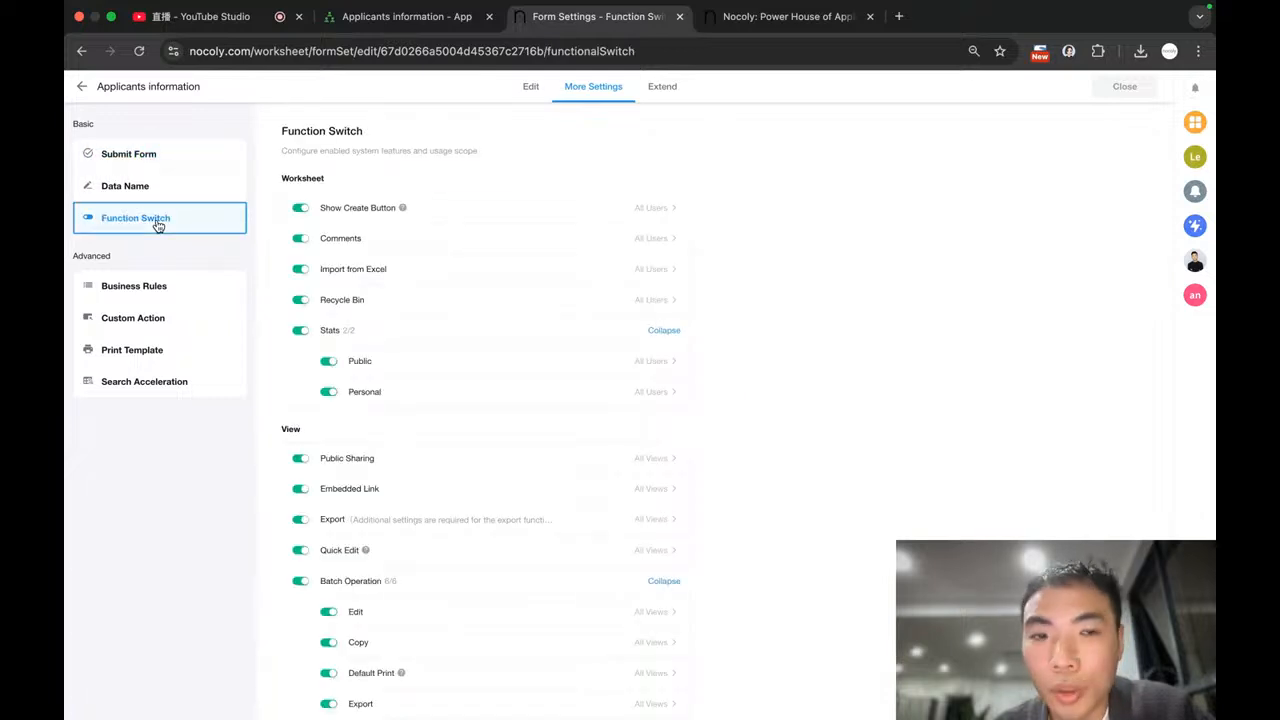
{"action": "scroll", "coordinate": [418, 338], "scroll_direction": "down", "scroll_amount": 2}
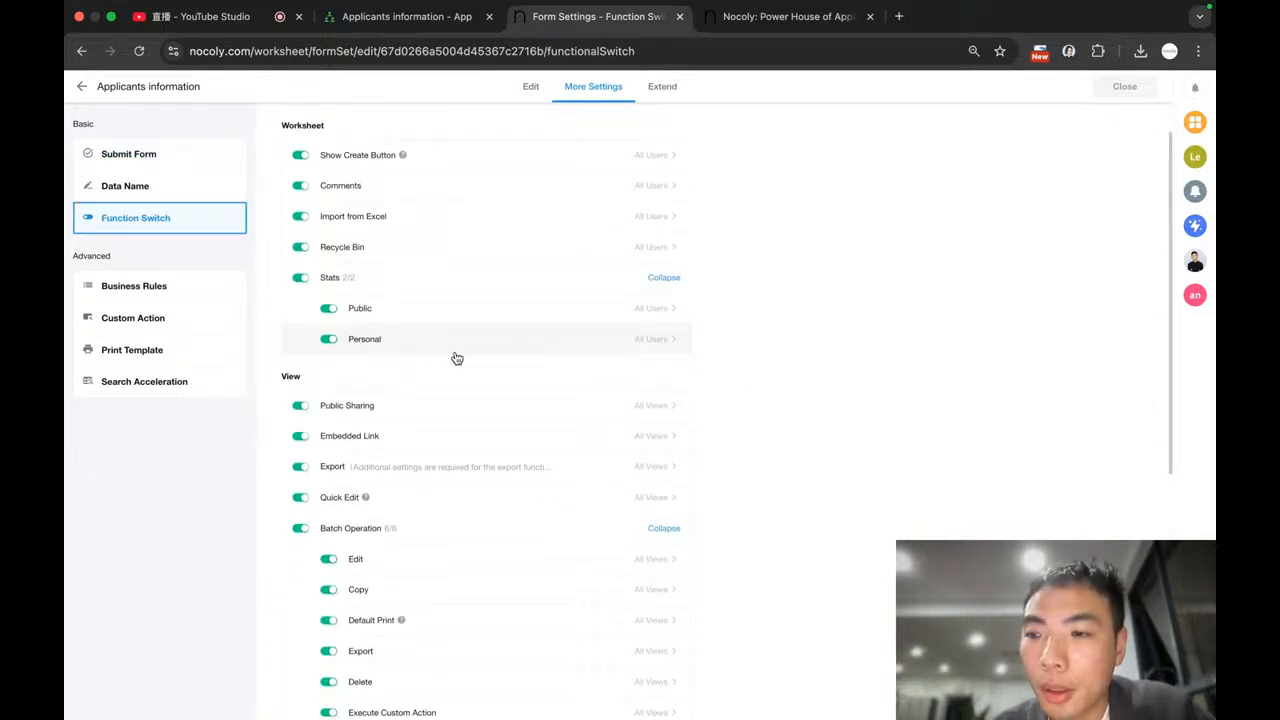
{"action": "scroll", "coordinate": [470, 362], "scroll_direction": "down", "scroll_amount": 4}
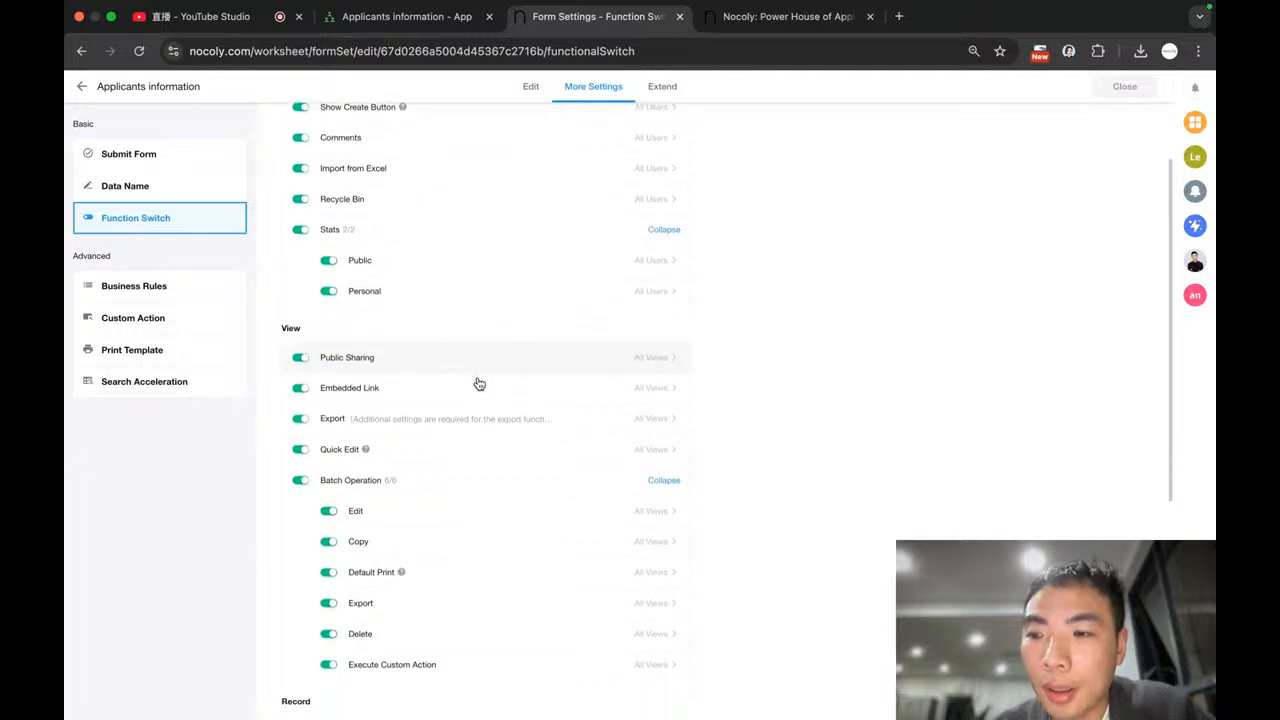
{"action": "scroll", "coordinate": [477, 380], "scroll_direction": "down", "scroll_amount": 2}
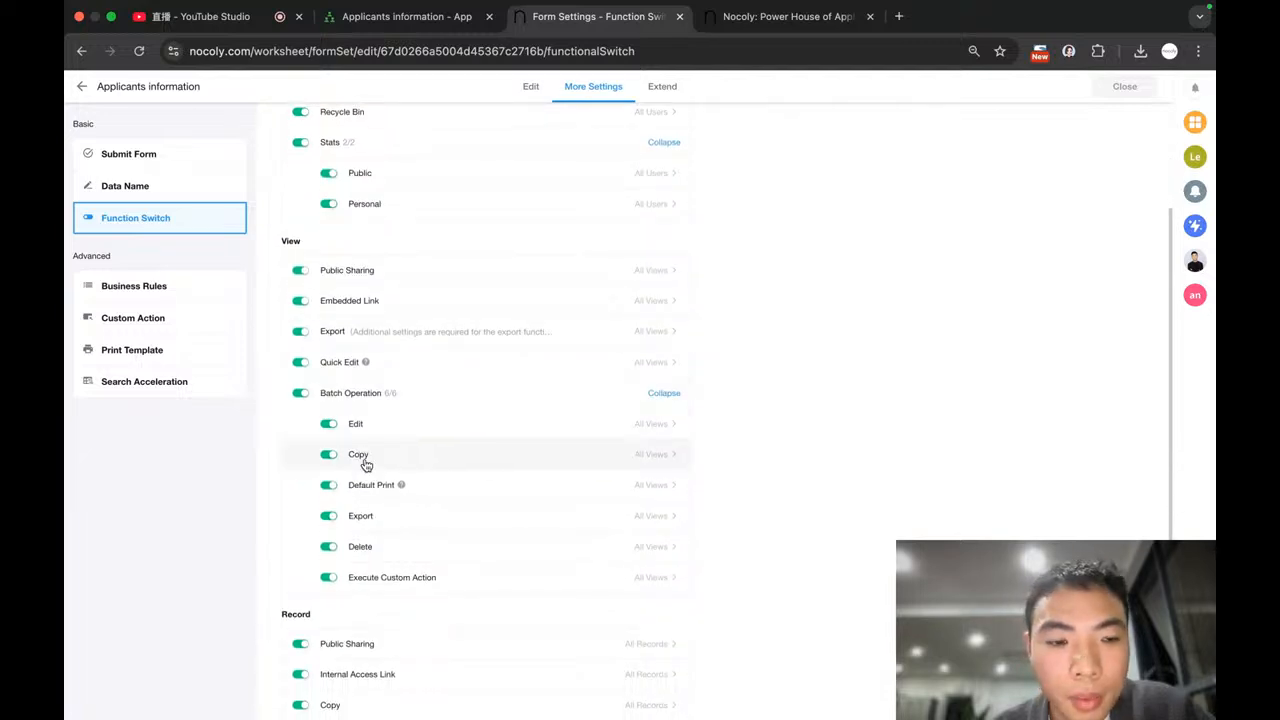
{"action": "scroll", "coordinate": [357, 448], "scroll_direction": "down", "scroll_amount": 7}
{"action": "scroll", "coordinate": [345, 478], "scroll_direction": "down", "scroll_amount": 2}
{"action": "scroll", "coordinate": [315, 505], "scroll_direction": "down", "scroll_amount": 2}
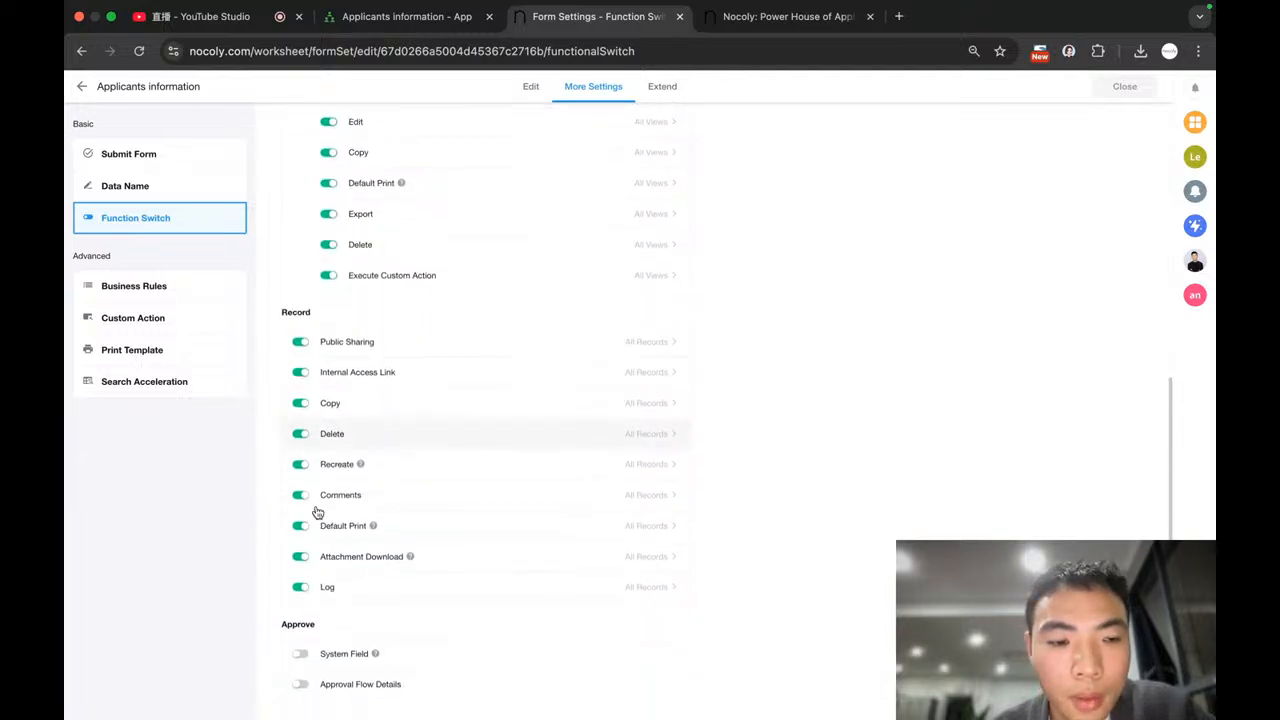
{"action": "left_click", "coordinate": [301, 588]}
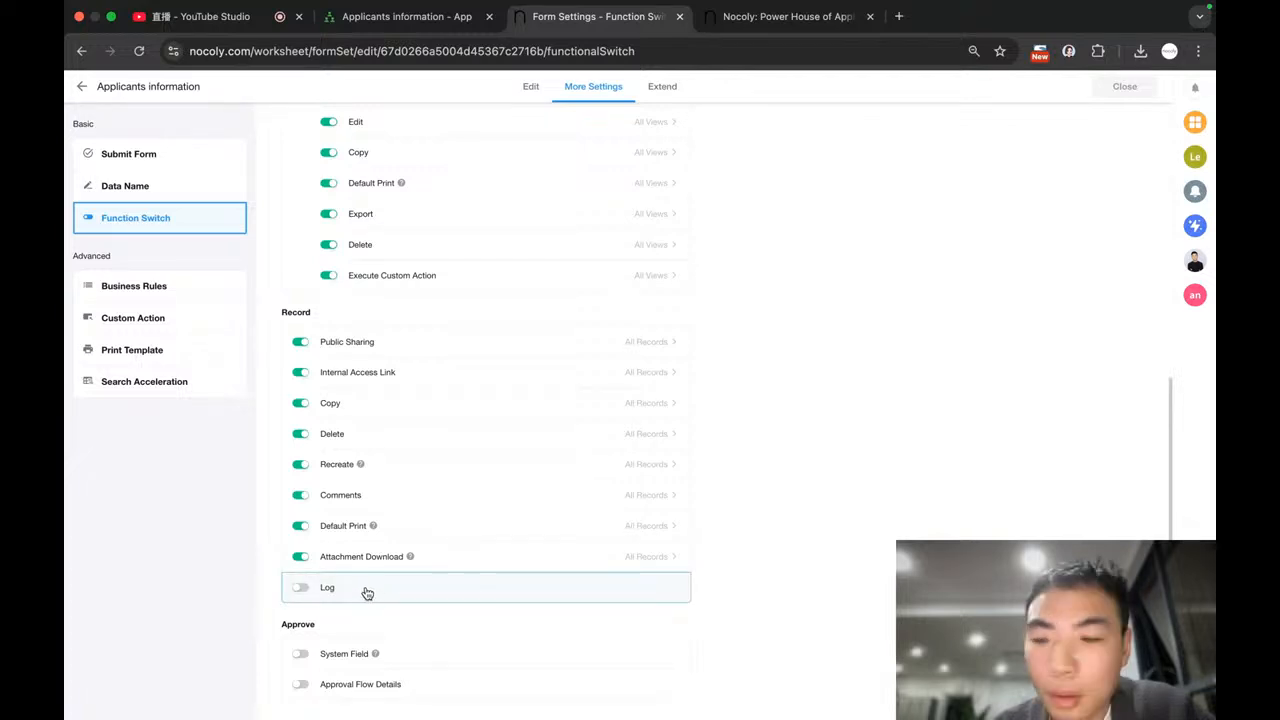
Step: Turn off record Comments as well and close the form settings
{"action": "scroll", "coordinate": [385, 585], "scroll_direction": "up", "scroll_amount": 1}
{"action": "scroll", "coordinate": [374, 506], "scroll_direction": "up", "scroll_amount": 1}
{"action": "scroll", "coordinate": [374, 506], "scroll_direction": "down", "scroll_amount": 1}
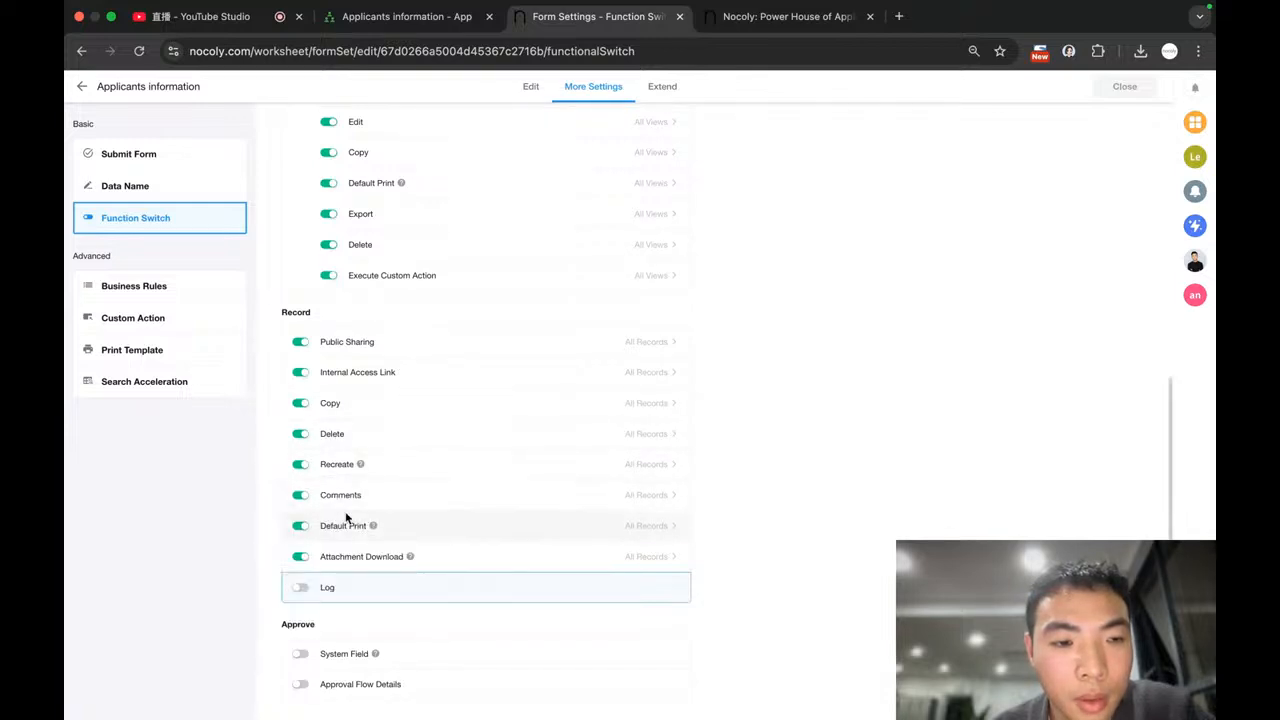
{"action": "left_click", "coordinate": [302, 496]}
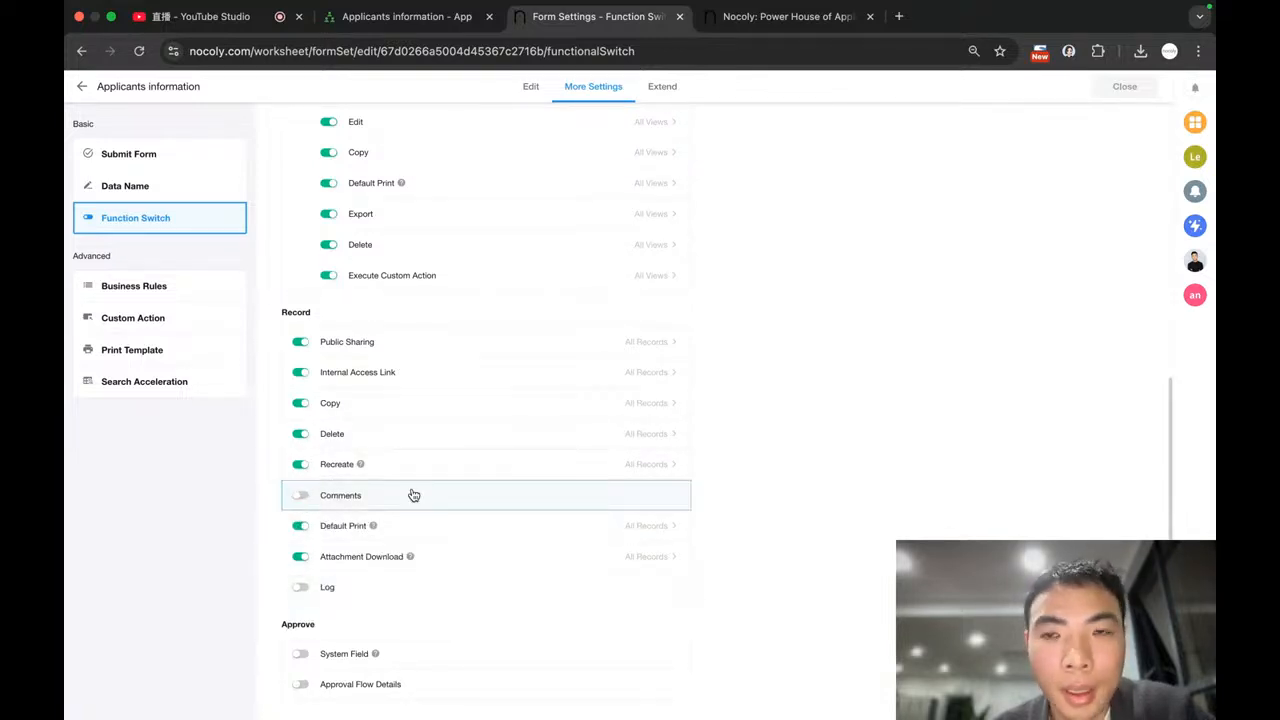
{"action": "scroll", "coordinate": [686, 314], "scroll_direction": "up", "scroll_amount": 5}
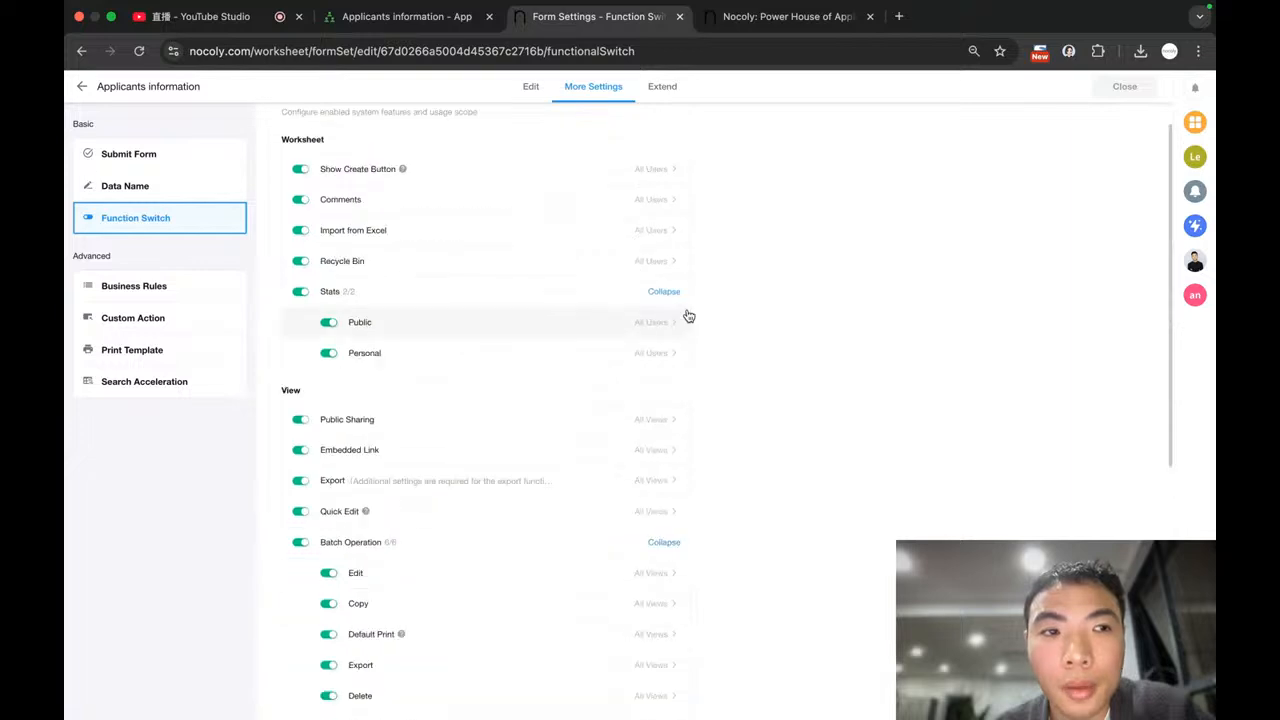
{"action": "left_click", "coordinate": [1125, 87]}
{"action": "left_click", "coordinate": [891, 250]}
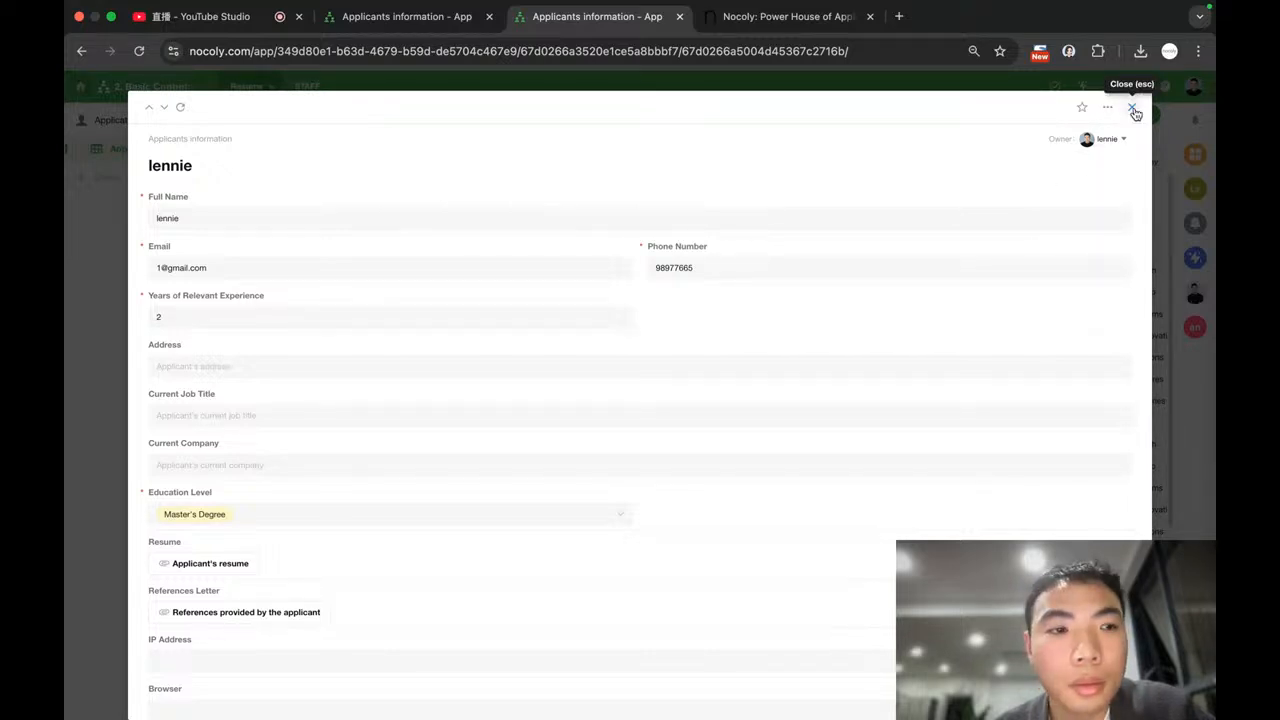
{"action": "left_click", "coordinate": [1134, 110]}
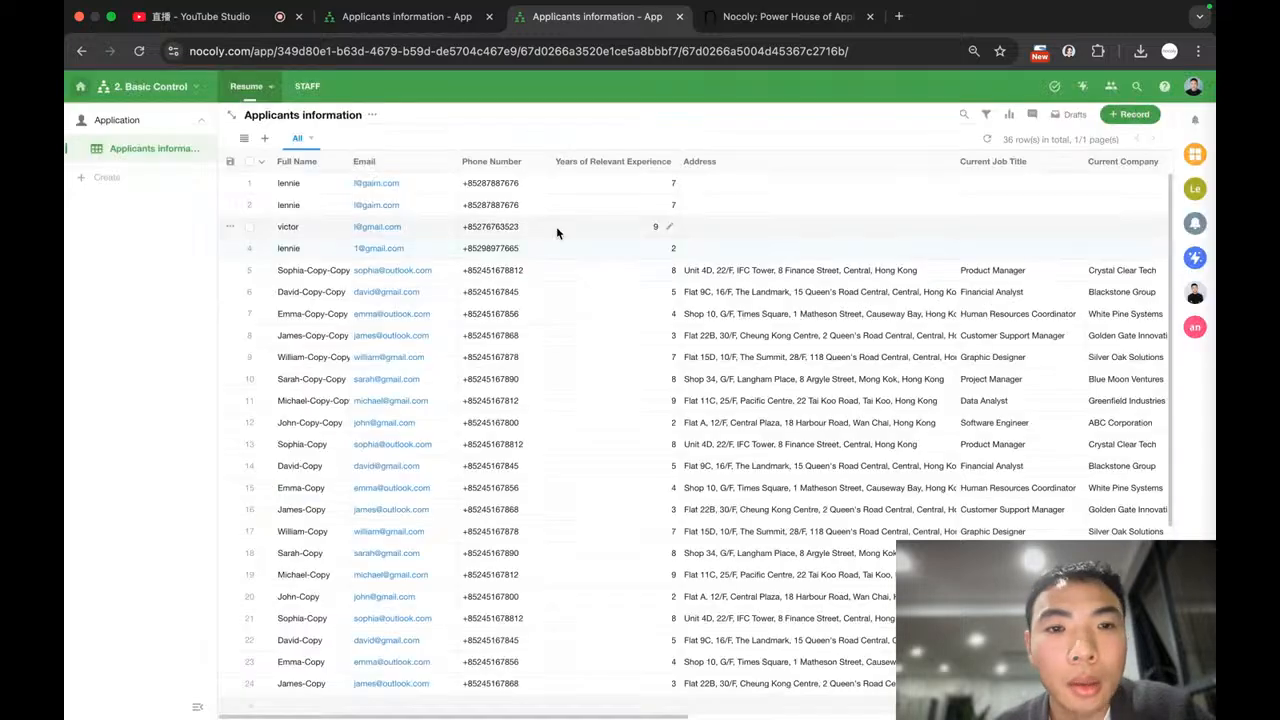
Step: Open the Applicants information form editor at More Settings > Submit Form
{"action": "left_click", "coordinate": [371, 118]}
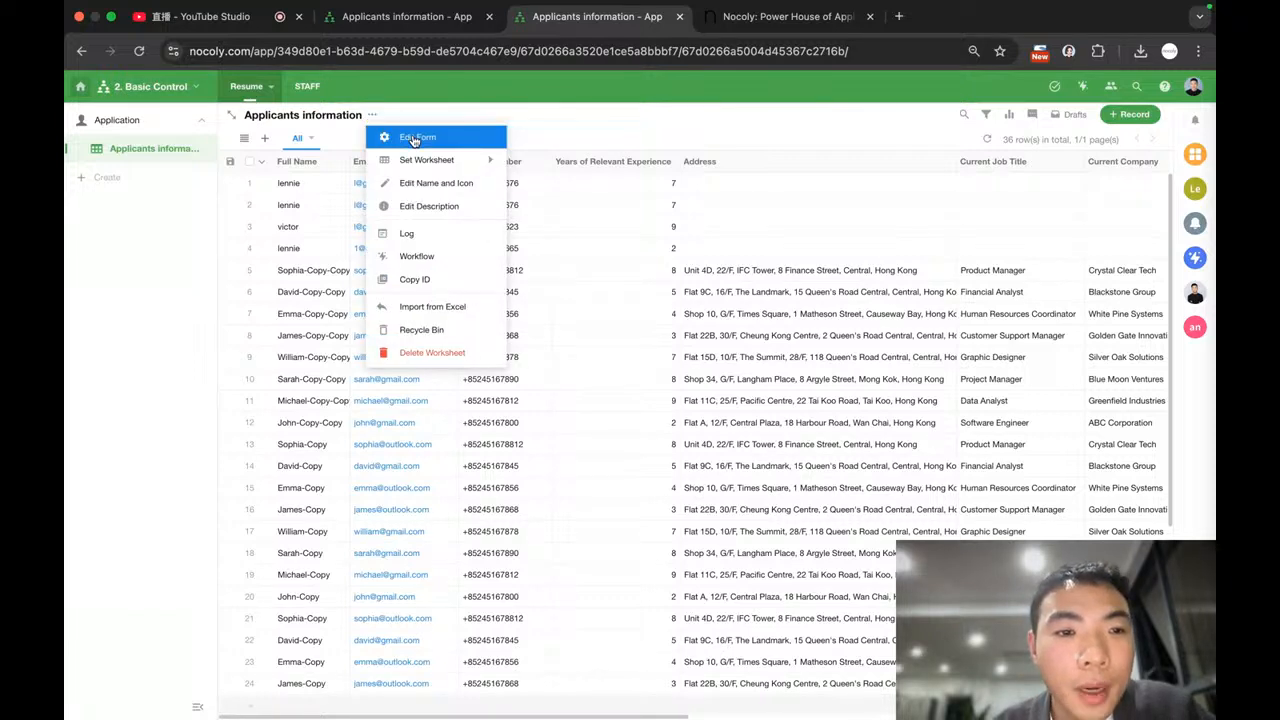
{"action": "left_click", "coordinate": [436, 139]}
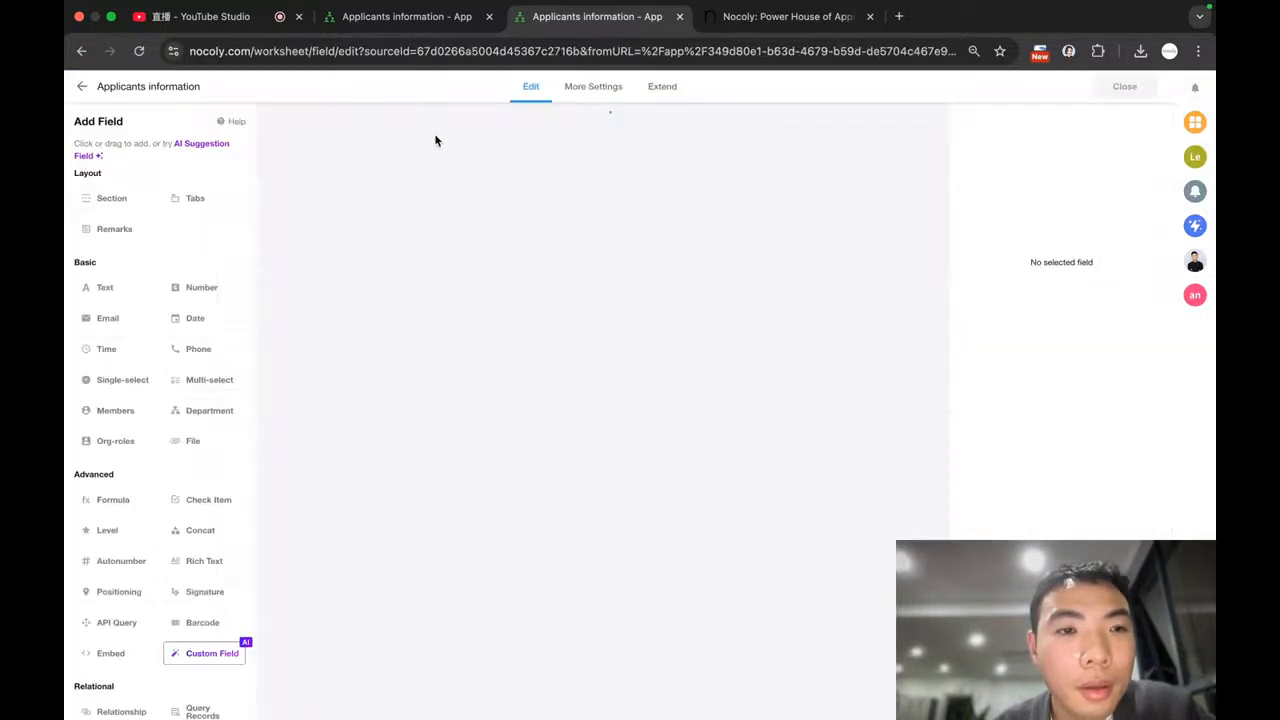
{"action": "left_click", "coordinate": [603, 95]}
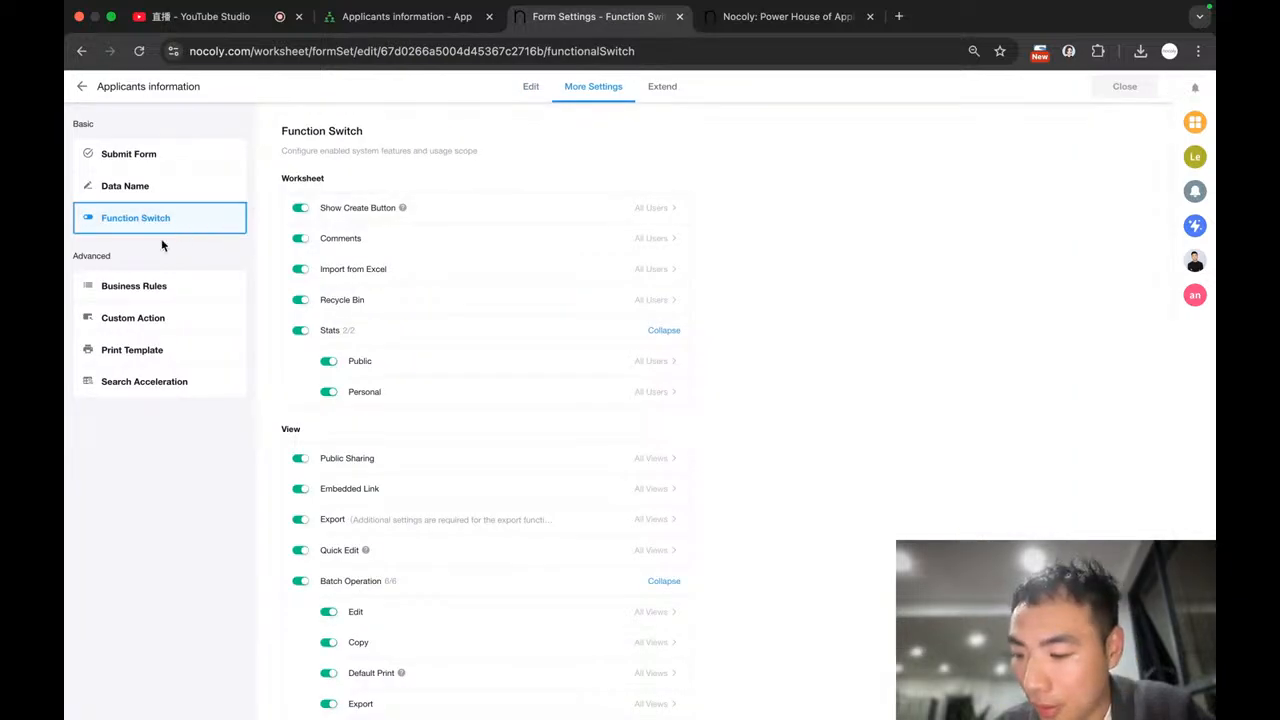
{"action": "left_click", "coordinate": [176, 160]}
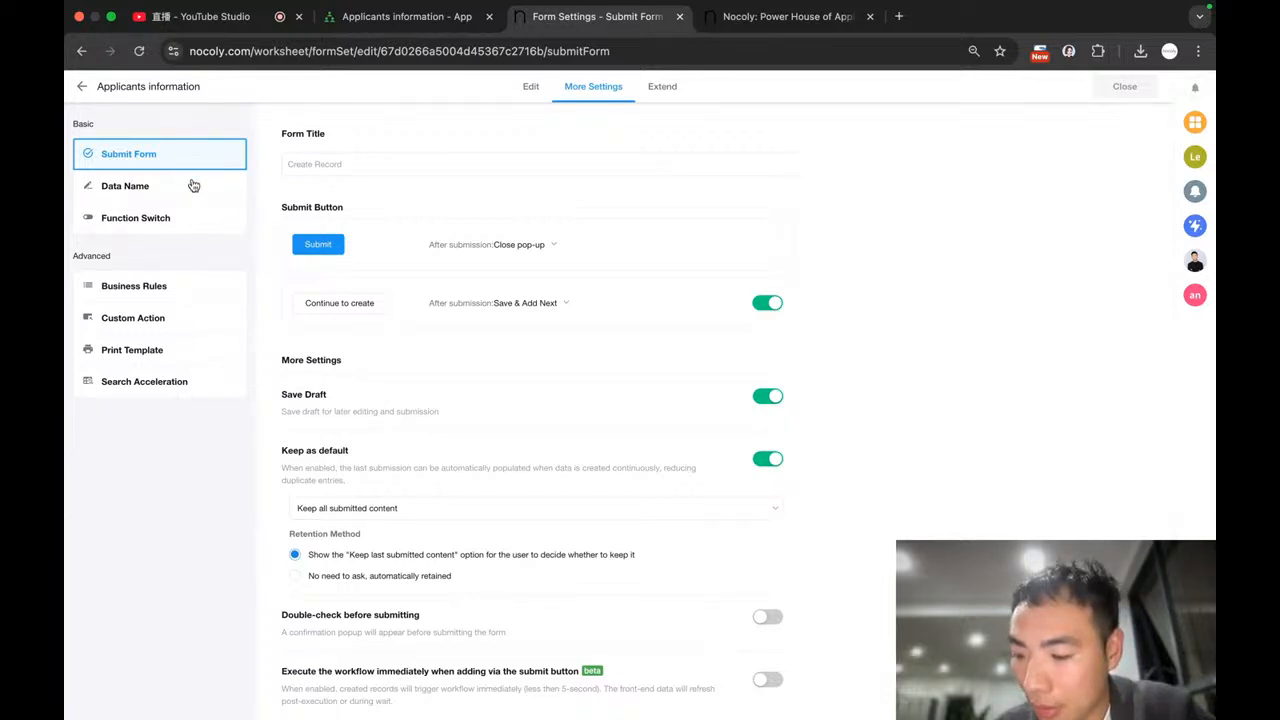
Step: Set the Data Name record button label to 'ADD RESUME' and close the form settings
{"action": "left_click", "coordinate": [199, 190]}
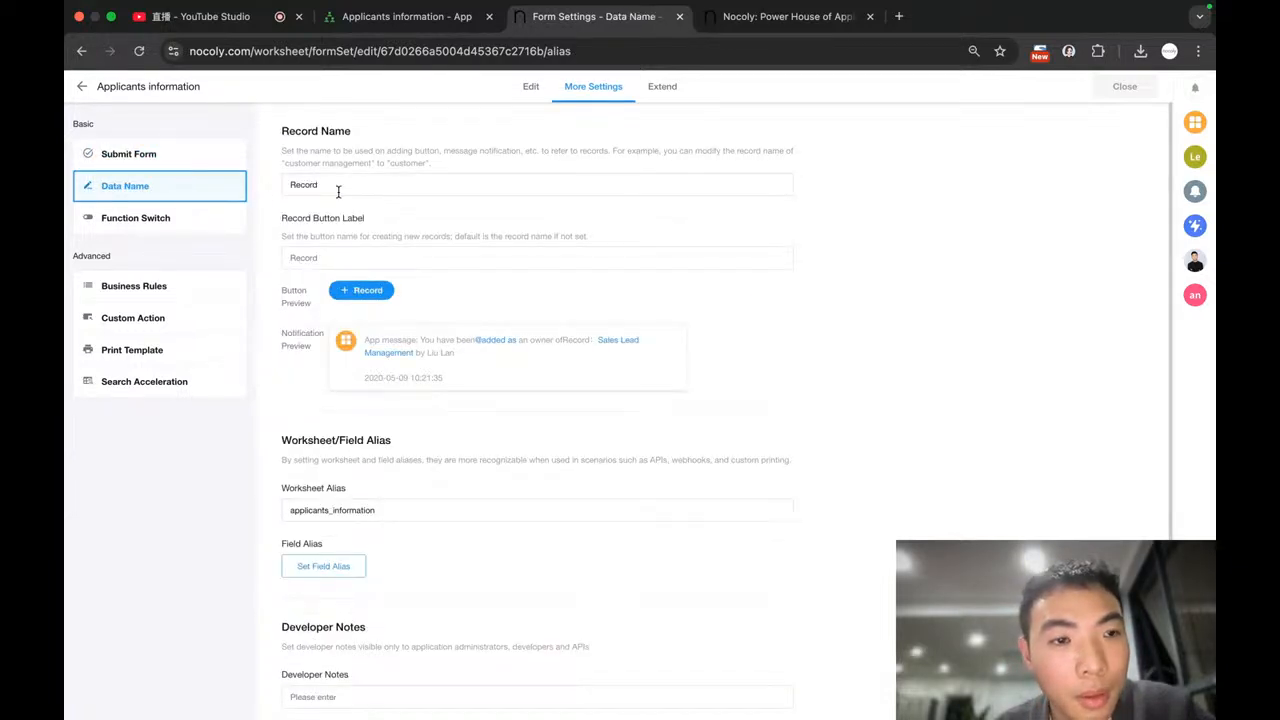
{"action": "scroll", "coordinate": [380, 246], "scroll_direction": "down", "scroll_amount": 1}
{"action": "scroll", "coordinate": [432, 274], "scroll_direction": "down", "scroll_amount": 1}
{"action": "left_click", "coordinate": [326, 241]}
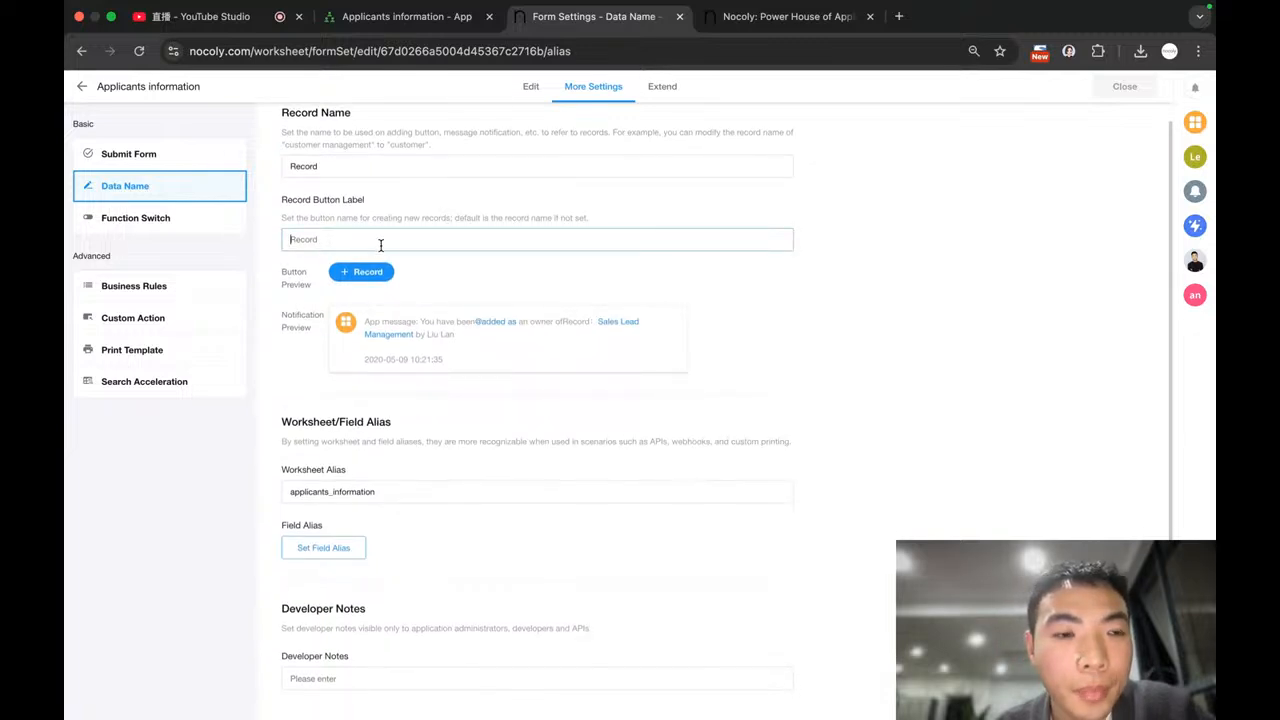
{"action": "scroll", "coordinate": [378, 244], "scroll_direction": "down", "scroll_amount": 1}
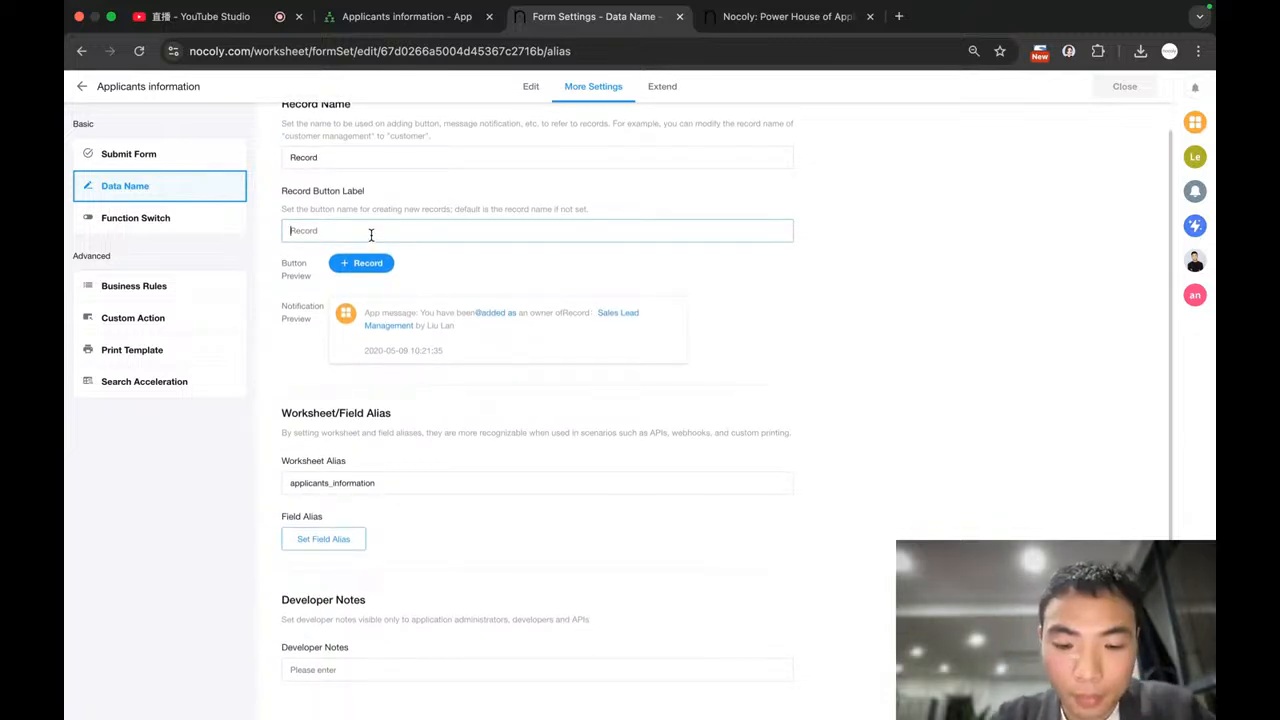
{"action": "key", "text": "Caps_Lock"}
{"action": "type", "text": "ADD"}
{"action": "key", "text": "Caps_Lock"}
{"action": "type", "text": "rus"}
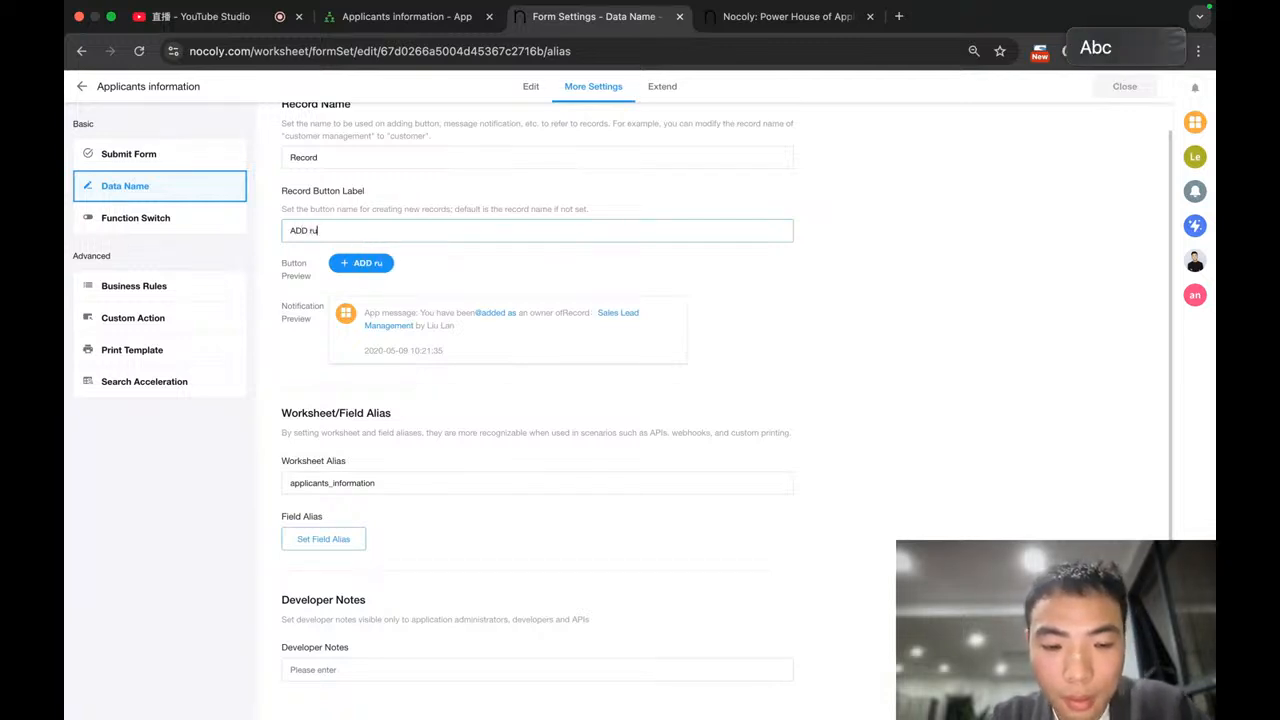
{"action": "key", "text": "BackSpace"}
{"action": "key", "text": "BackSpace"}
{"action": "key", "text": "BackSpace"}
{"action": "key", "text": "BackSpace"}
{"action": "key", "text": "Caps_Lock"}
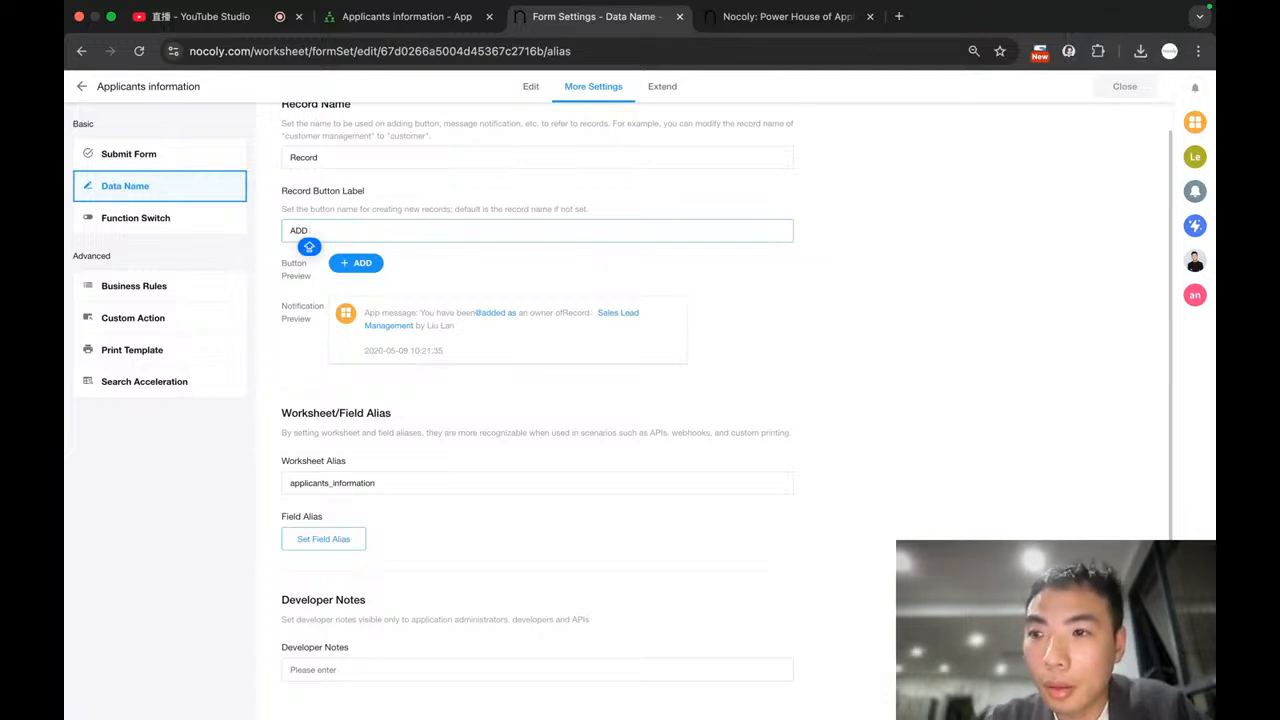
{"action": "type", "text": "R"}
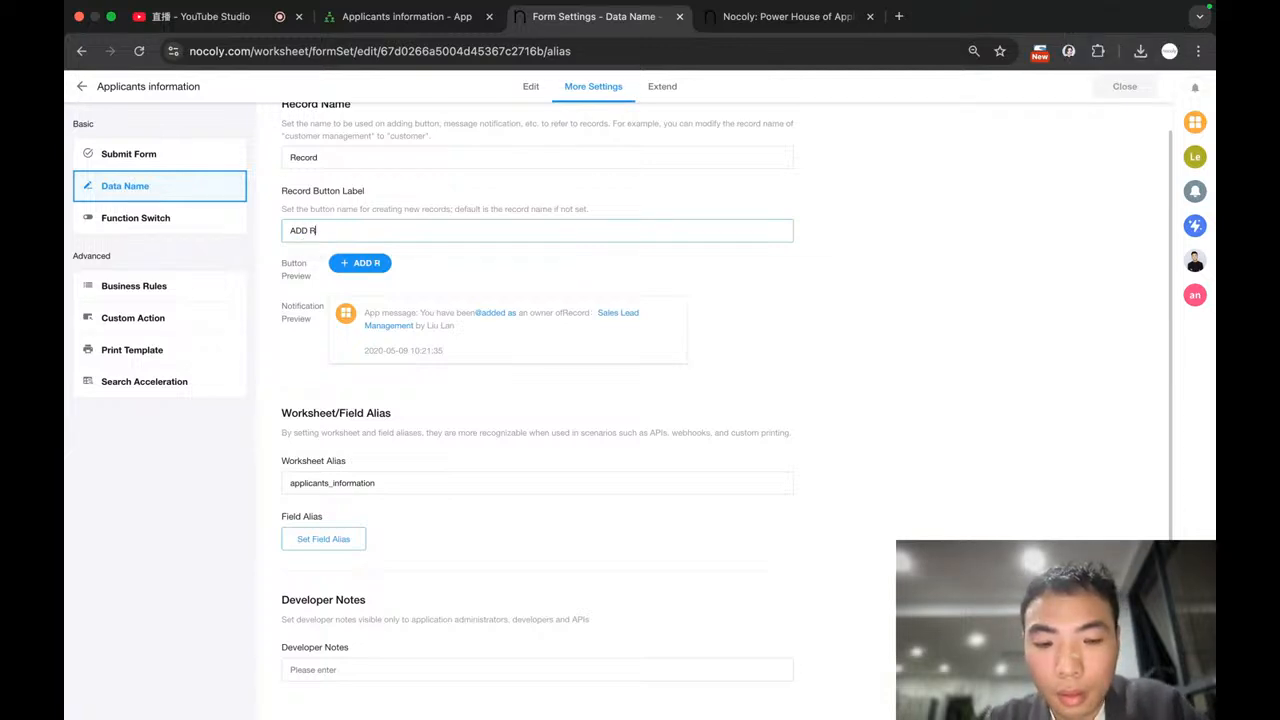
{"action": "type", "text": "ESUME"}
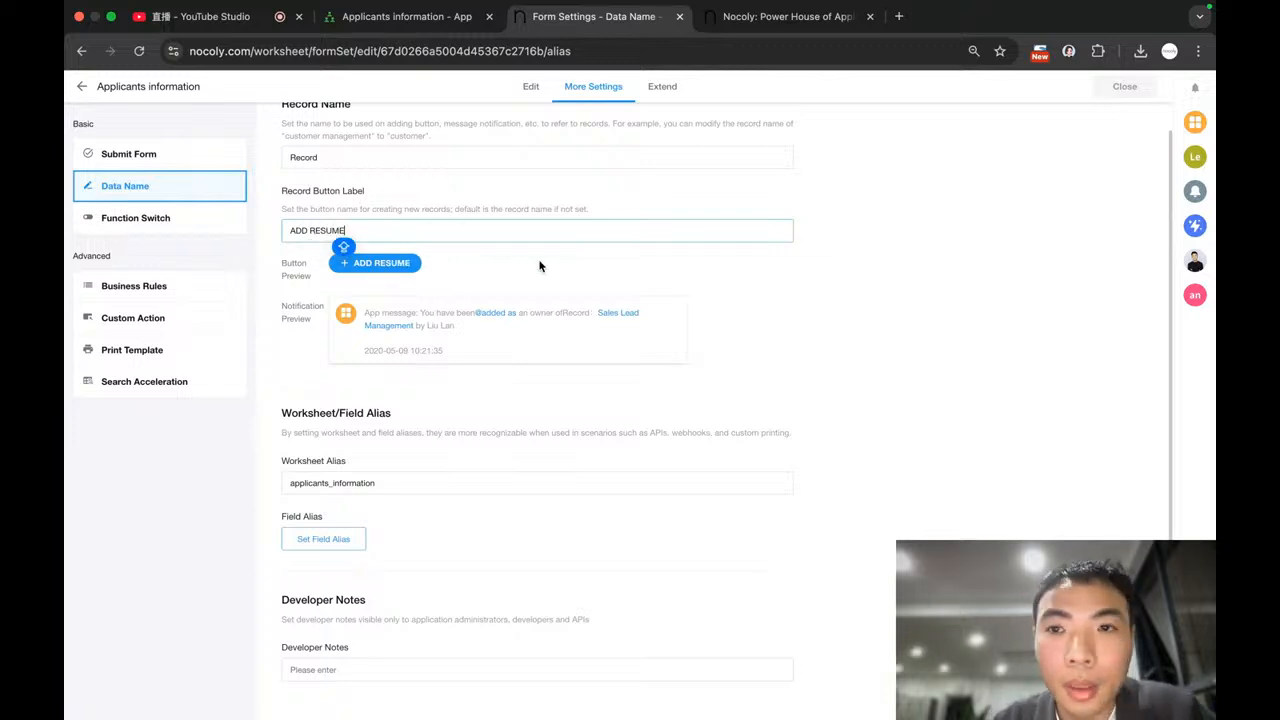
{"action": "left_click", "coordinate": [916, 189]}
{"action": "left_click", "coordinate": [1125, 88]}
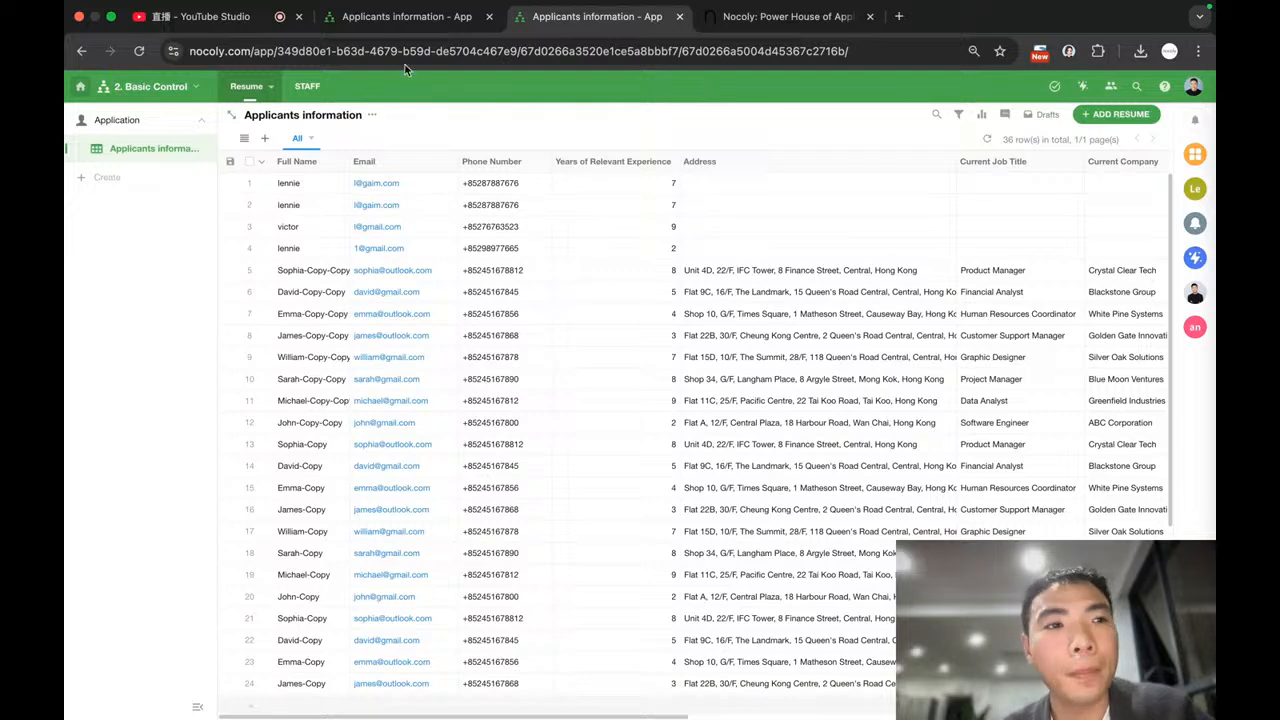
Step: Switch from the Nocoly worksheet to the YouTube Studio livestream tab
{"action": "left_click", "coordinate": [245, 17]}
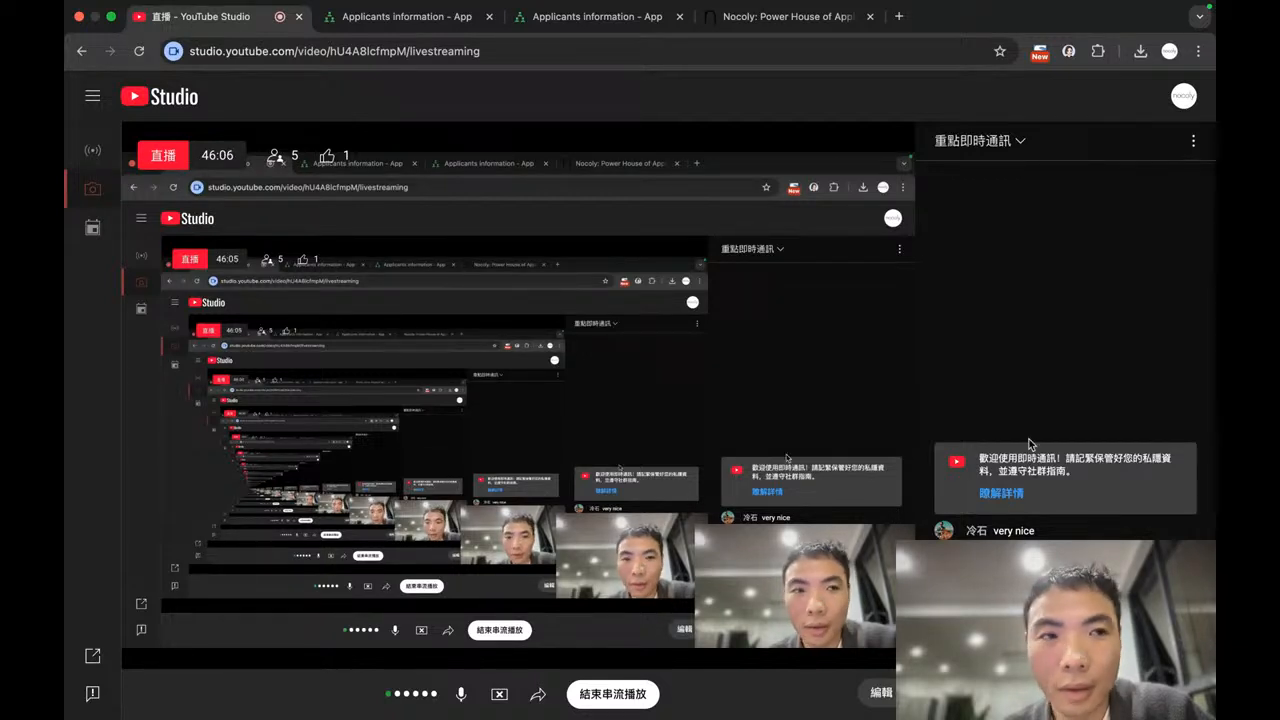
Step: Switch to the 'Nocoly: Power House of Application' browser tab
{"action": "left_click", "coordinate": [773, 20]}
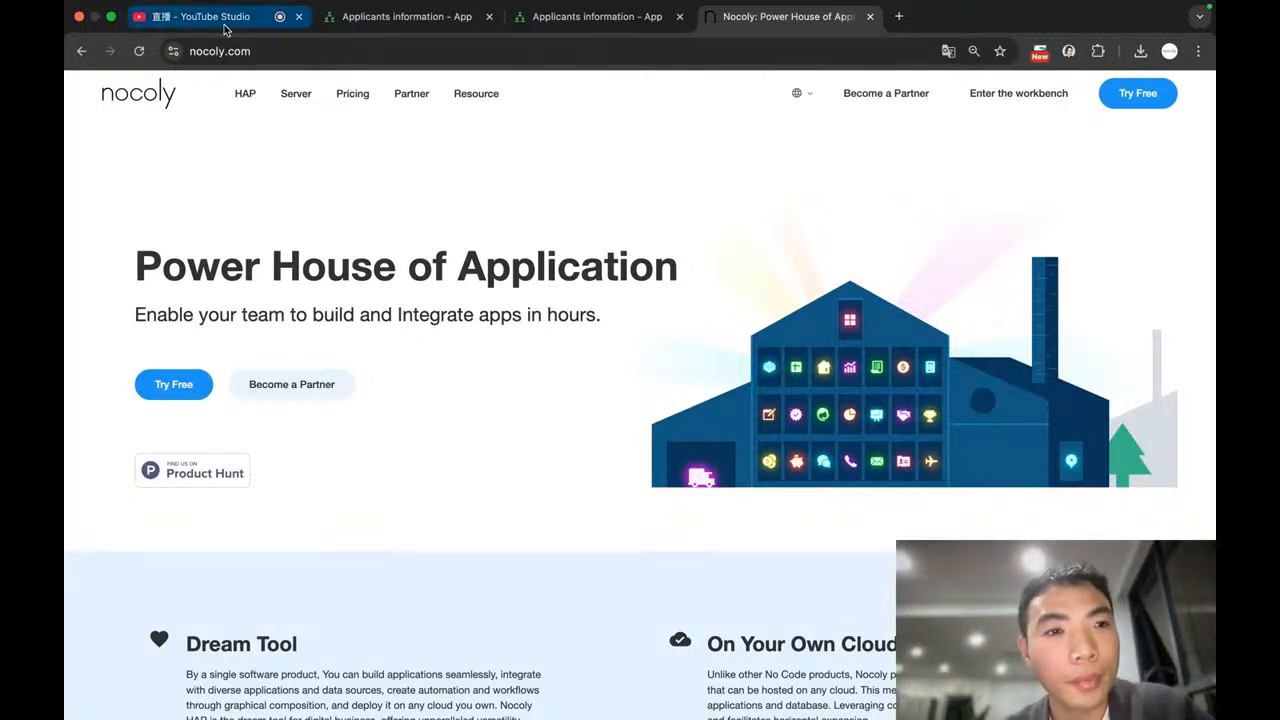
Step: Open Edit Description for the Applicants information worksheet, keeping View Mode as Icon
{"action": "left_click", "coordinate": [605, 30]}
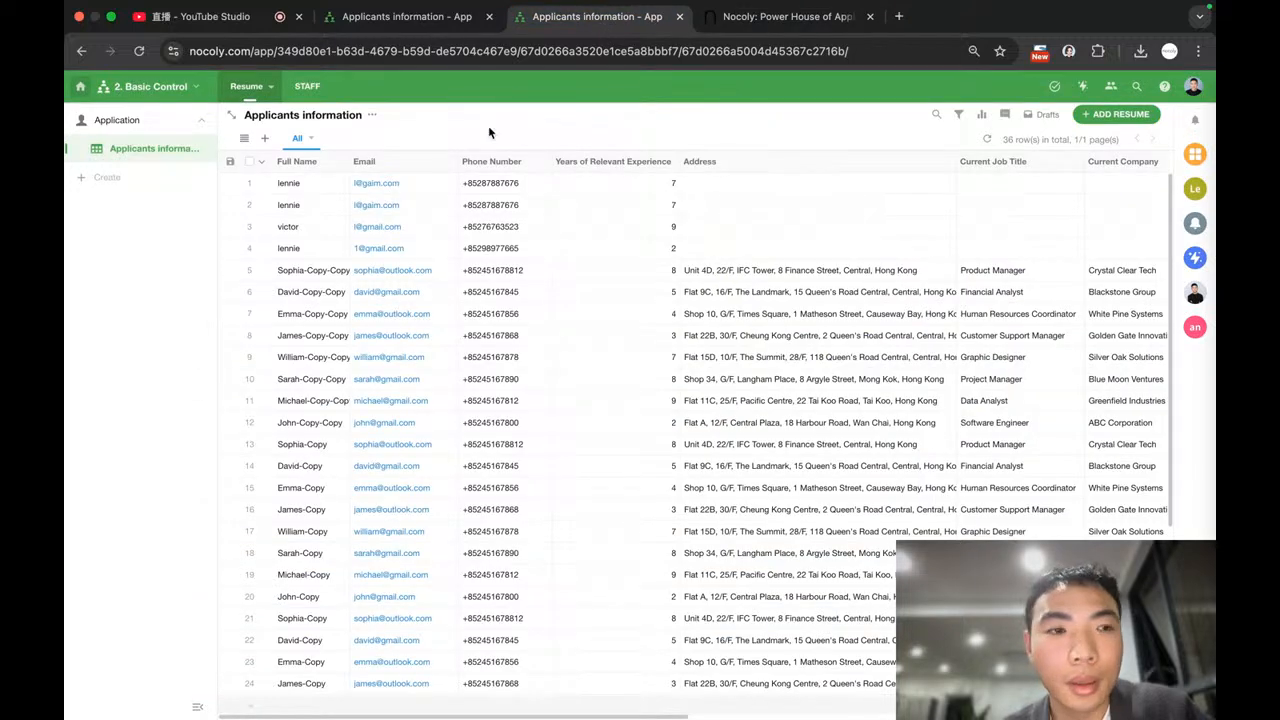
{"action": "left_click", "coordinate": [373, 116]}
{"action": "left_click", "coordinate": [384, 114]}
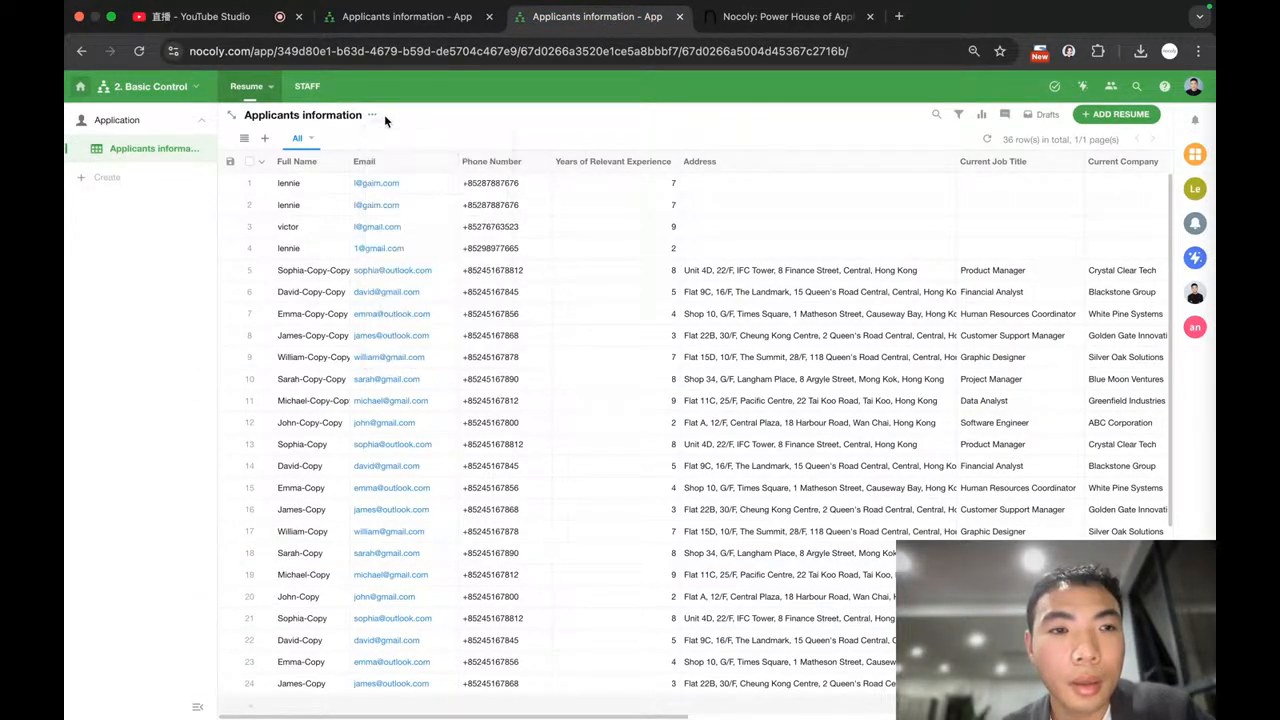
{"action": "left_click", "coordinate": [371, 118]}
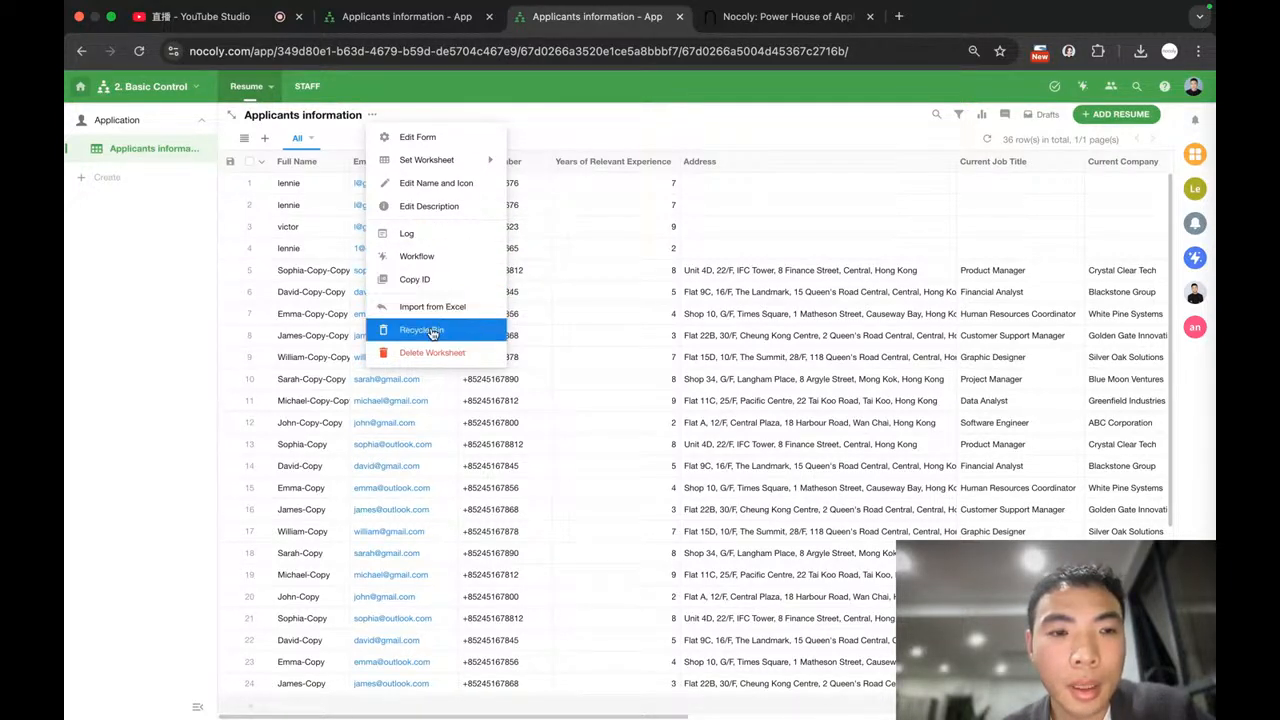
{"action": "left_click", "coordinate": [456, 212]}
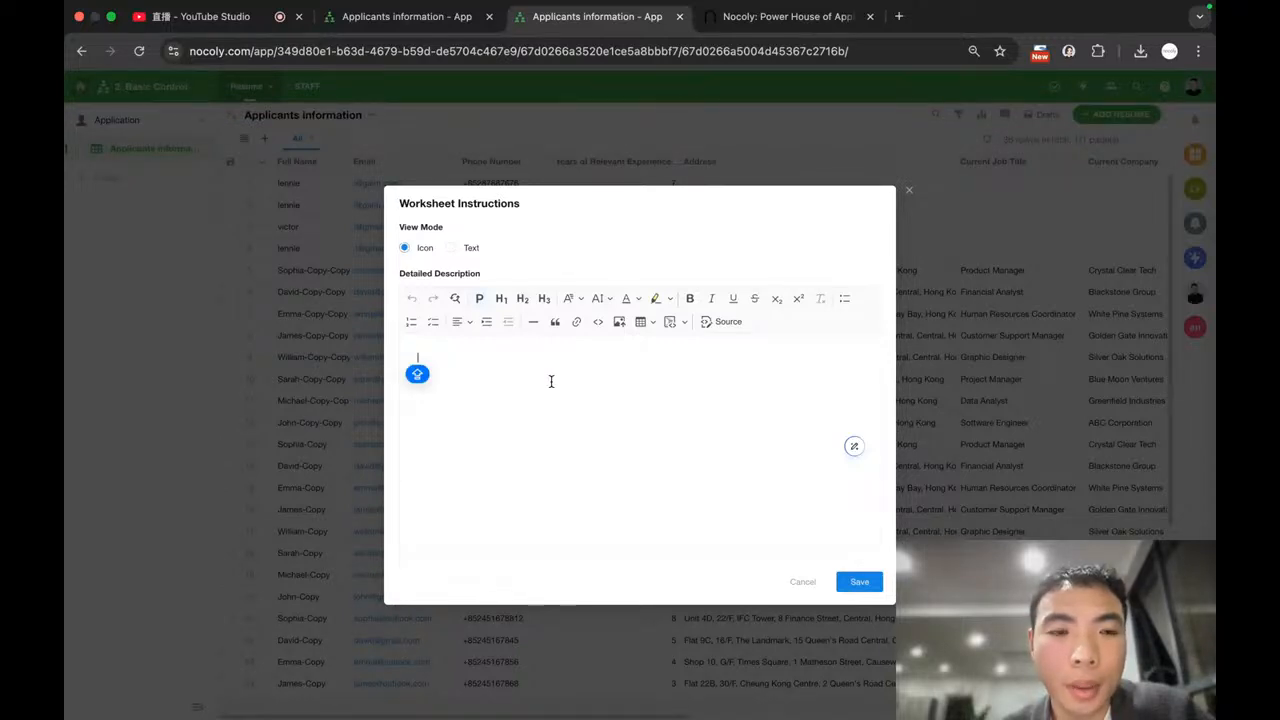
{"action": "left_click", "coordinate": [452, 248]}
{"action": "left_click", "coordinate": [406, 224]}
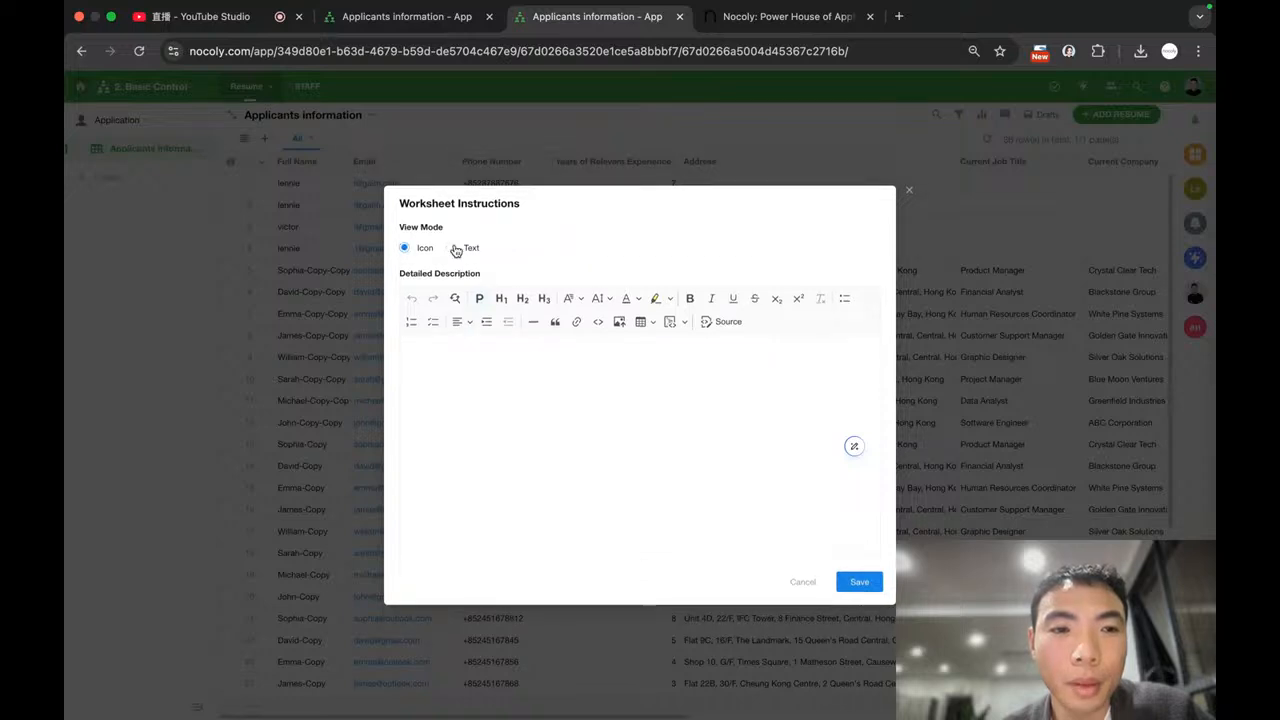
{"action": "left_click", "coordinate": [452, 248]}
{"action": "left_click", "coordinate": [406, 224]}
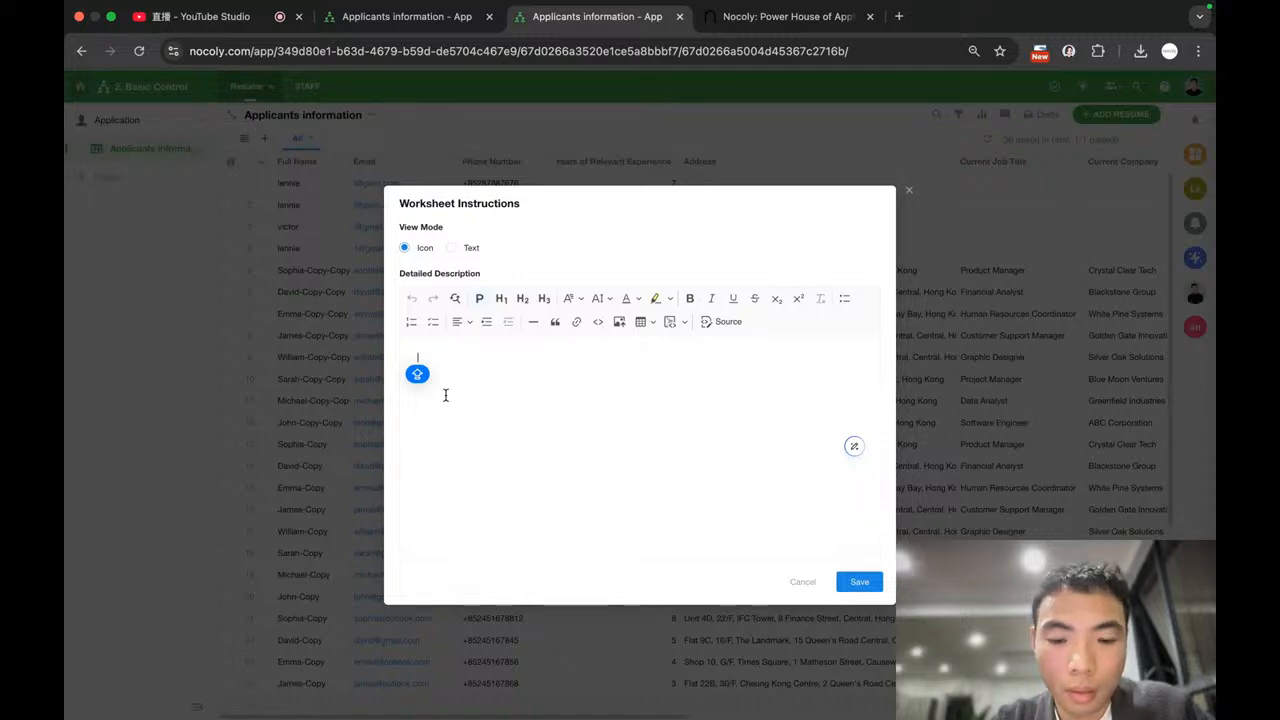
Step: Enter 'ONLY HR MANGER CAN EDIT THE APP' as the description and save it
{"action": "type", "text": "ONLY"}
{"action": "key", "text": "Return"}
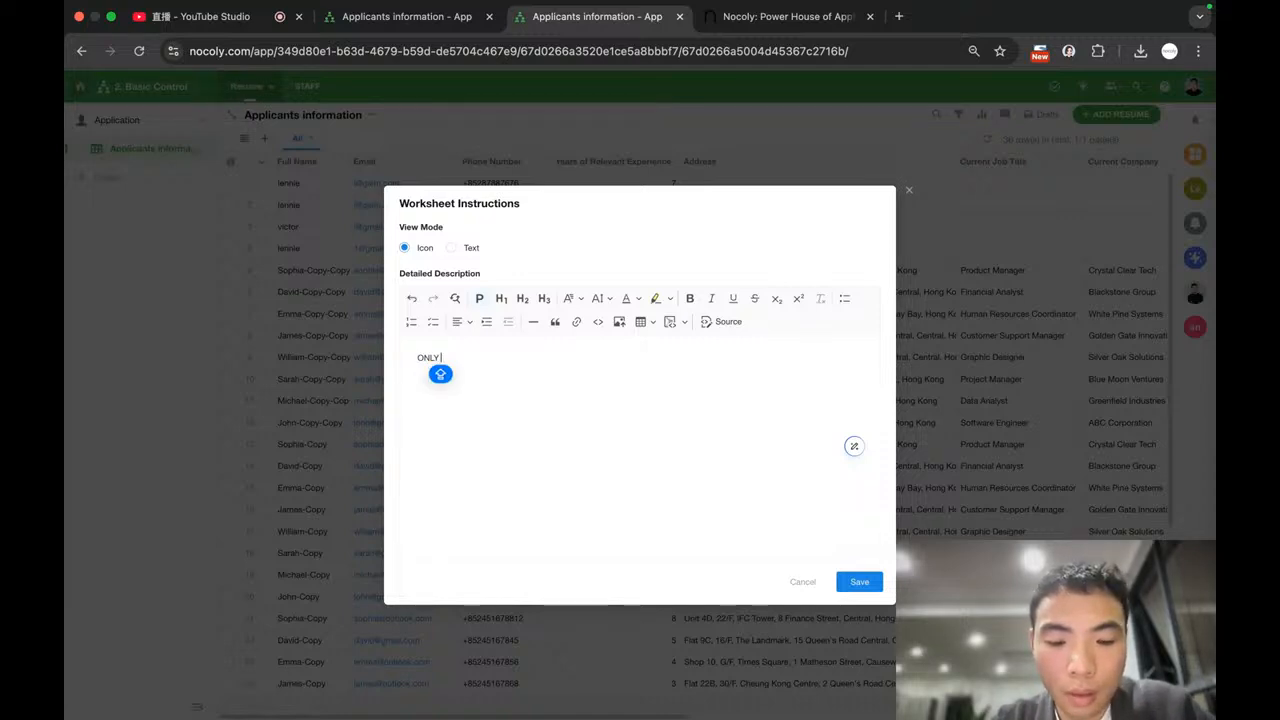
{"action": "type", "text": "HR MAN"}
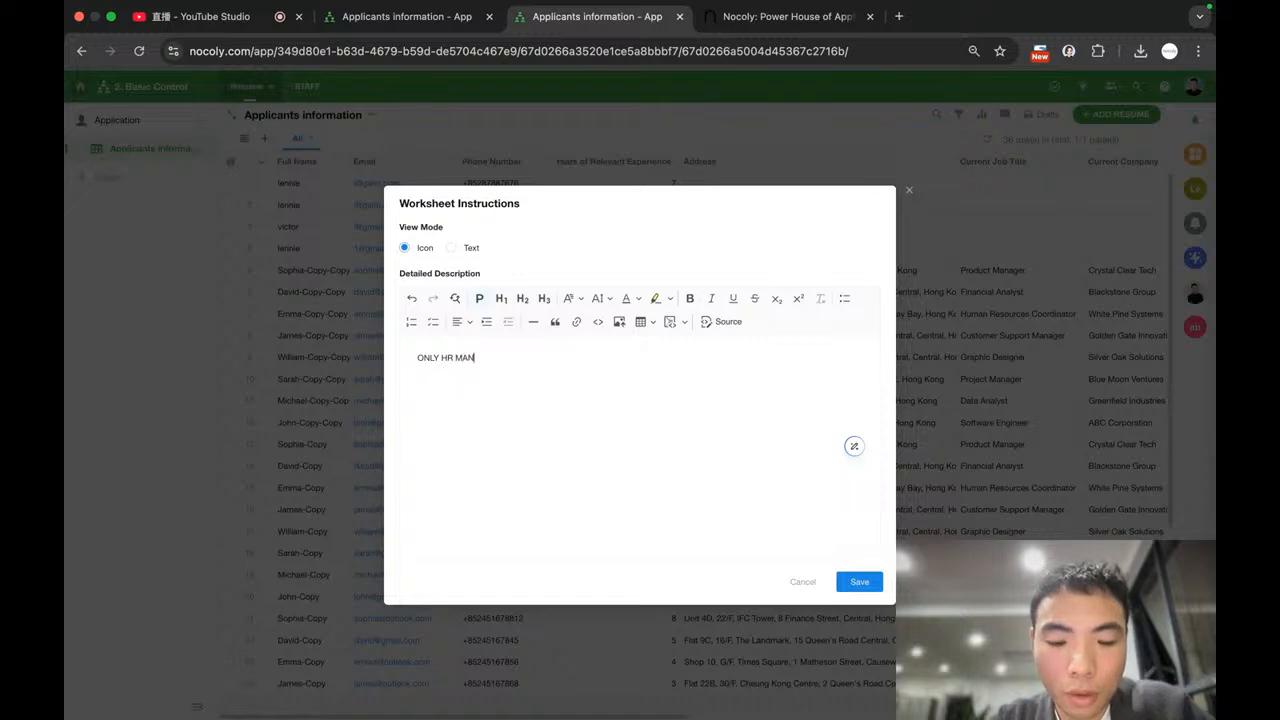
{"action": "type", "text": "GER"}
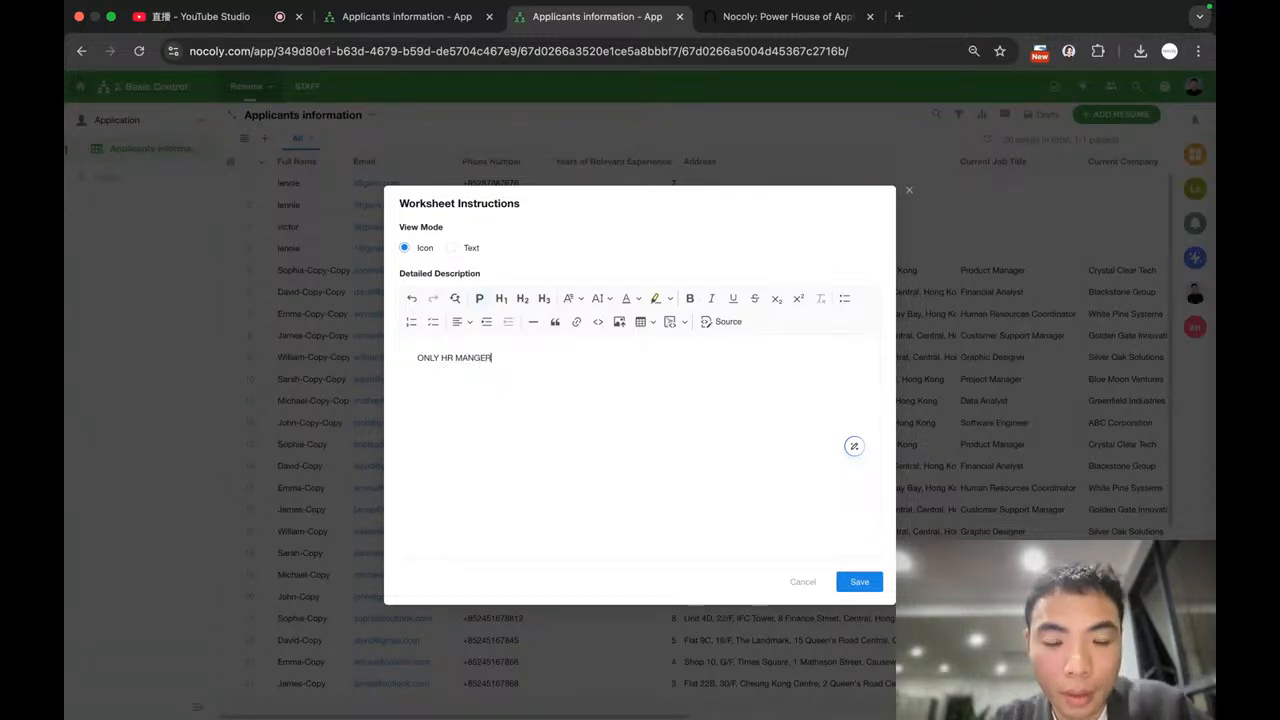
{"action": "type", "text": " CAN EDIT THE "}
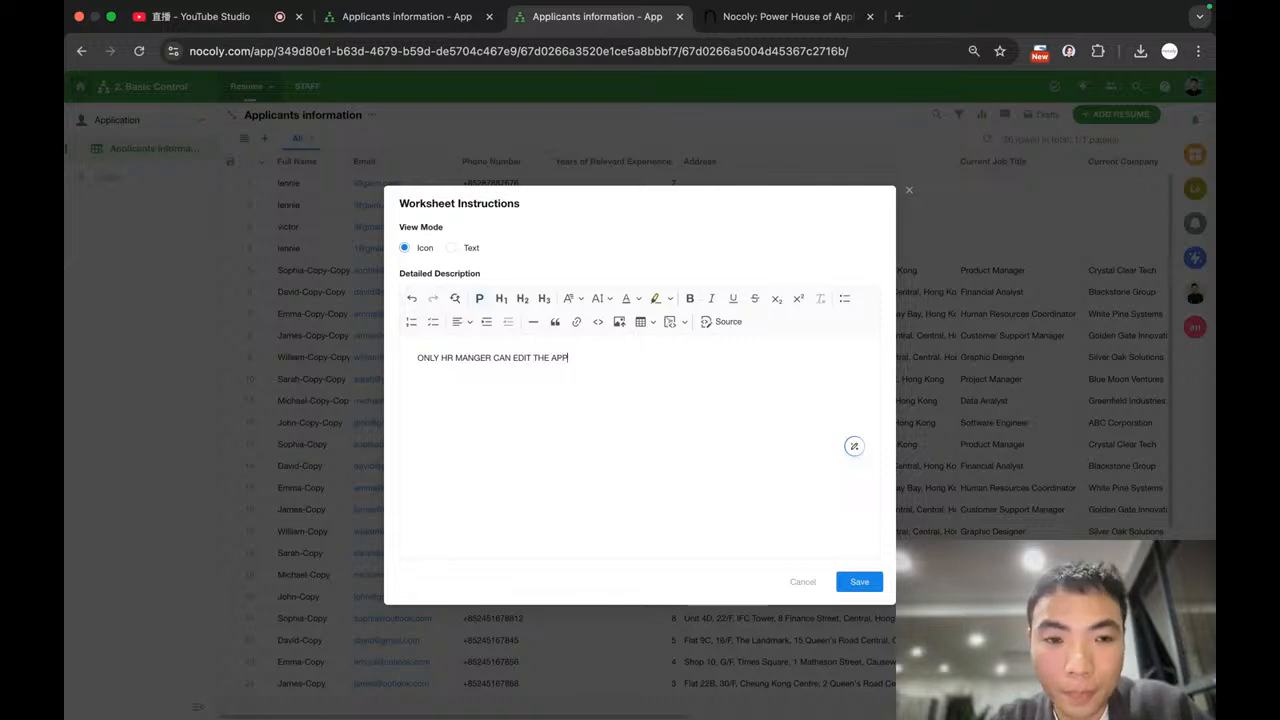
{"action": "type", "text": "APP"}
{"action": "left_click", "coordinate": [859, 581]}
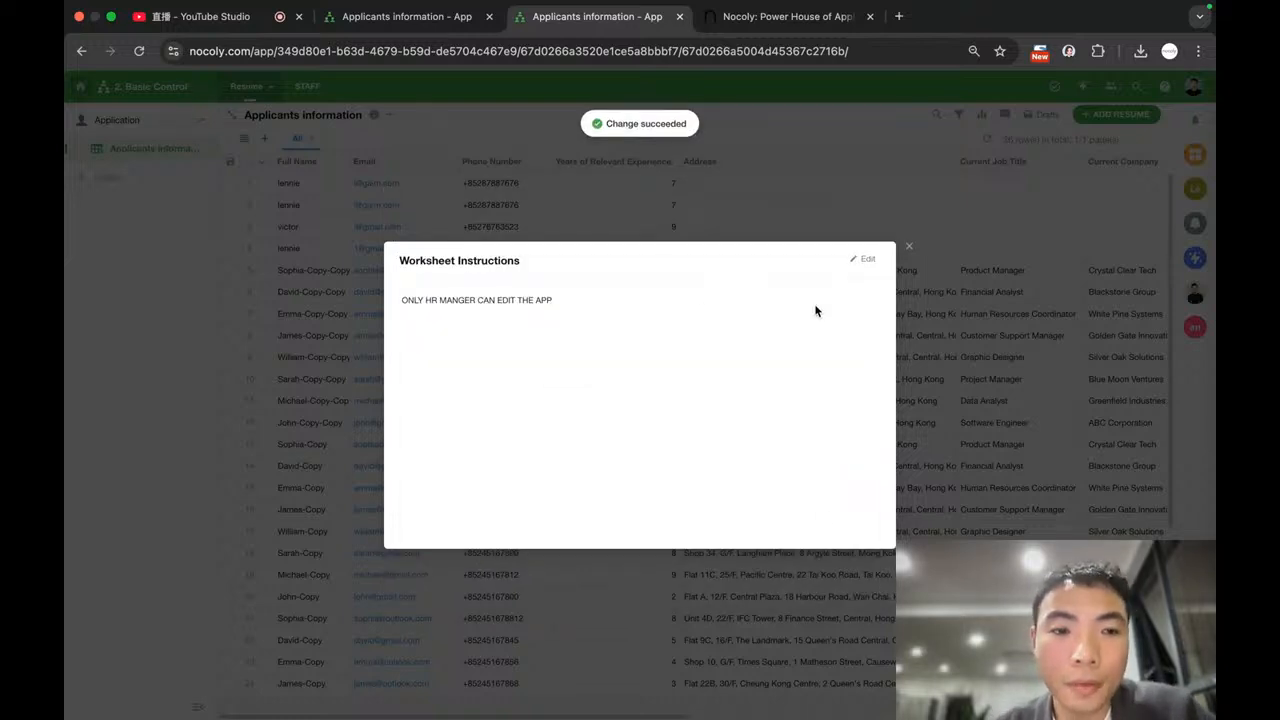
Step: Close Worksheet Instructions, then start ending the YouTube Studio livestream via 結束串流播放
{"action": "left_click", "coordinate": [908, 246]}
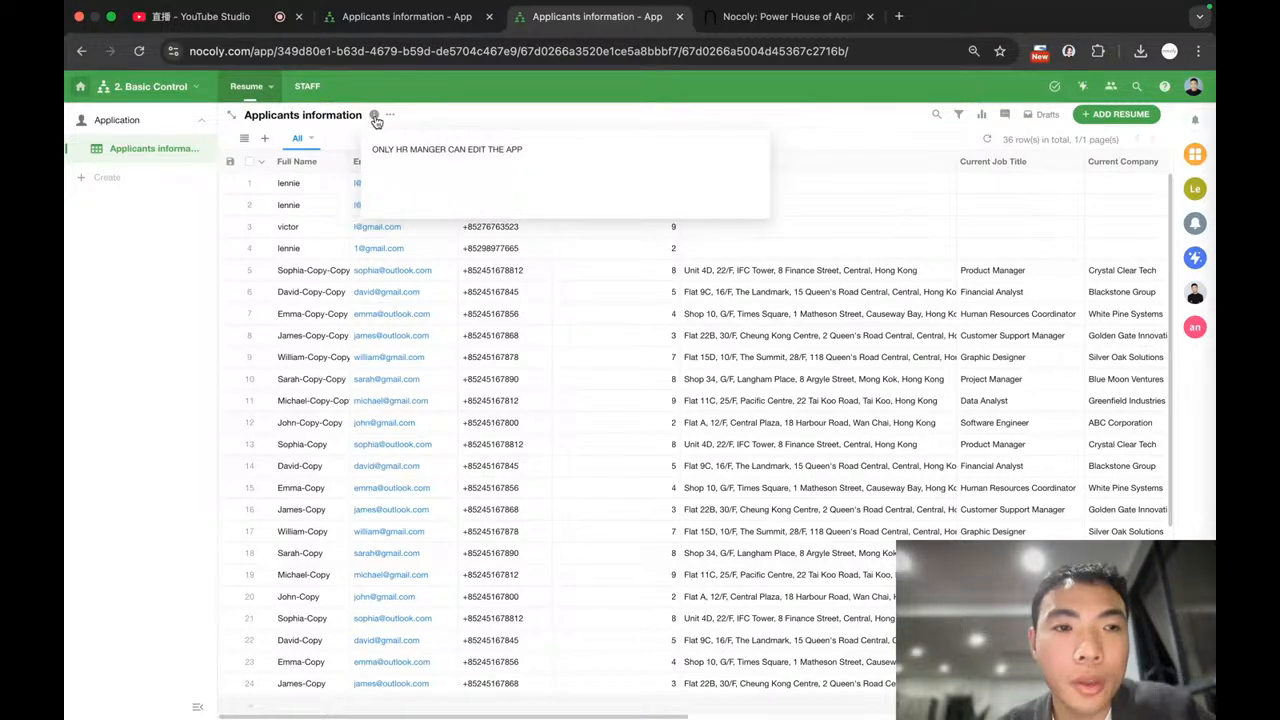
{"action": "mouse_move", "coordinate": [374, 118]}
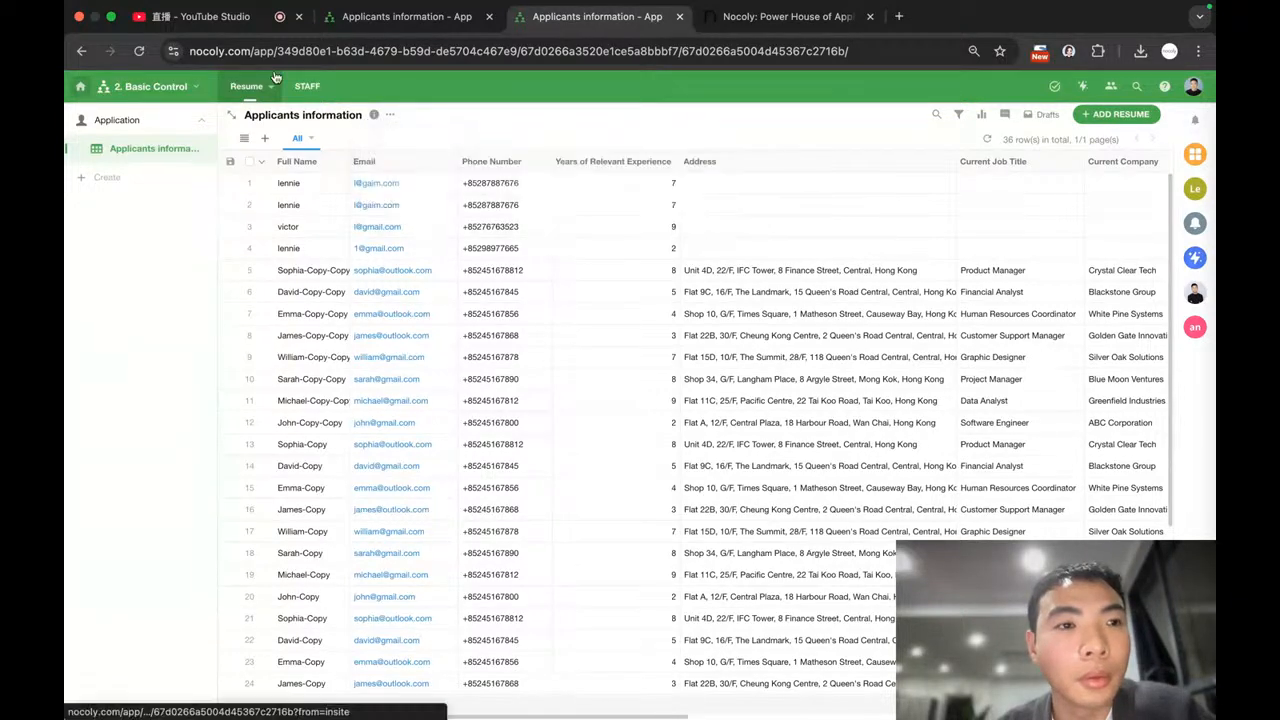
{"action": "left_click", "coordinate": [250, 18]}
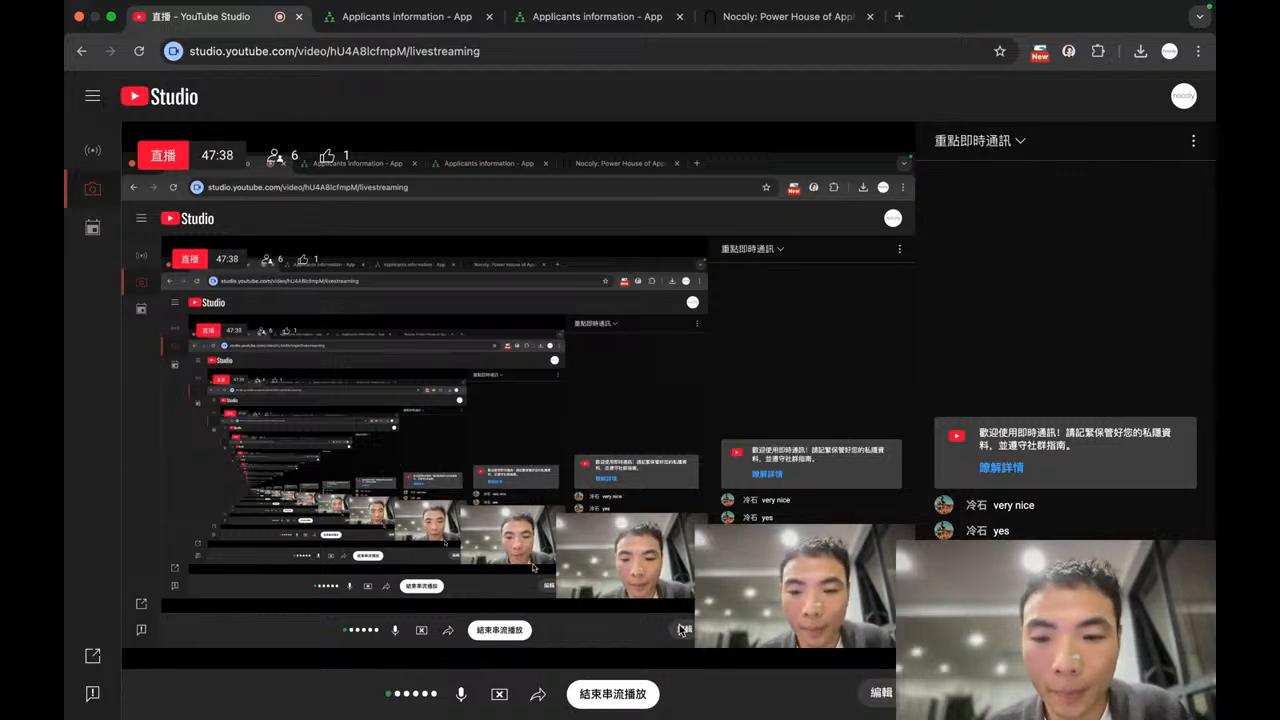
{"action": "left_click", "coordinate": [634, 694]}
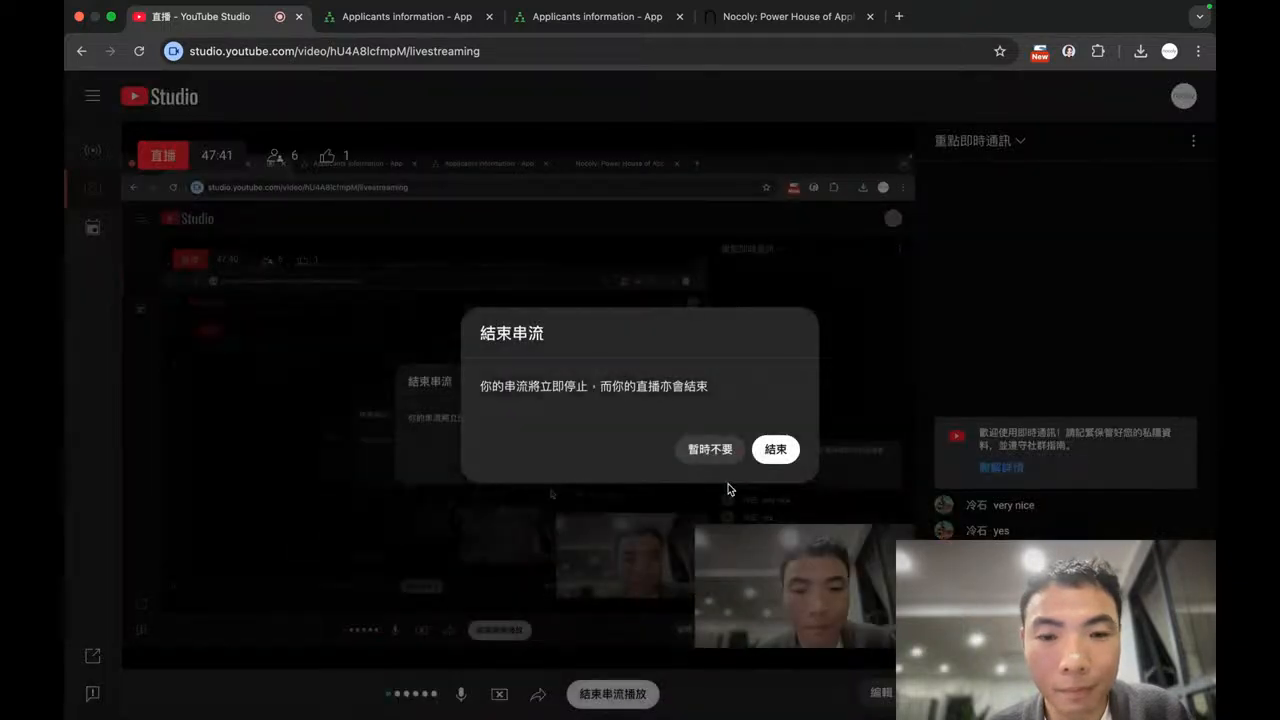